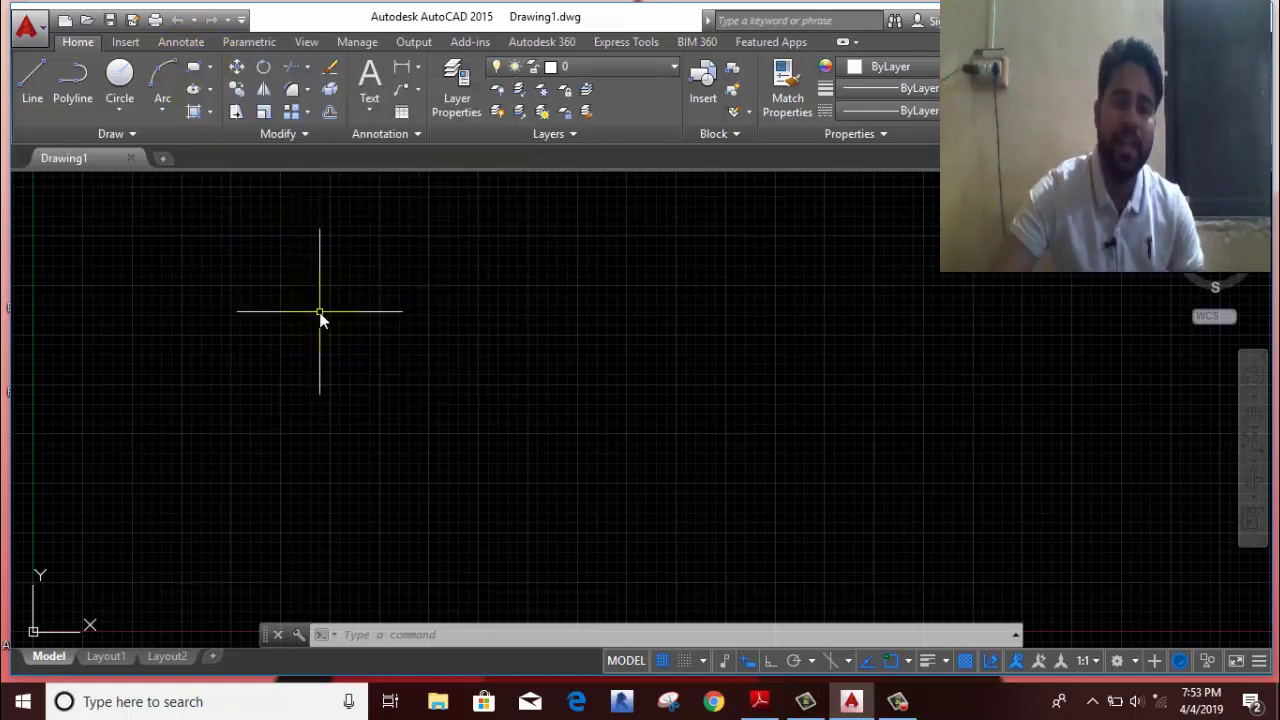
type("re")
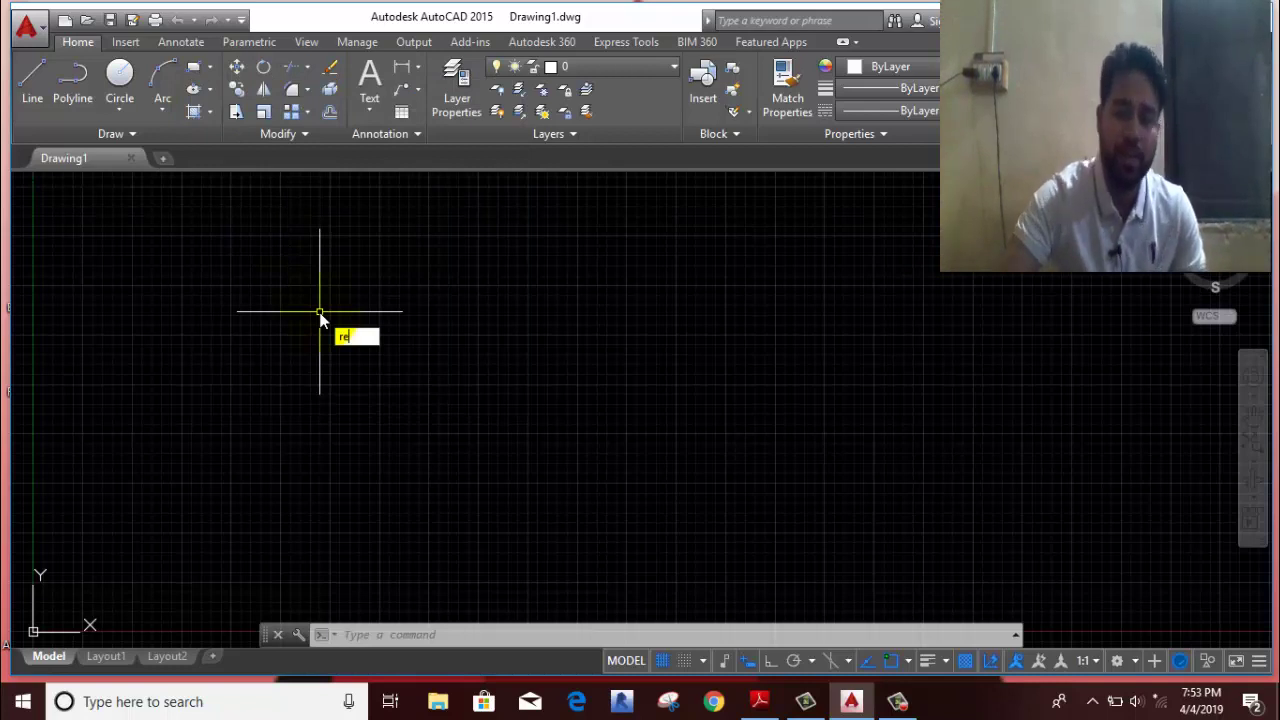
key("Return")
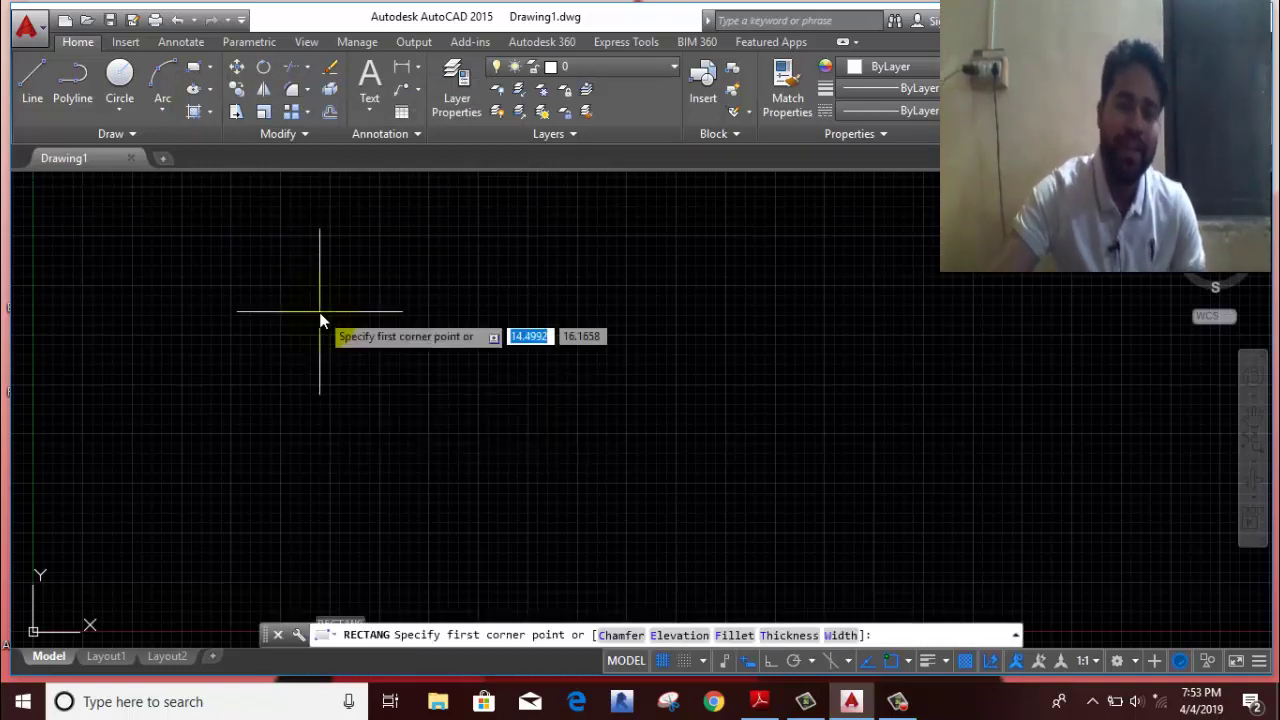
left_click(274, 268)
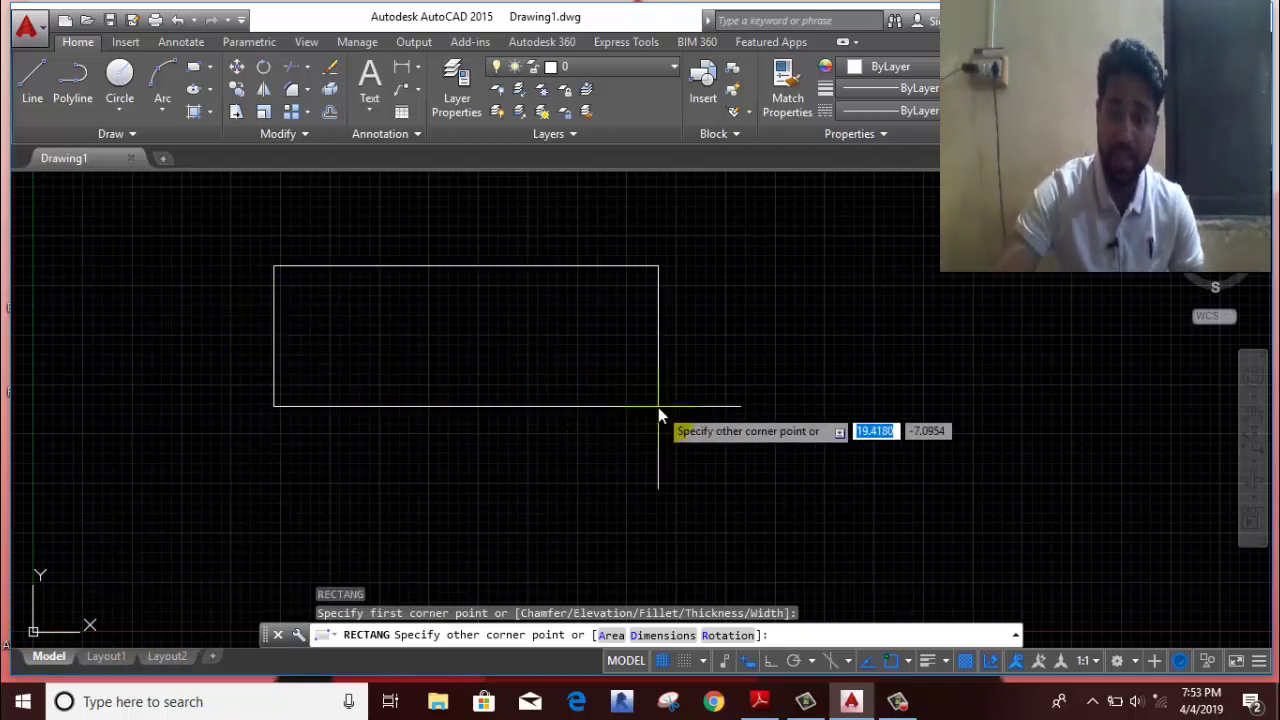
type("20")
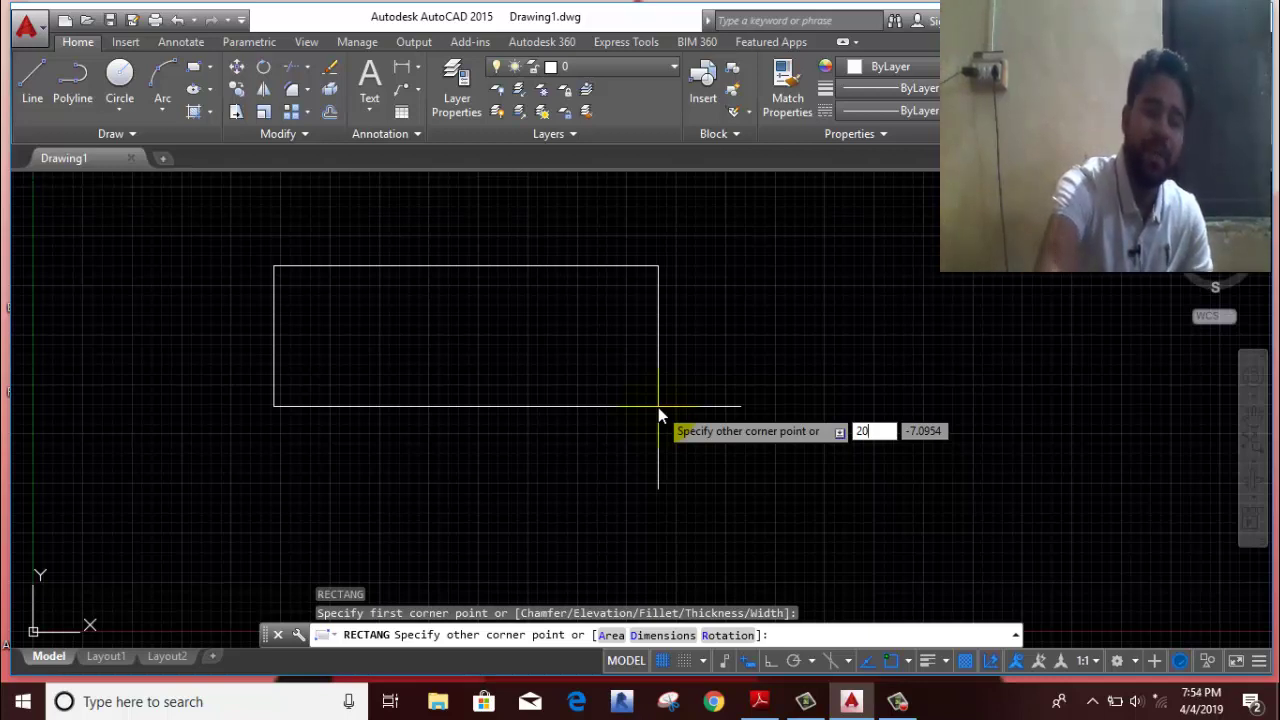
key("Tab")
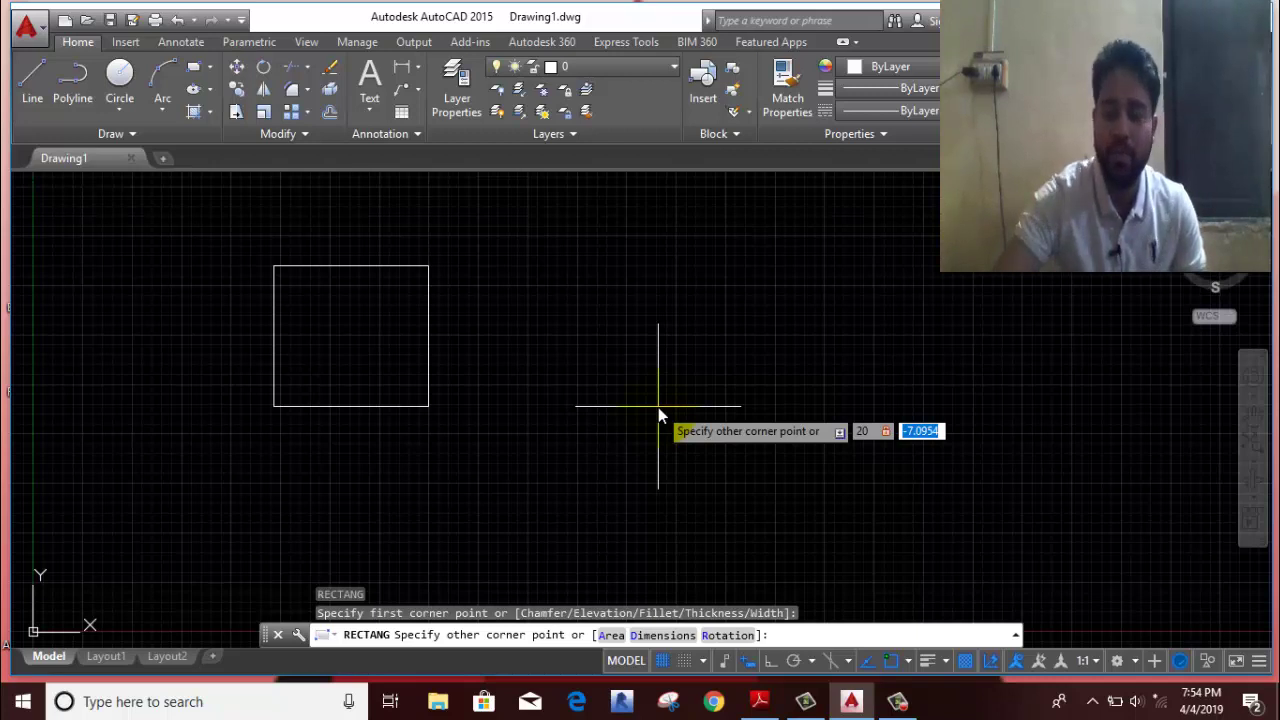
type("2")
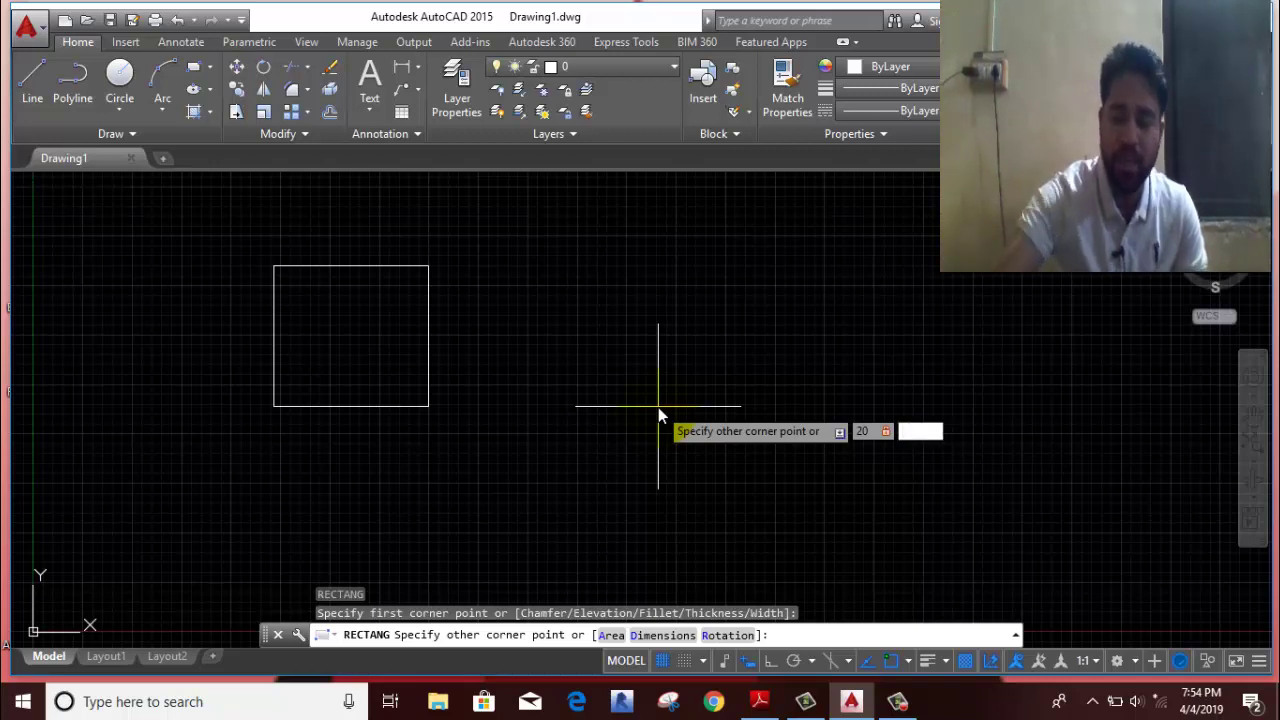
type("30")
key("Return")
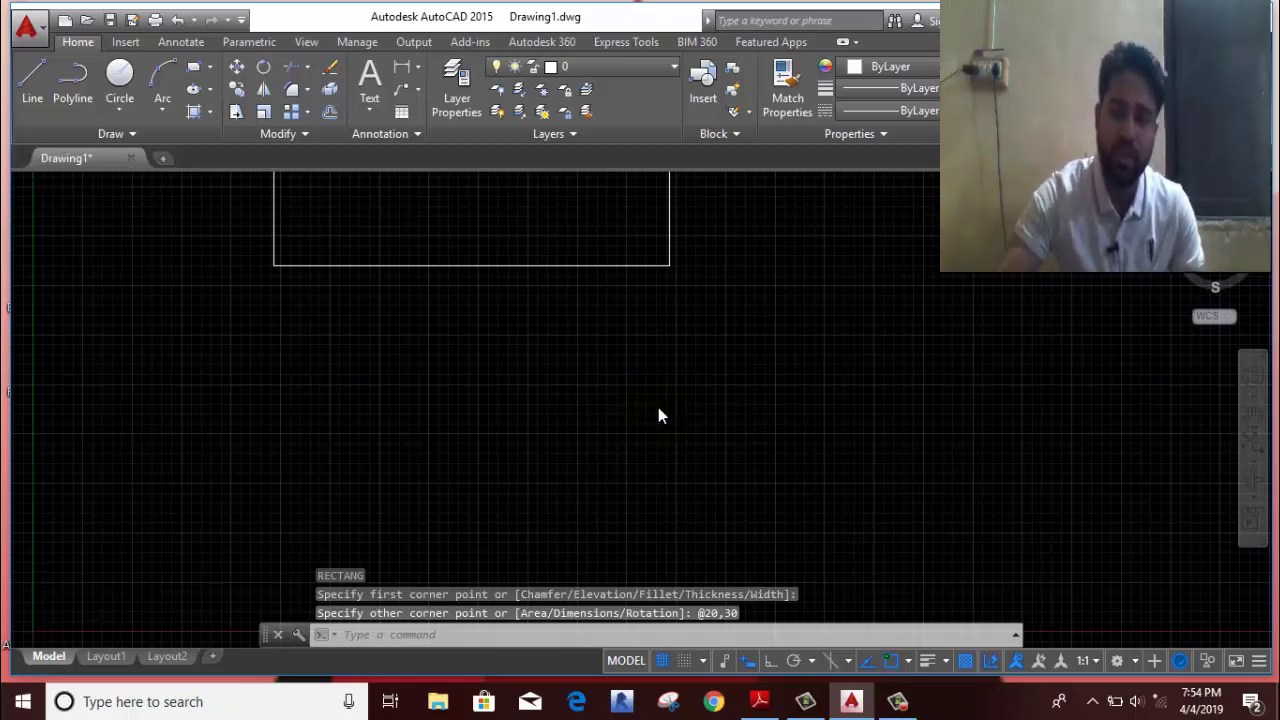
scroll(658, 407, "down", 5)
mouse_move(631, 320)
middle_mouse_down()
mouse_move(584, 391)
mouse_move(536, 403)
middle_mouse_up()
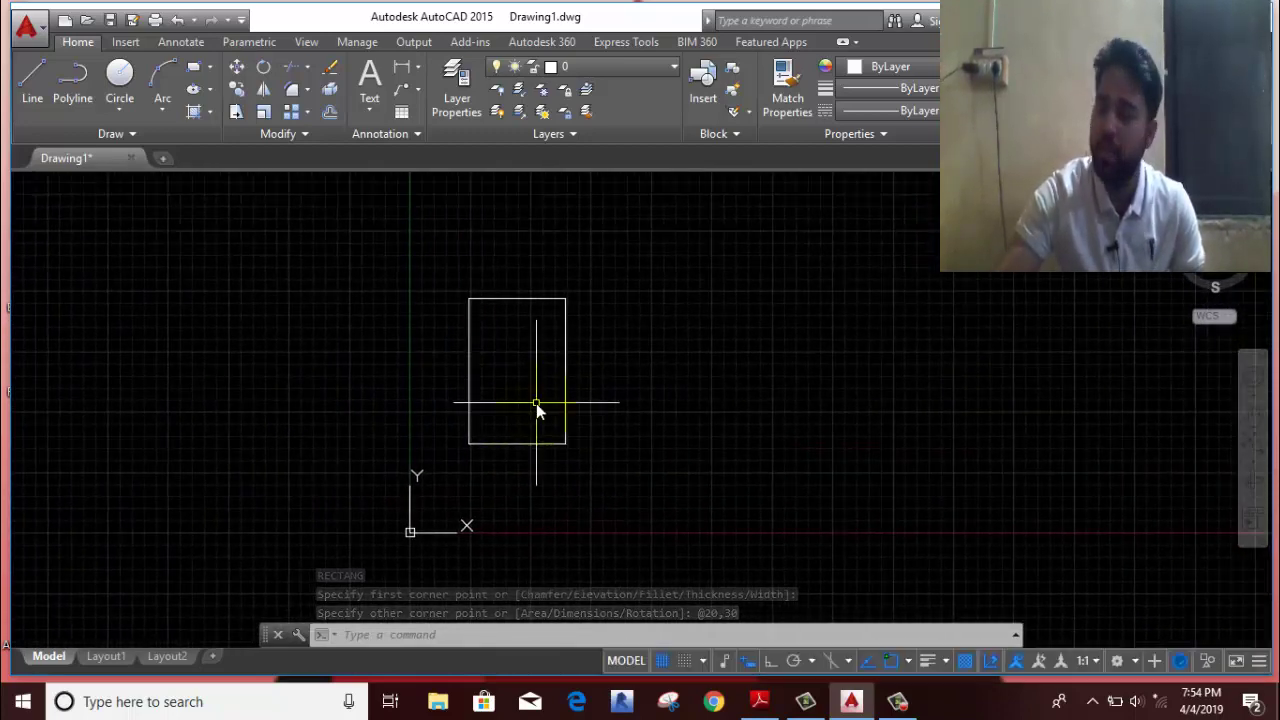
scroll(536, 403, "up", 2)
scroll(536, 403, "up", 2)
scroll(533, 421, "down", 2)
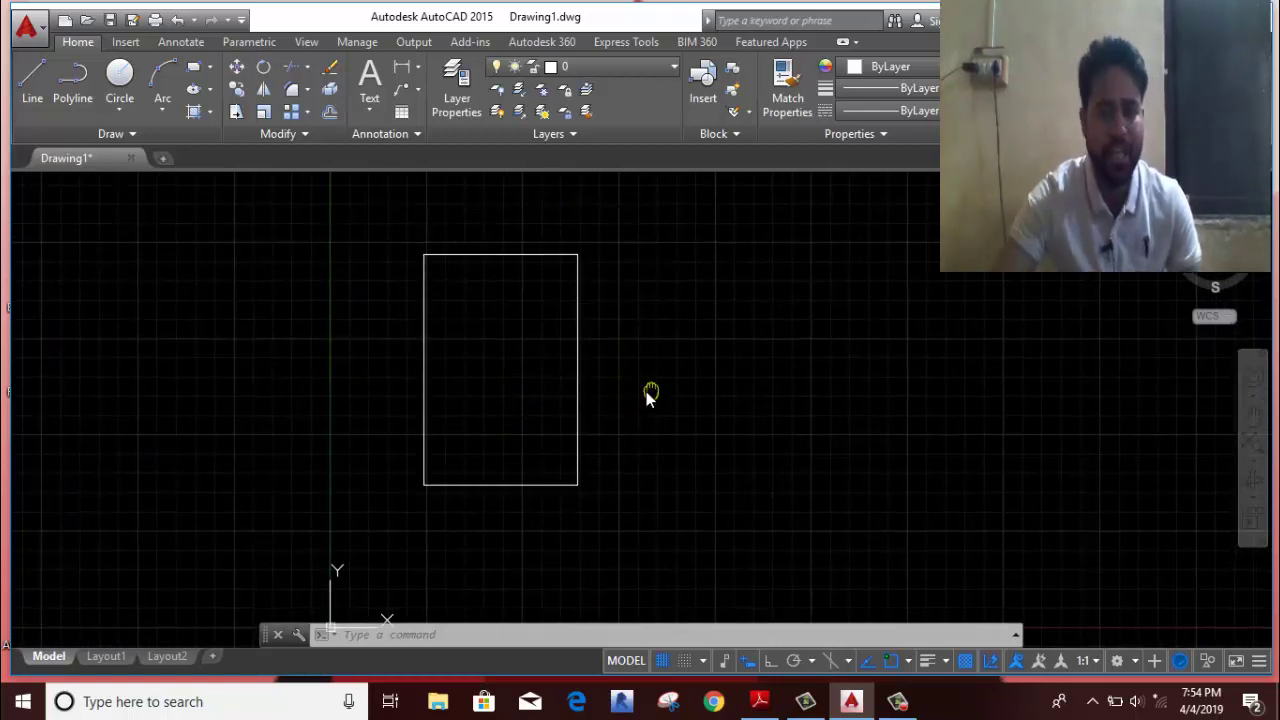
Step: Draw a 50 by 40 rectangle to the right of the first one
middle_click_drag(646, 391, 390, 390)
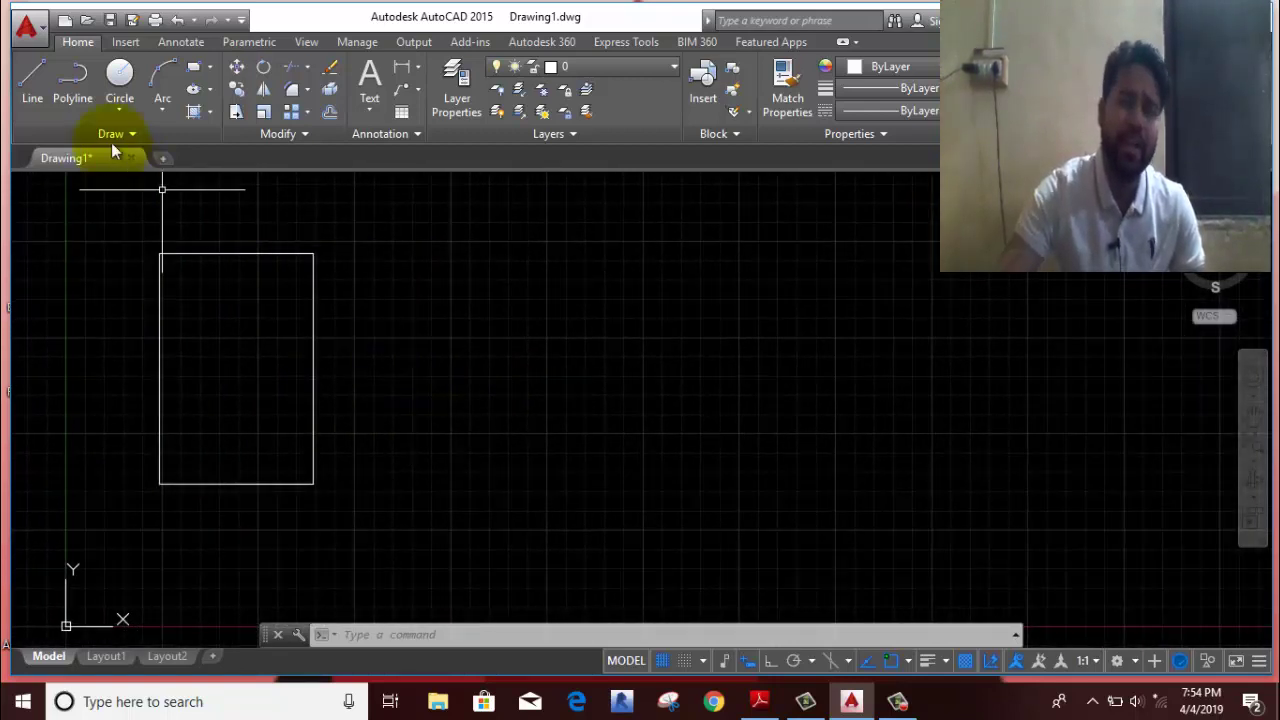
left_click(193, 70)
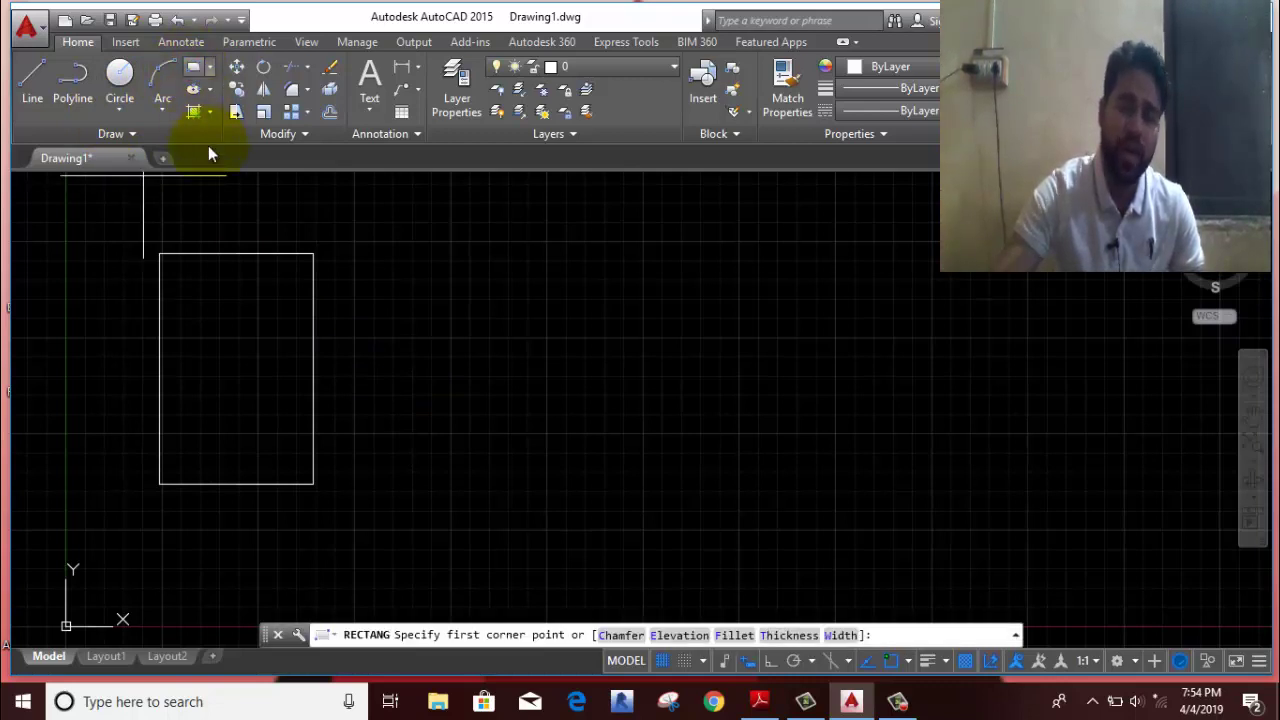
left_click(465, 324)
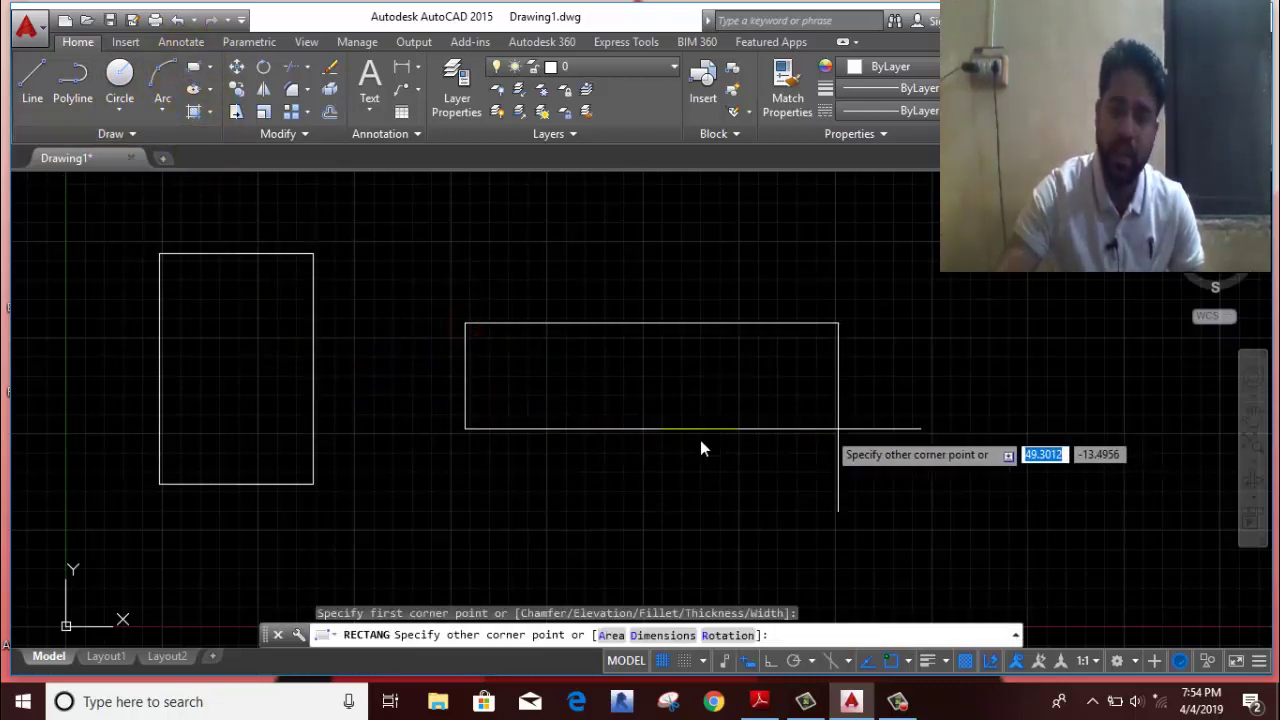
type("50")
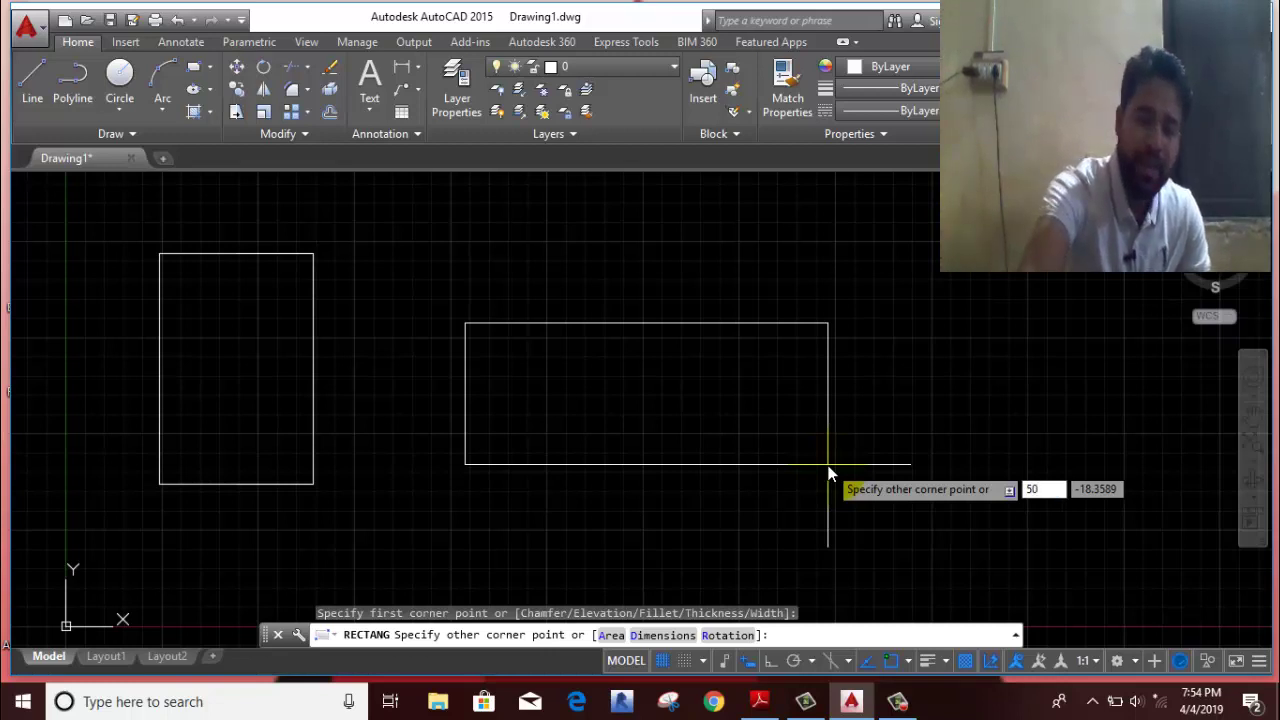
key("Tab")
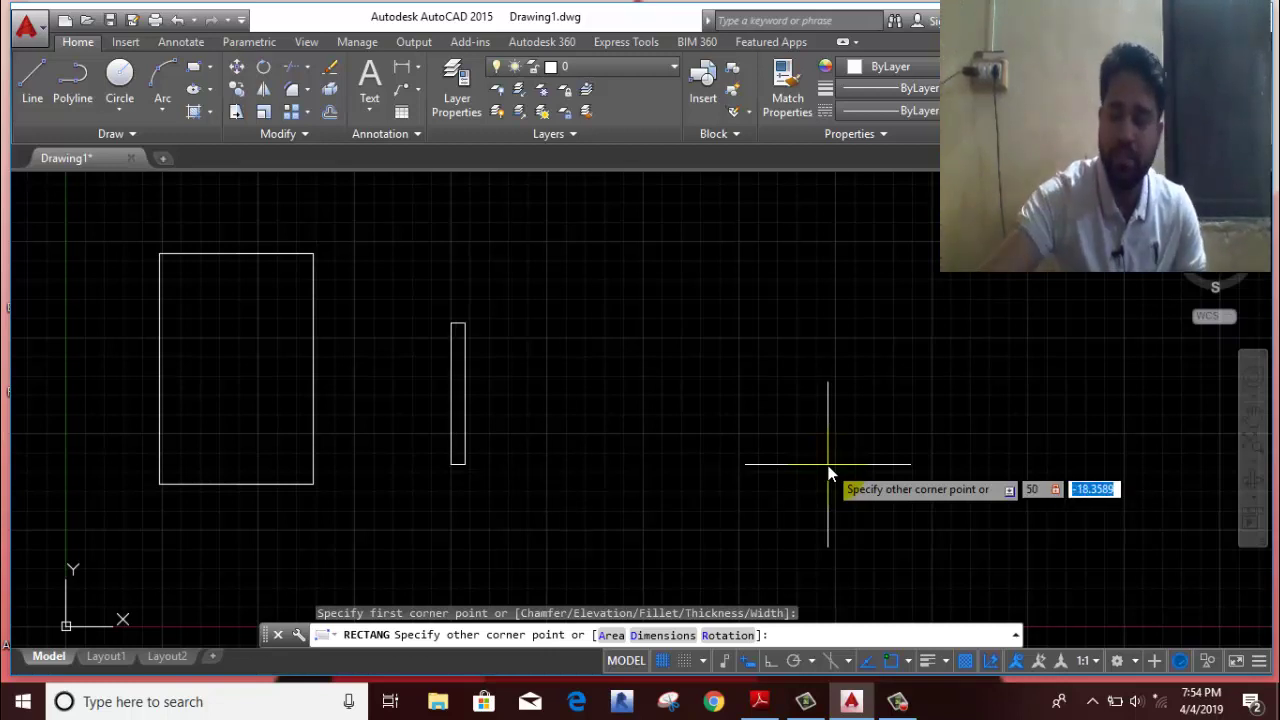
type("40")
key("Return")
Step: Zoom to extents and pan so both rectangles are centred
scroll(836, 464, "down", 2)
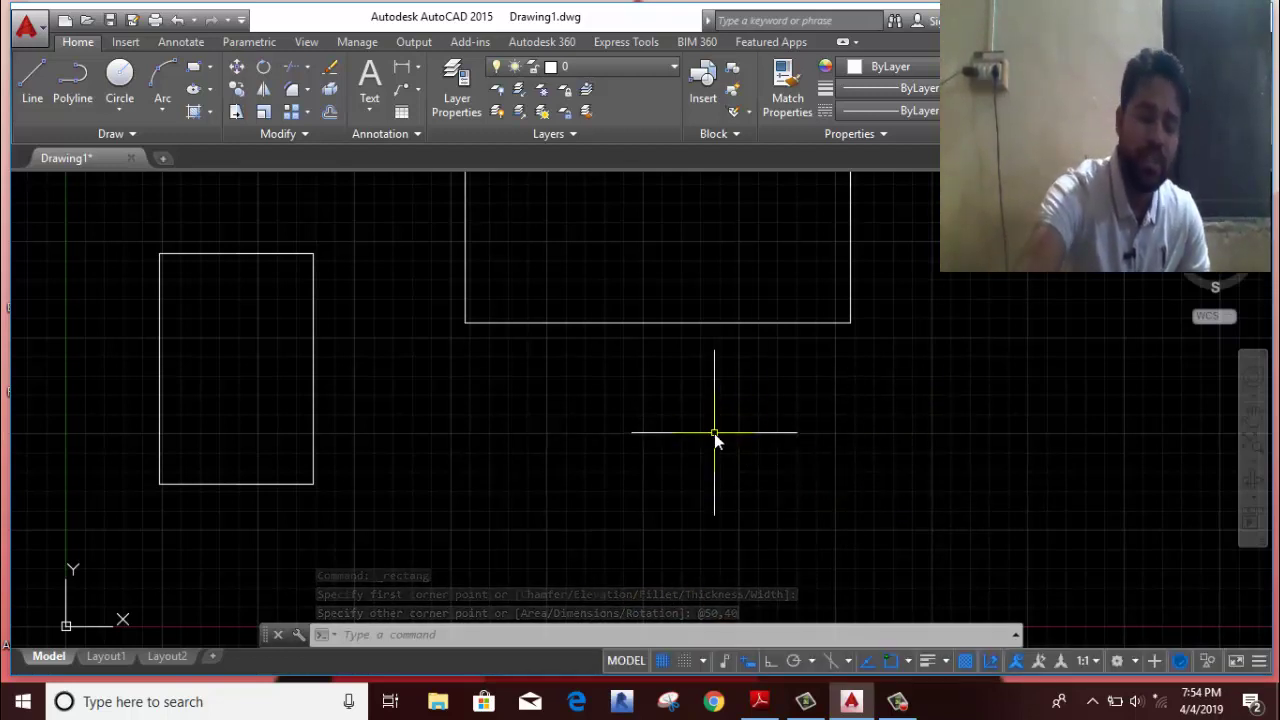
type("z")
key("Return")
type("e")
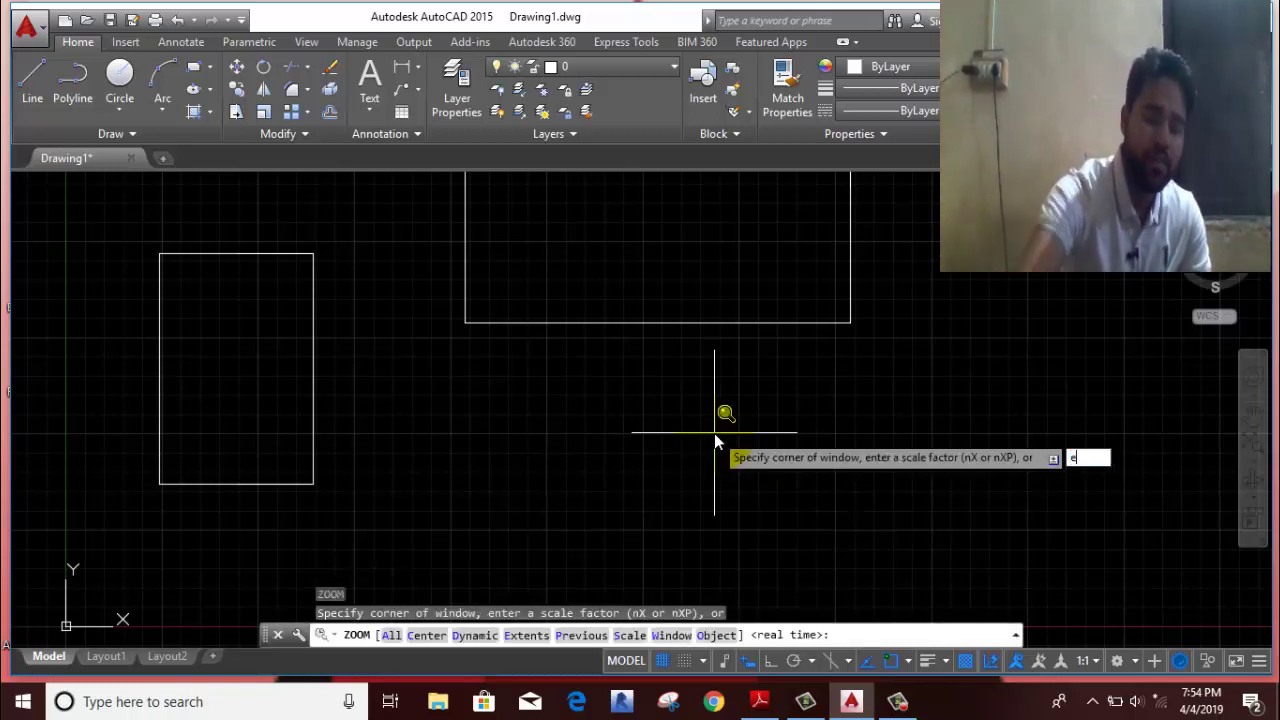
key("Return")
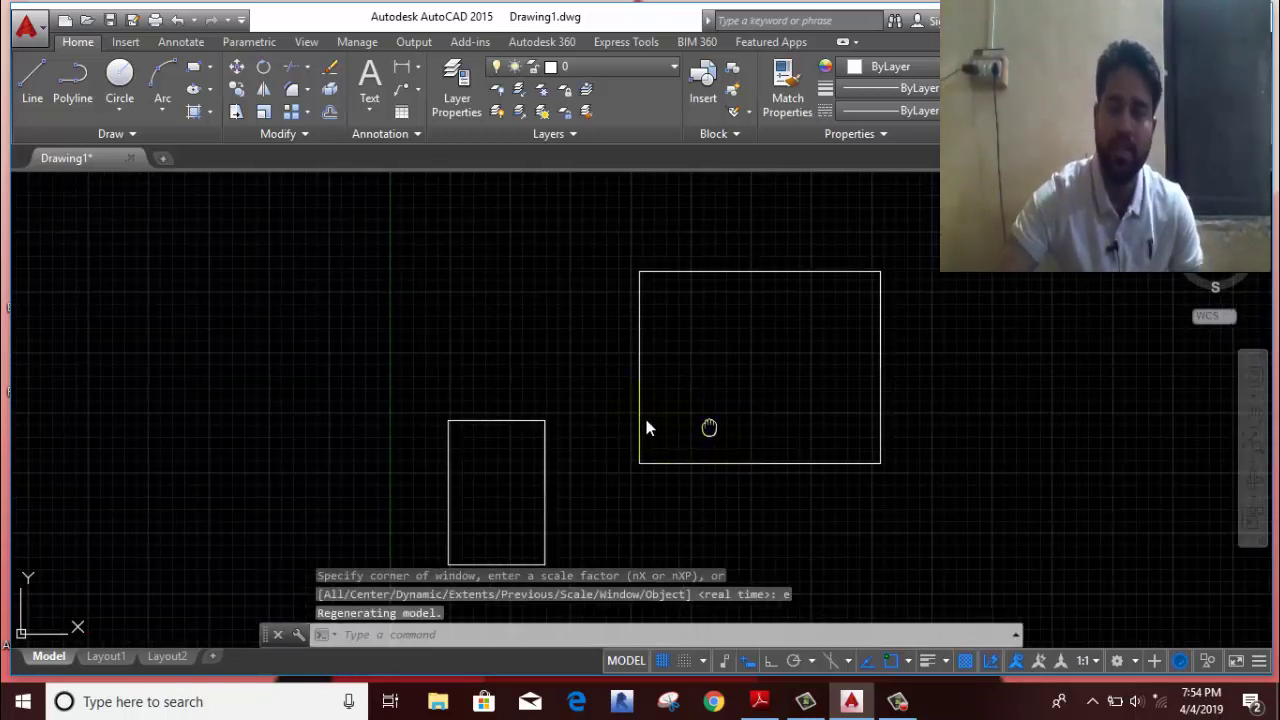
middle_click_drag(715, 435, 413, 398)
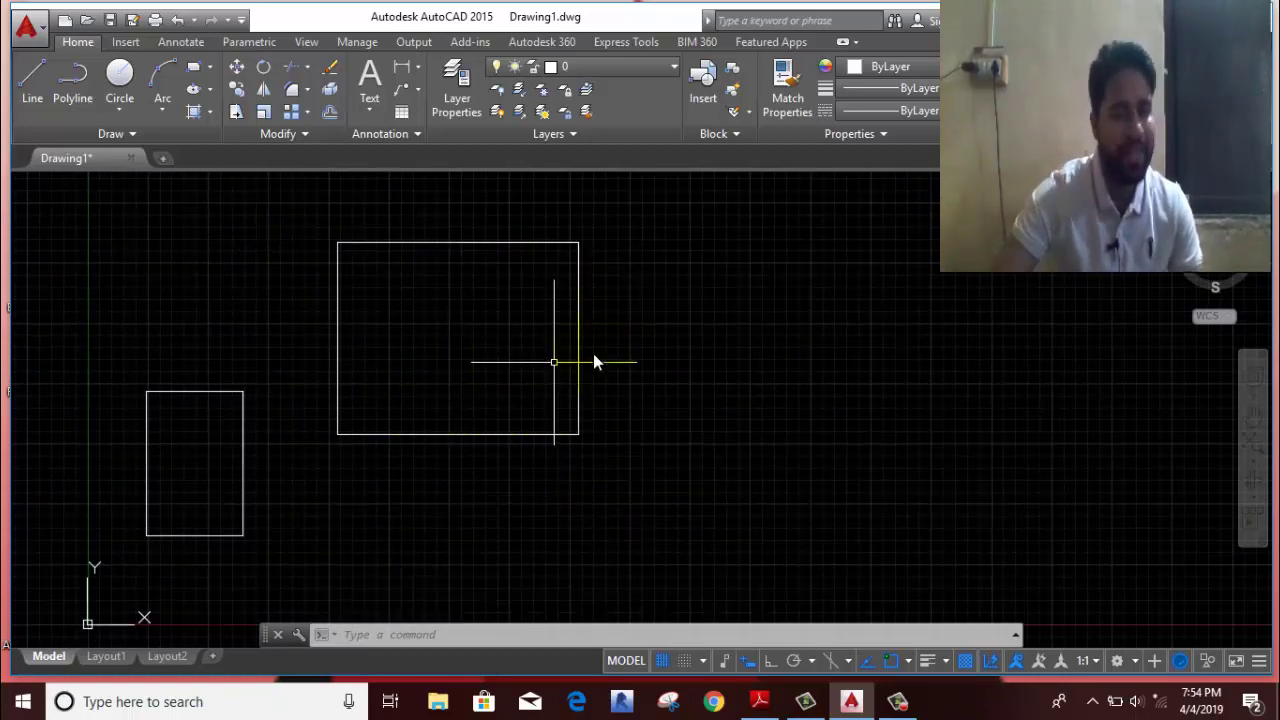
middle_click_drag(757, 314, 679, 338)
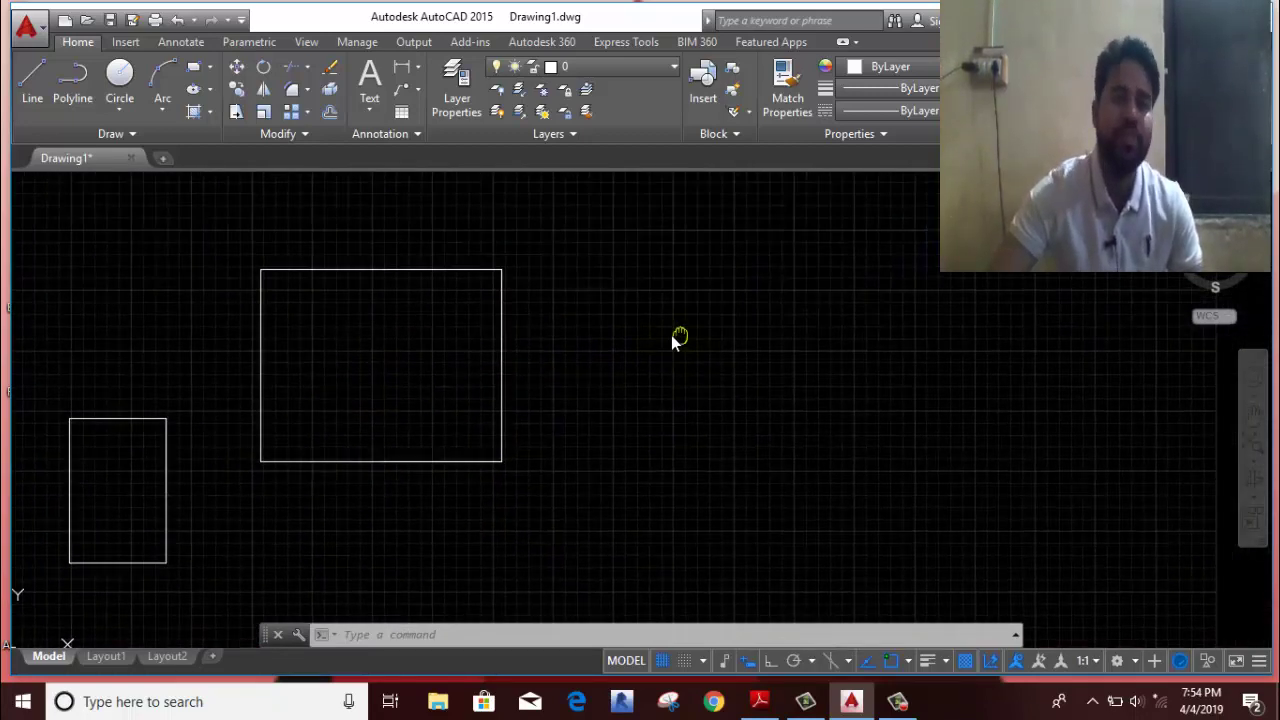
Step: Draw a six-sided polygon inscribed in a circle of radius 20, with Ortho on
left_click(209, 66)
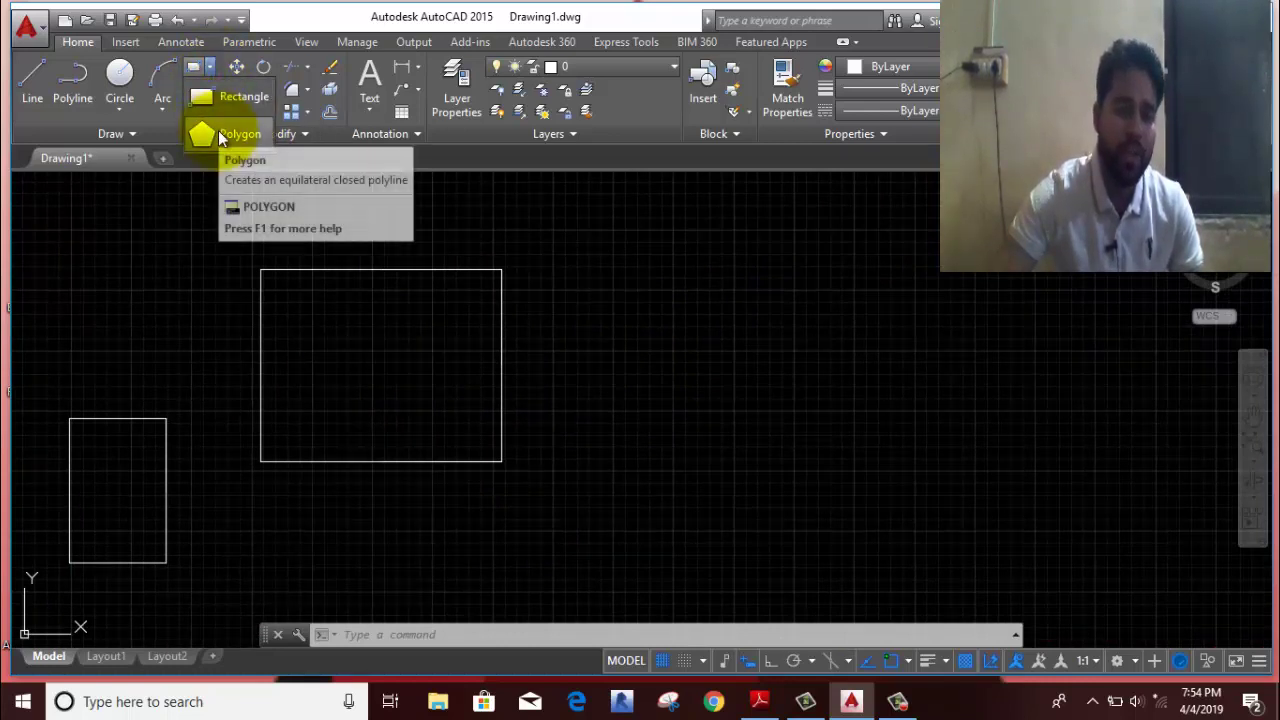
left_click(219, 136)
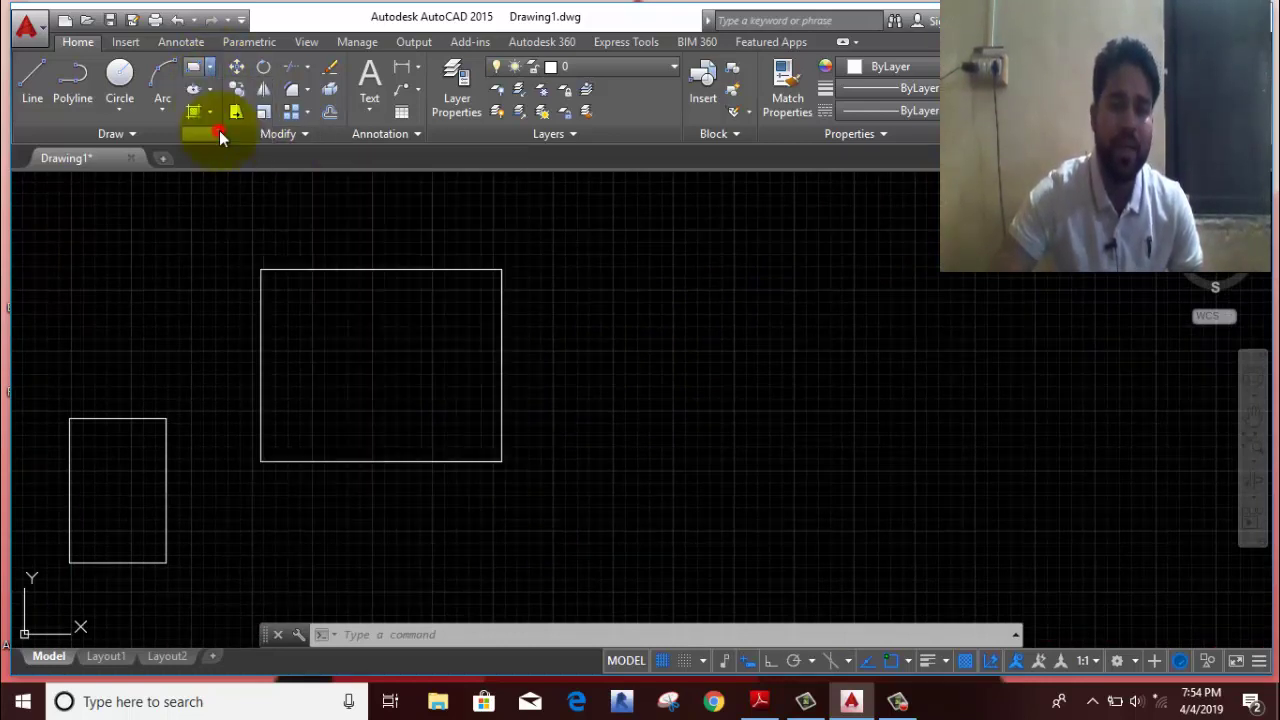
middle_click_drag(609, 329, 142, 288)
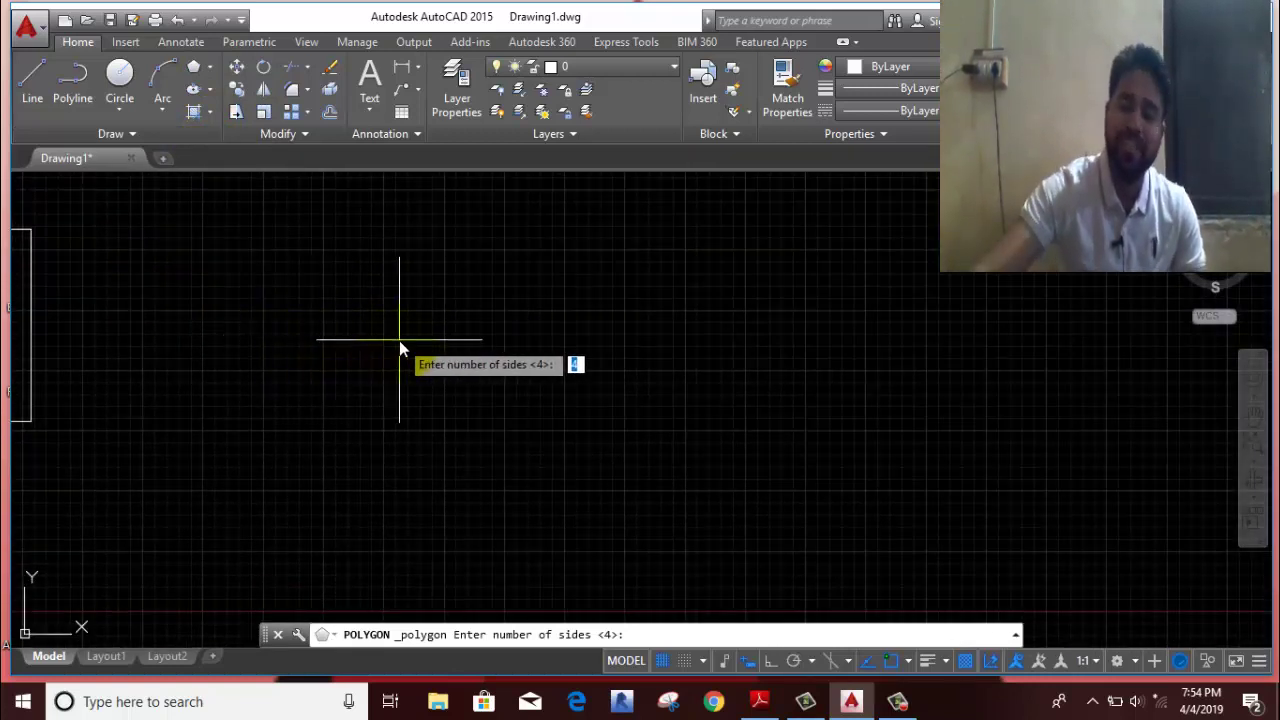
type("6")
key("Return")
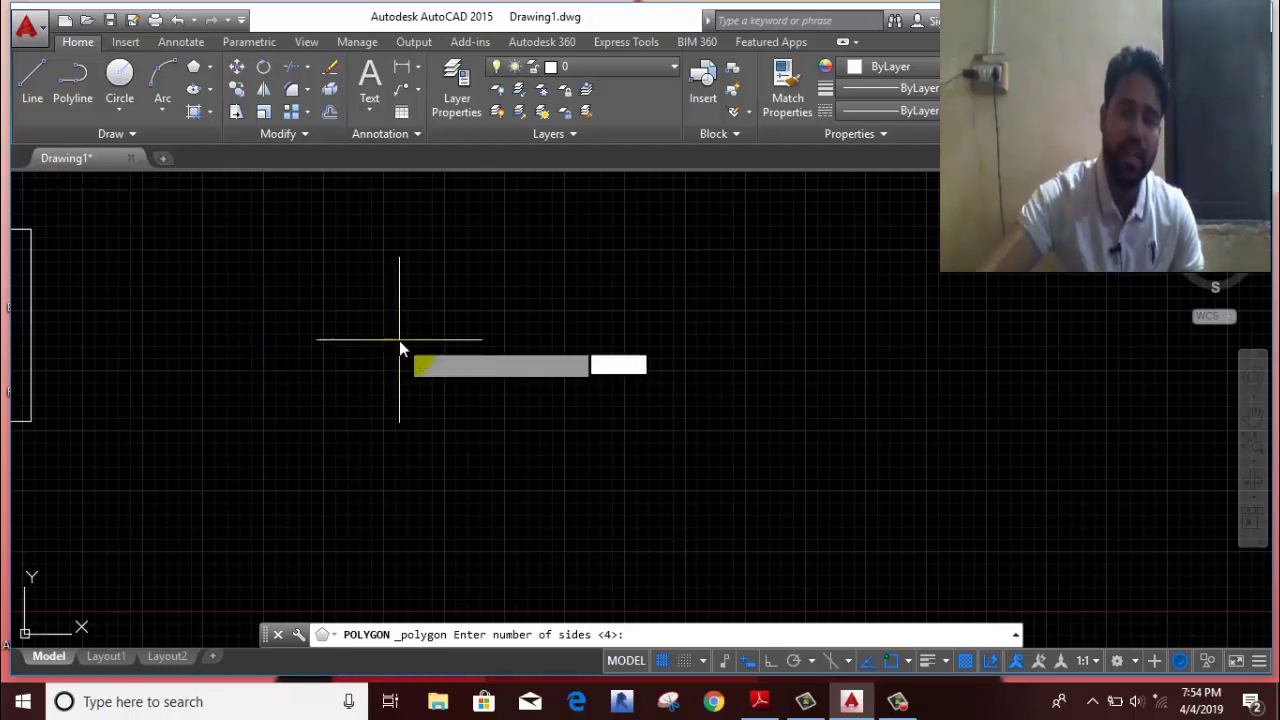
left_click(462, 368)
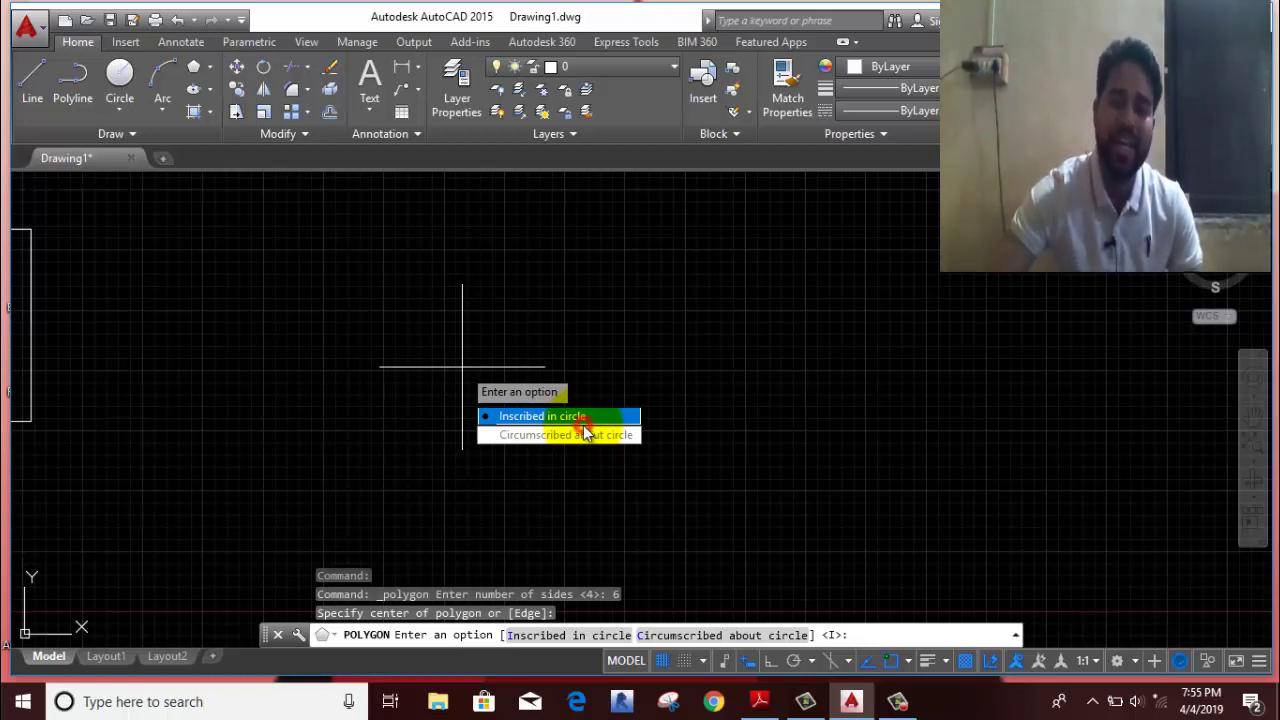
left_click(583, 425)
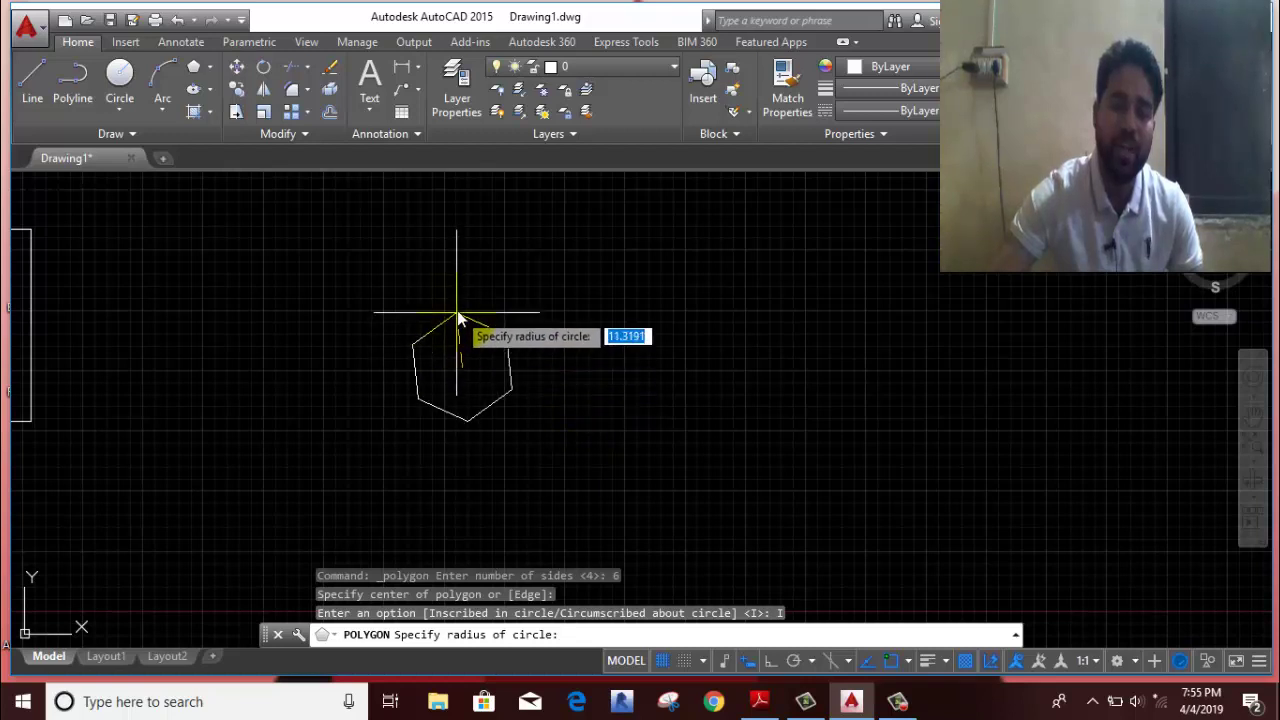
left_click(748, 661)
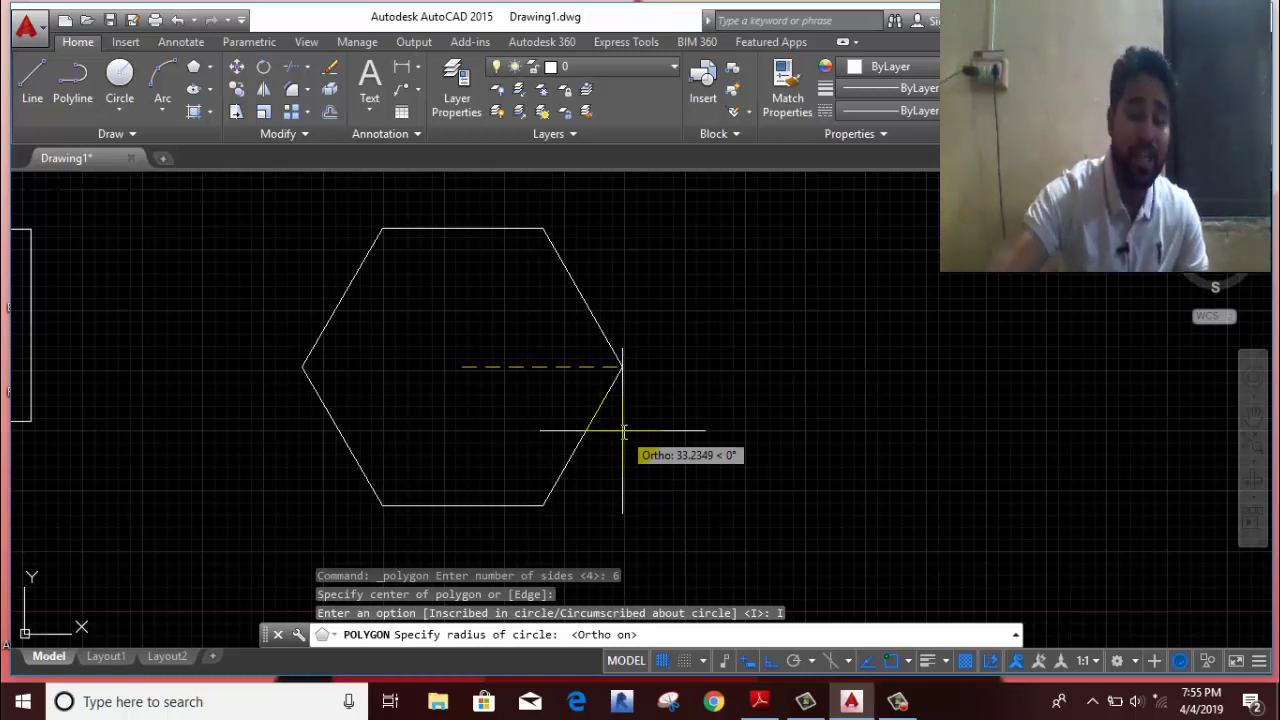
type("20")
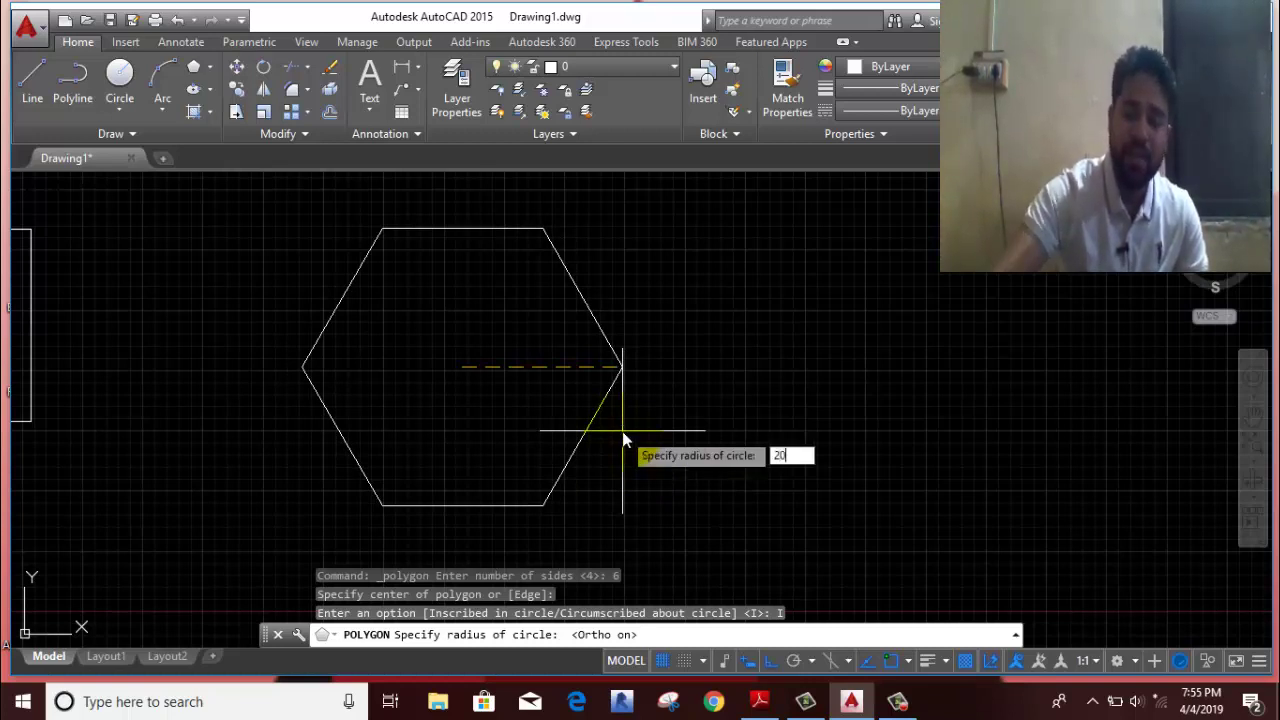
key("Return")
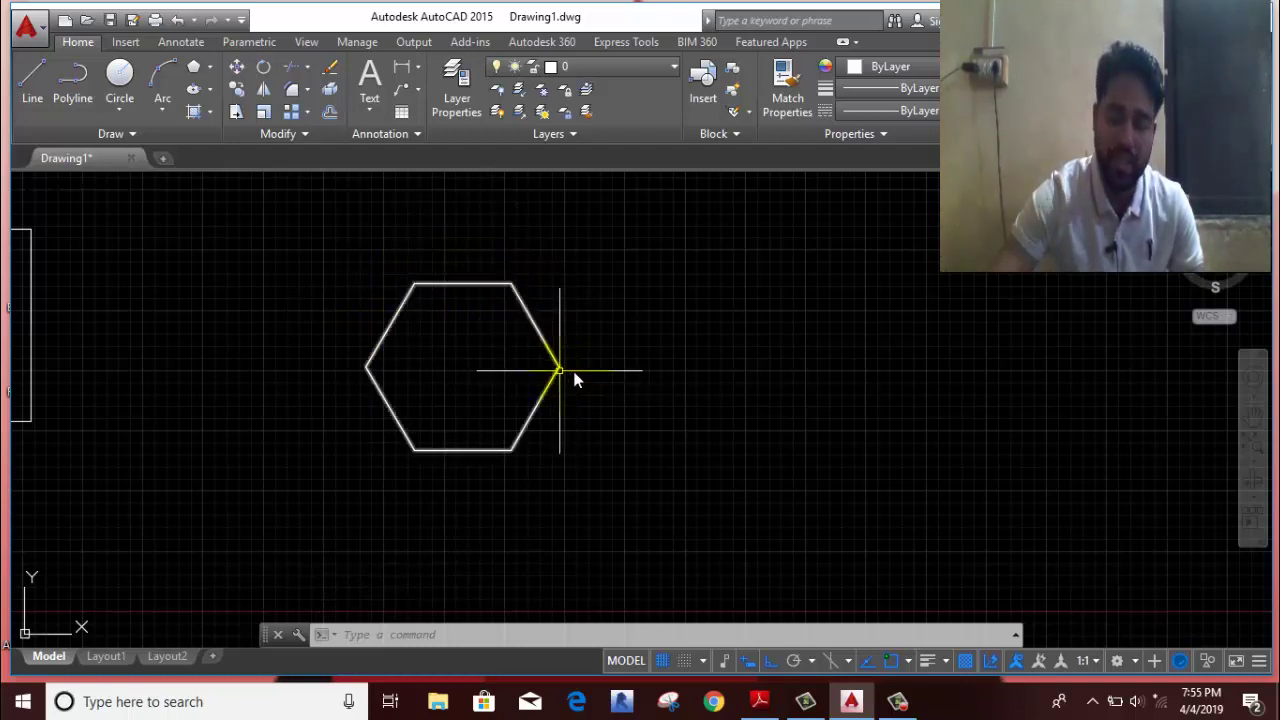
Step: Draw a six-sided polygon circumscribed about a radius-20 circle, right of the first hexagon
middle_click_drag(598, 372, 497, 406)
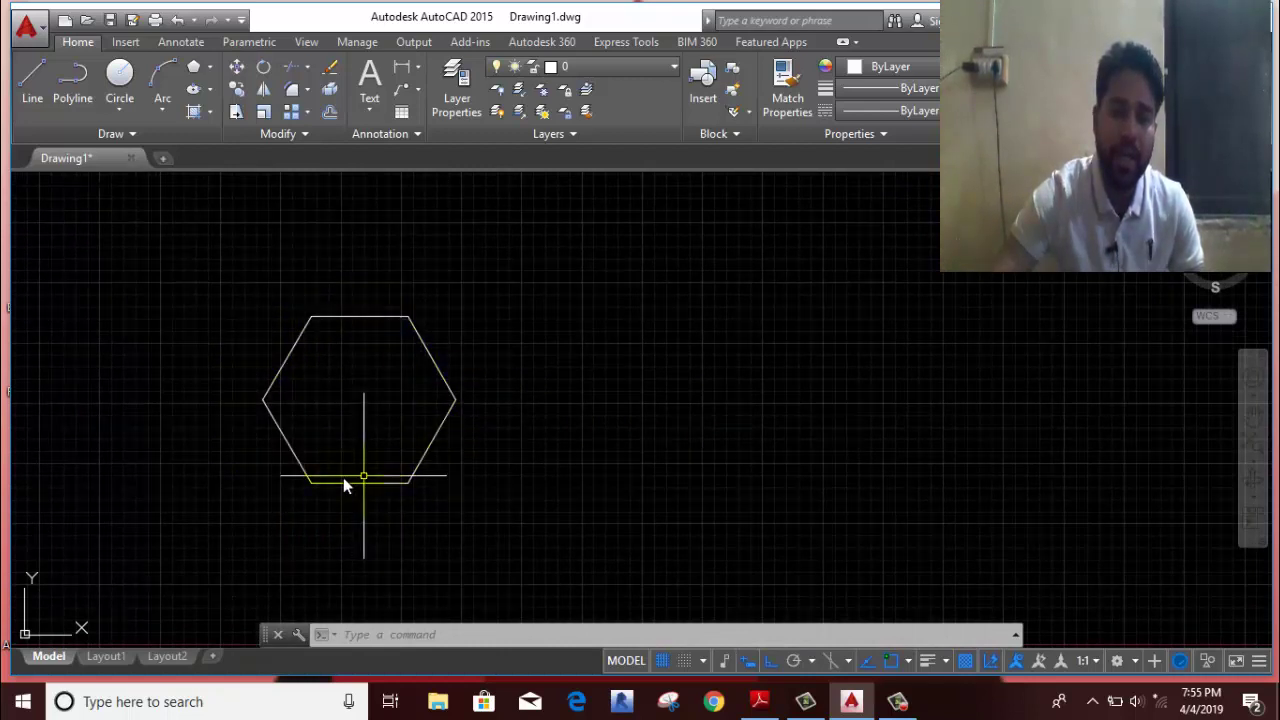
middle_click_drag(508, 371, 467, 343)
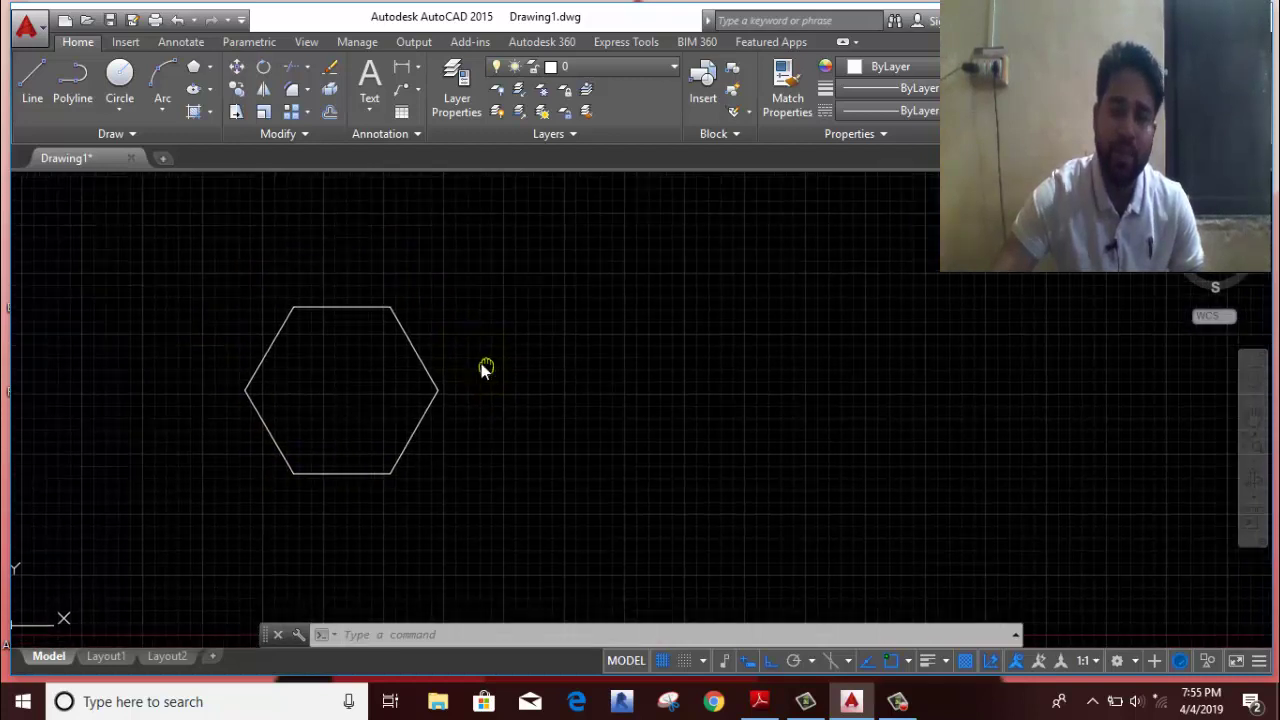
left_click(195, 70)
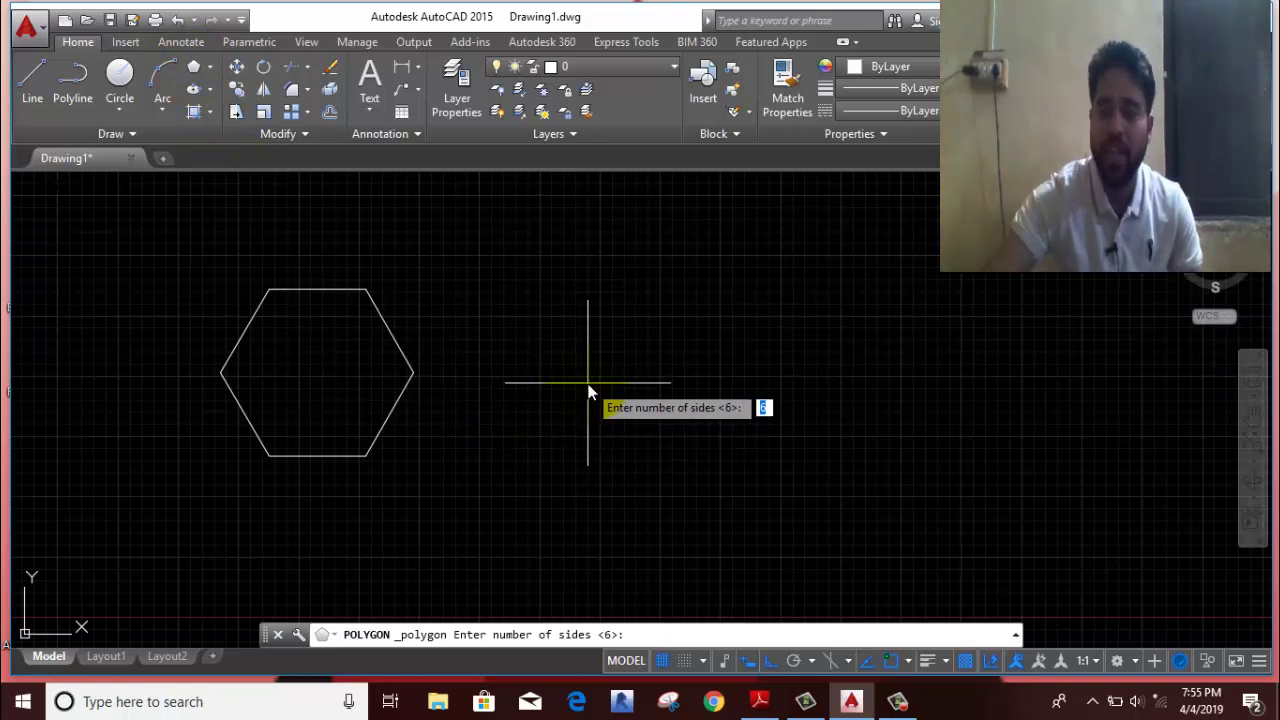
type("6")
key("Return")
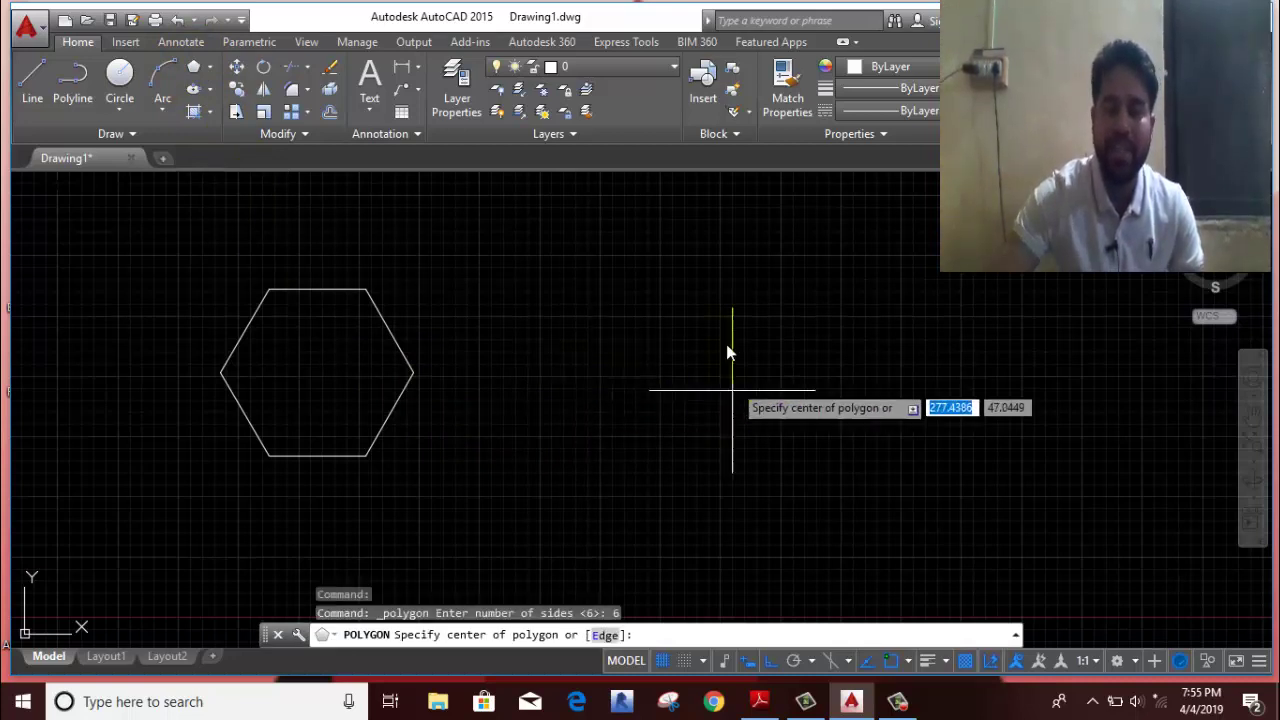
left_click(624, 368)
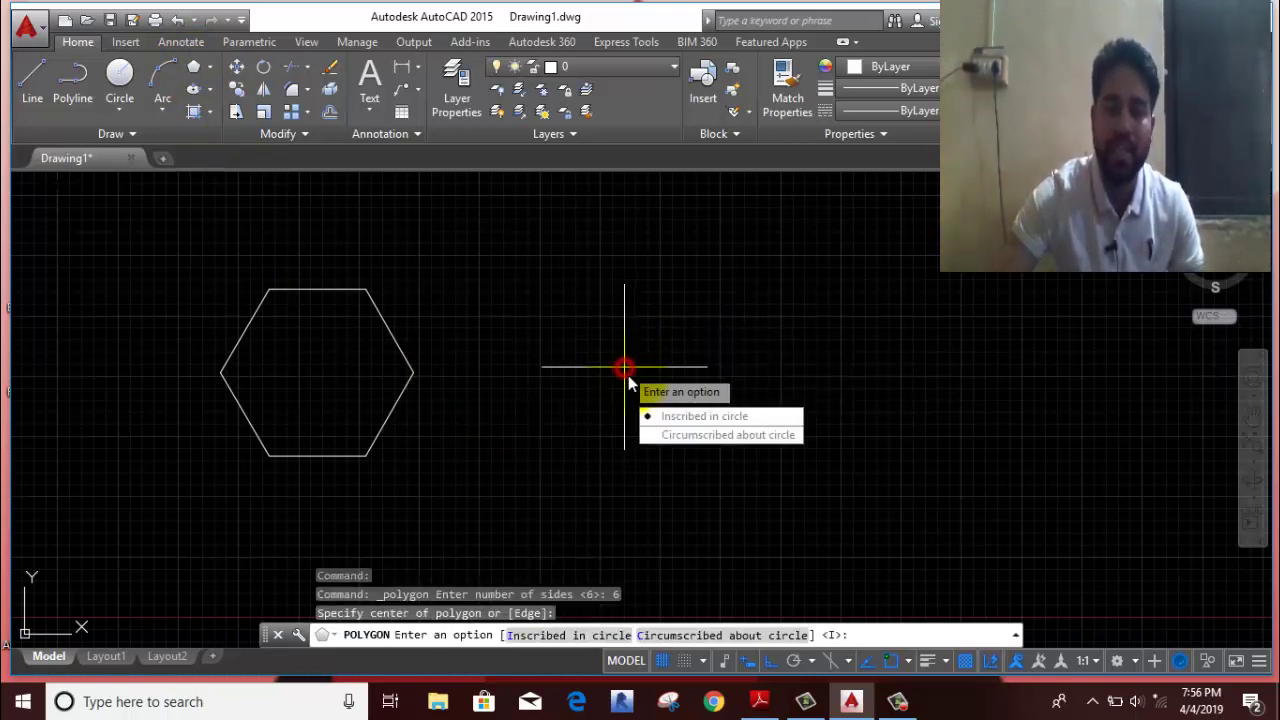
left_click(675, 436)
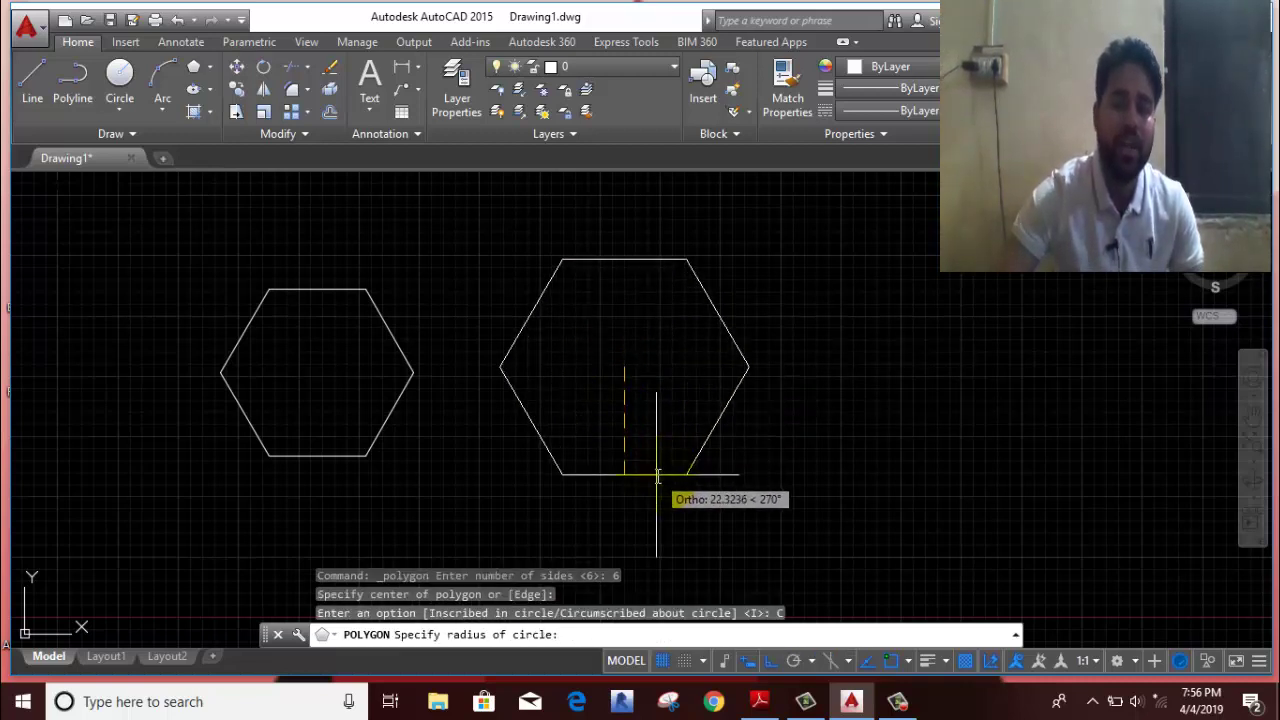
type("20")
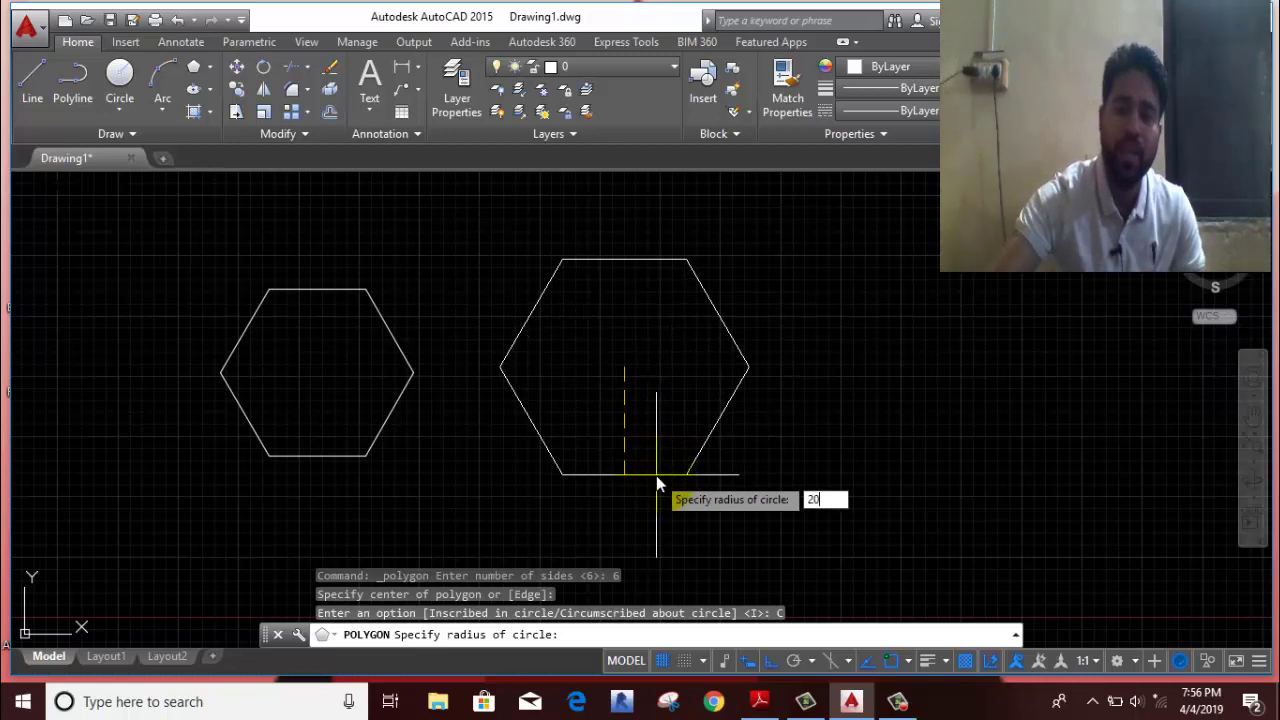
key("Return")
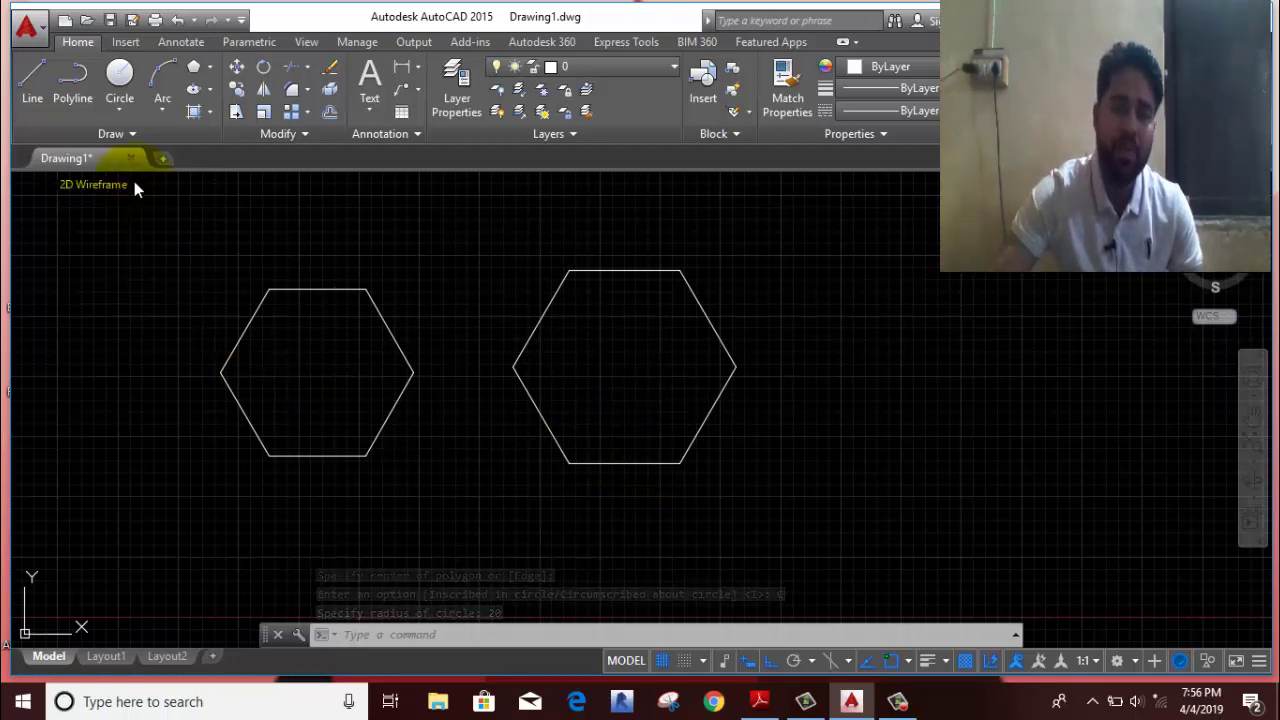
left_click(119, 105)
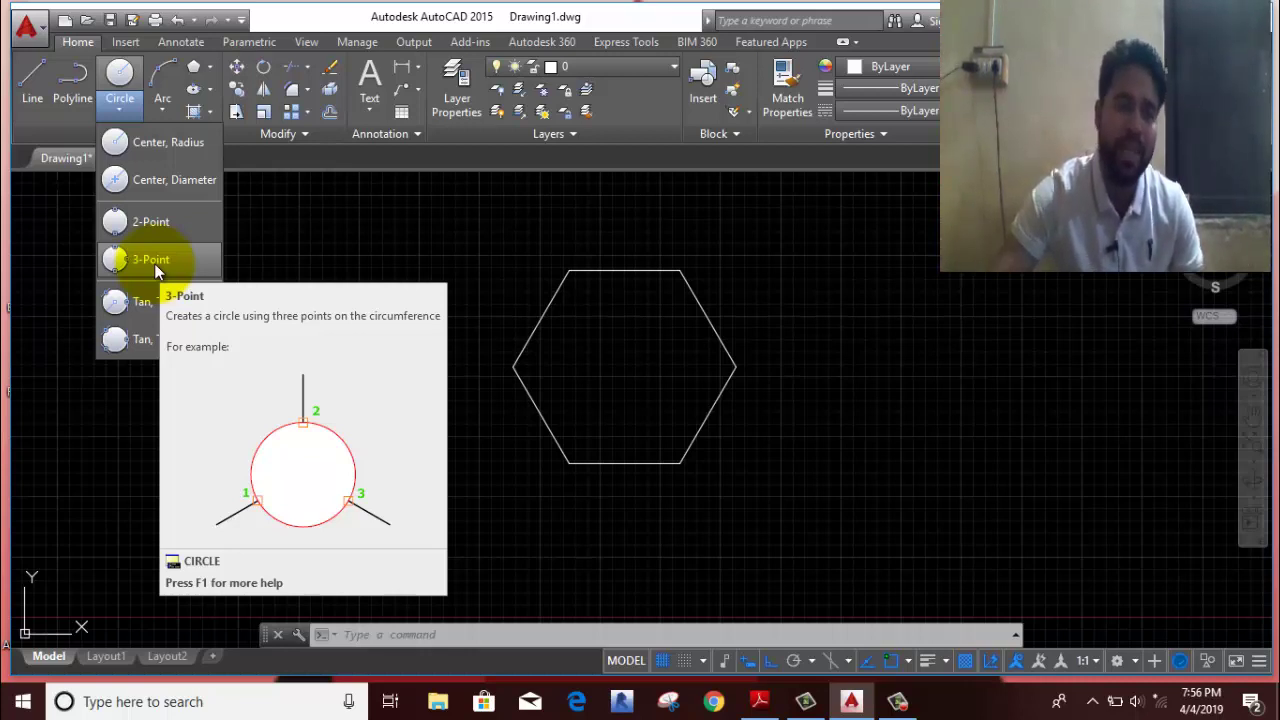
Step: Draw a 3-point circle through three corners of the left hexagon
left_click(155, 262)
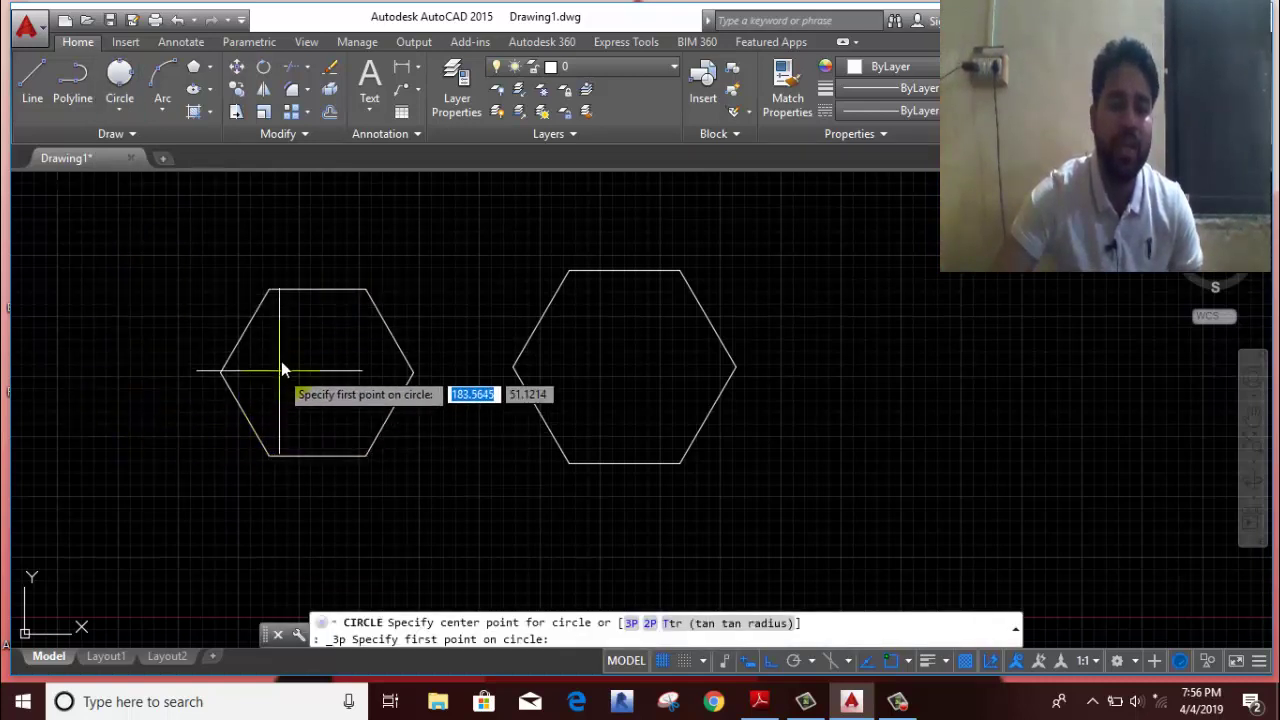
left_click(267, 289)
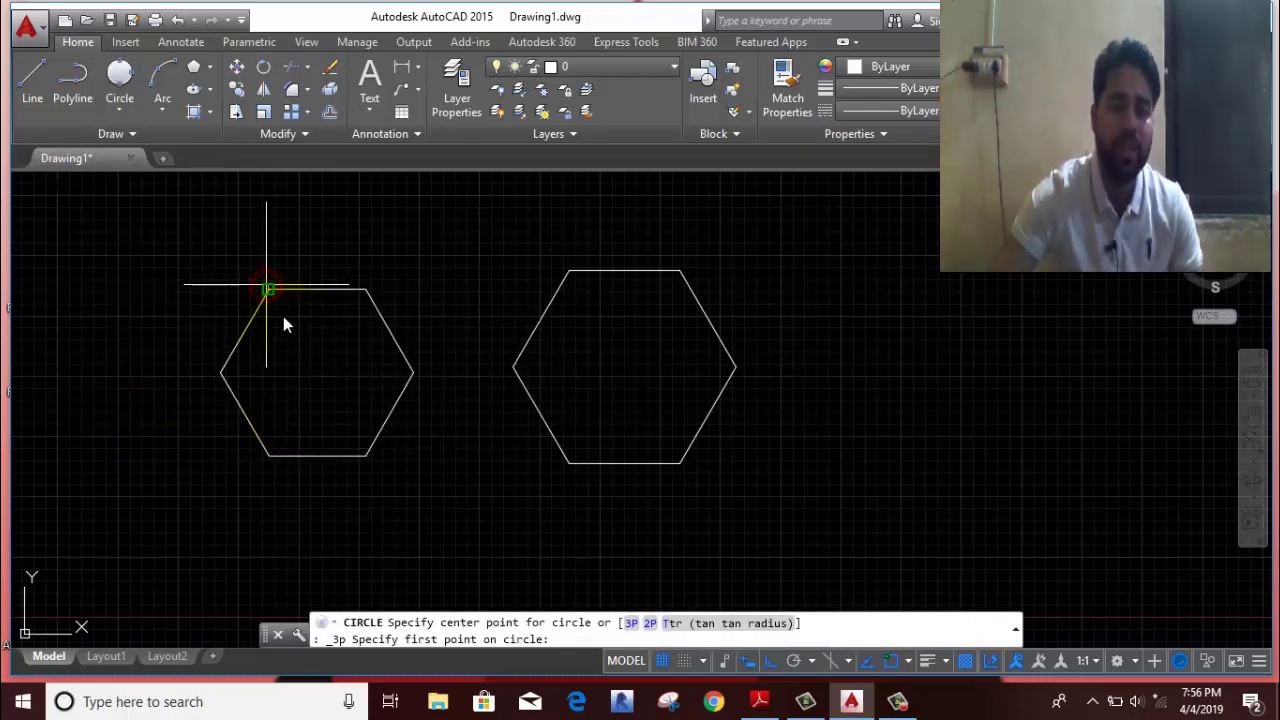
left_click(367, 289)
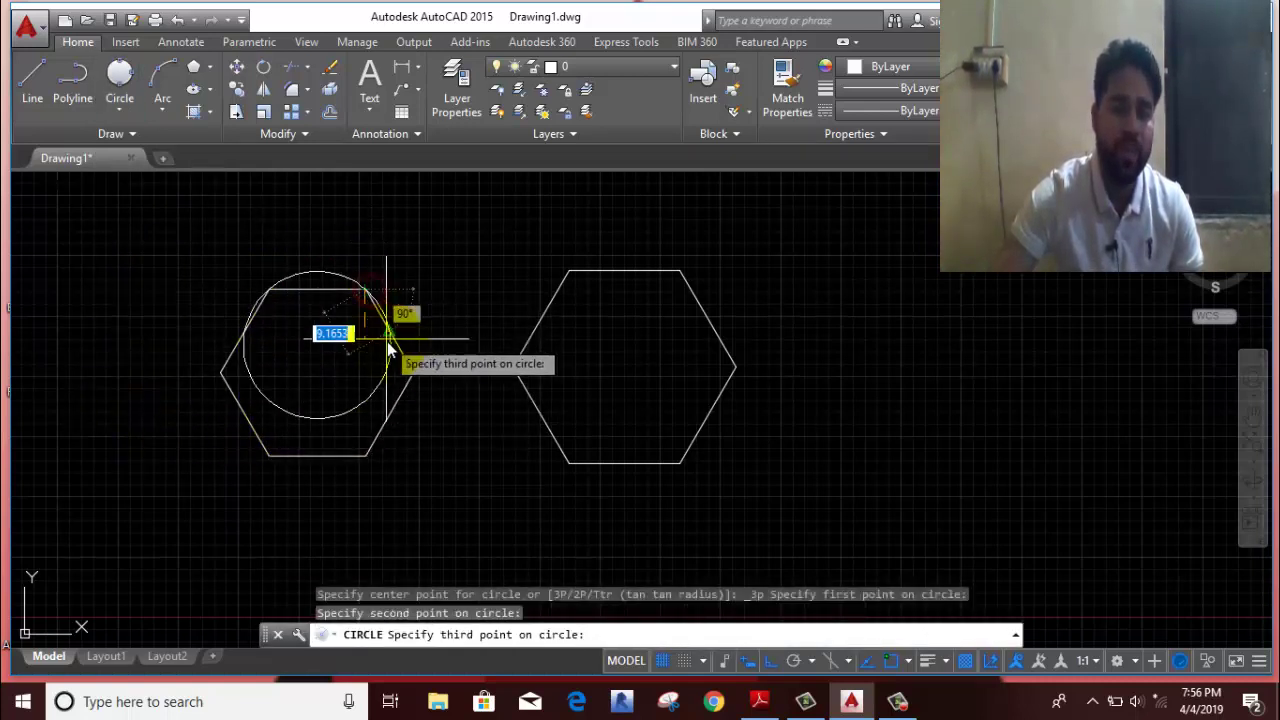
left_click(418, 376)
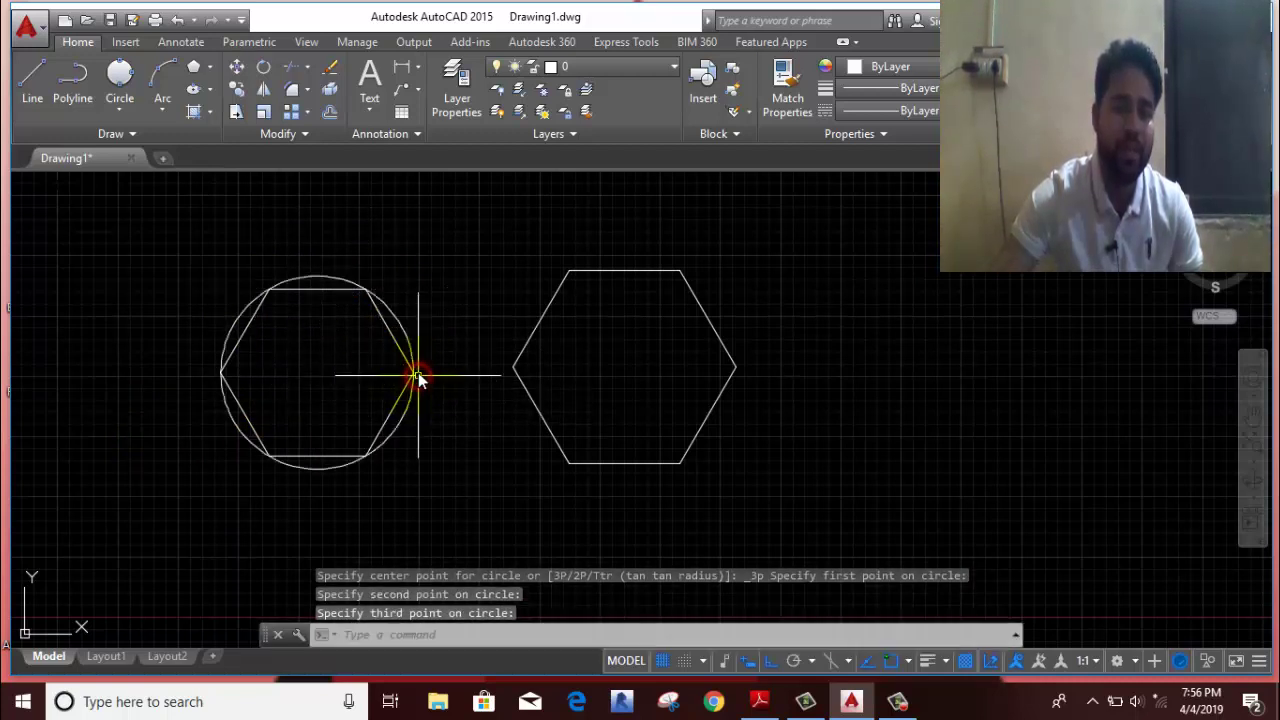
left_click(416, 372)
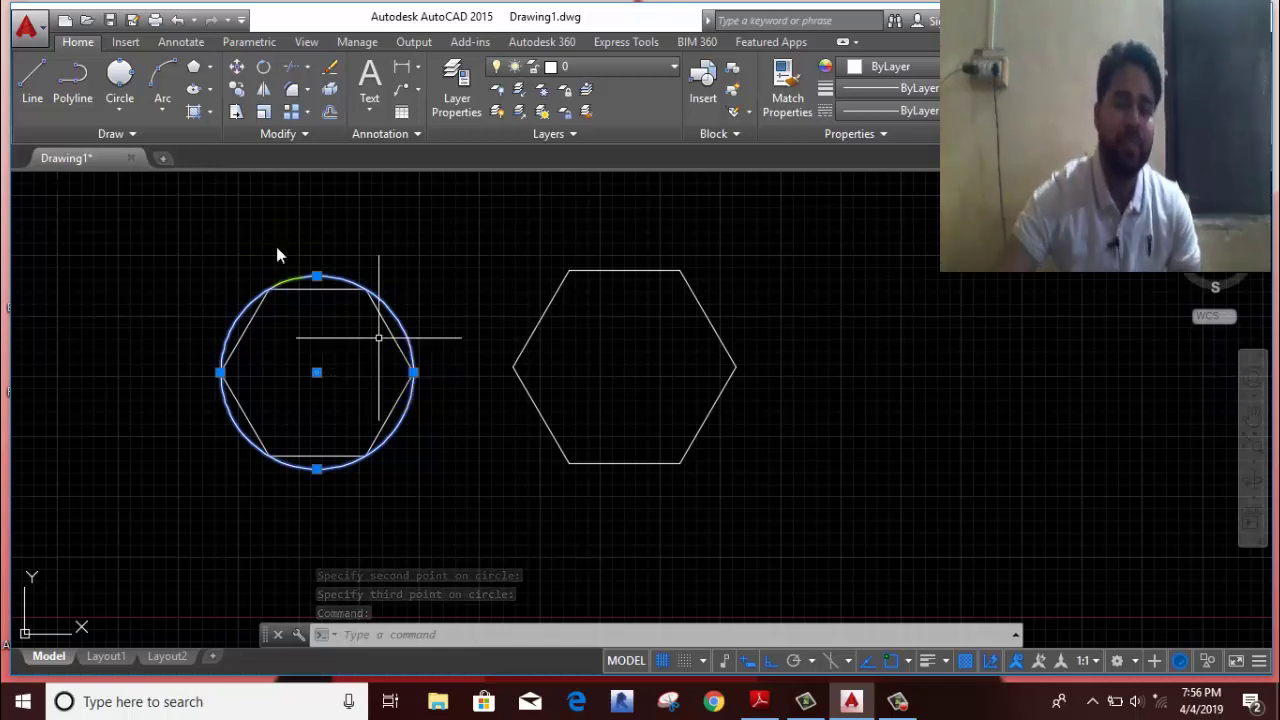
Step: Draw a 3-point circle inside the right hexagon touching its sides, then pan the shapes aside
left_click(121, 107)
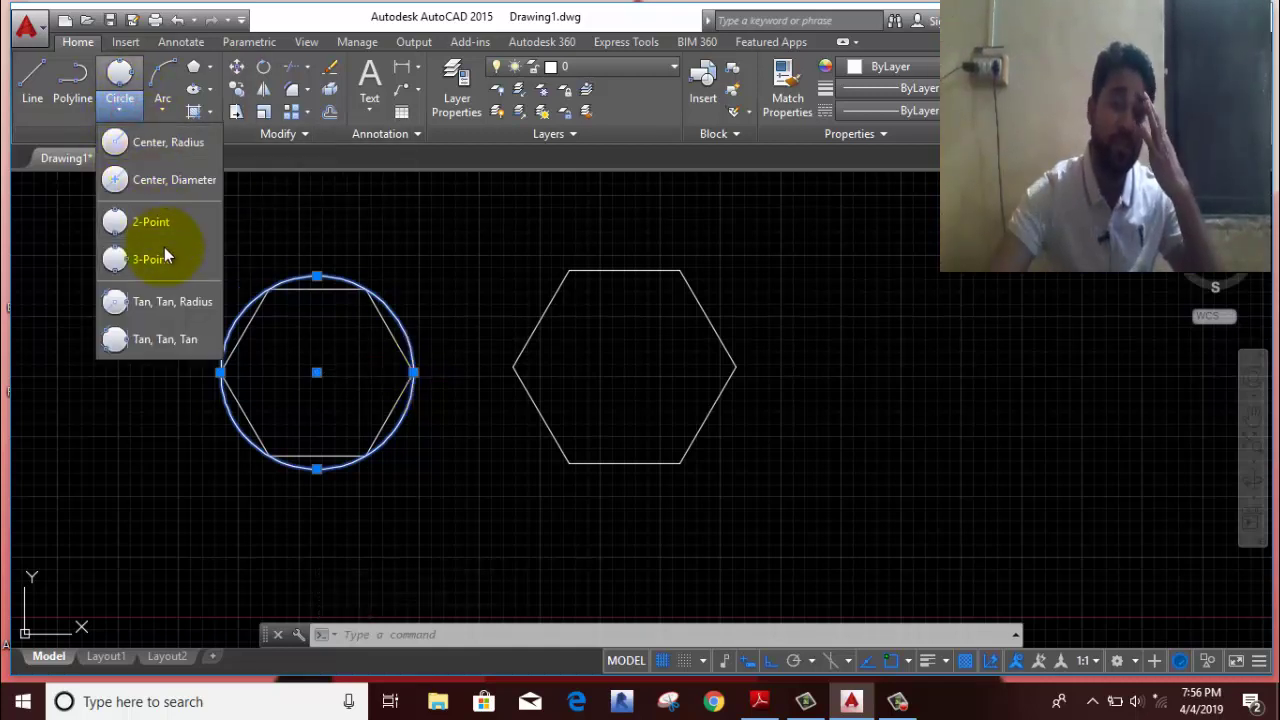
left_click(165, 255)
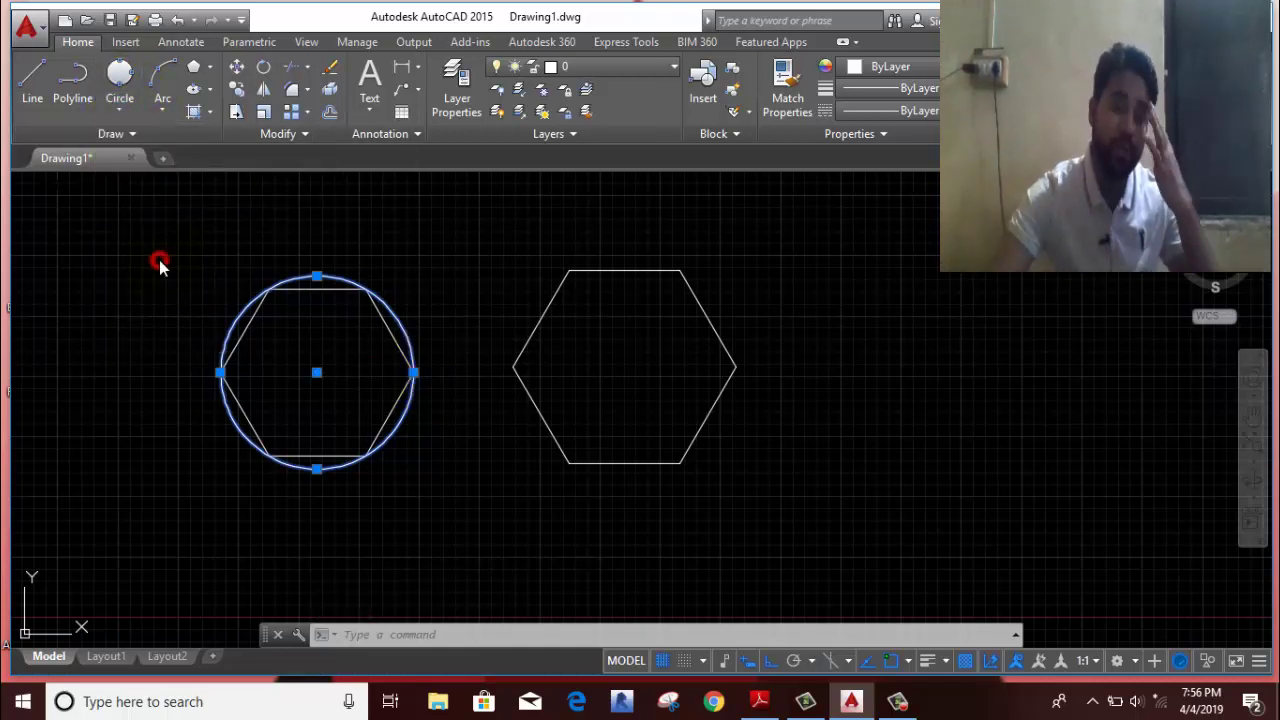
left_click(624, 271)
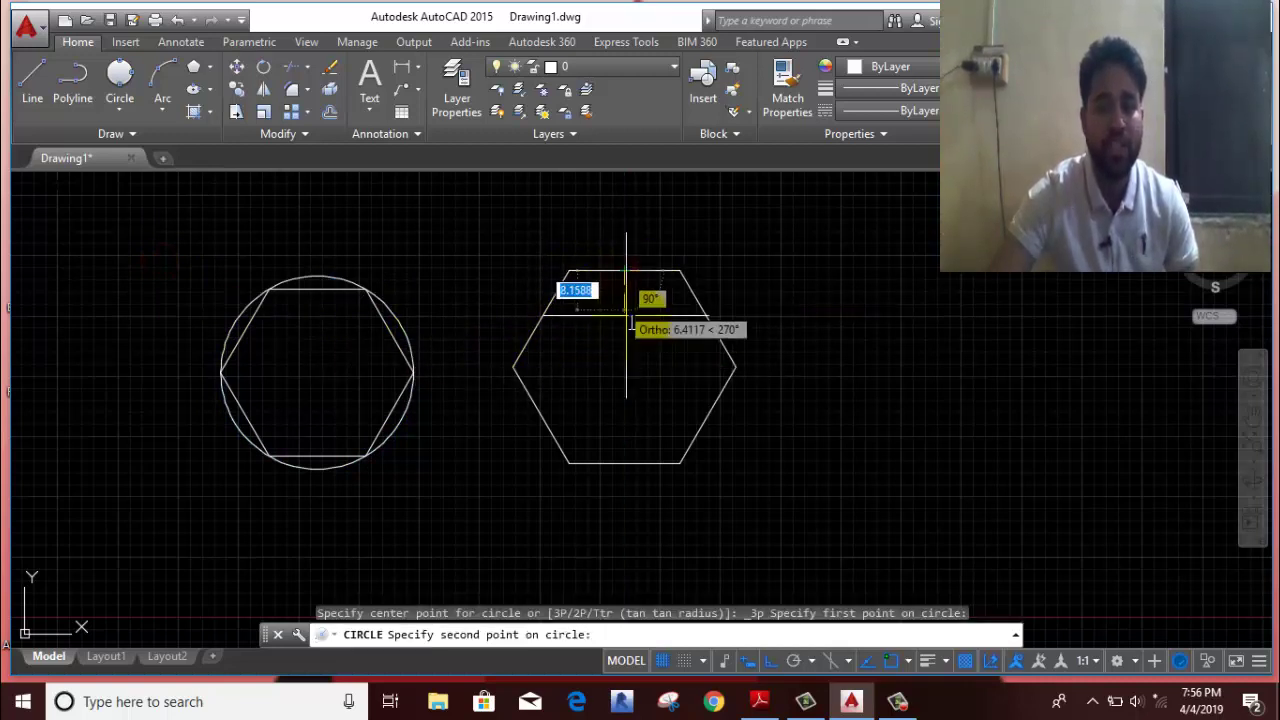
left_click(709, 321)
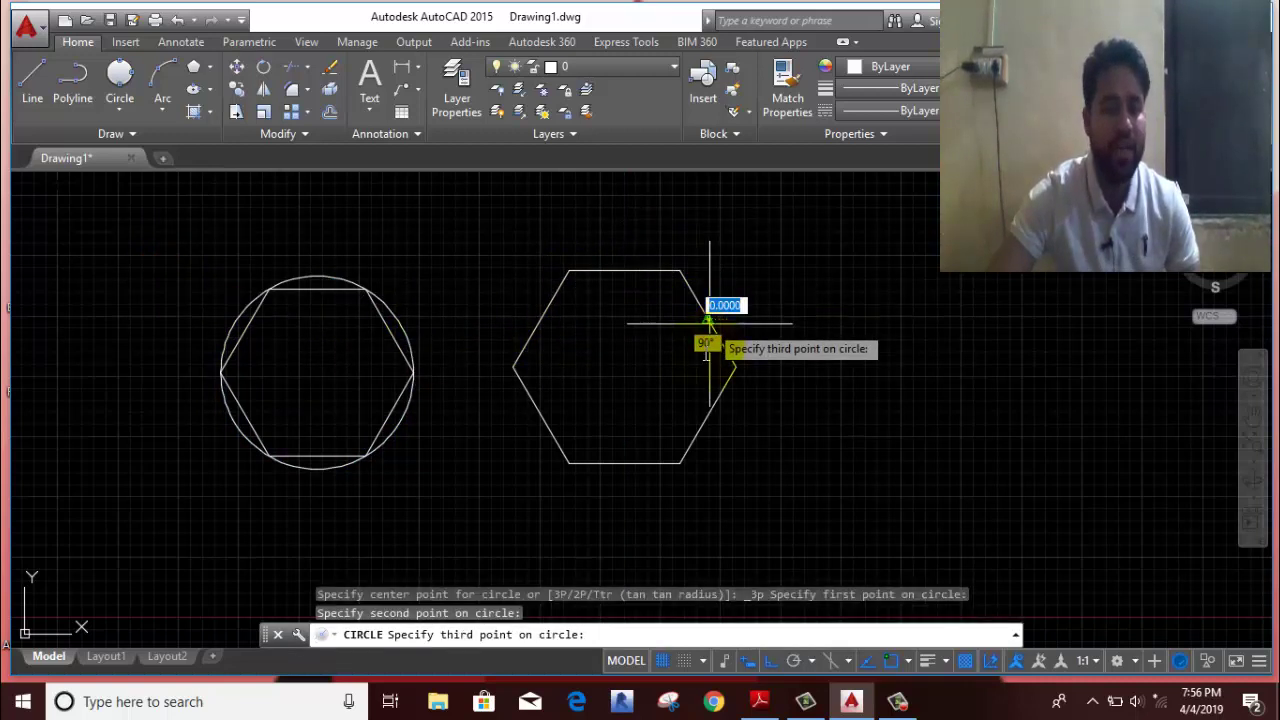
left_click(708, 415)
left_click(732, 372)
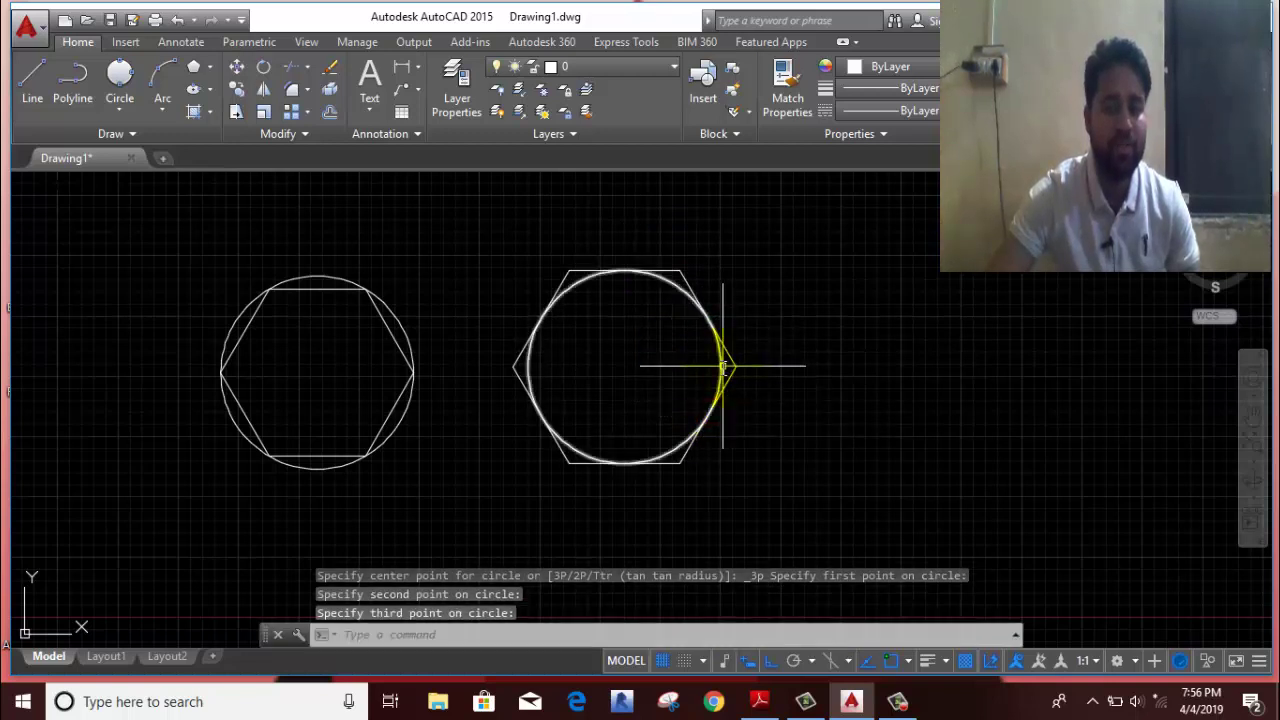
left_click(721, 367)
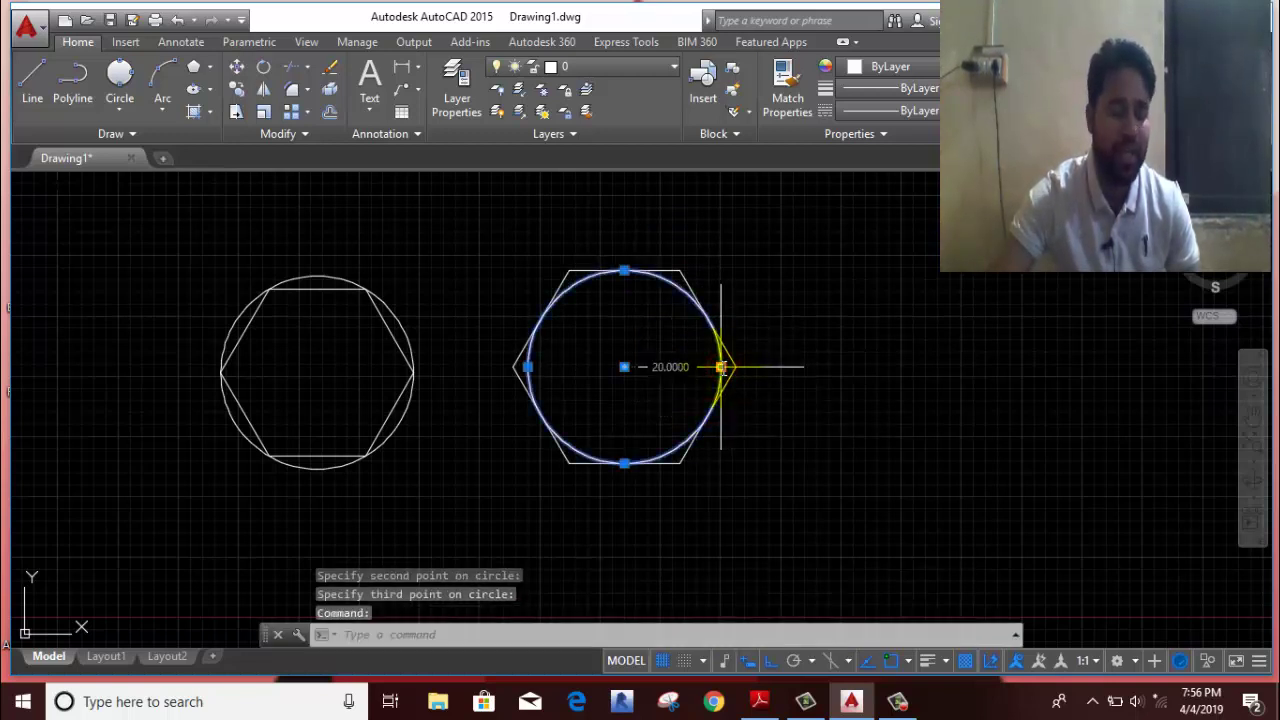
left_click(211, 67)
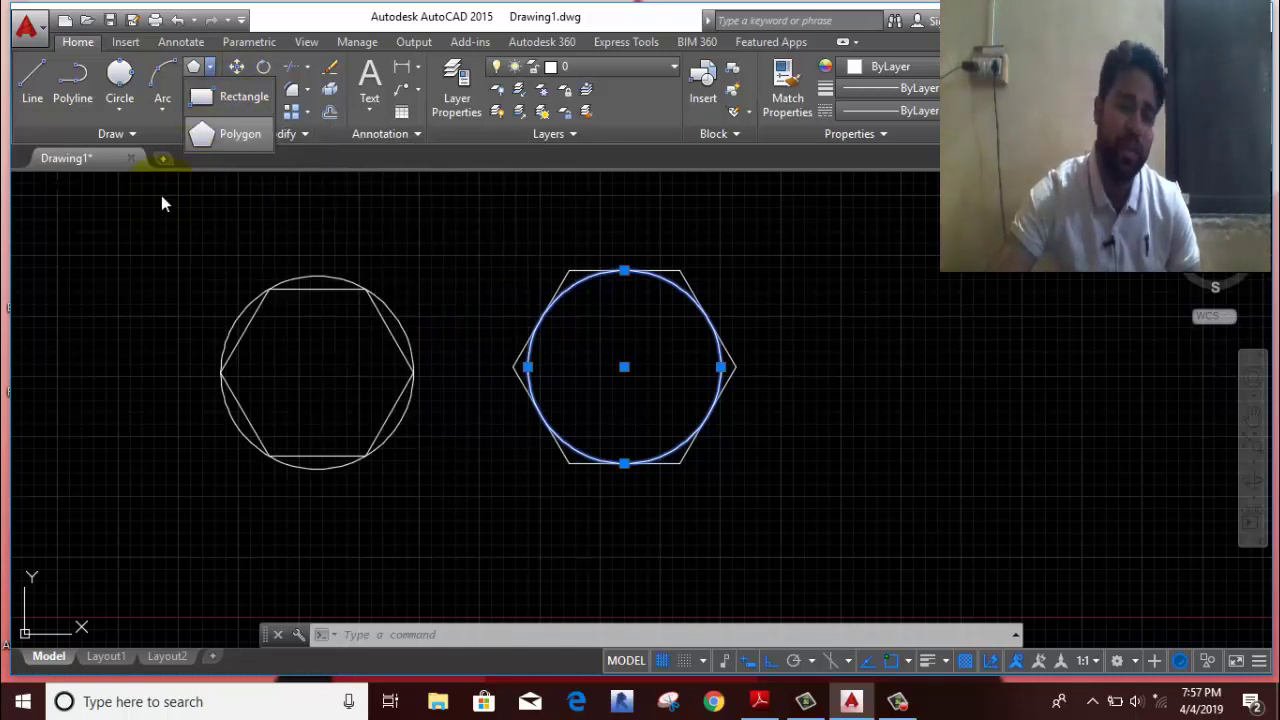
middle_click_drag(869, 281, 502, 277)
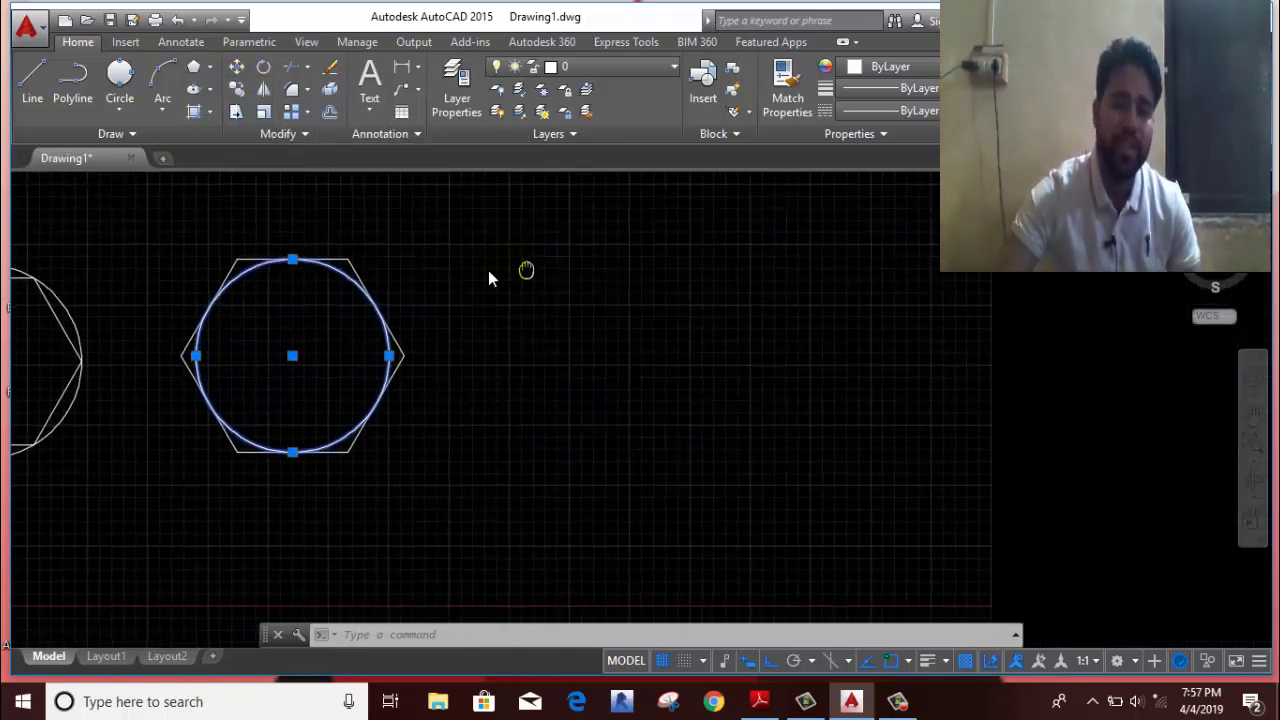
middle_click_drag(434, 326, 434, 256)
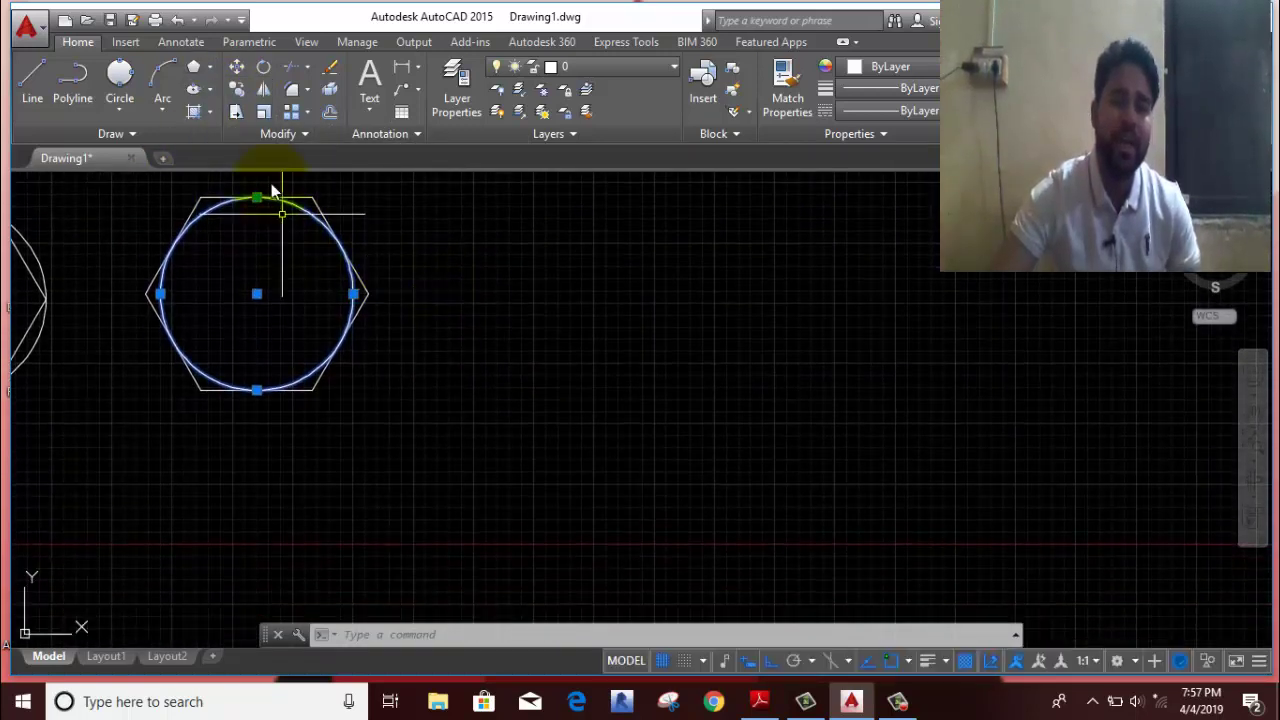
left_click(210, 88)
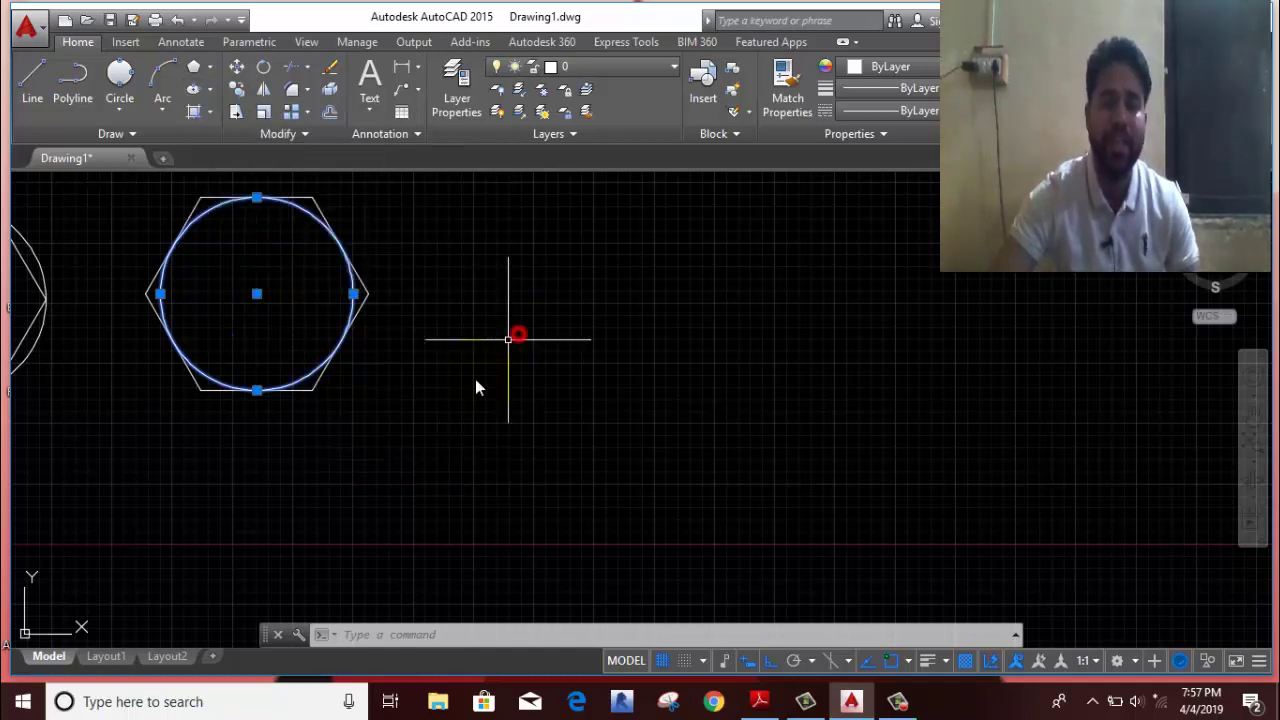
mouse_move(475, 379)
middle_mouse_down()
mouse_move(475, 342)
mouse_move(271, 286)
mouse_move(1000, 280)
mouse_move(341, 278)
middle_mouse_up()
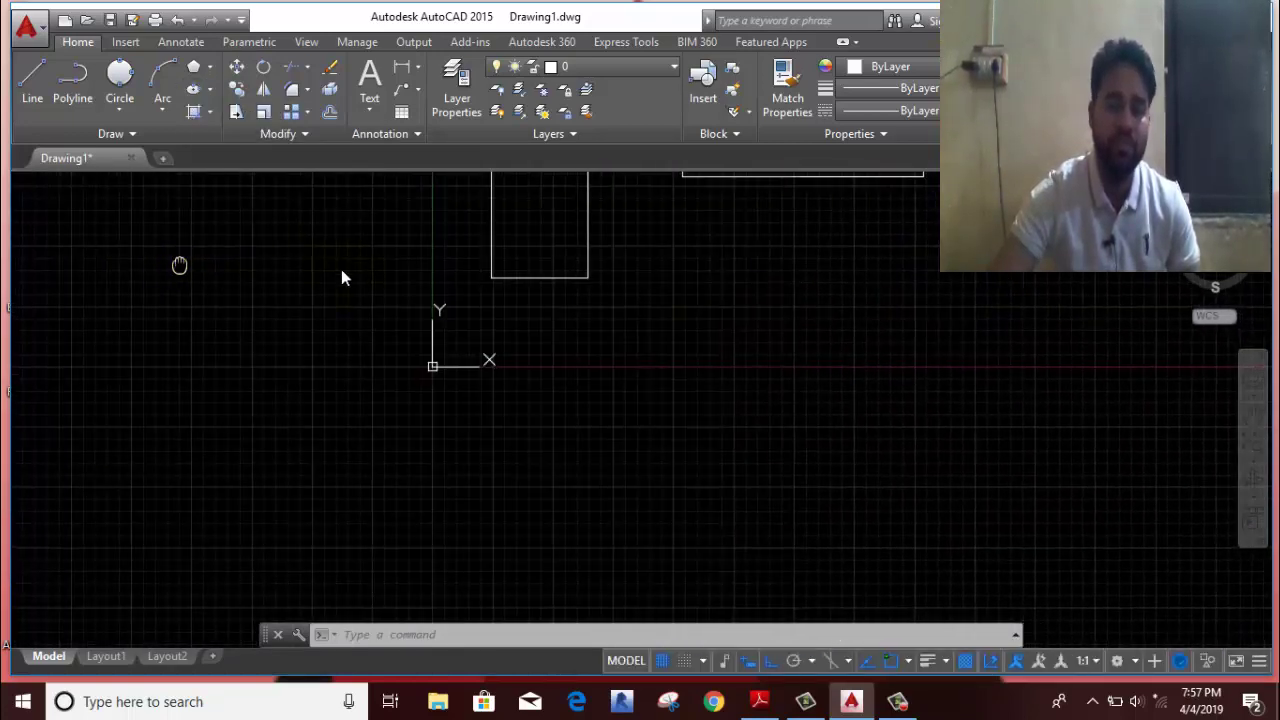
Step: Draw a center ellipse with half-axes of 100 and 50
left_click(215, 88)
left_click(220, 121)
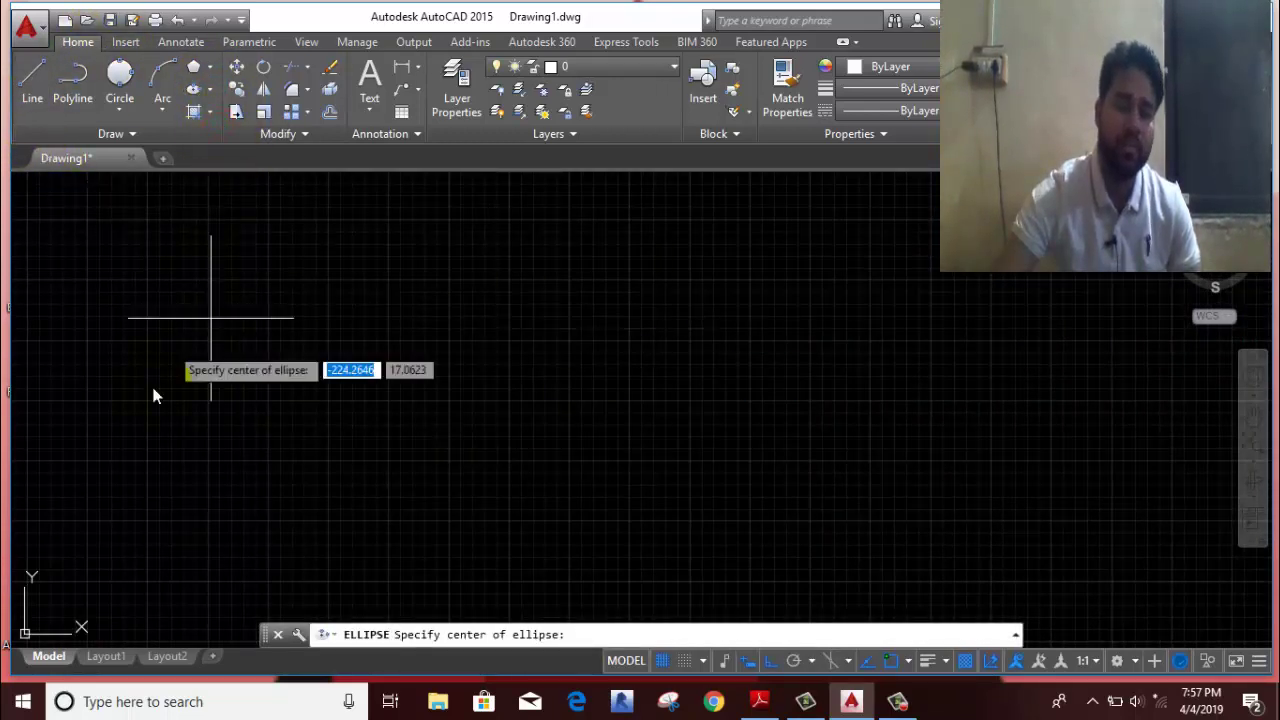
left_click(352, 393)
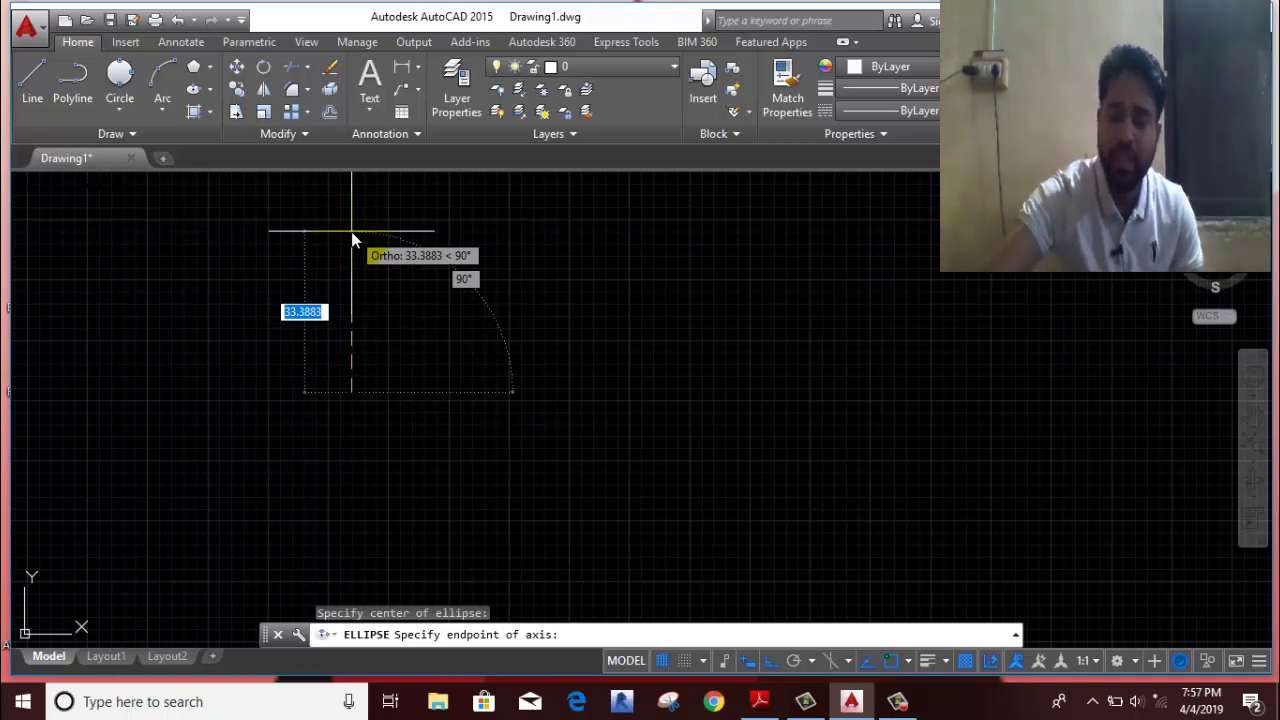
type("100")
key("Return")
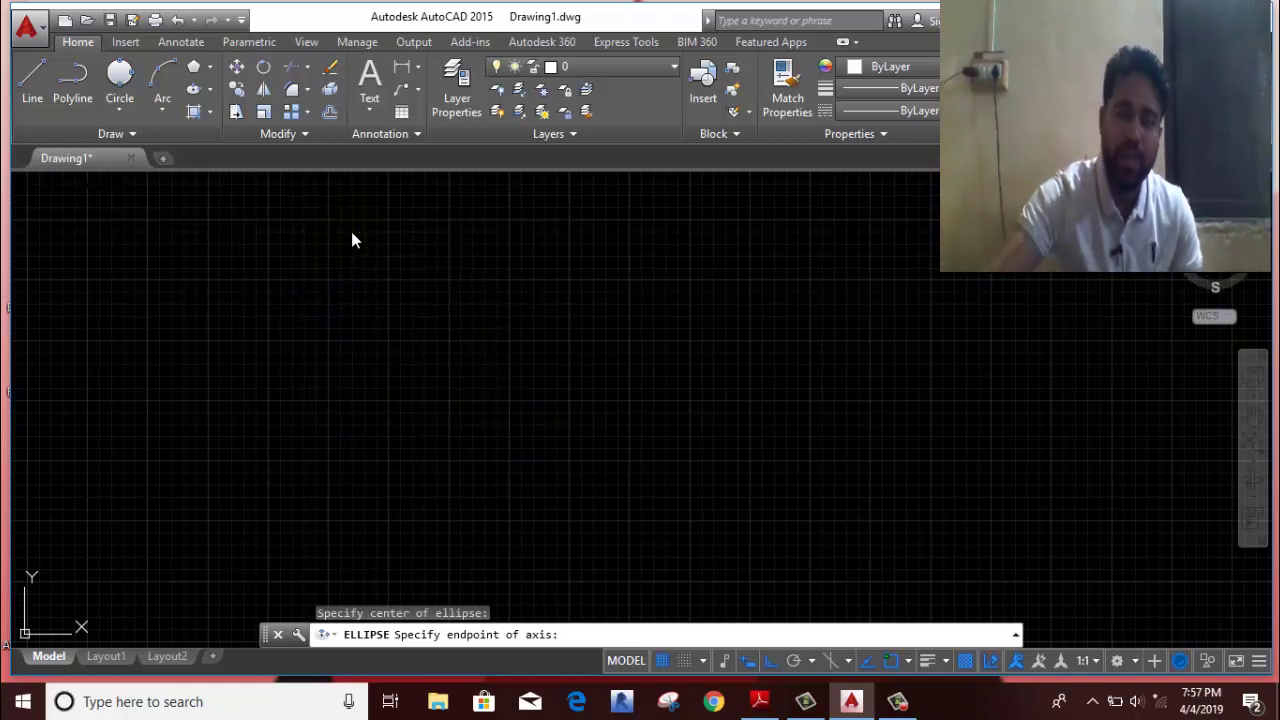
type("50")
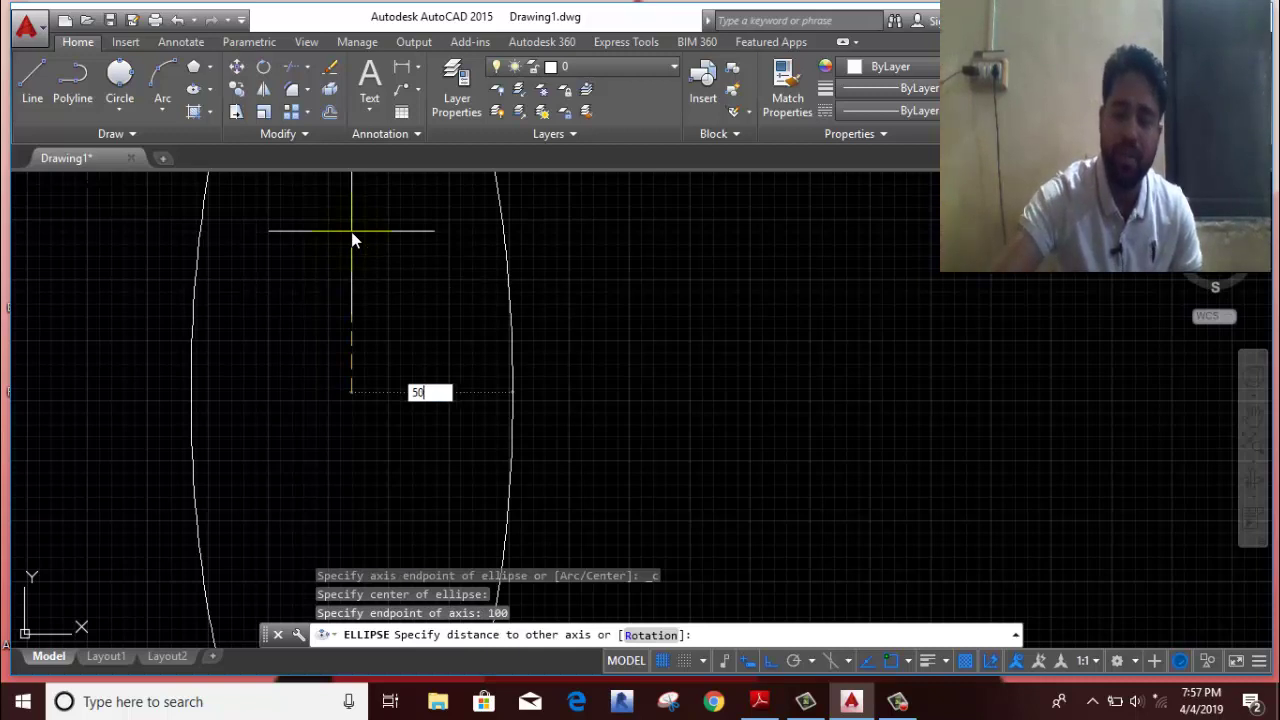
key("Return")
Step: Regenerate the drawing with RE, zoom out and centre the ellipse
scroll(351, 234, "down", 2)
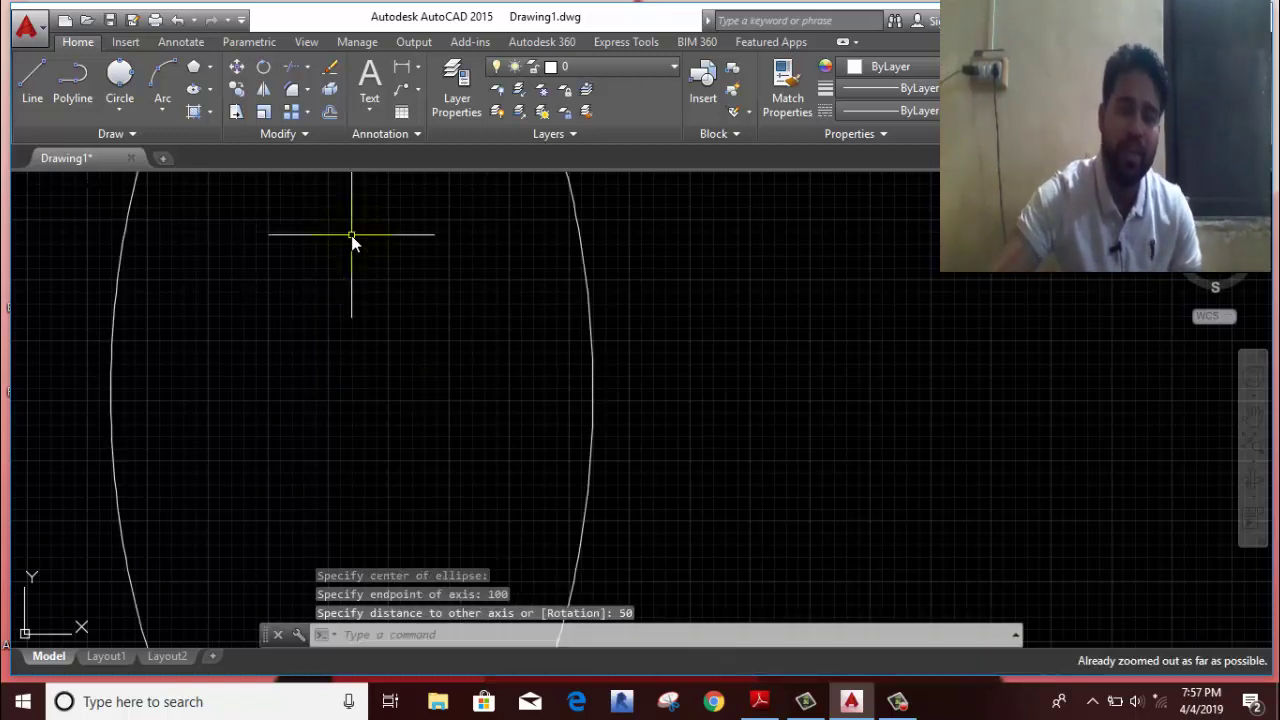
type("RE")
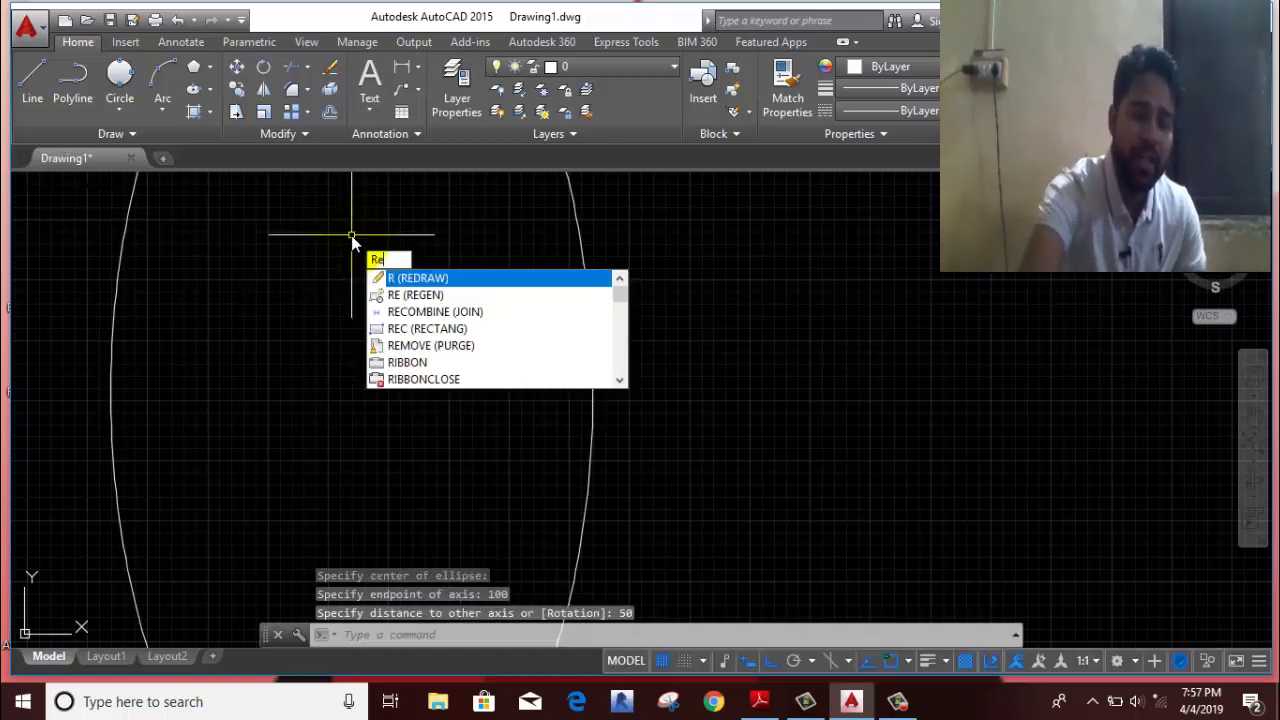
key("Return")
scroll(351, 235, "down", 2)
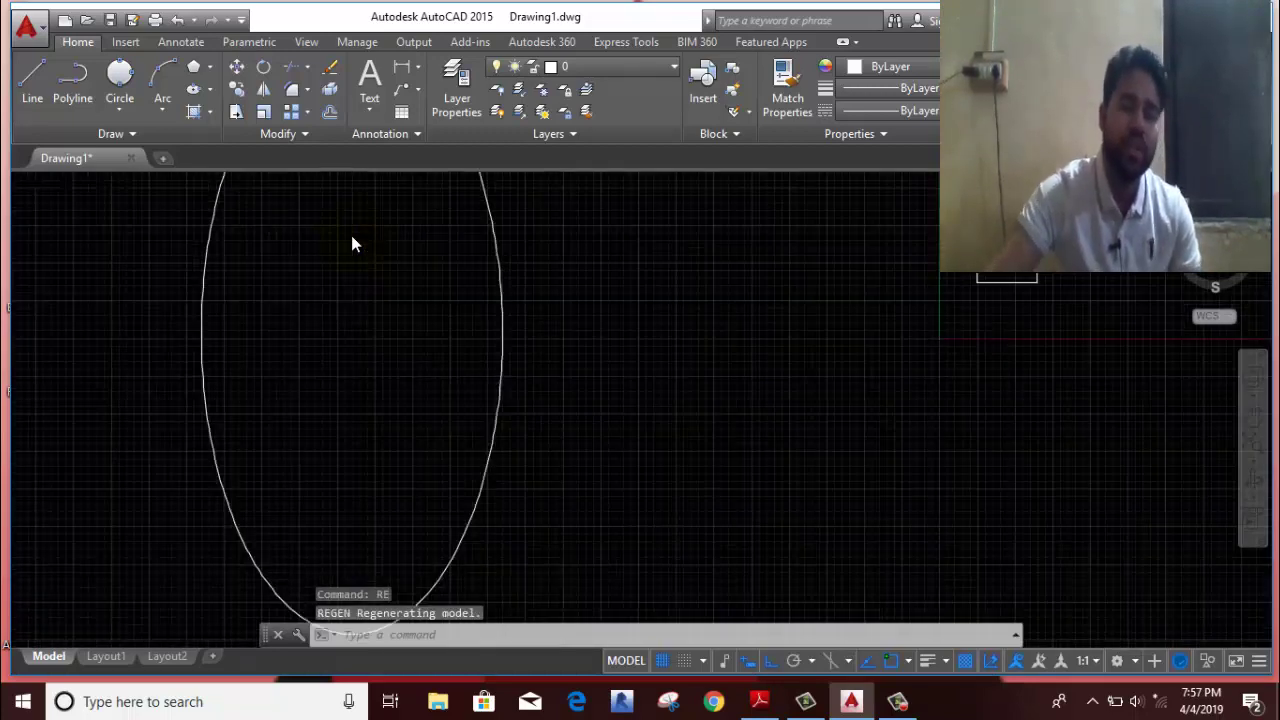
scroll(375, 255, "down", 2)
middle_click_drag(380, 260, 714, 363)
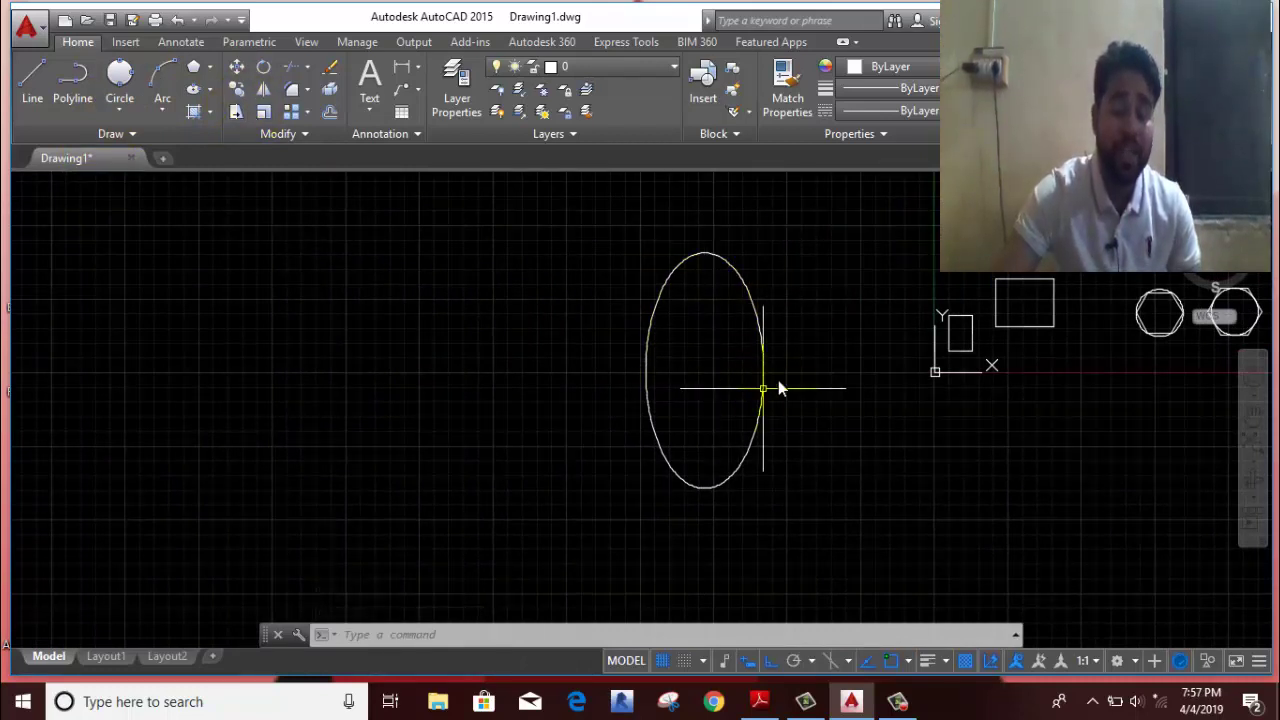
Step: Draw an axis-endpoint ellipse with a 200 axis and 50 other-axis distance
left_click(212, 95)
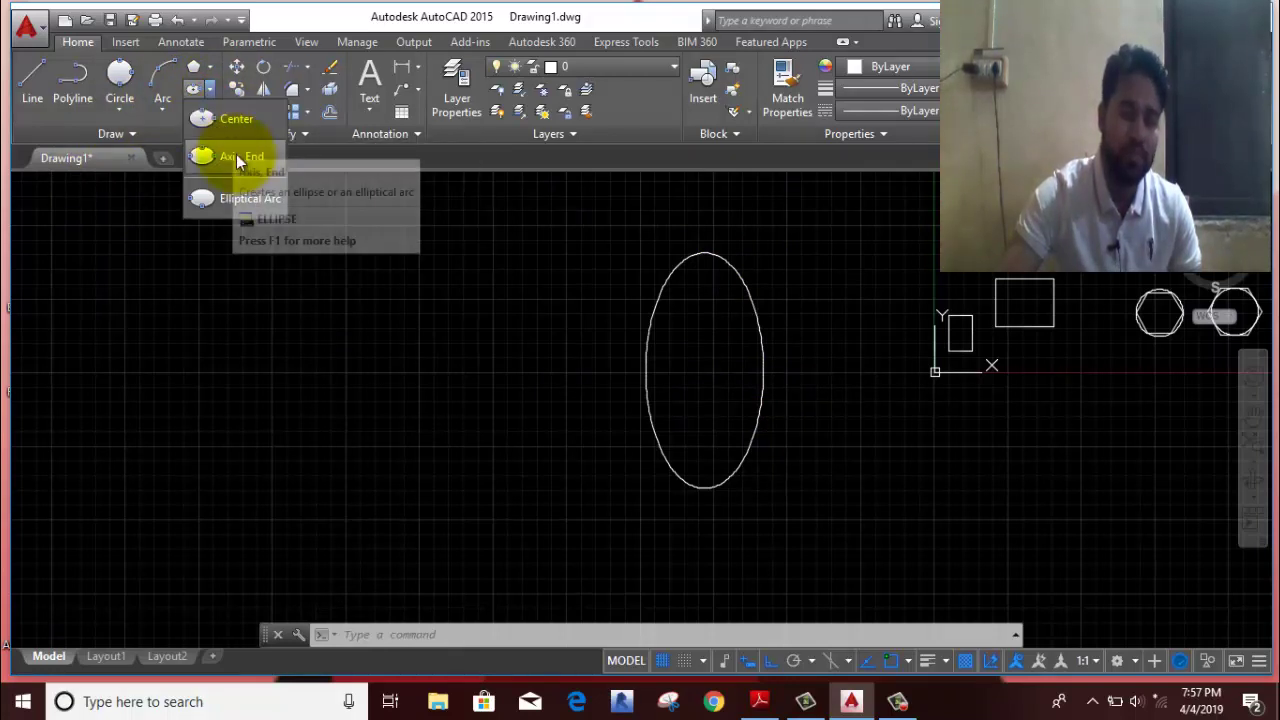
left_click(236, 154)
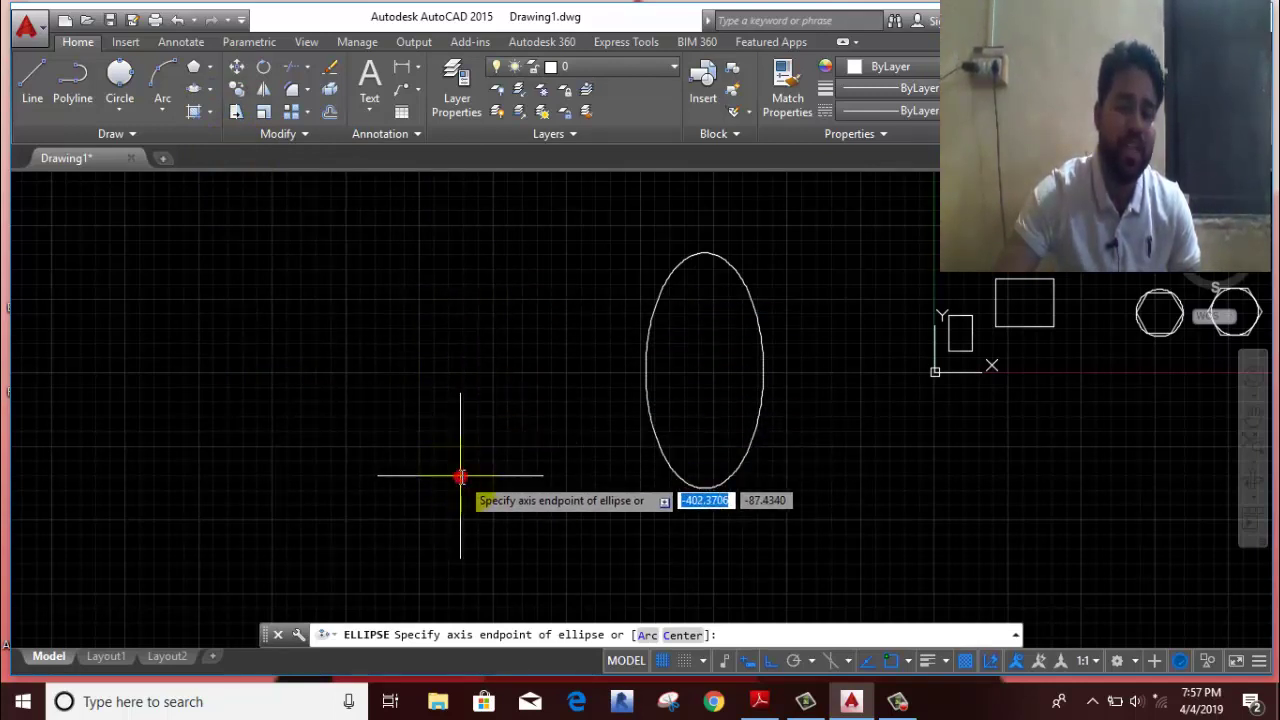
left_click(461, 476)
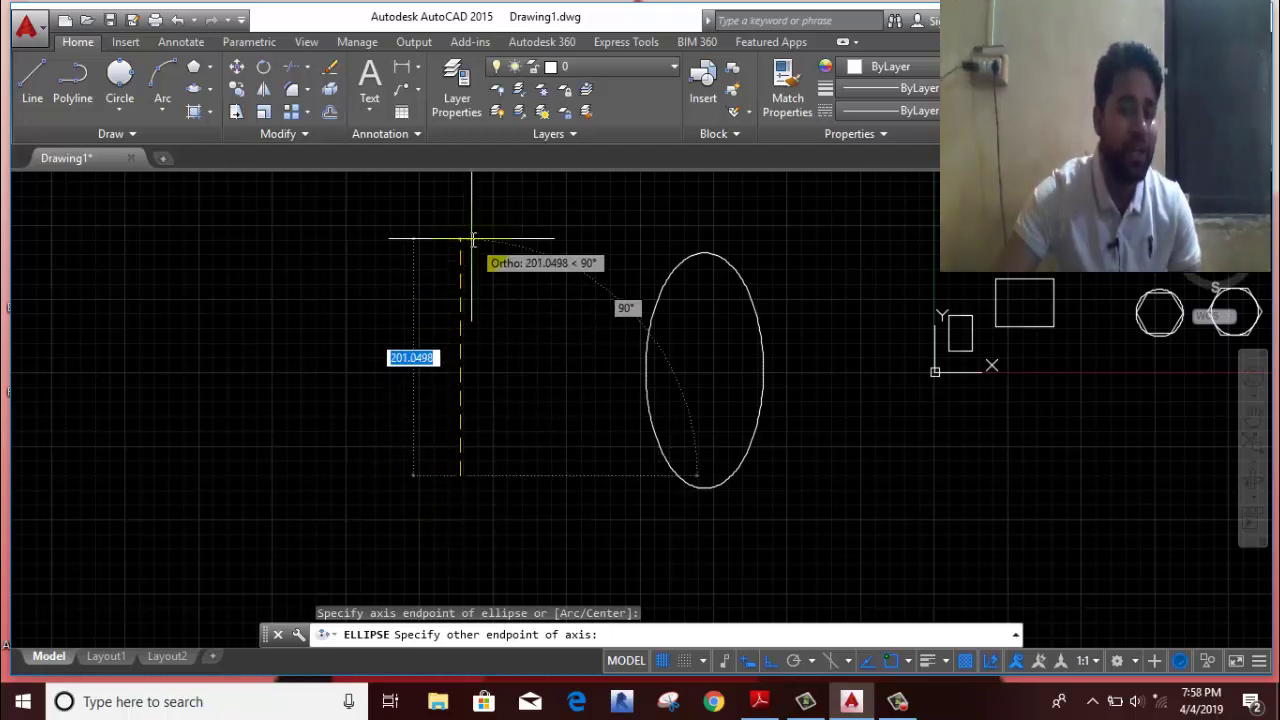
type("20")
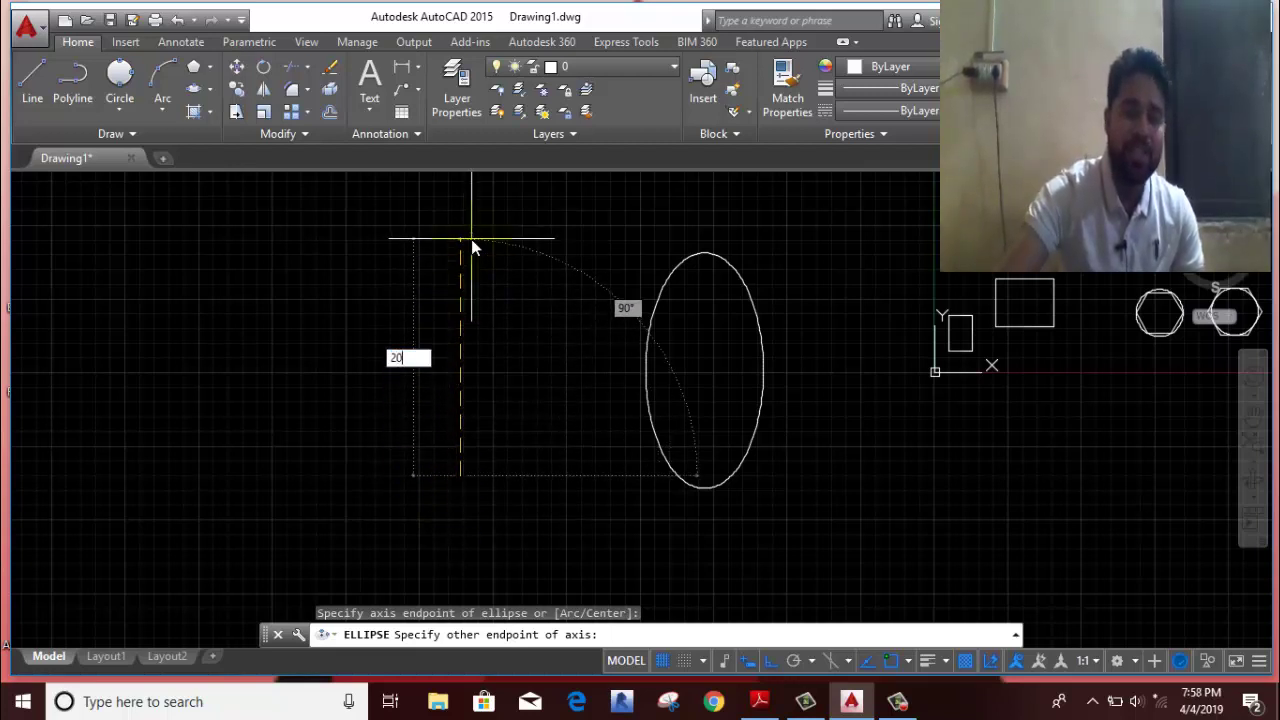
type("0")
key("Return")
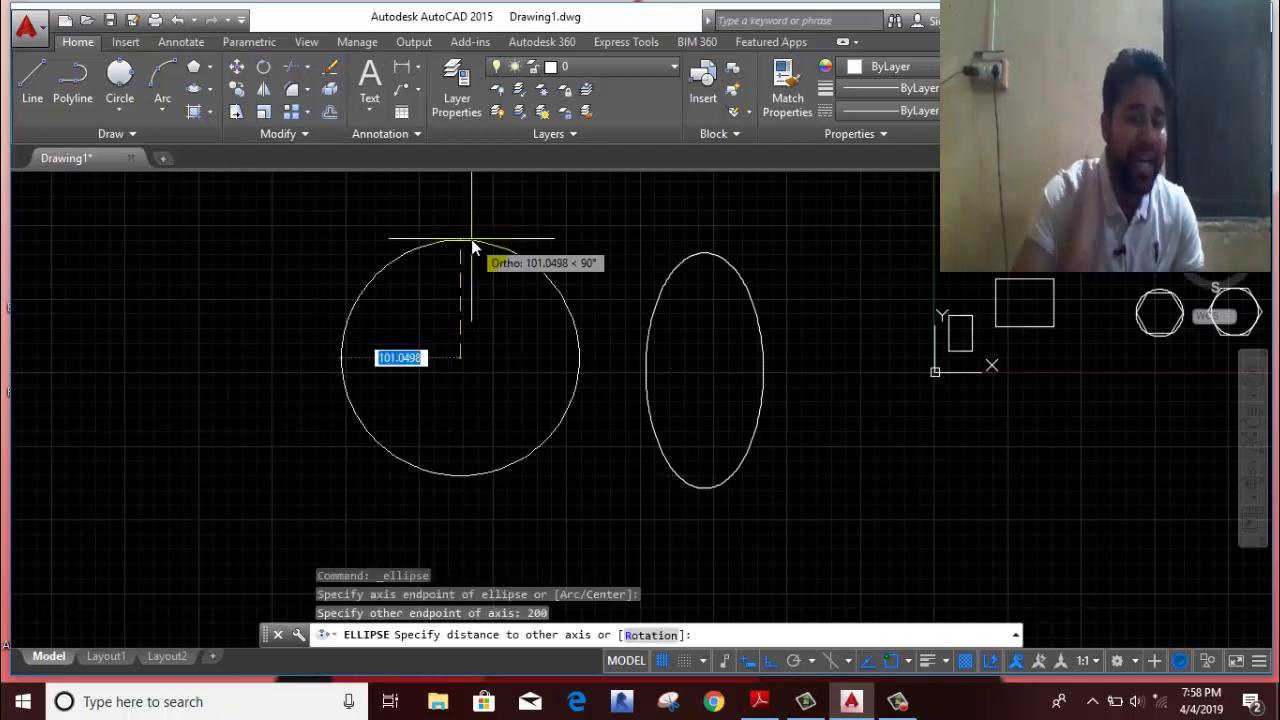
type("50")
key("Return")
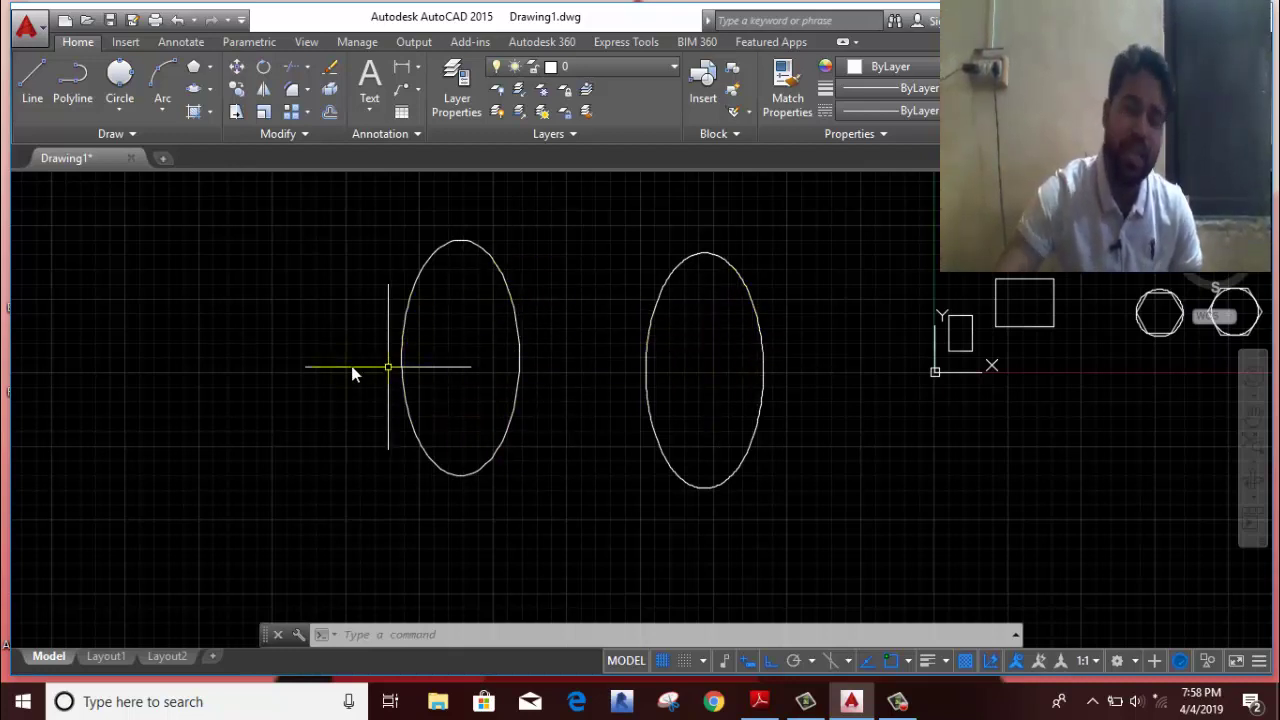
Step: Start an elliptical arc with a 200-unit axis and 50-unit other axis
left_click(211, 88)
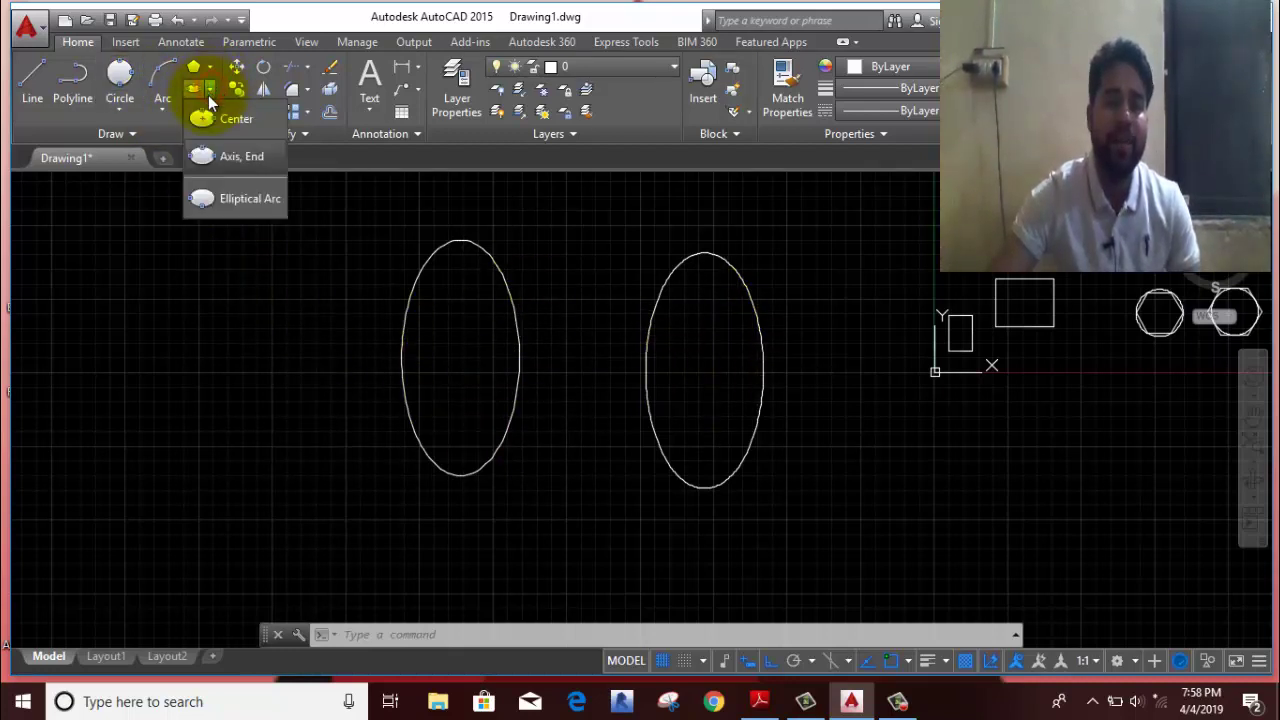
left_click(241, 200)
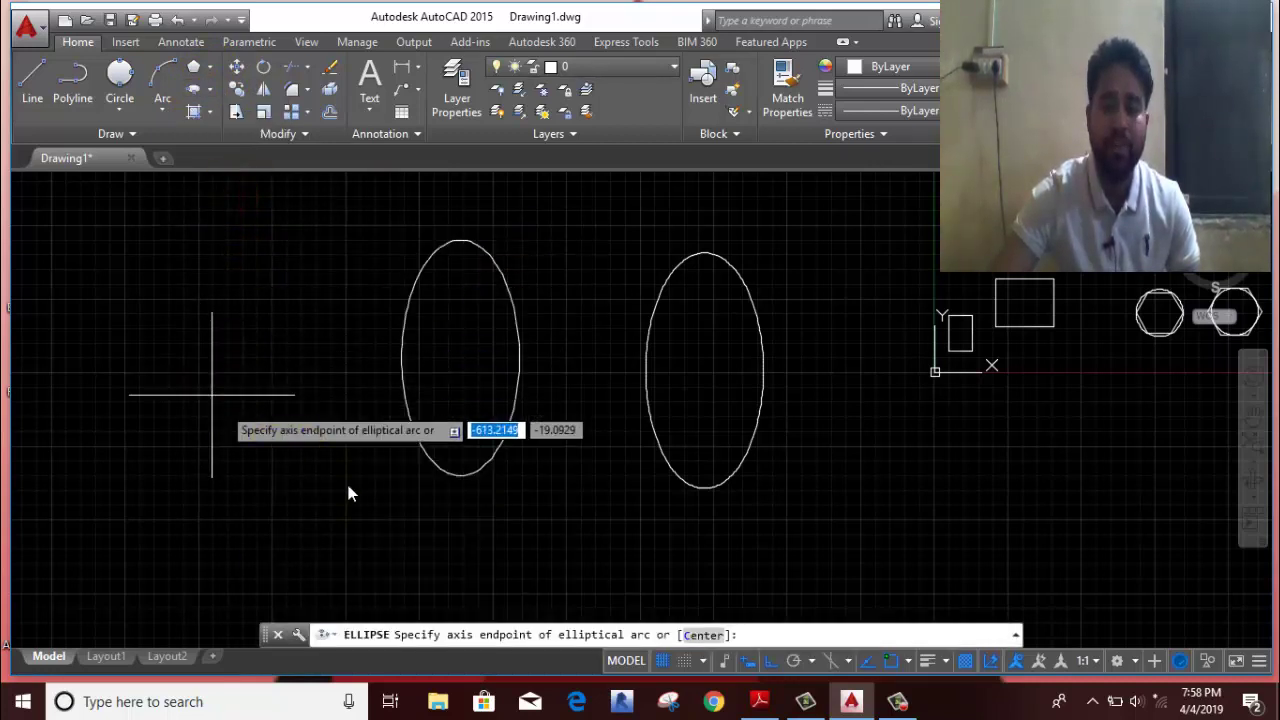
left_click(897, 703)
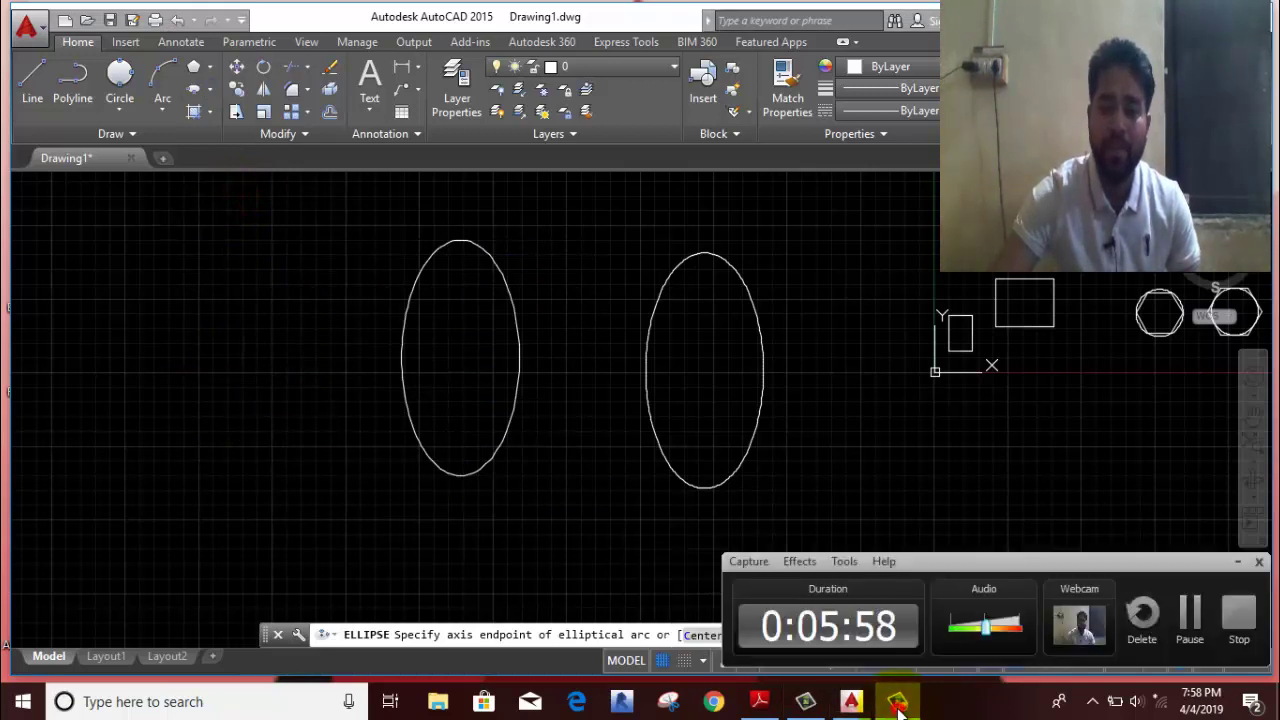
left_click(898, 708)
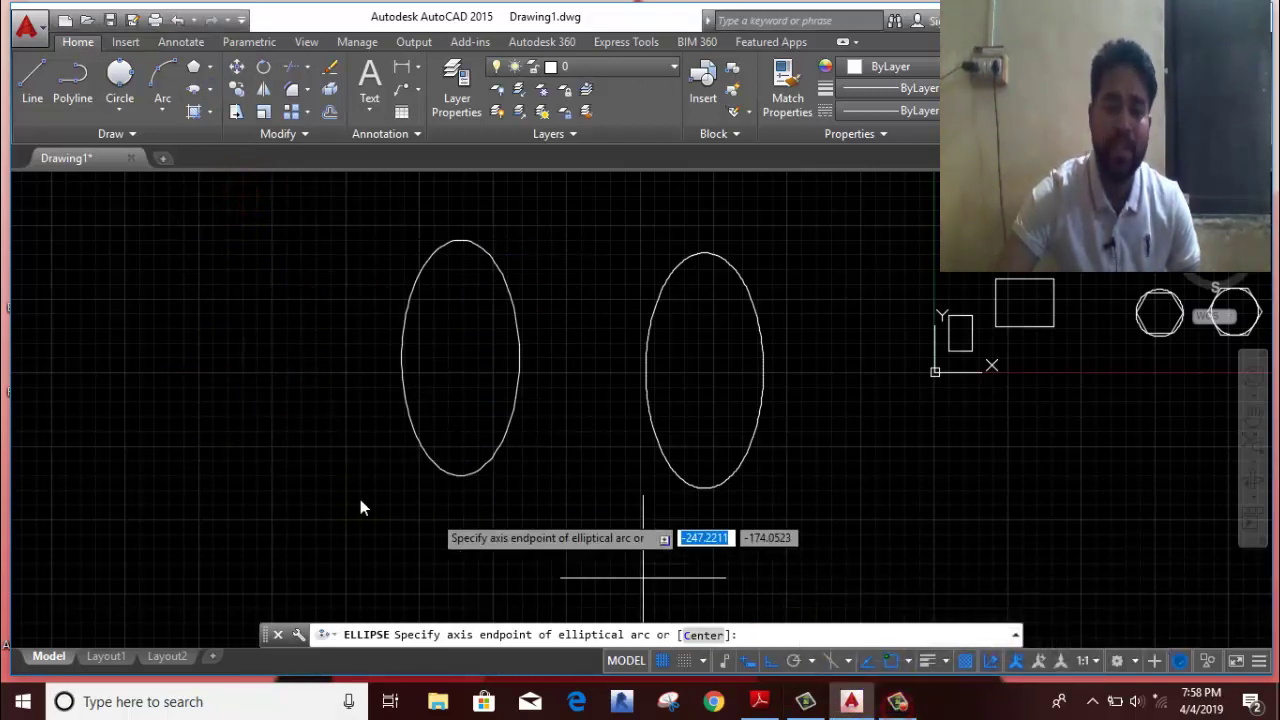
left_click(173, 472)
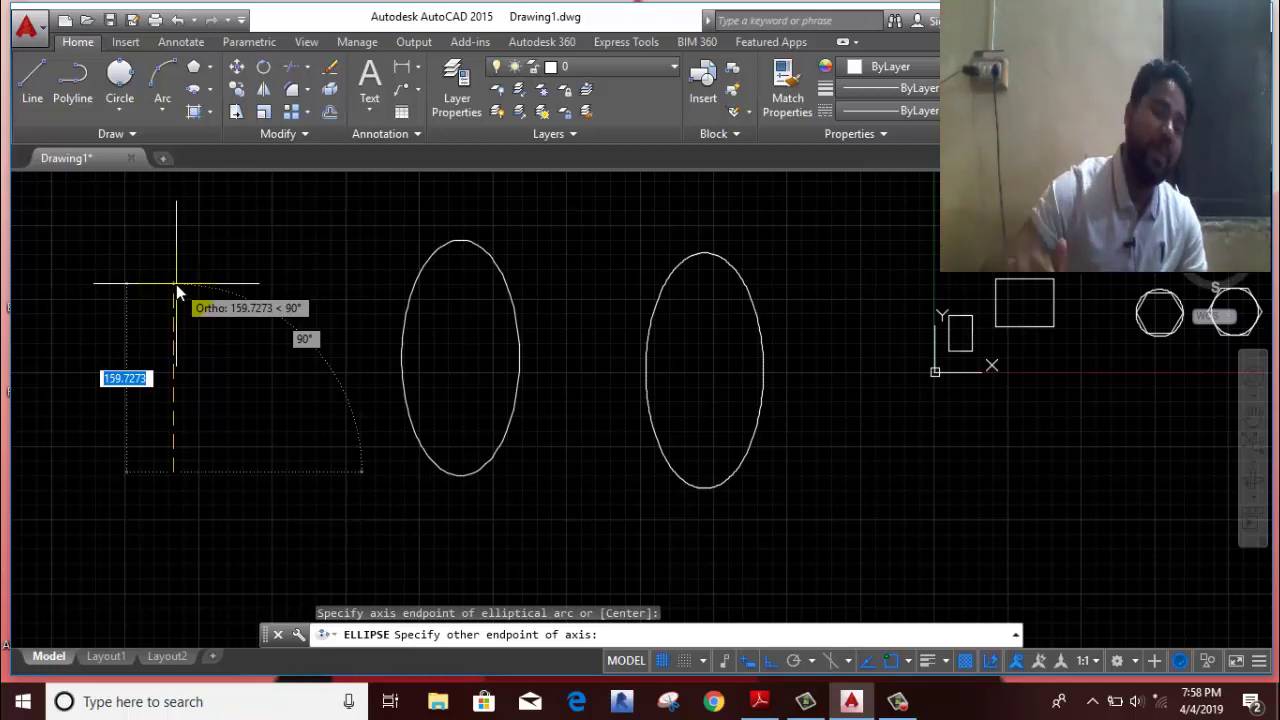
type("200")
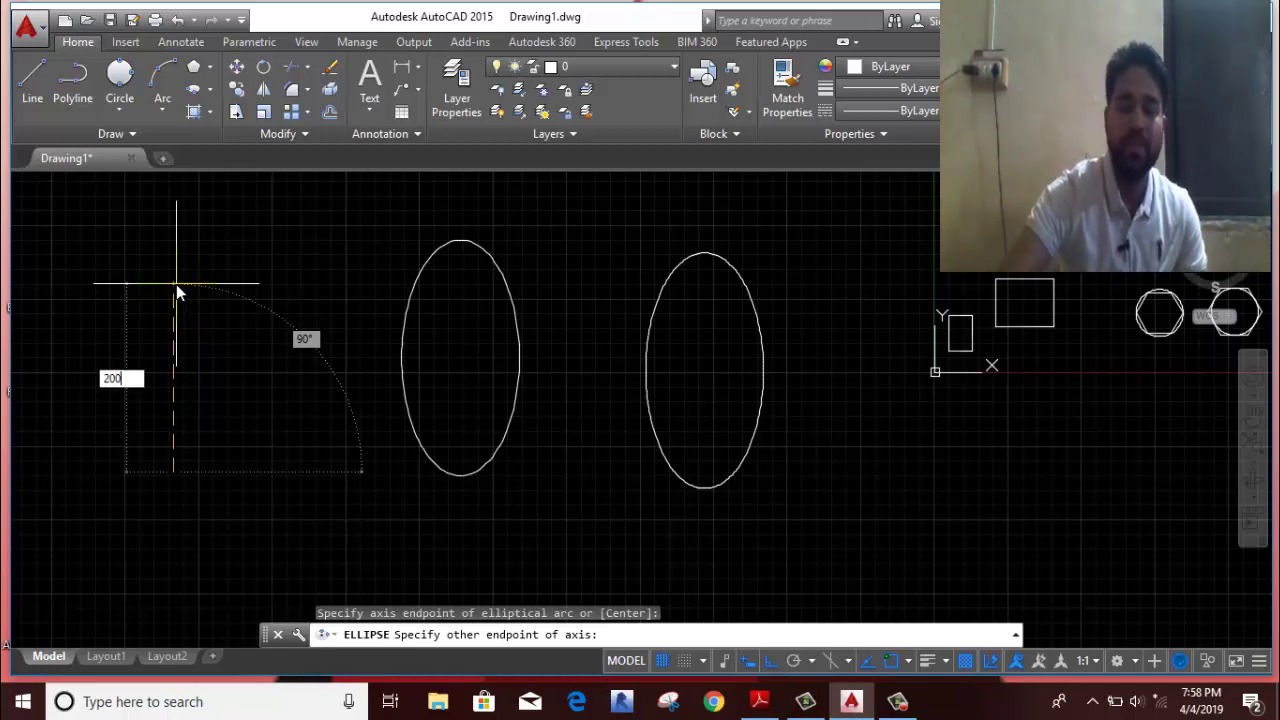
key("Return")
type("50")
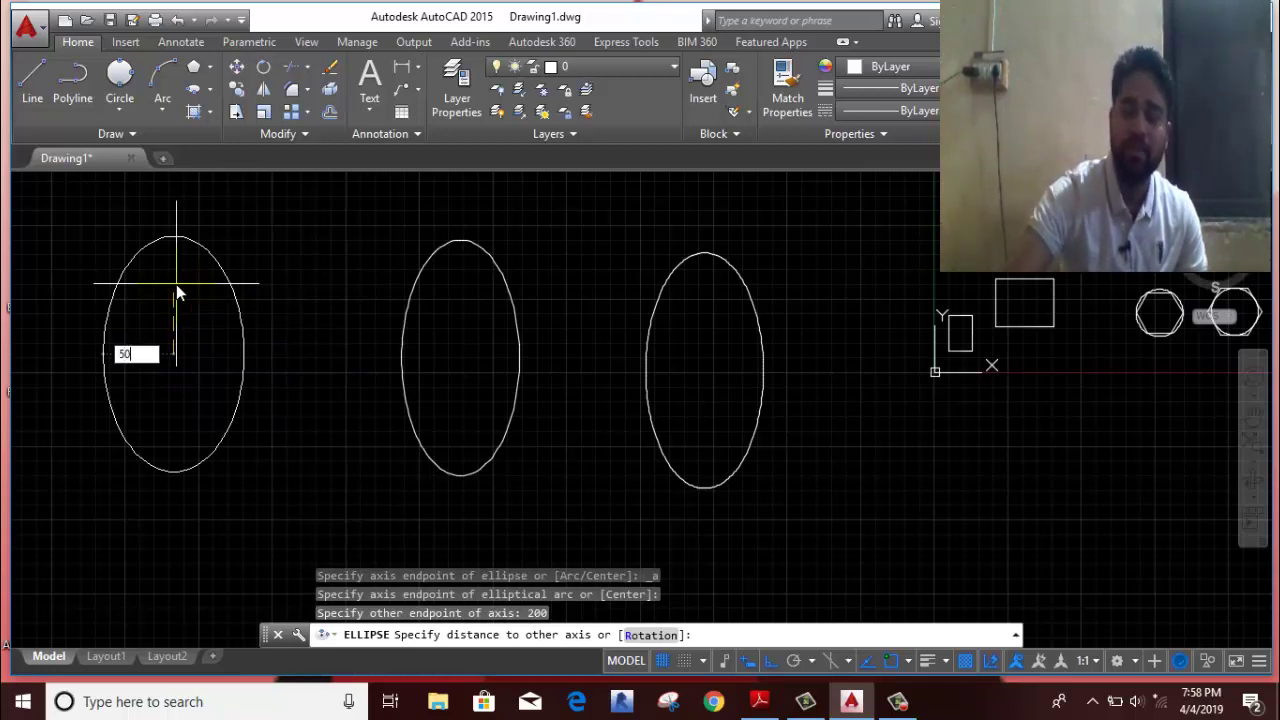
key("Return")
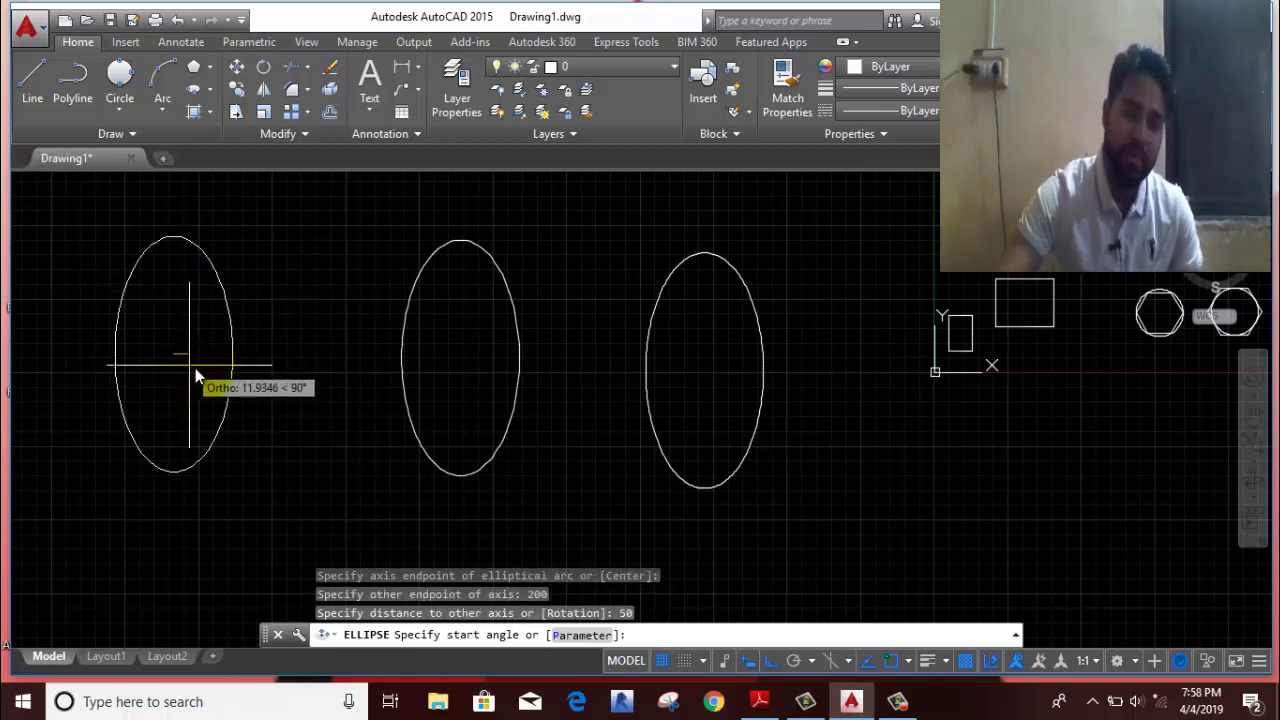
Step: Pick the arc's start angle, turn Ortho off, and pick the end angle
left_click(275, 354)
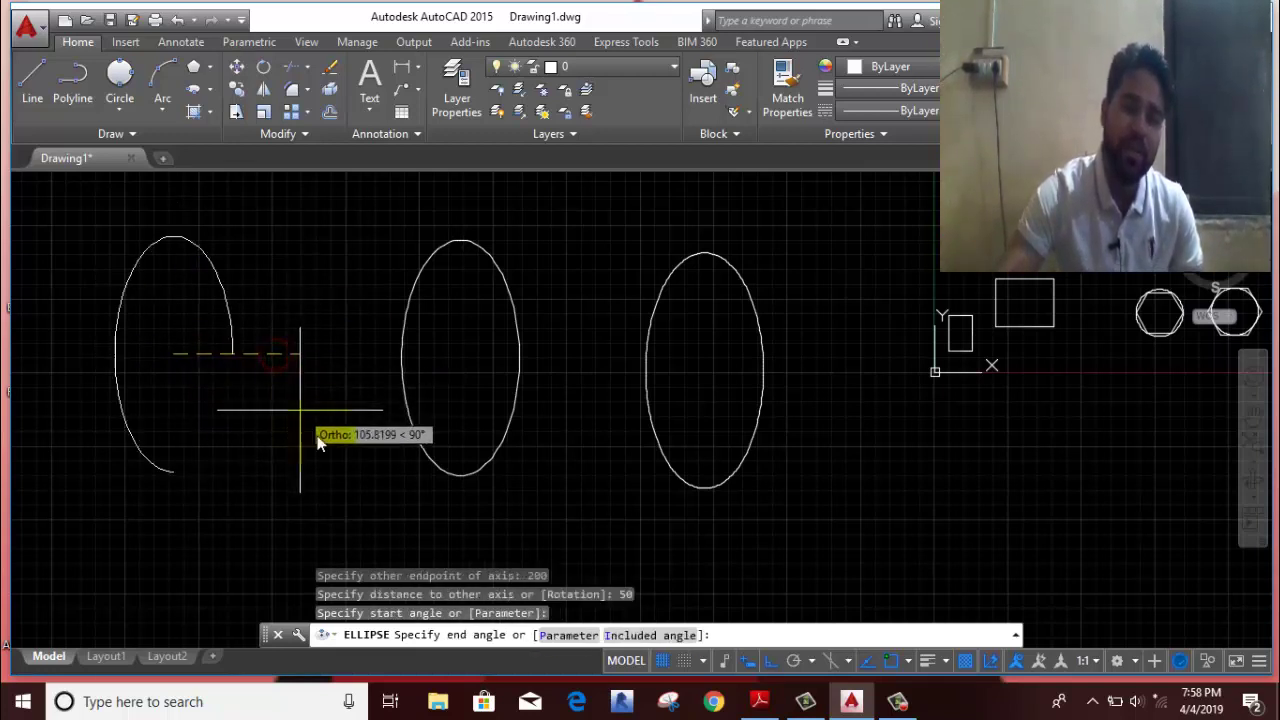
left_click(770, 662)
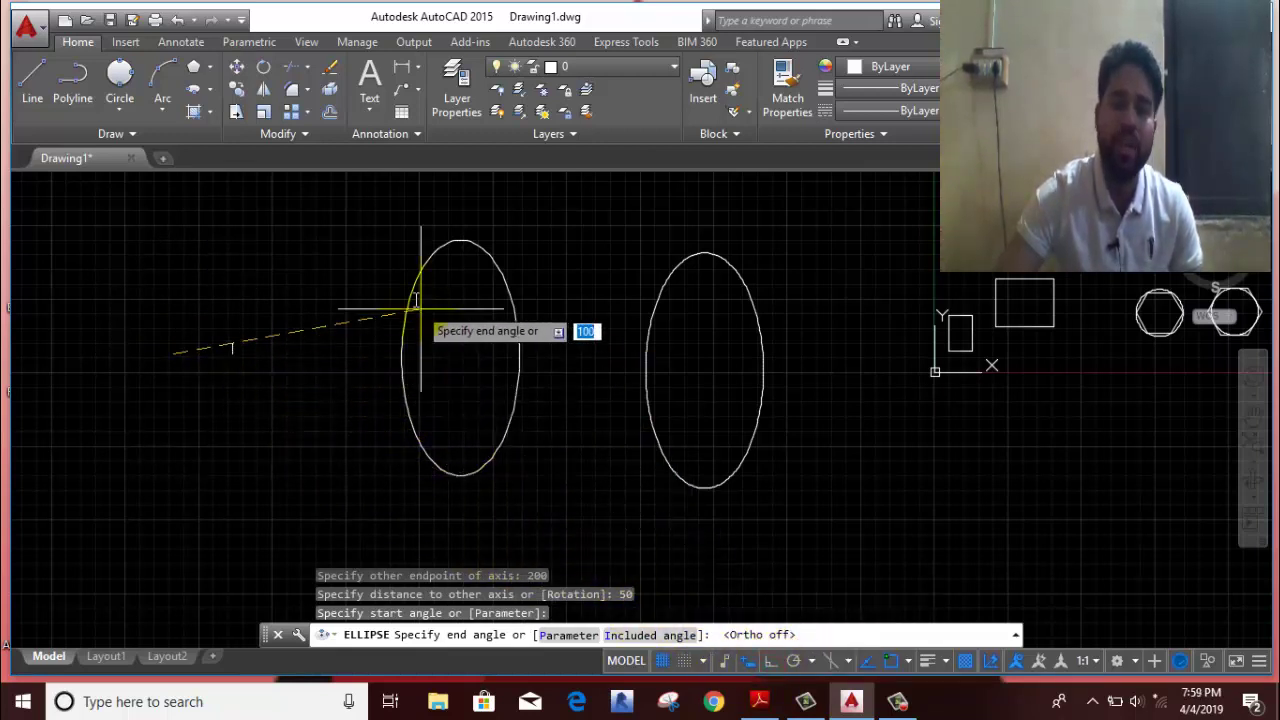
middle_click_drag(342, 251, 532, 320)
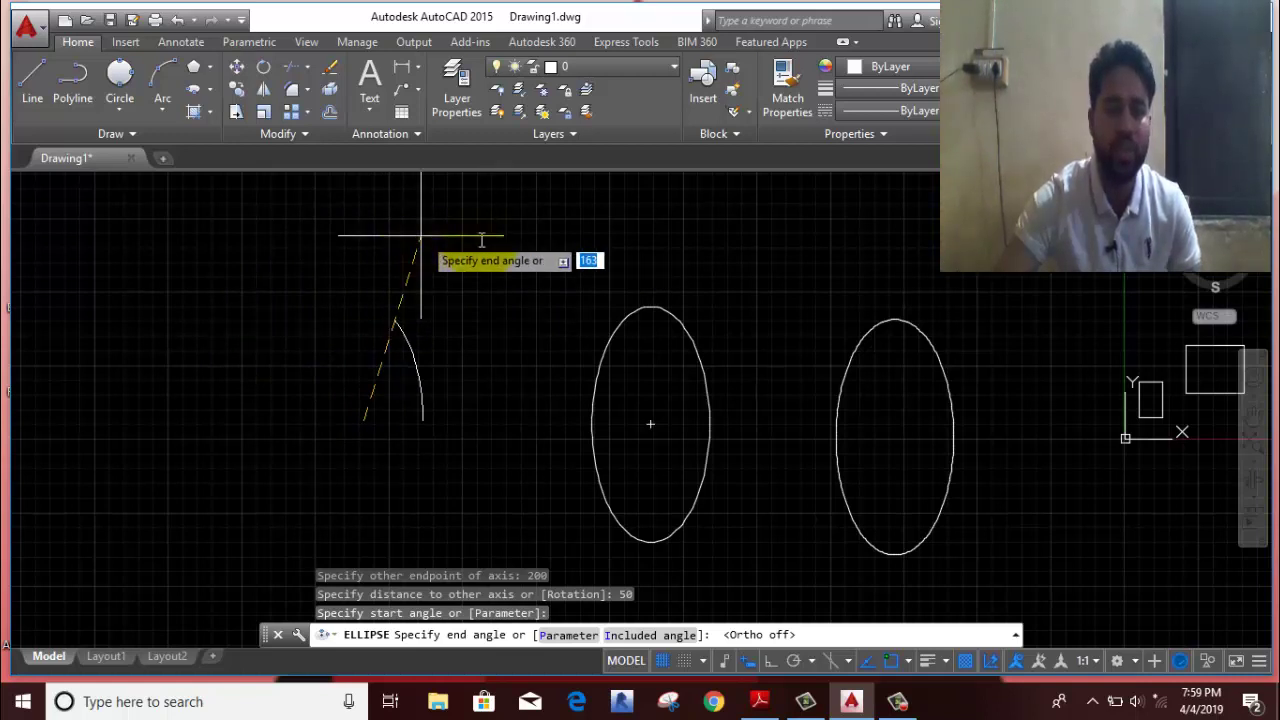
left_click(489, 240)
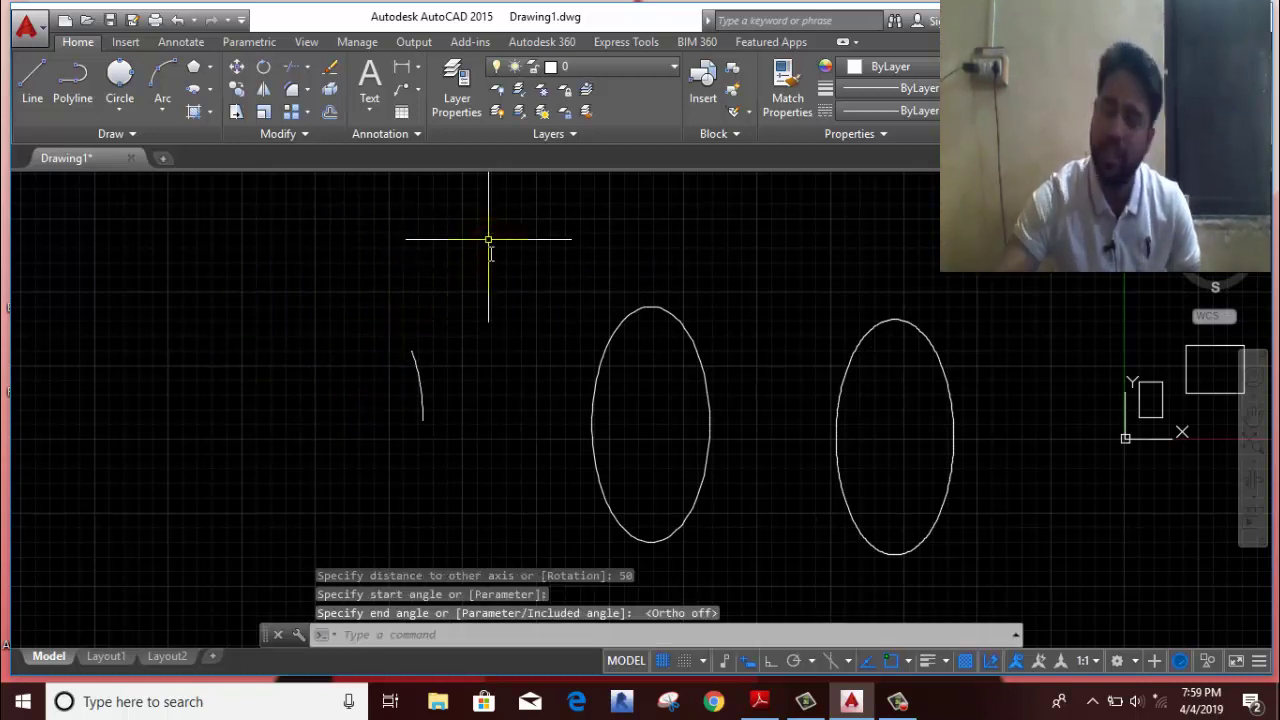
left_click_drag(444, 372, 391, 414)
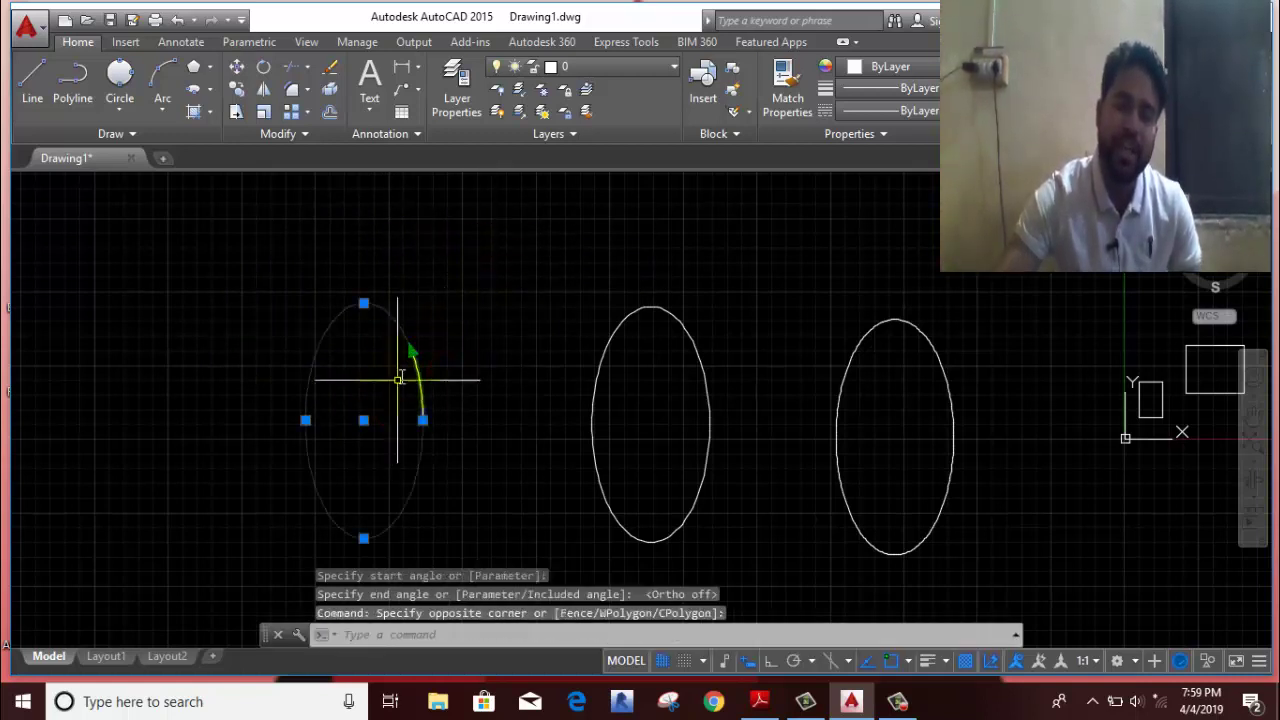
Step: Stretch the arc's endpoint grip around the ellipse, then pan to empty space
left_click(413, 350)
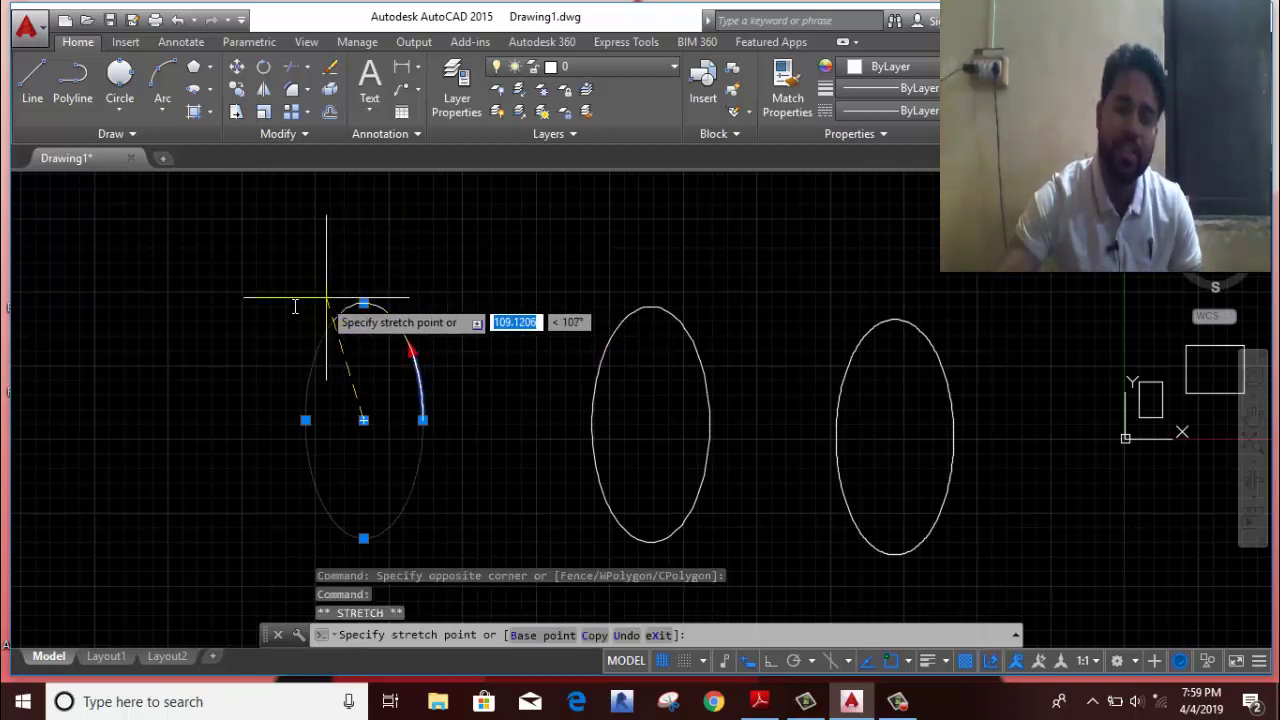
left_click(303, 355)
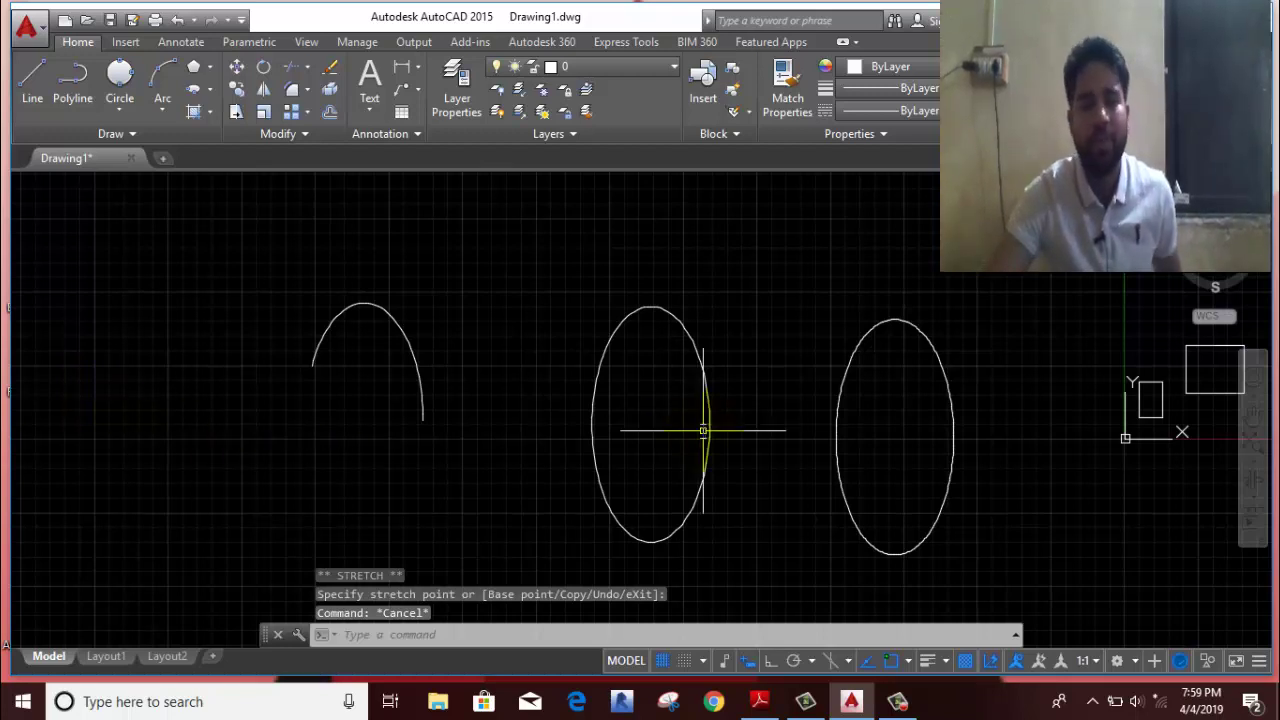
middle_click_drag(703, 431, 636, 382)
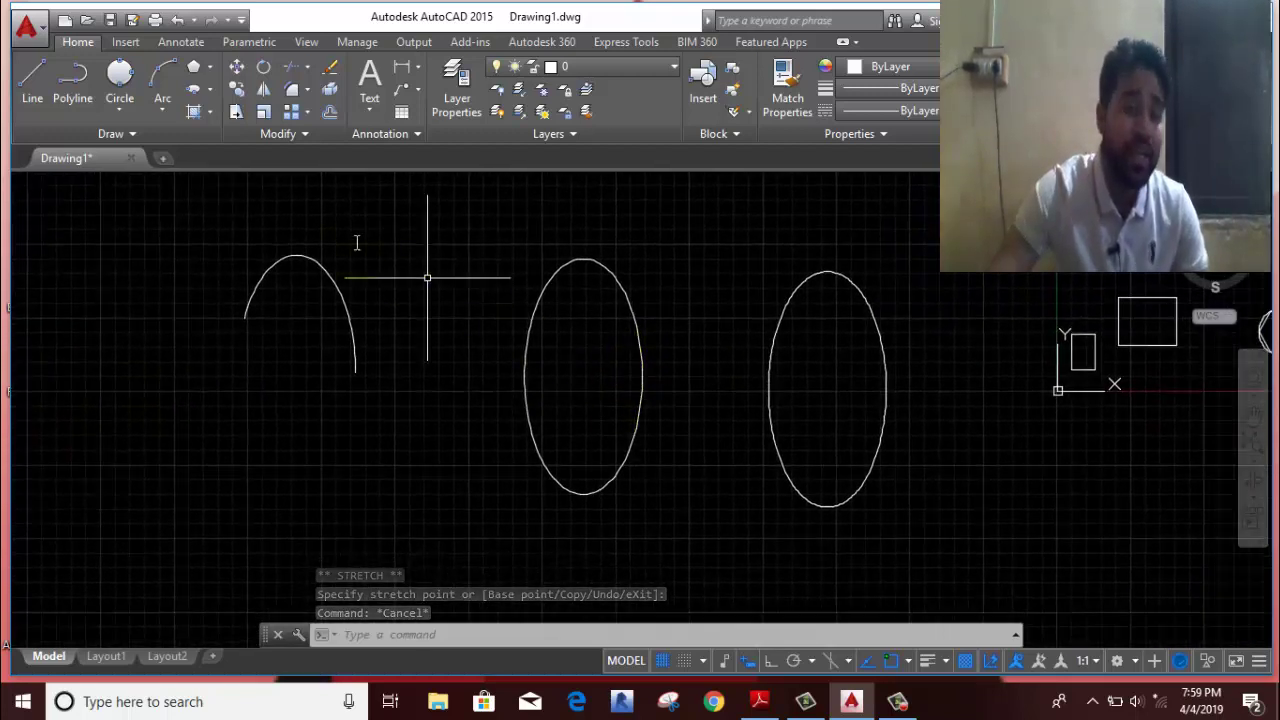
left_click(210, 64)
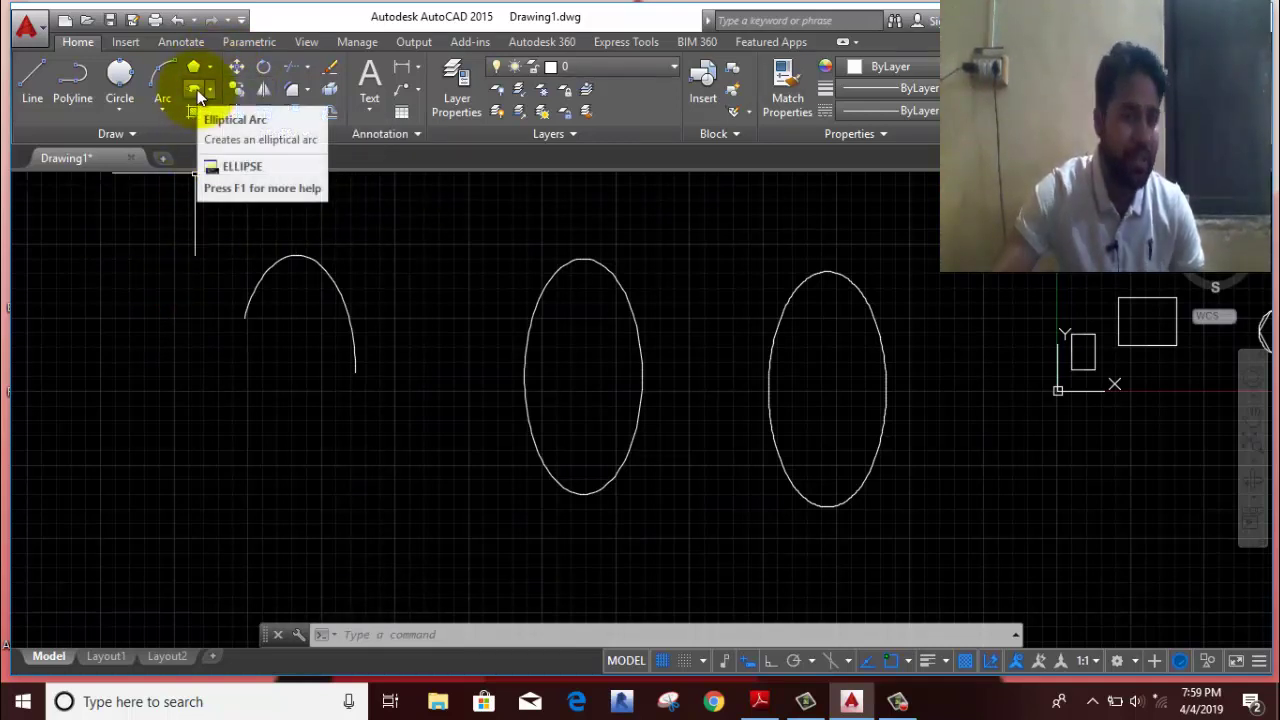
left_click(210, 89)
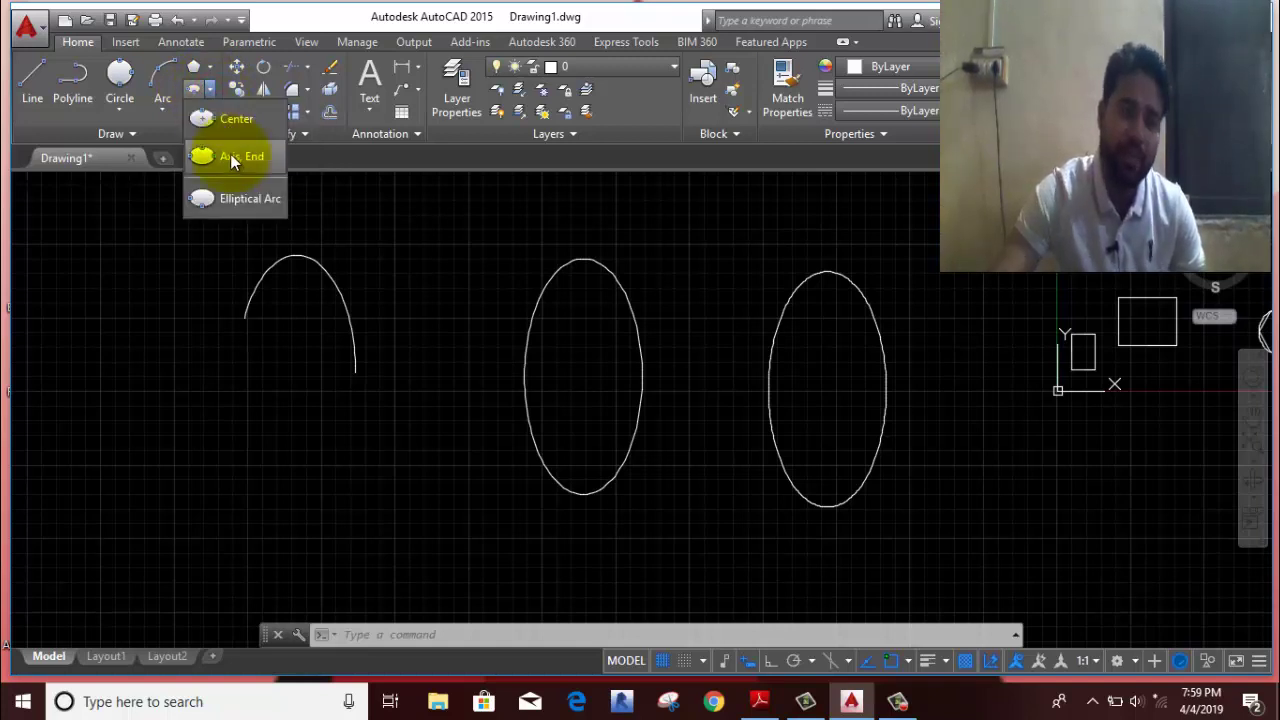
scroll(196, 303, "down", 3)
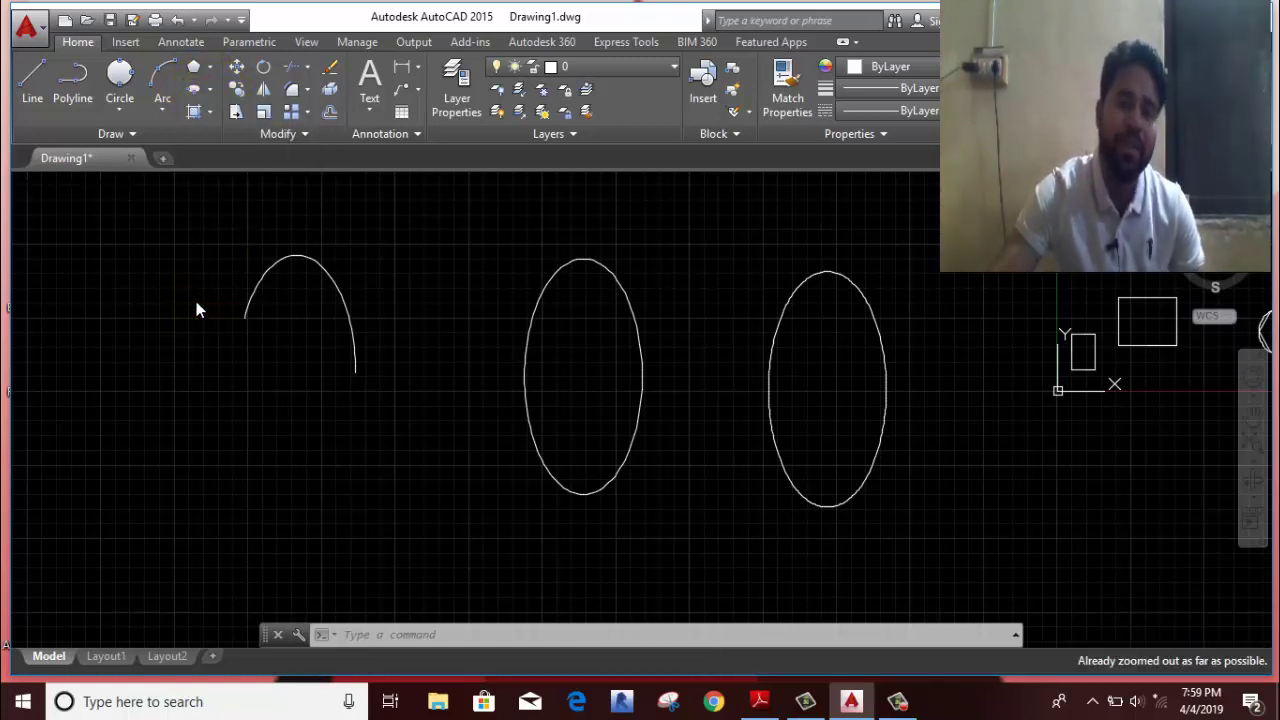
middle_click_drag(98, 330, 729, 277)
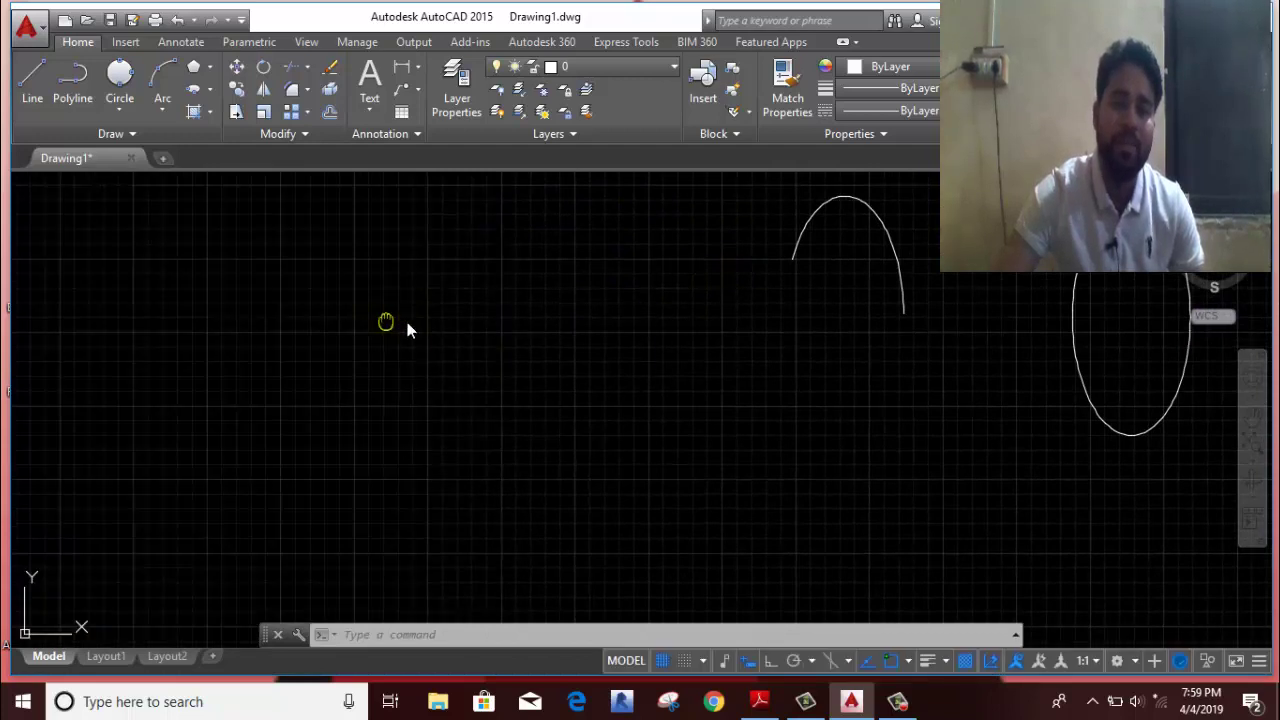
middle_click_drag(432, 423, 337, 334)
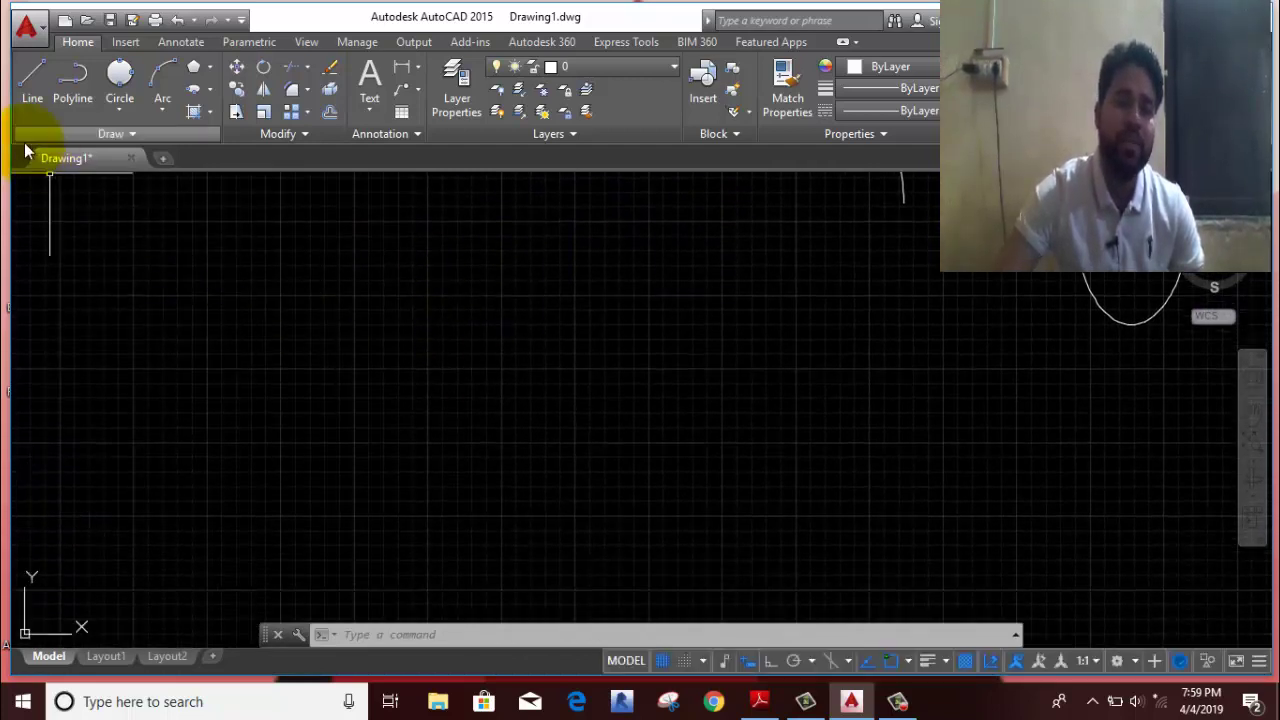
Step: Draw a wide rectangle by picking two opposite corners
left_click(210, 66)
left_click(210, 95)
left_click(239, 323)
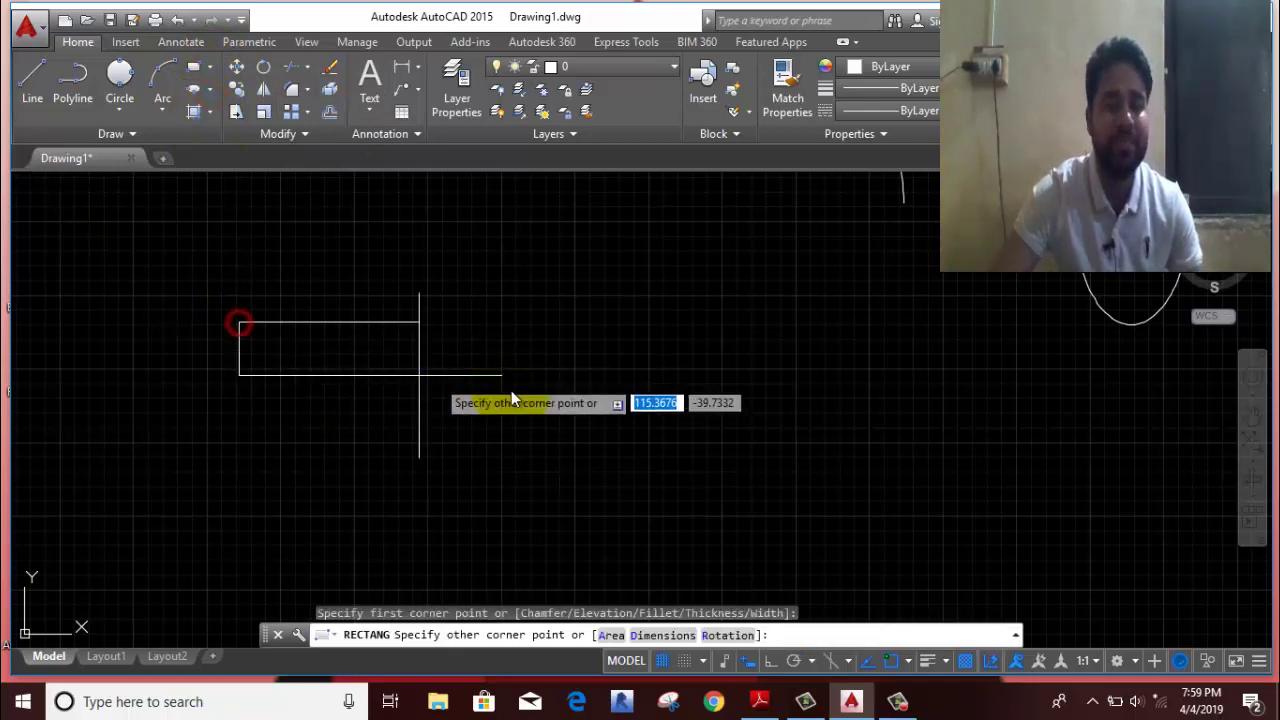
left_click(579, 417)
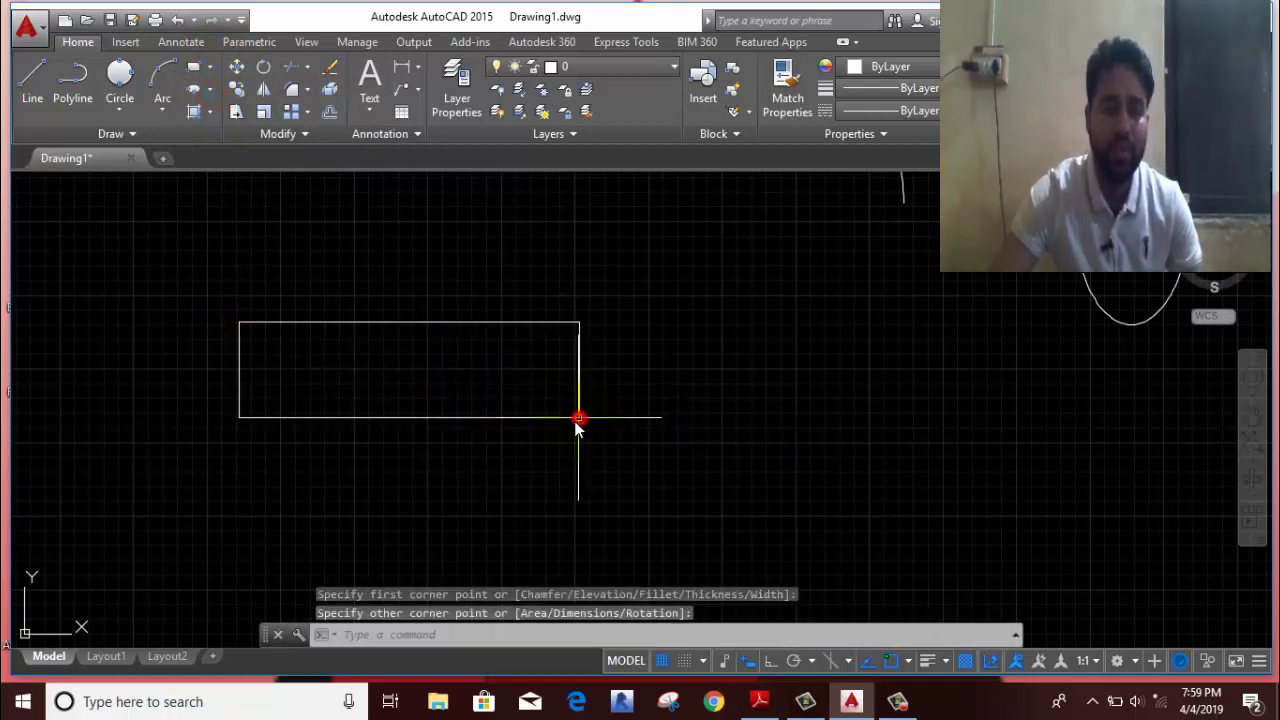
Step: Draw a long horizontal line across the rectangle continuing into zigzag lines
left_click(30, 85)
left_click(117, 368)
left_click(737, 365)
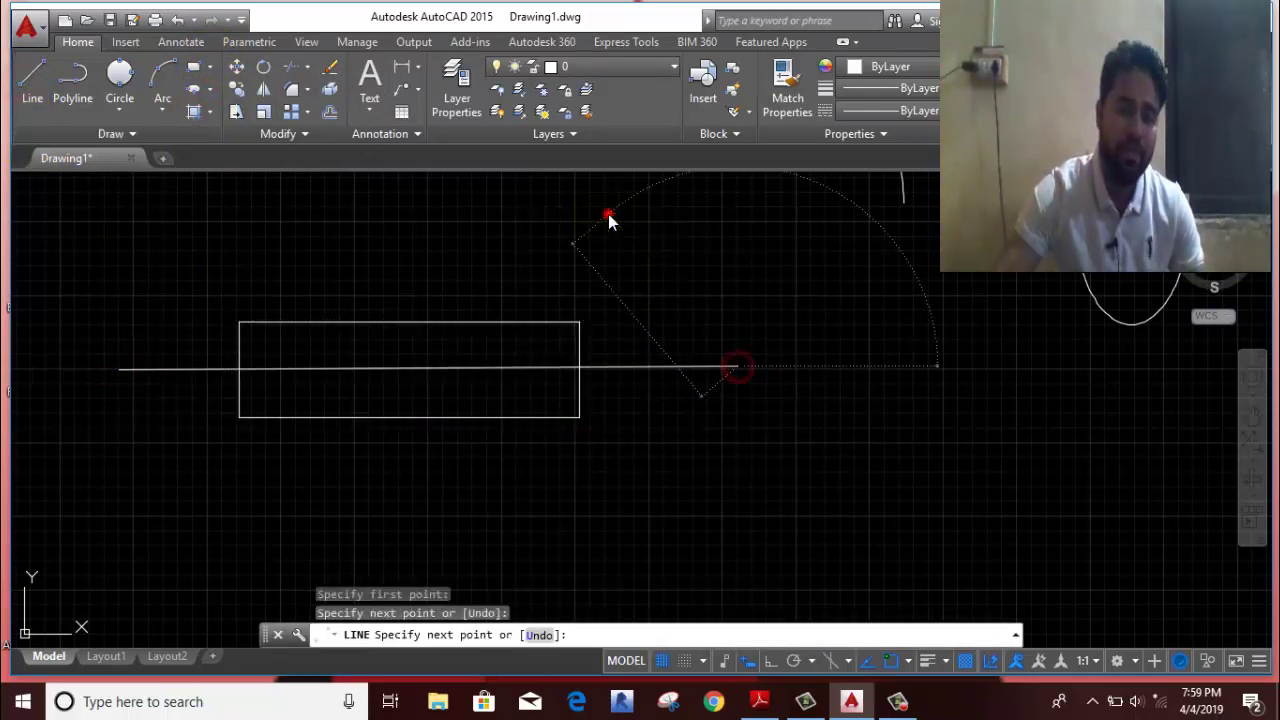
left_click(608, 214)
left_click(412, 458)
left_click(316, 270)
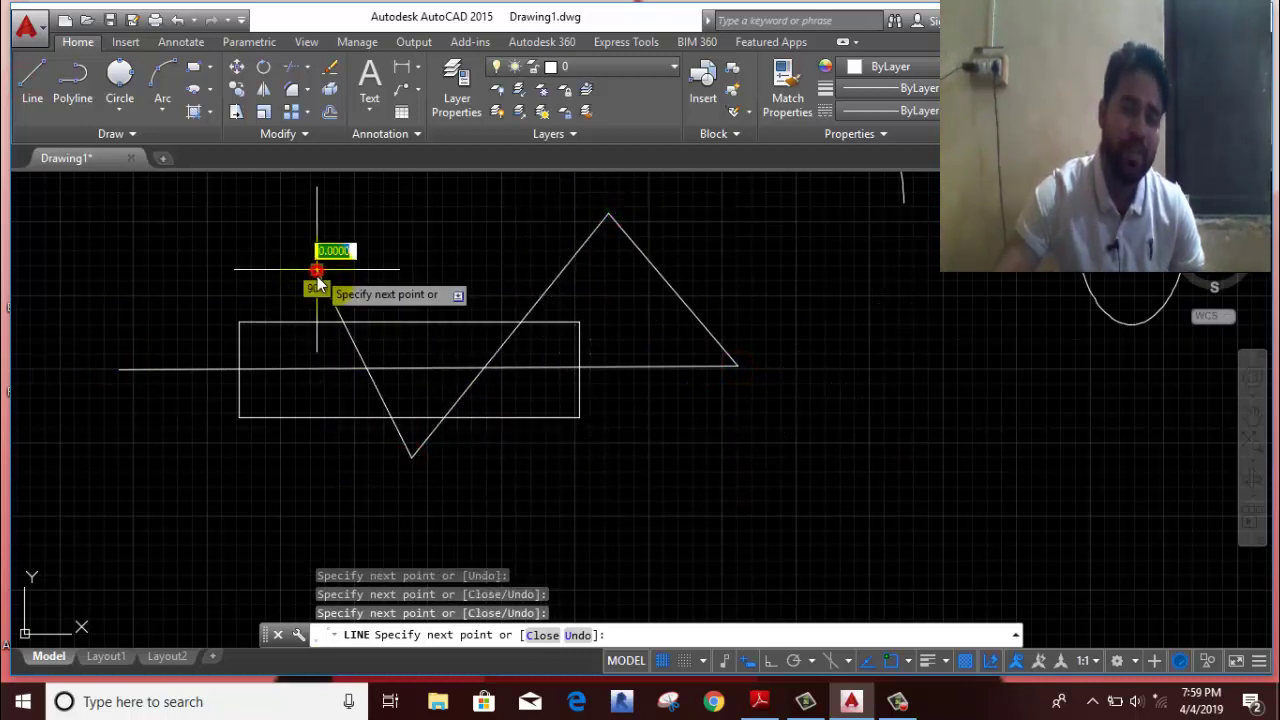
left_click(272, 465)
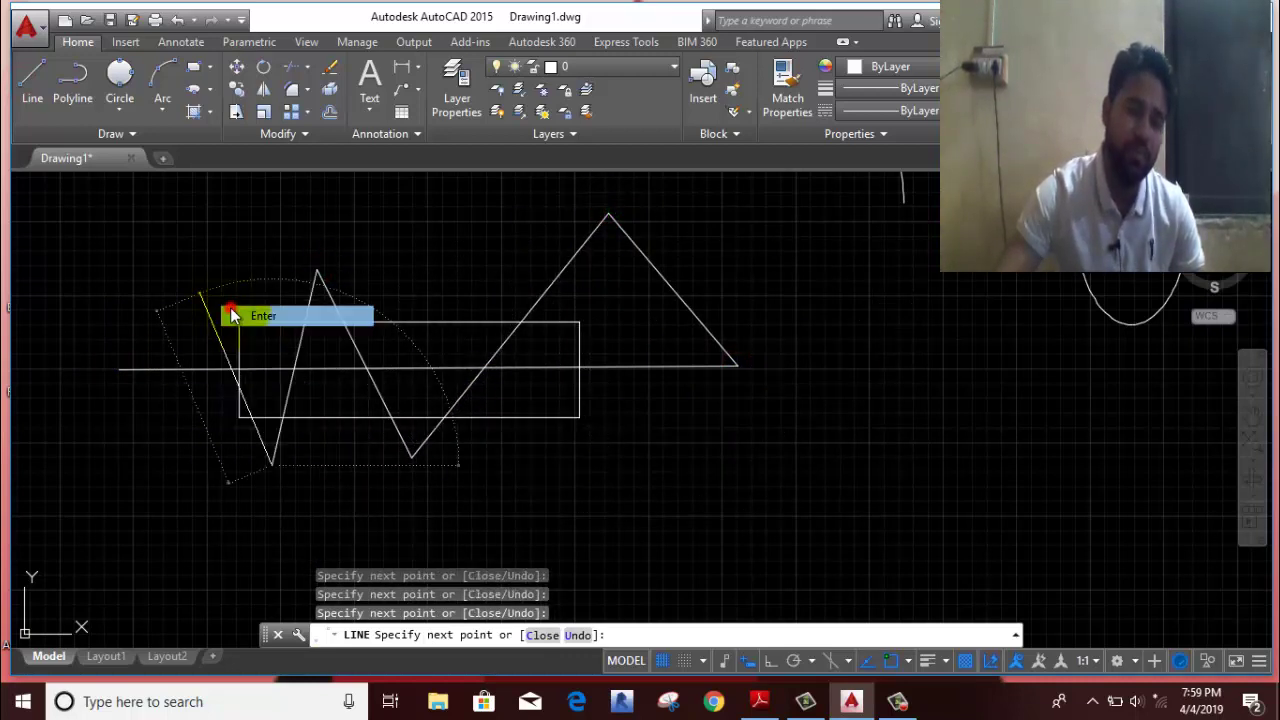
key("Return")
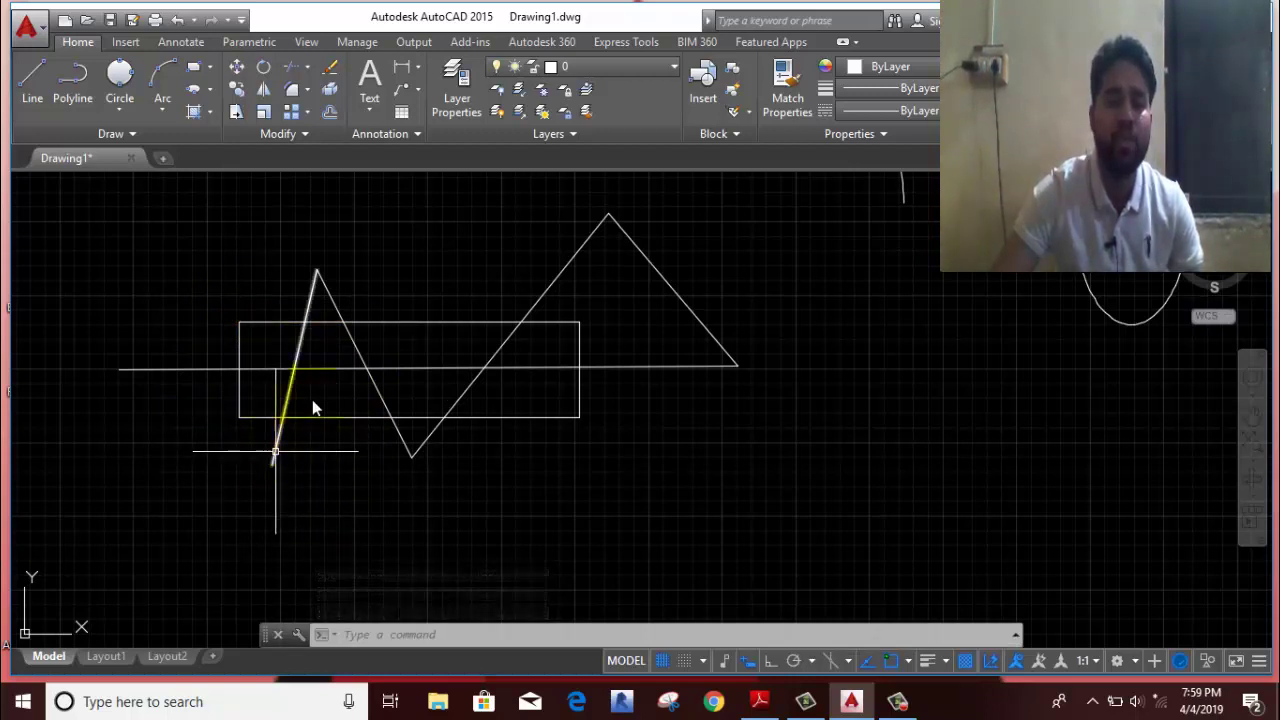
Step: Draw a short horizontal line in the lower left of the drawing
scroll(265, 456, "up", 2)
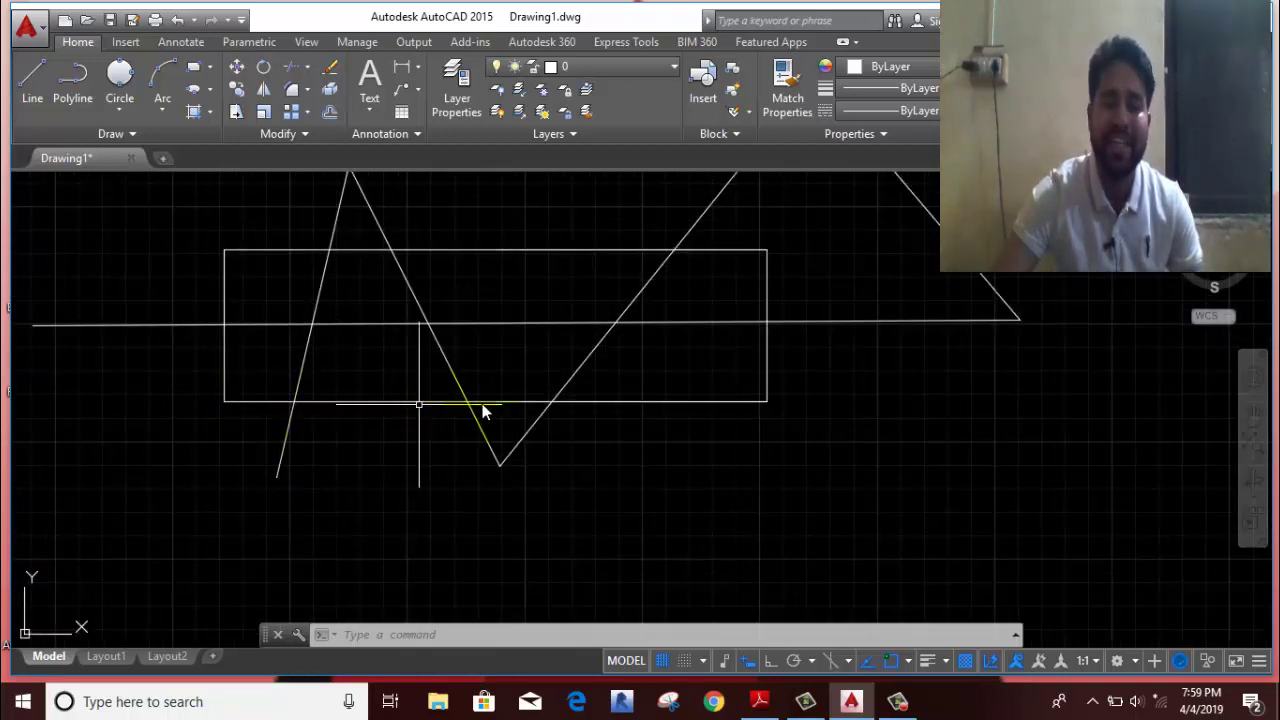
middle_click_drag(522, 487, 538, 522)
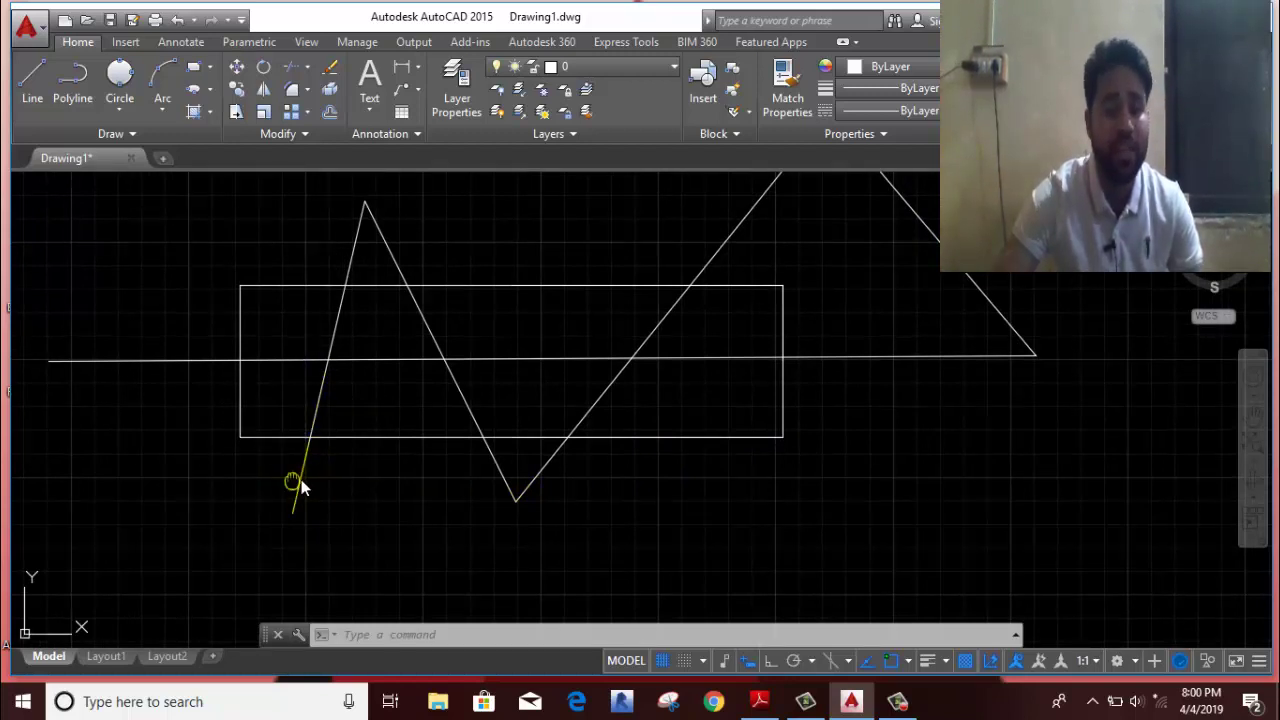
middle_click_drag(301, 485, 436, 427)
left_click(30, 98)
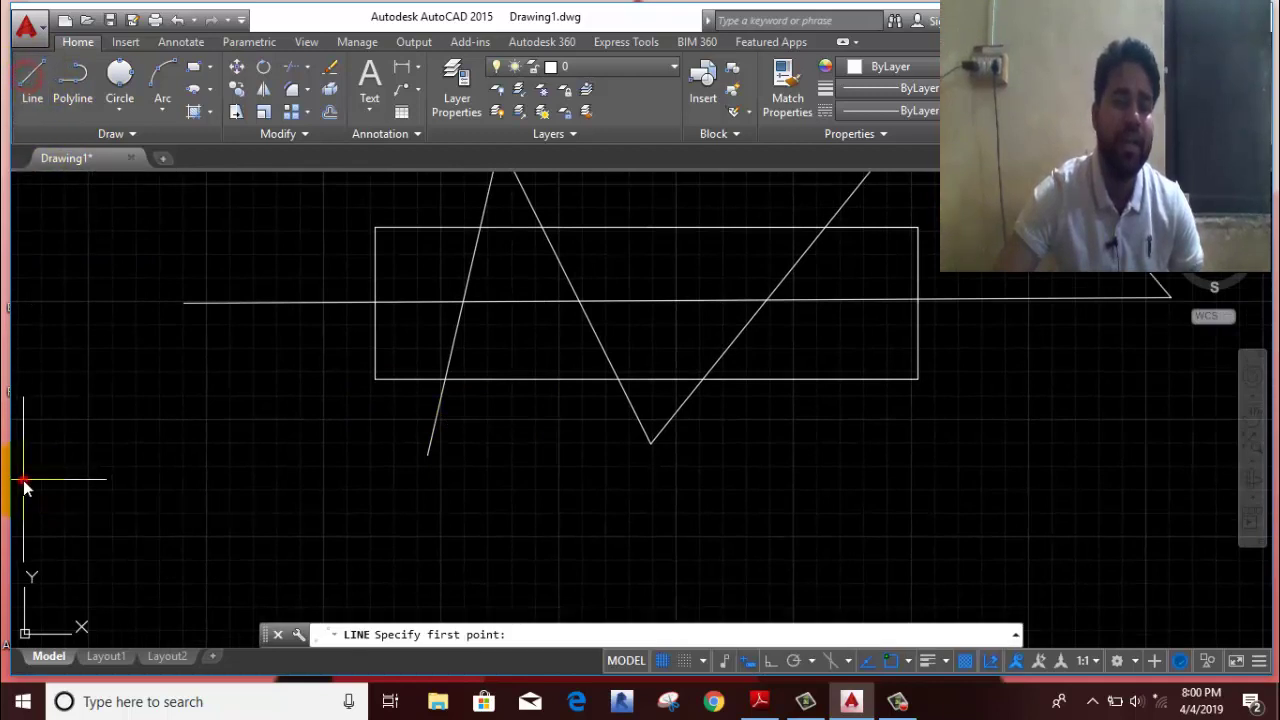
left_click(24, 478)
left_click(248, 472)
key("Escape")
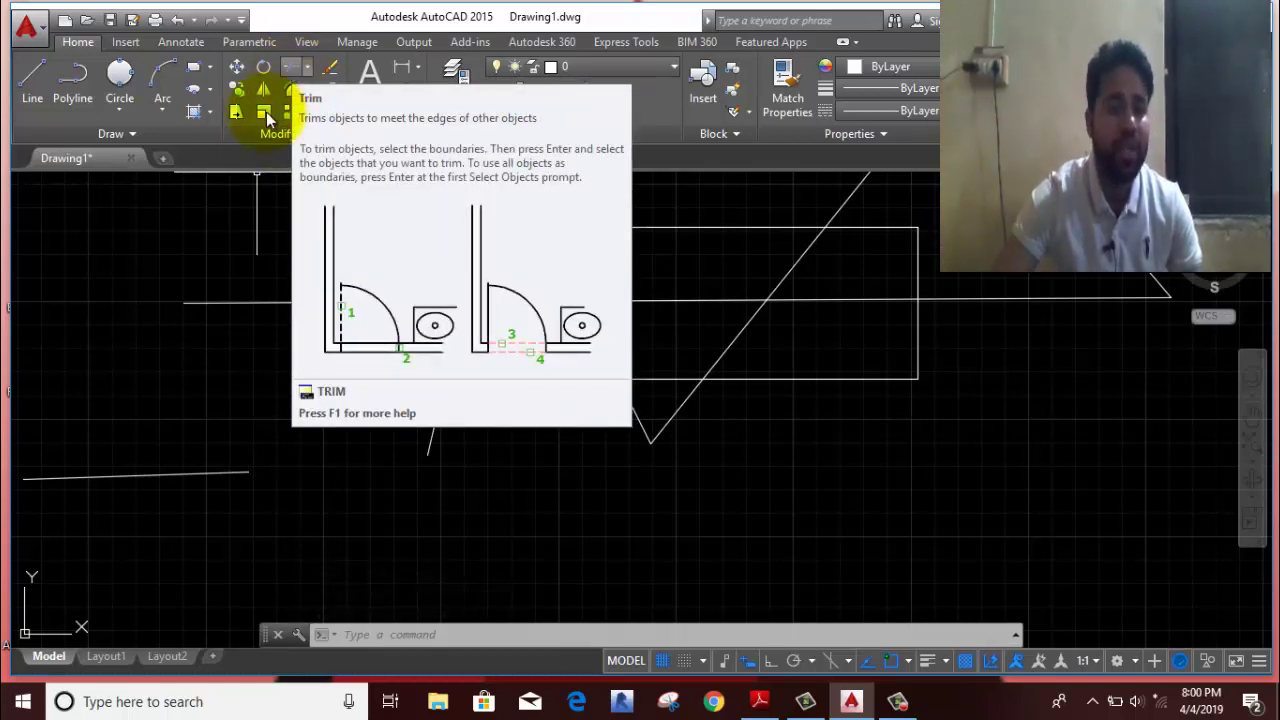
Step: Trim the baseline's left end and the slanted zigzag legs below and inside the rectangle
left_click(289, 68)
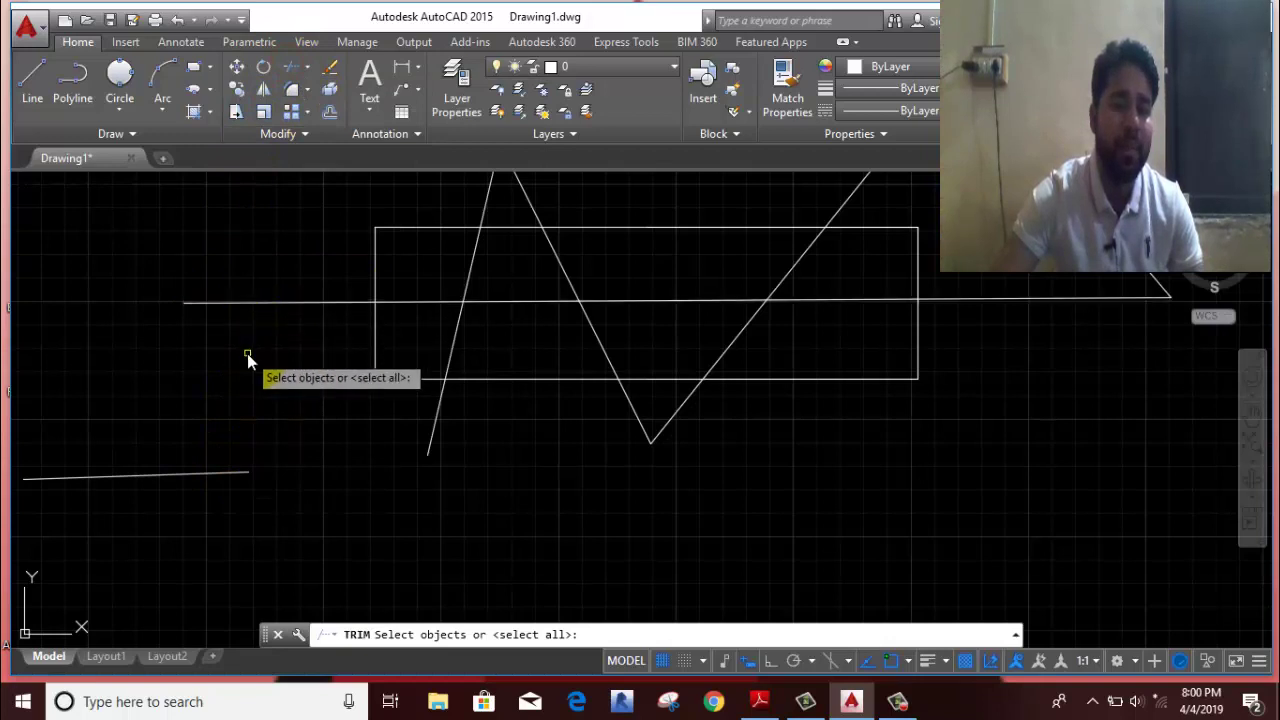
key("Return")
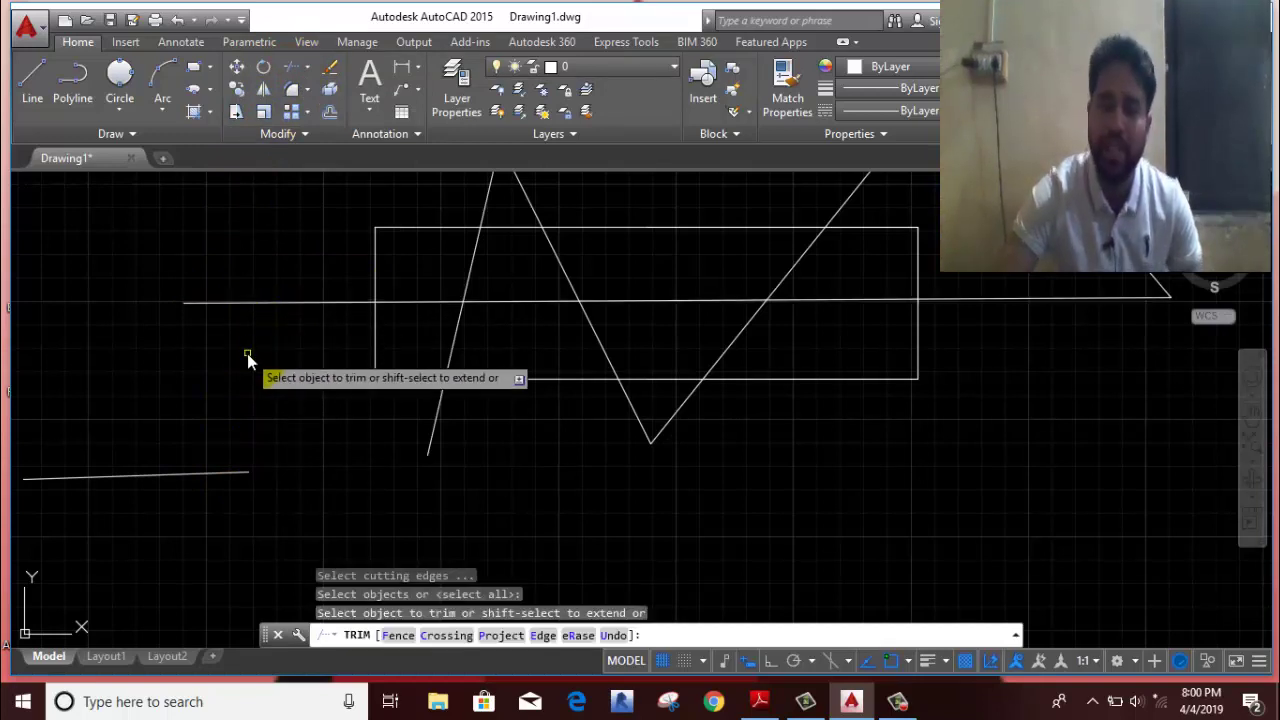
left_click(270, 305)
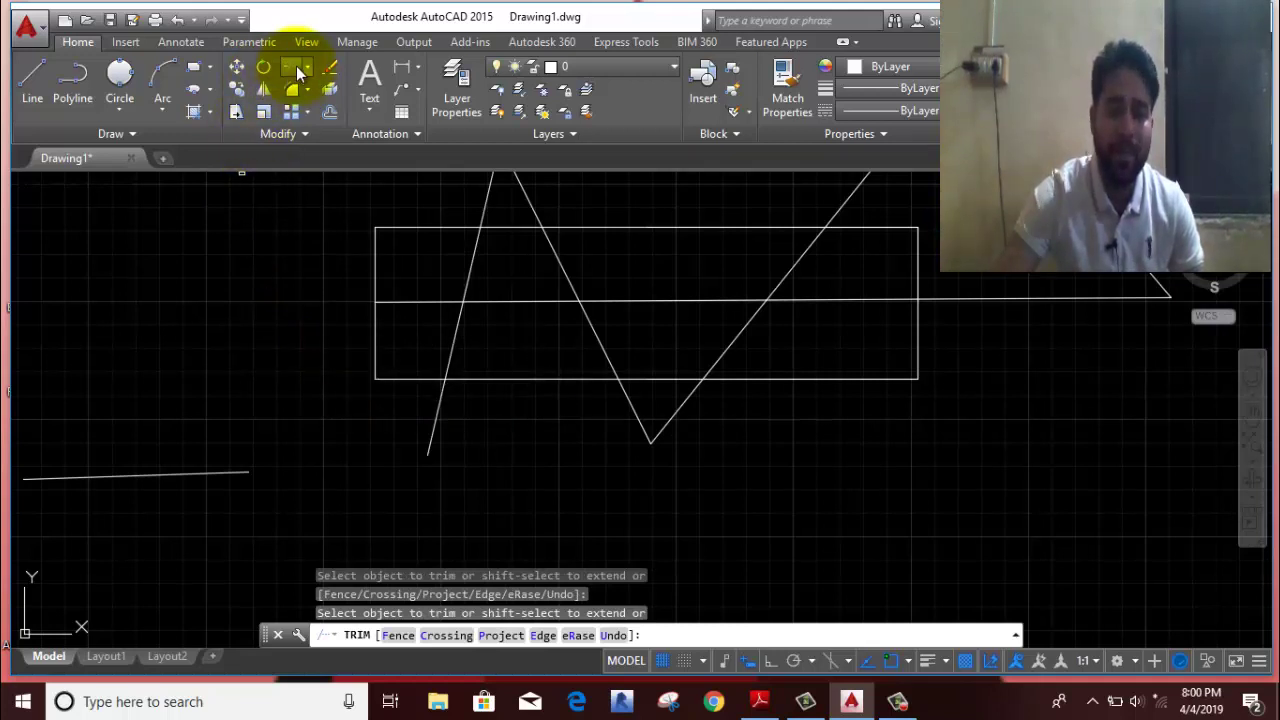
left_click(424, 428)
left_click(636, 420)
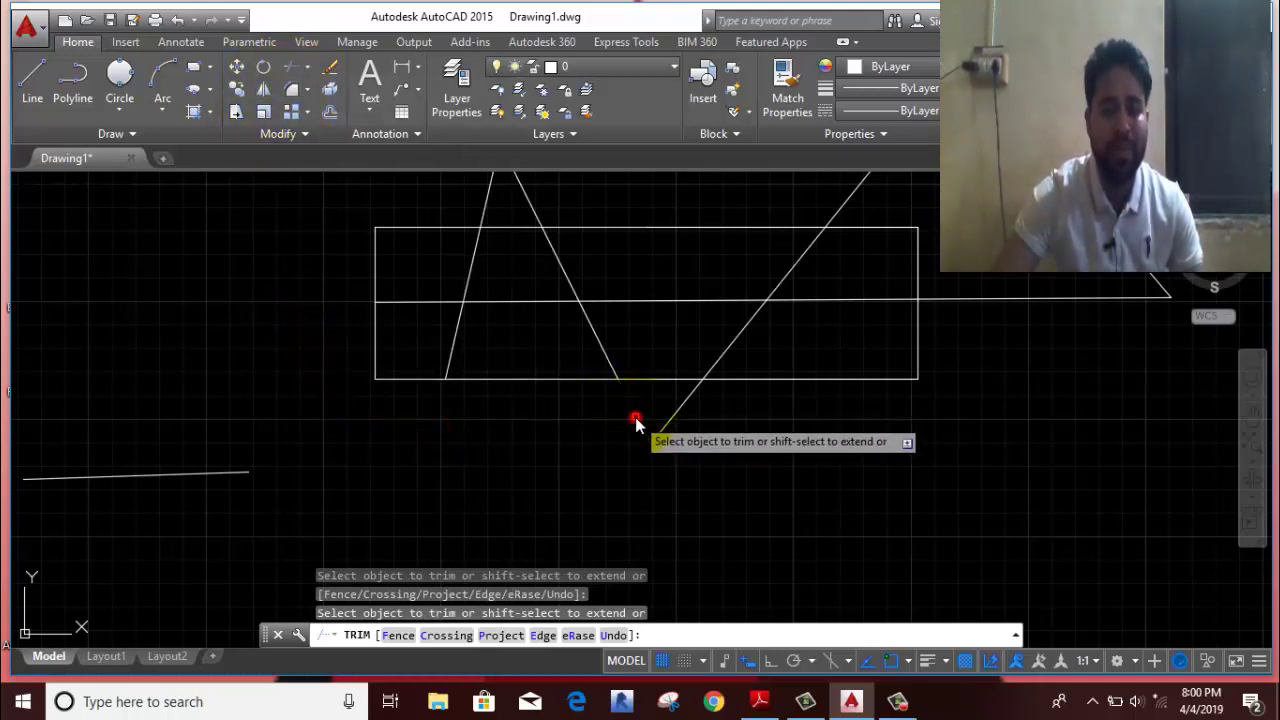
left_click(664, 430)
left_click(733, 340)
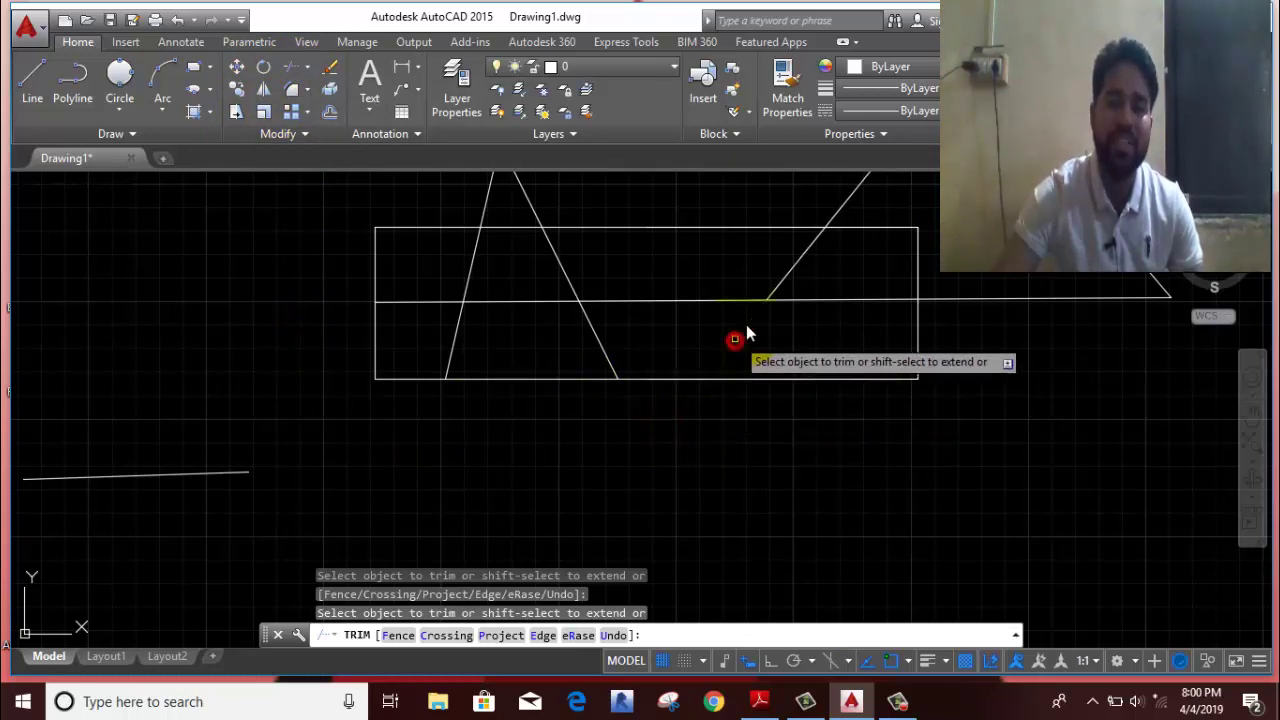
left_click(791, 275)
Step: Trim the rectangle's top and right edges and the remaining baseline pieces beyond them
middle_click_drag(760, 304, 612, 470)
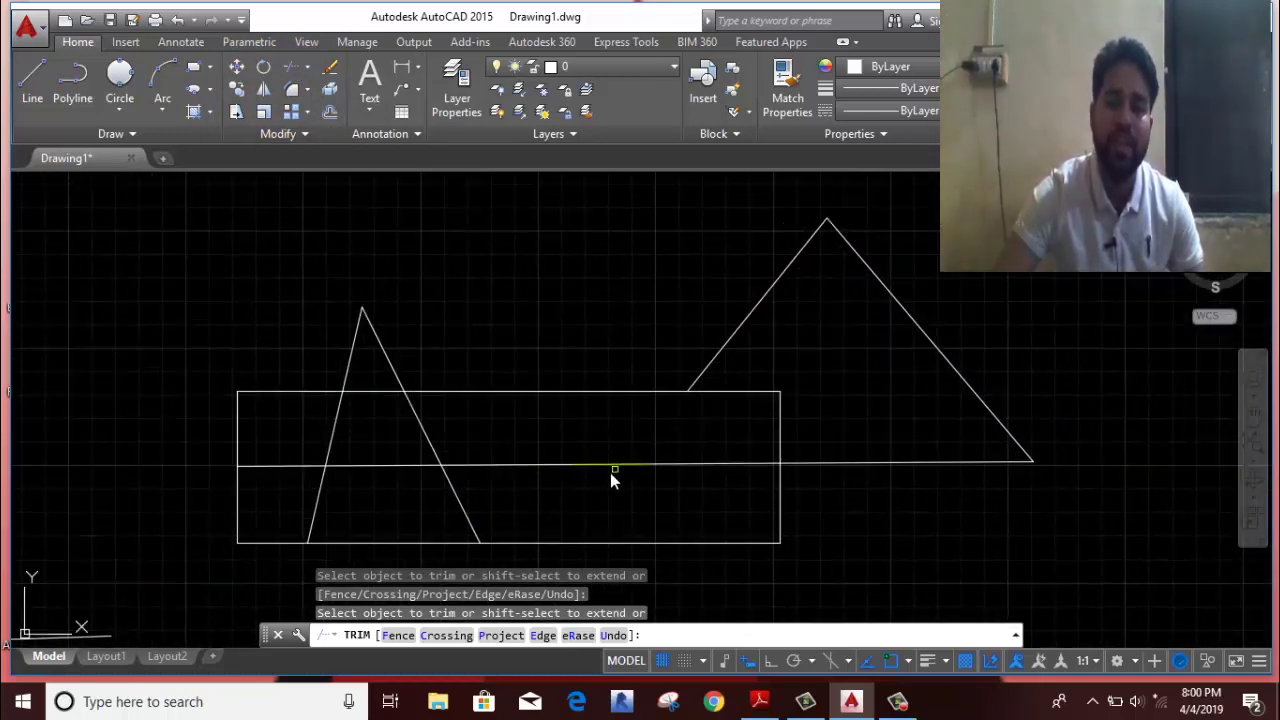
left_click(714, 366)
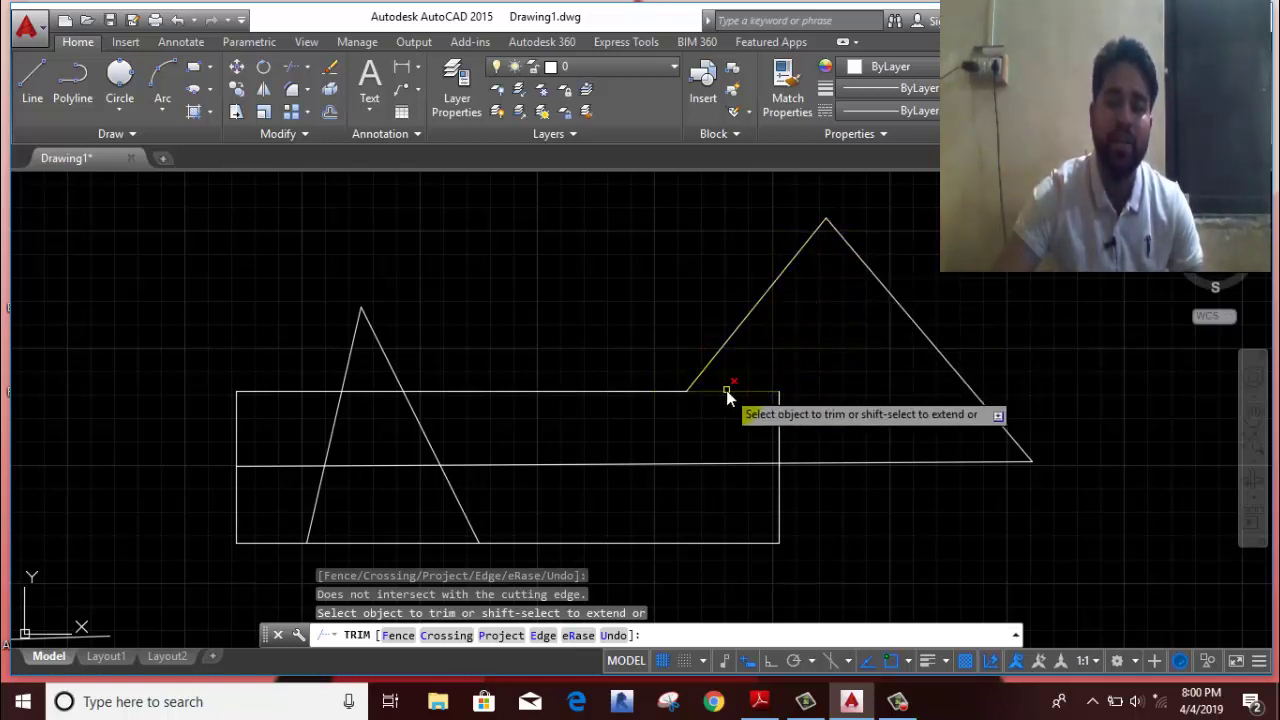
left_click(727, 391)
left_click(779, 432)
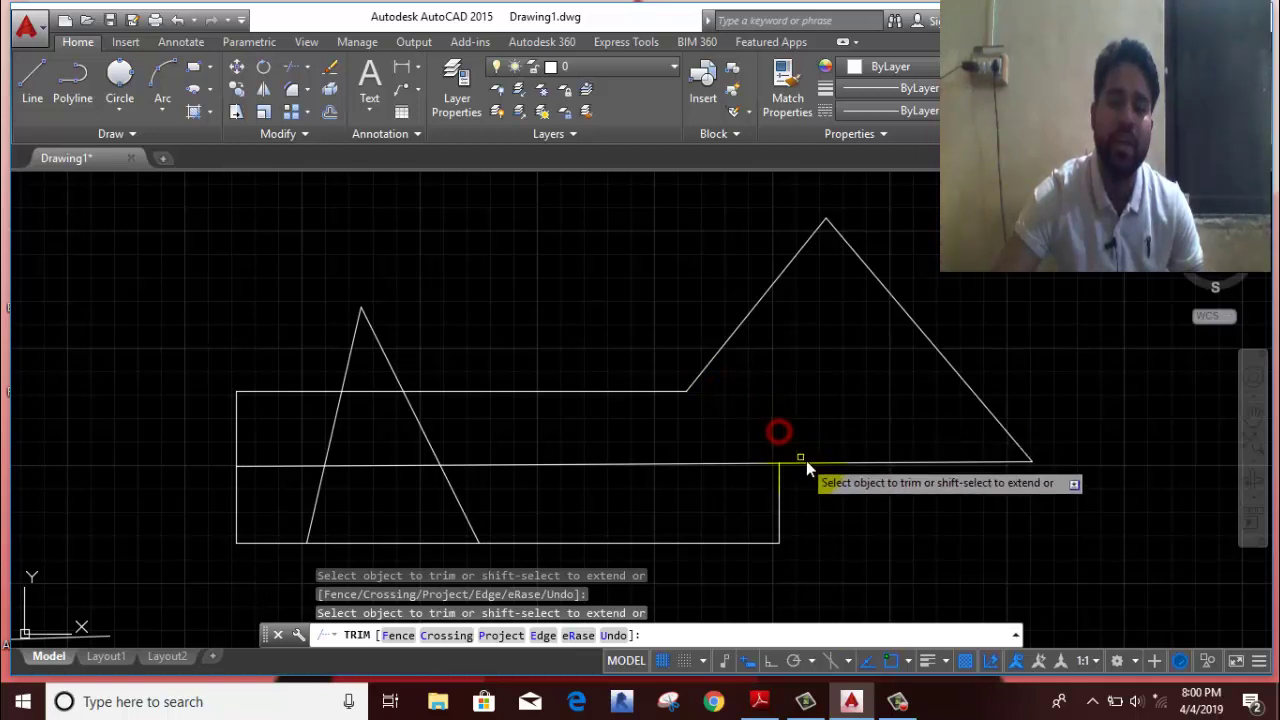
left_click(806, 462)
left_click(751, 465)
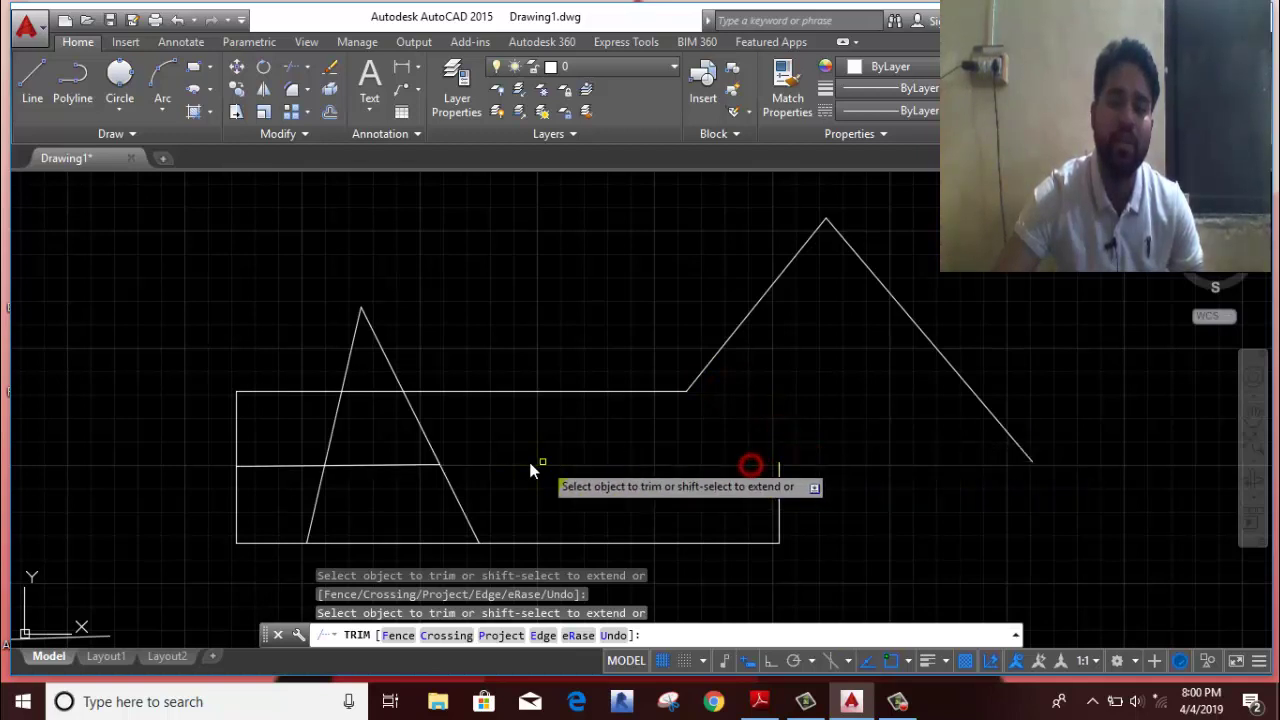
left_click(385, 465)
left_click(372, 482)
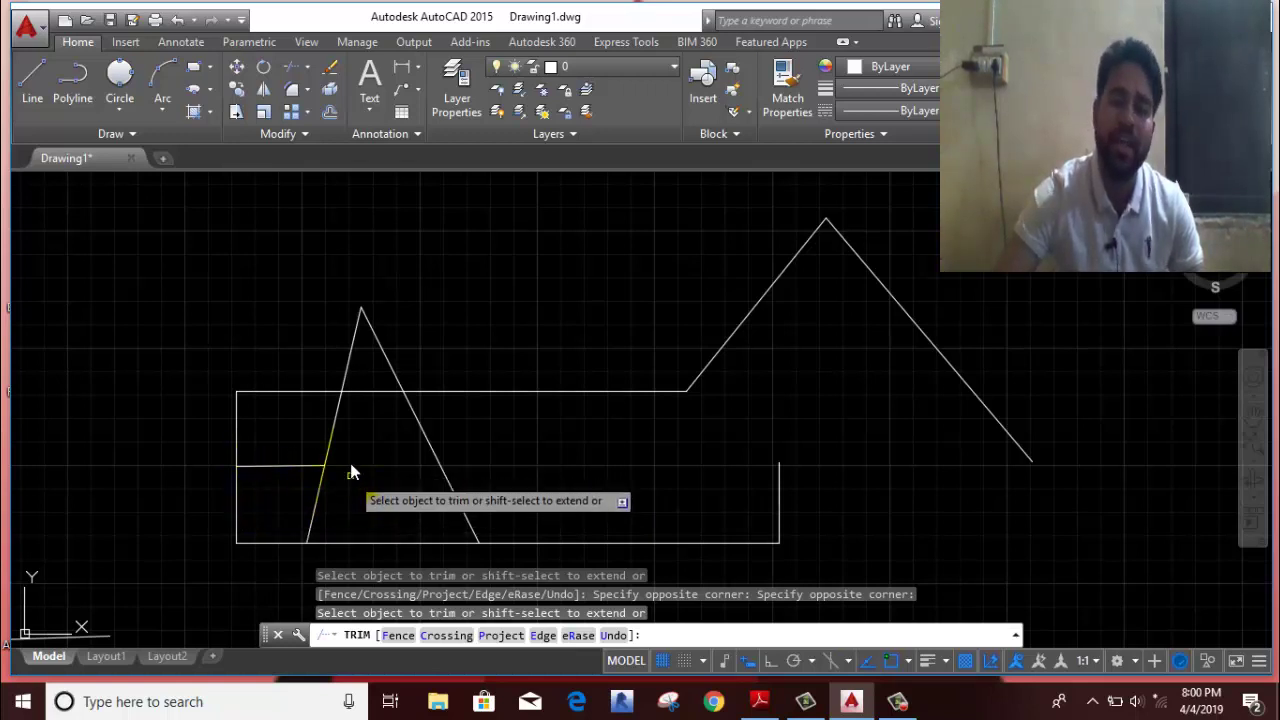
middle_click_drag(350, 472, 489, 357)
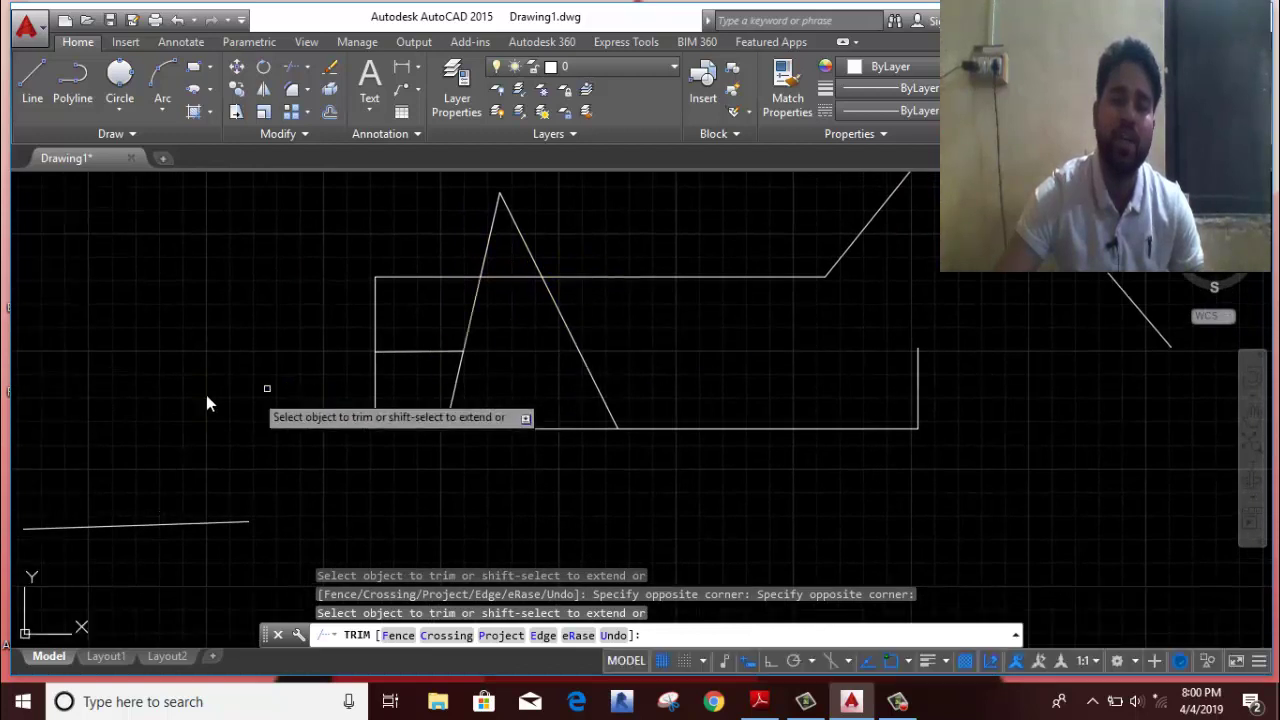
middle_click_drag(366, 413, 366, 337)
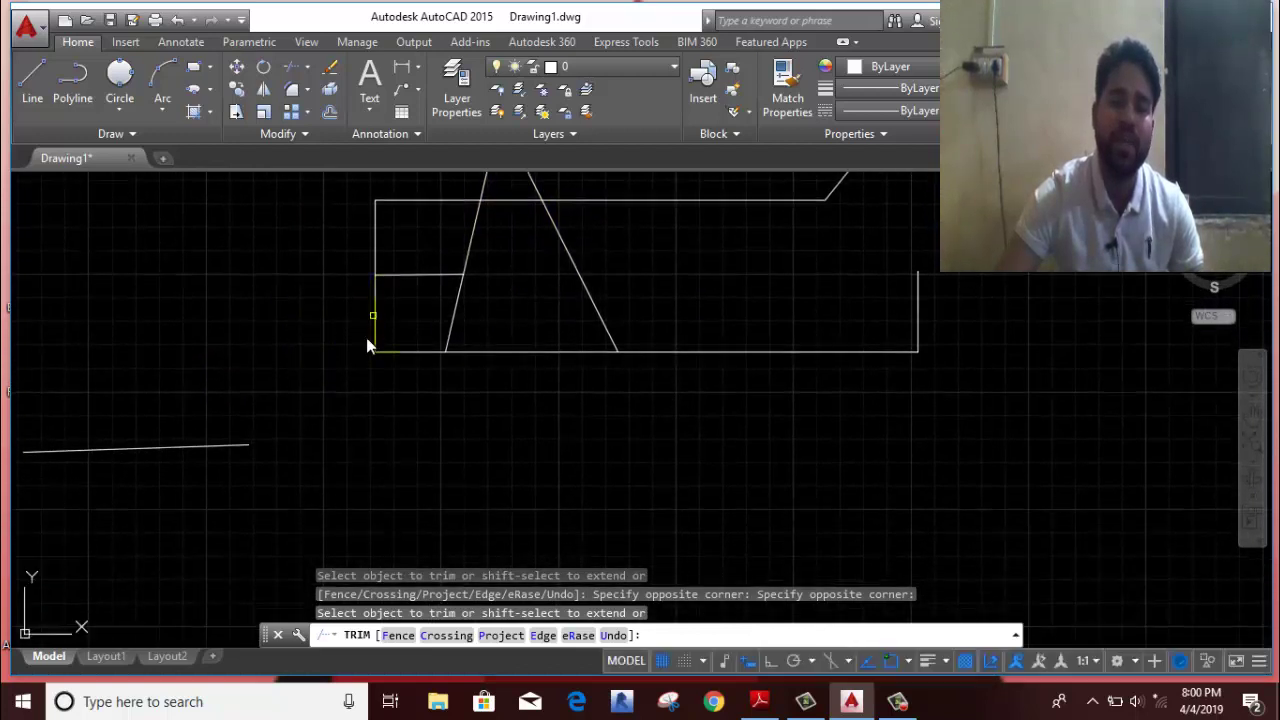
left_click(227, 450)
right_click(243, 288)
Step: Cancel Trim and erase the short lower-left line
left_click(279, 321)
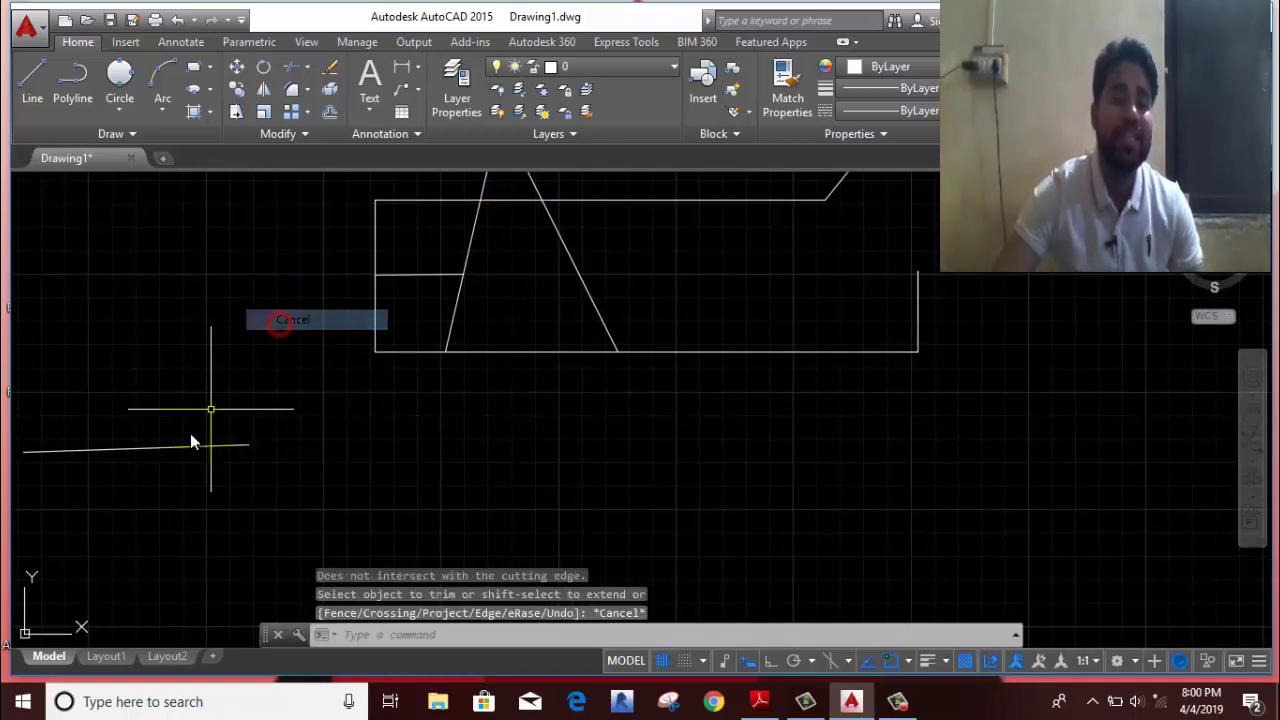
left_click(294, 351)
left_click(114, 523)
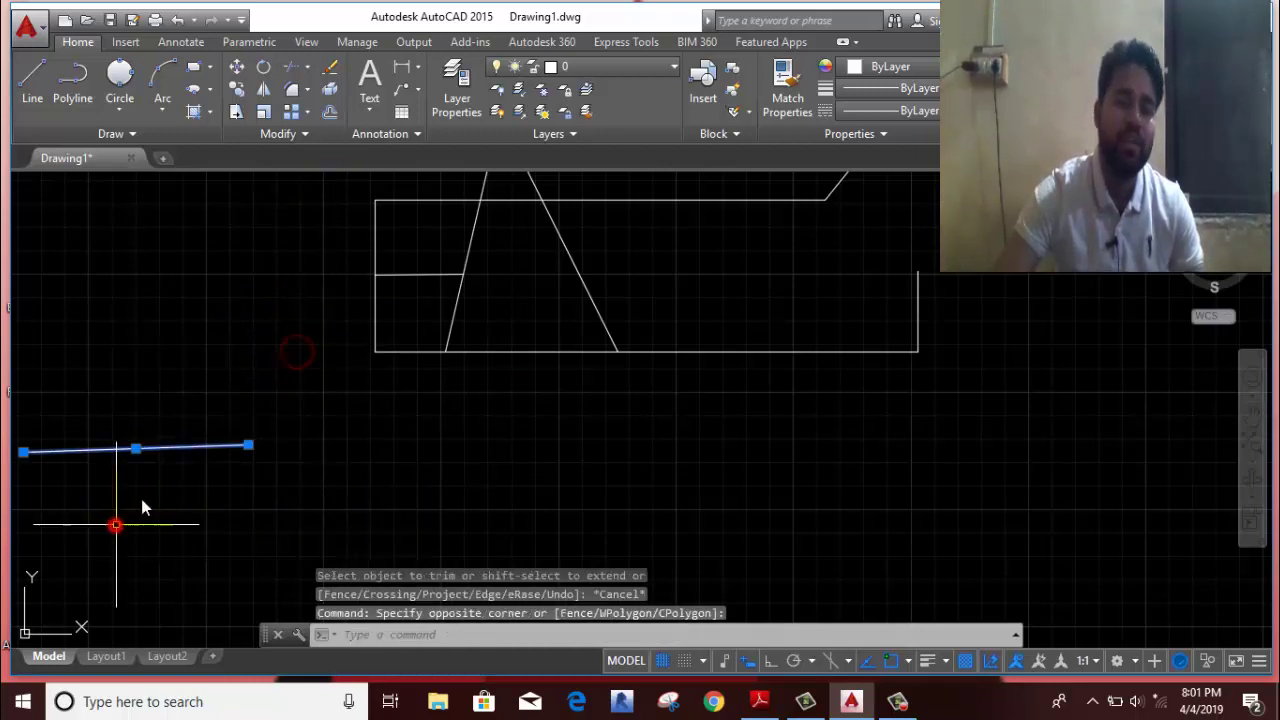
left_click(330, 70)
Step: Erase the trimmed figure's lines and the leftover upper-right line
middle_click_drag(253, 504, 148, 555)
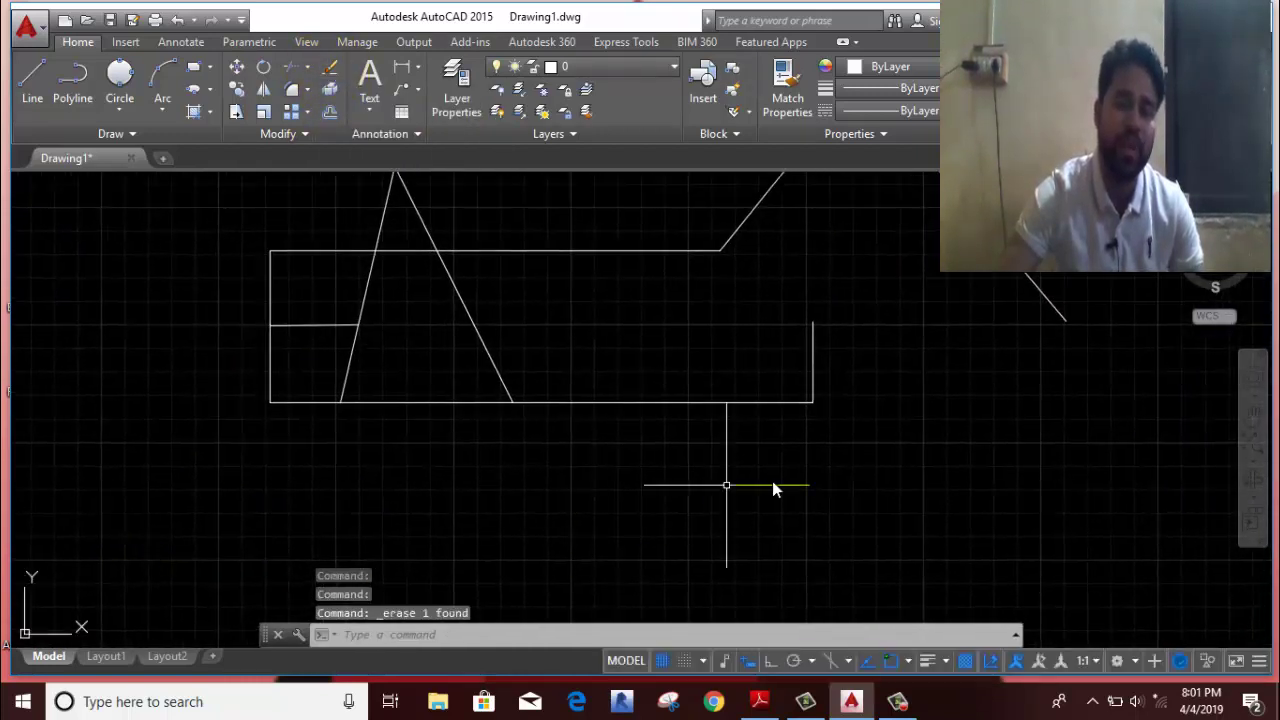
left_click(814, 483)
left_click(168, 211)
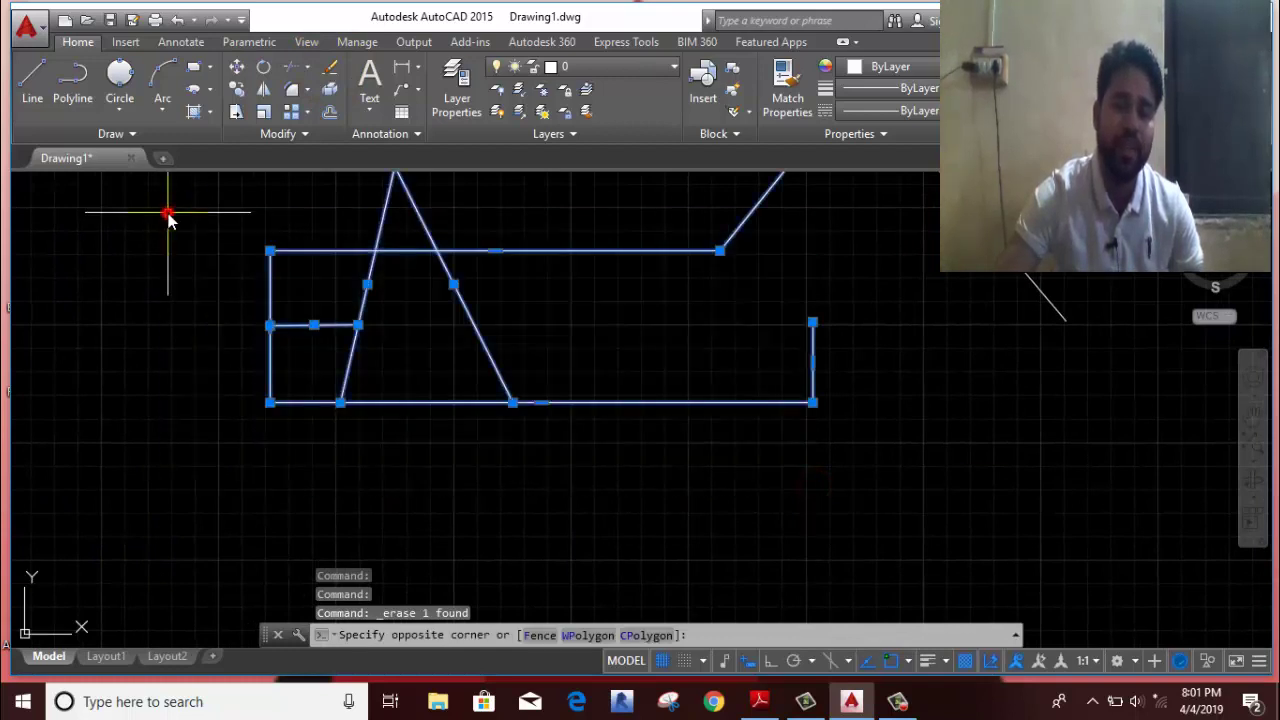
left_click(330, 70)
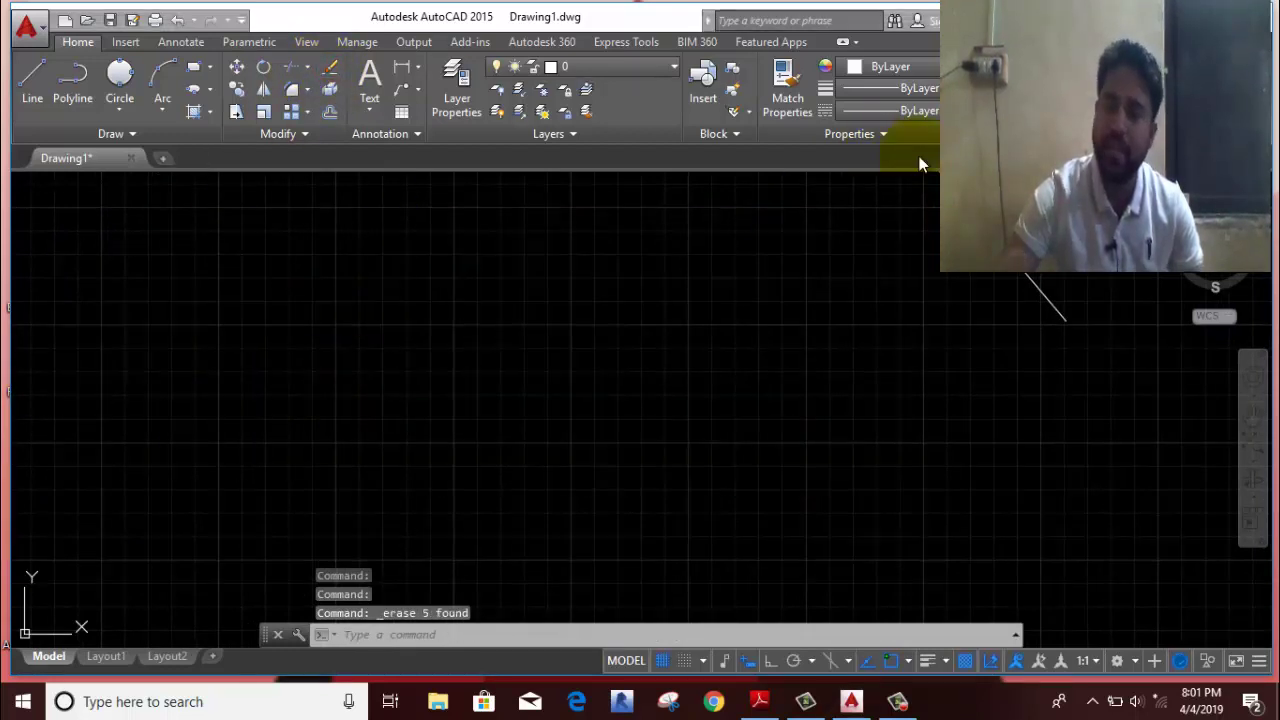
left_click(1080, 265)
left_click(780, 380)
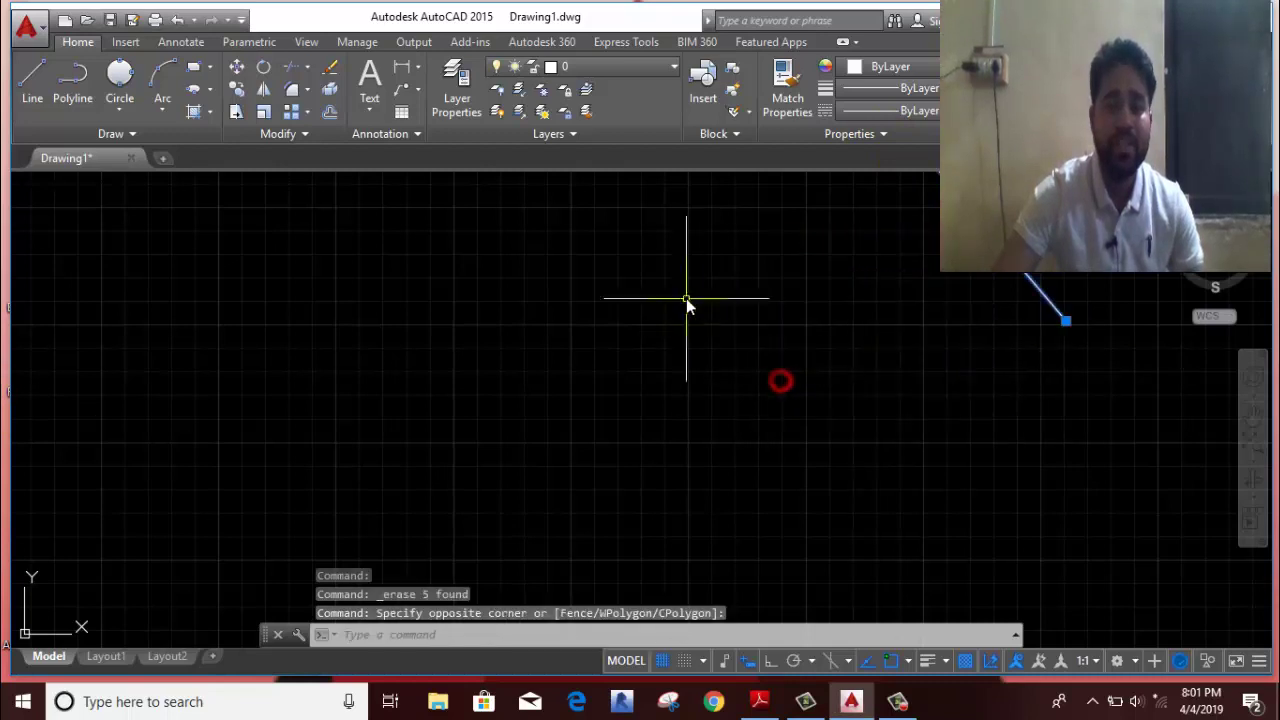
right_click(686, 297)
left_click(712, 340)
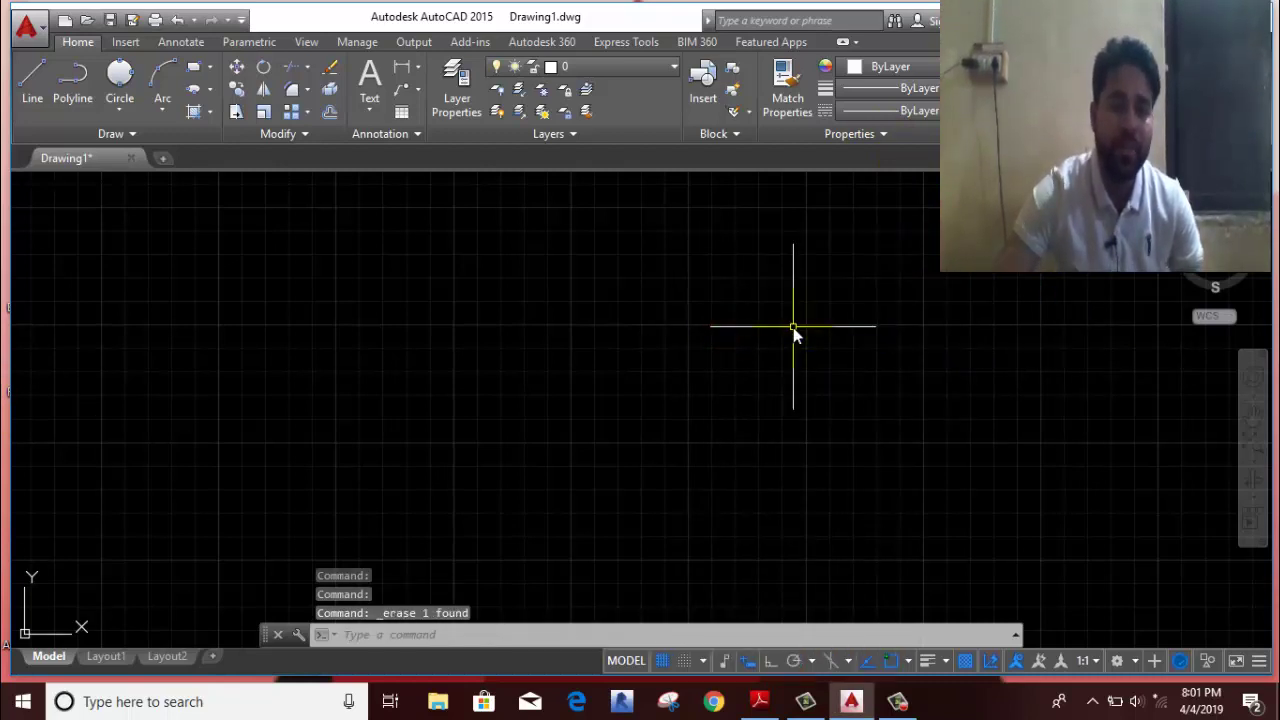
left_click(210, 68)
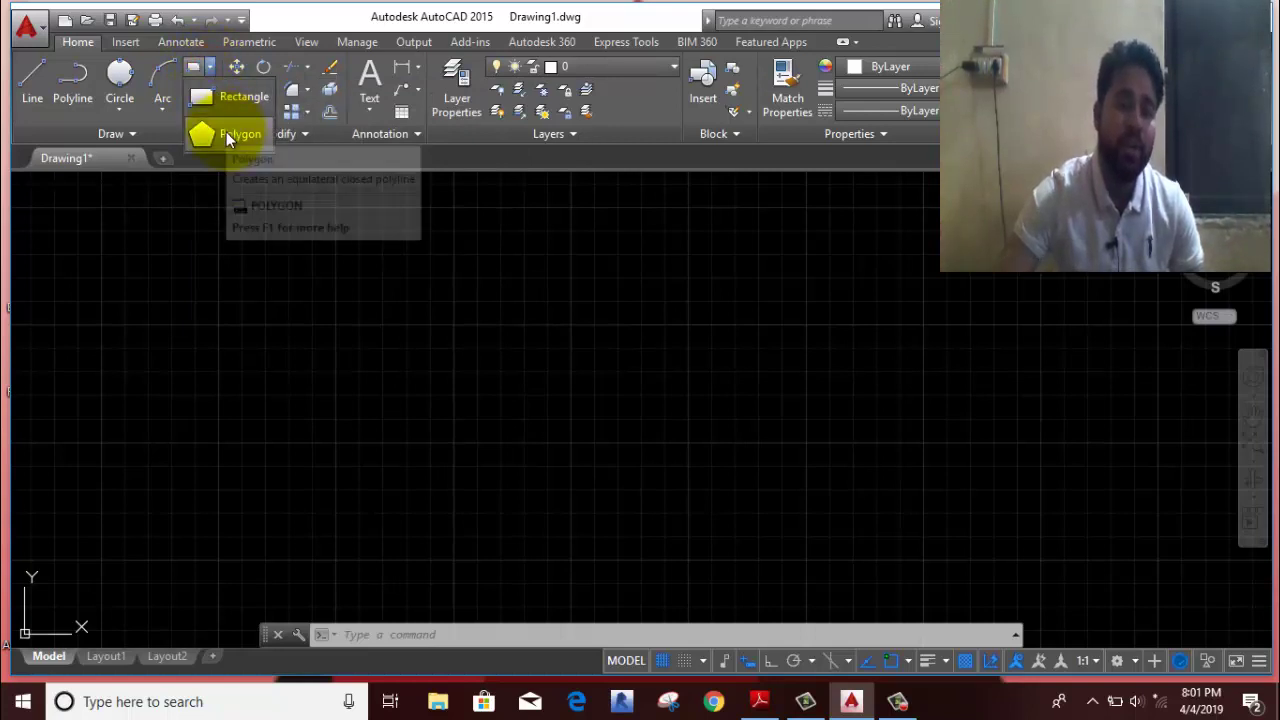
left_click(256, 299)
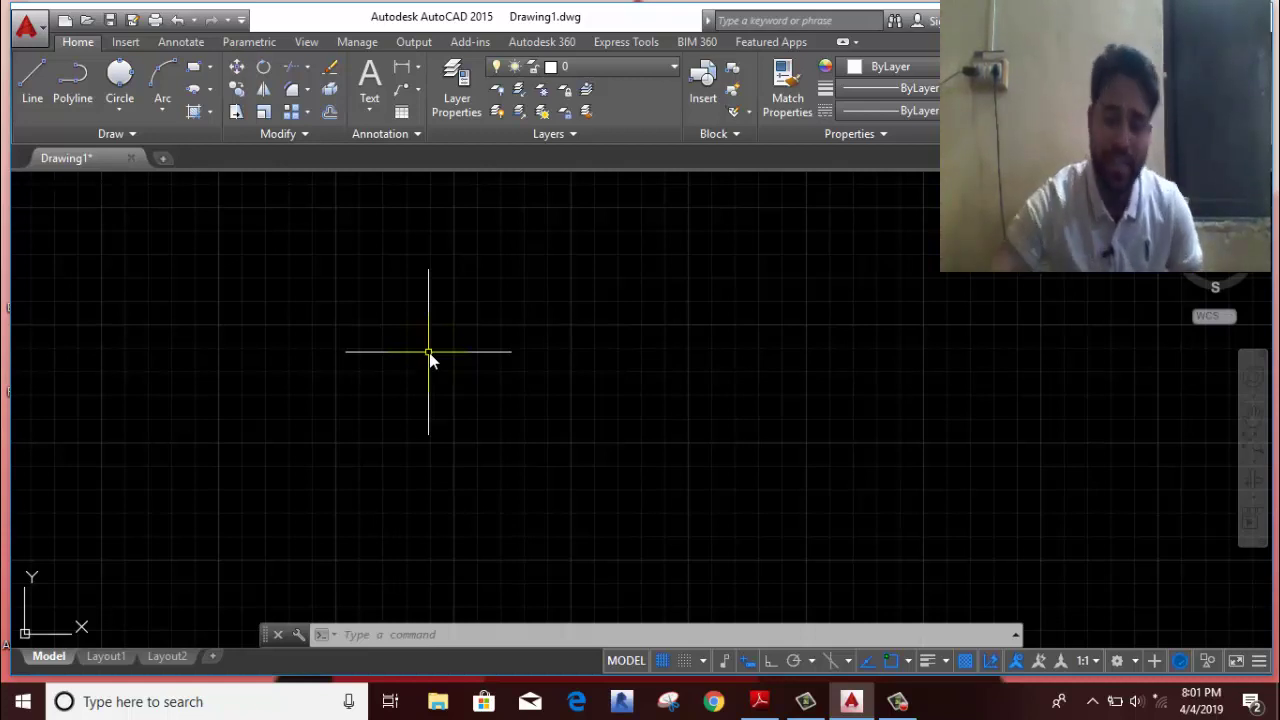
Step: Draw a horizontal line with Ortho mode turned on
left_click(28, 90)
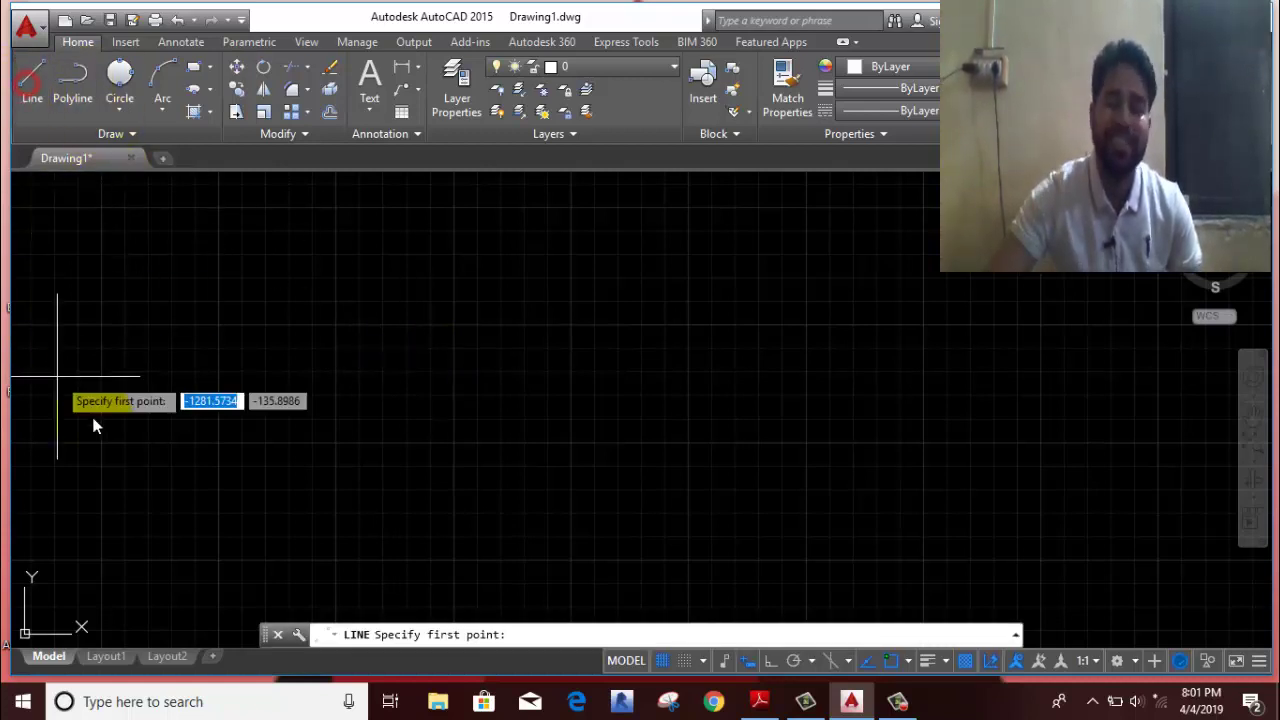
left_click(341, 400)
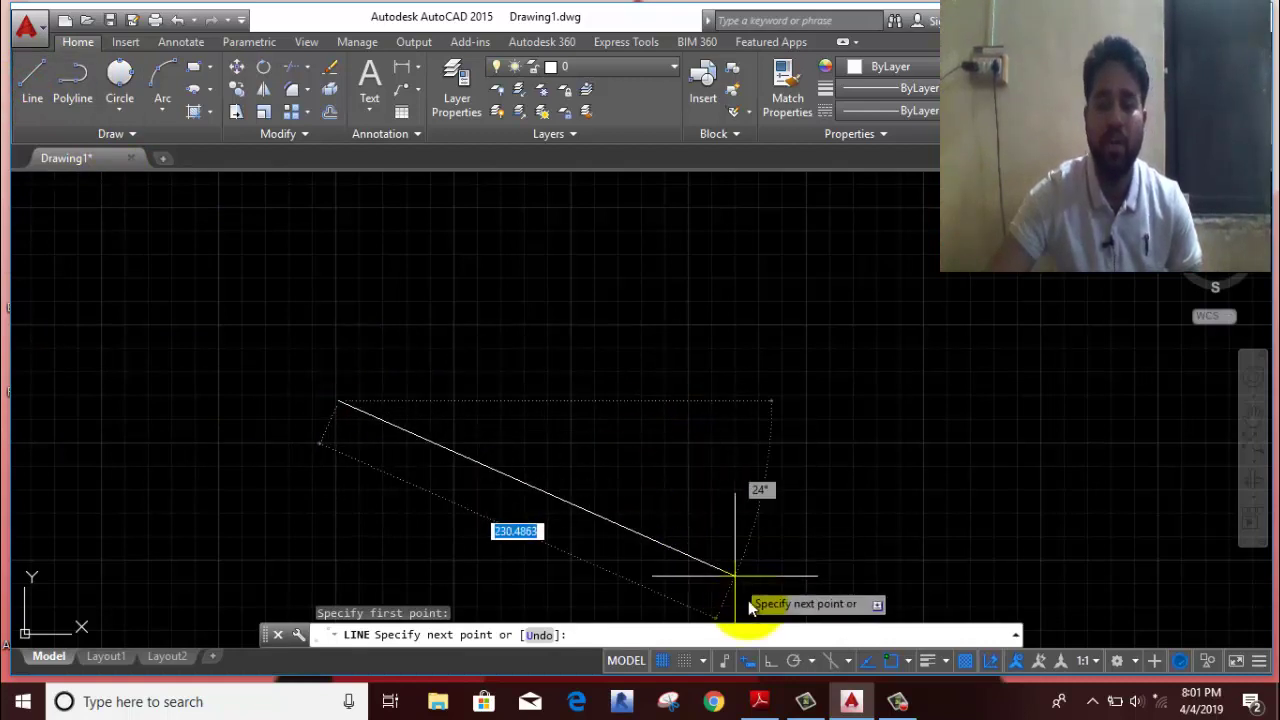
left_click(770, 660)
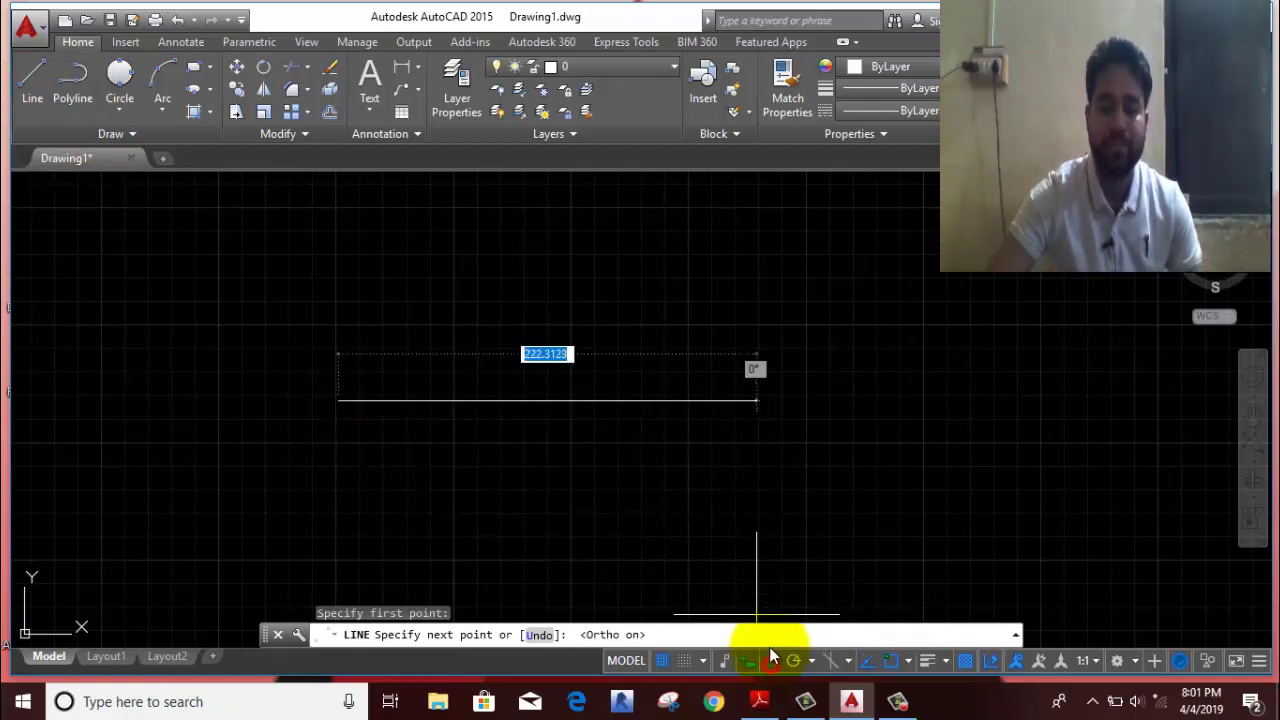
left_click(646, 402)
right_click(676, 379)
left_click(690, 380)
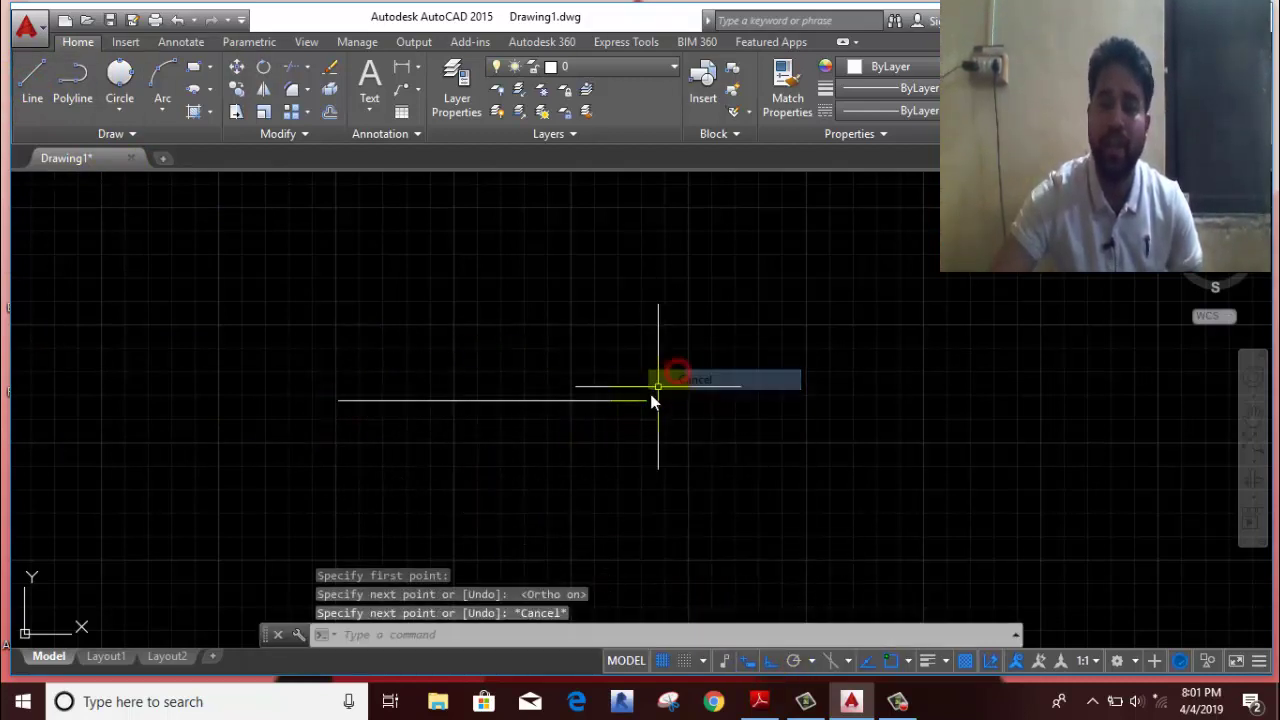
middle_click_drag(496, 445, 539, 421)
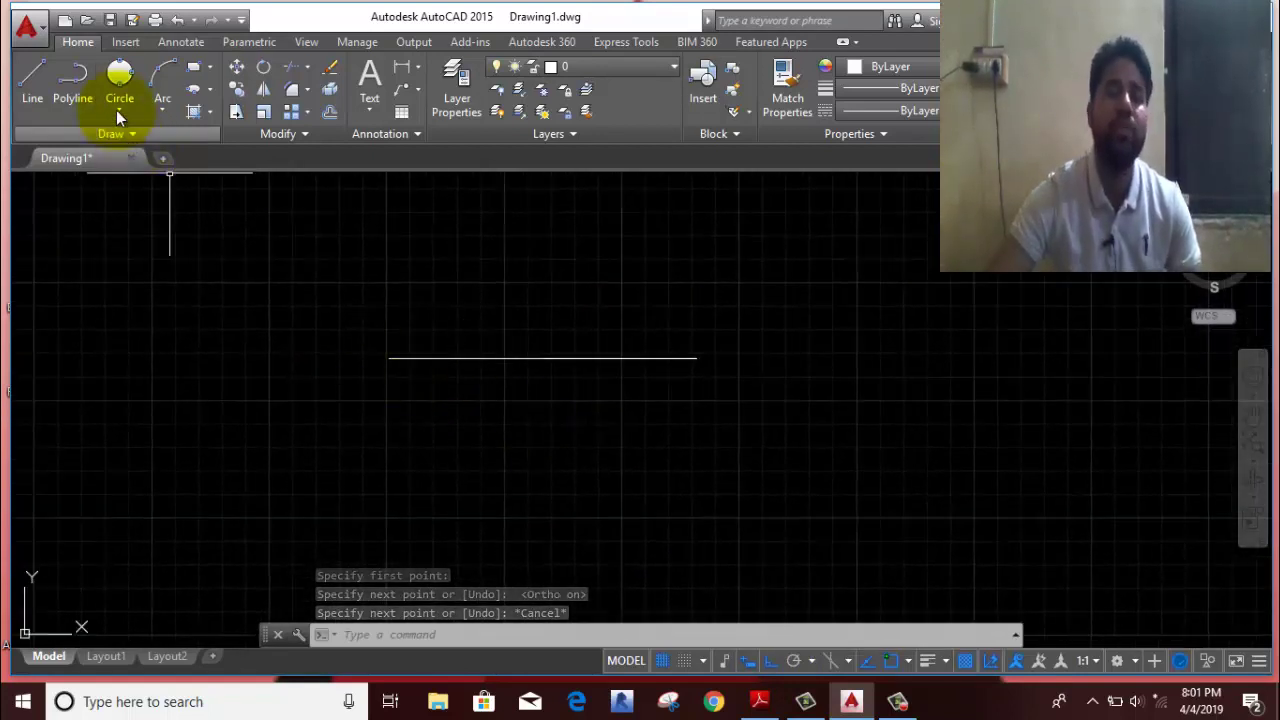
Step: Draw a centre-radius circle on the line's left endpoint and zoom to fit the drawing
left_click(119, 106)
left_click(127, 149)
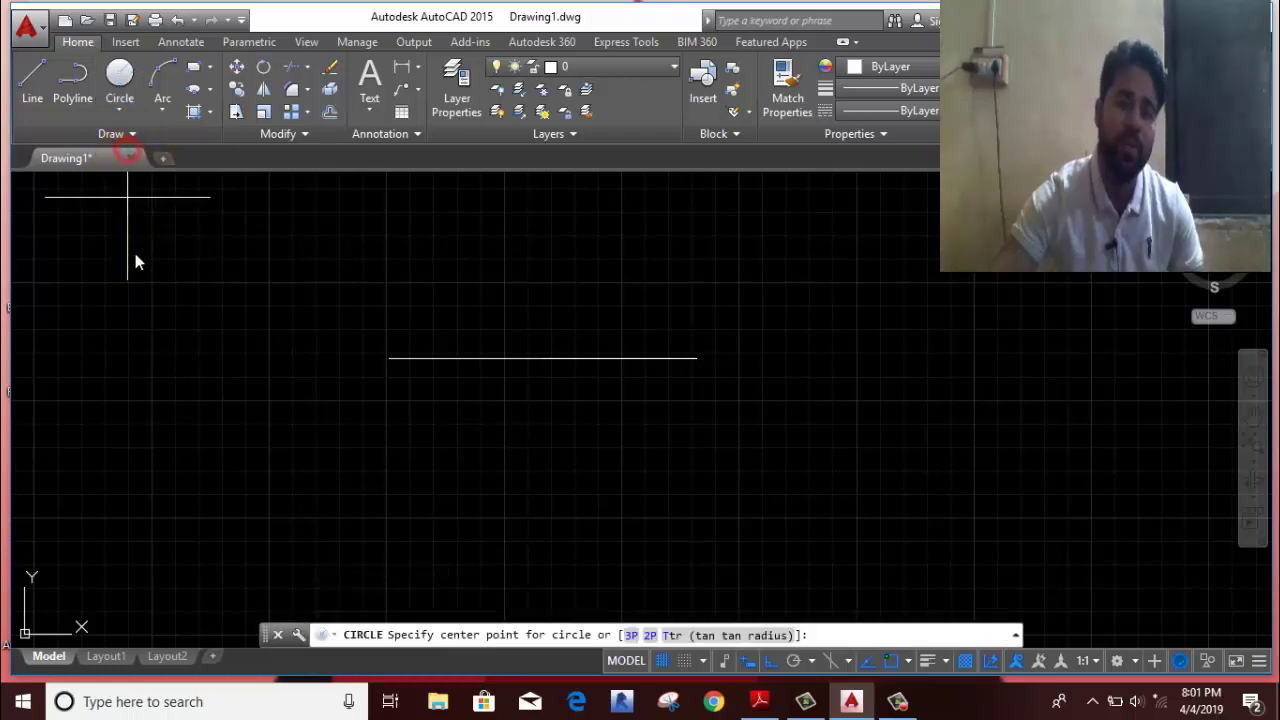
left_click(388, 359)
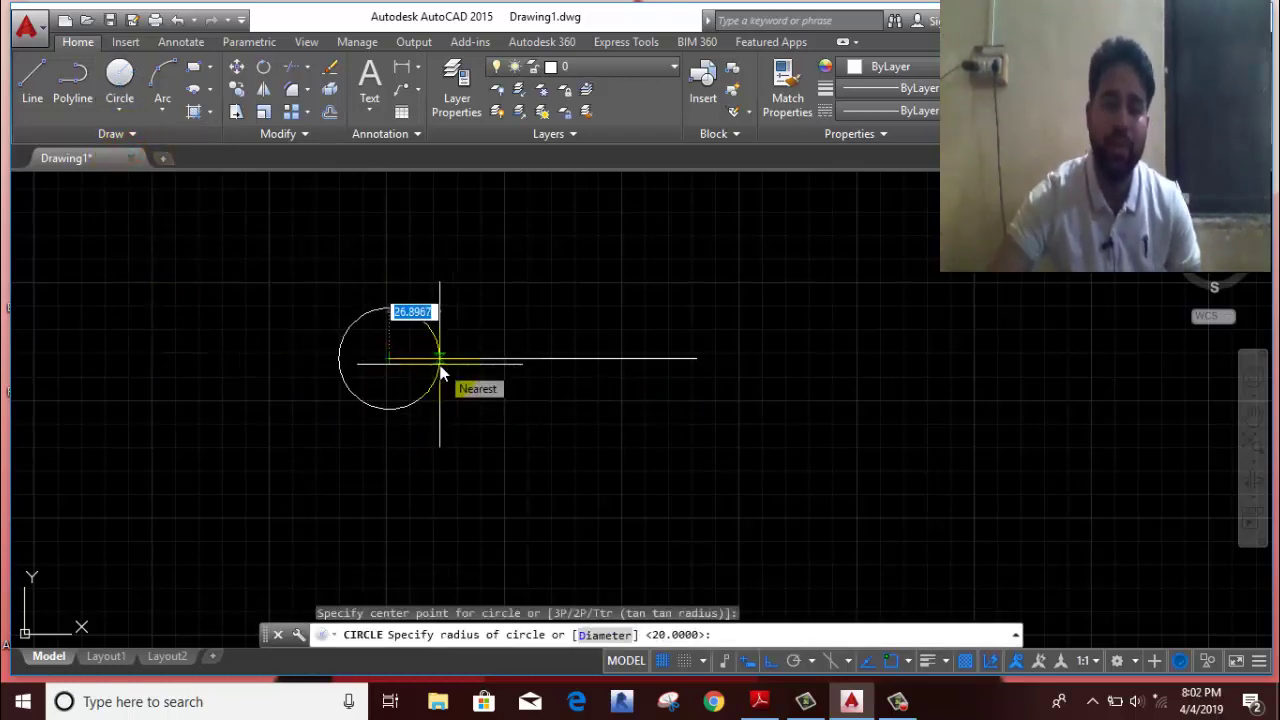
left_click(431, 396)
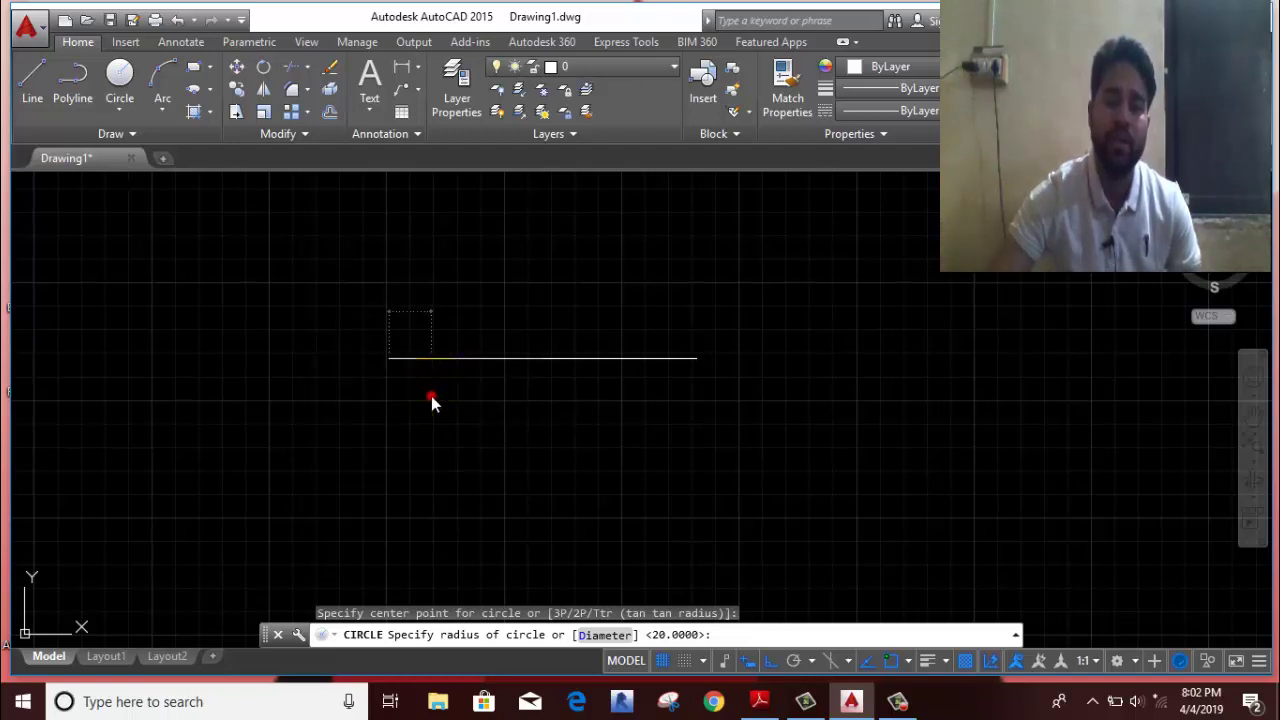
middle_click_drag(457, 406, 382, 433)
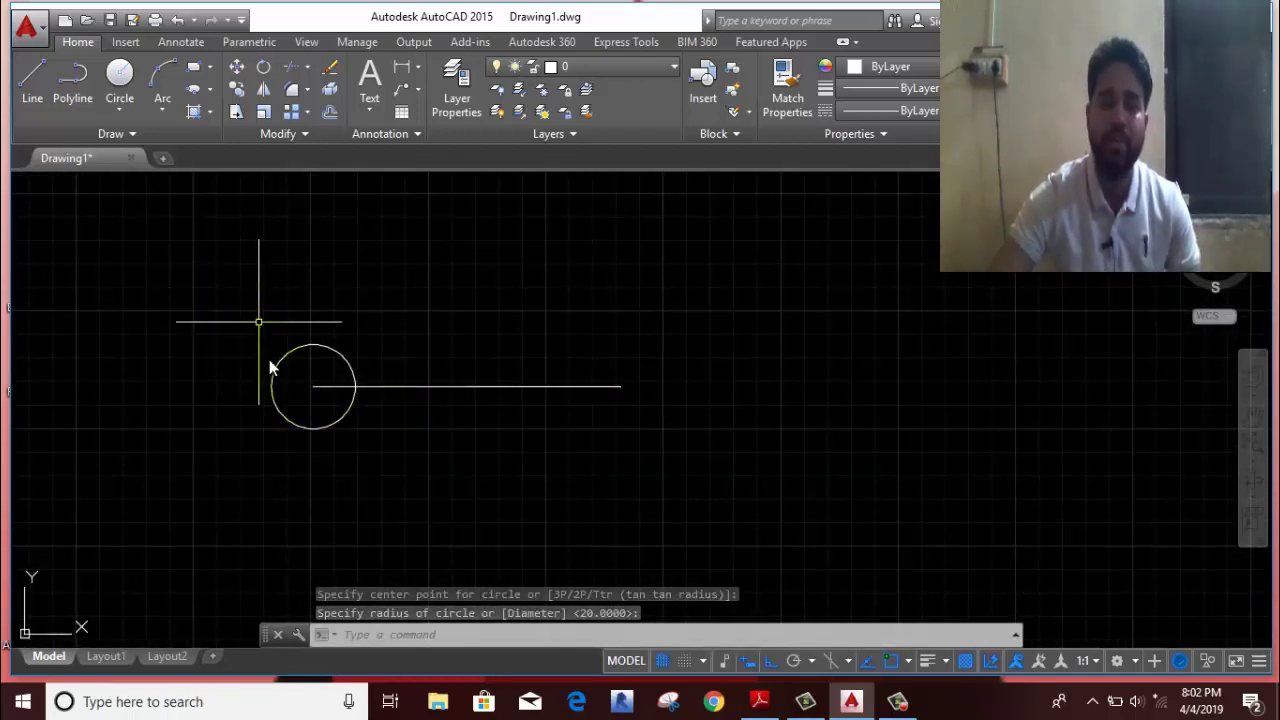
middle_click(307, 439)
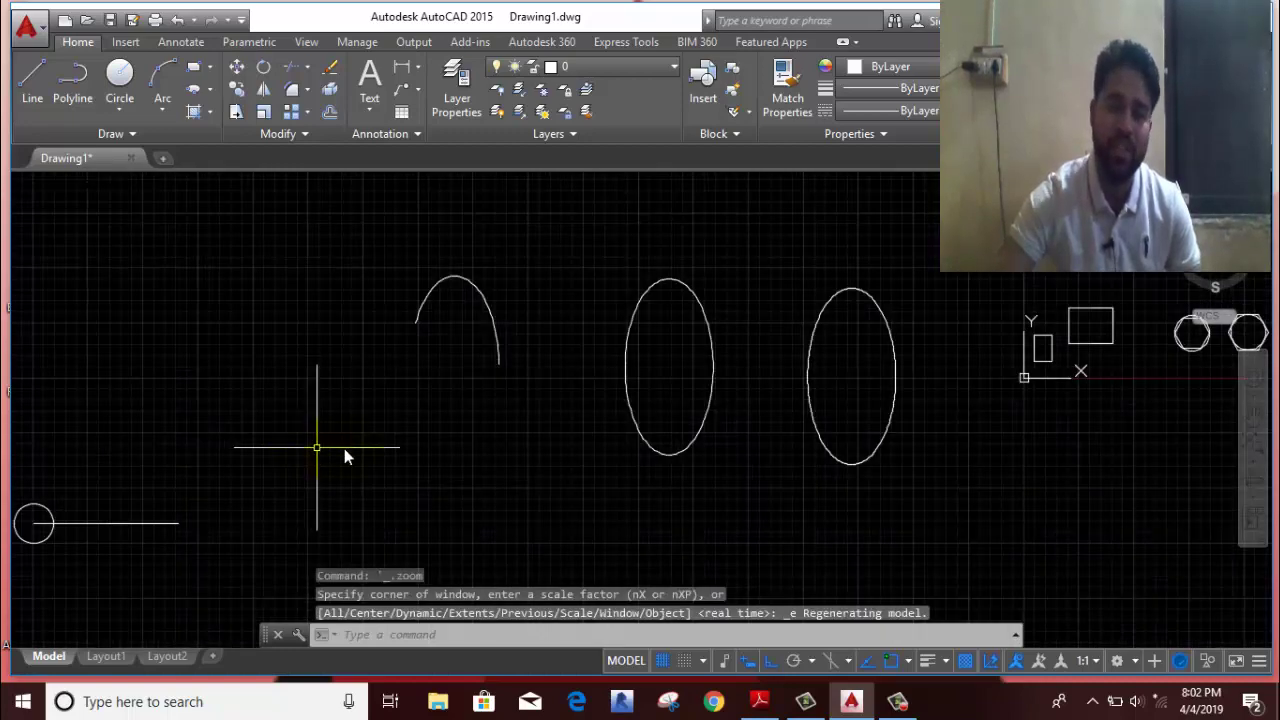
scroll(366, 423, "up", 3)
scroll(500, 406, "up", 3)
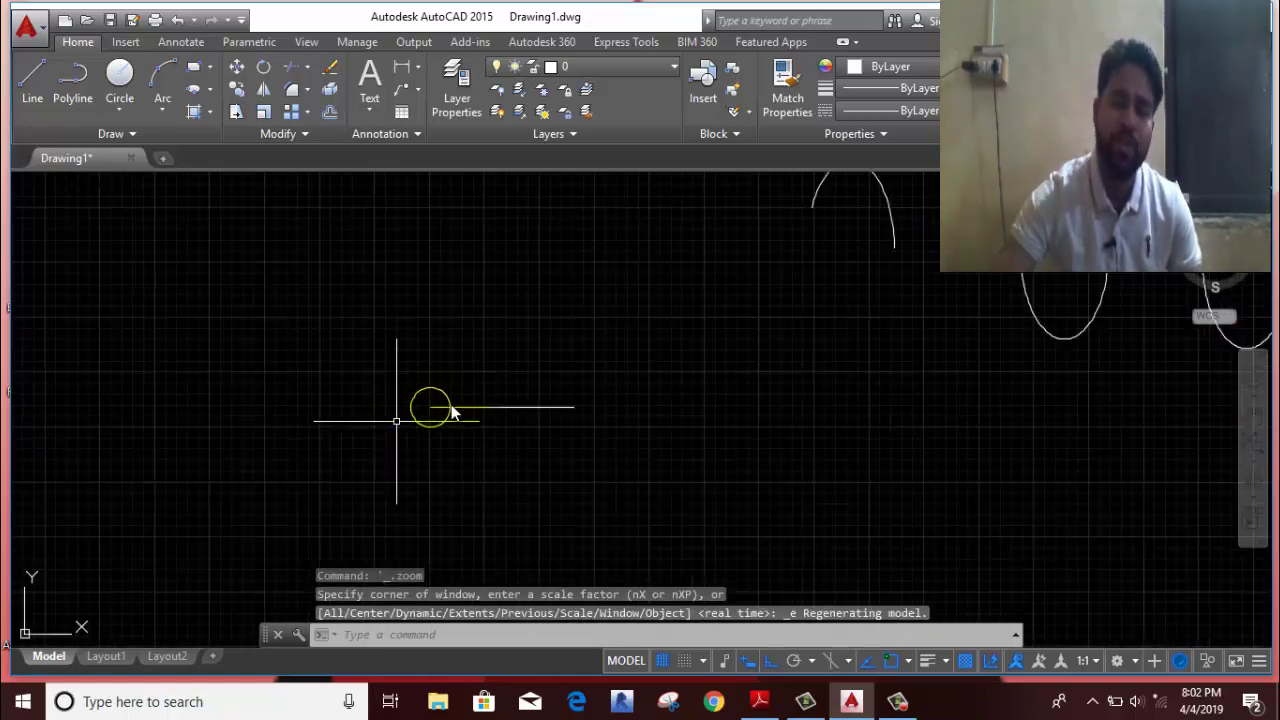
middle_click_drag(450, 413, 447, 381)
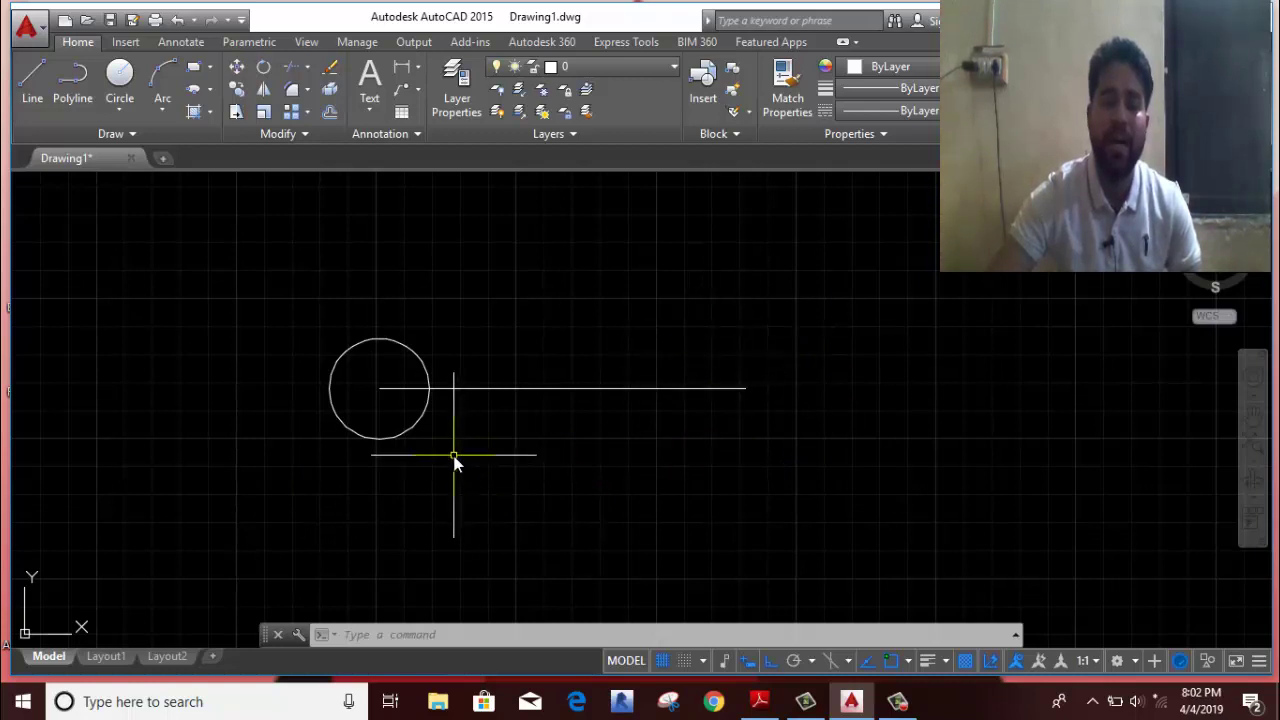
left_click(447, 486)
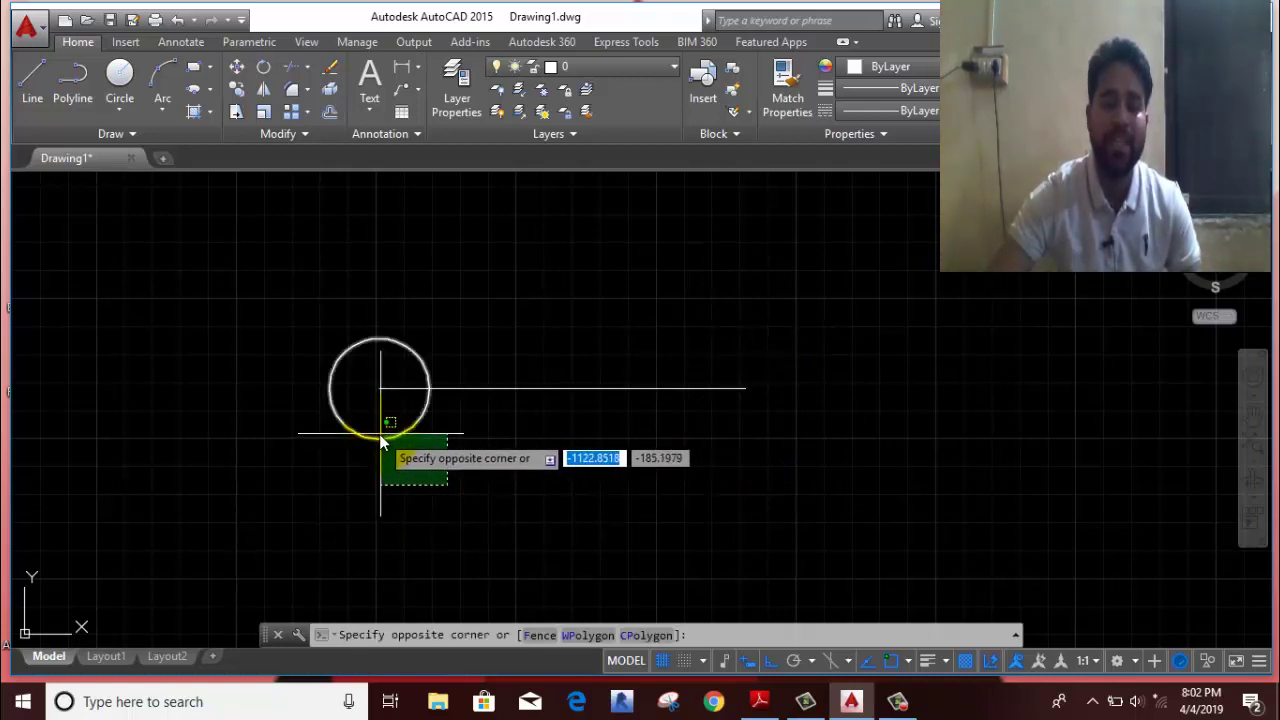
Step: Mirror the circle about a vertical line through the line's midpoint, keeping the original
left_click(381, 432)
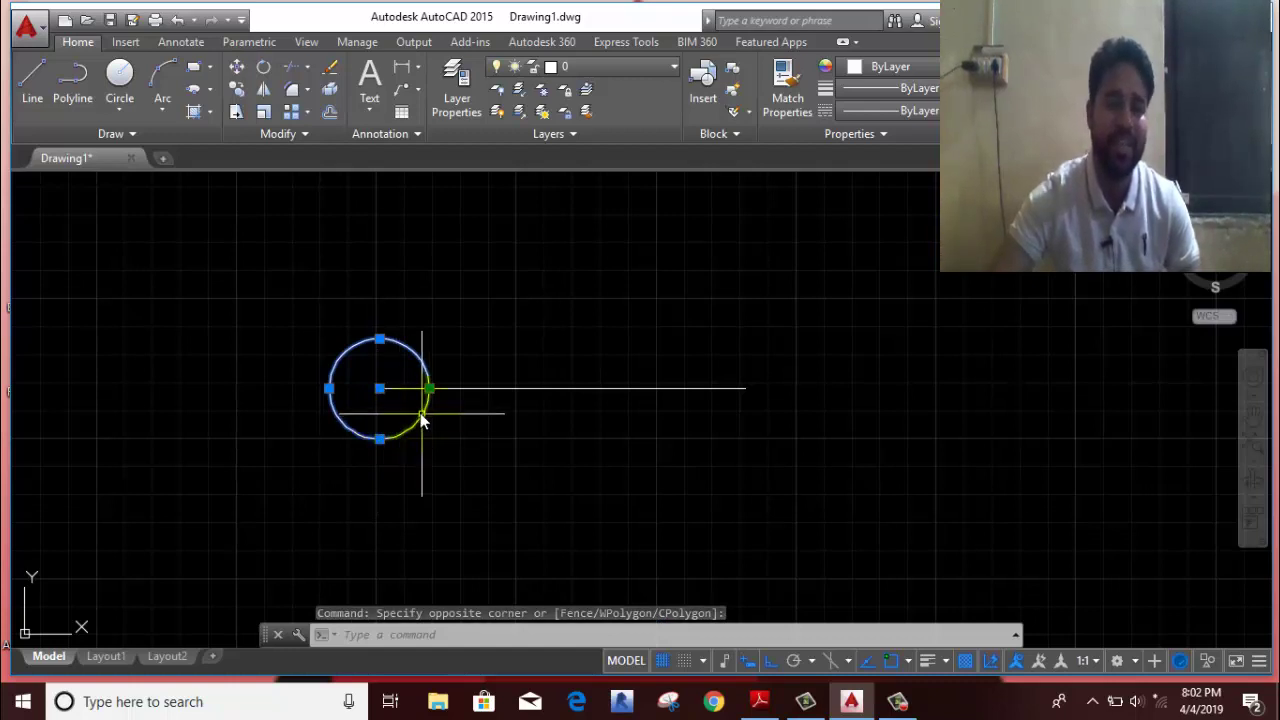
left_click(263, 91)
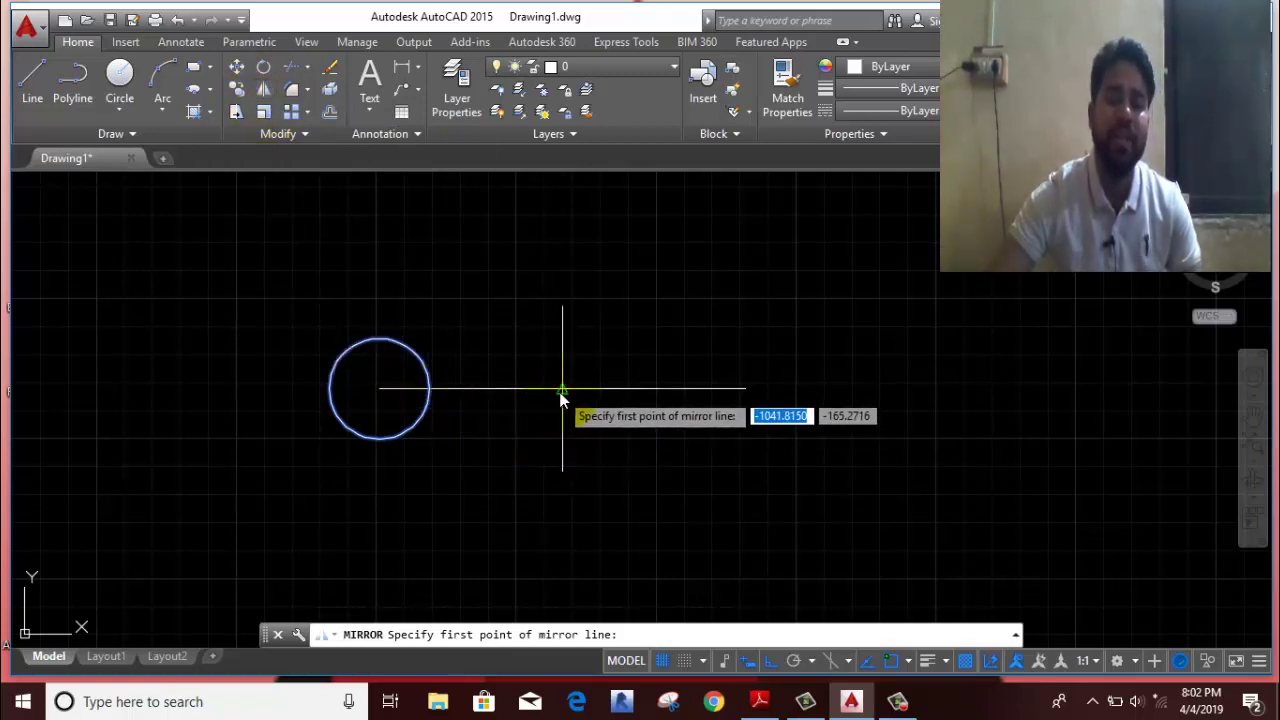
left_click(560, 392)
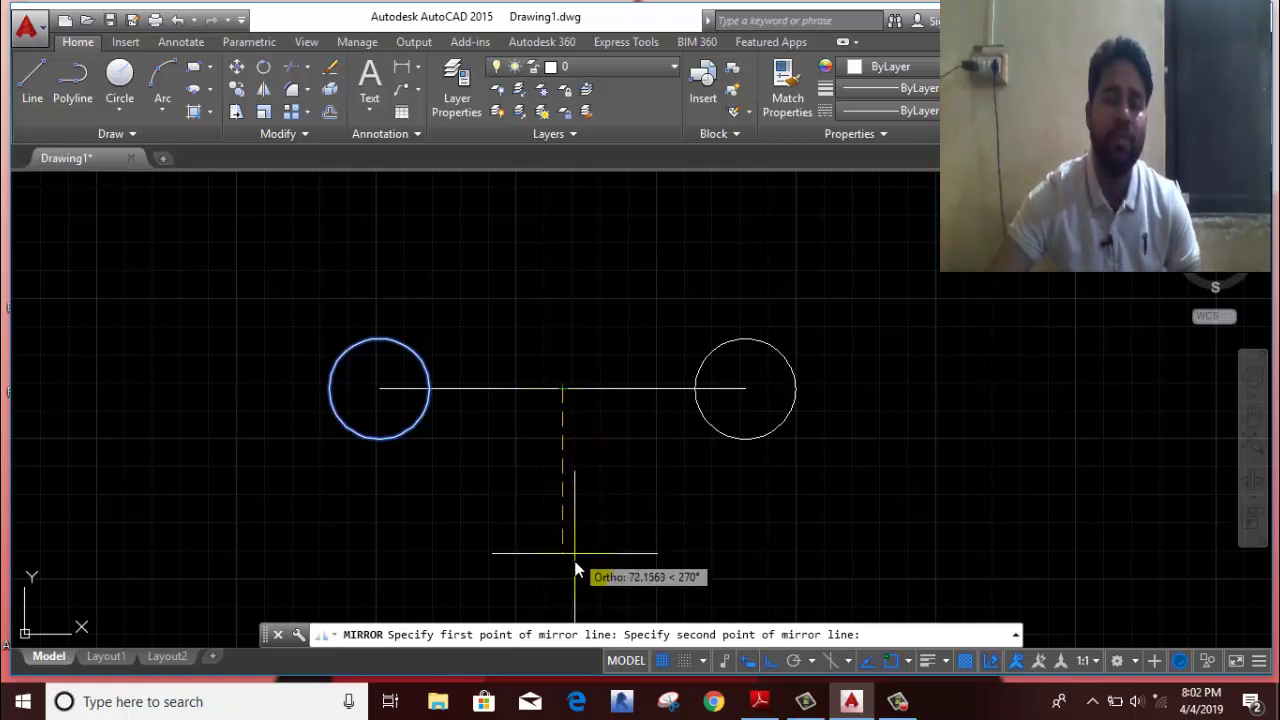
left_click(561, 236)
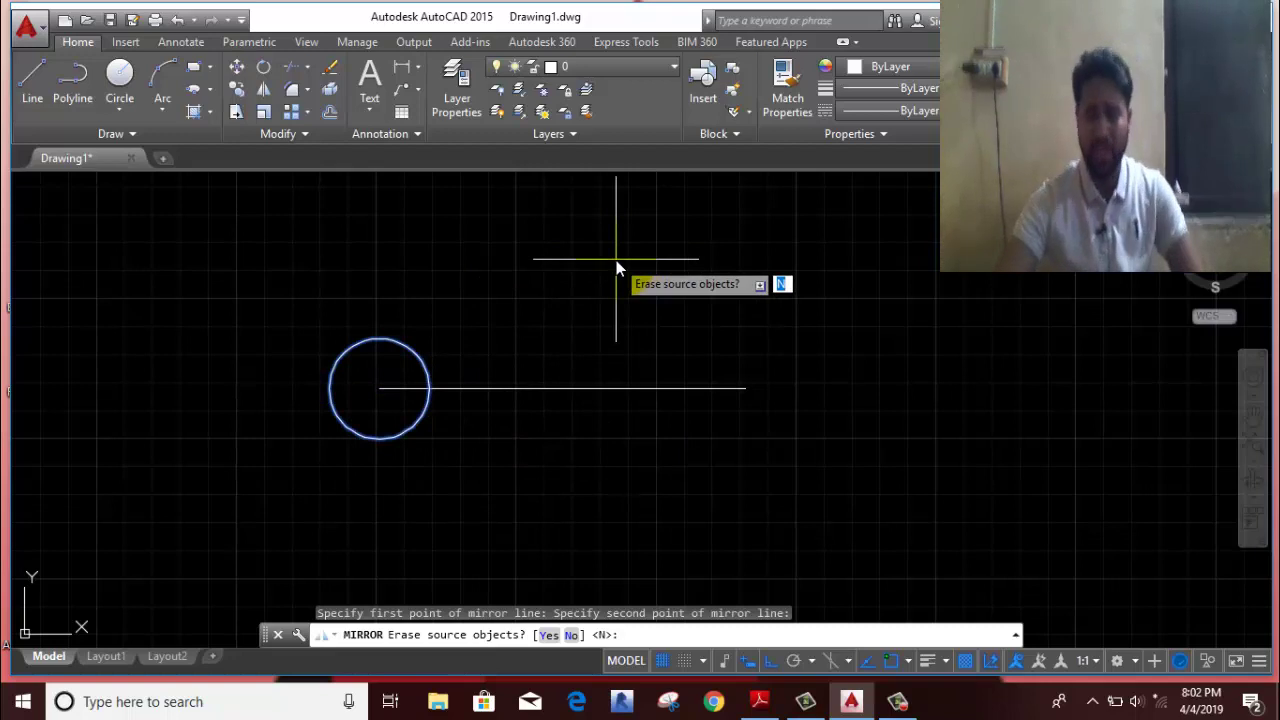
key("Return")
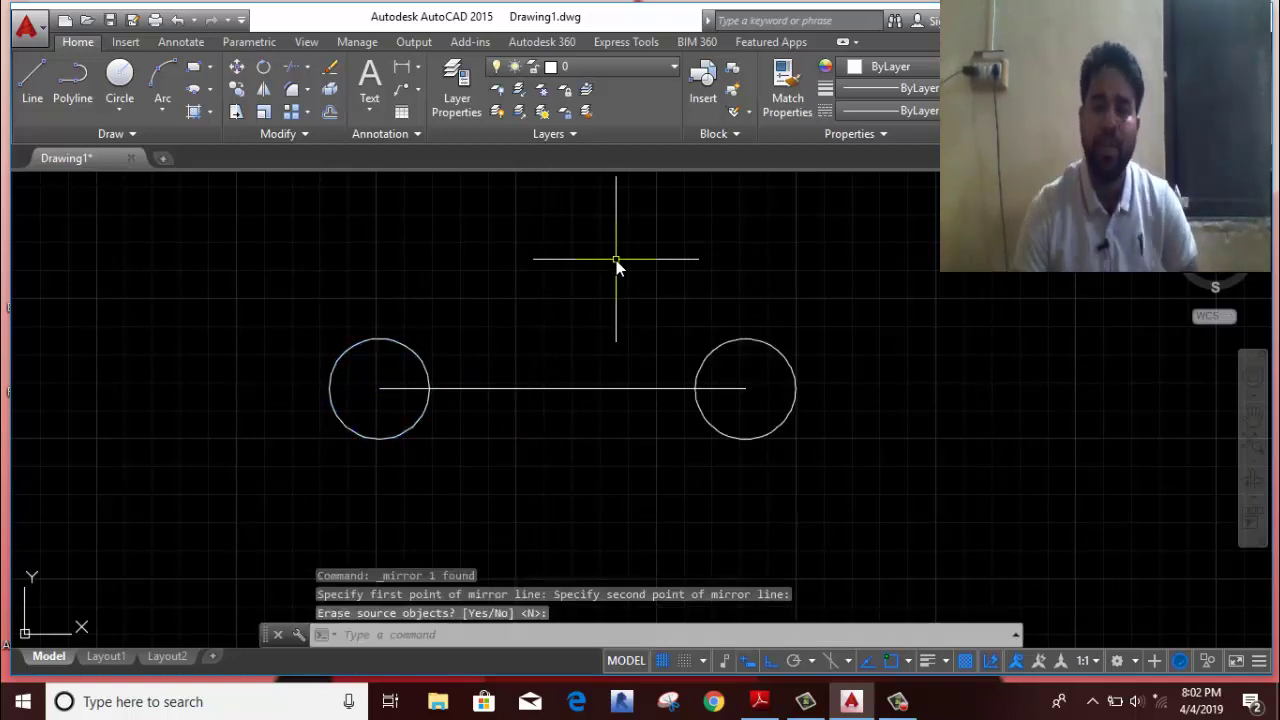
scroll(646, 294, "down", 4)
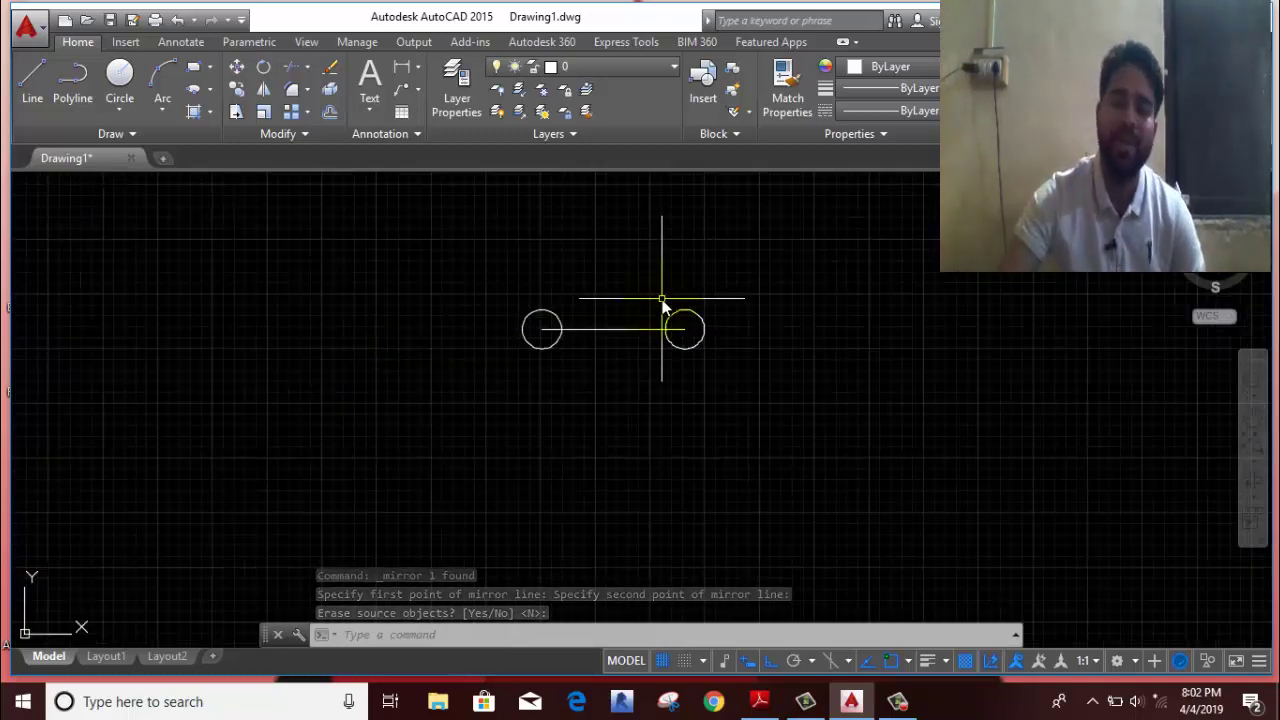
middle_click_drag(663, 303, 476, 244)
scroll(503, 231, "up", 2)
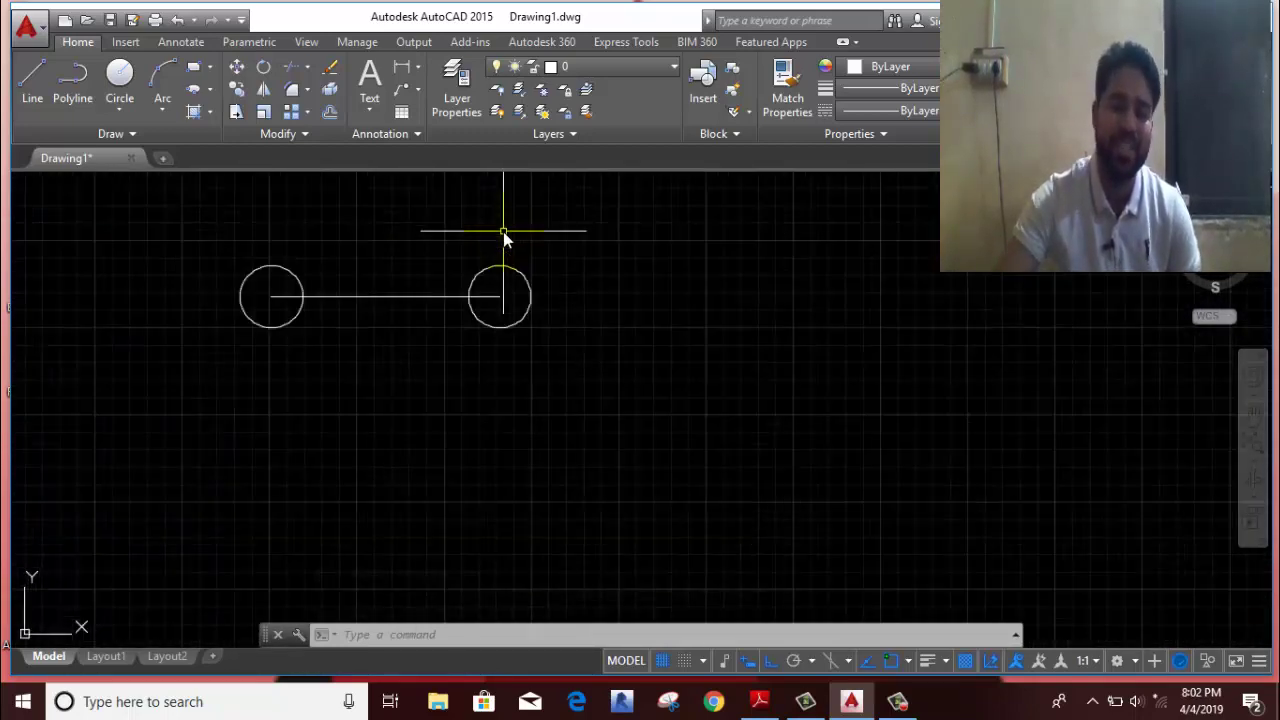
left_click(530, 226)
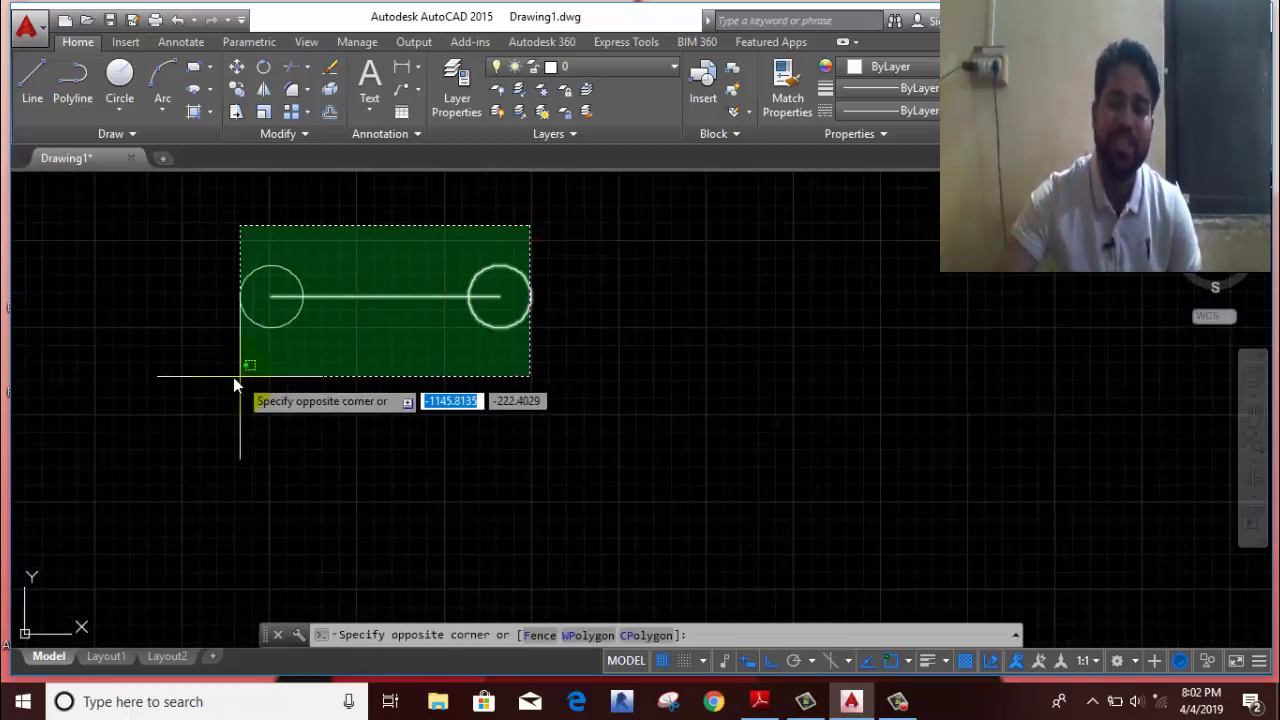
Step: Mirror the circle-line-circle shape to the right about a vertical line, keeping the original
left_click(197, 375)
left_click(275, 110)
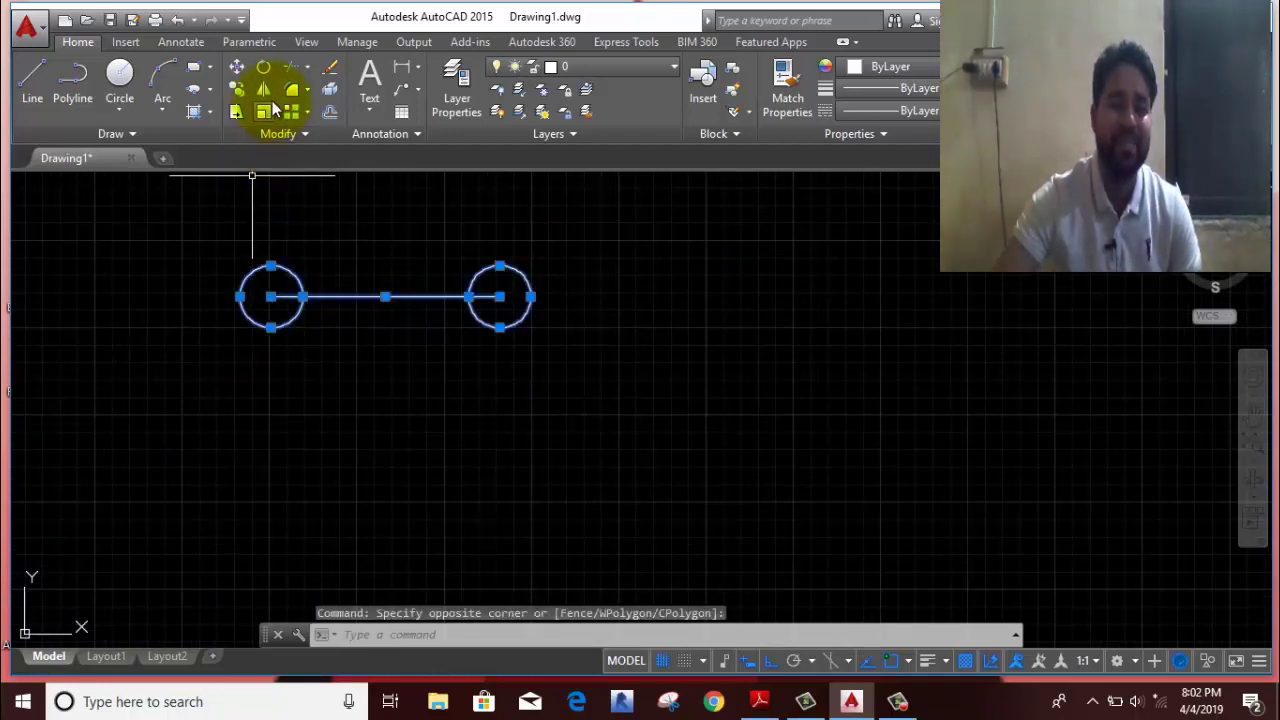
left_click(263, 90)
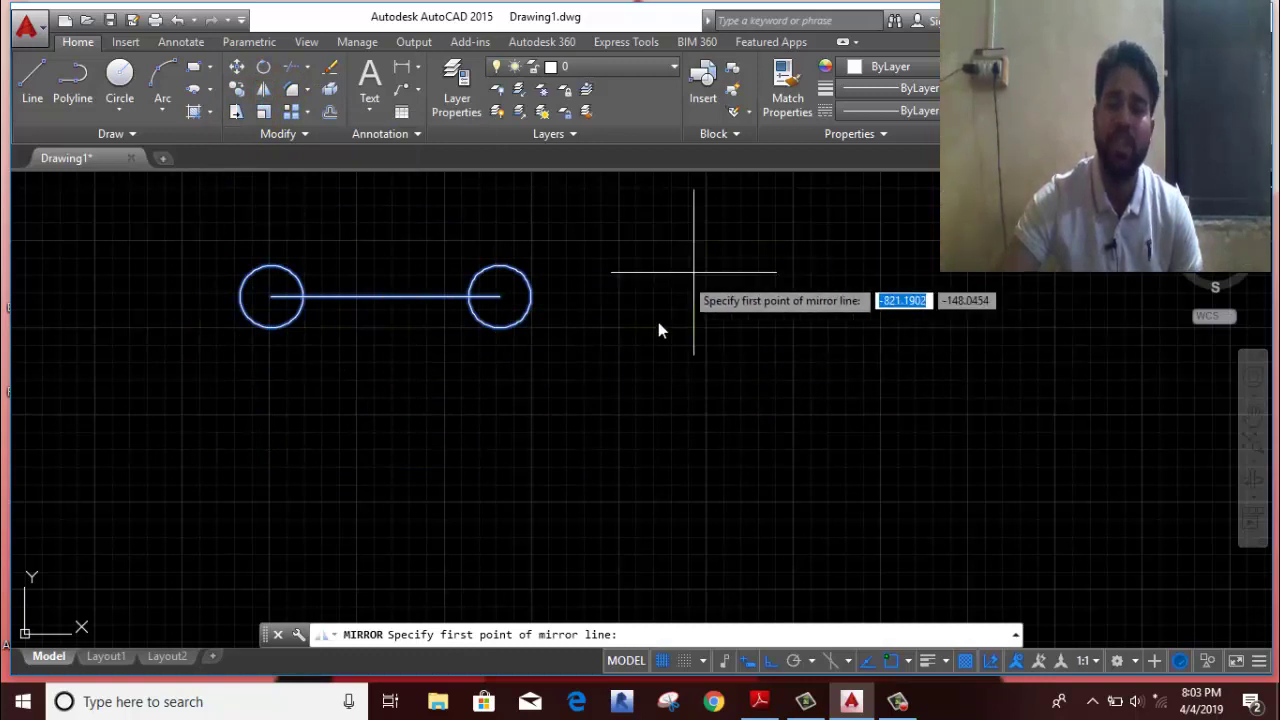
left_click(531, 296)
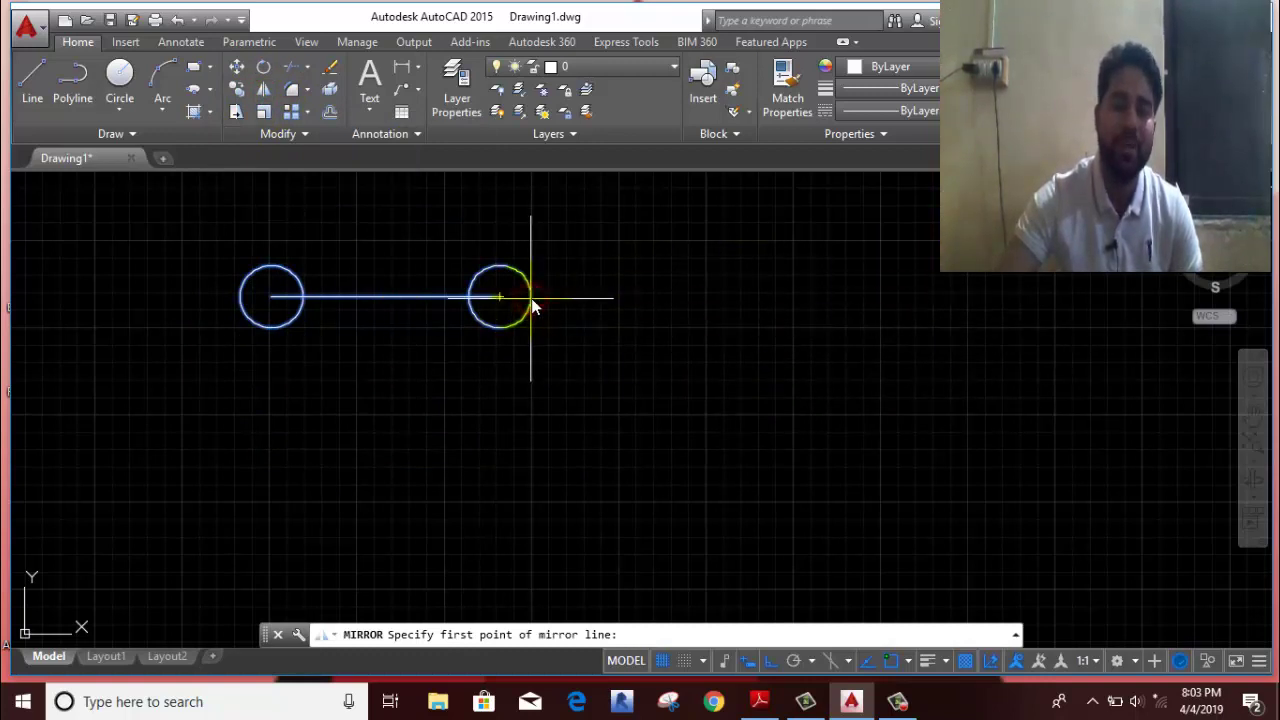
left_click(521, 516)
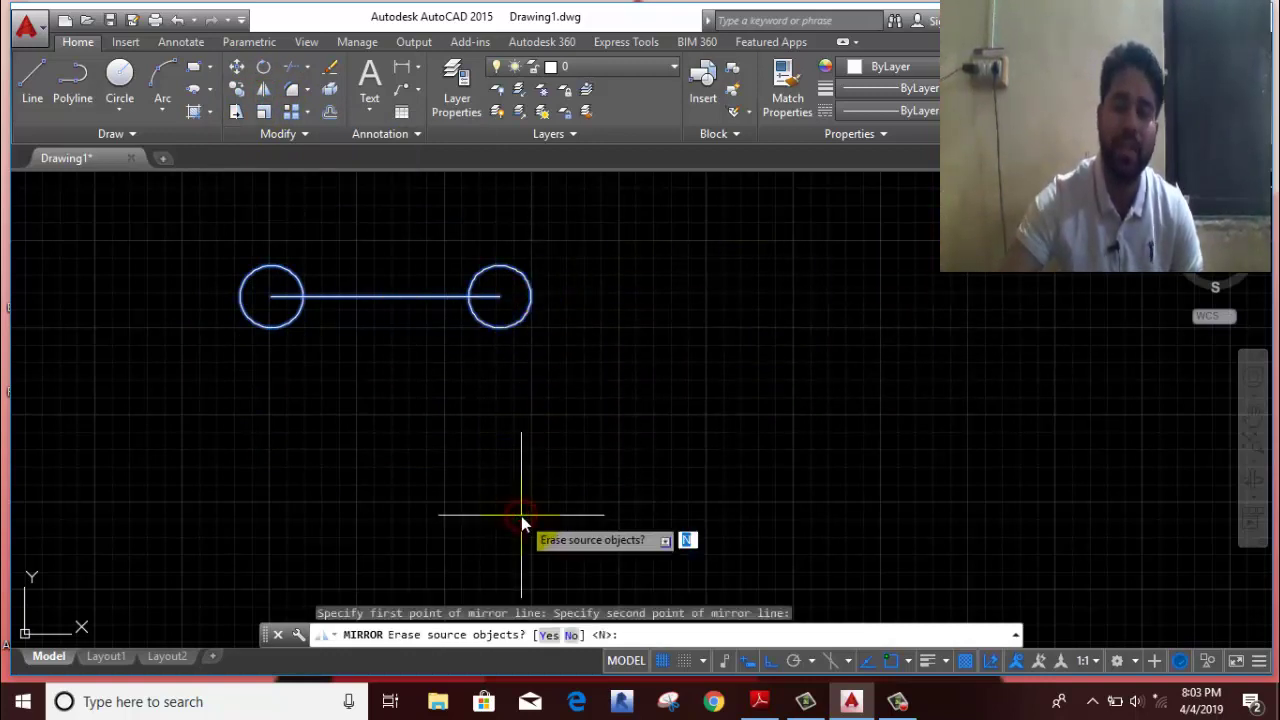
key("Return")
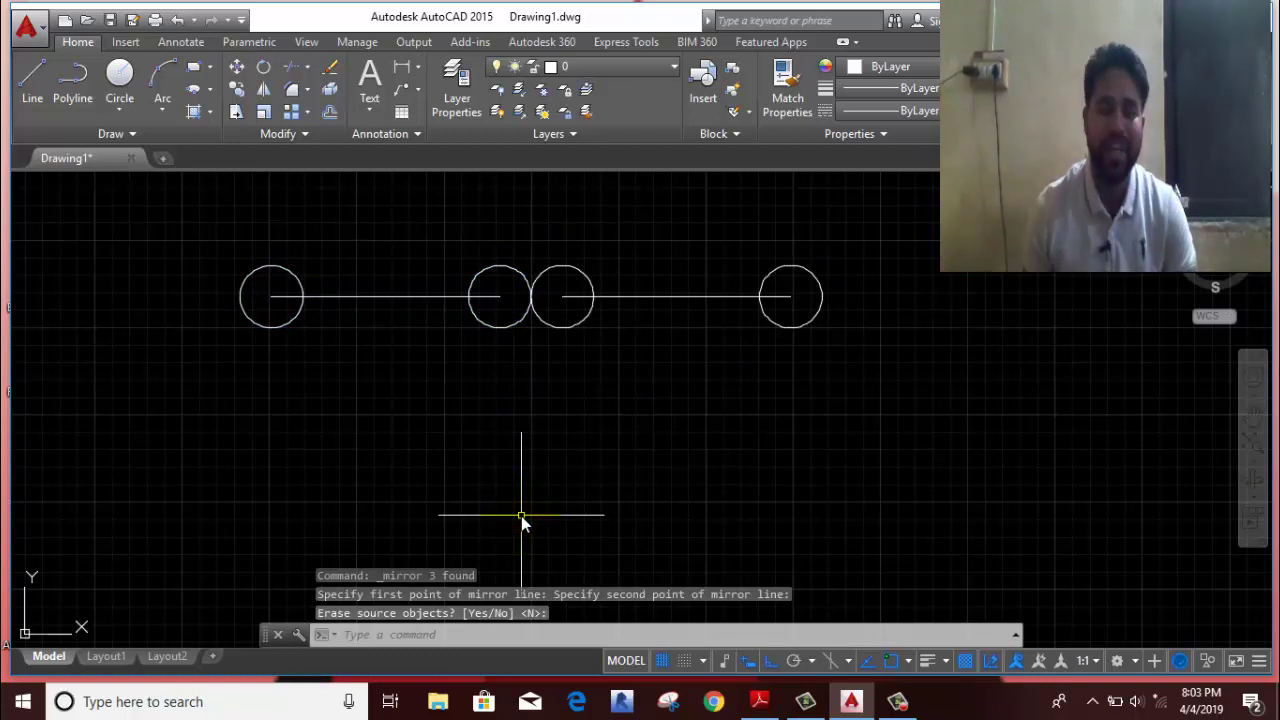
Step: Mirror both shapes downward about a horizontal line at the circles' bottom
left_click(888, 250)
left_click(176, 318)
left_click(262, 89)
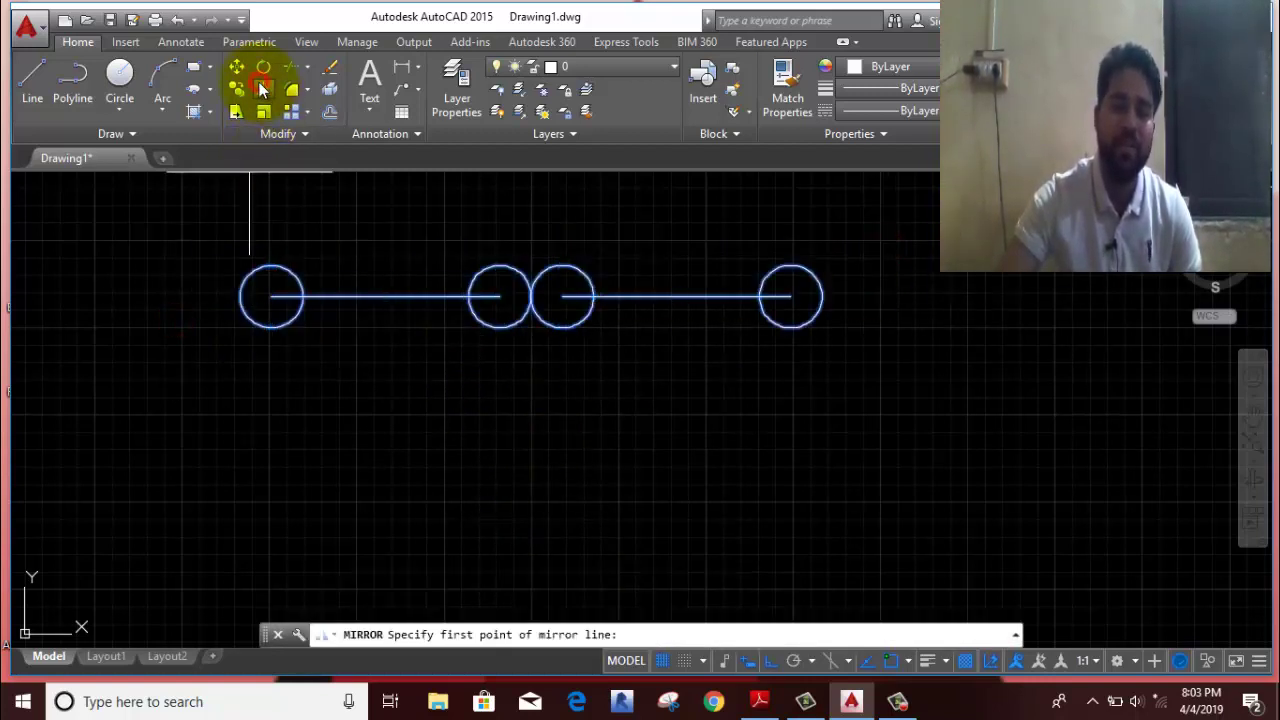
left_click(789, 333)
left_click(966, 341)
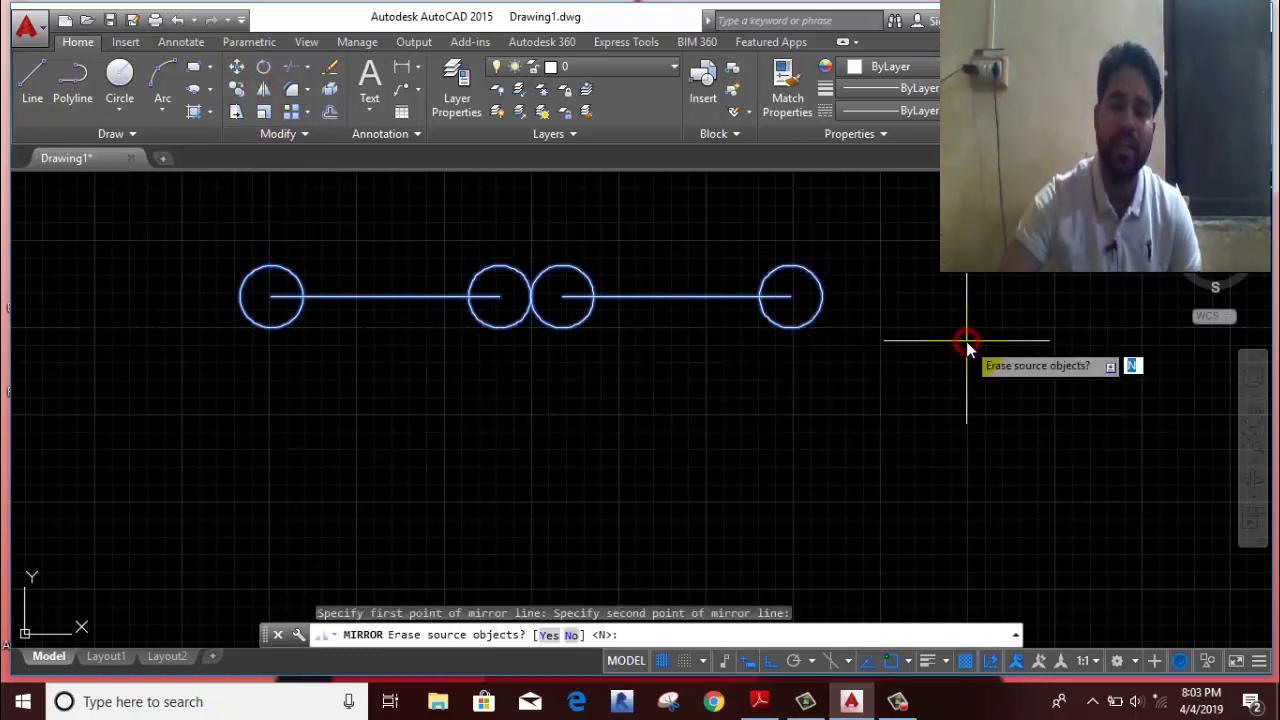
key("Return")
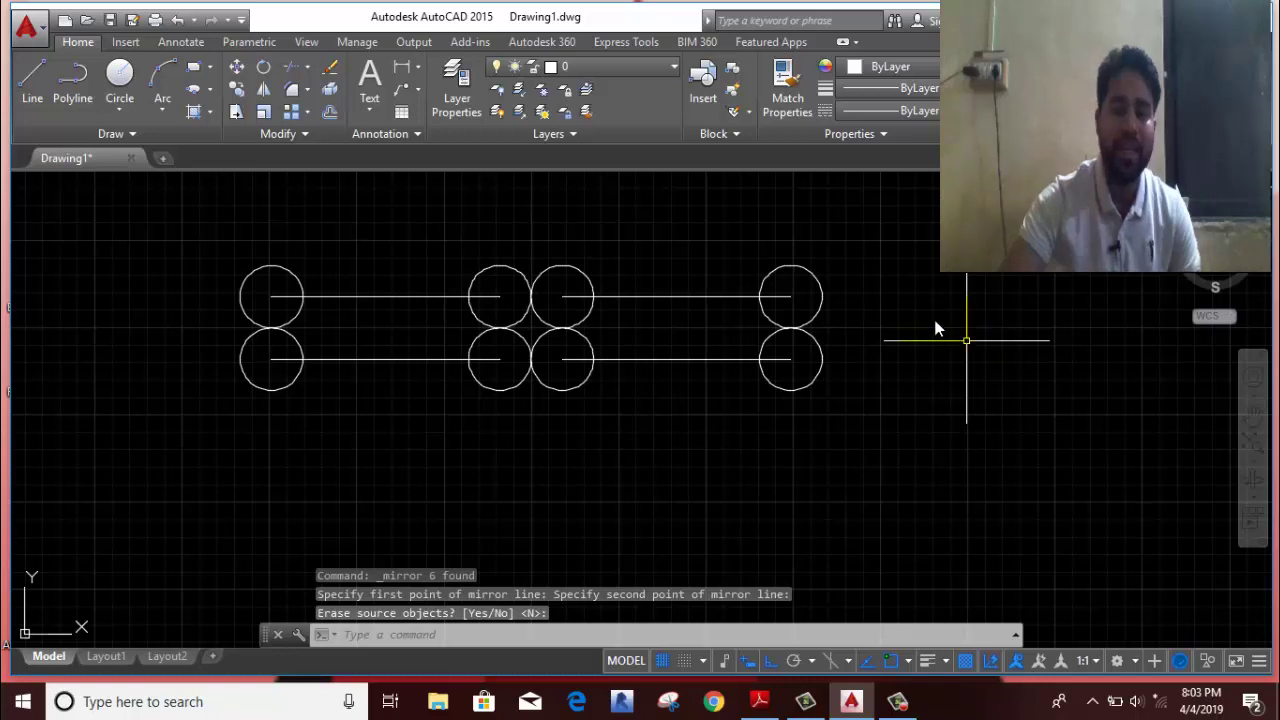
Step: Mirror all shapes downward again to make four rows of two
left_click(979, 233)
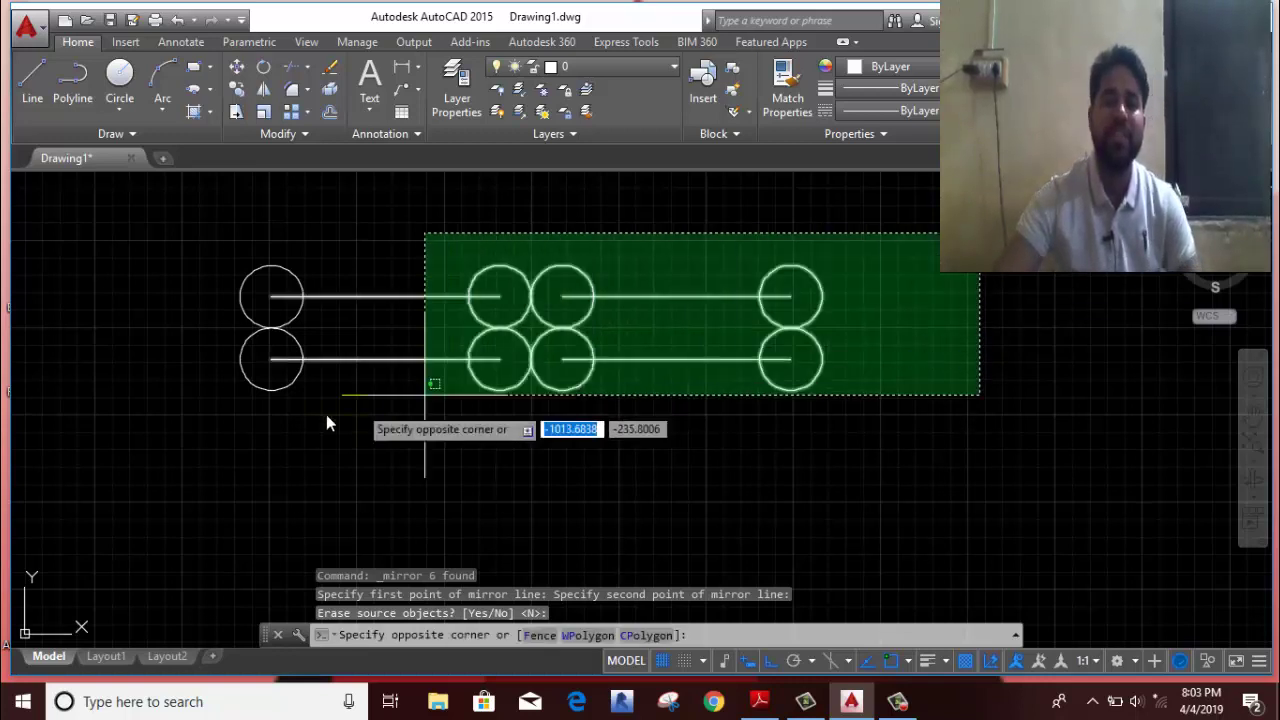
left_click(163, 428)
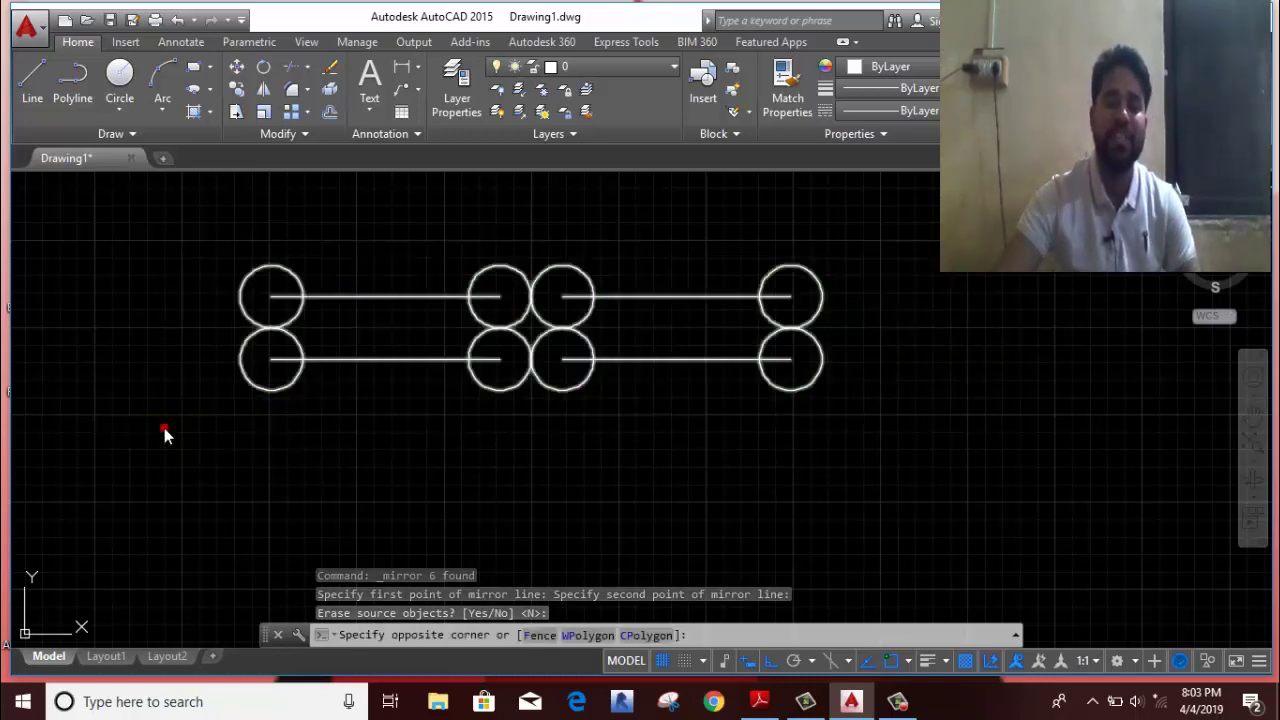
left_click(263, 90)
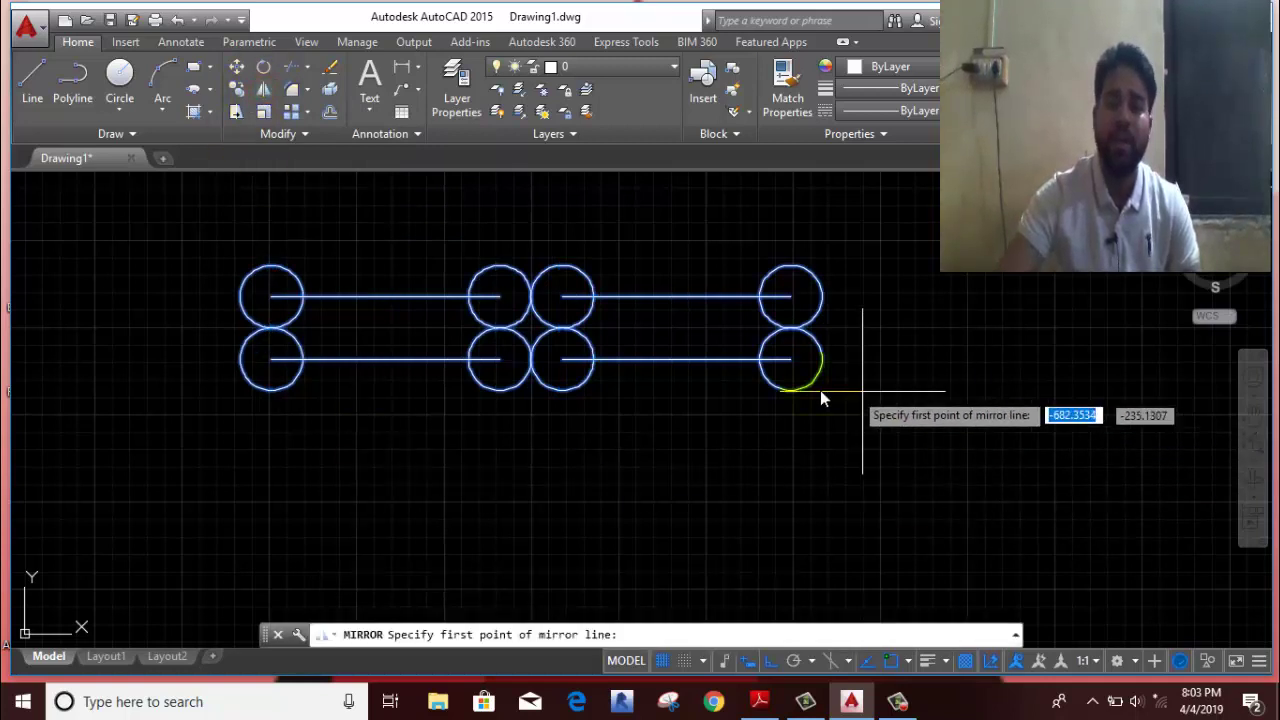
left_click(791, 391)
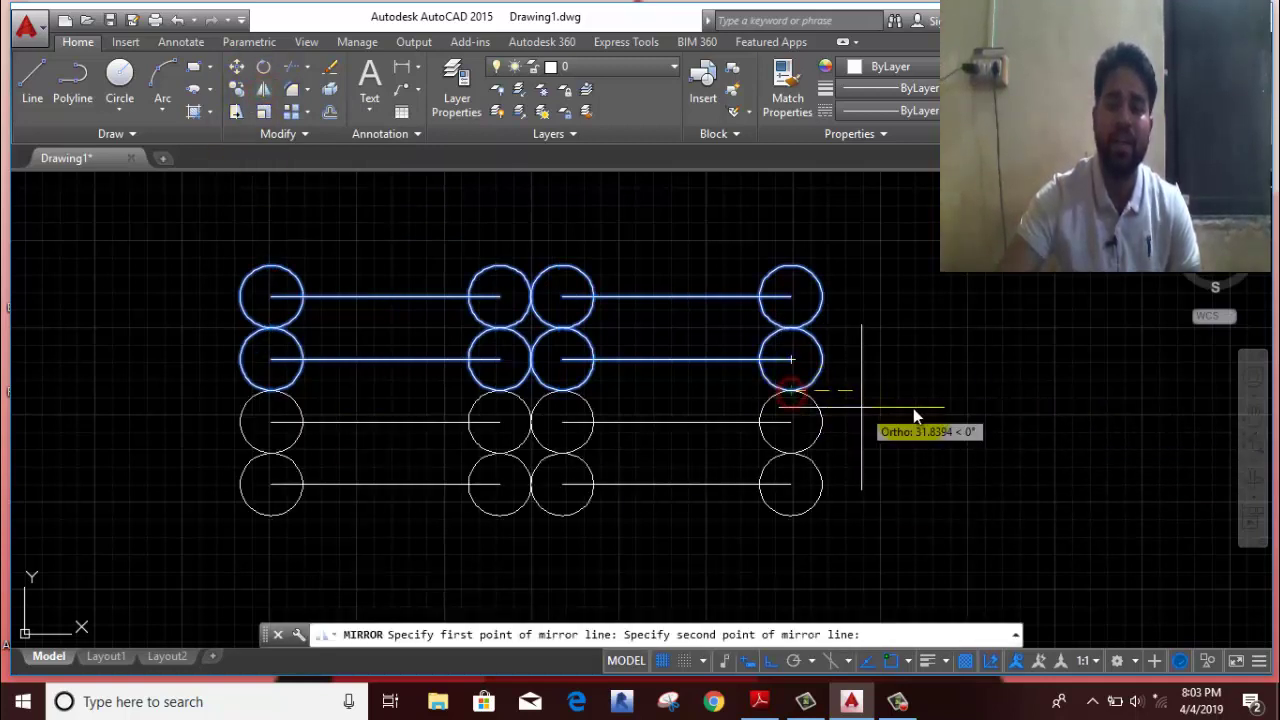
left_click(1064, 390)
key("Return")
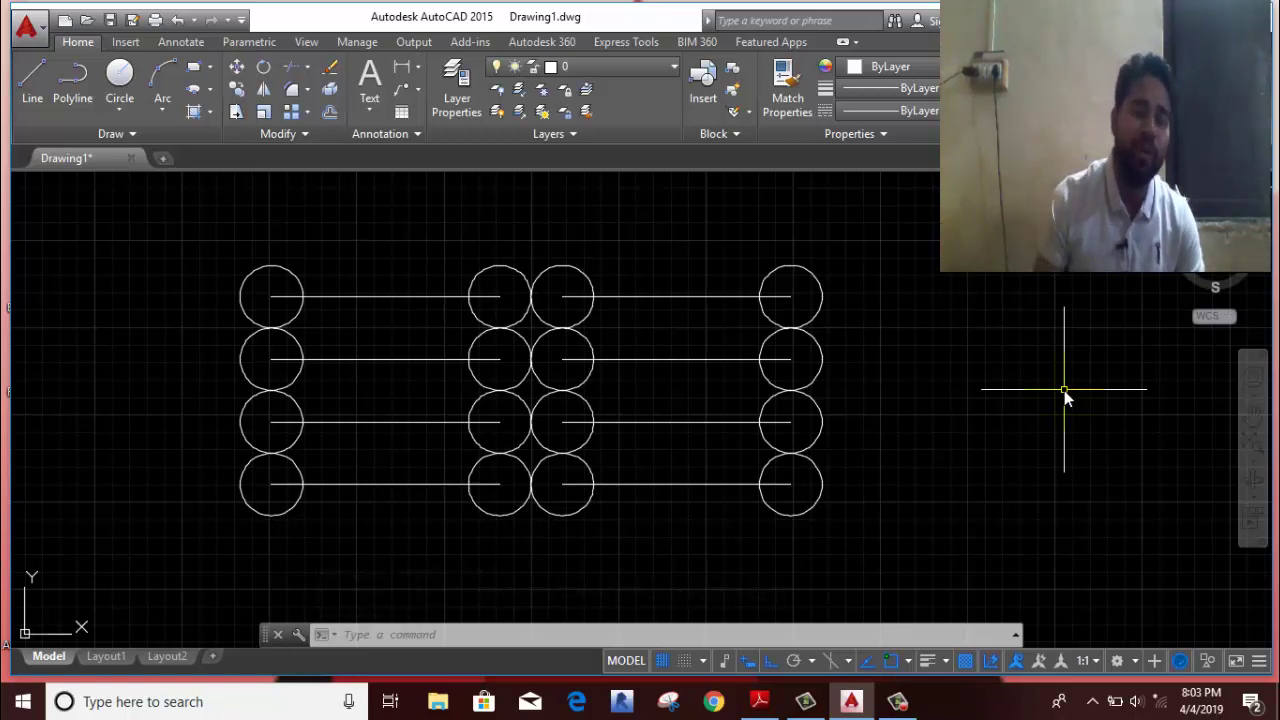
Step: Zoom out, window-select all 33 circle-and-line objects and erase them
middle_click_drag(703, 330, 3, 318)
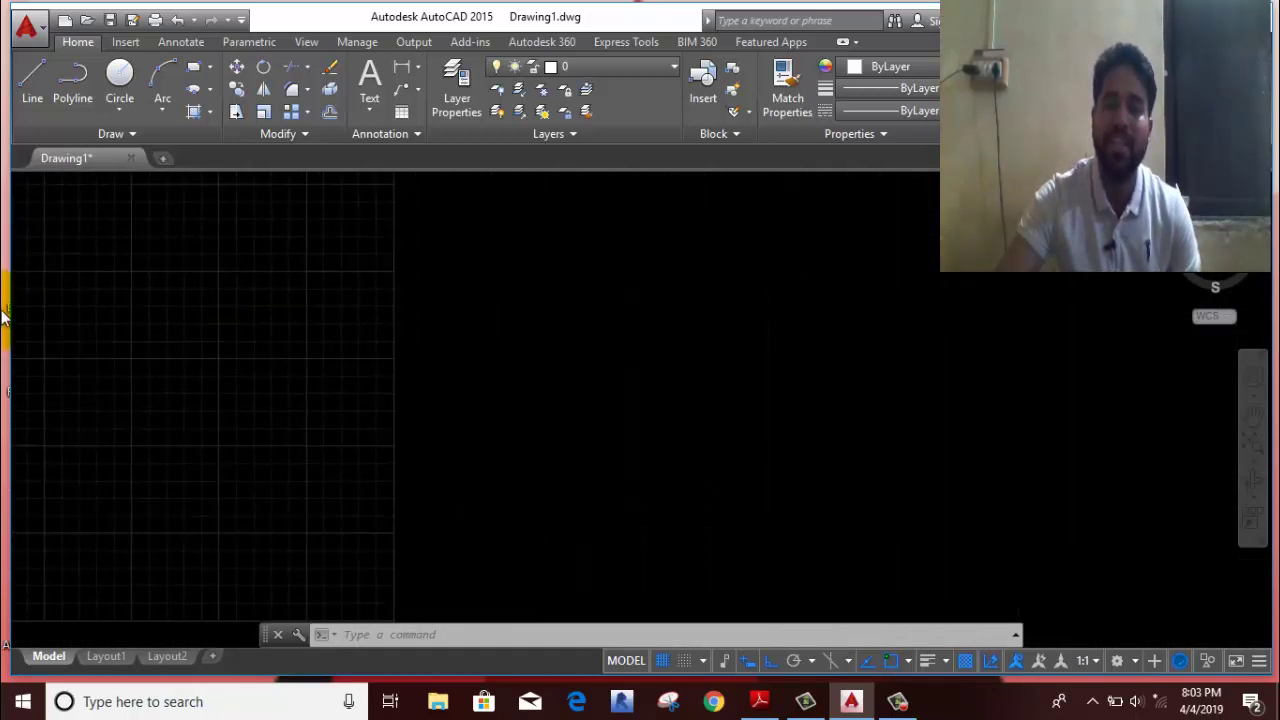
scroll(360, 350, "down", 2)
scroll(360, 357, "down", 1)
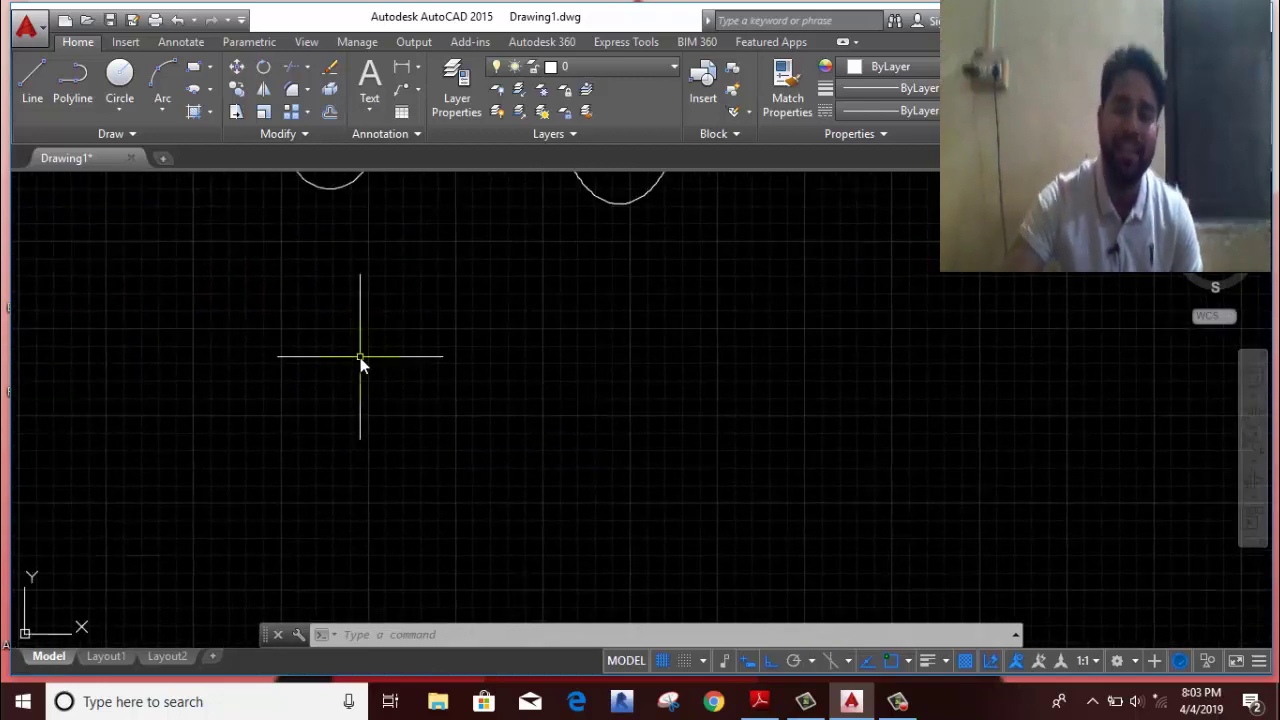
scroll(360, 357, "down", 3)
left_click(717, 203)
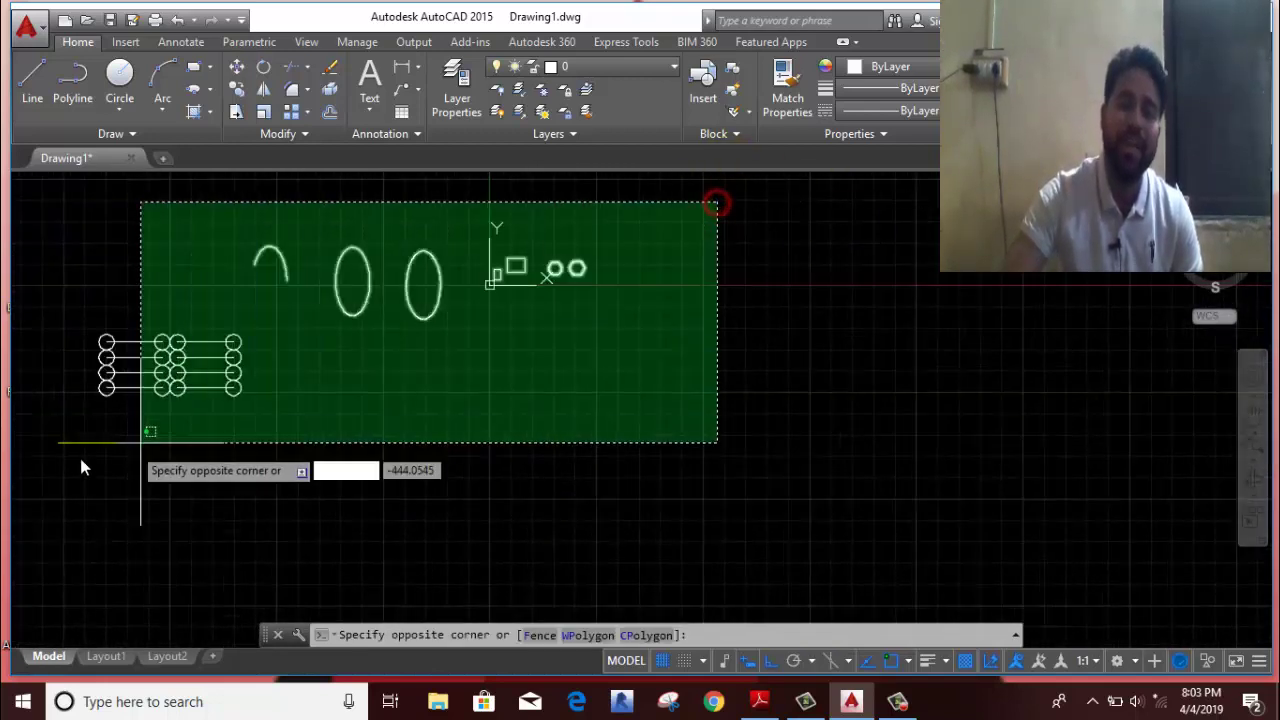
left_click(32, 455)
right_click(85, 258)
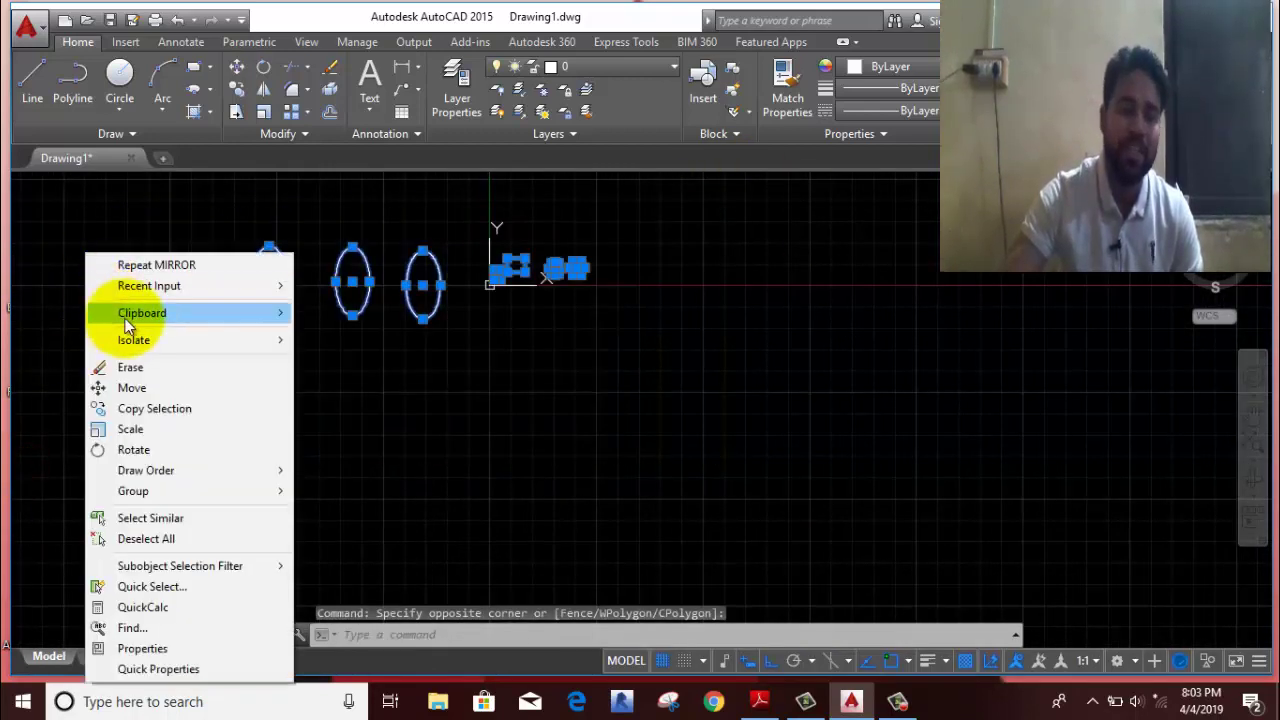
left_click(144, 366)
middle_click_drag(508, 334, 126, 611)
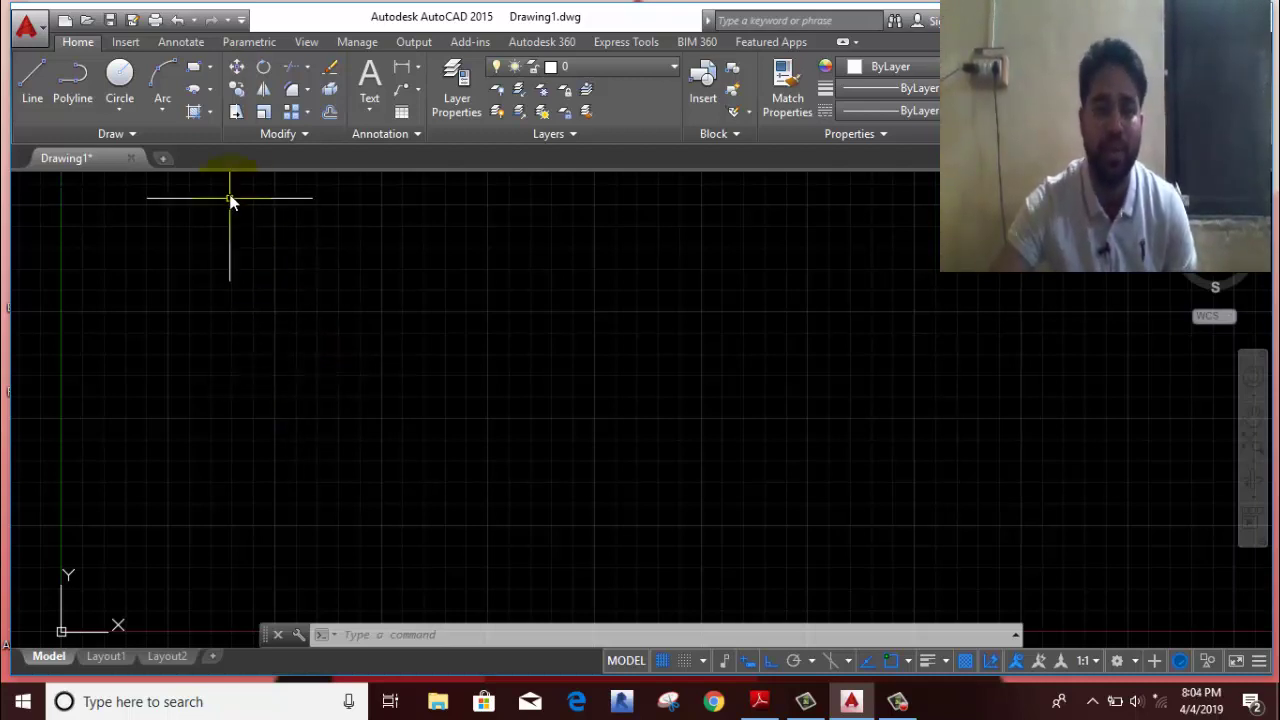
Step: Draw a small upright rectangle near the upper left of the drawing
left_click(210, 66)
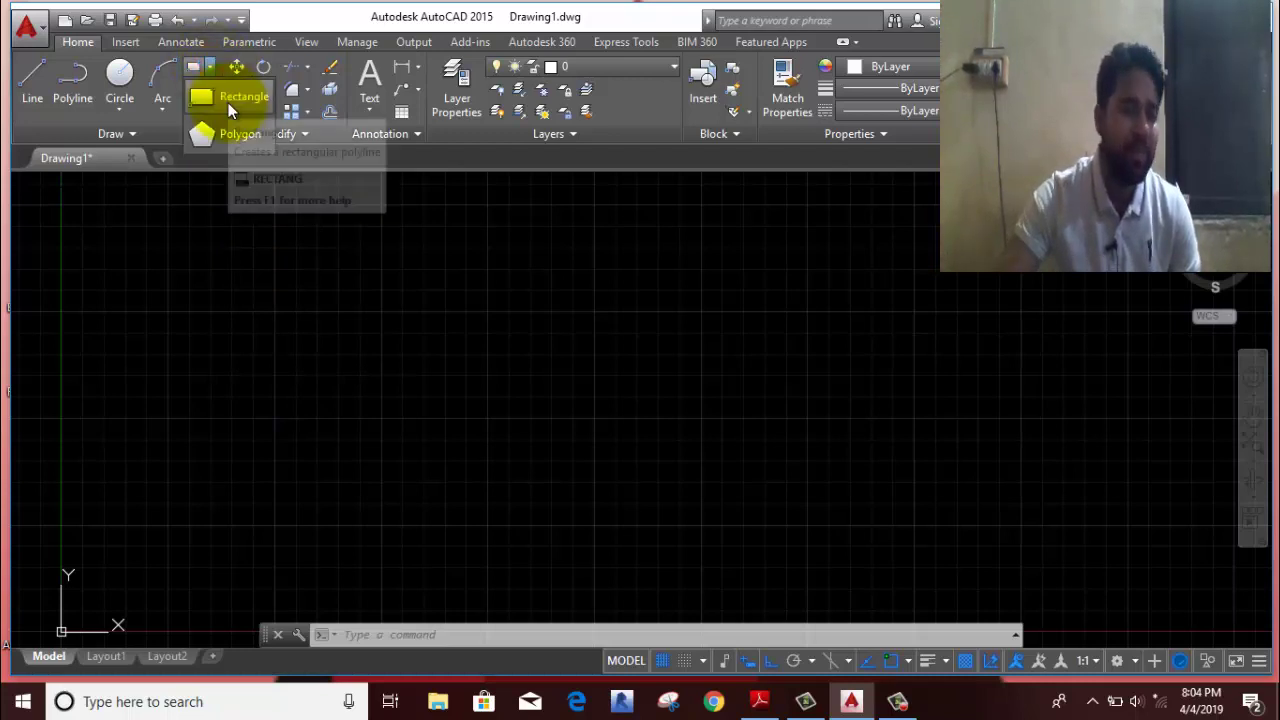
left_click(231, 100)
left_click(229, 237)
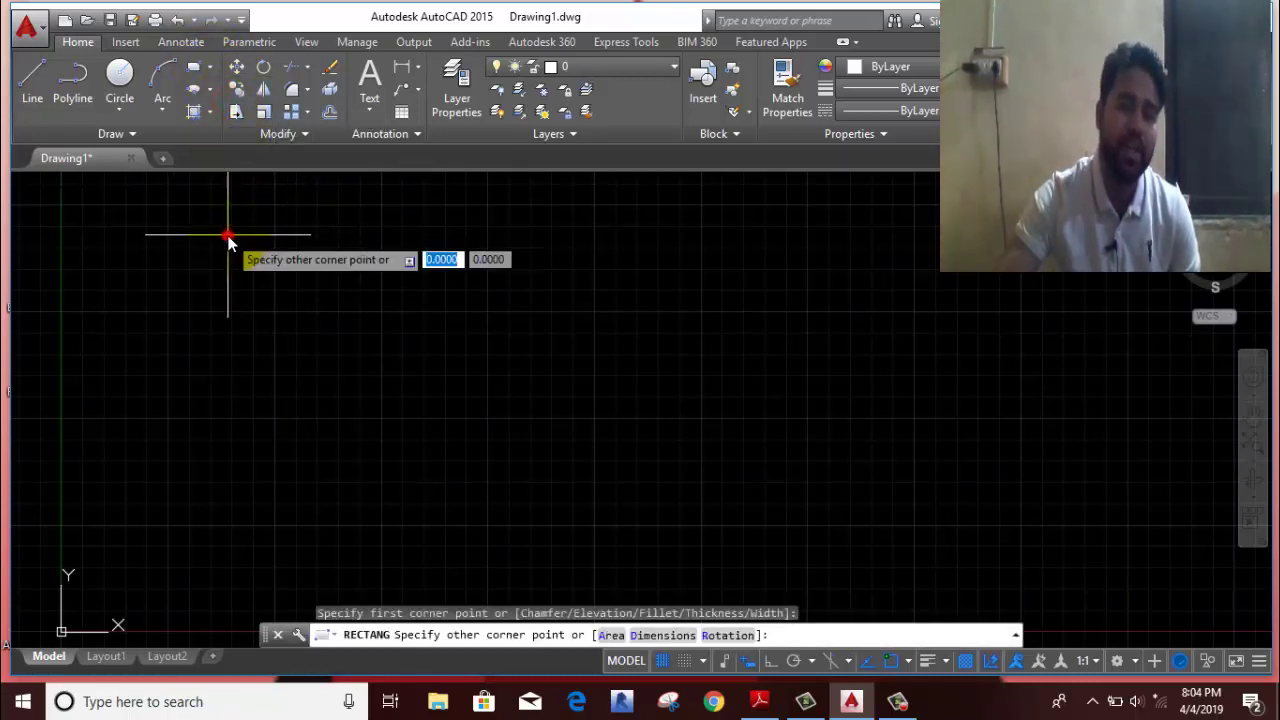
left_click(263, 283)
scroll(236, 219, "up", 4)
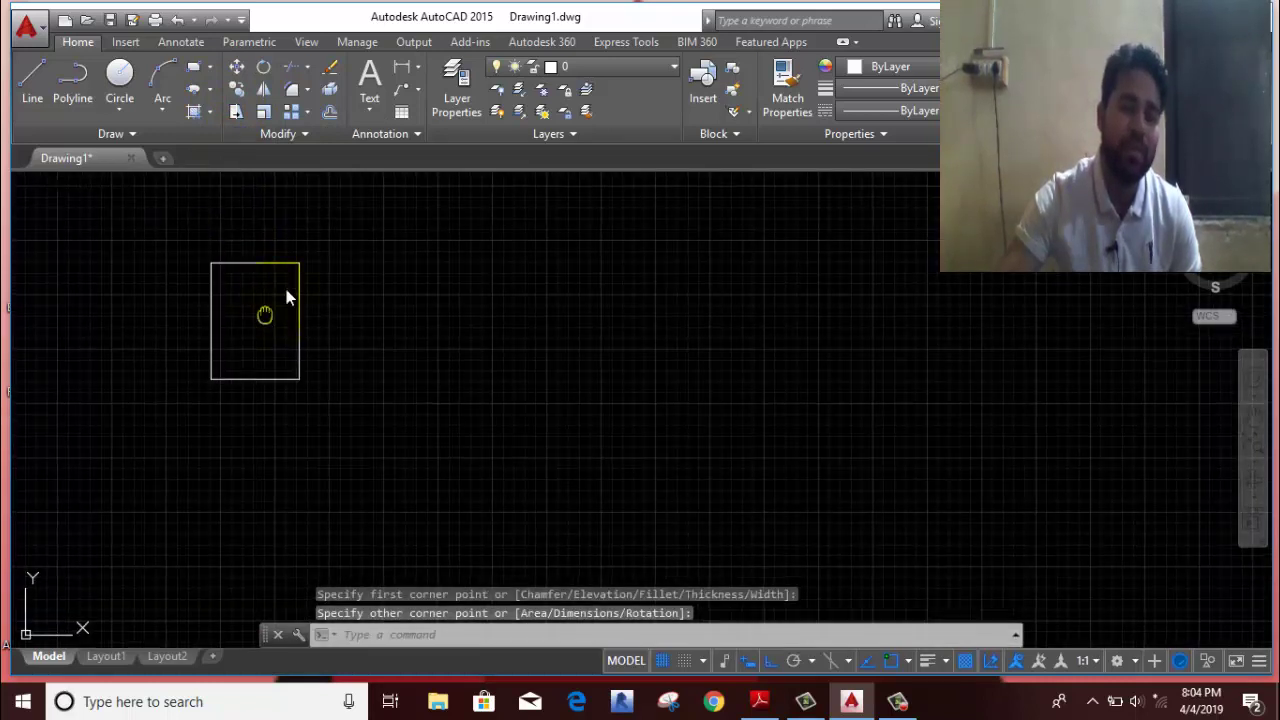
middle_click_drag(264, 321, 300, 277)
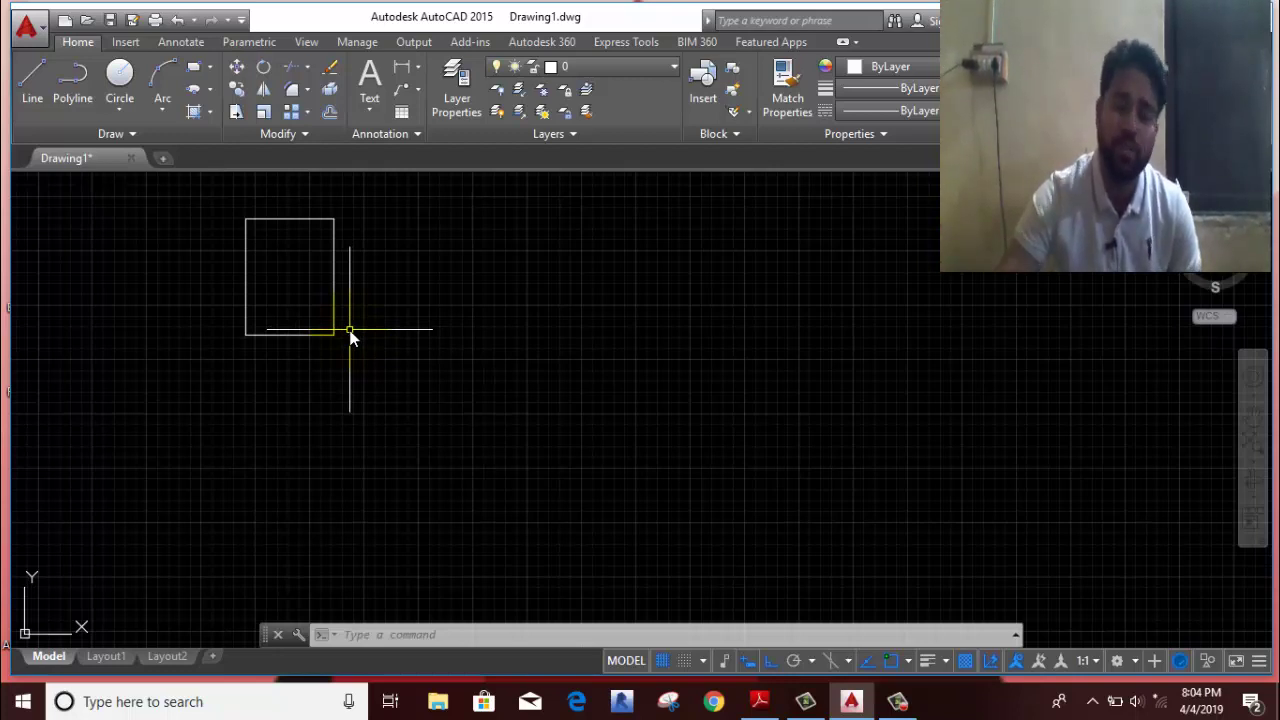
Step: Window-select the rectangle and show the Array type list
left_click(364, 321)
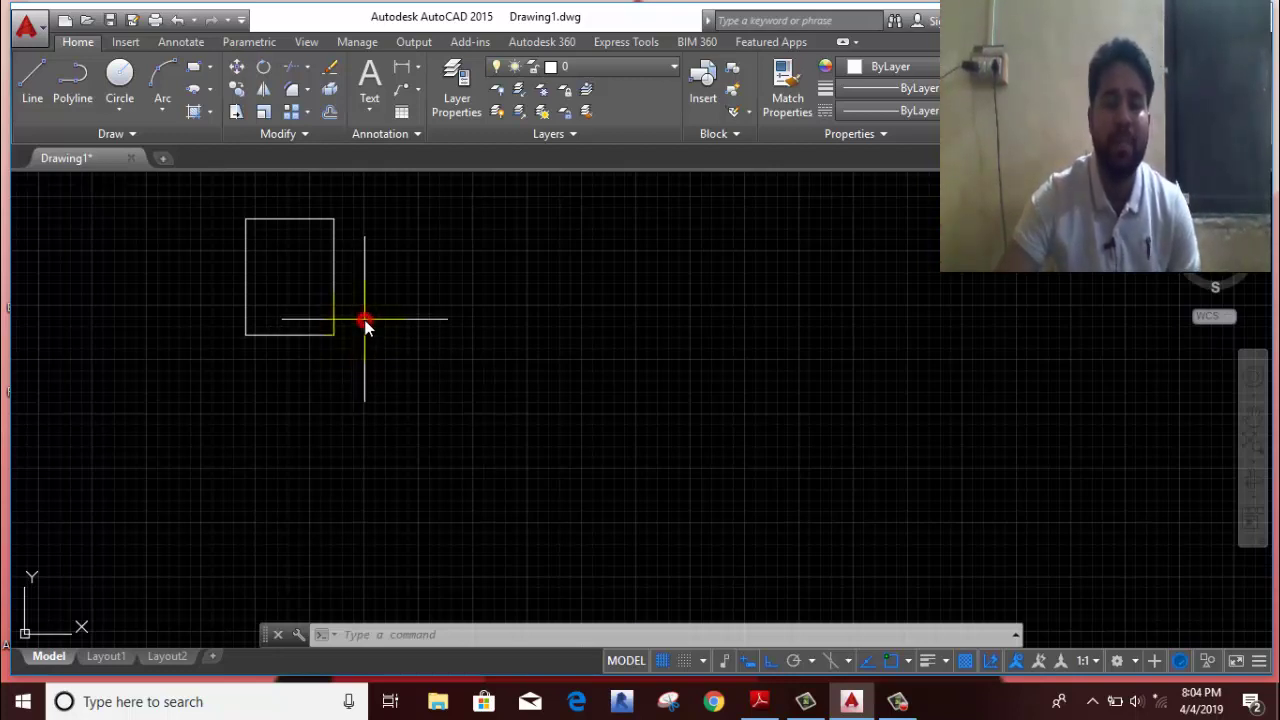
left_click(168, 388)
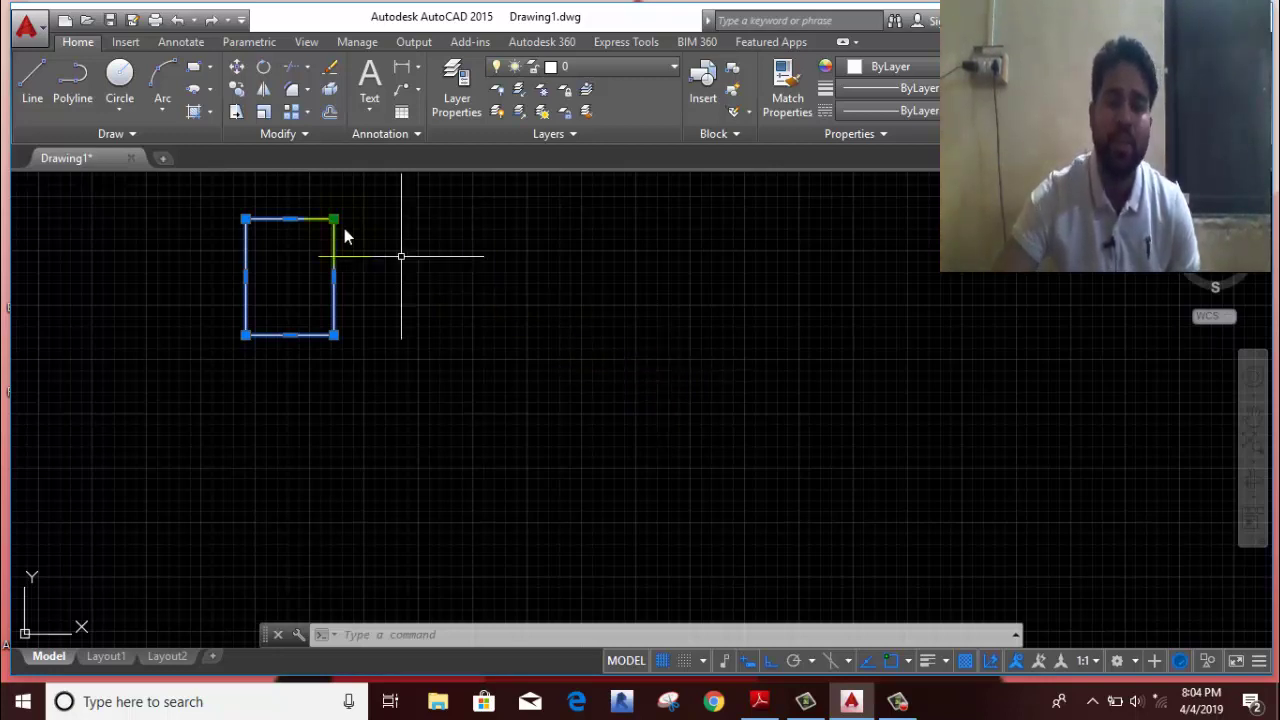
left_click(307, 113)
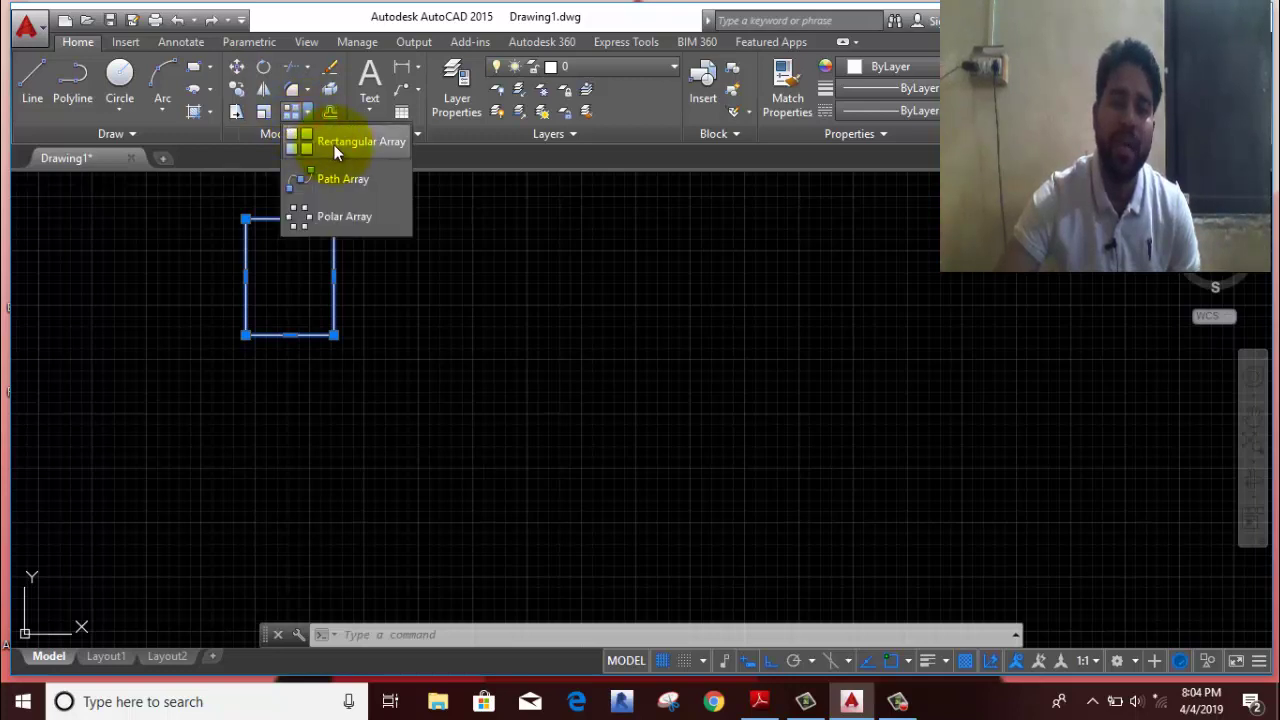
Step: Make a rectangular array of the rectangle with 10 columns and 10 rows
left_click(334, 148)
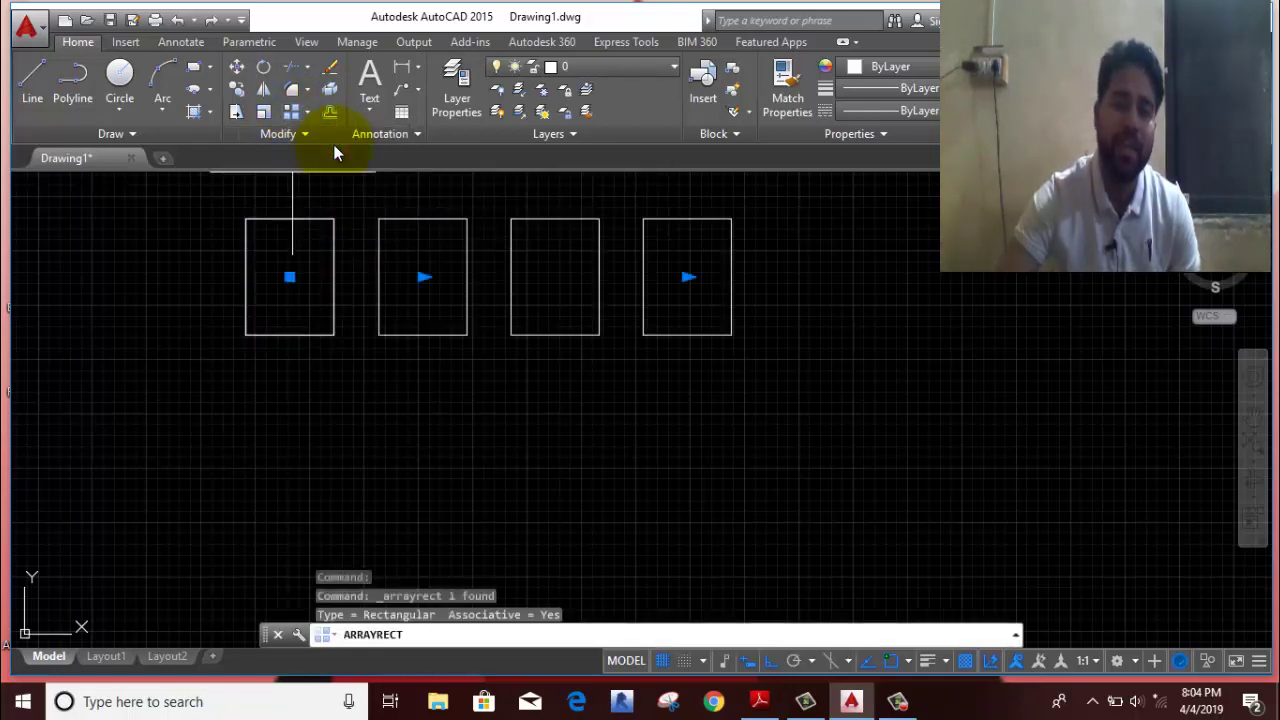
scroll(399, 409, "down", 2)
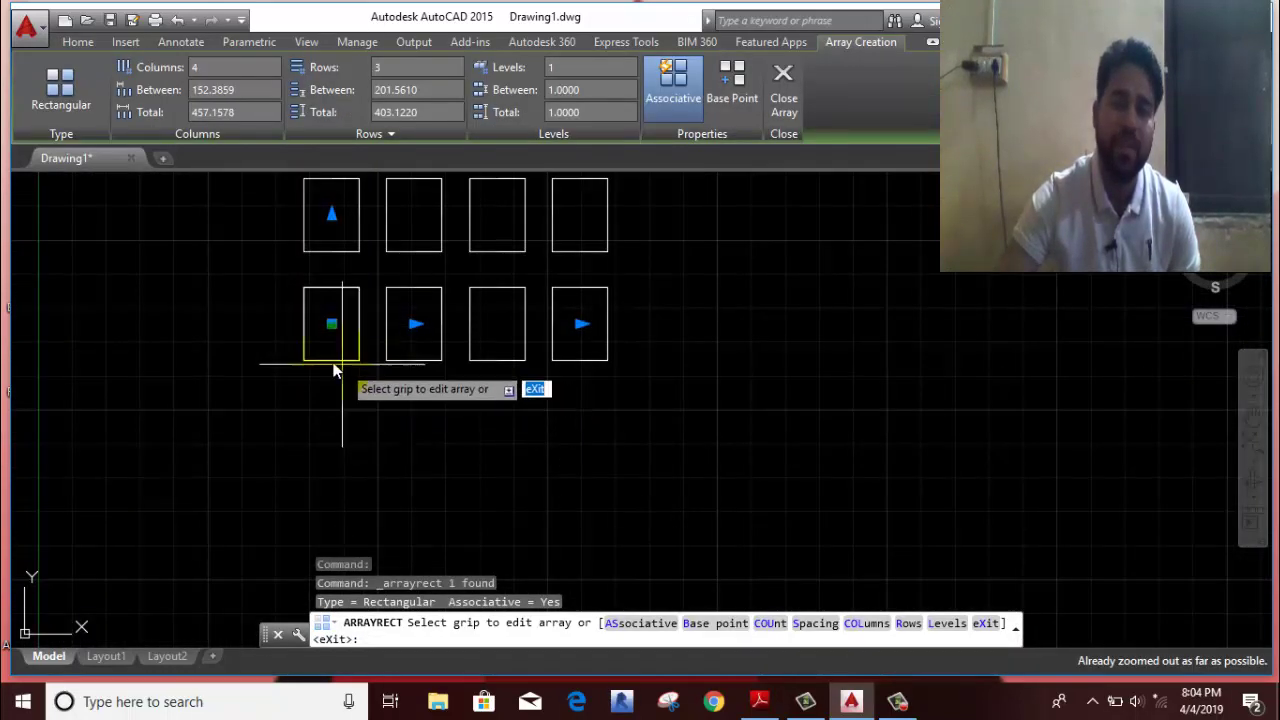
middle_click_drag(337, 404, 332, 467)
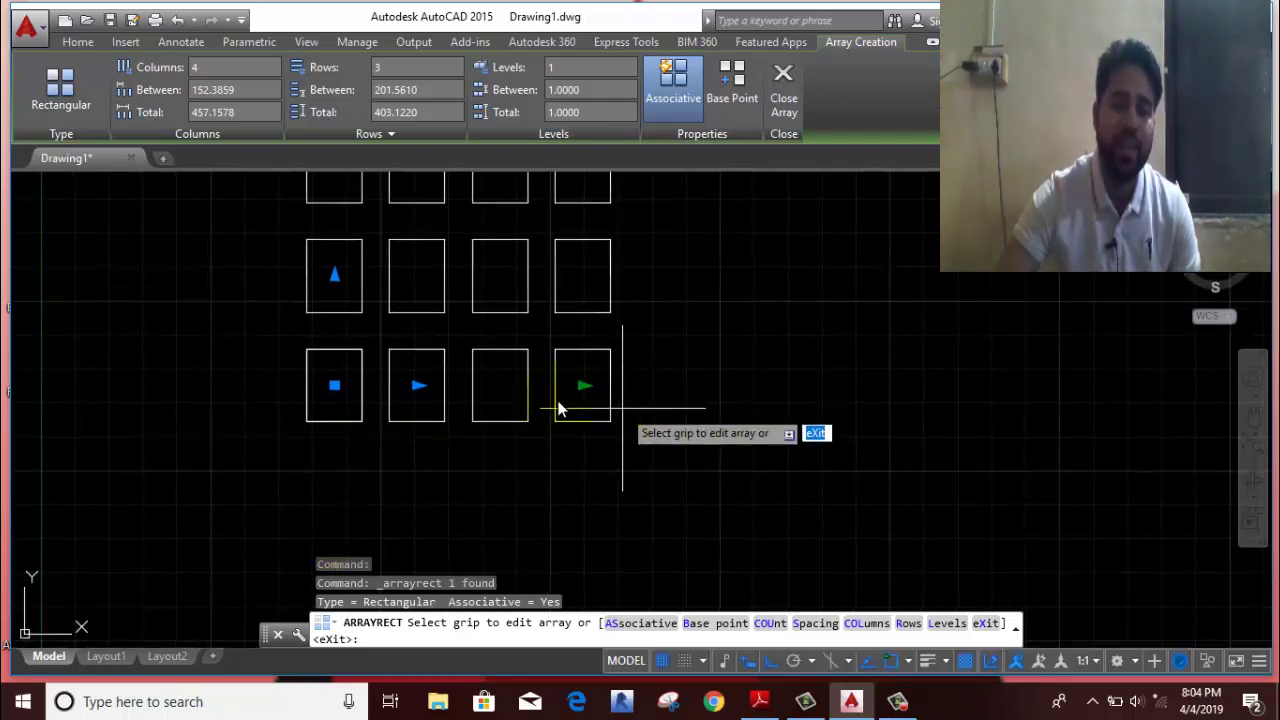
left_click(213, 89)
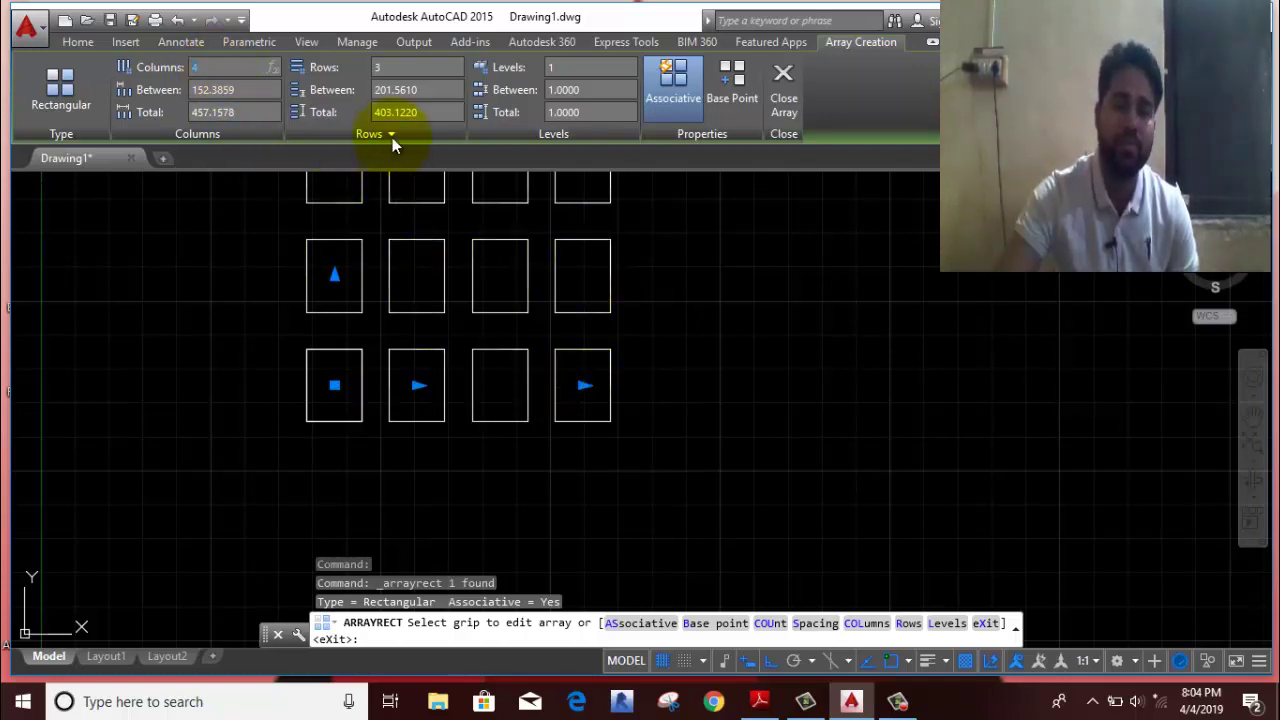
left_click(395, 66)
scroll(368, 334, "down", 1)
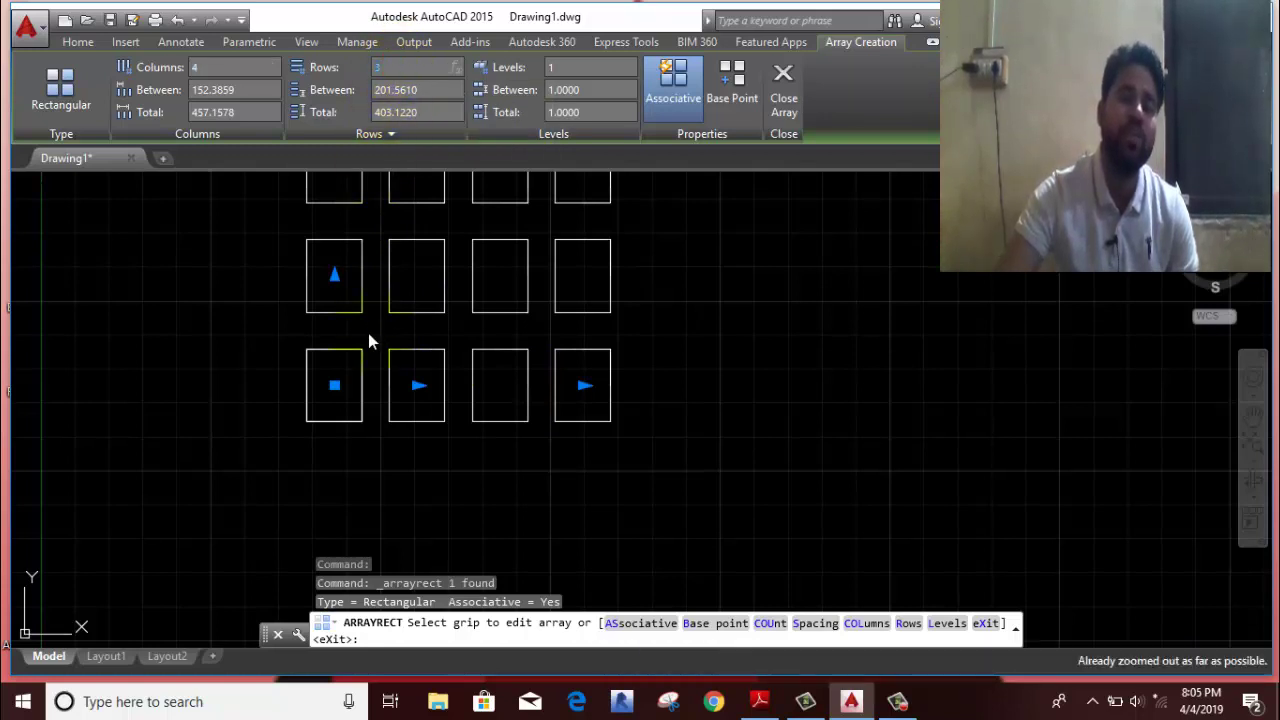
left_click(208, 68)
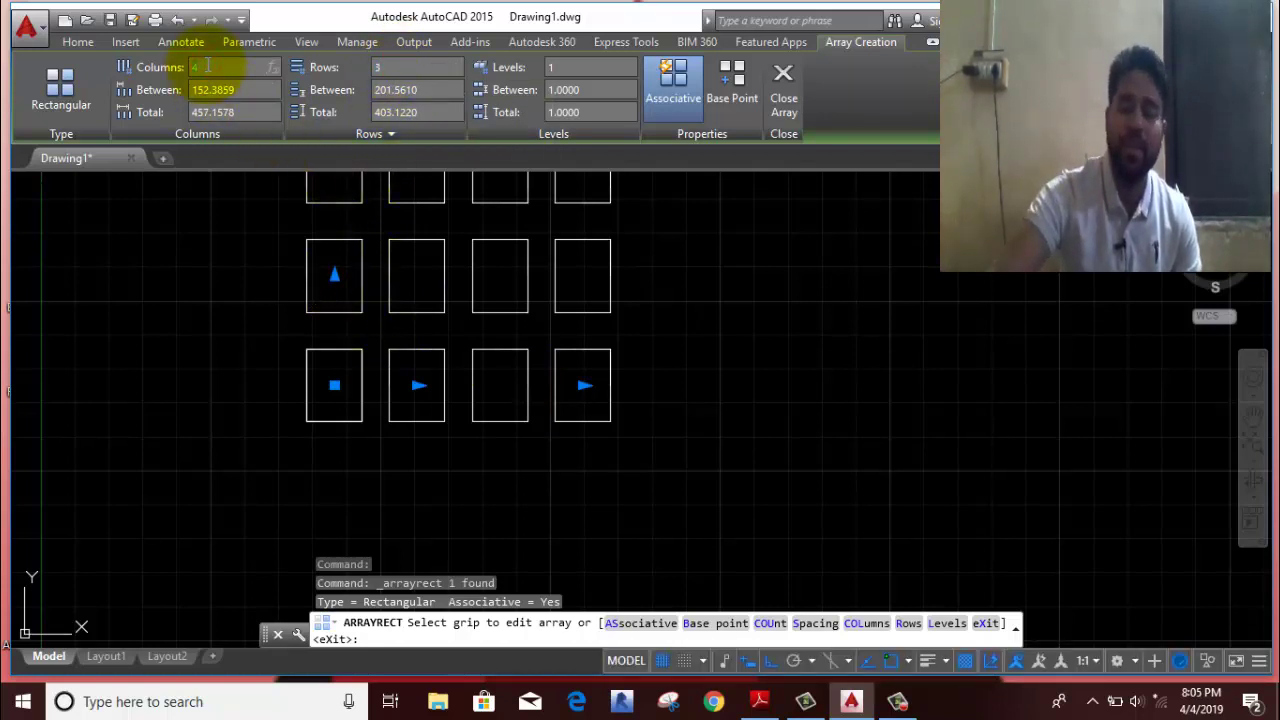
type("10")
key("Return")
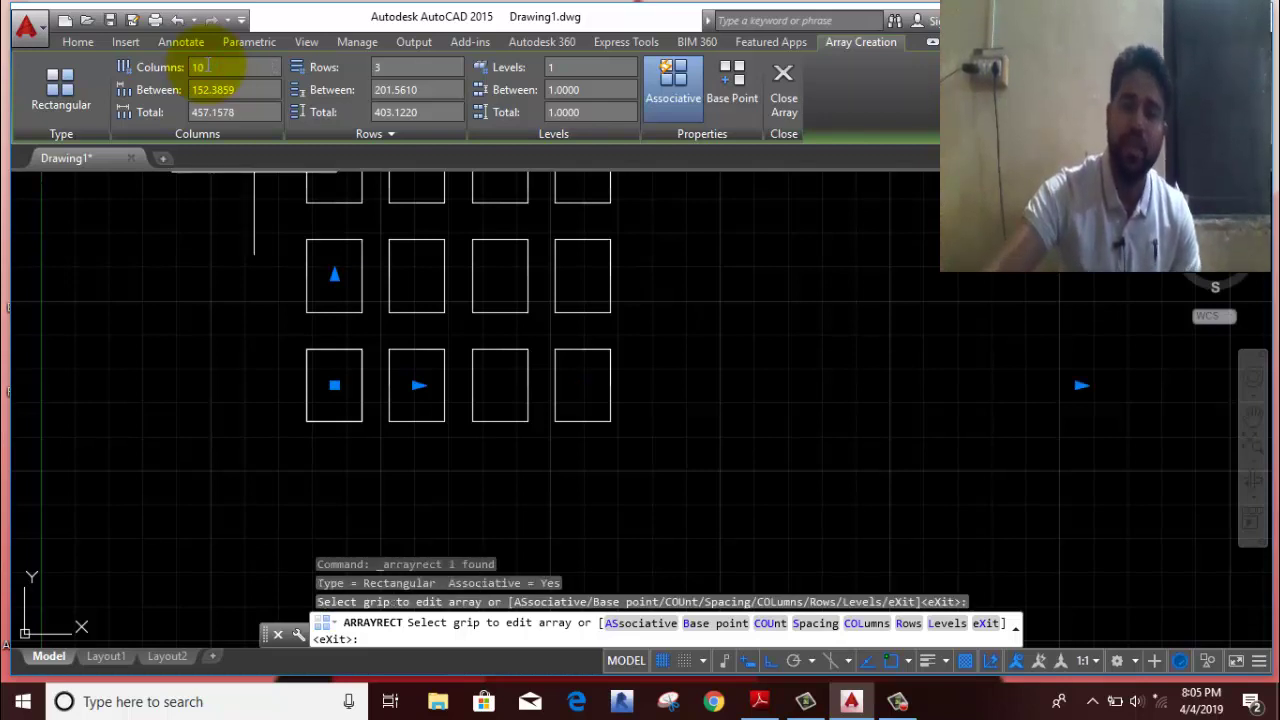
left_click(397, 70)
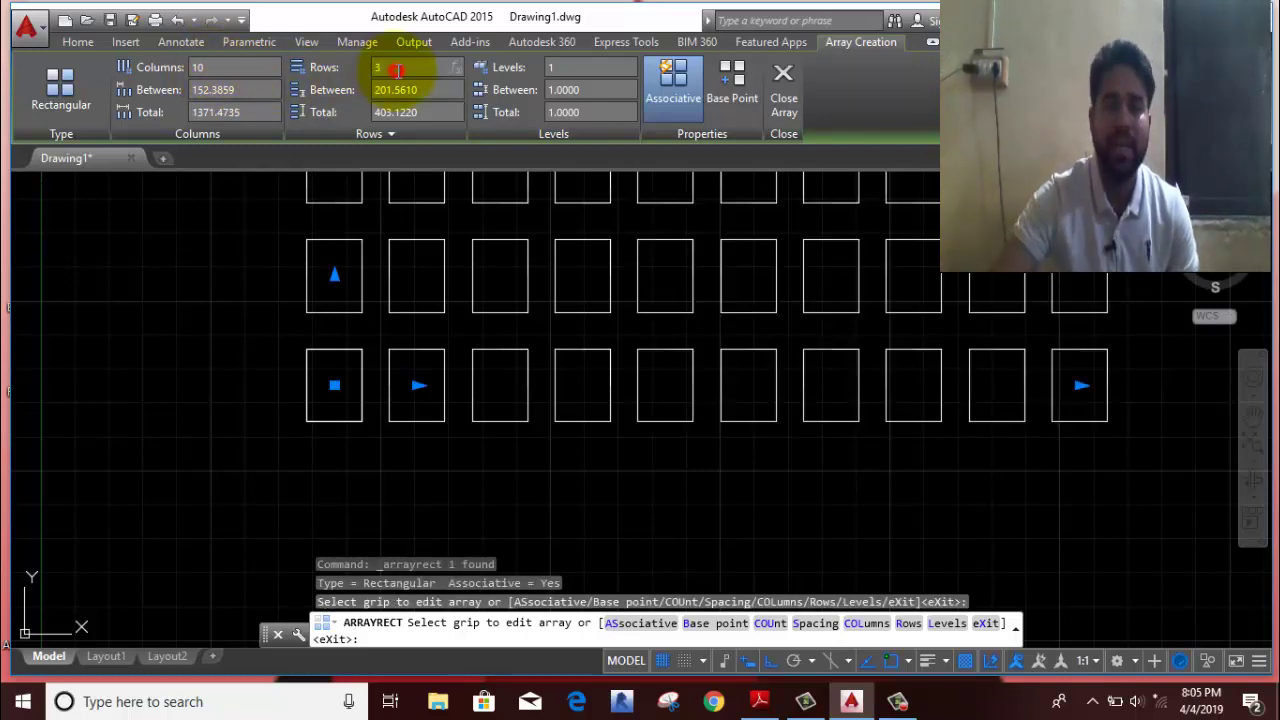
middle_click_drag(466, 325, 447, 325)
type("10")
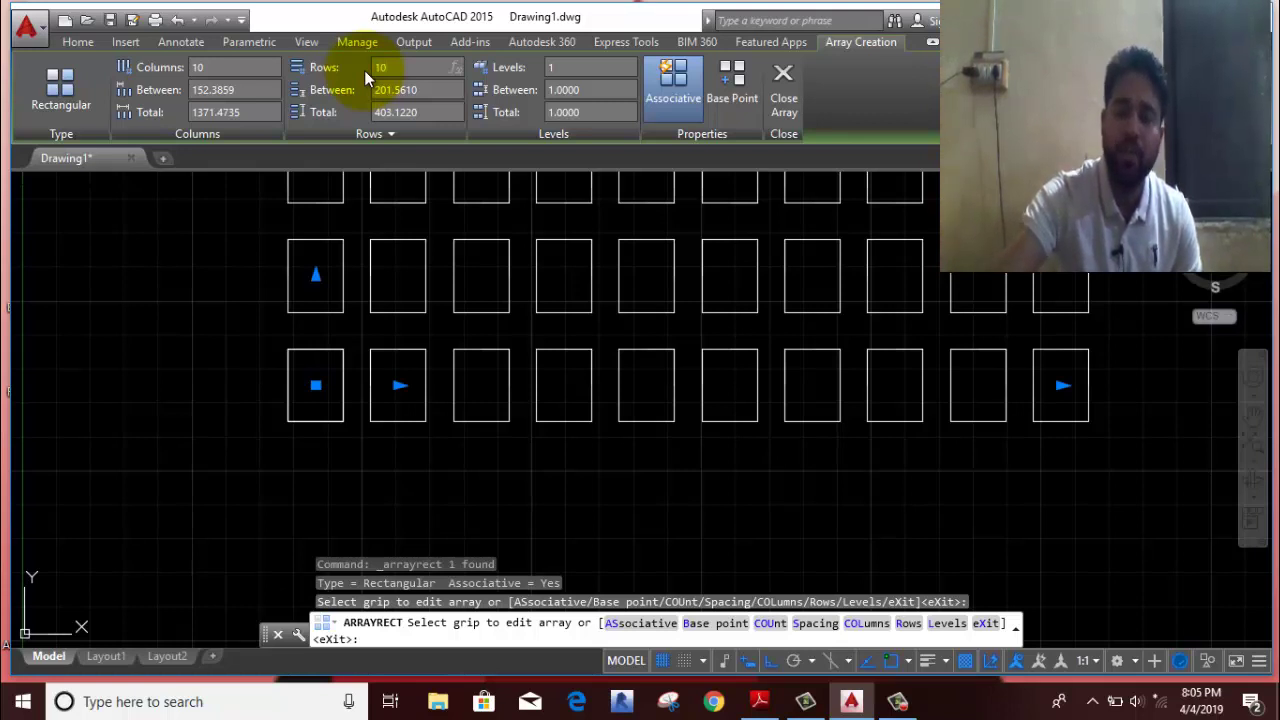
key("Return")
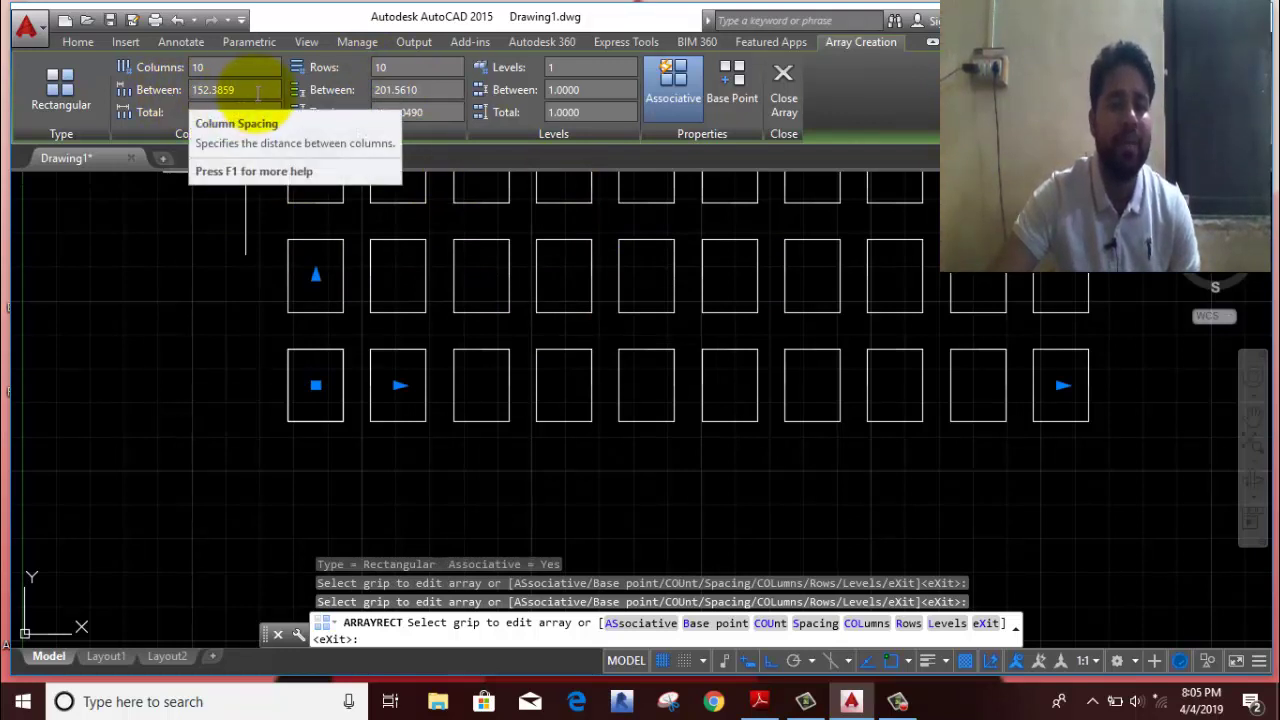
Step: Set the array's column spacing to 135 and row spacing to 150
left_click(190, 92)
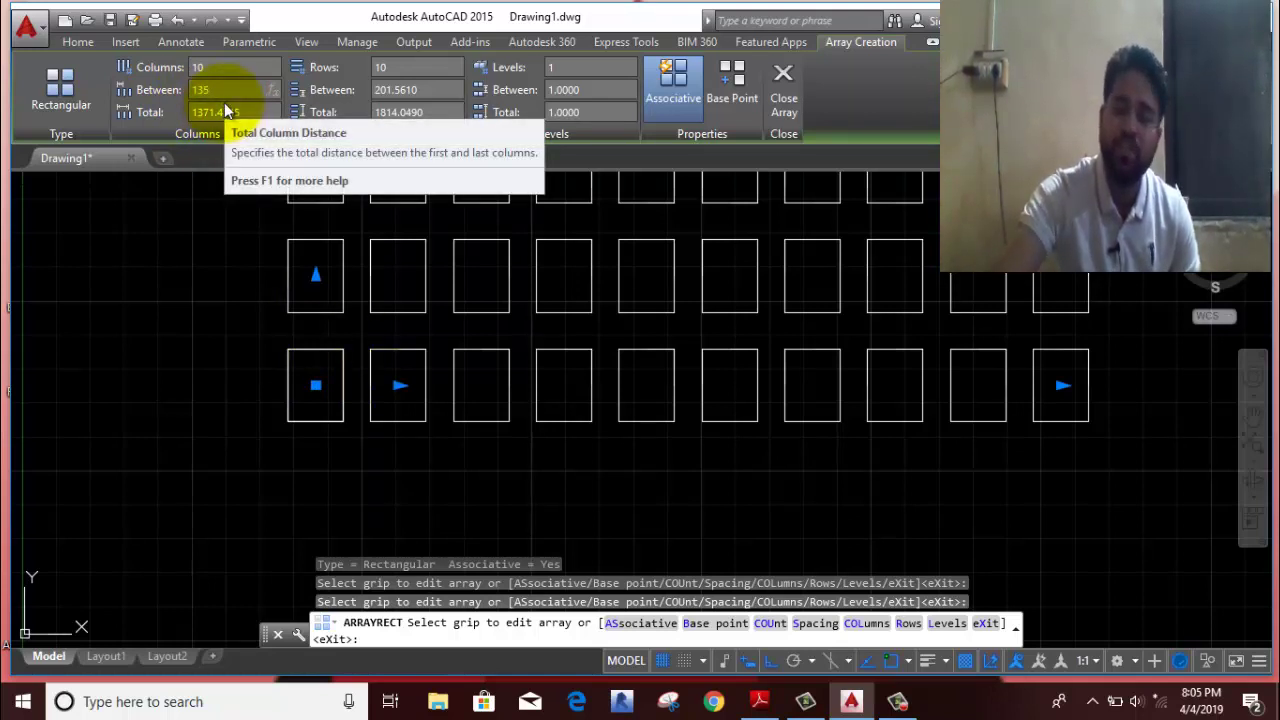
key("Return")
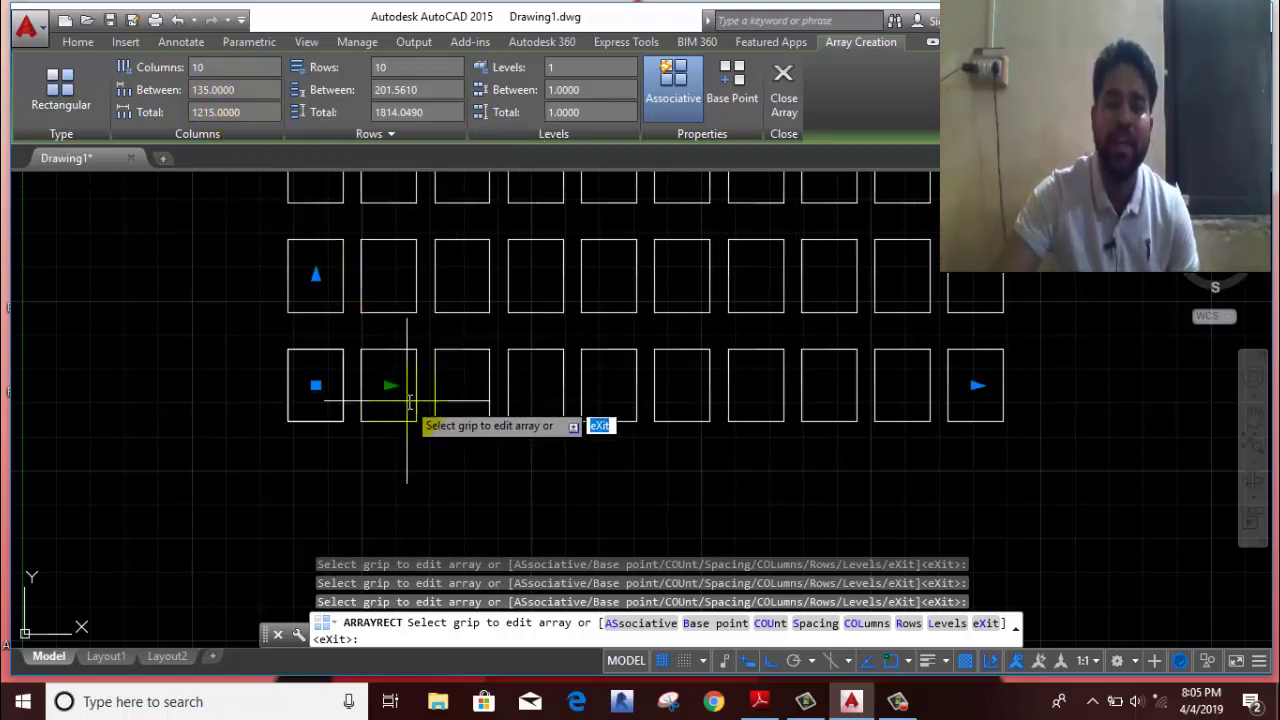
scroll(331, 423, "up", 4)
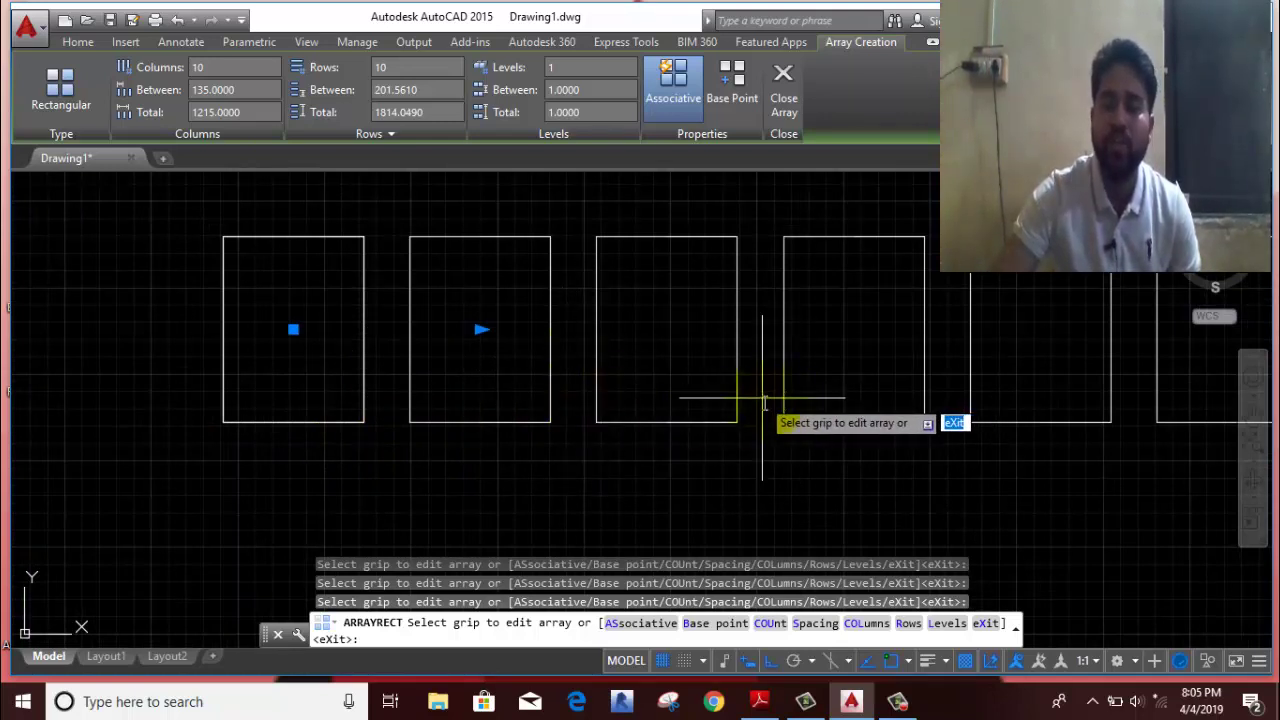
scroll(740, 400, "down", 3)
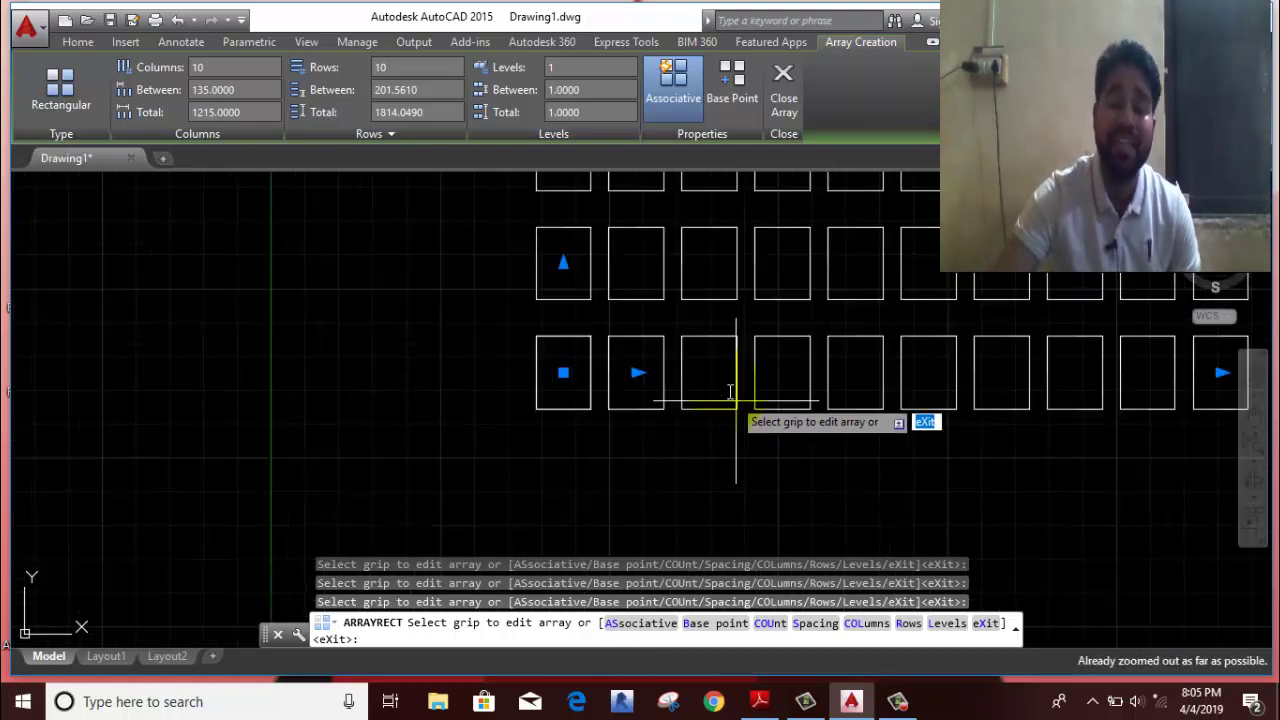
middle_click_drag(742, 326, 606, 434)
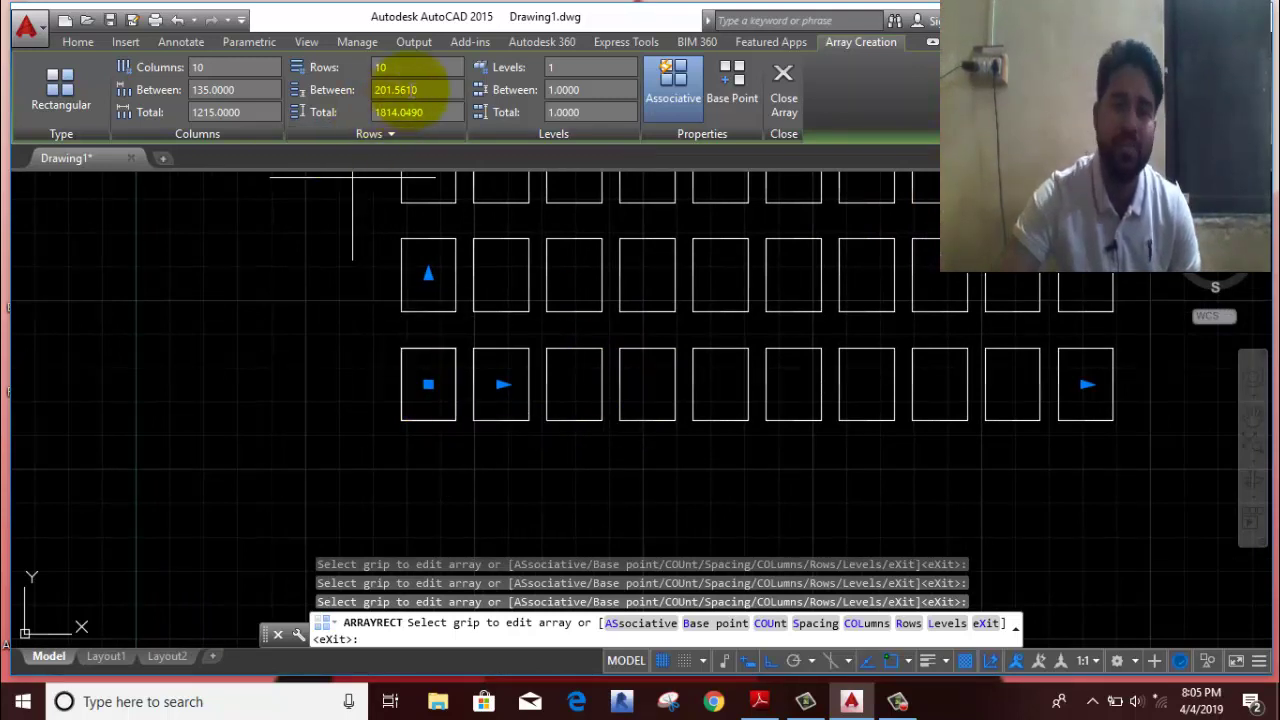
left_click(434, 90)
type("150")
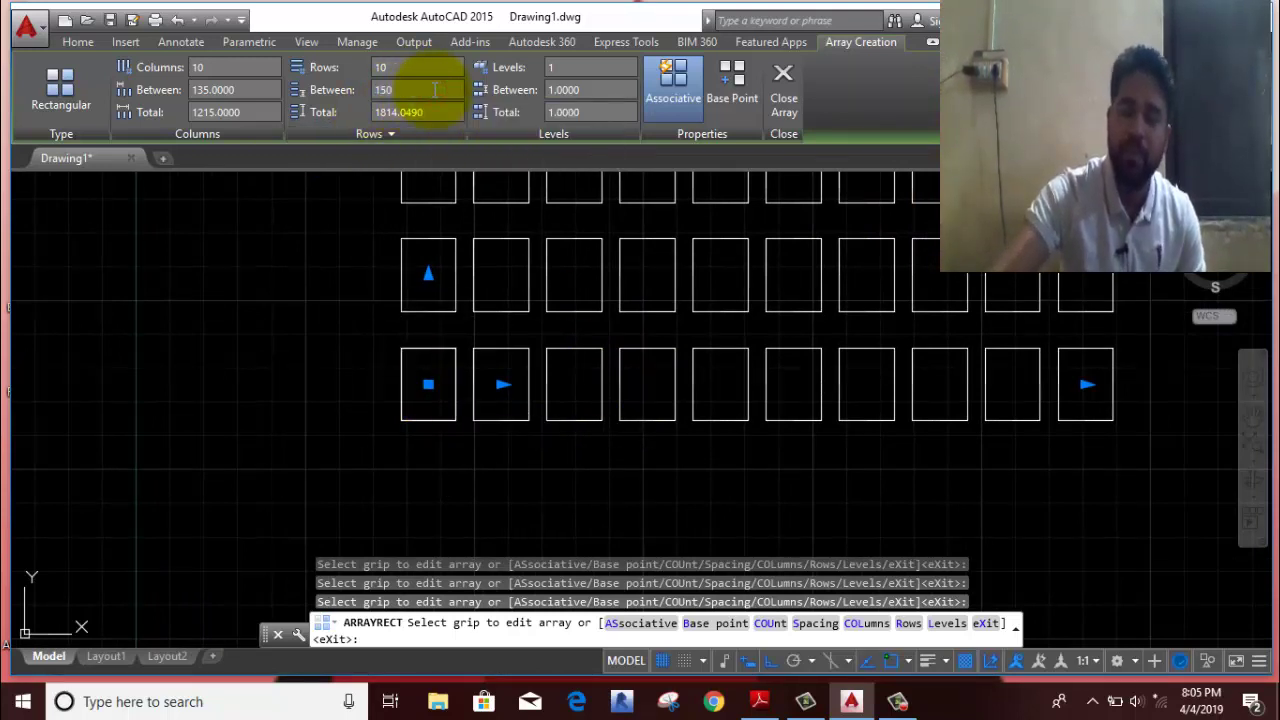
key("Return")
scroll(486, 385, "up", 2)
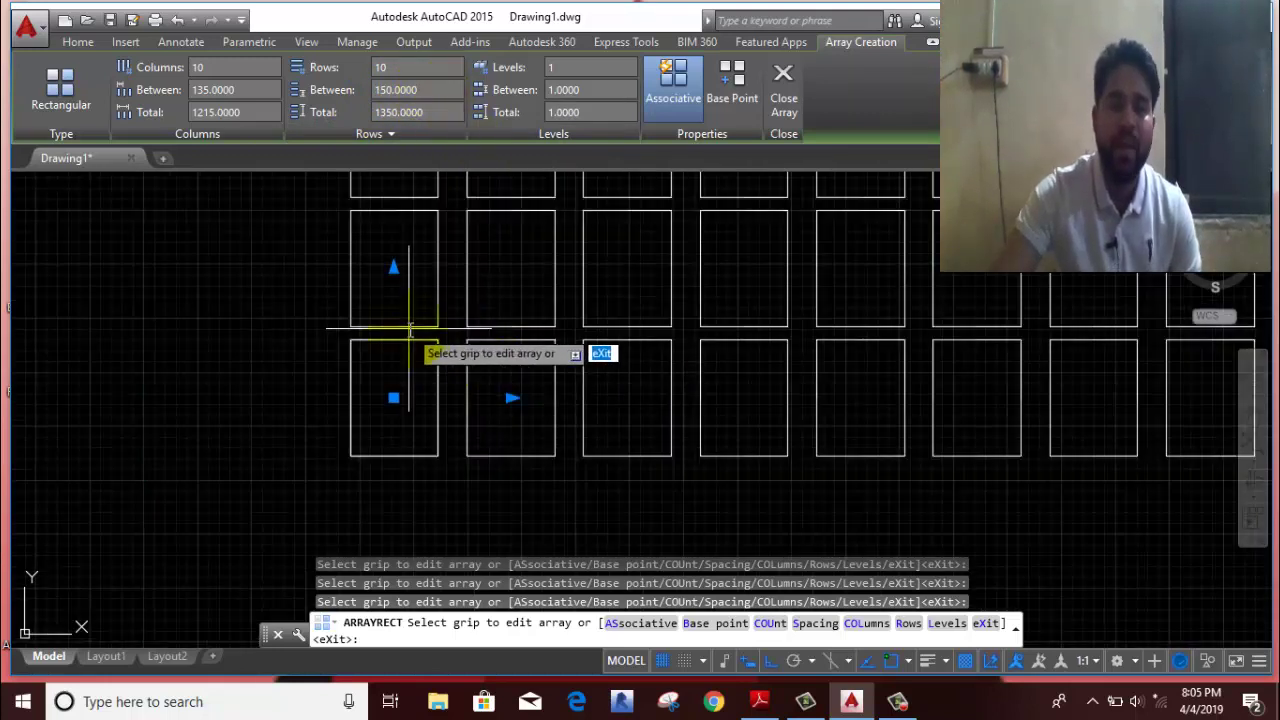
scroll(409, 330, "up", 4)
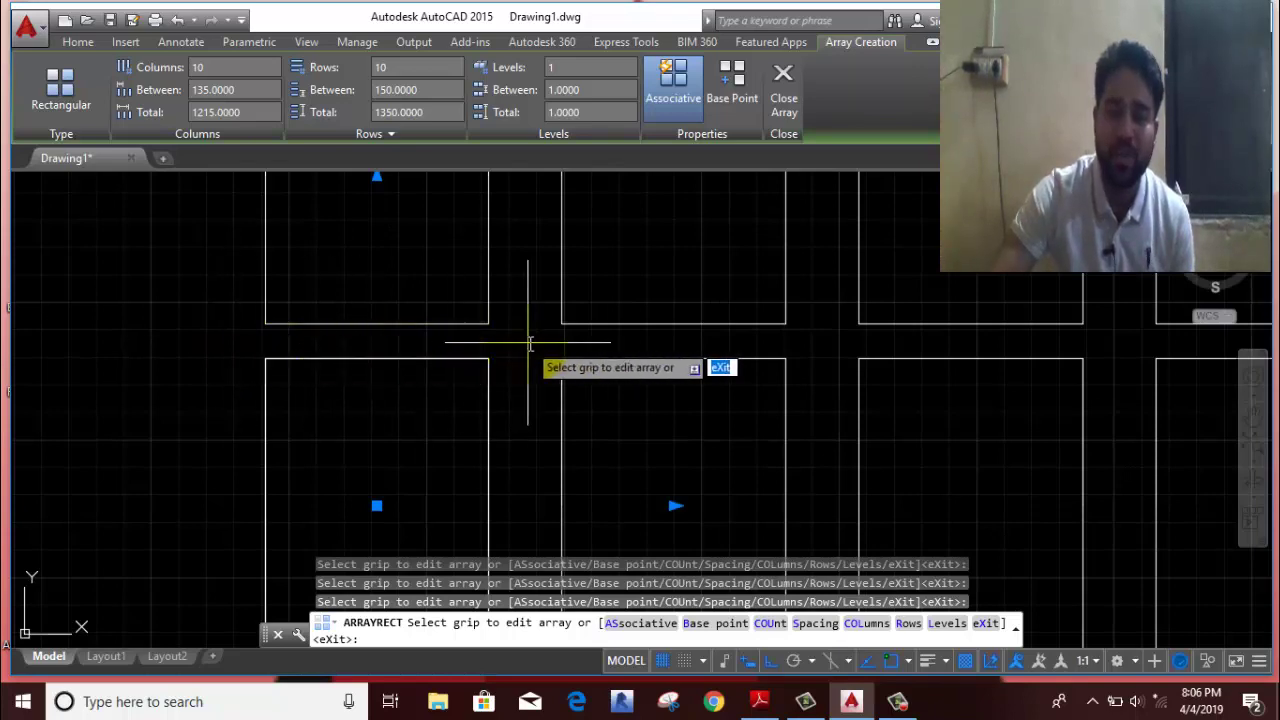
scroll(530, 343, "down", 5)
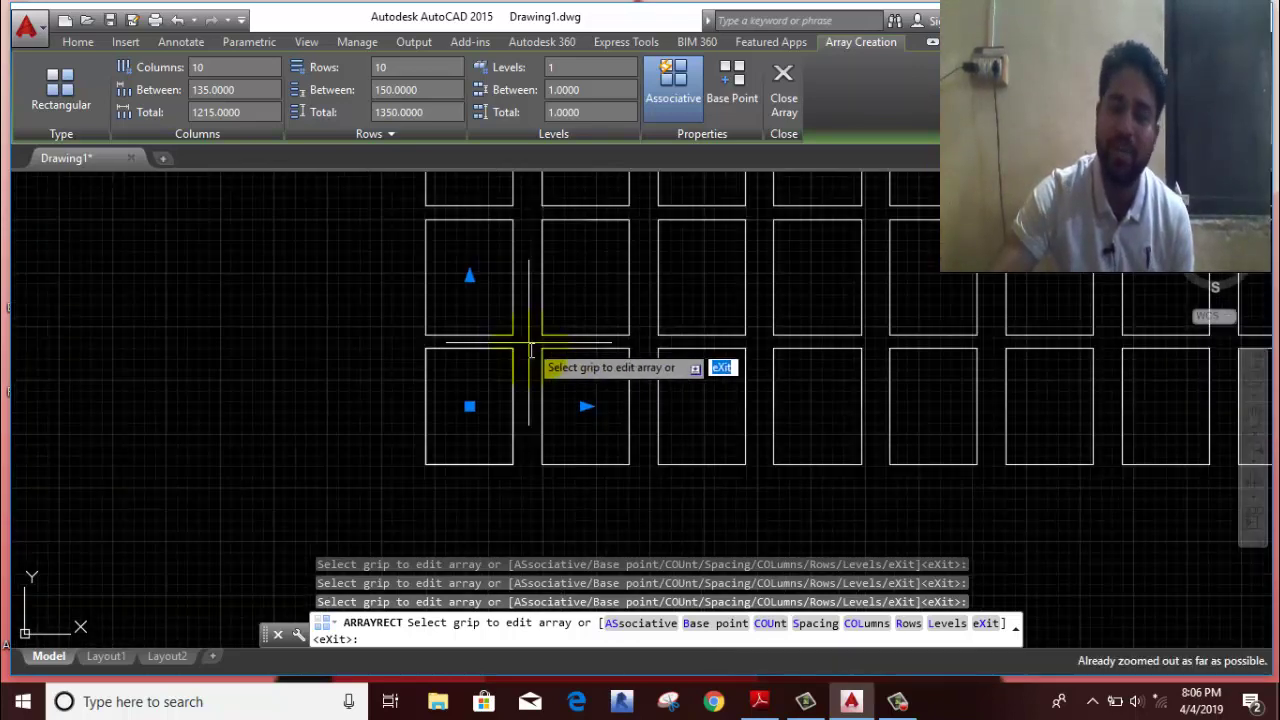
mouse_move(529, 357)
middle_mouse_down()
mouse_move(491, 400)
mouse_move(138, 458)
middle_mouse_up()
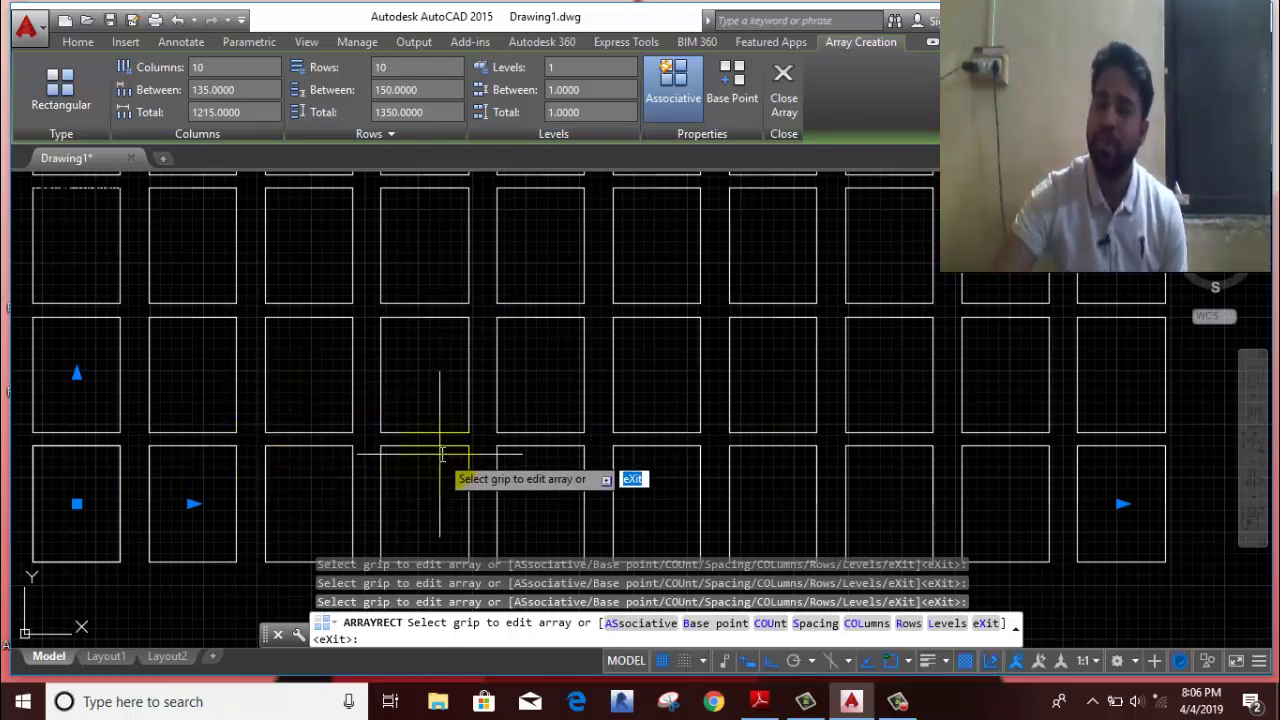
Step: Finish the array and regenerate the display with RE
key("Return")
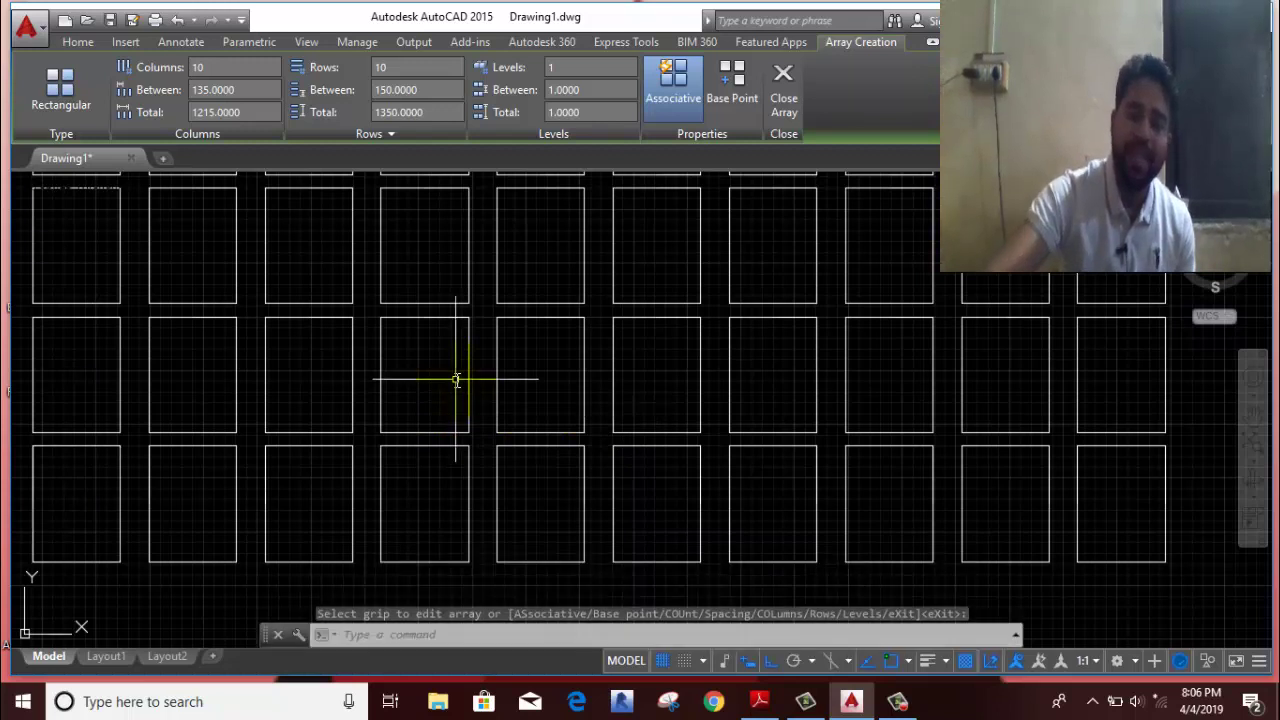
scroll(459, 381, "down", 2)
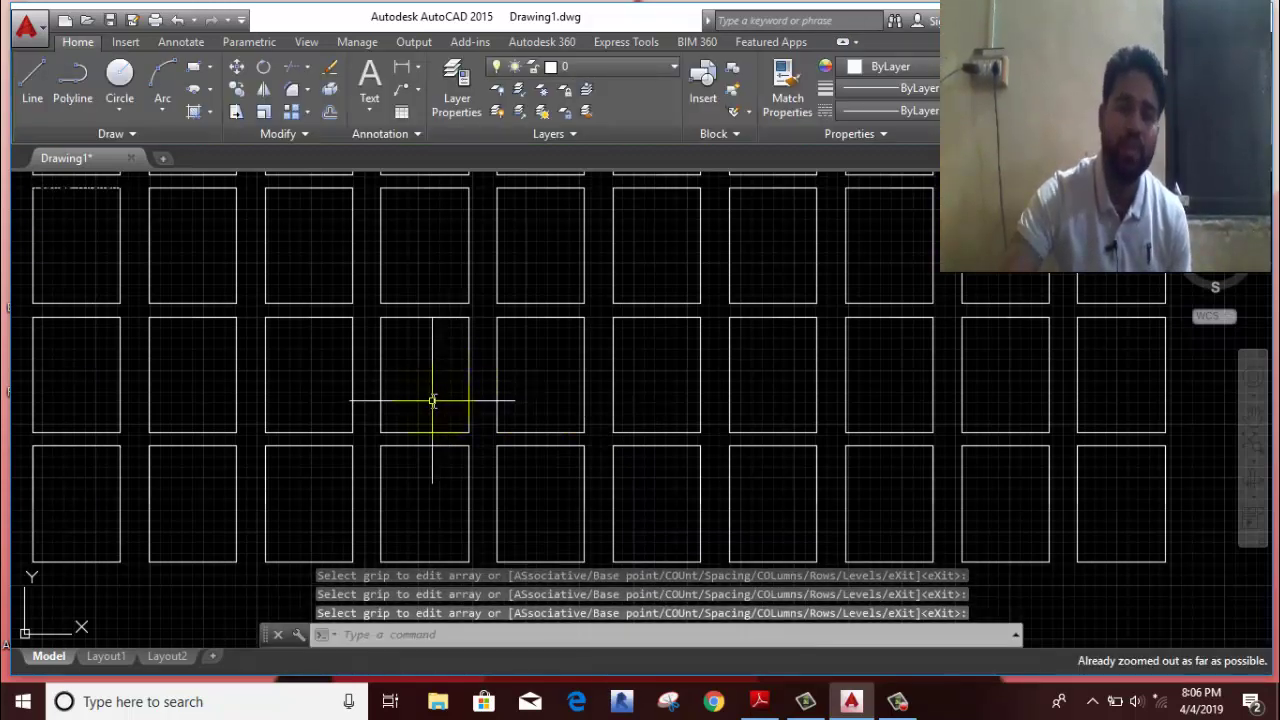
type("RE")
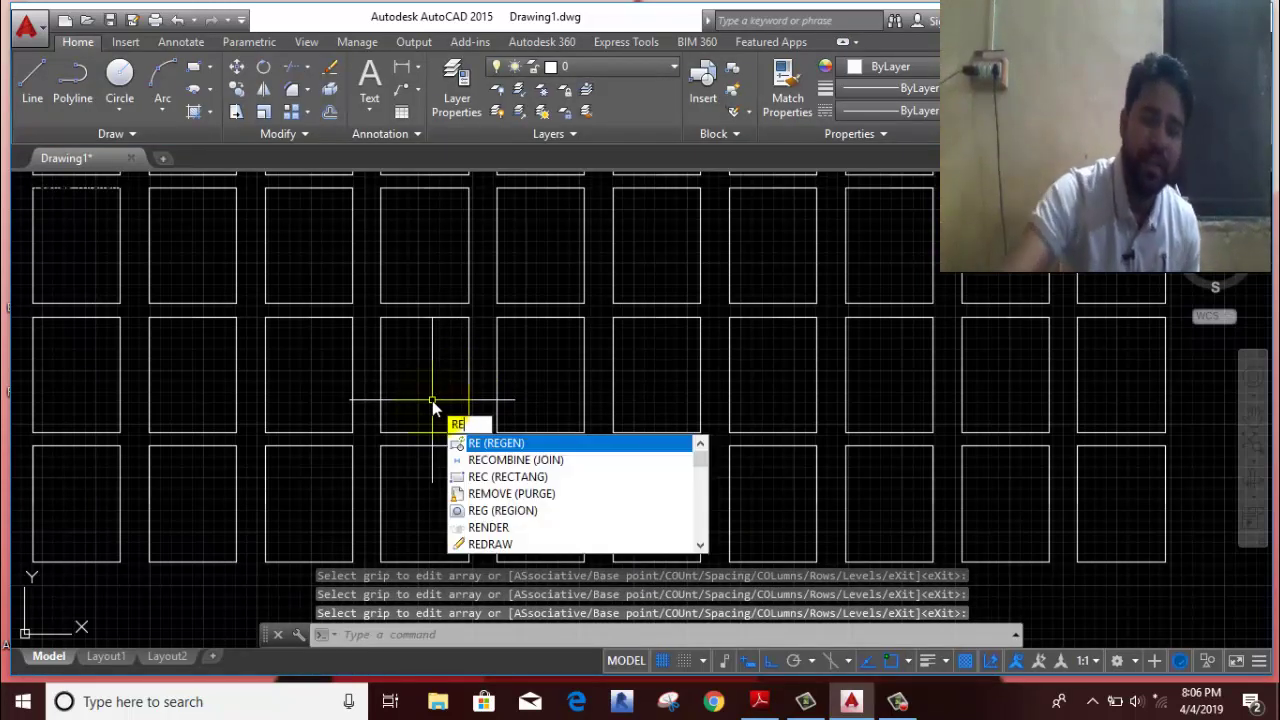
key("Return")
Step: Pan to the 10 by 10 rectangle grid and select the array for editing
scroll(432, 400, "down", 3)
scroll(432, 400, "down", 3)
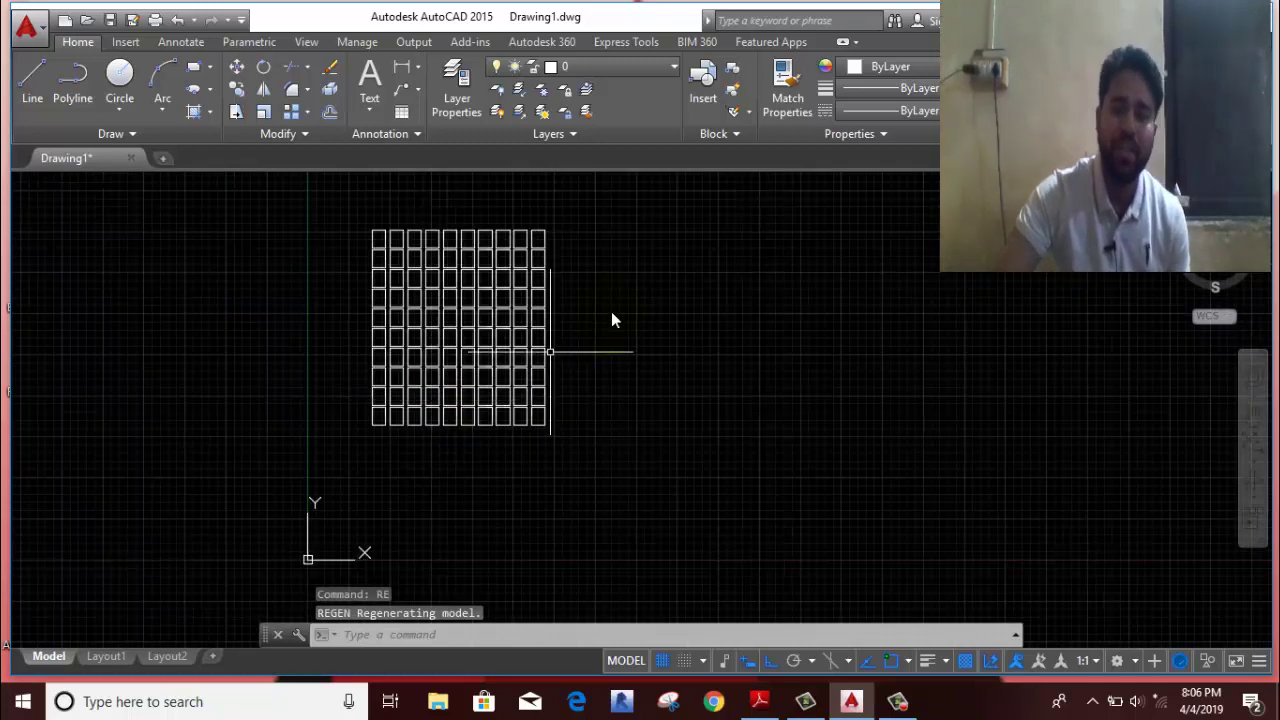
scroll(290, 290, "up", 2)
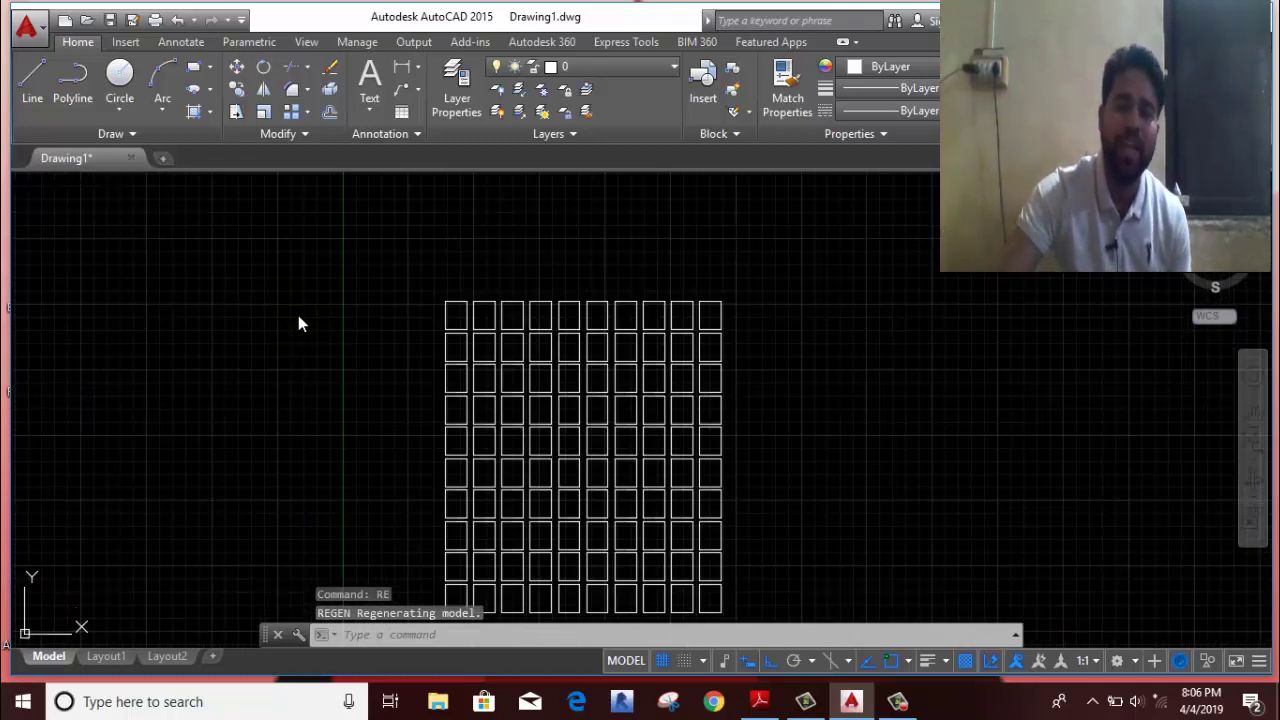
middle_click_drag(338, 316, 326, 306)
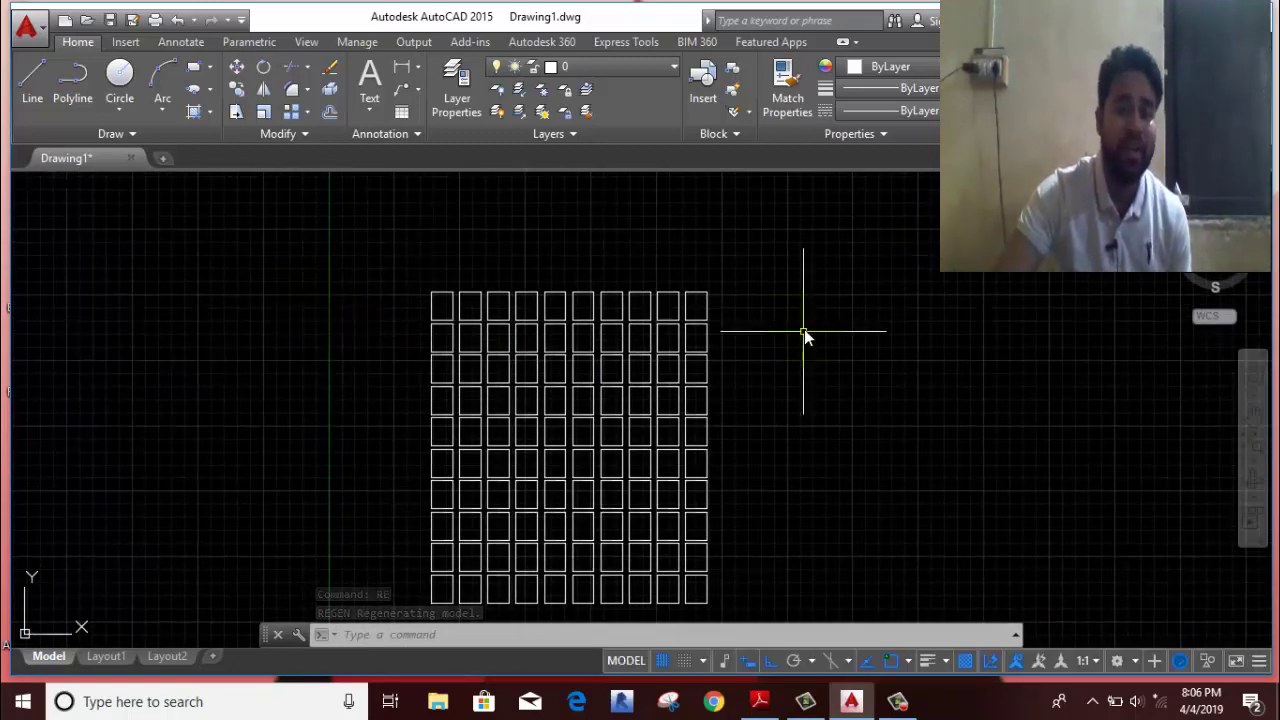
scroll(702, 296, "up", 2)
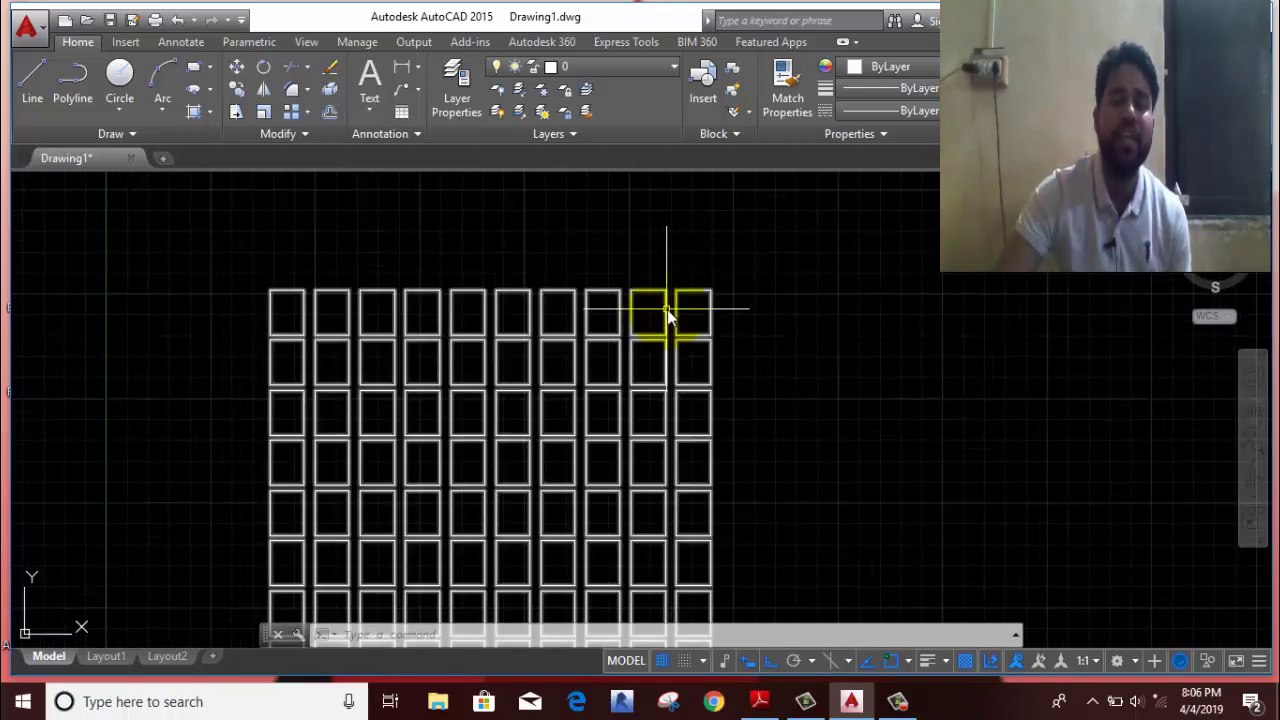
middle_click_drag(790, 283, 787, 271)
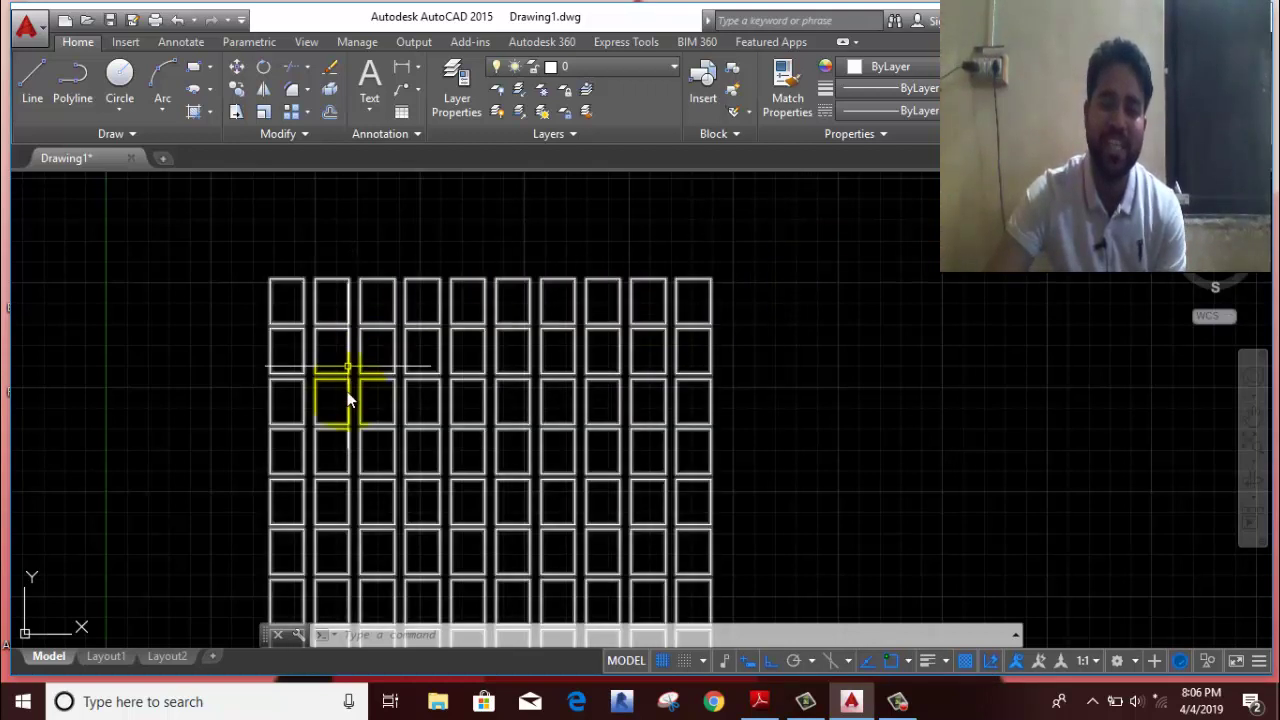
middle_click_drag(756, 463, 760, 291)
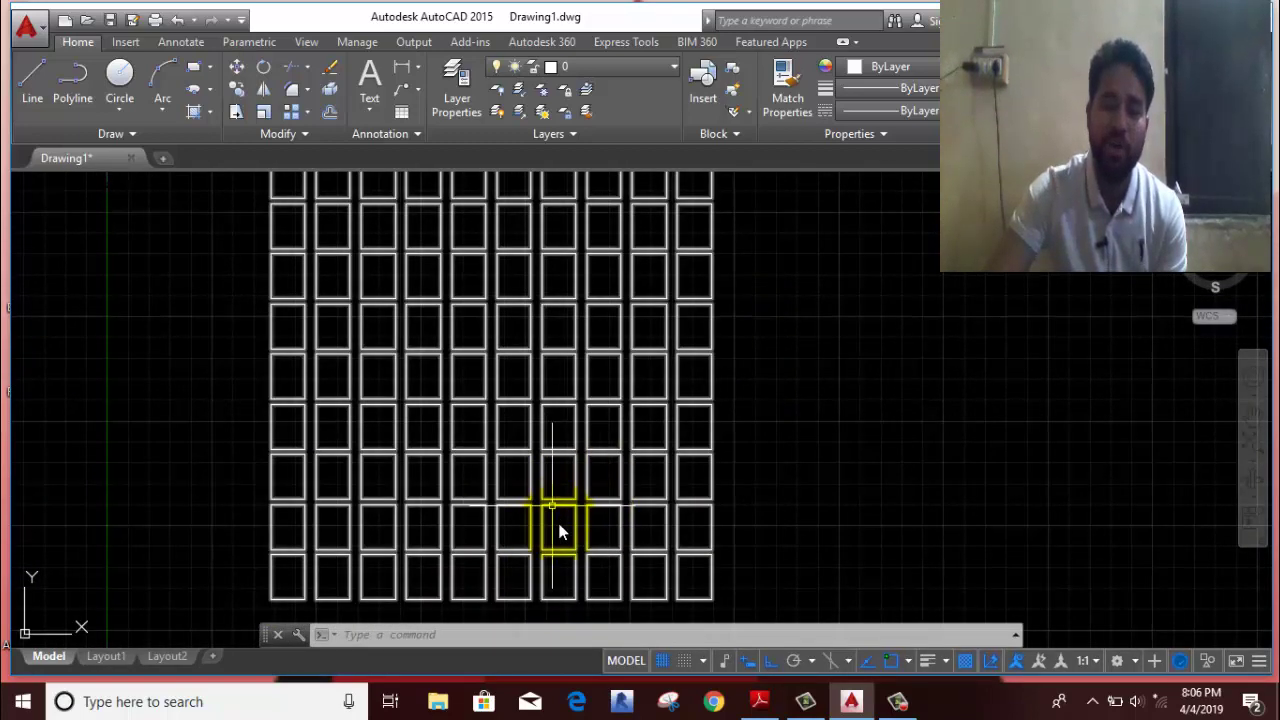
middle_click_drag(751, 600, 743, 503)
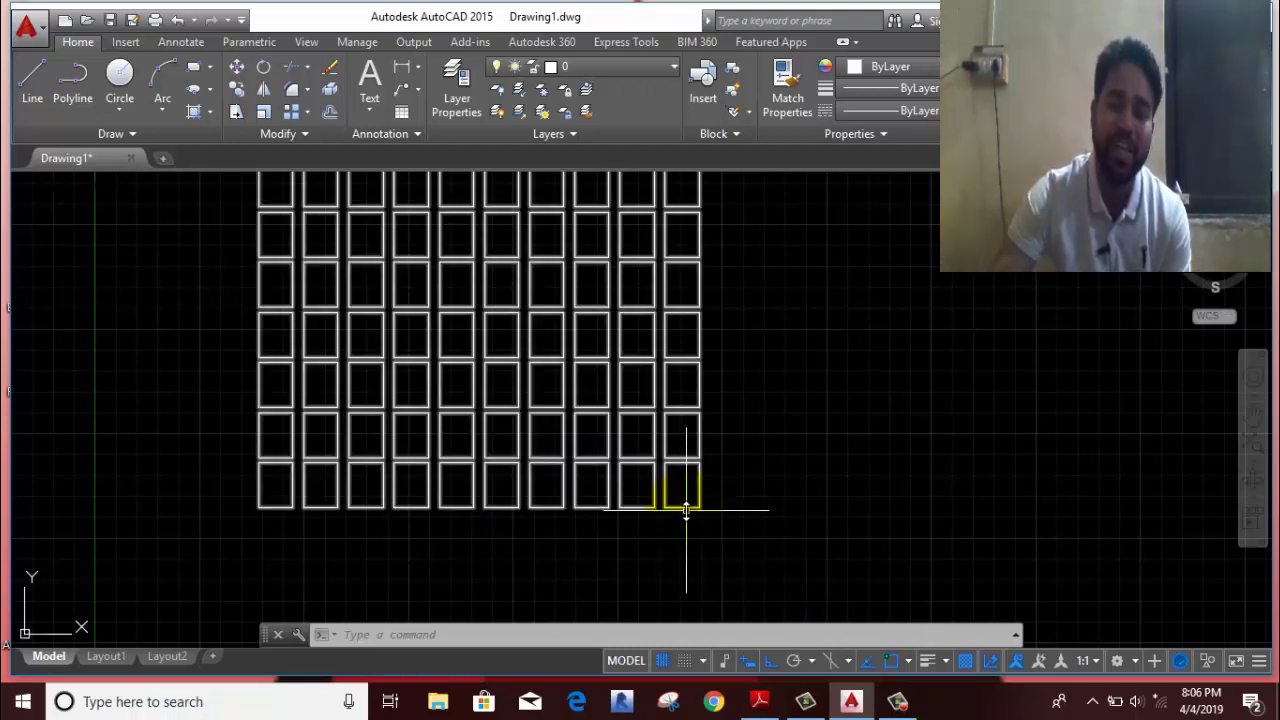
left_click(686, 509)
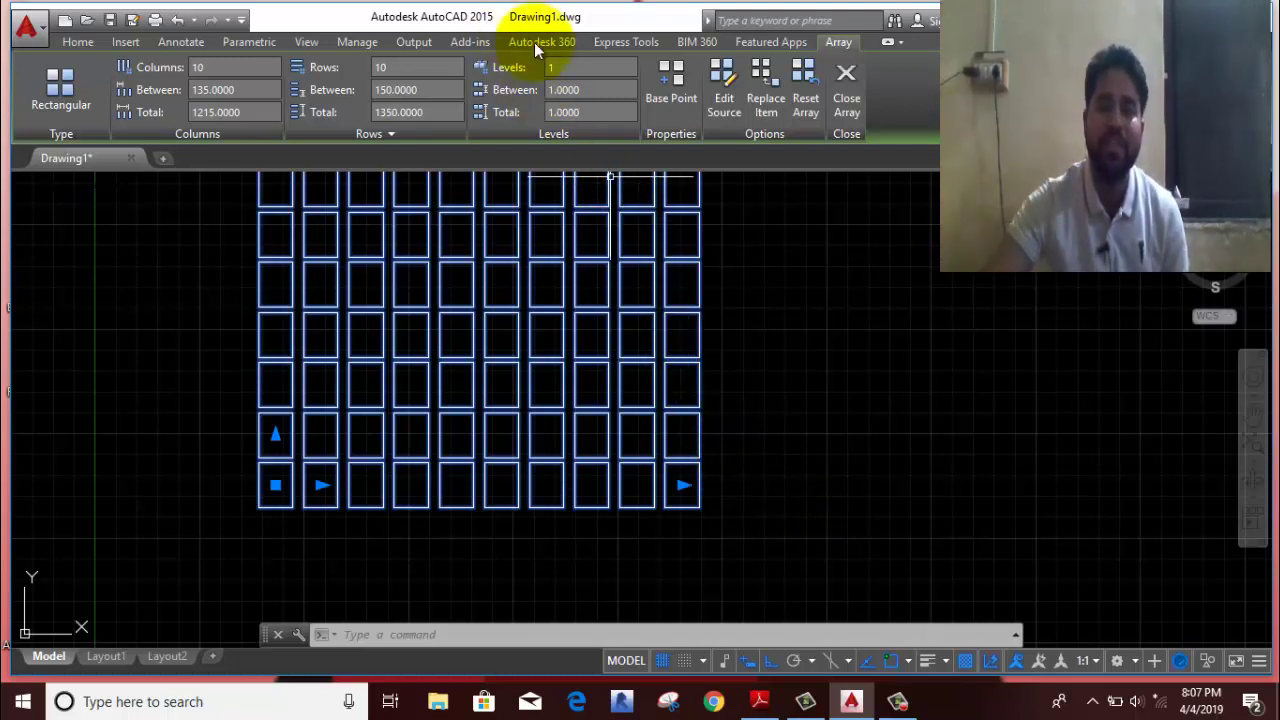
Step: Give the rectangle array 10 levels spaced 10 apart, for a total height of 90
left_click(566, 64)
type("0")
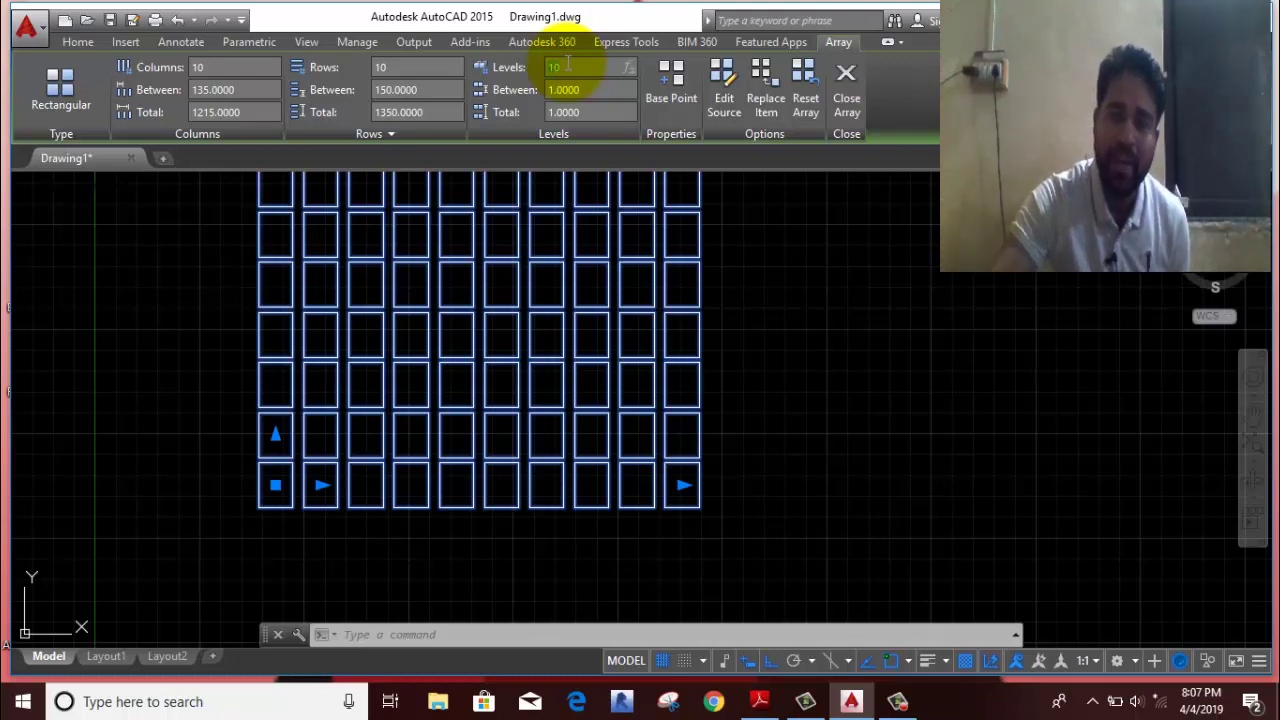
key("Return")
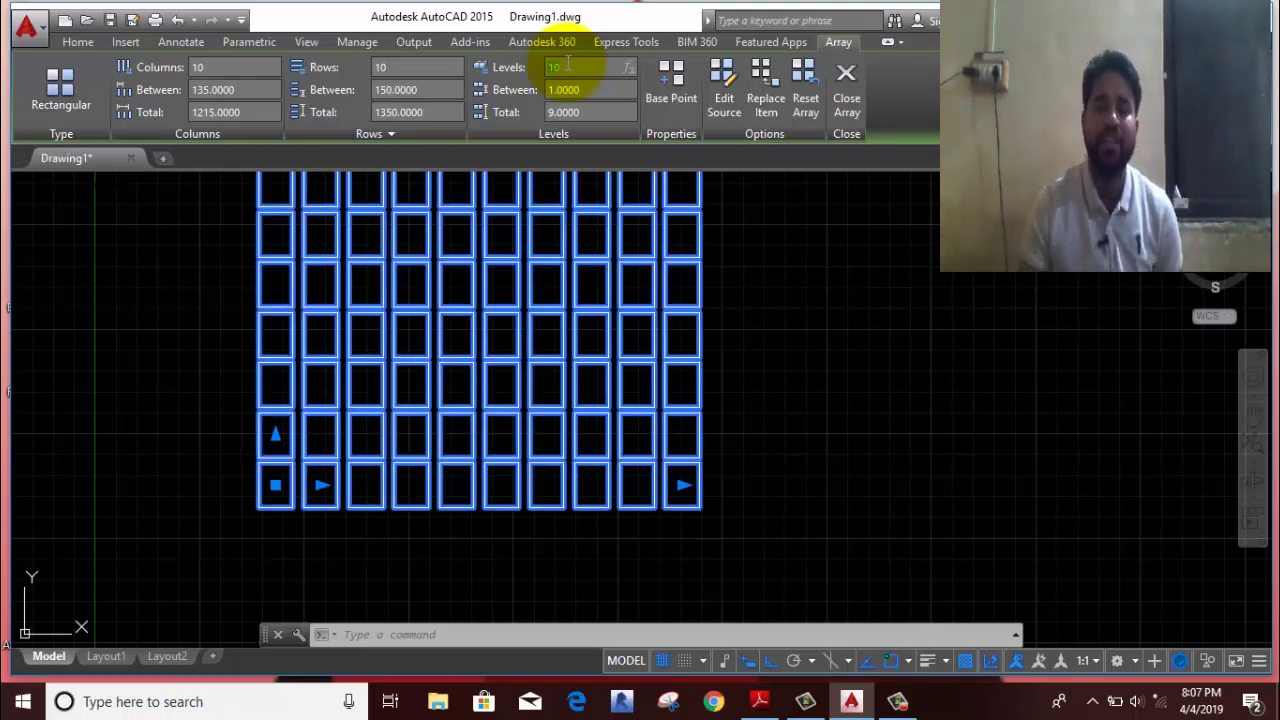
left_click(594, 91)
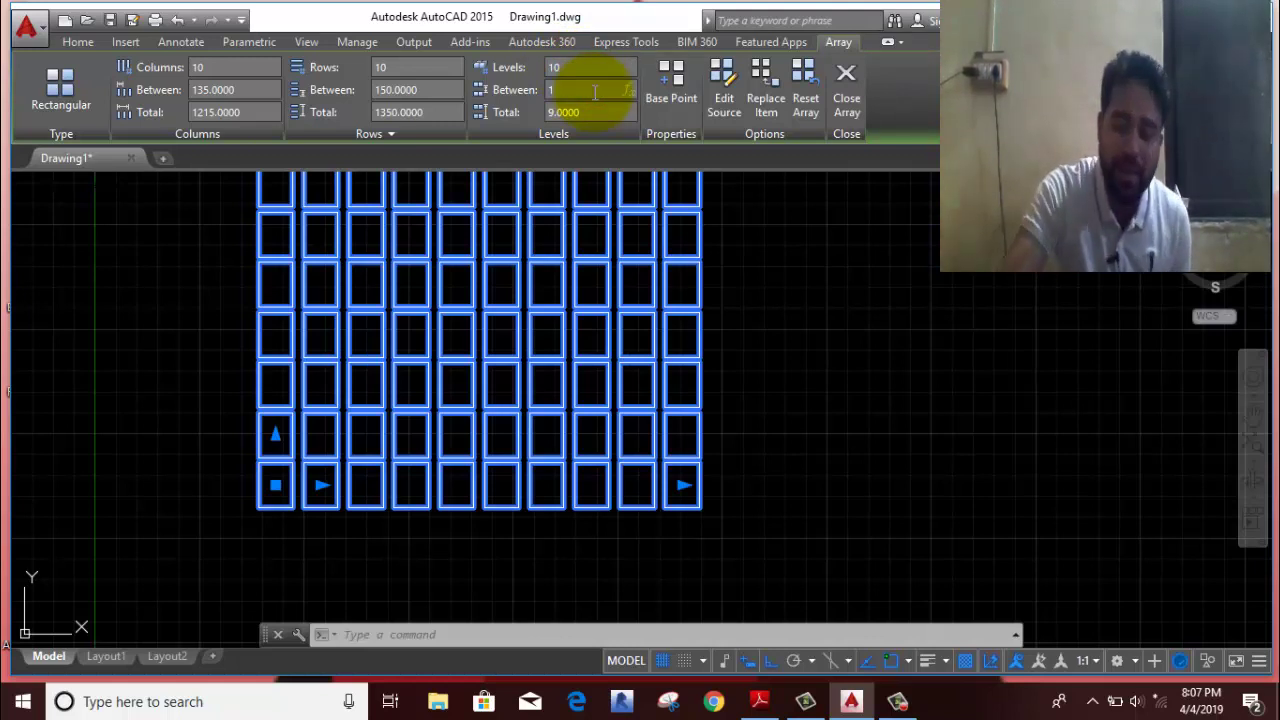
key("Return")
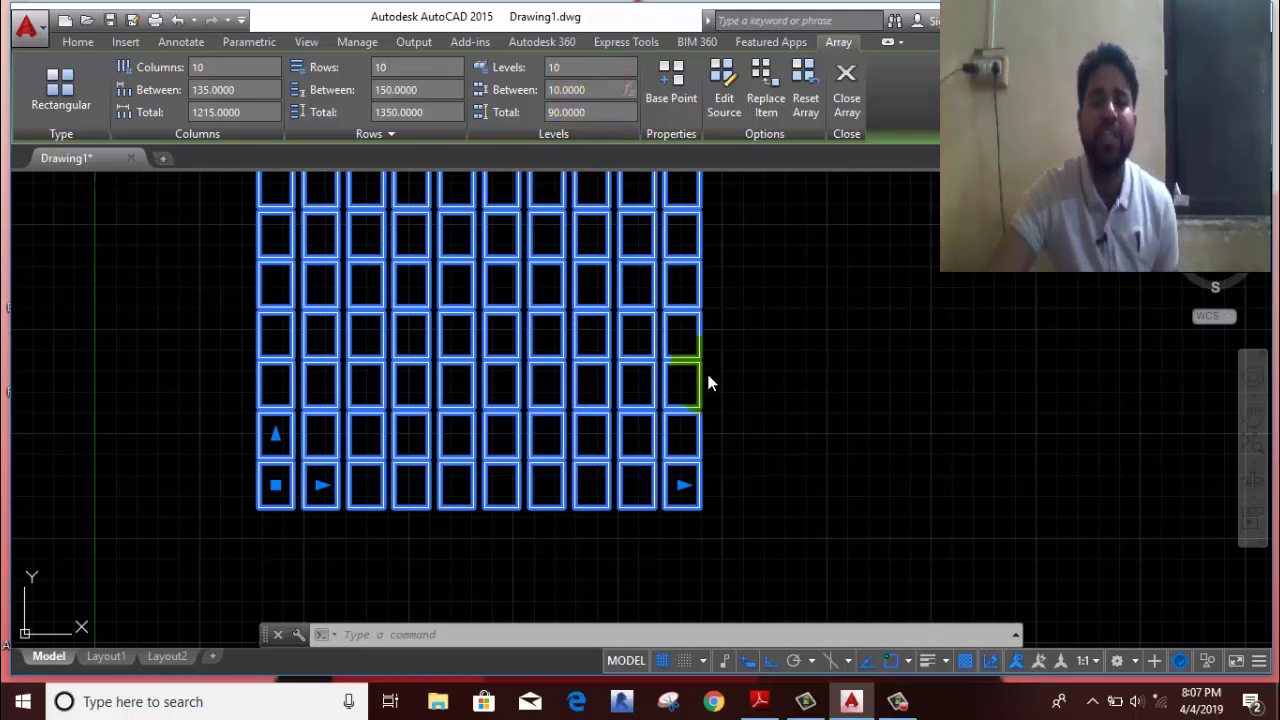
left_click(116, 218)
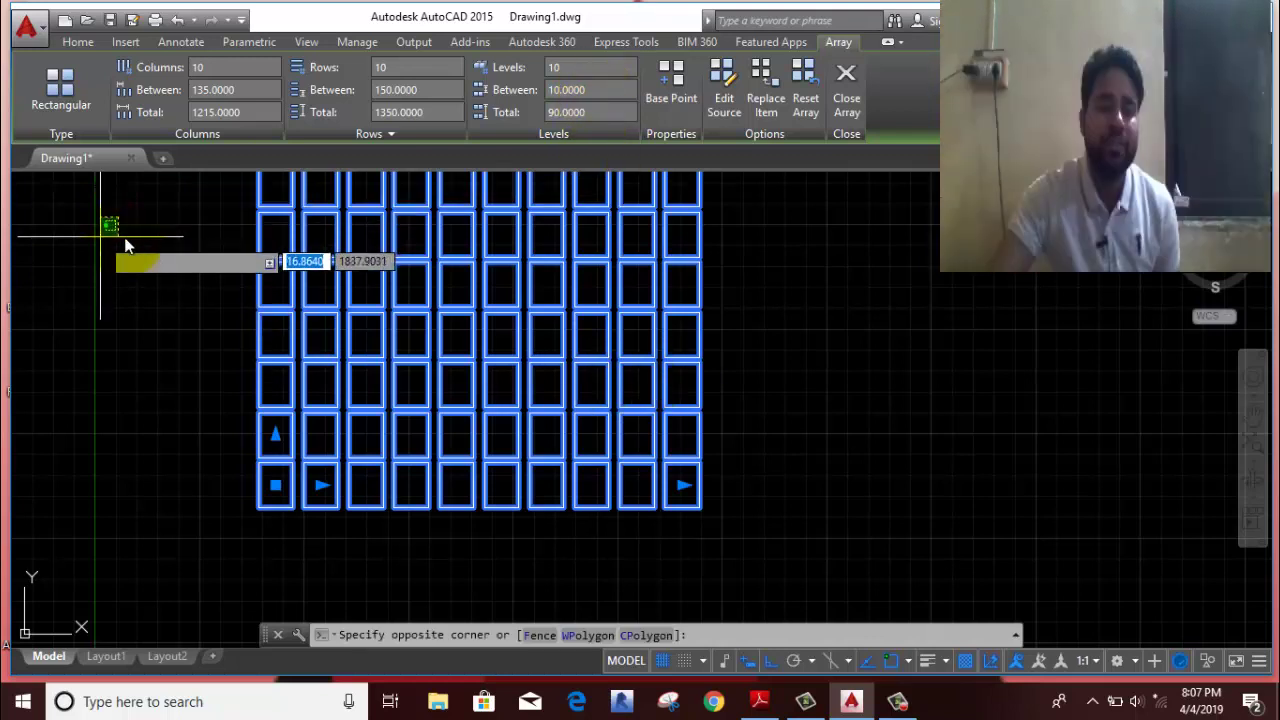
left_click(130, 263)
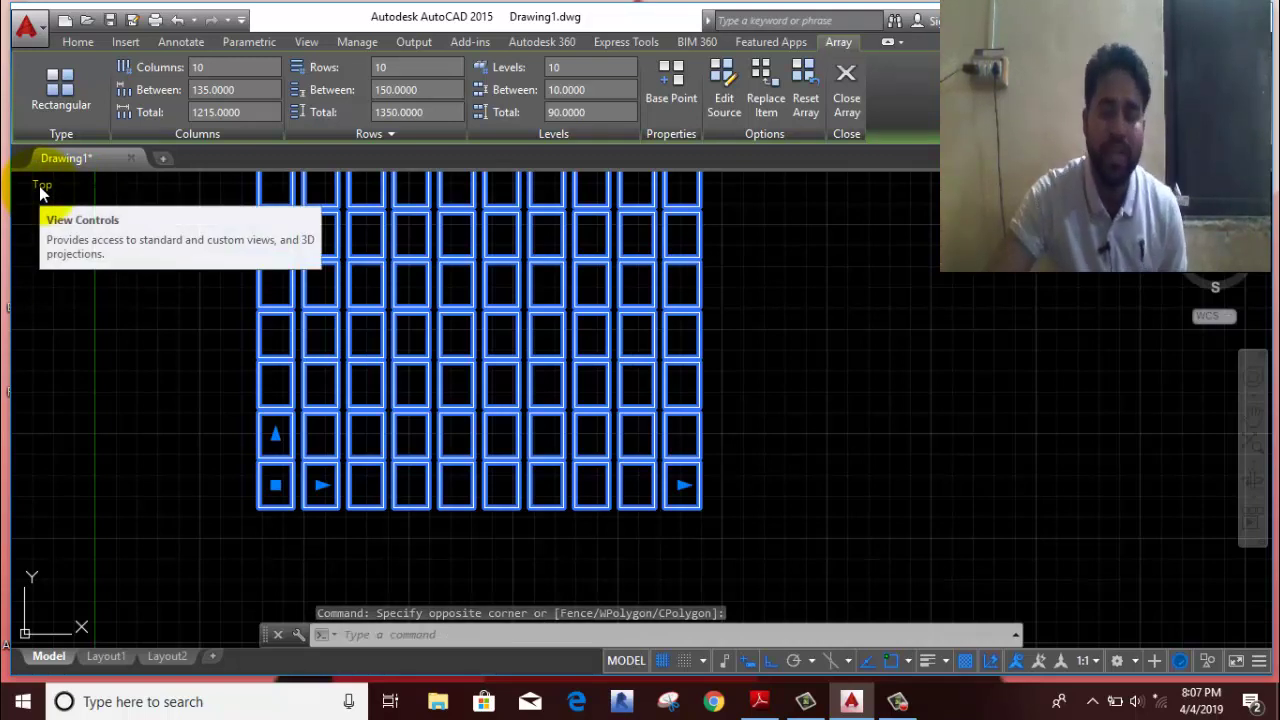
Step: Switch to the SW Isometric view and zoom in on the stacked boxes
left_click(41, 188)
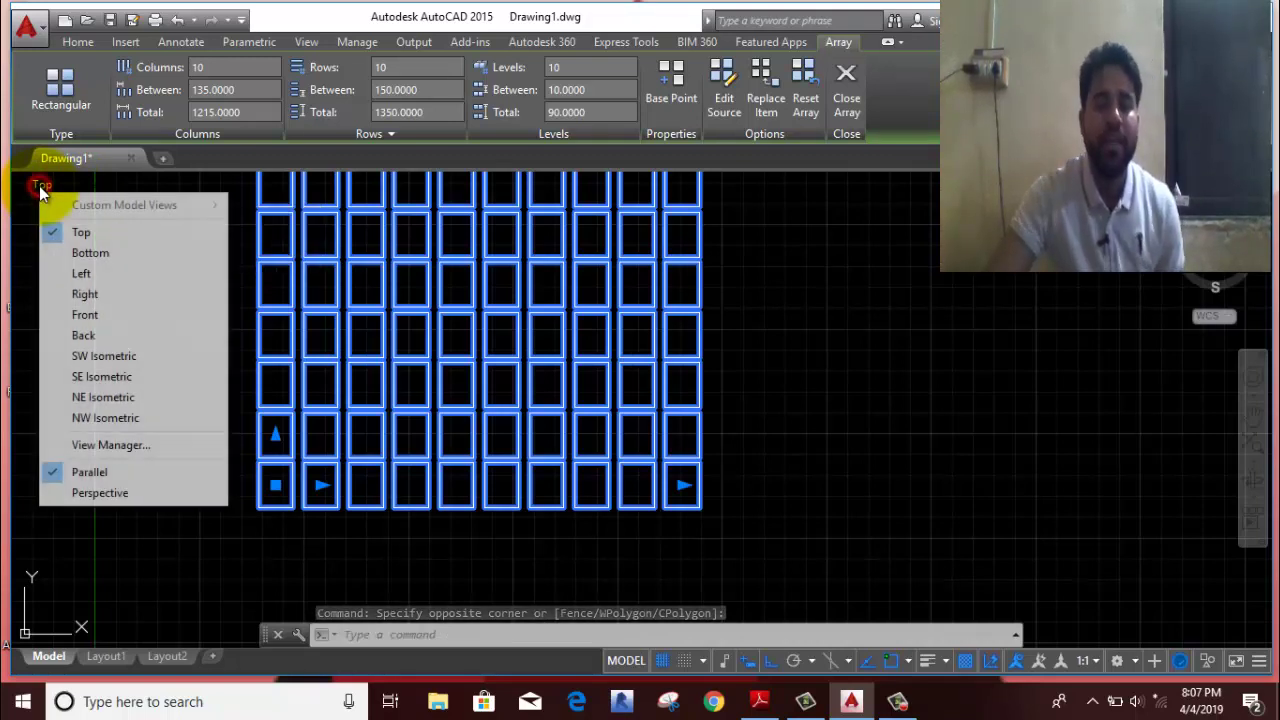
left_click(100, 358)
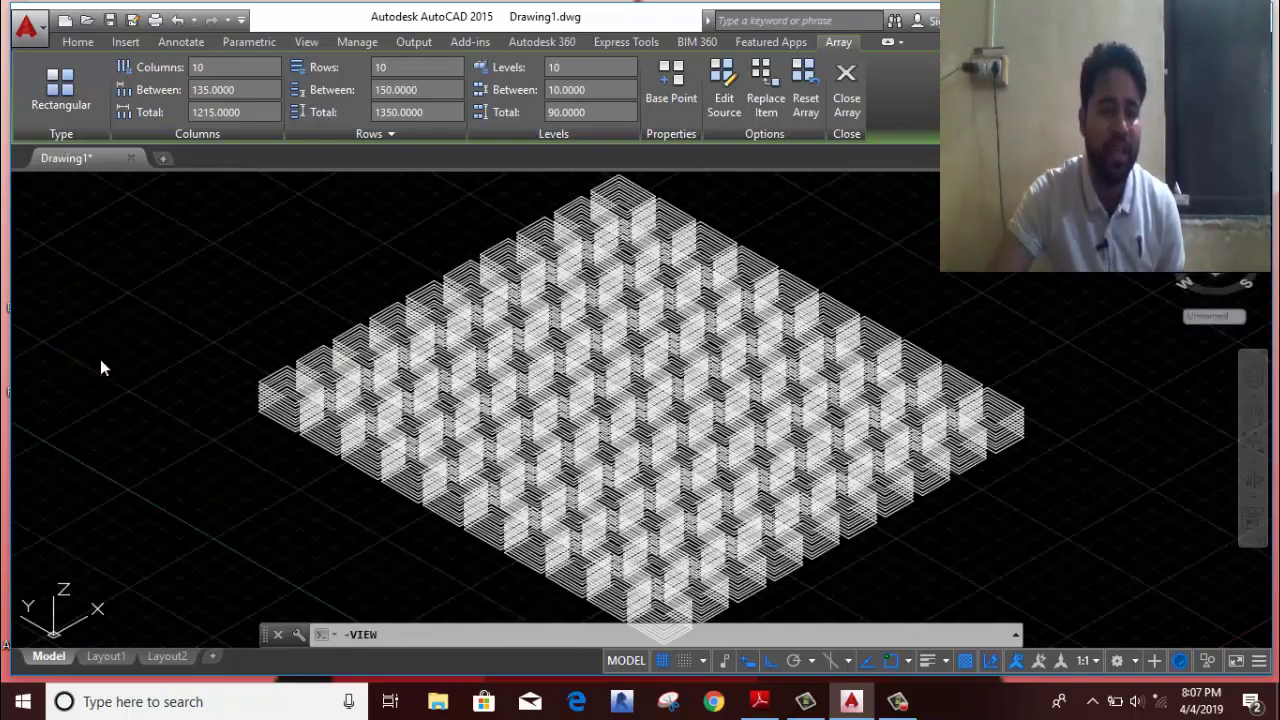
middle_click_drag(157, 385, 121, 263)
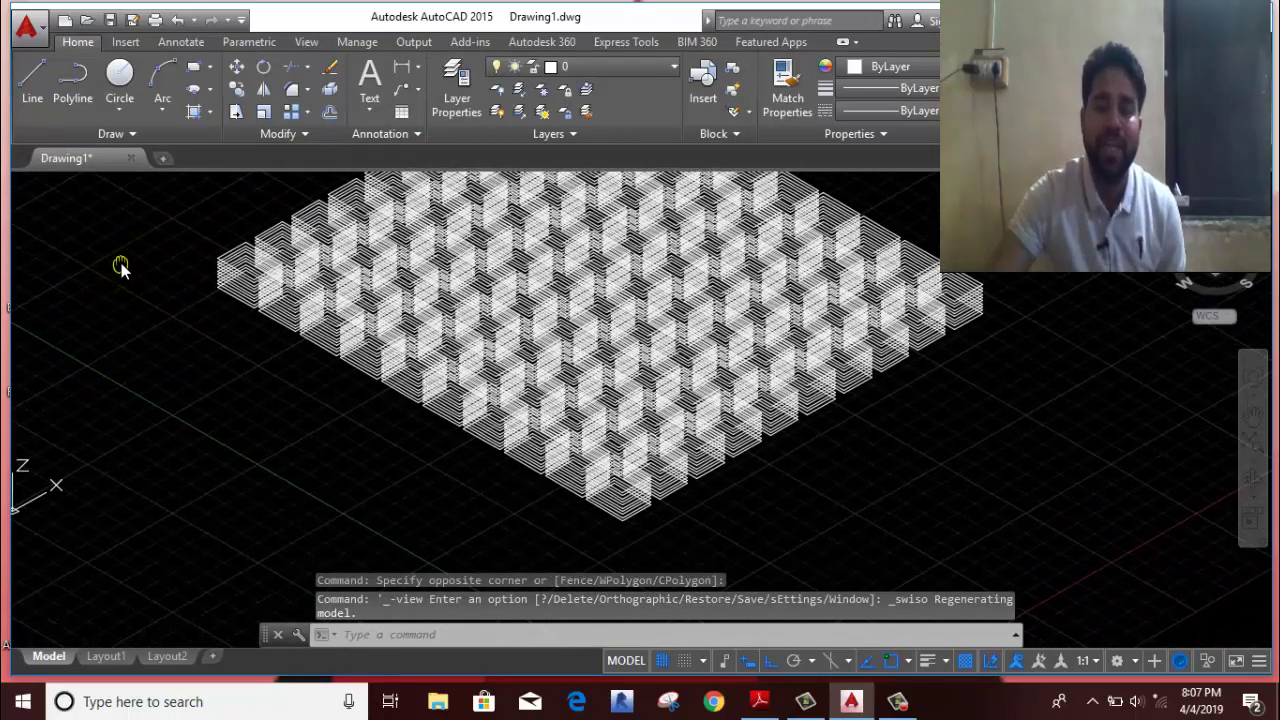
scroll(640, 511, "up", 3)
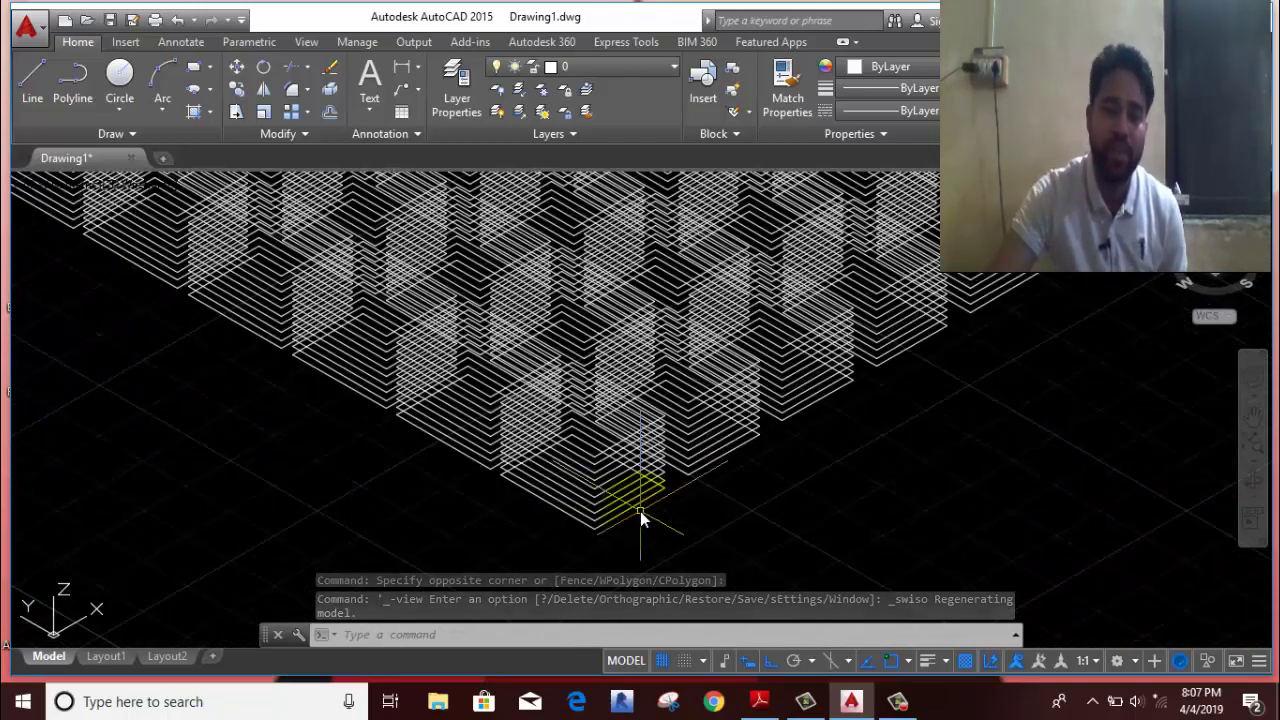
scroll(590, 537, "up", 2)
scroll(592, 525, "up", 1)
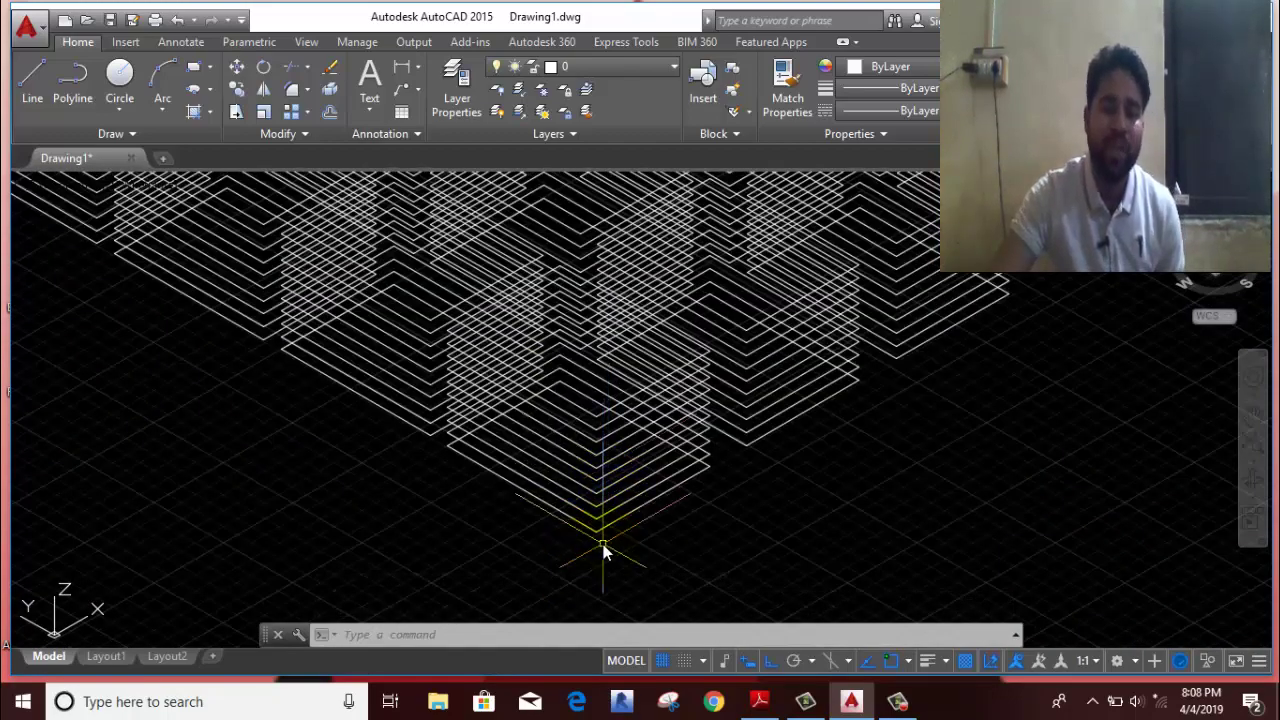
scroll(594, 529, "up", 1)
scroll(591, 398, "up", 1)
scroll(595, 400, "up", 1)
scroll(600, 405, "up", 1)
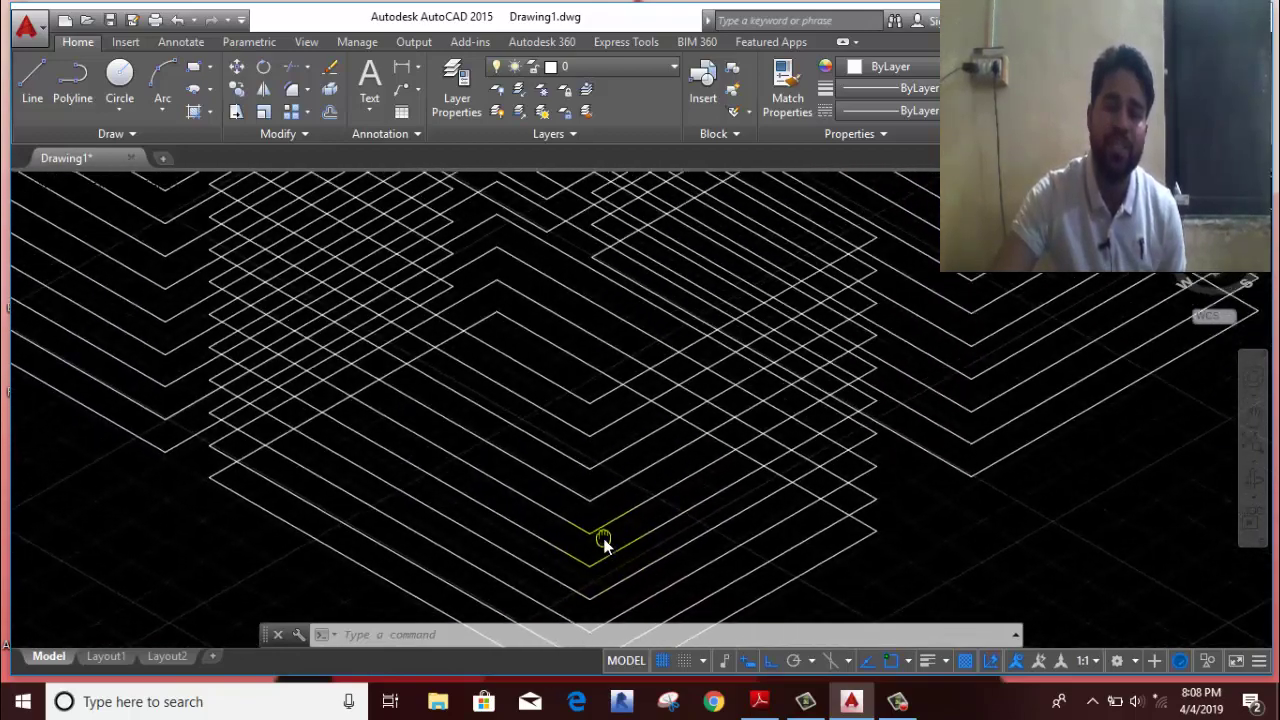
scroll(605, 403, "up", 1)
scroll(610, 398, "up", 1)
scroll(612, 394, "down", 3)
scroll(614, 400, "down", 3)
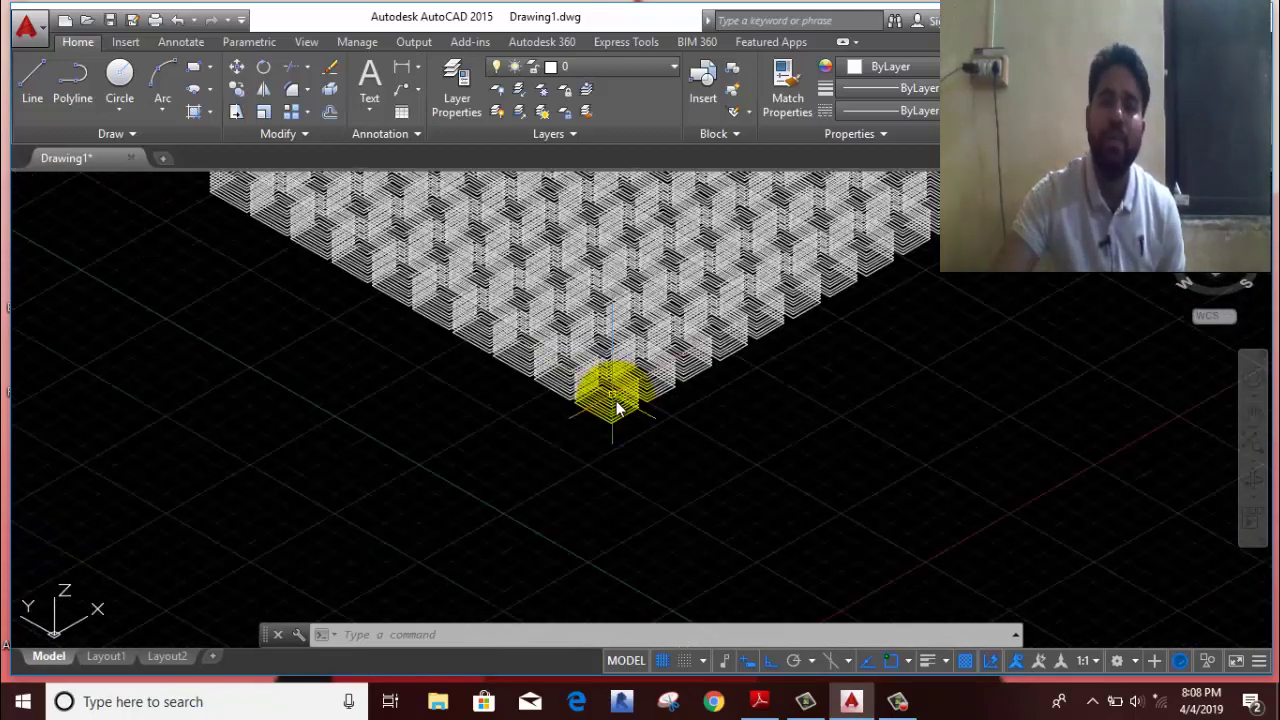
middle_click_drag(700, 457, 693, 595)
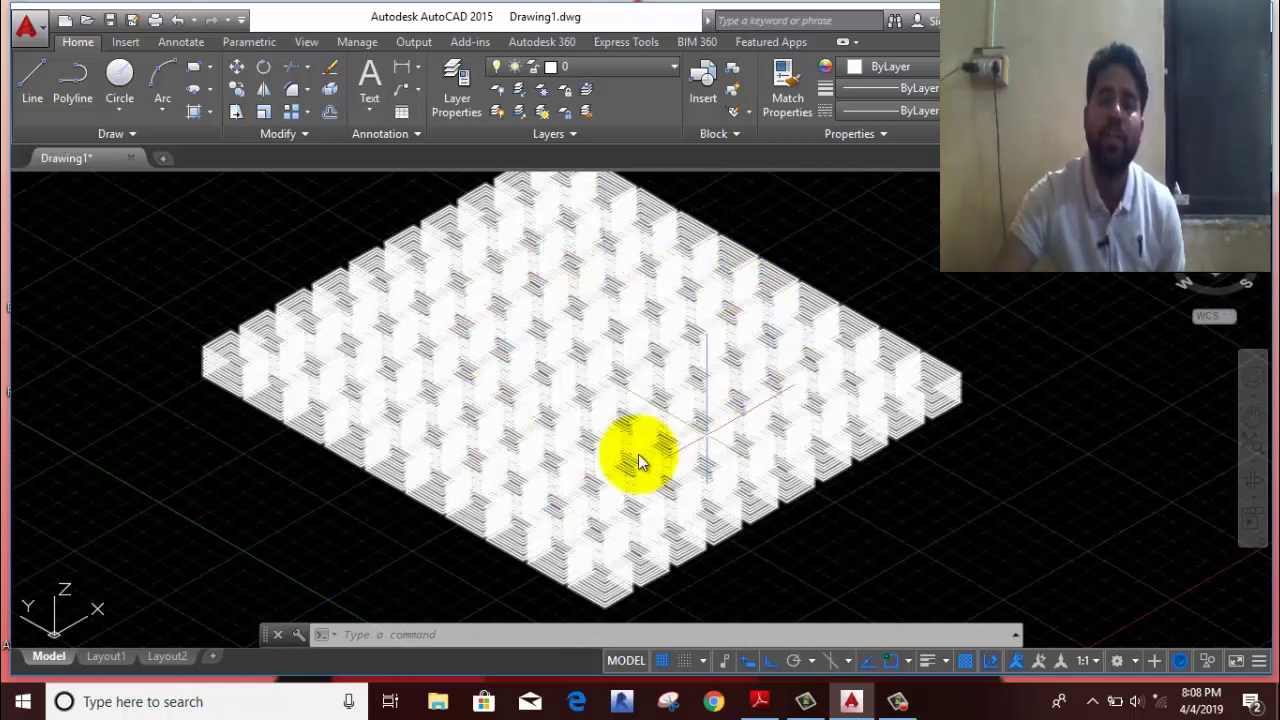
right_click(810, 405)
key("Escape")
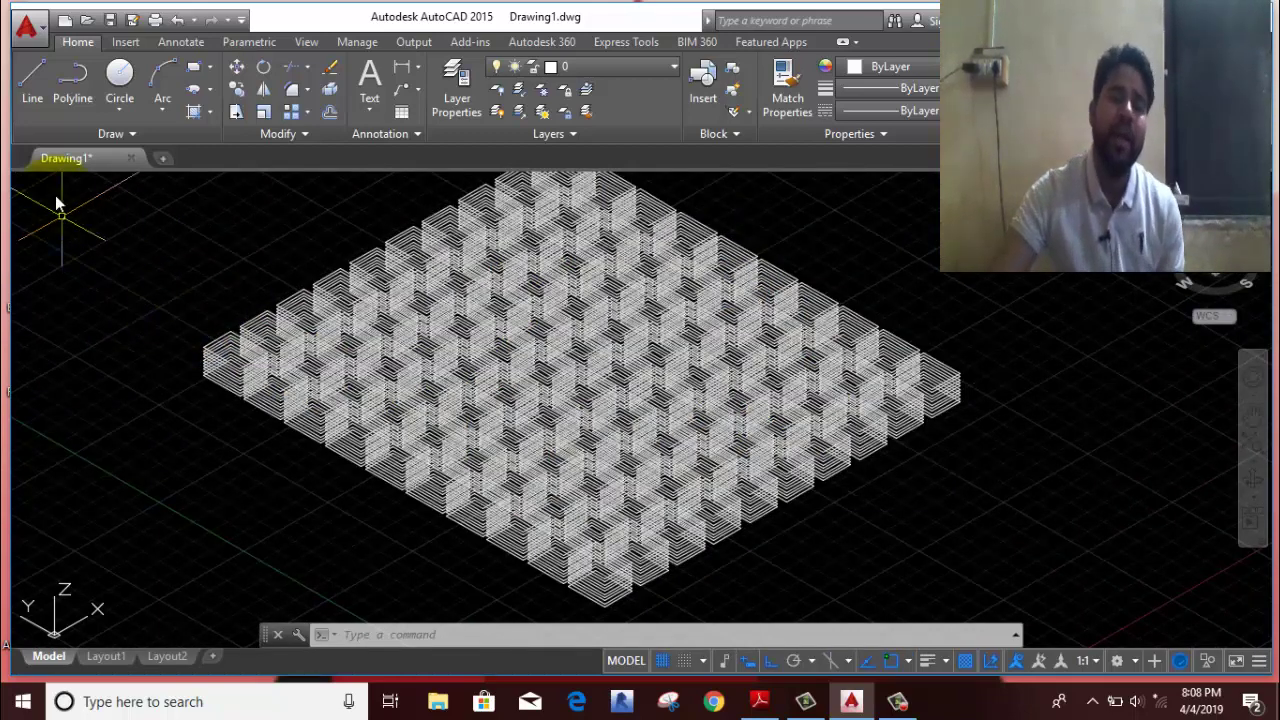
Step: Orbit the box array to a low side view, then back to isometric
left_click(57, 185)
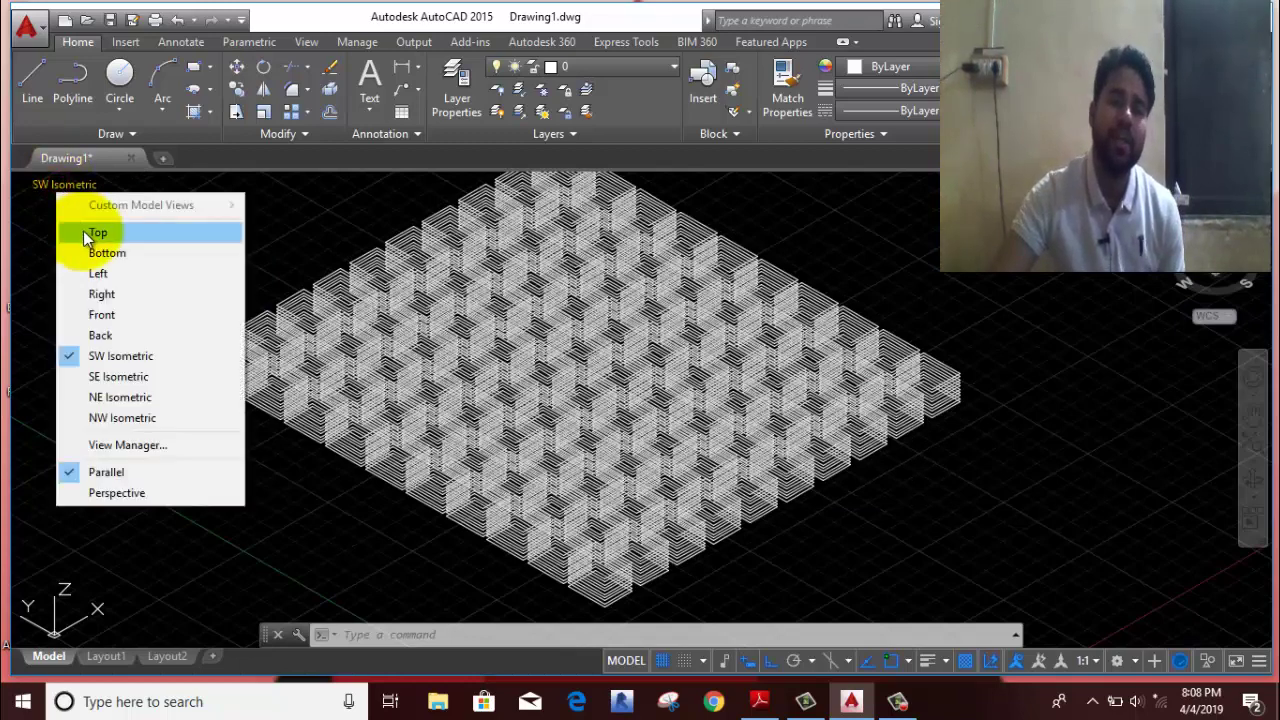
left_click(318, 217)
left_click(195, 257)
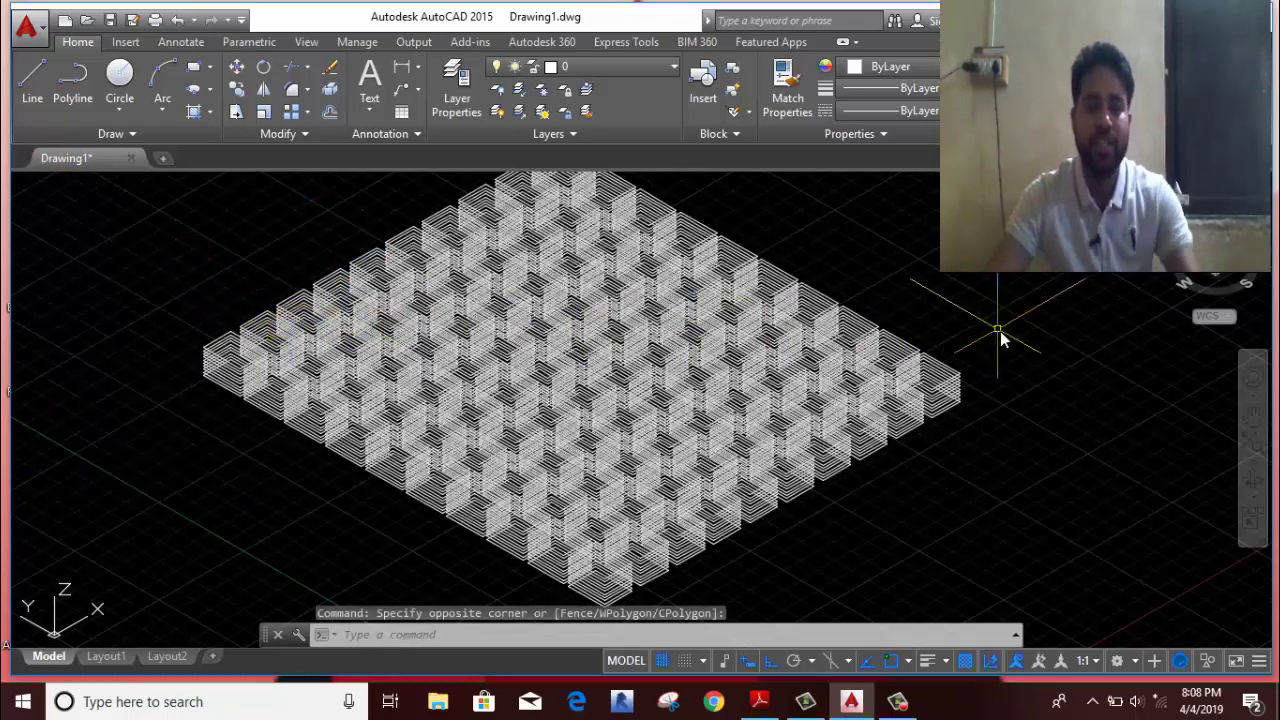
mouse_move(943, 372)
middle_mouse_down("shift")
mouse_move(794, 366)
mouse_move(709, 337)
mouse_move(694, 260)
mouse_move(677, 271)
mouse_move(714, 349)
mouse_move(874, 425)
mouse_move(946, 391)
mouse_move(871, 386)
middle_mouse_up("shift")
left_click(140, 269)
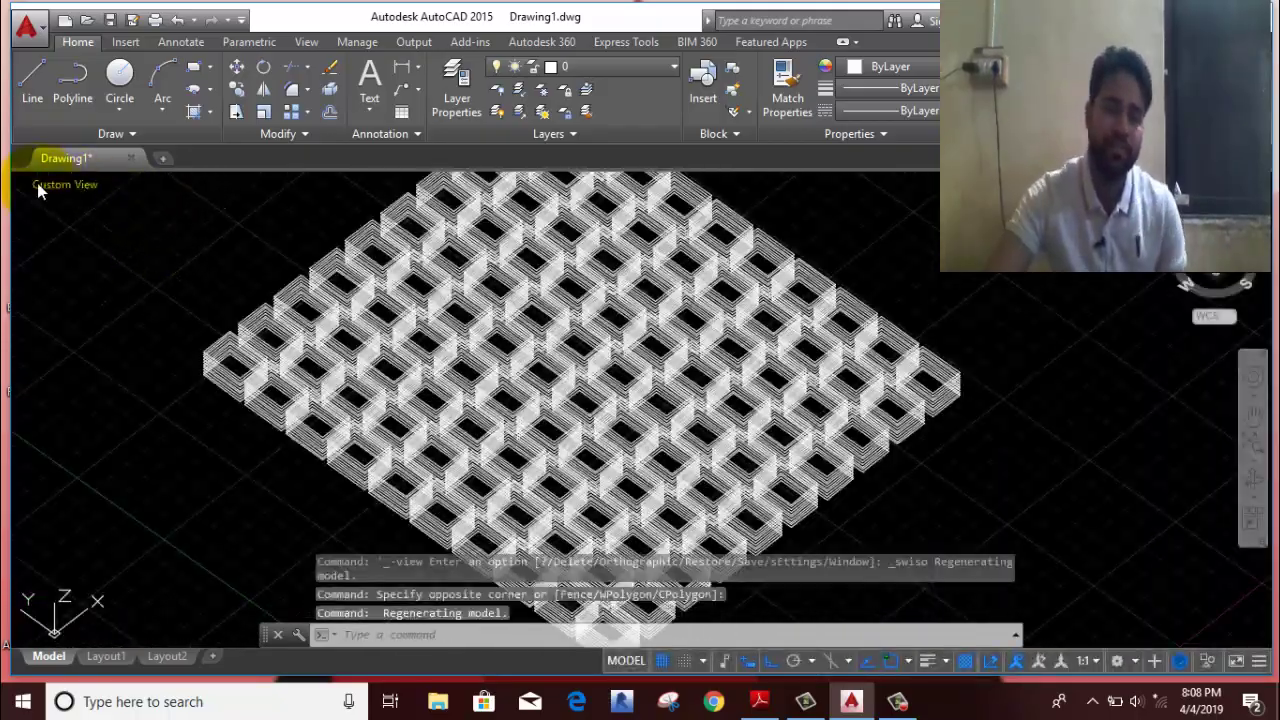
Step: Return the drawing to the flat Top view
left_click(45, 184)
left_click(86, 235)
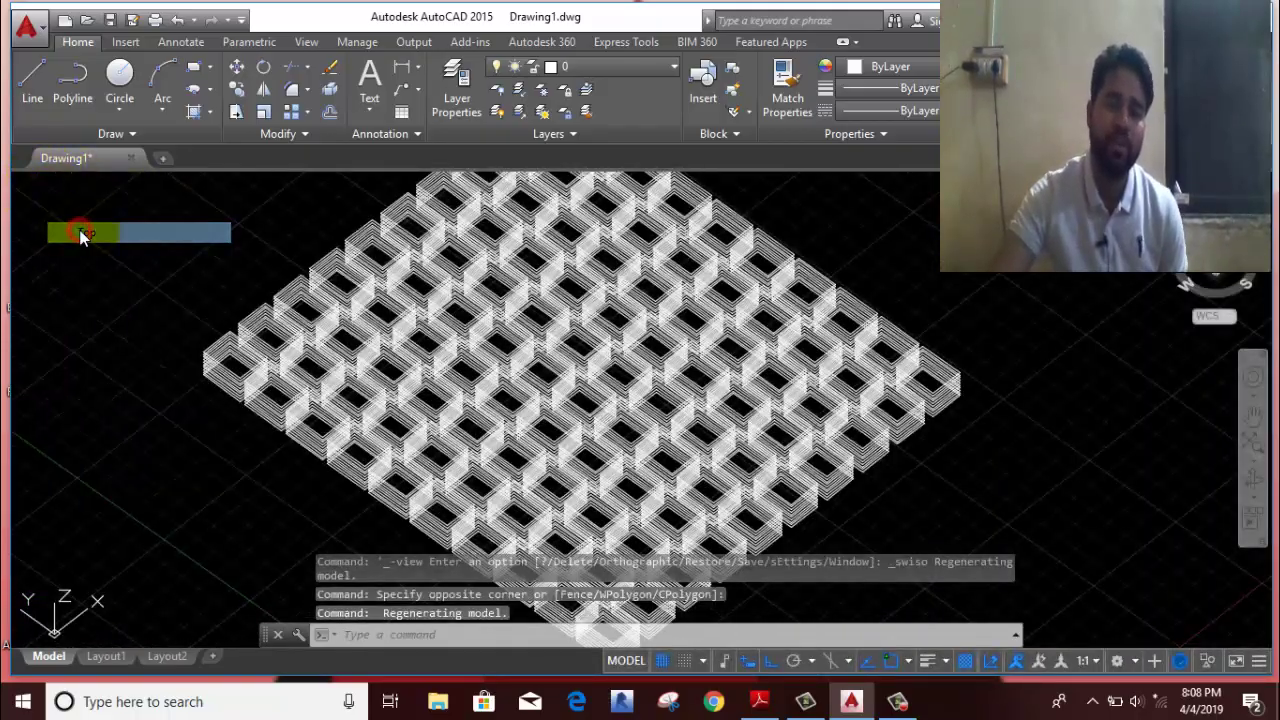
scroll(331, 286, "down", 2)
scroll(331, 286, "down", 2)
Step: Explode the whole rectangle array into separate rectangles with X
scroll(472, 245, "up", 5)
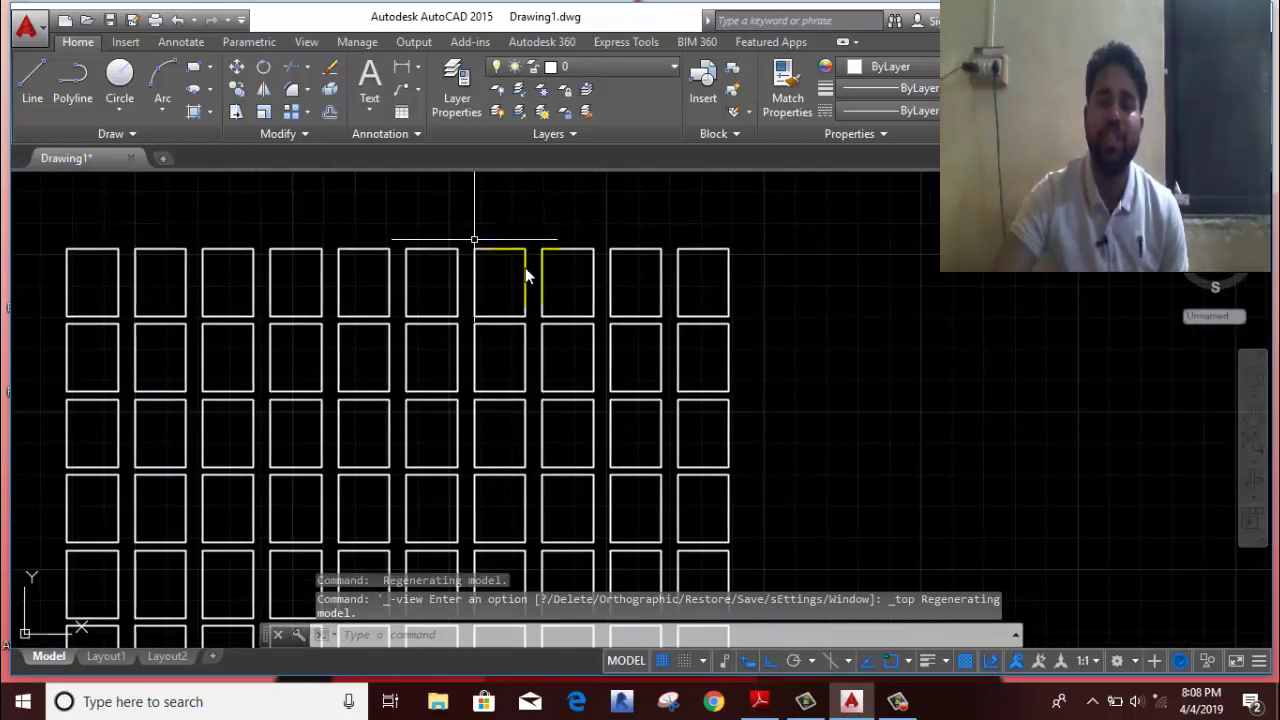
left_click(755, 226)
left_click(697, 305)
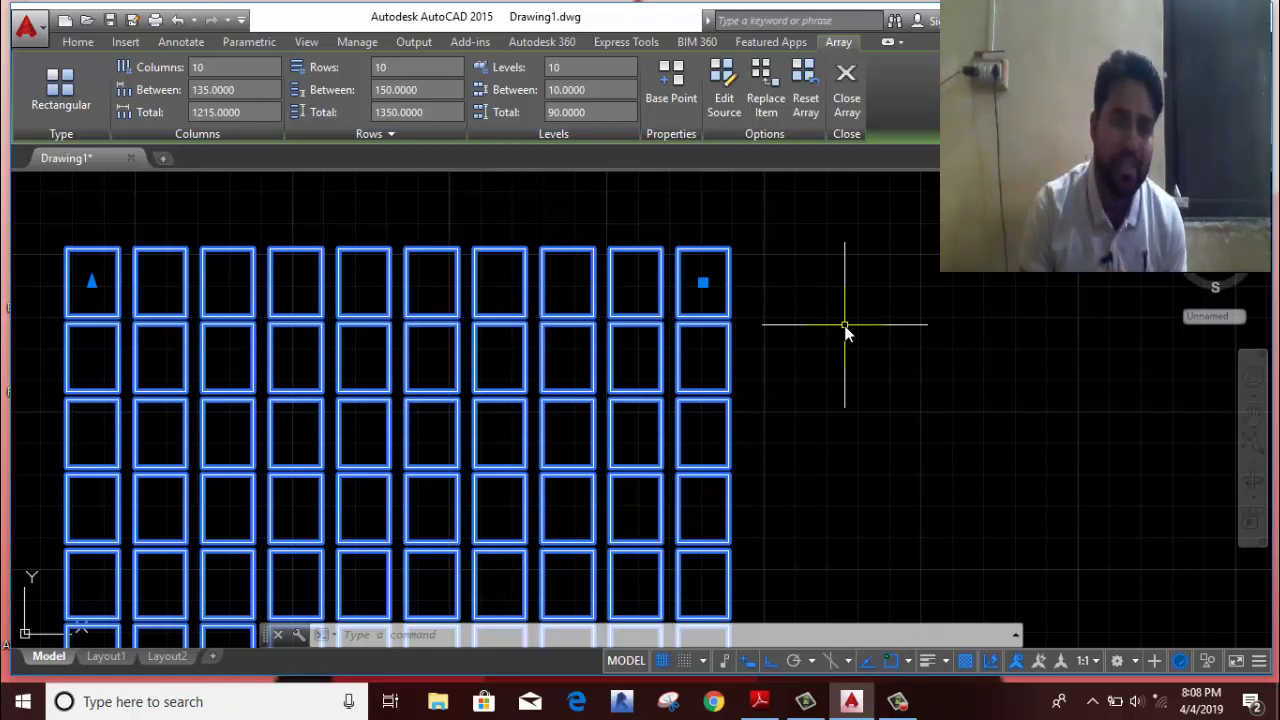
type("X")
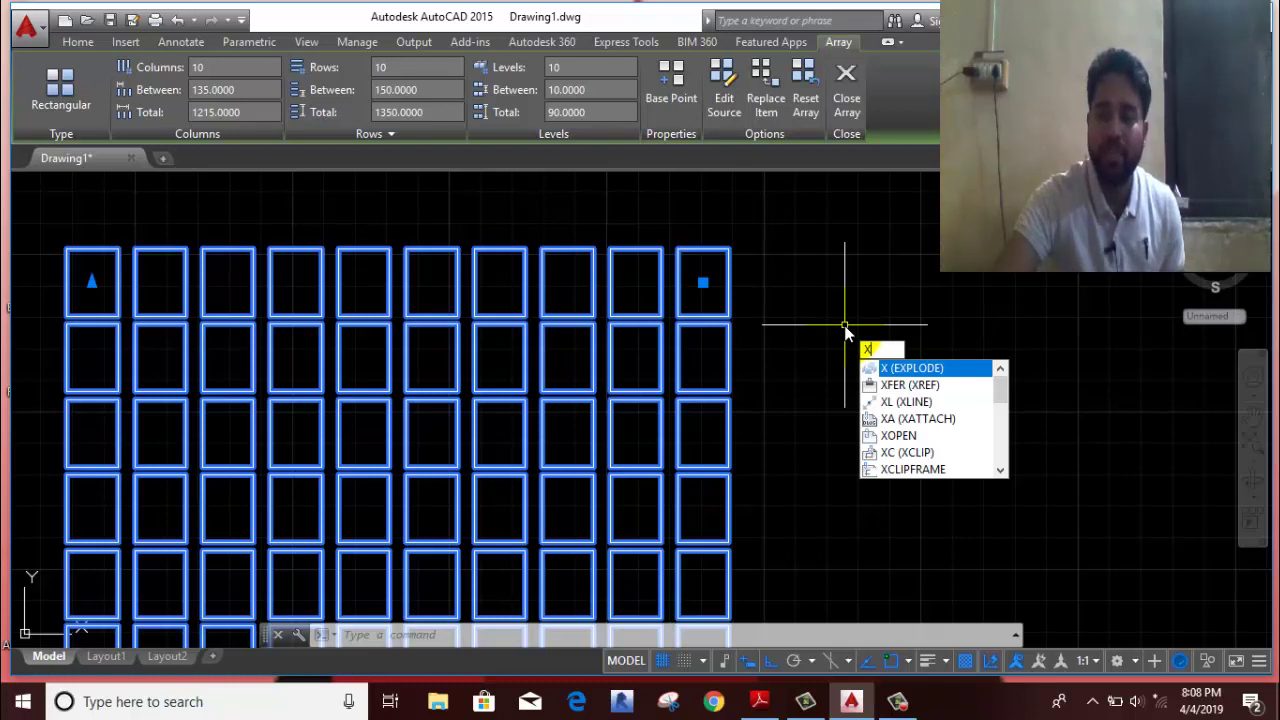
key("Return")
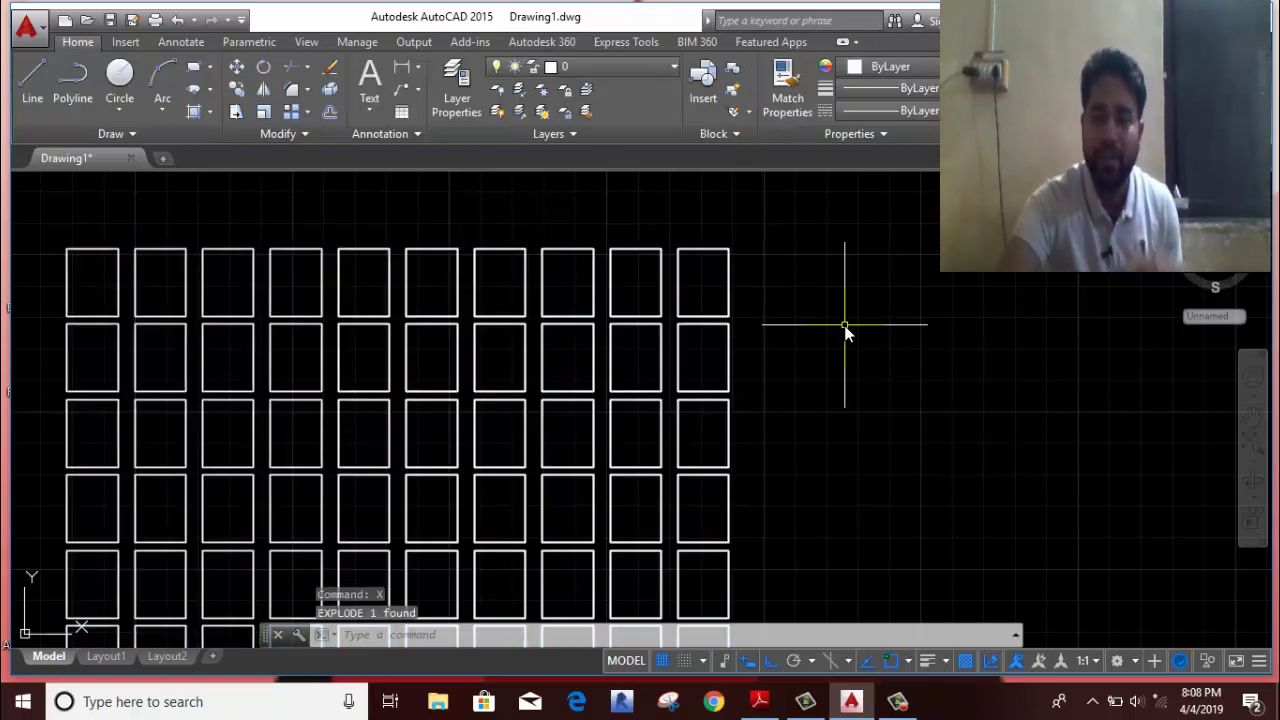
Step: Erase the top two rows except the first column, then two middle rows
left_click(837, 245)
left_click(157, 386)
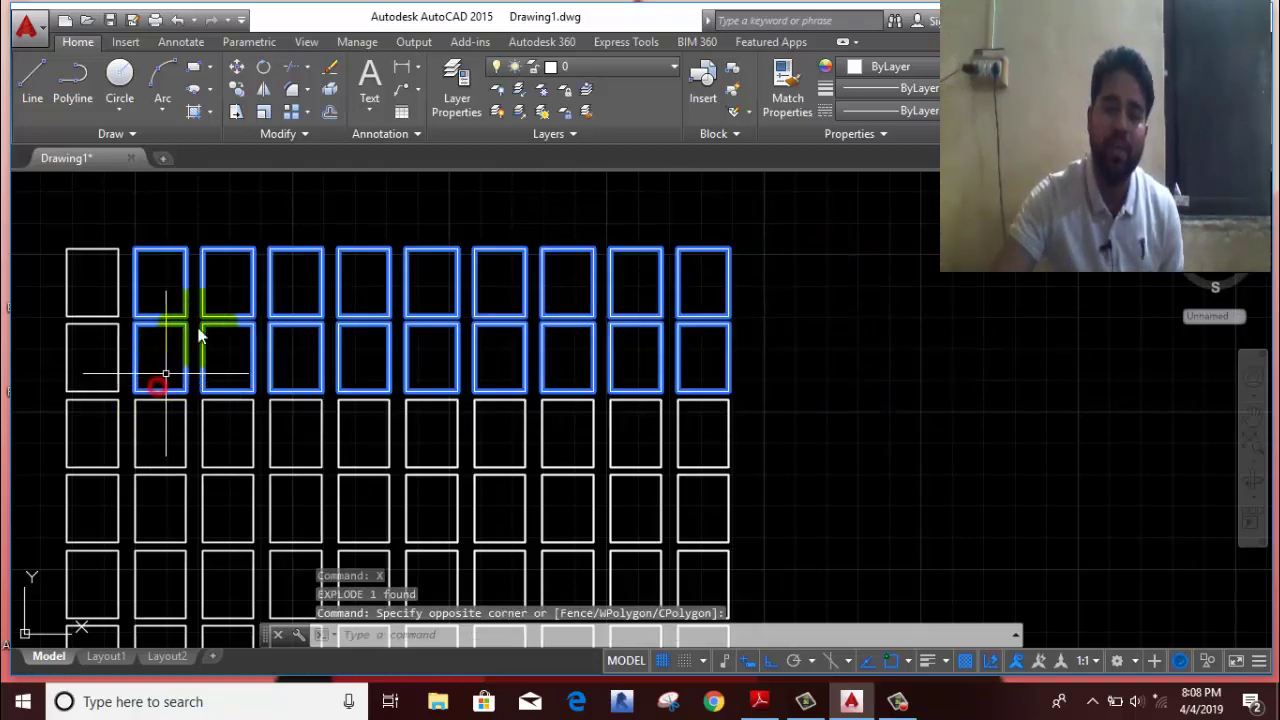
right_click(260, 228)
left_click(303, 338)
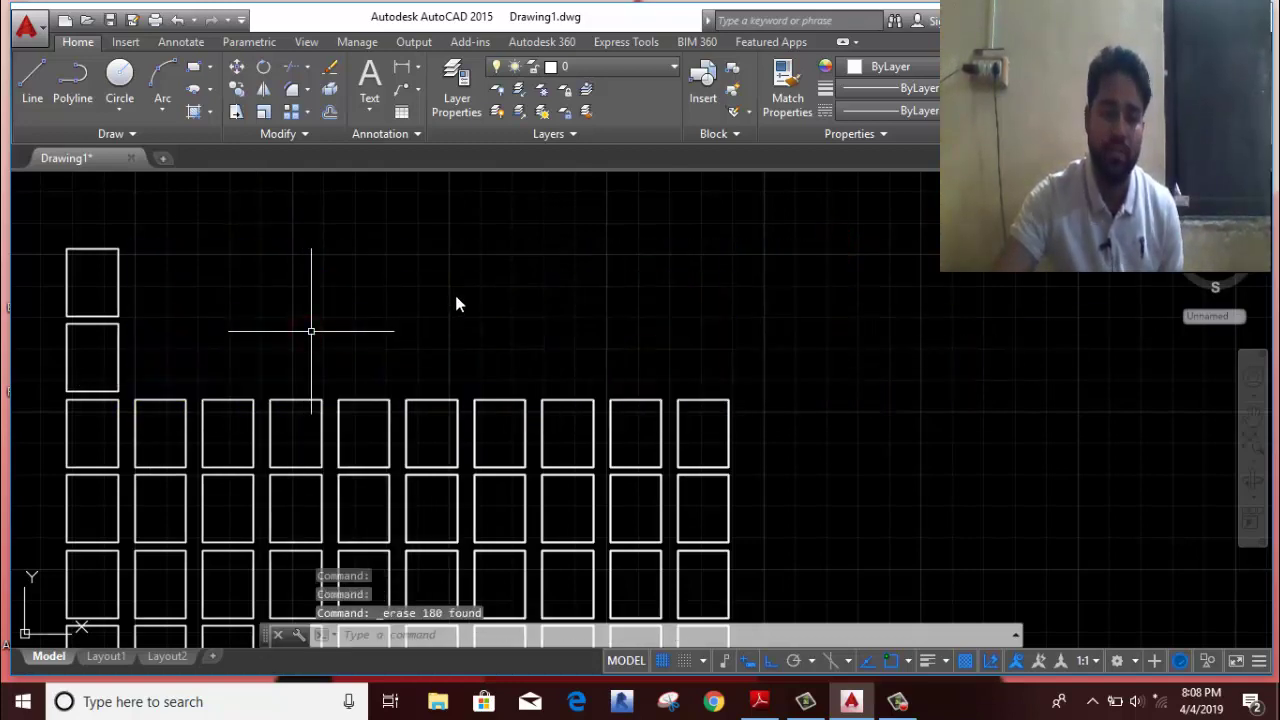
scroll(458, 293, "down", 4)
left_click(641, 479)
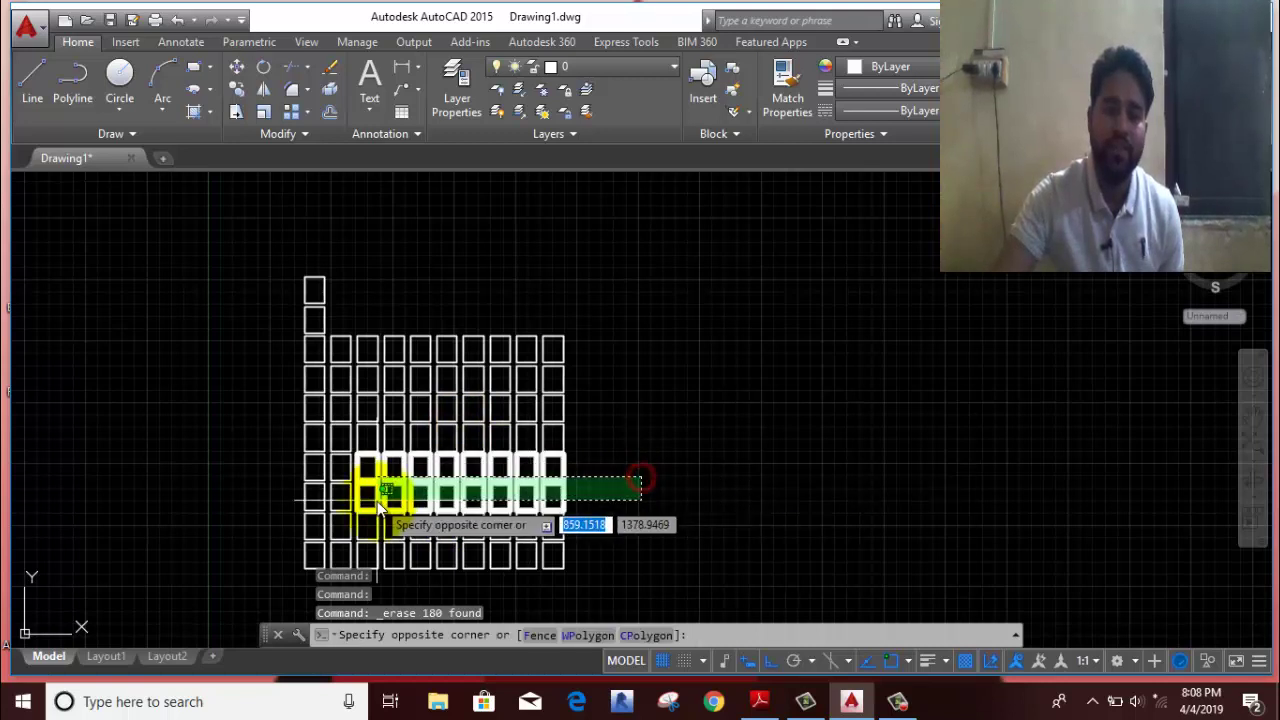
left_click(364, 494)
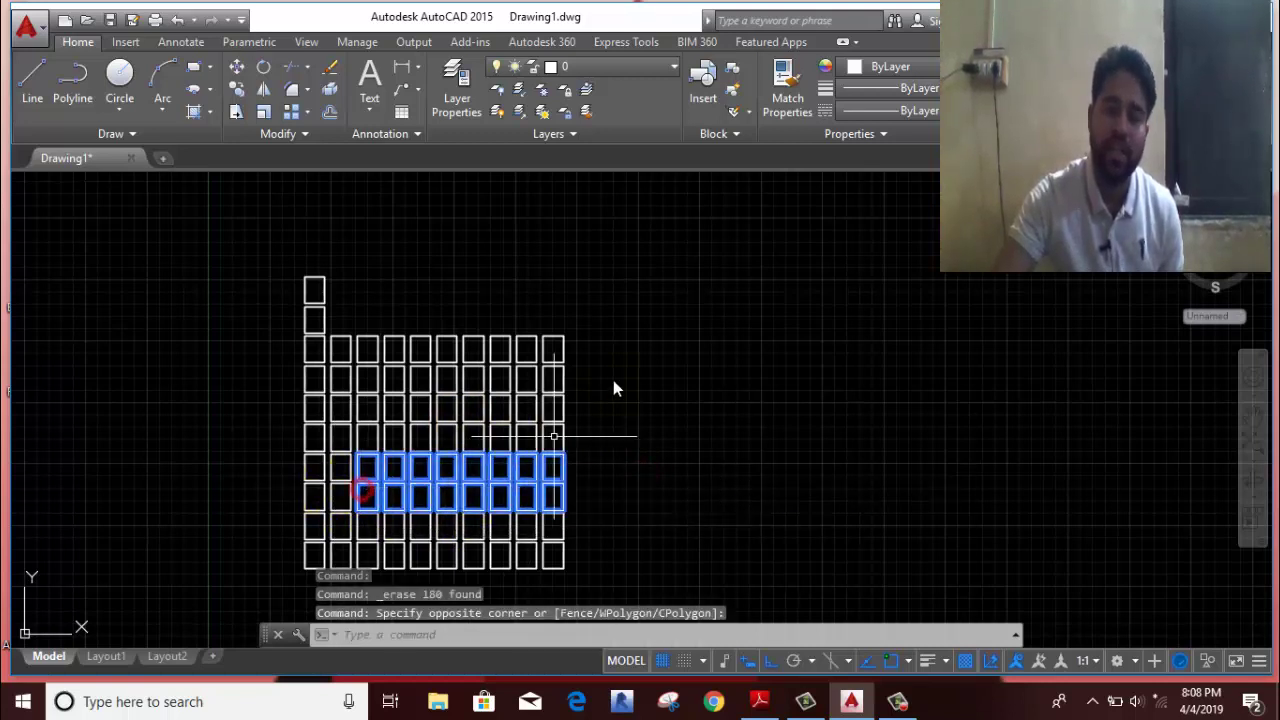
right_click(641, 386)
left_click(686, 370)
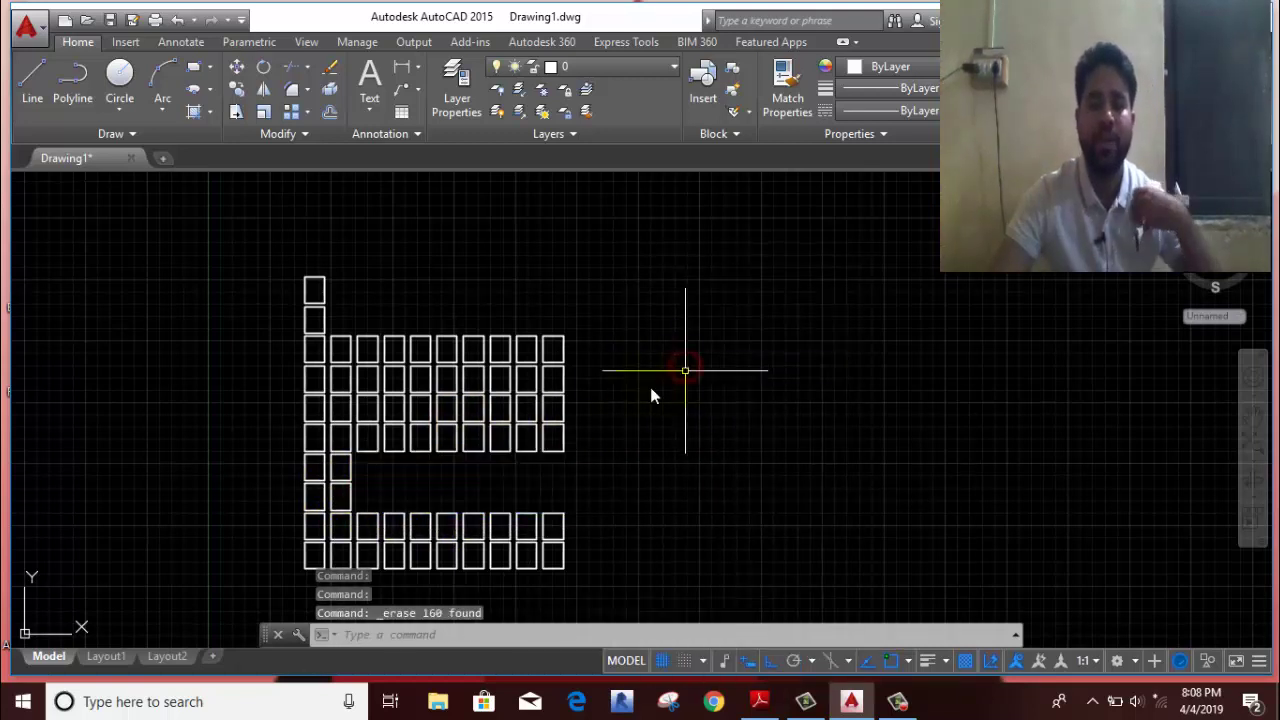
Step: Erase the block of rectangles at the upper right of the grid
scroll(665, 410, "up", 2)
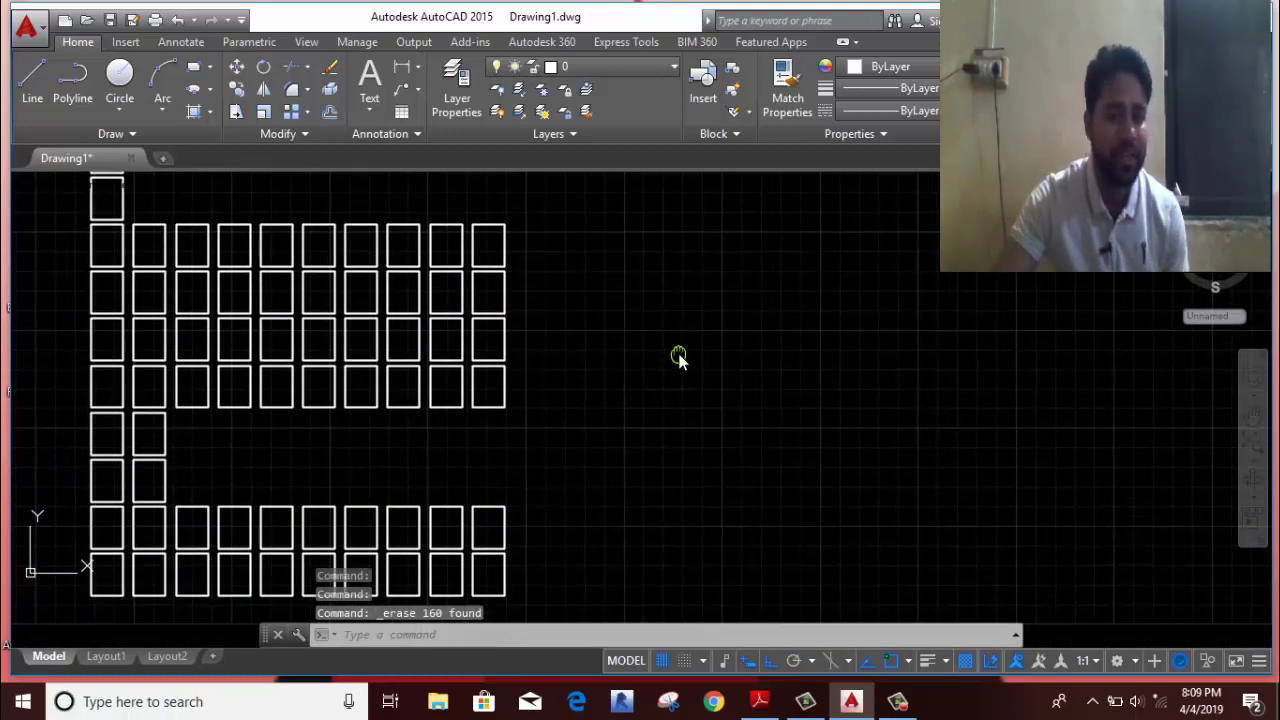
scroll(665, 372, "down", 4)
scroll(669, 368, "up", 2)
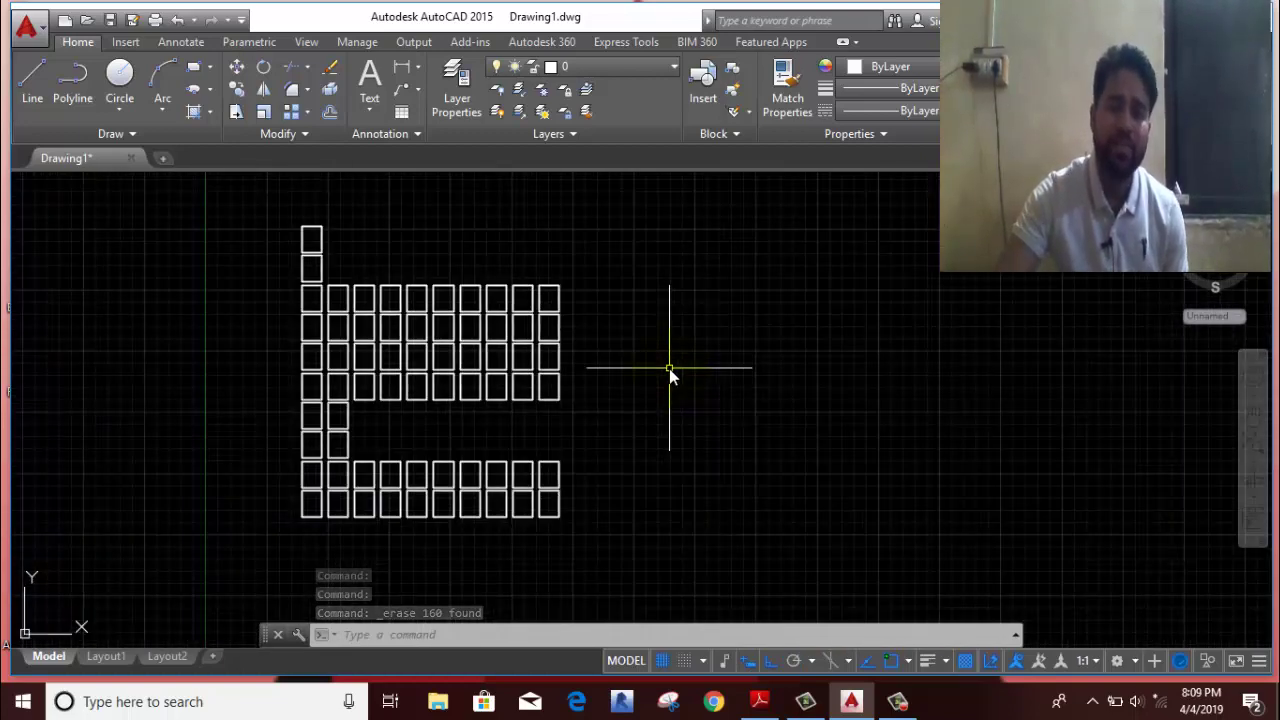
middle_click_drag(668, 372, 589, 339)
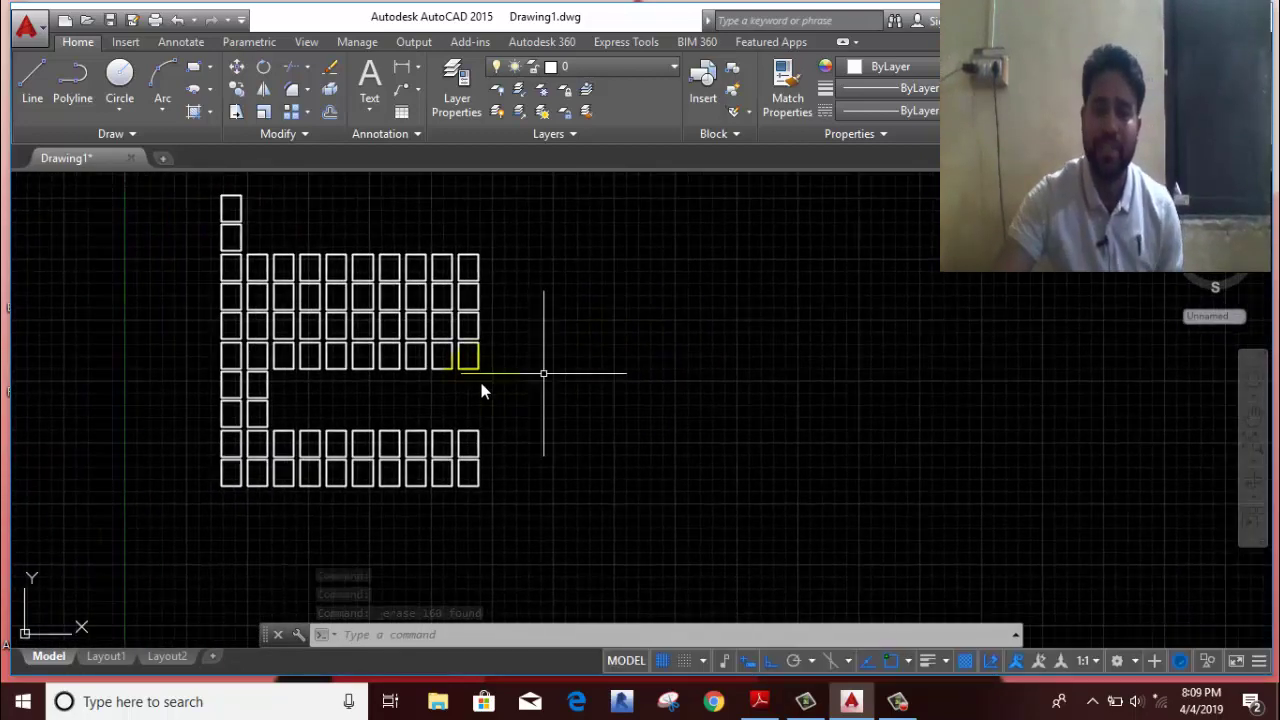
left_click(516, 288)
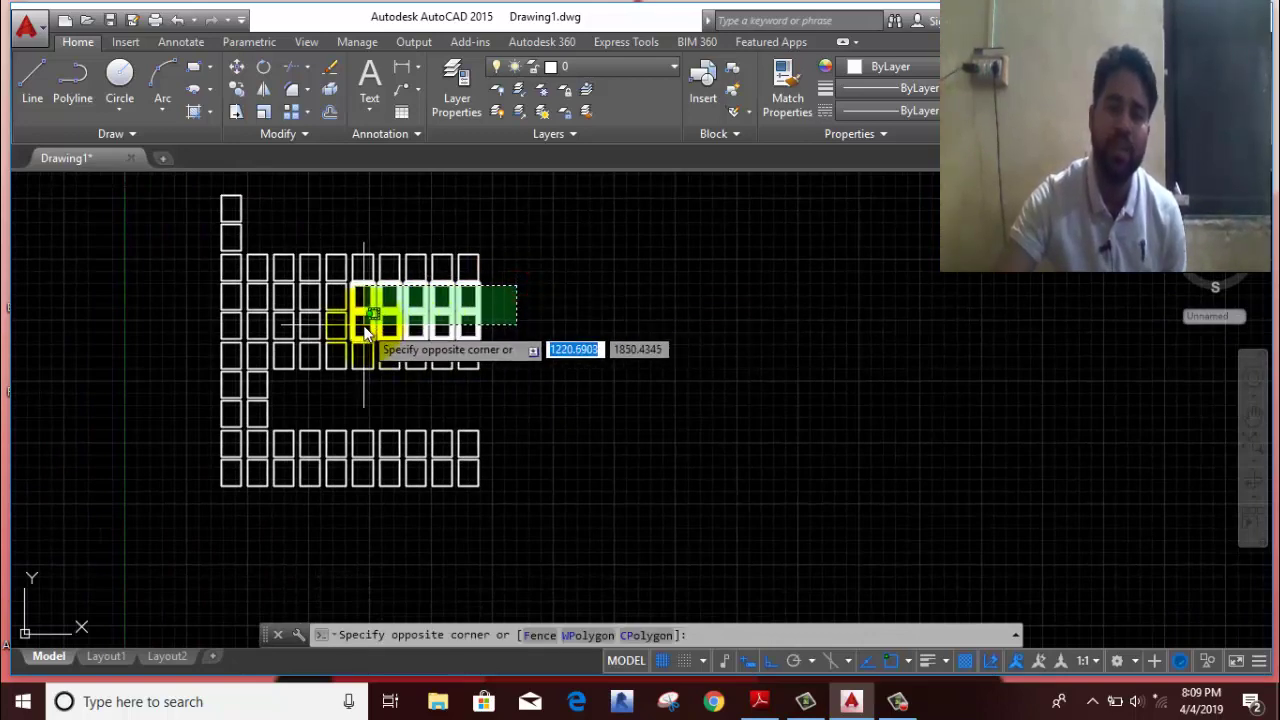
left_click(362, 318)
right_click(604, 322)
left_click(612, 367)
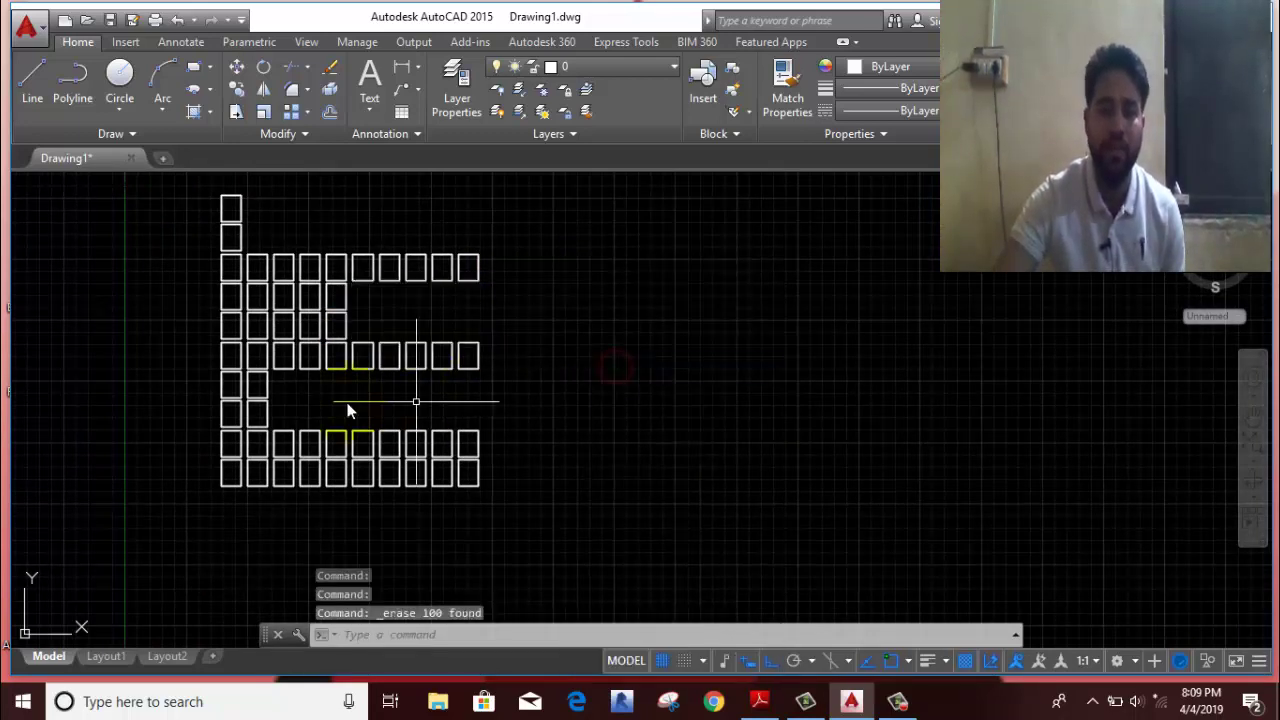
middle_click_drag(148, 347, 703, 297)
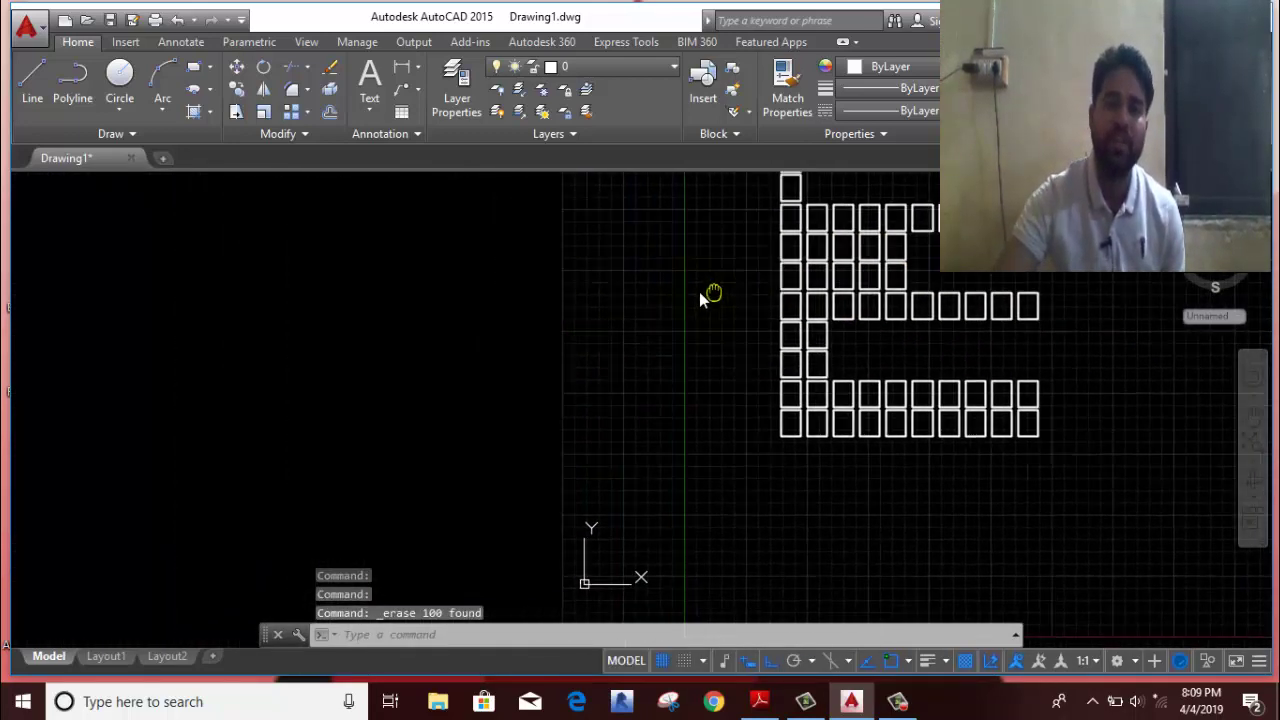
Step: In empty space, draw a long horizontal baseline
left_click(310, 116)
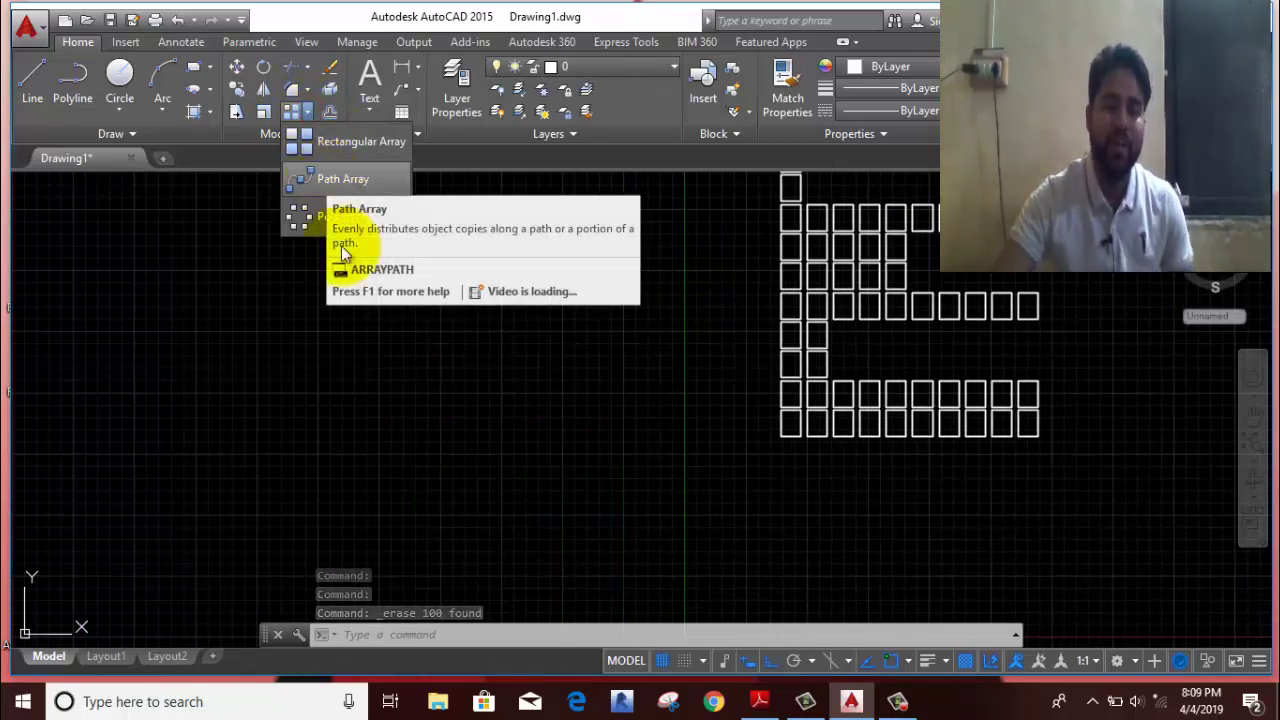
middle_click_drag(449, 389, 932, 398)
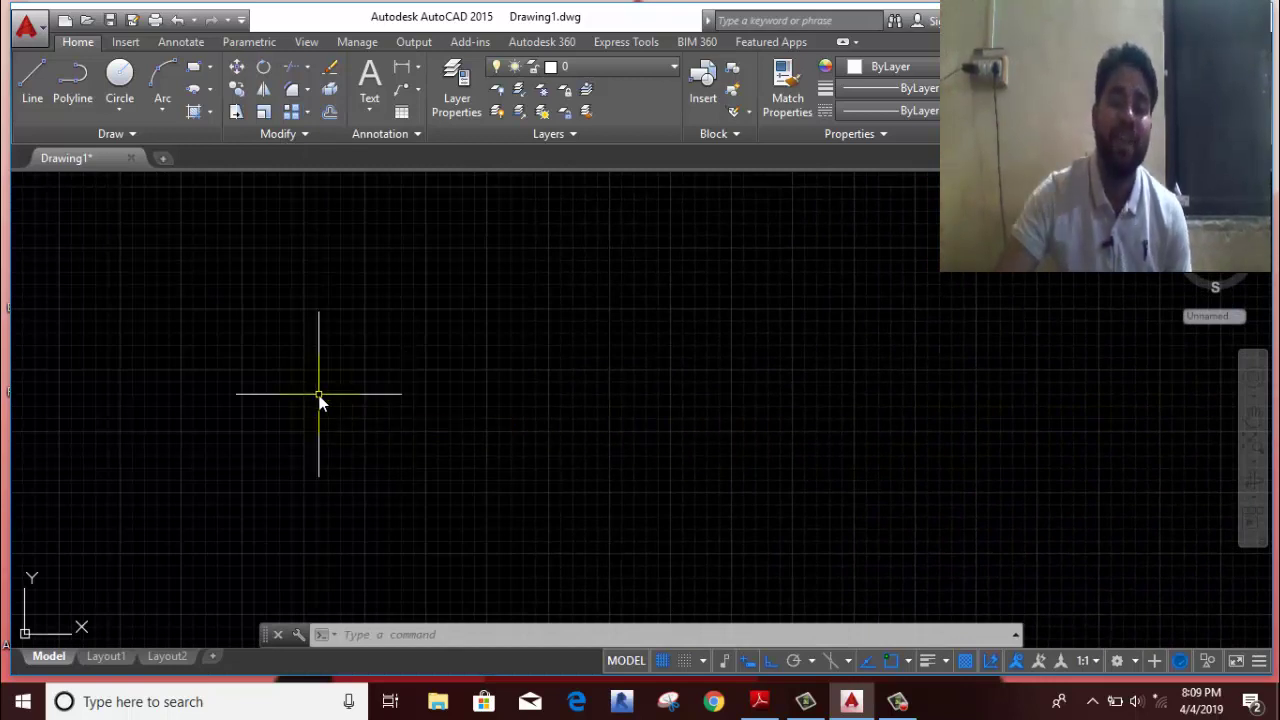
left_click(32, 87)
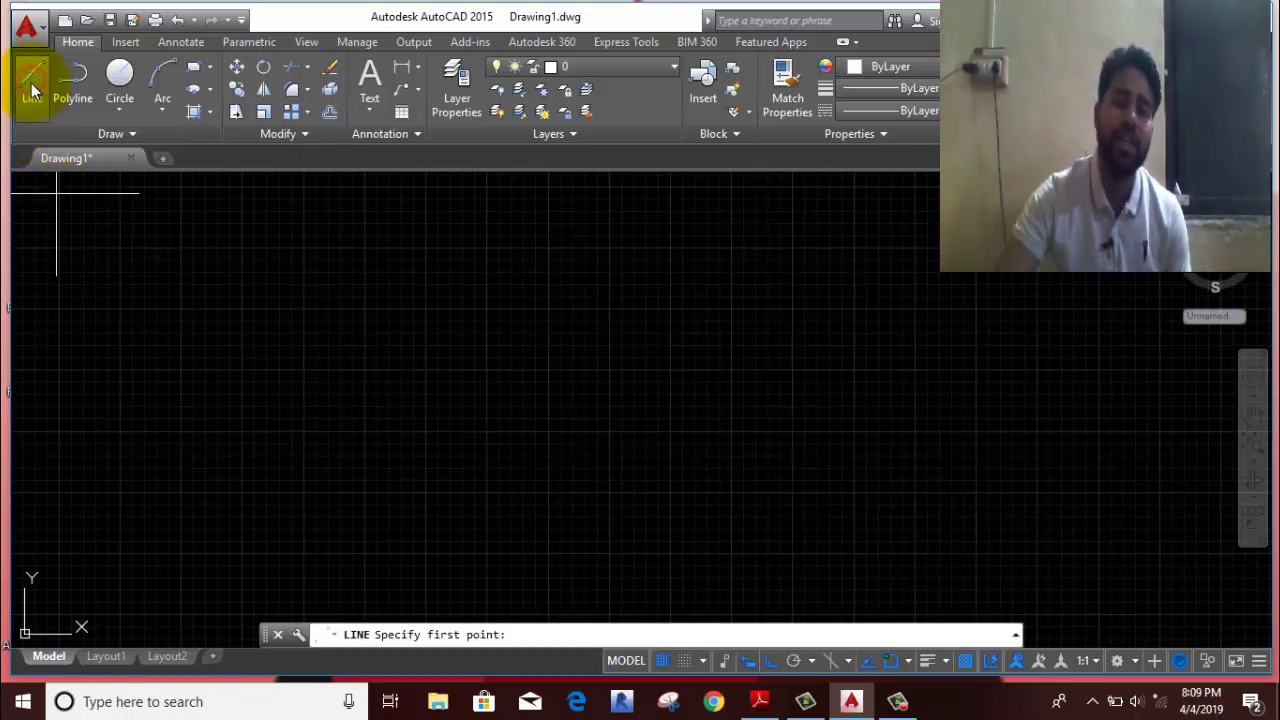
left_click(156, 455)
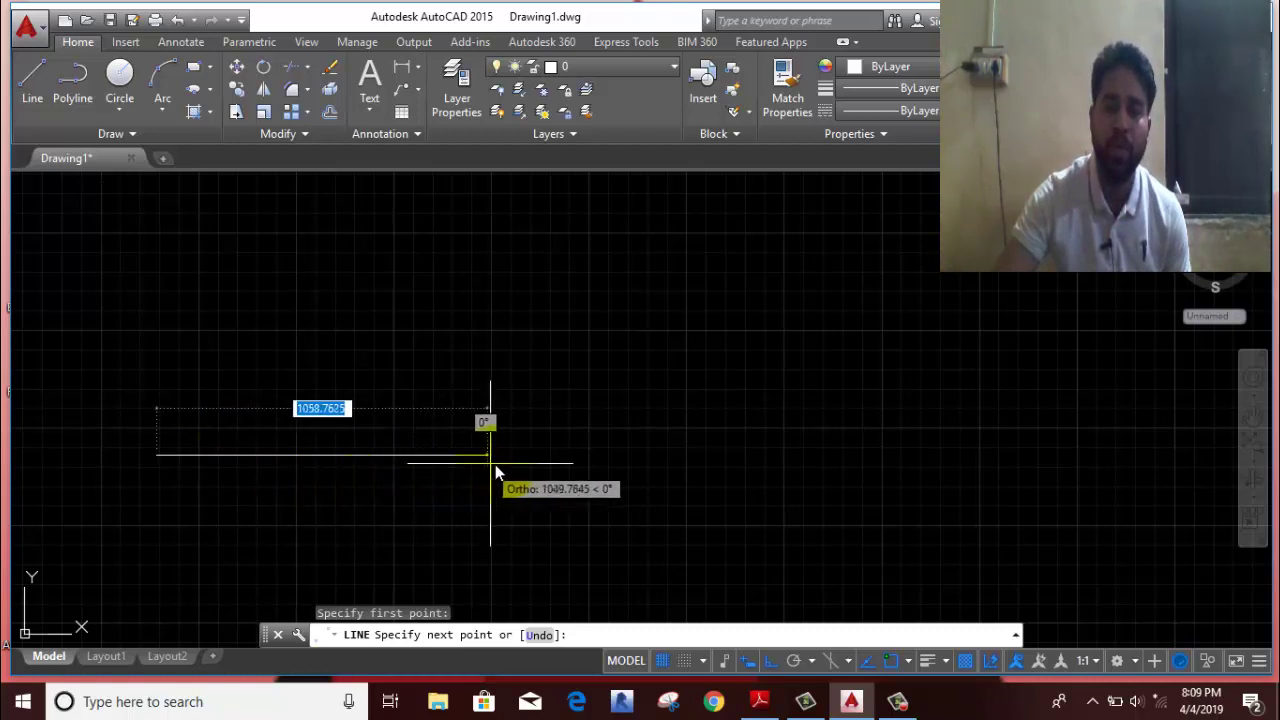
left_click(655, 465)
right_click(672, 364)
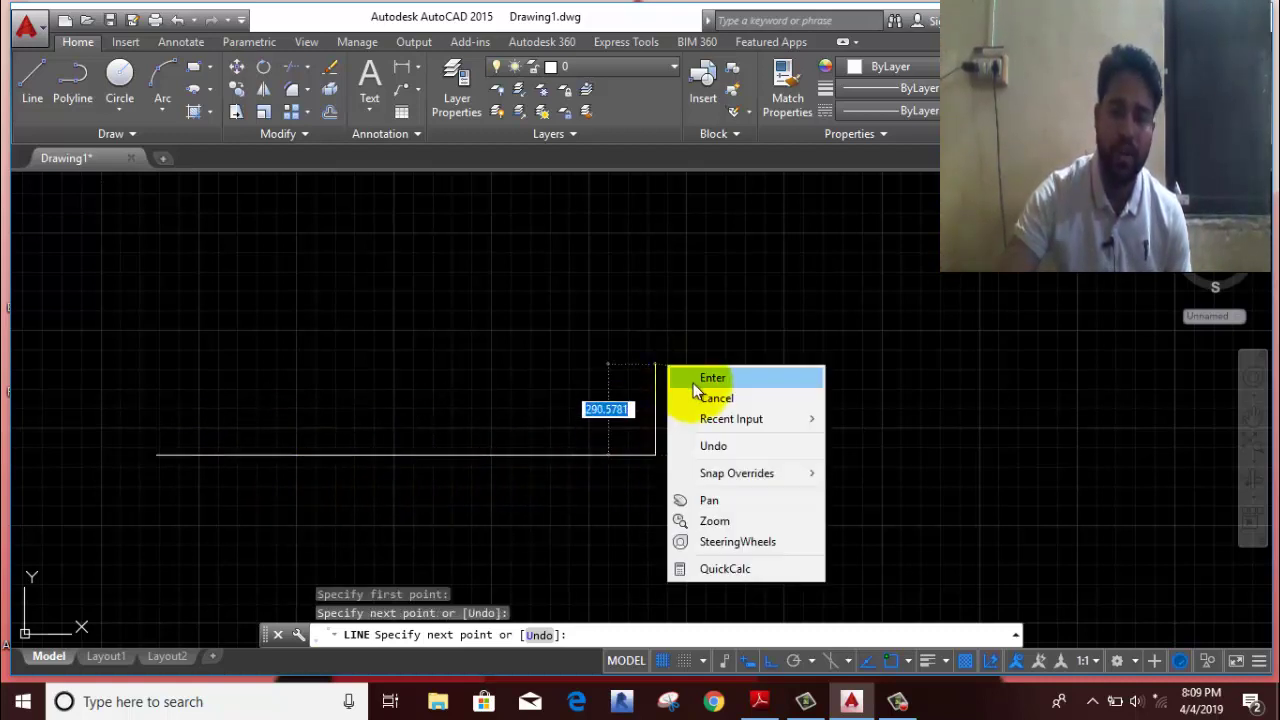
left_click(703, 398)
Step: Draw a shorter vertical line rising from the baseline's left end
right_click(344, 297)
left_click(352, 298)
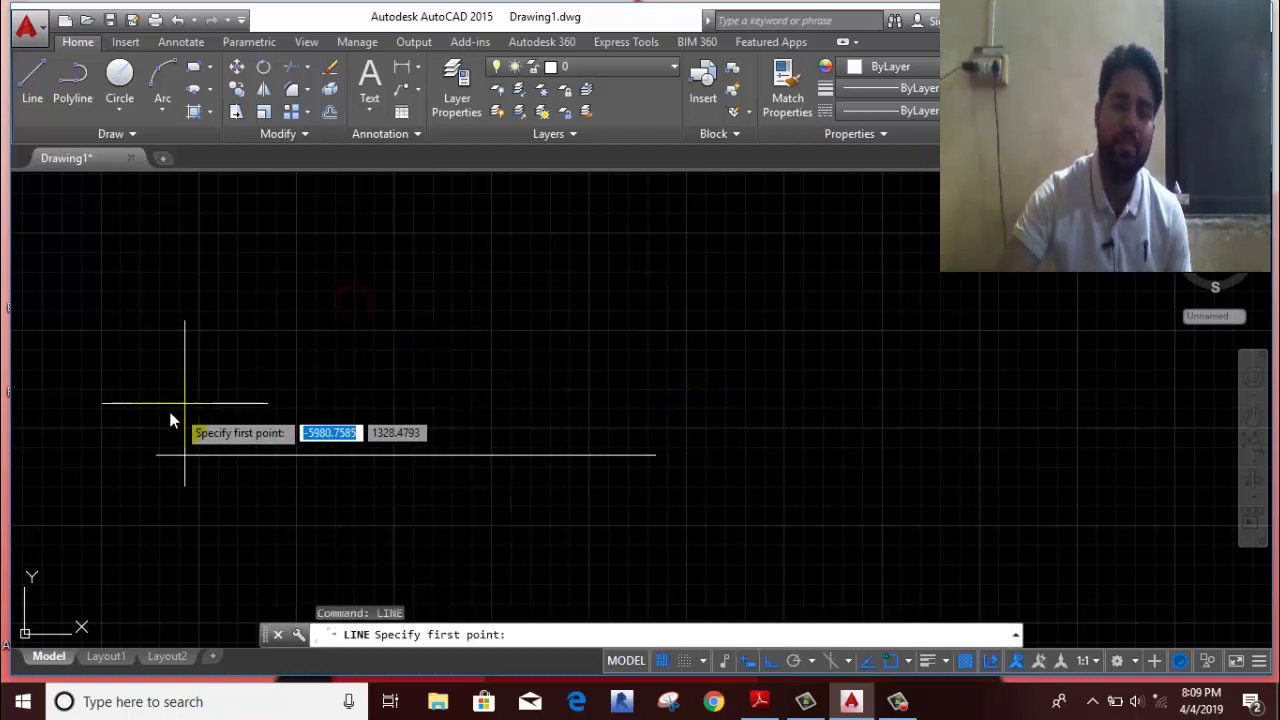
left_click(160, 456)
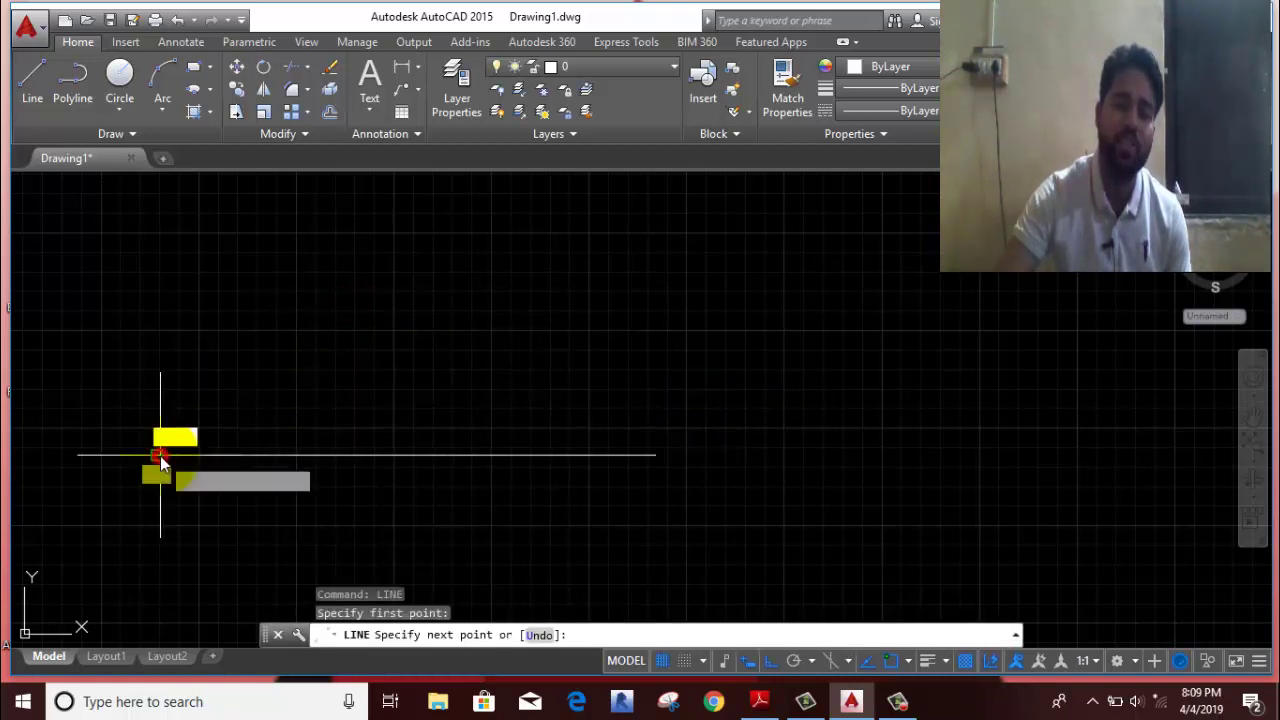
left_click(157, 313)
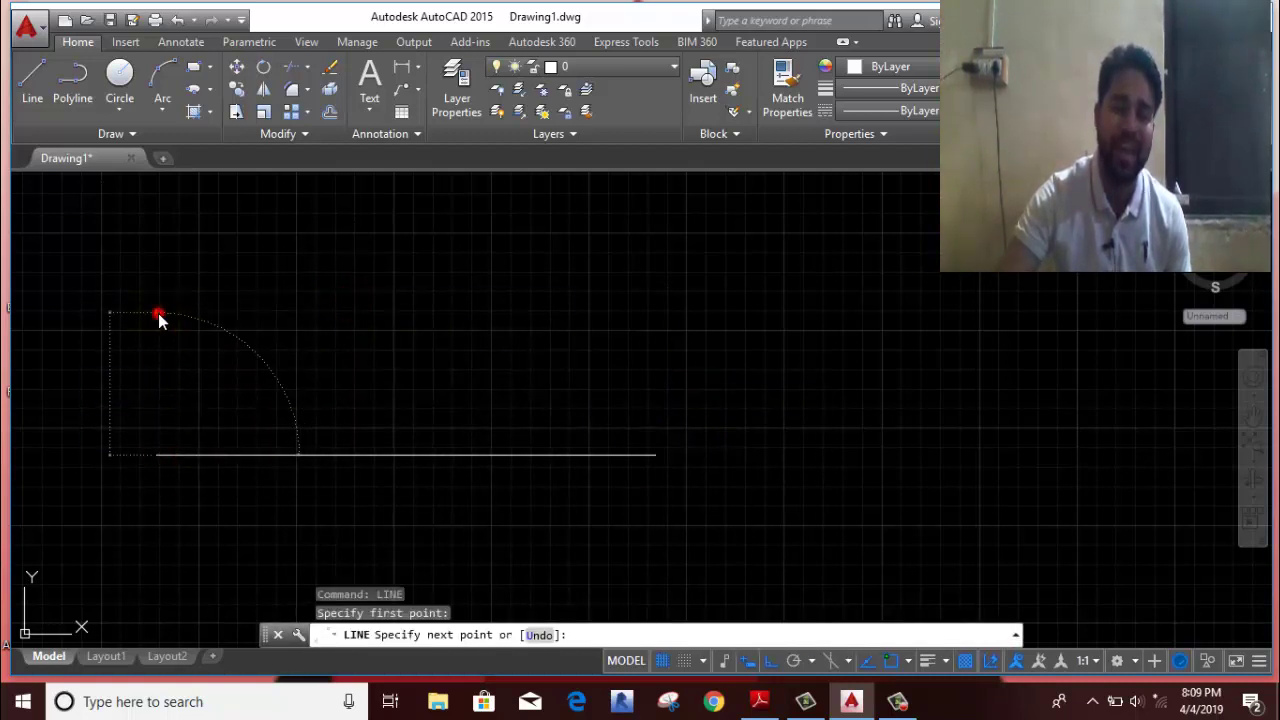
right_click(222, 282)
left_click(259, 314)
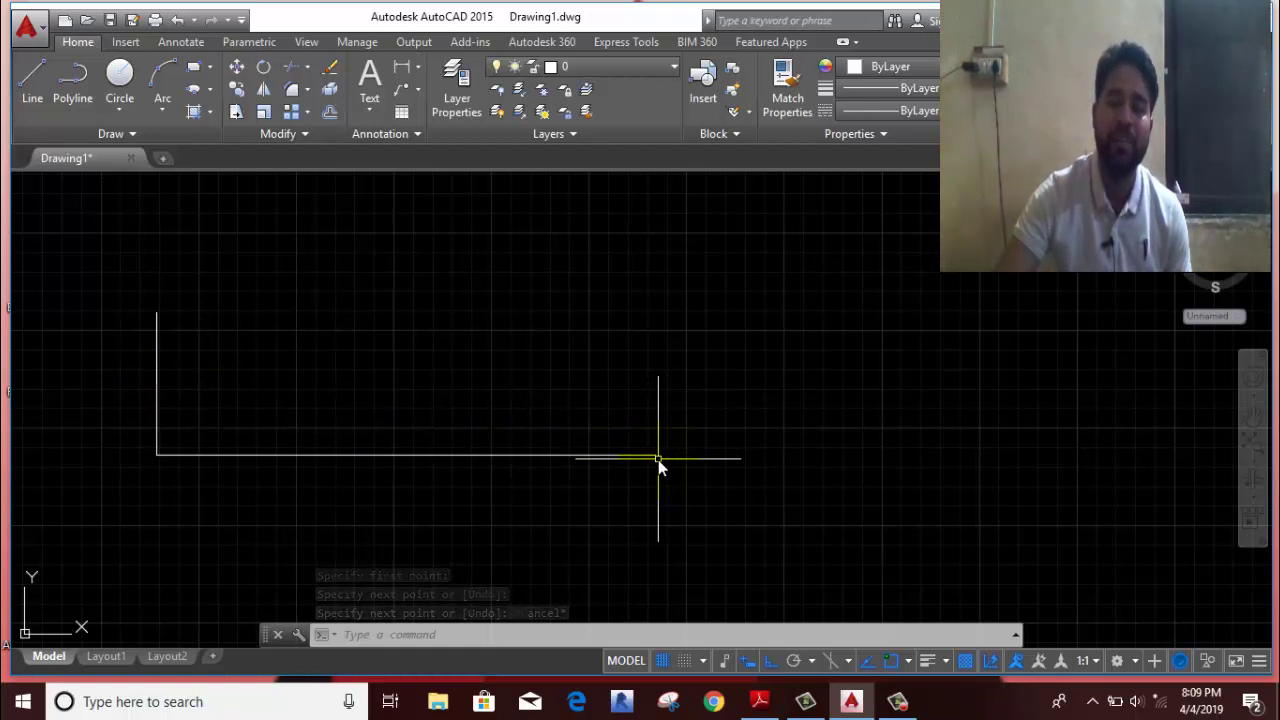
left_click(239, 300)
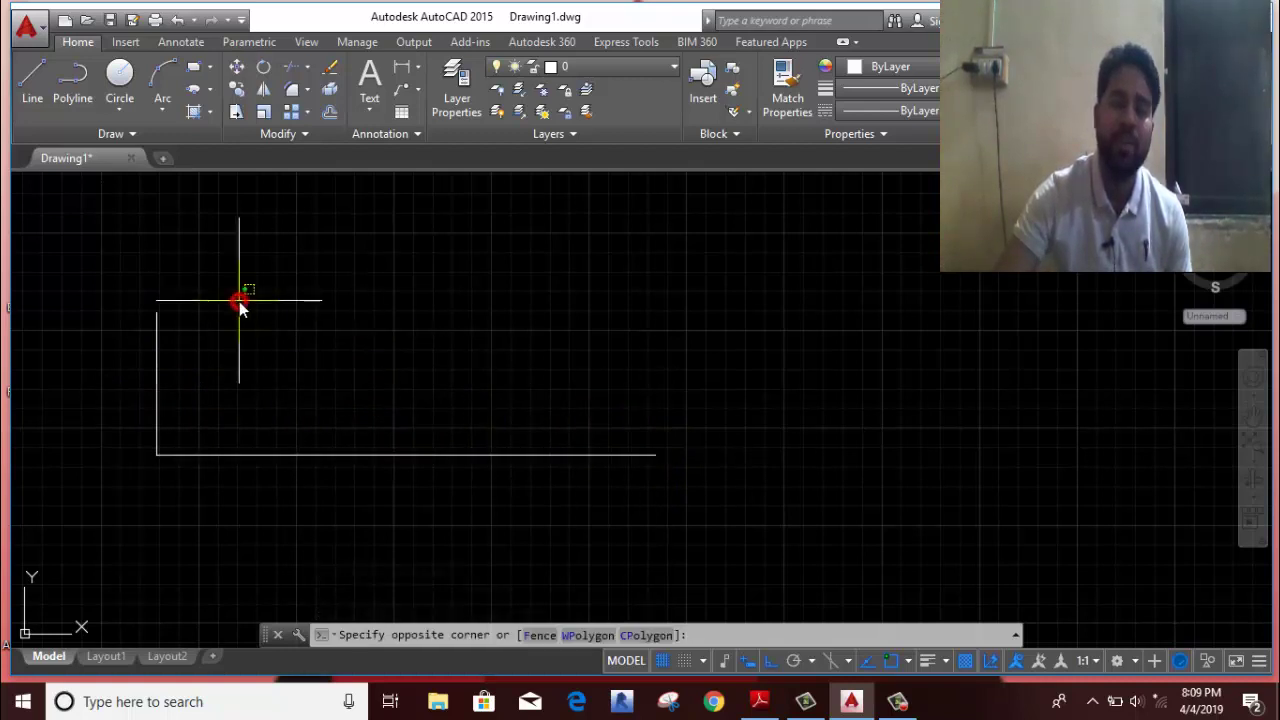
Step: Path-array the vertical line along the horizontal baseline, giving 1596 copies 1 unit apart
left_click(127, 355)
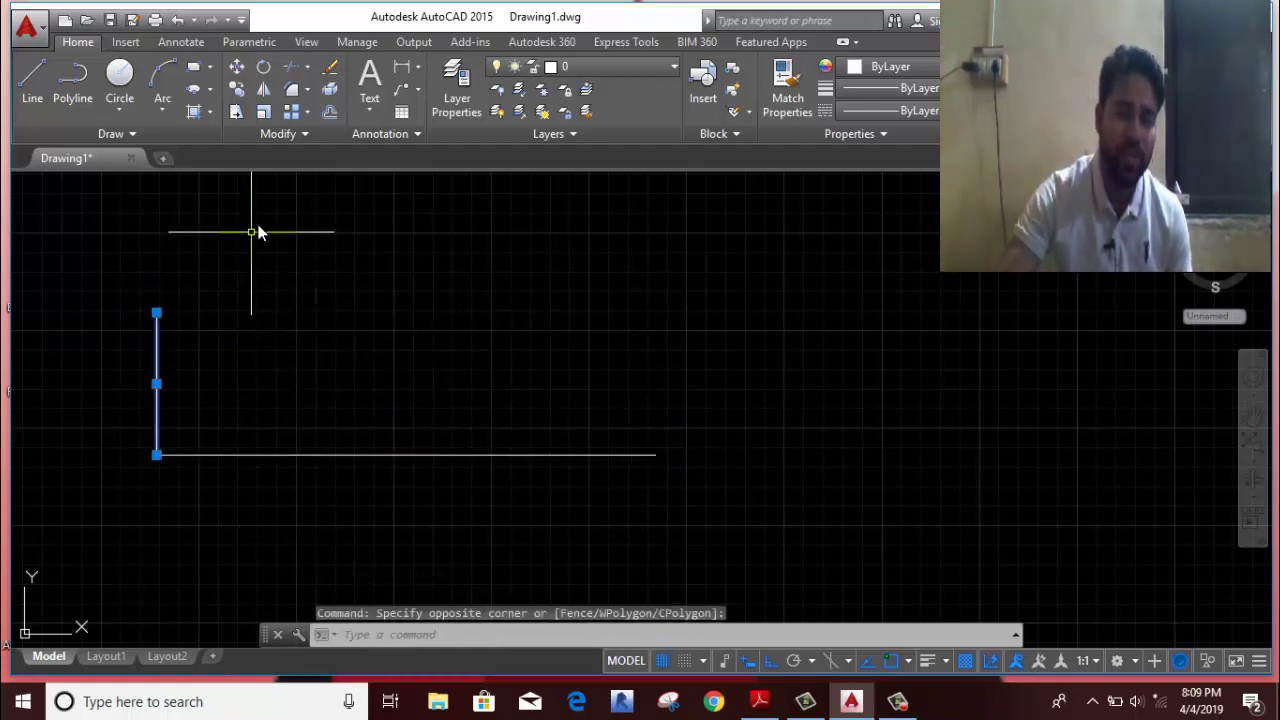
left_click(308, 112)
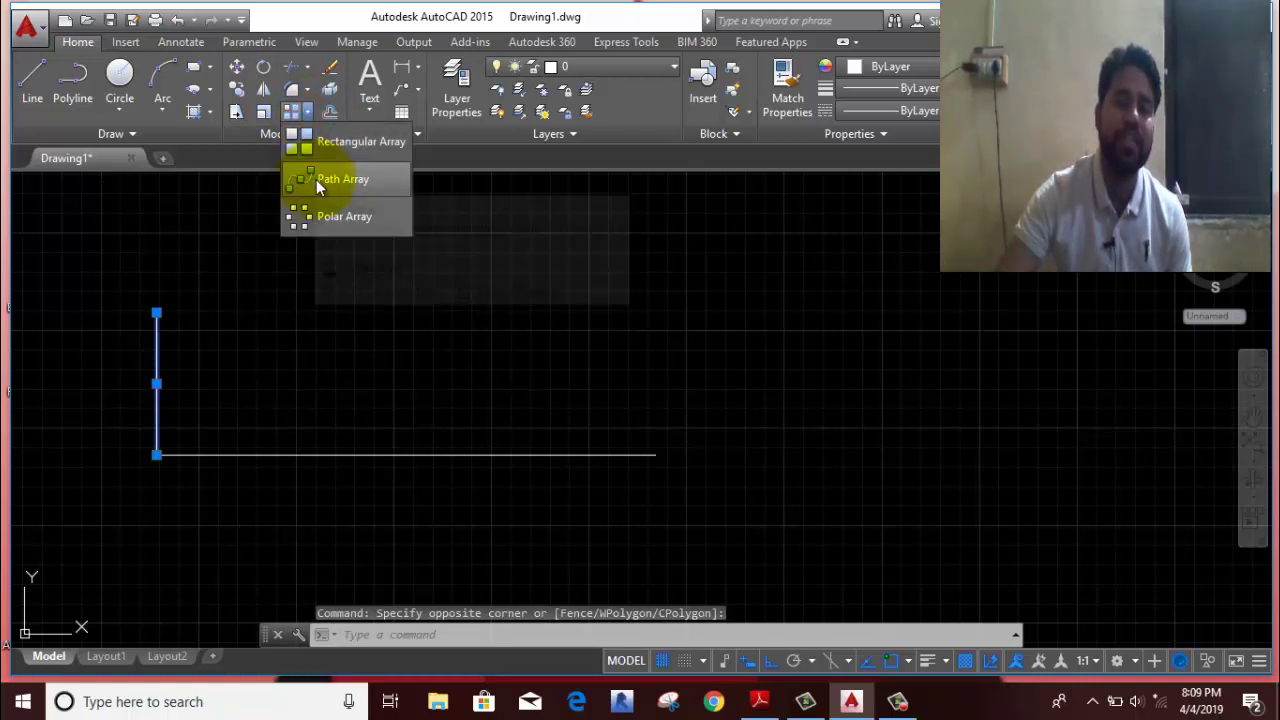
left_click(316, 179)
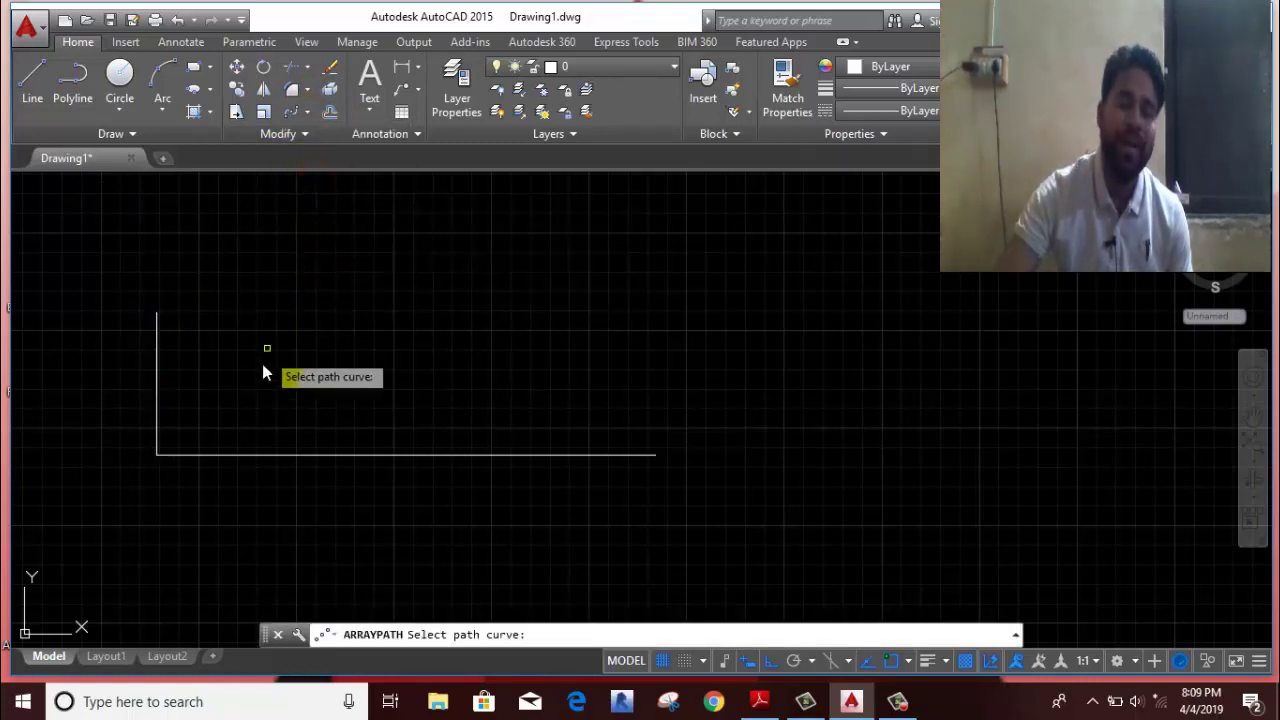
left_click(208, 455)
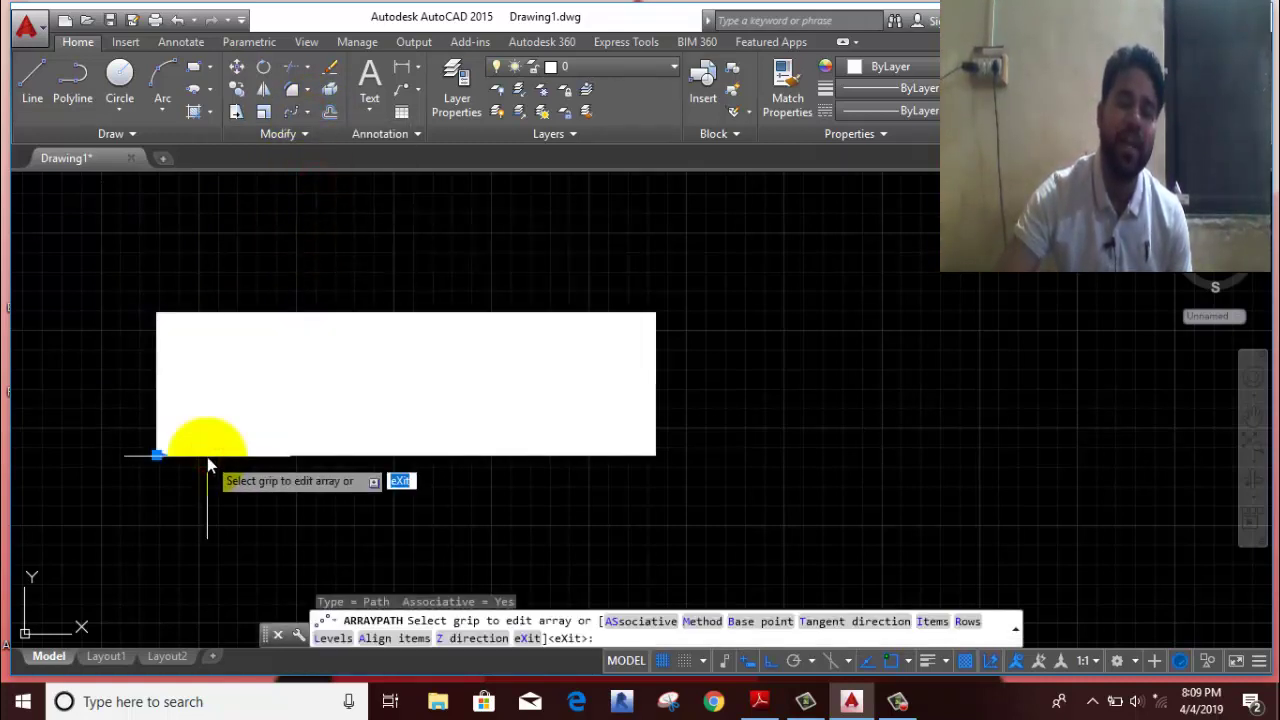
scroll(121, 362, "up", 2)
scroll(145, 365, "up", 2)
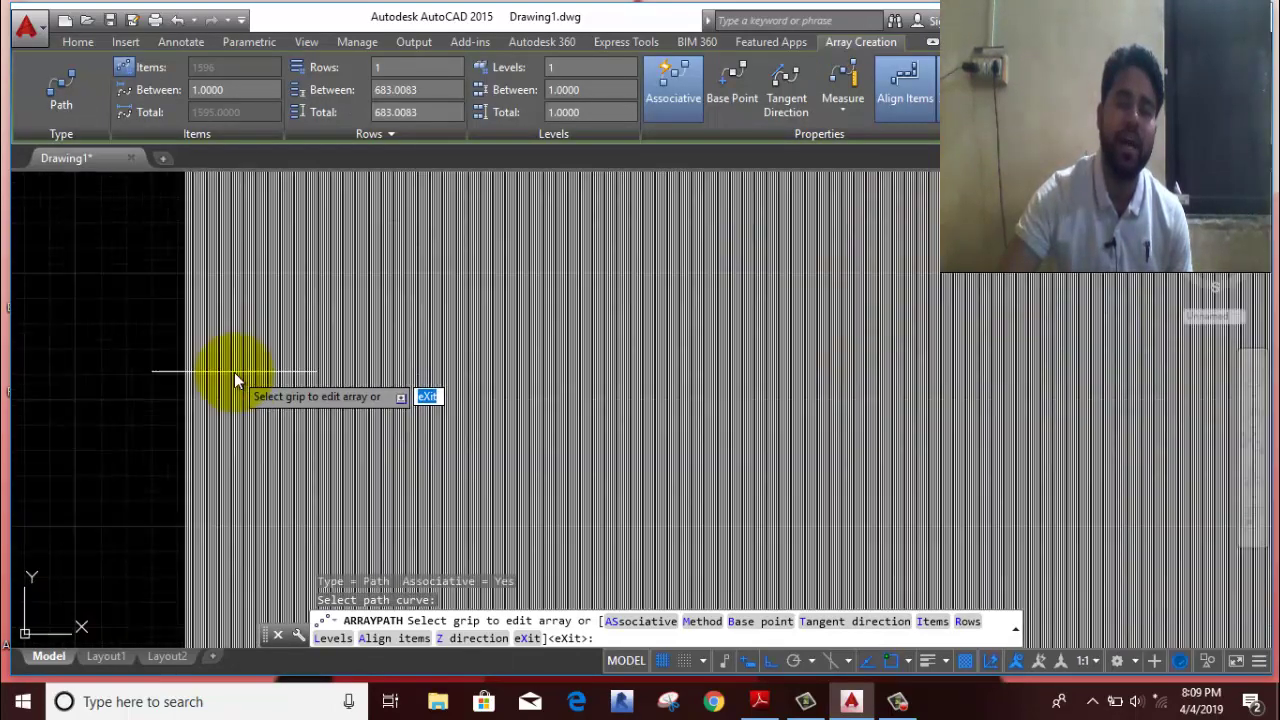
scroll(234, 372, "up", 1)
scroll(234, 372, "up", 2)
scroll(234, 372, "up", 1)
scroll(234, 372, "down", 3)
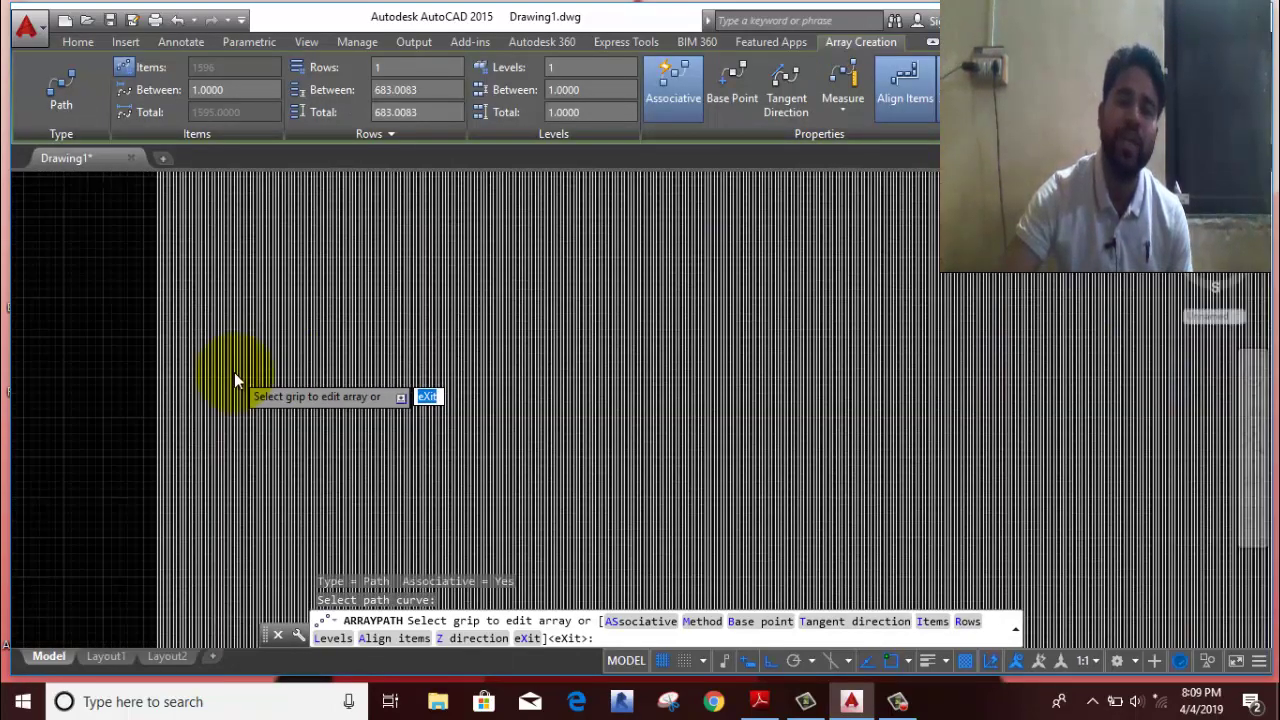
scroll(234, 372, "down", 3)
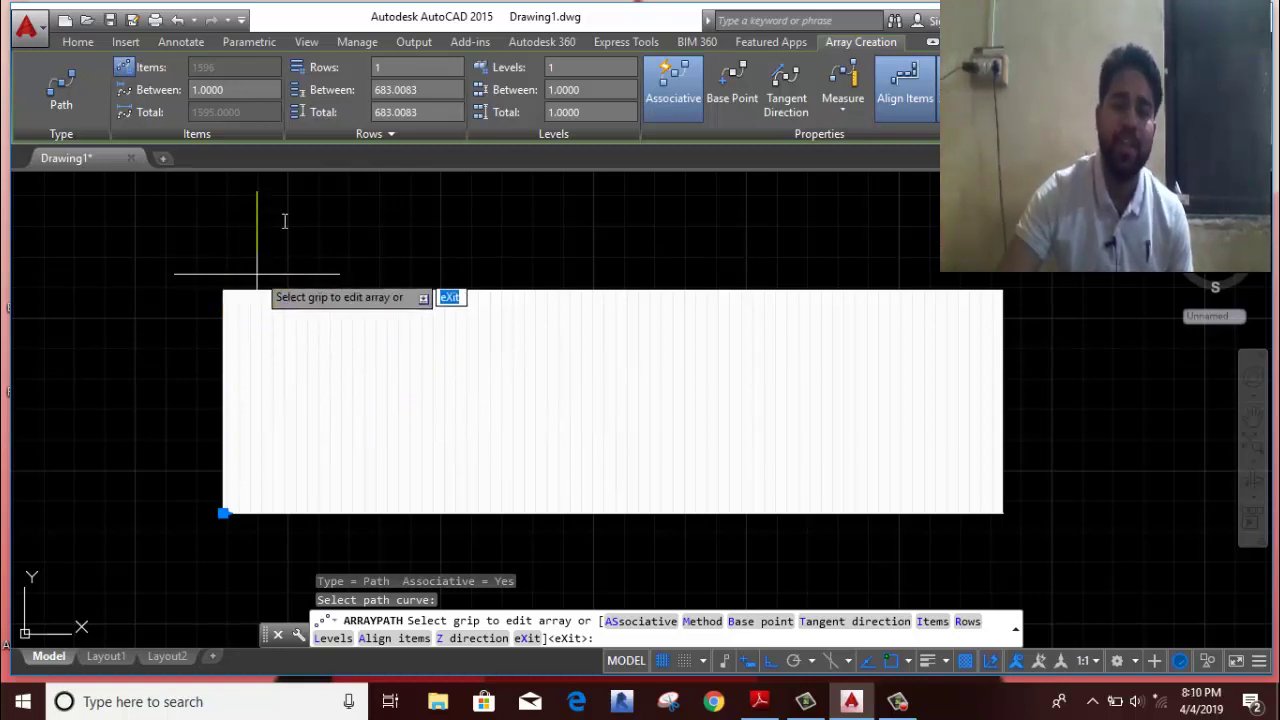
left_click(228, 70)
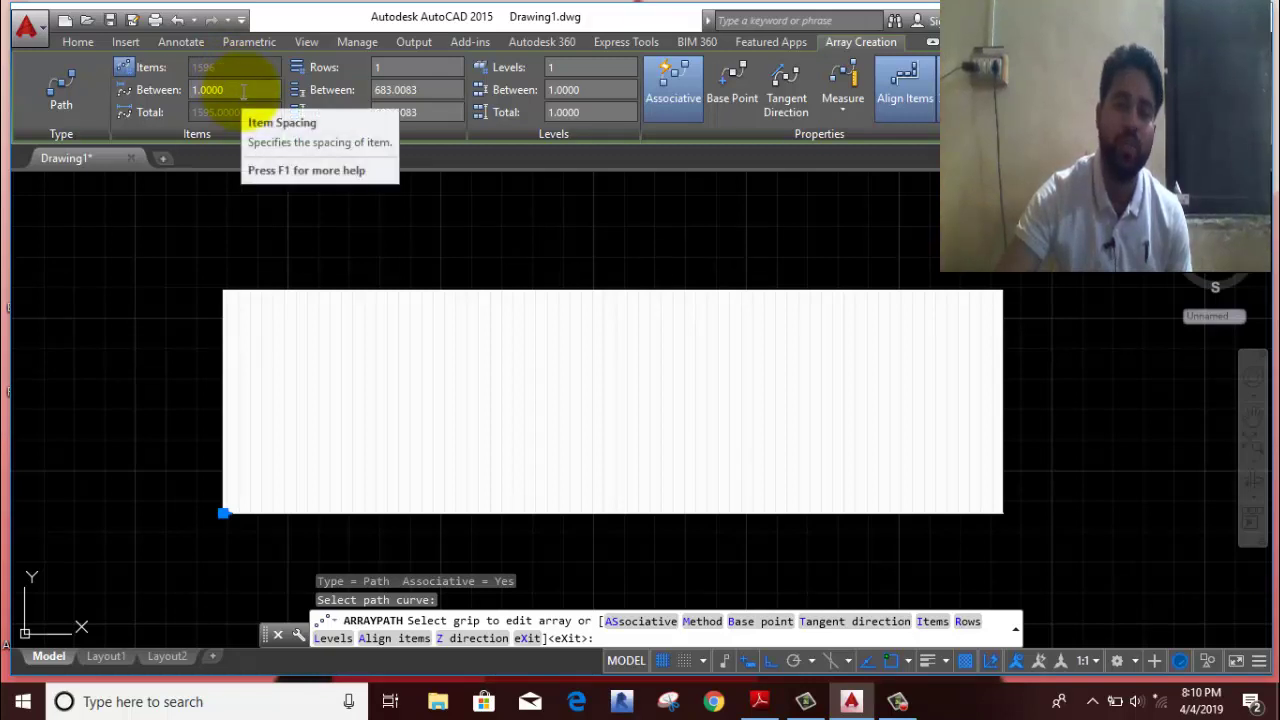
Step: Change the path array's item spacing from 10 to 50, leaving 32 lines
left_click(241, 91)
type("10")
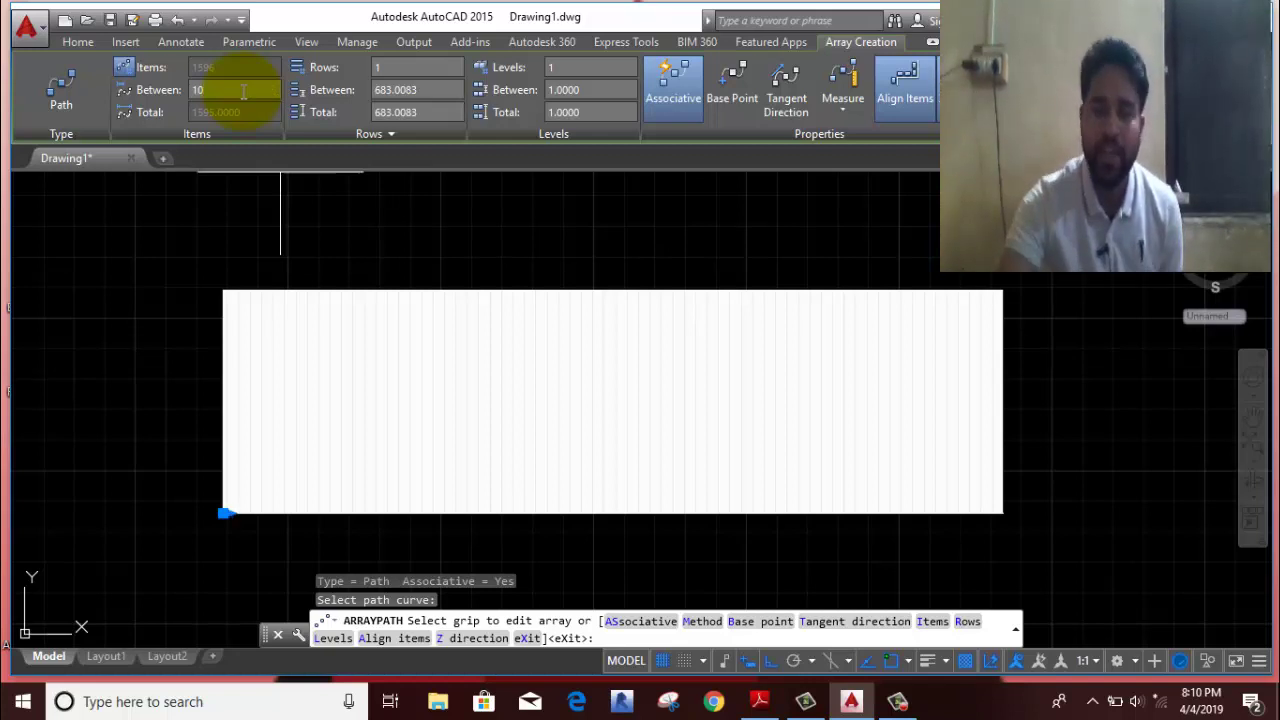
key("Return")
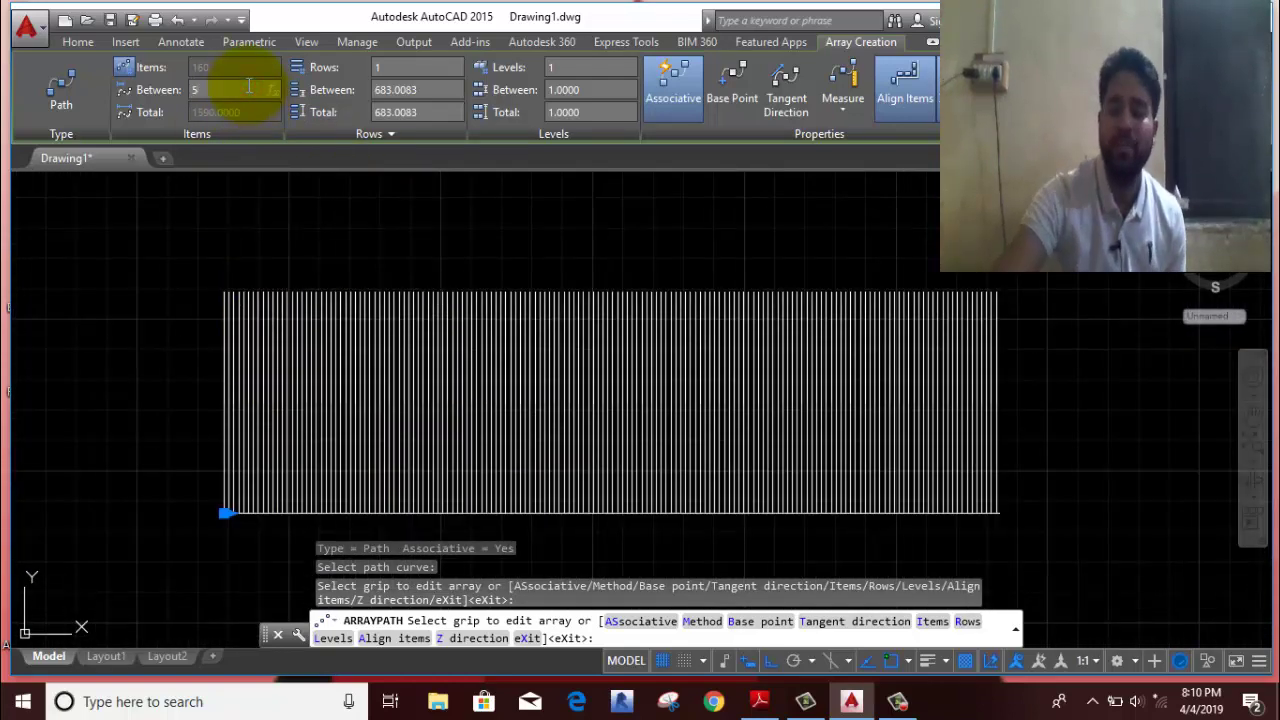
key("Return")
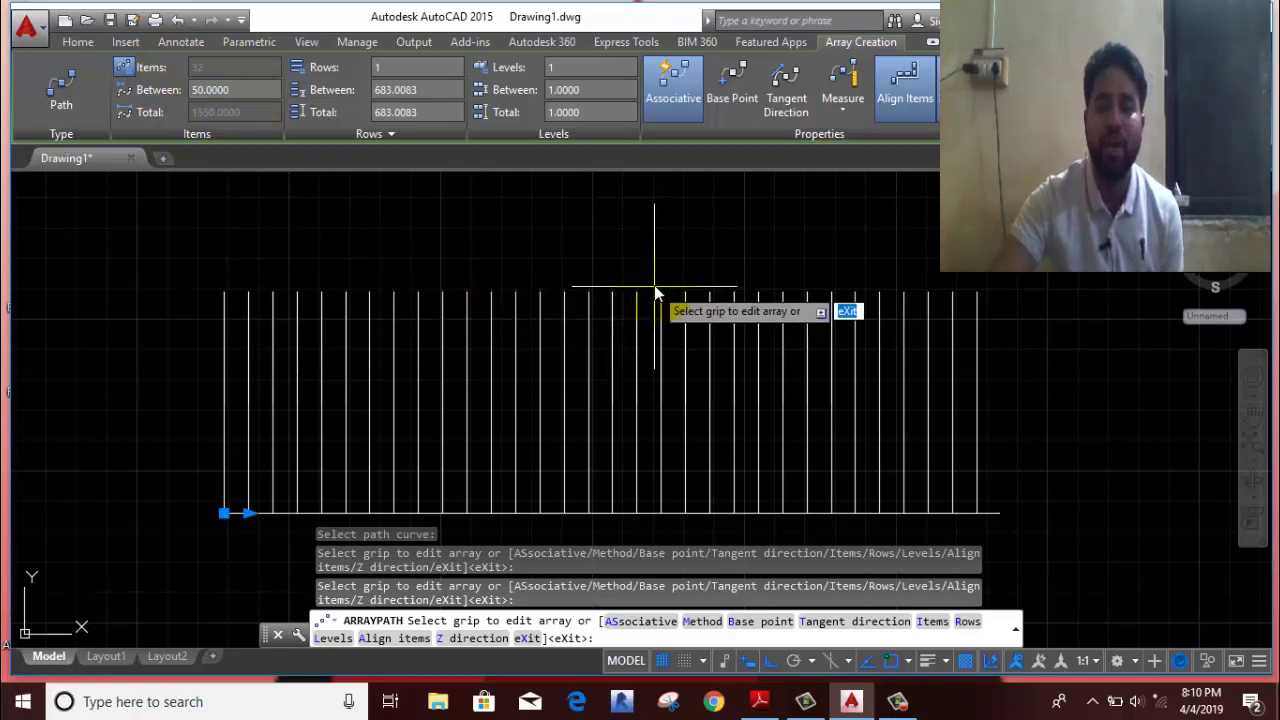
scroll(655, 292, "up", 2)
scroll(790, 480, "up", 2)
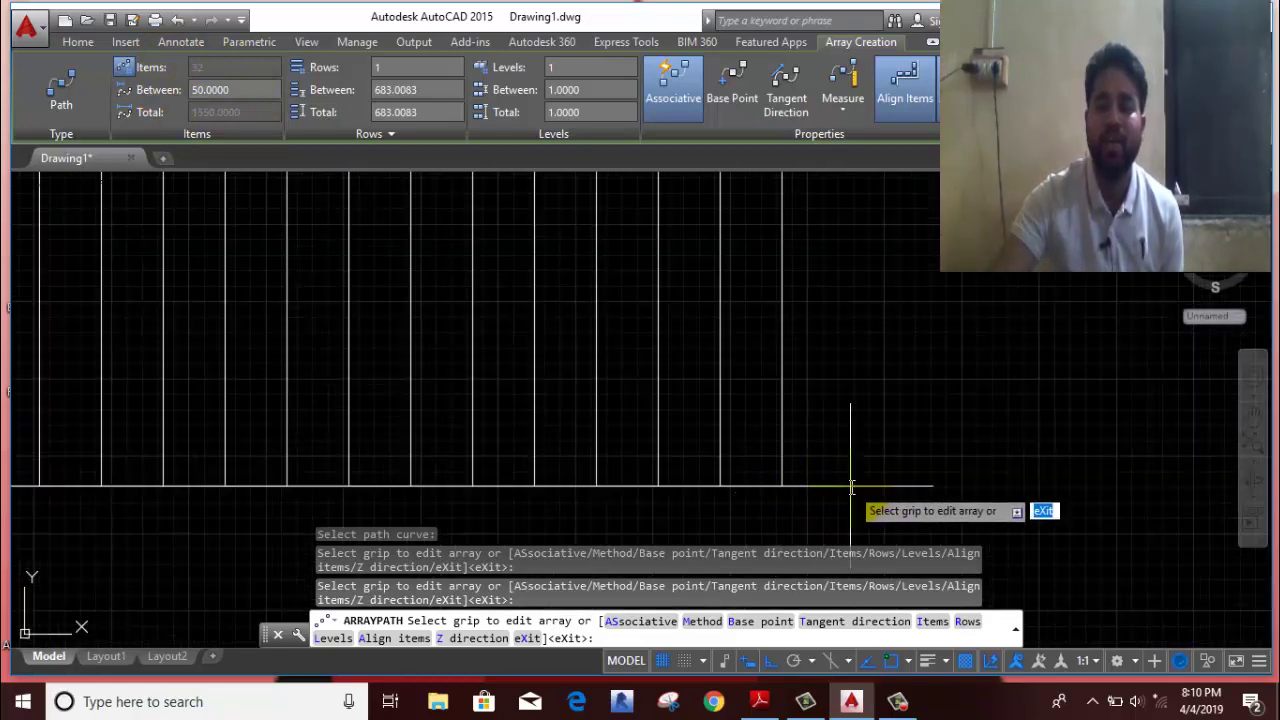
scroll(858, 487, "down", 4)
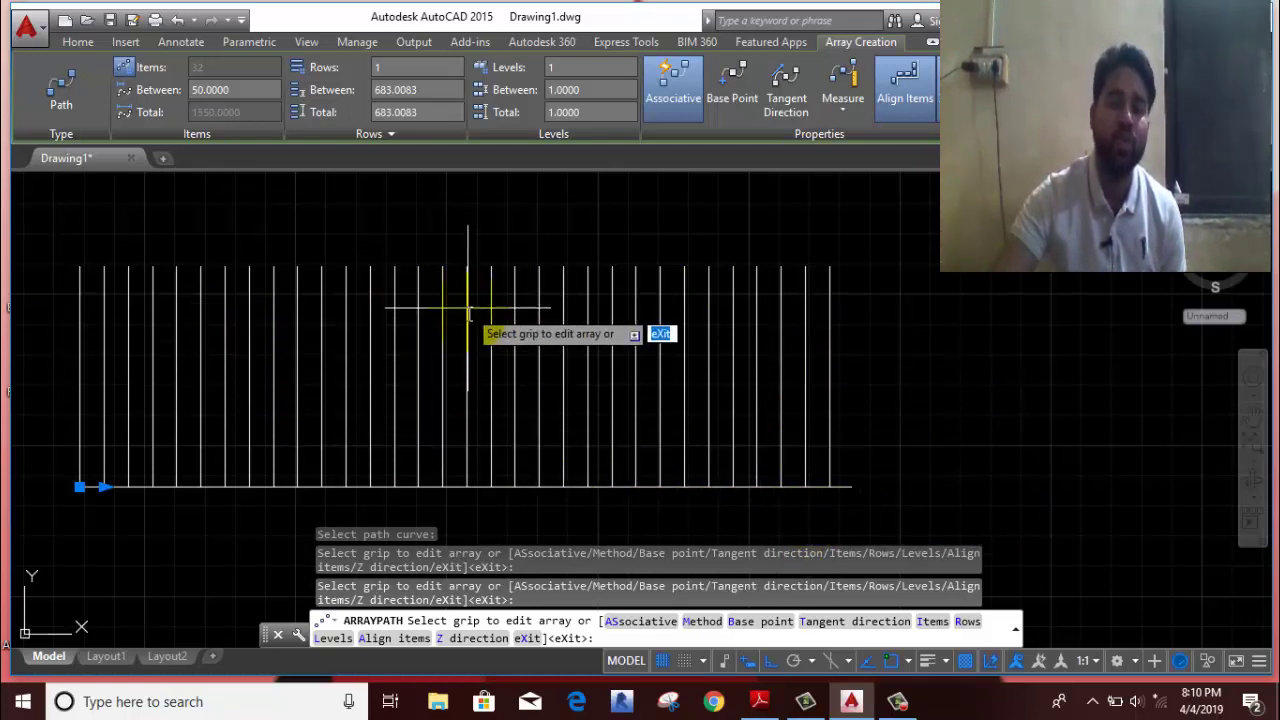
middle_click_drag(434, 240, 512, 245)
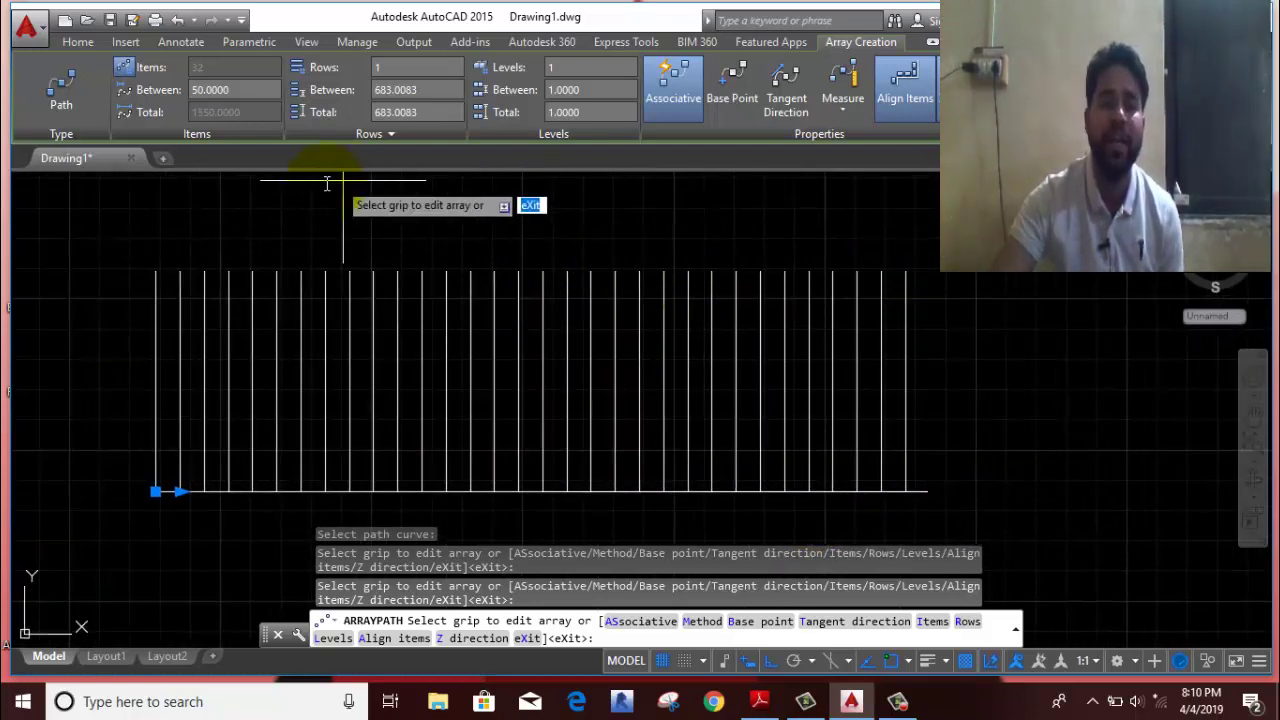
left_click(236, 72)
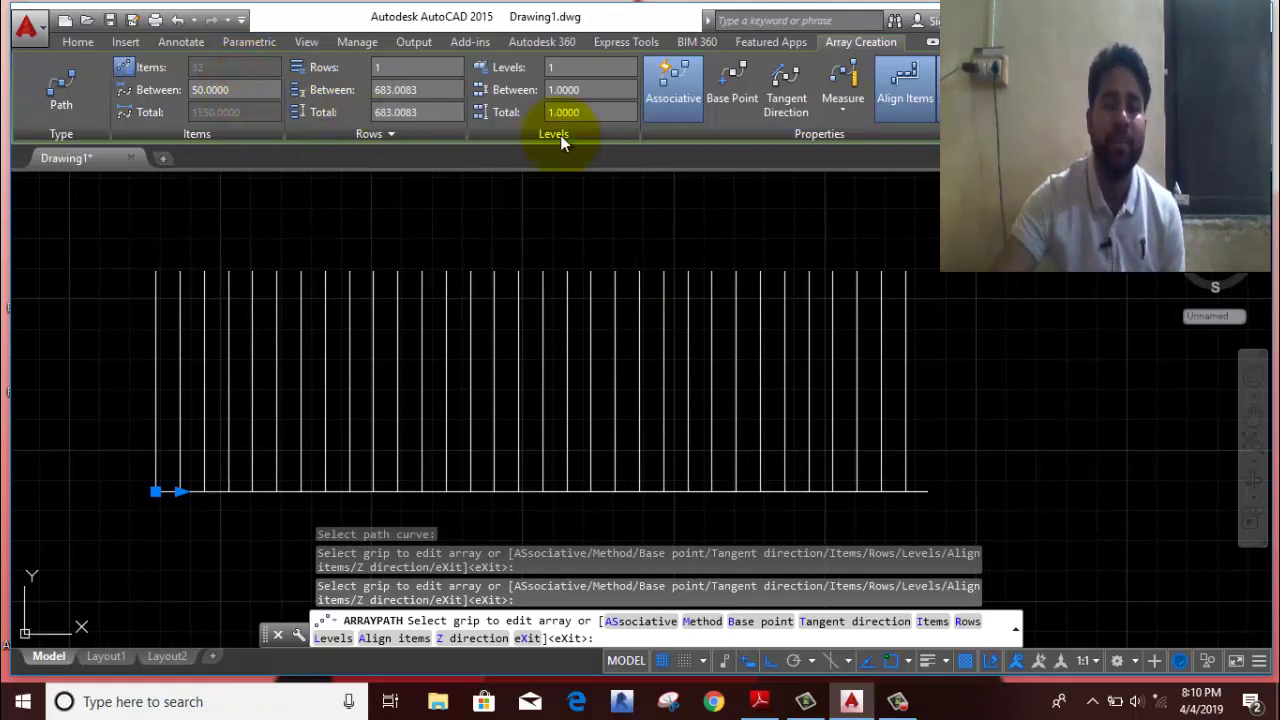
Step: Try Divide spacing, then Measure with 60 units between lines
left_click(845, 112)
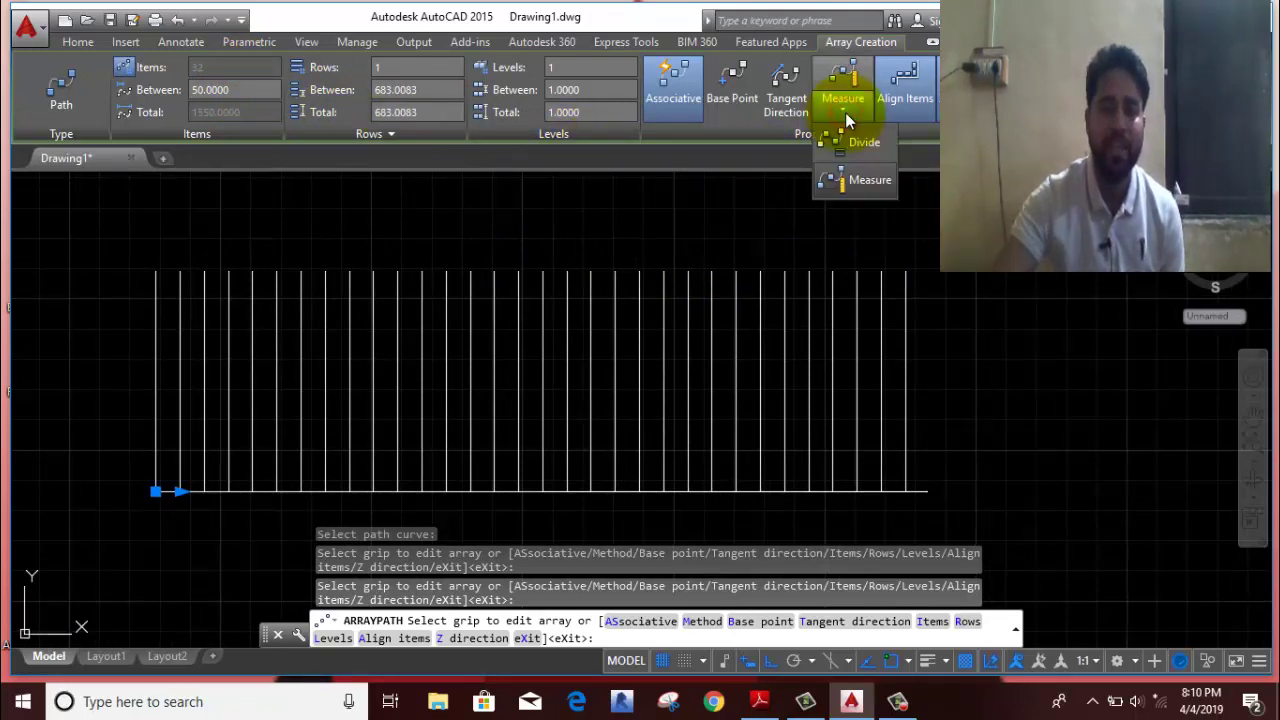
left_click(860, 142)
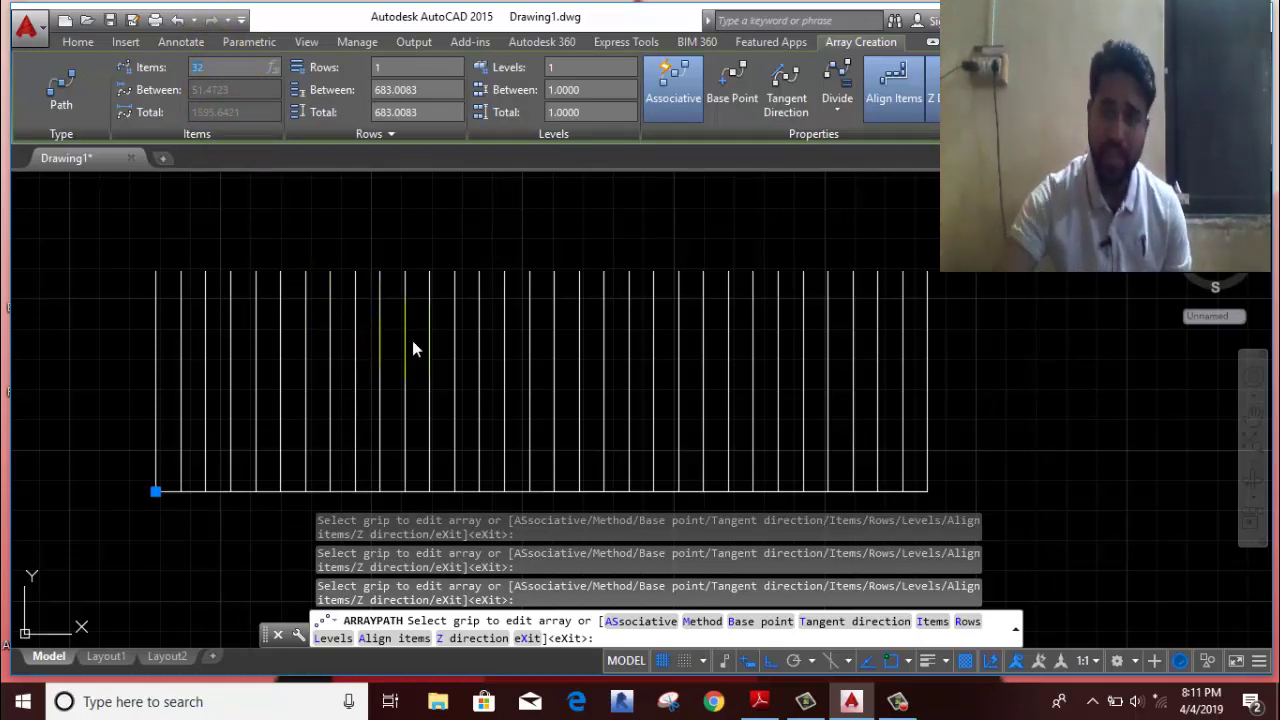
left_click(833, 108)
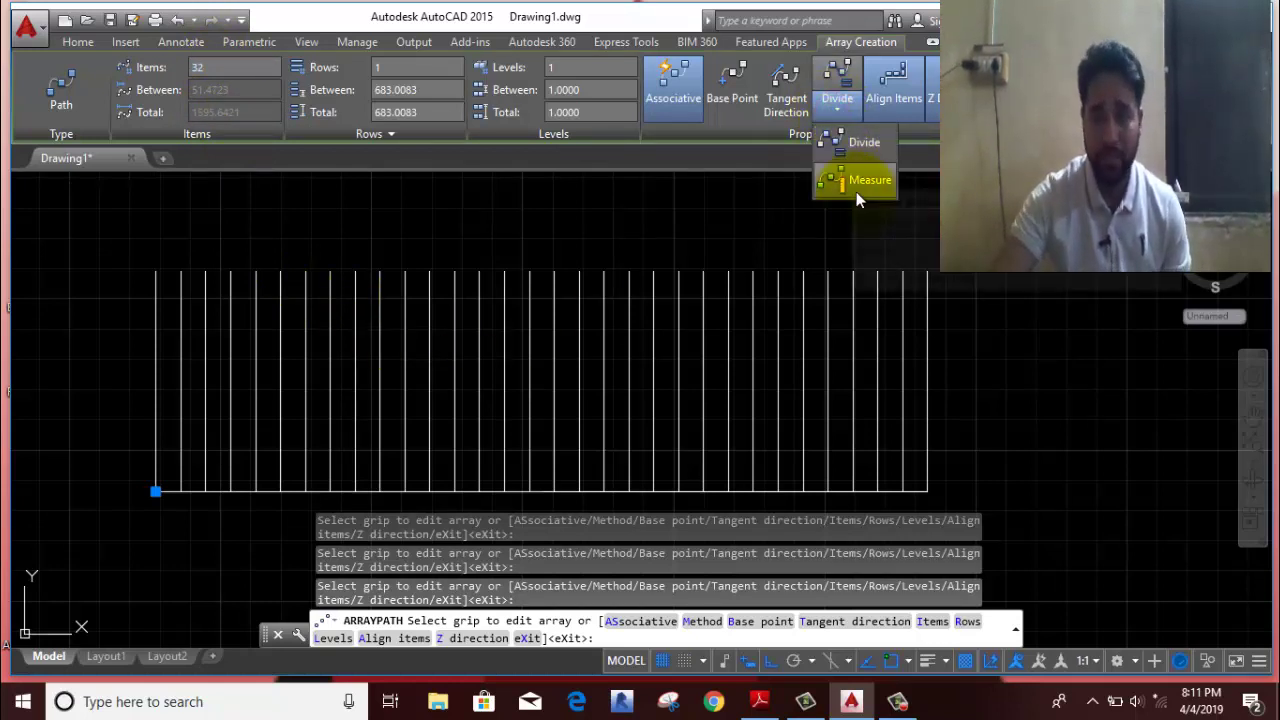
left_click(856, 185)
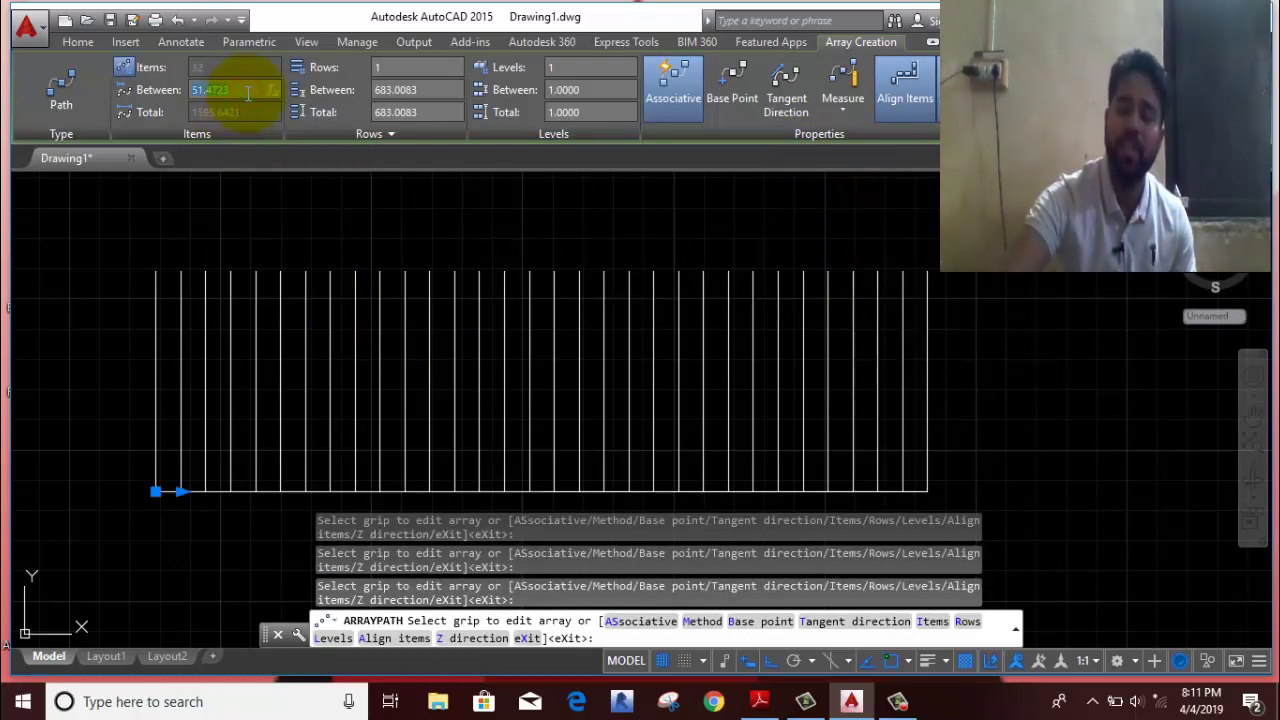
left_click(234, 95)
type("60")
key("Return")
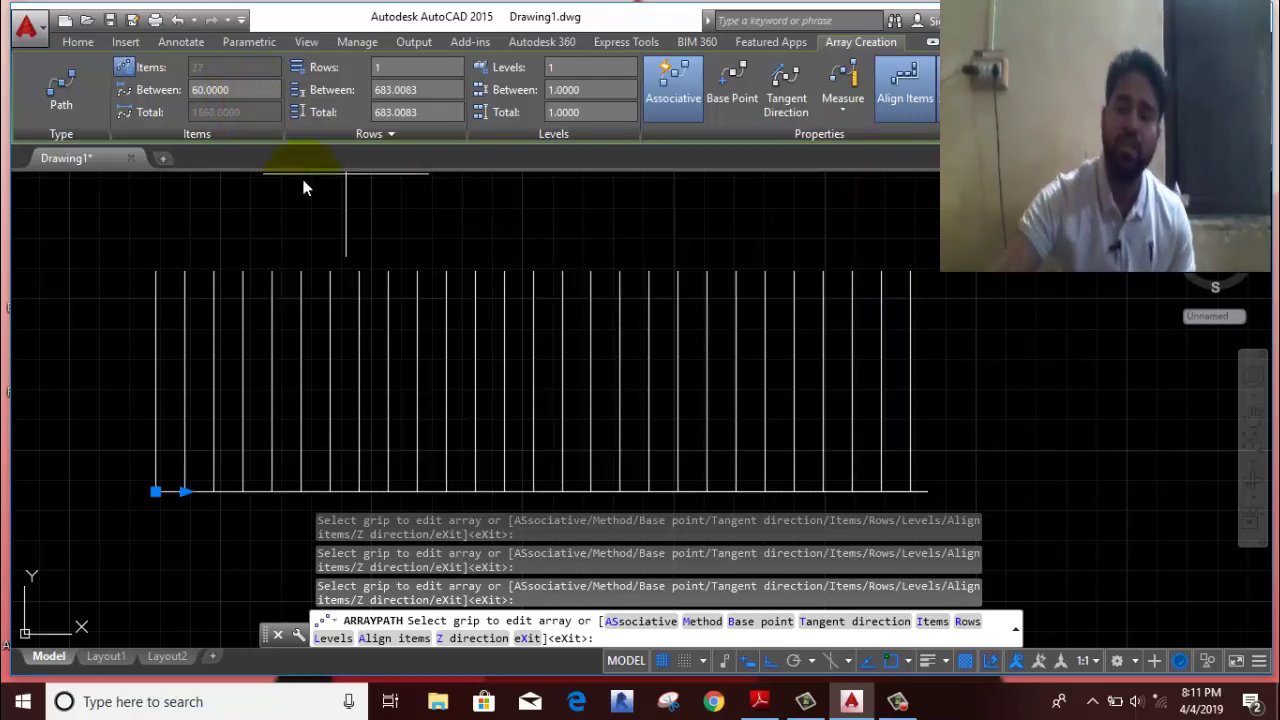
scroll(940, 505, "down", 1)
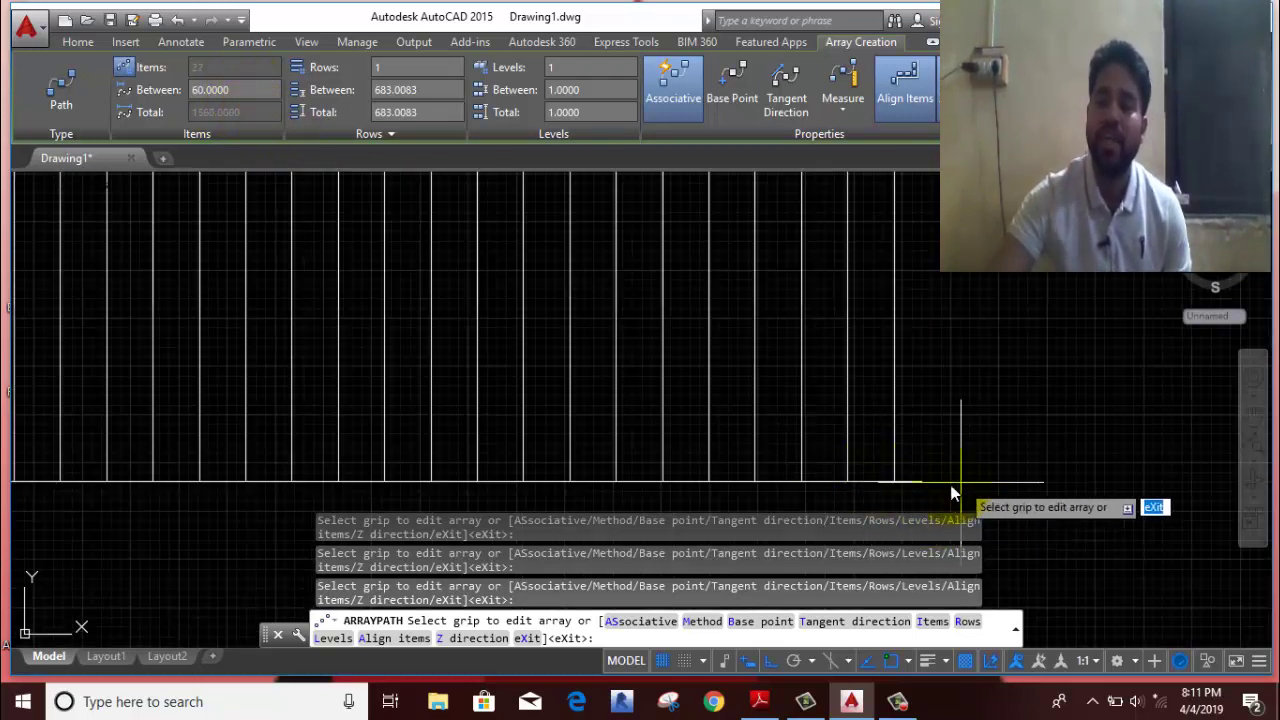
scroll(1000, 470, "down", 1)
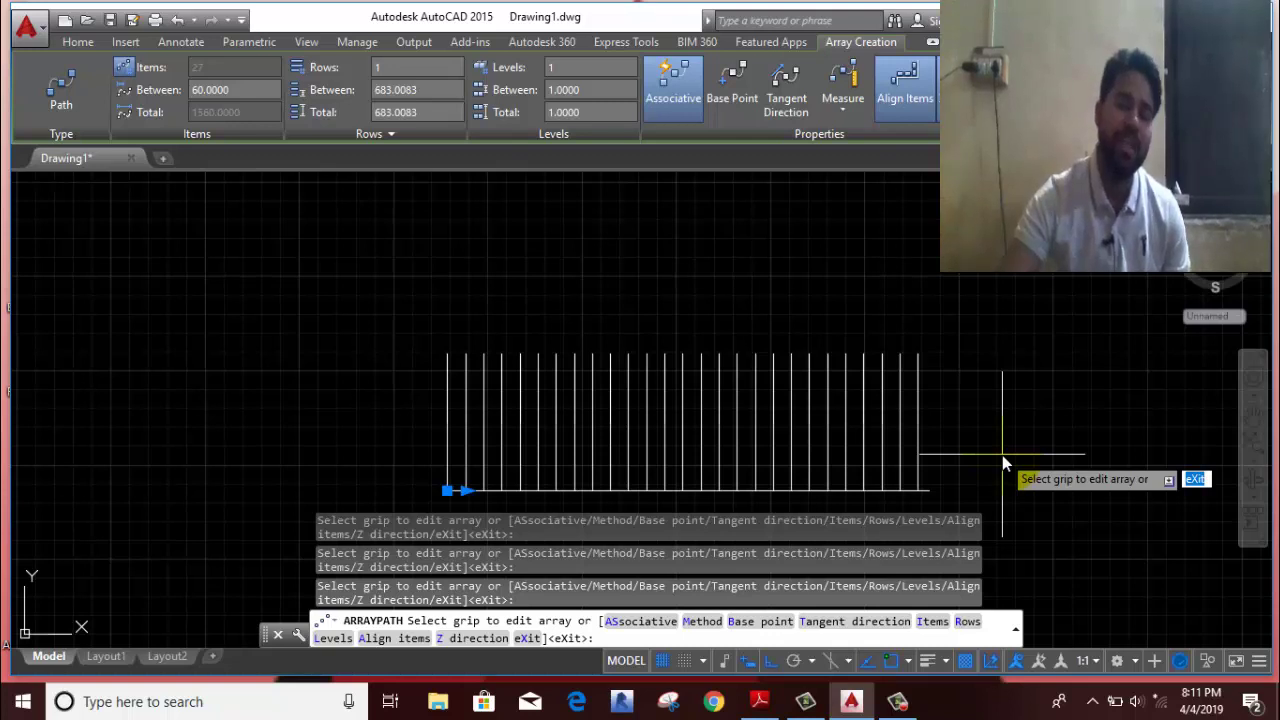
Step: Return to Divide so 27 lines spread evenly along the baseline, and finish the array
left_click(845, 112)
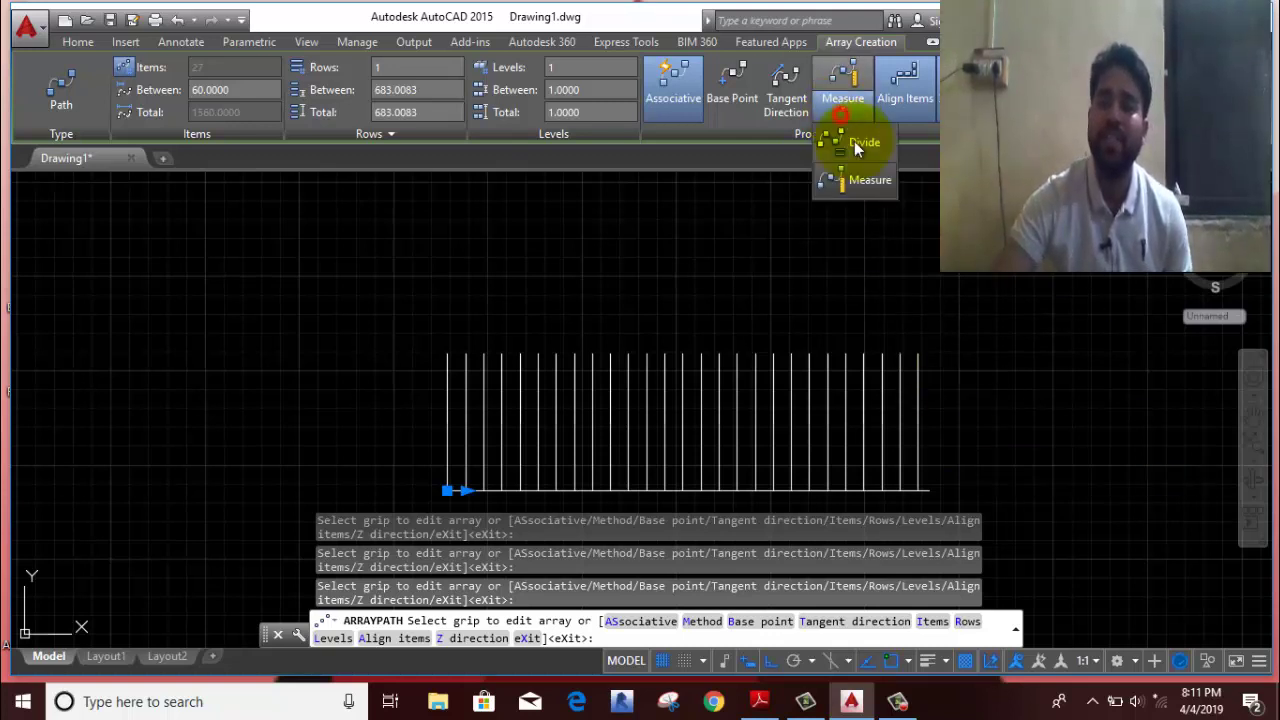
left_click(863, 155)
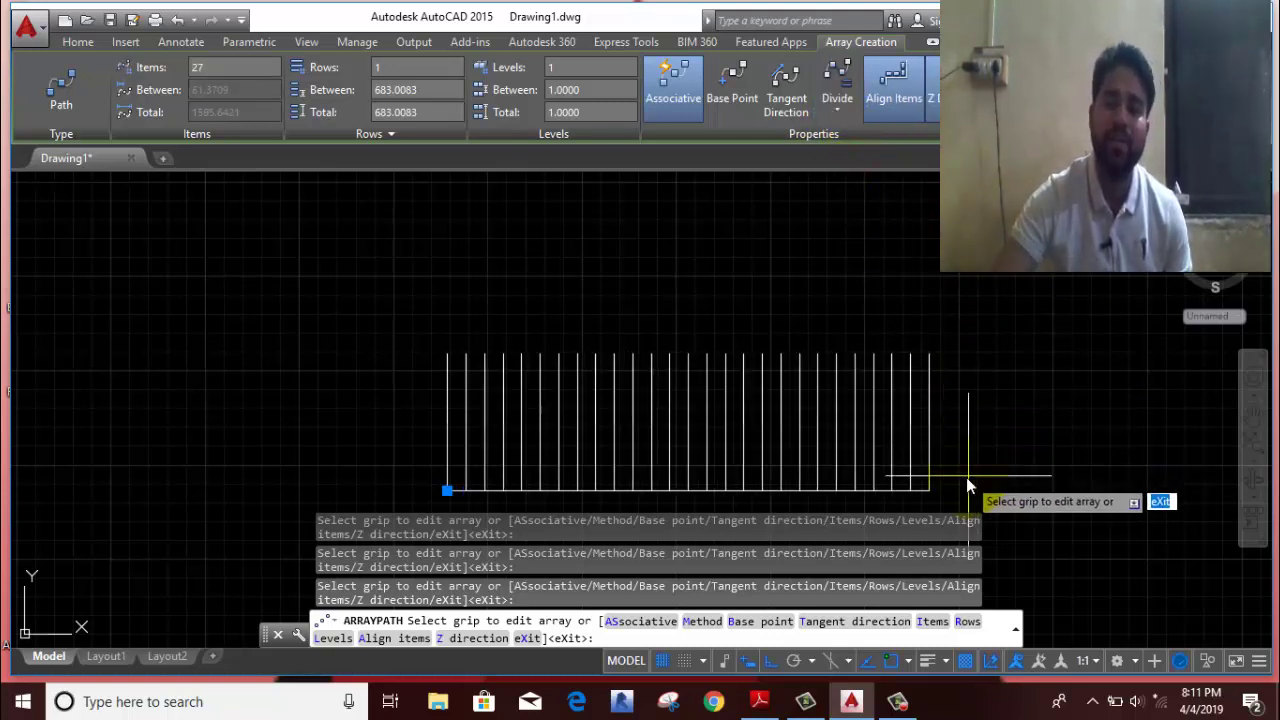
scroll(950, 518, "up", 3)
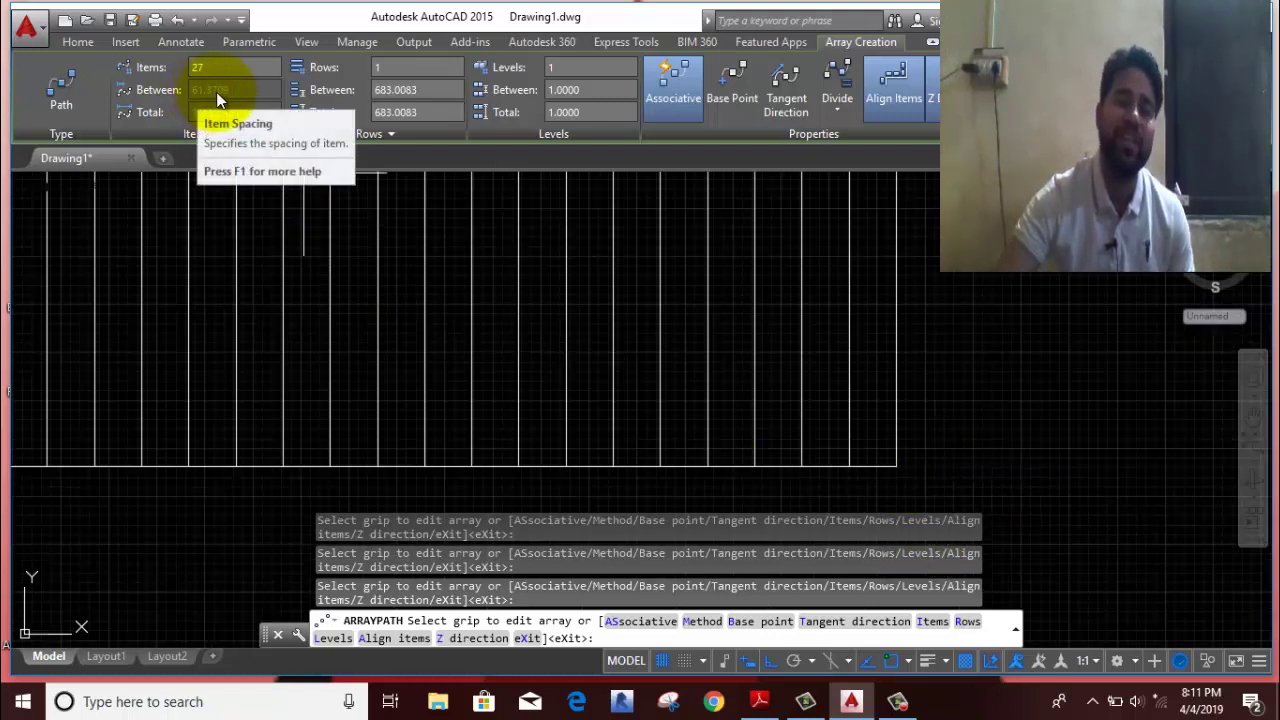
scroll(404, 362, "down", 4)
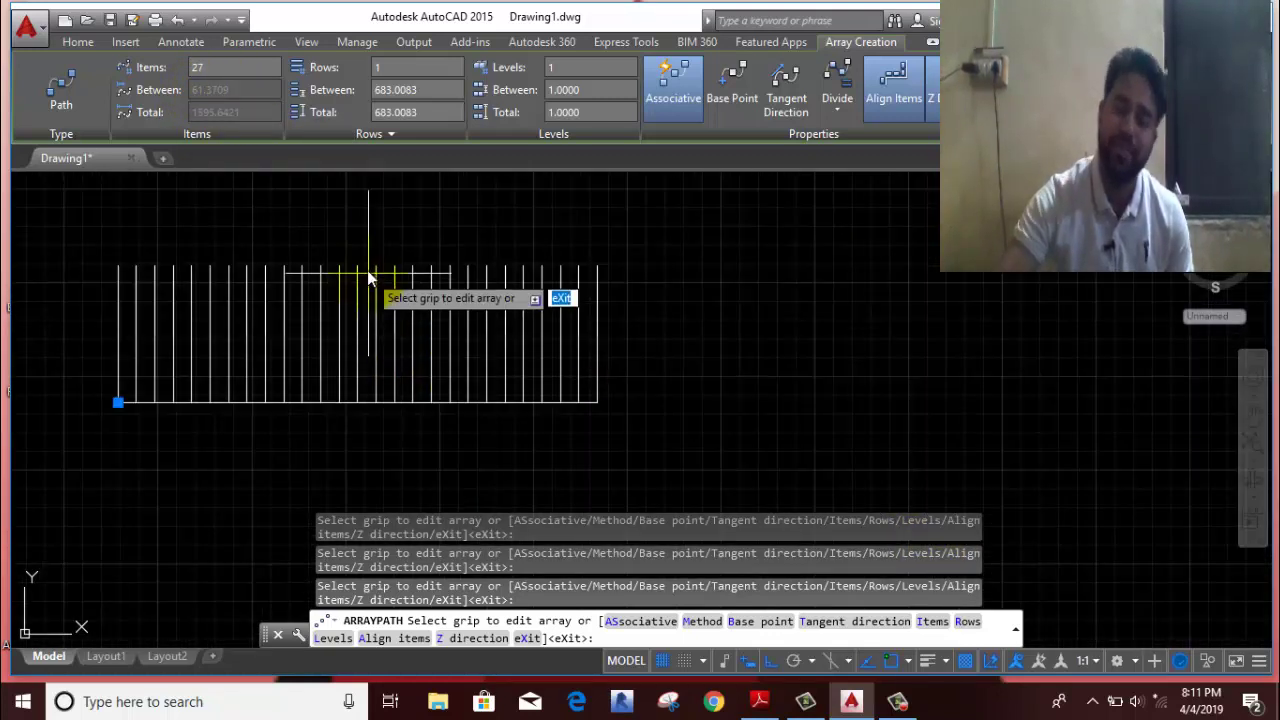
right_click(363, 245)
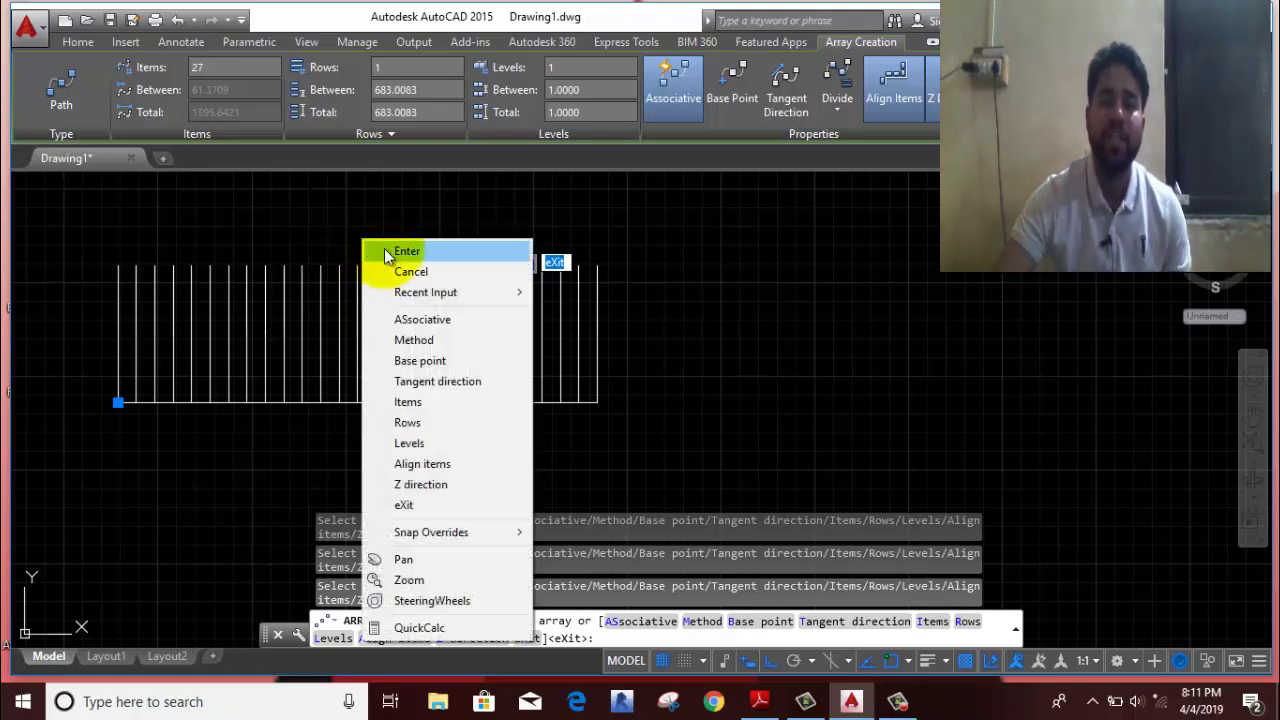
left_click(384, 248)
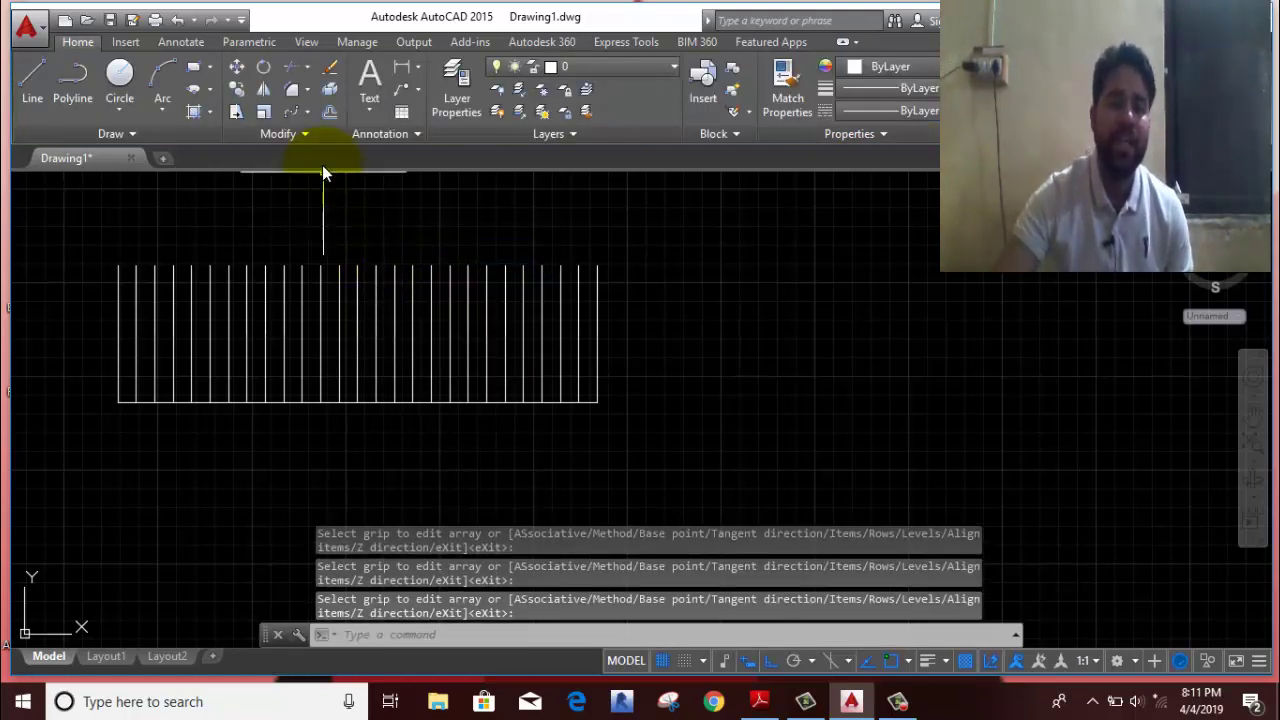
Step: Explode the path array into separate lines
left_click(308, 112)
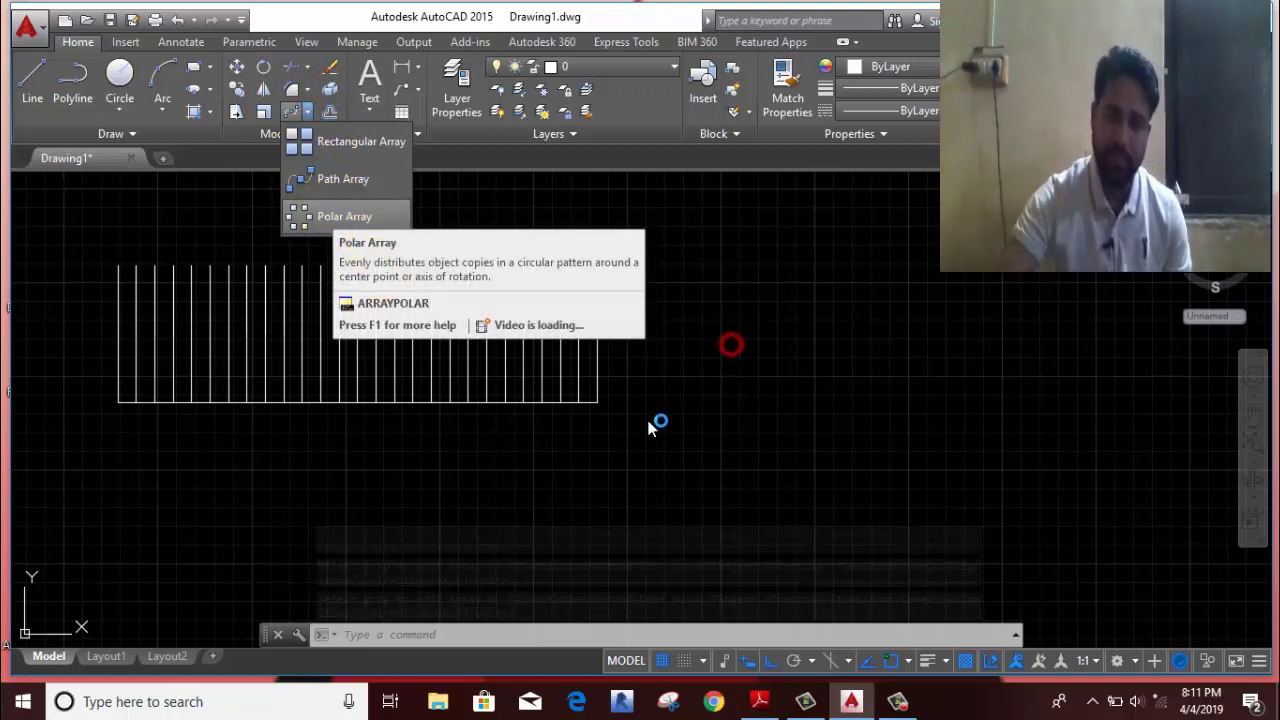
left_click(600, 466)
scroll(560, 470, "down", 2)
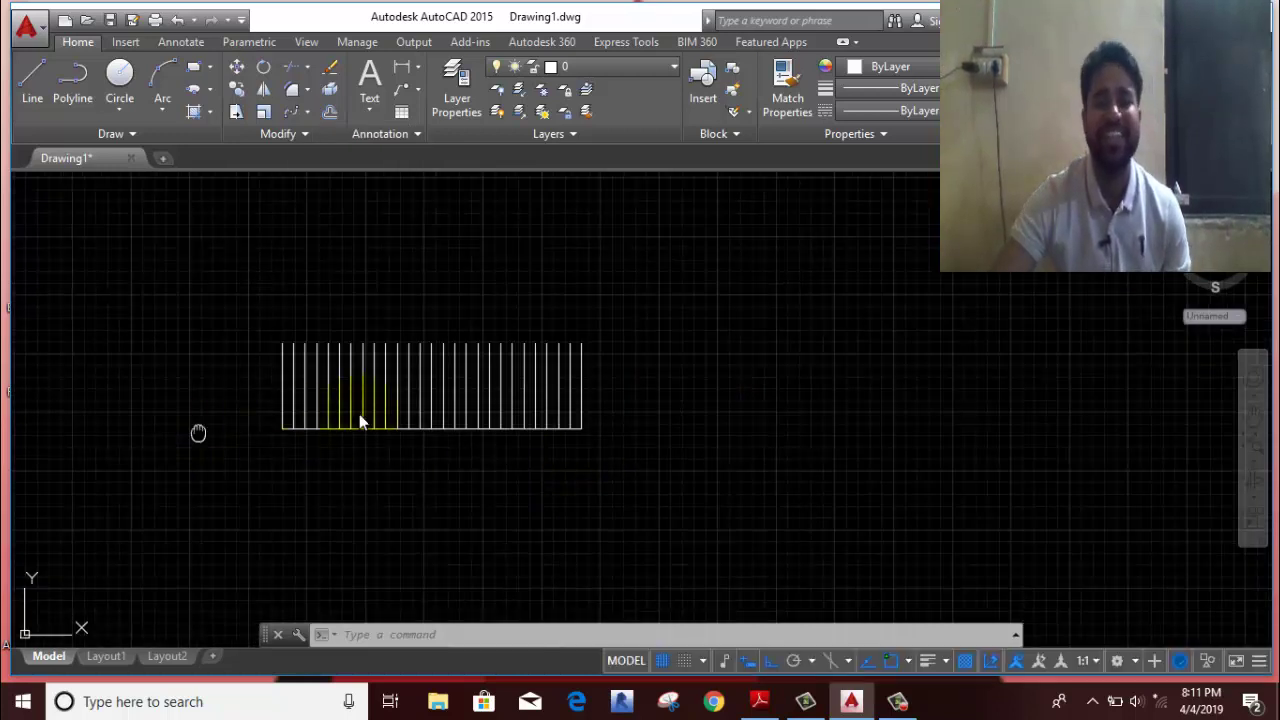
middle_click_drag(198, 432, 441, 404)
left_click(1055, 265)
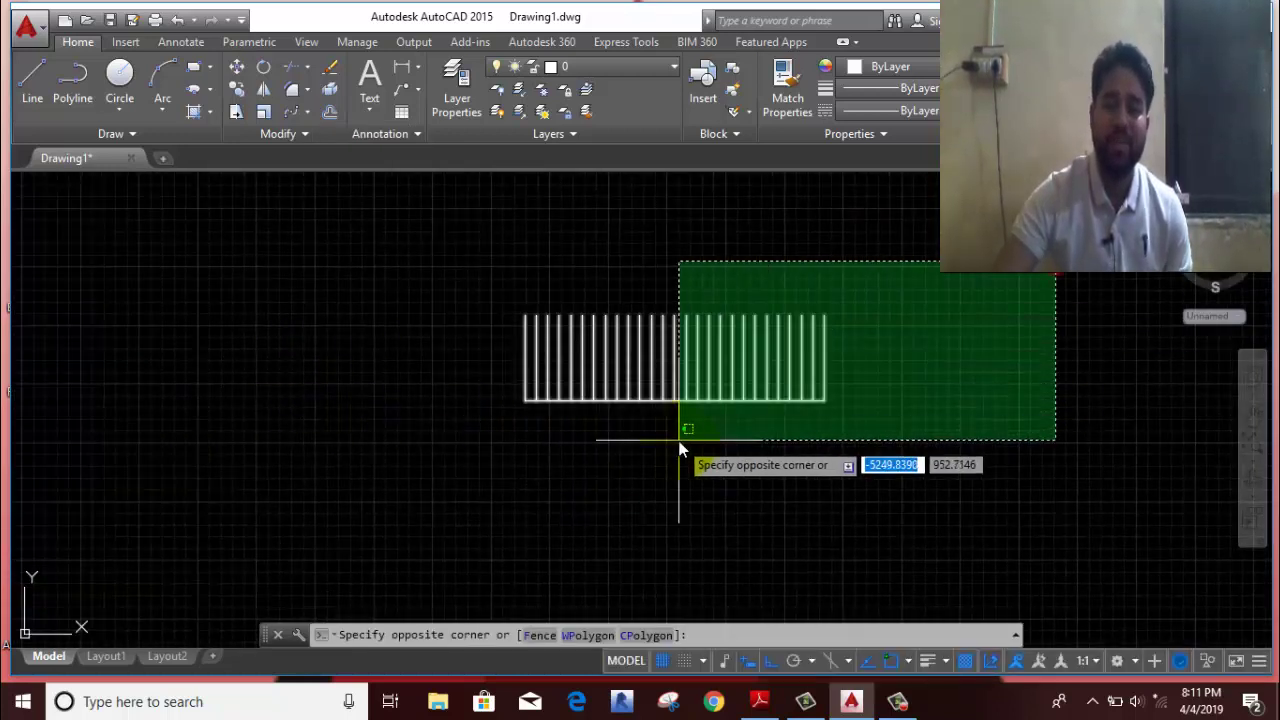
left_click(968, 317)
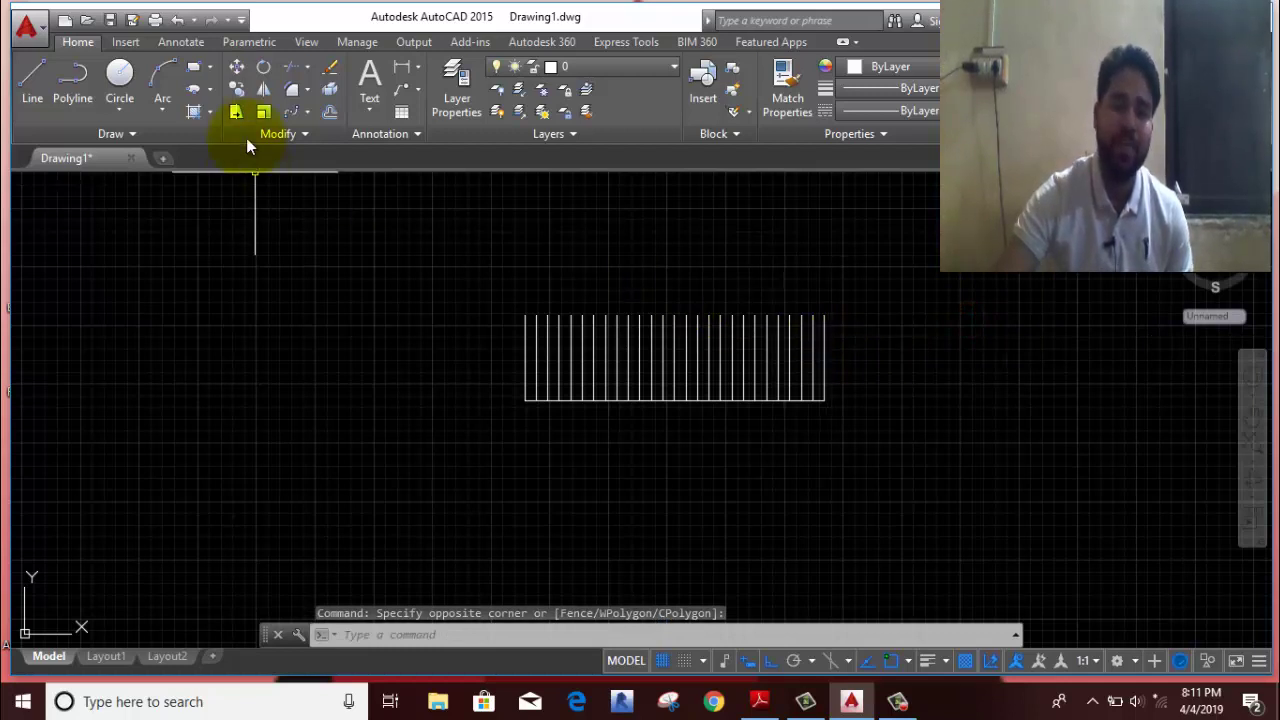
left_click(332, 95)
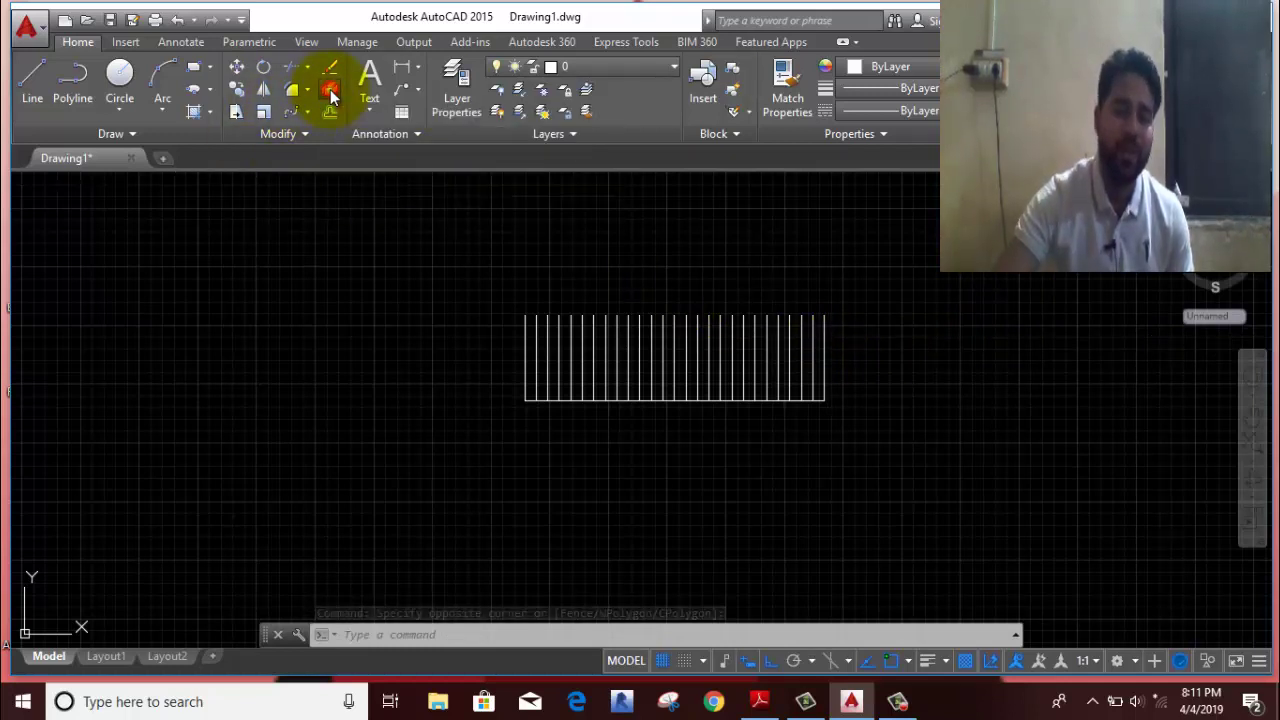
left_click(571, 319)
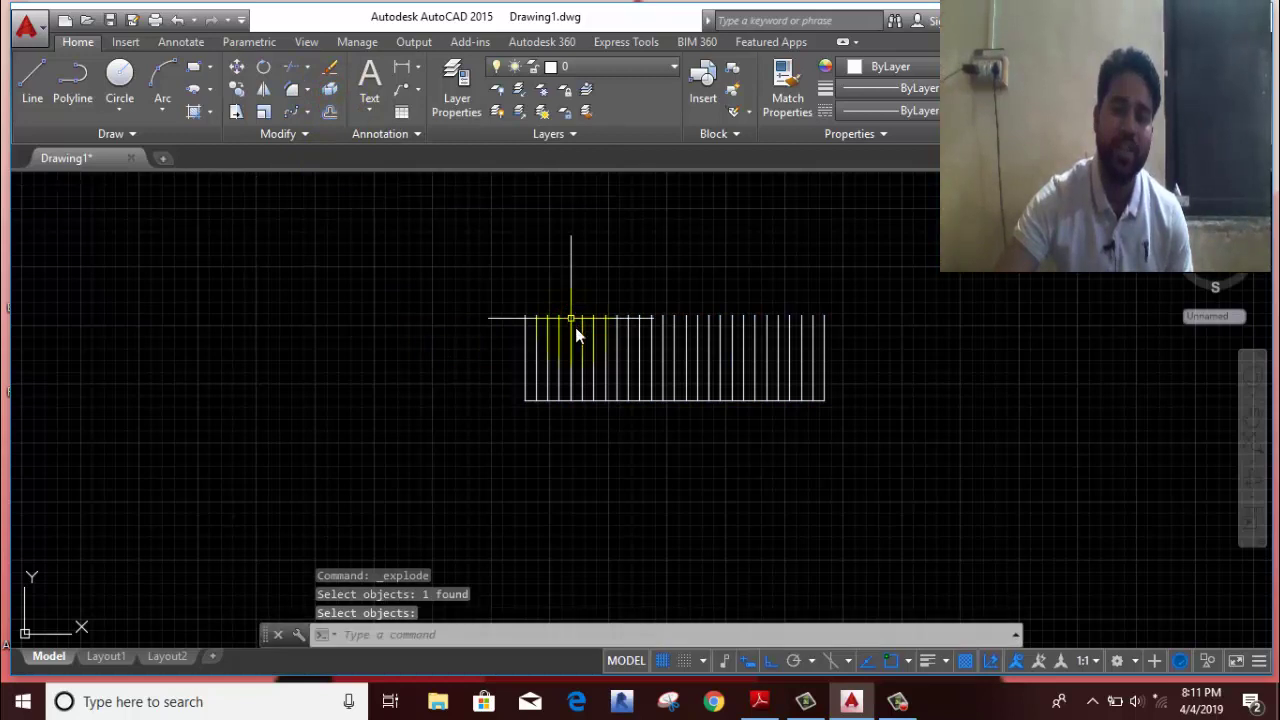
Step: Window-select all 28 exploded lines and erase them
left_click(909, 257)
left_click(135, 411)
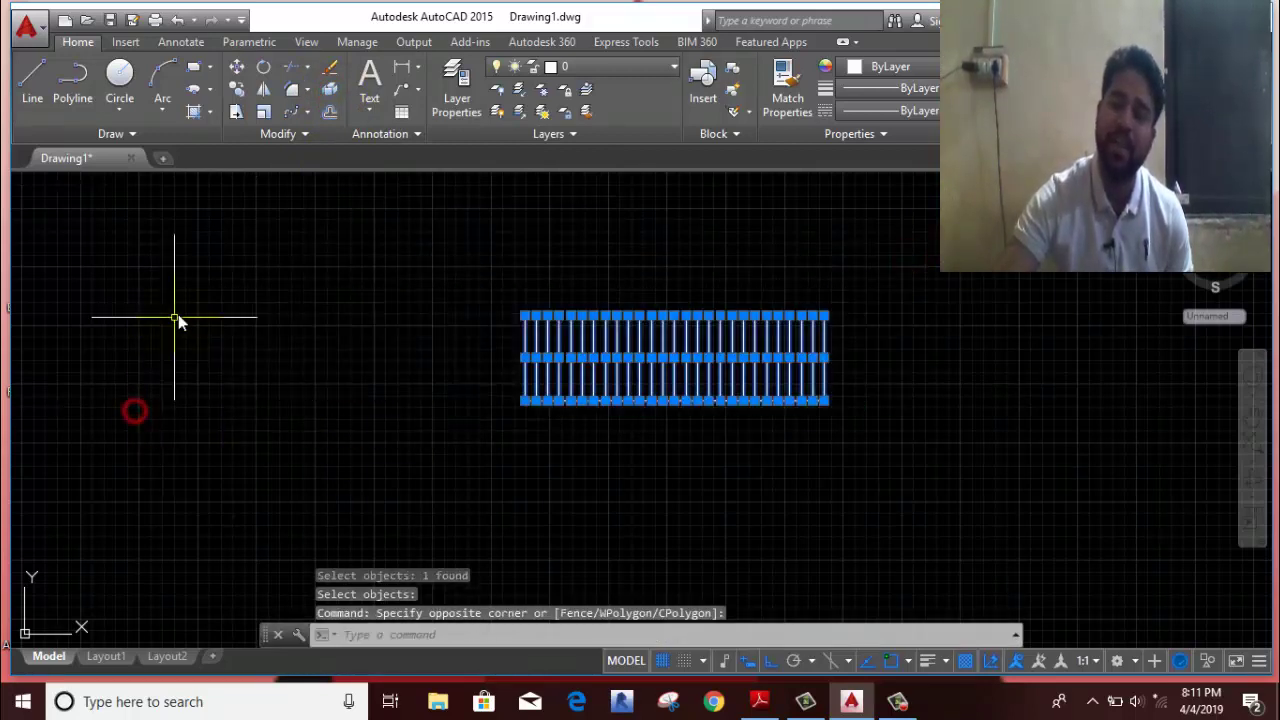
right_click(178, 314)
left_click(207, 361)
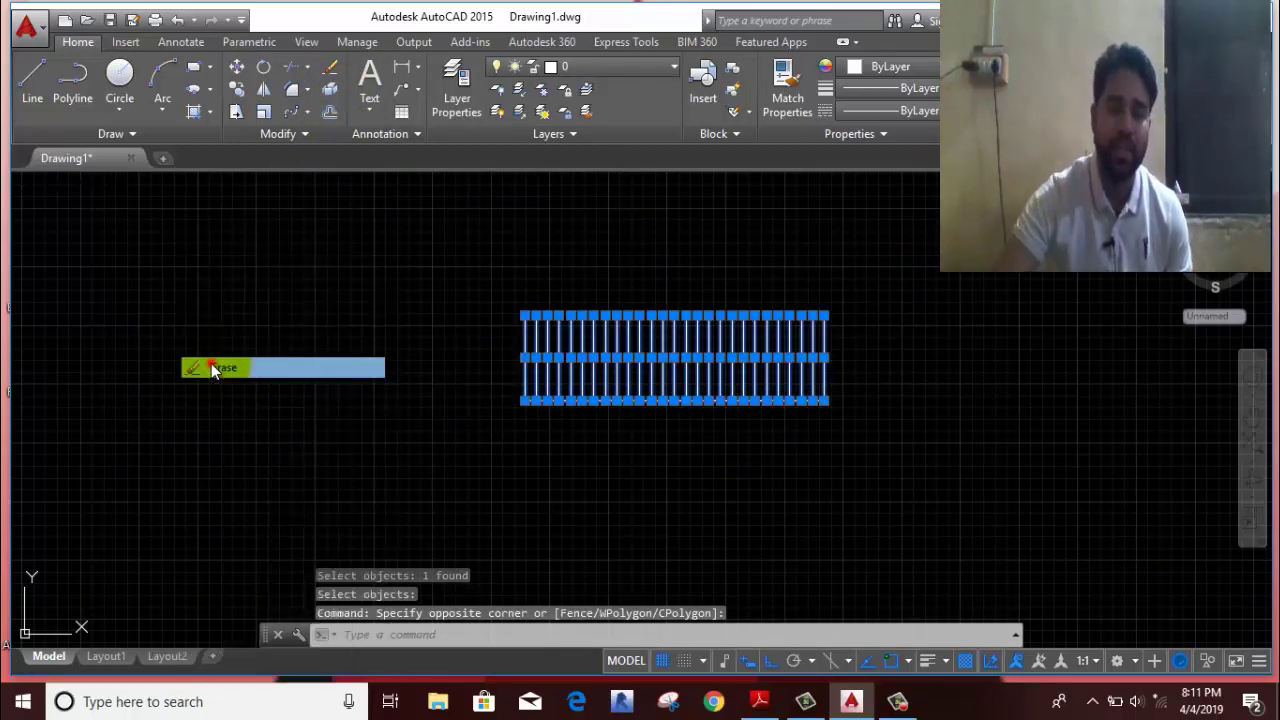
left_click(306, 113)
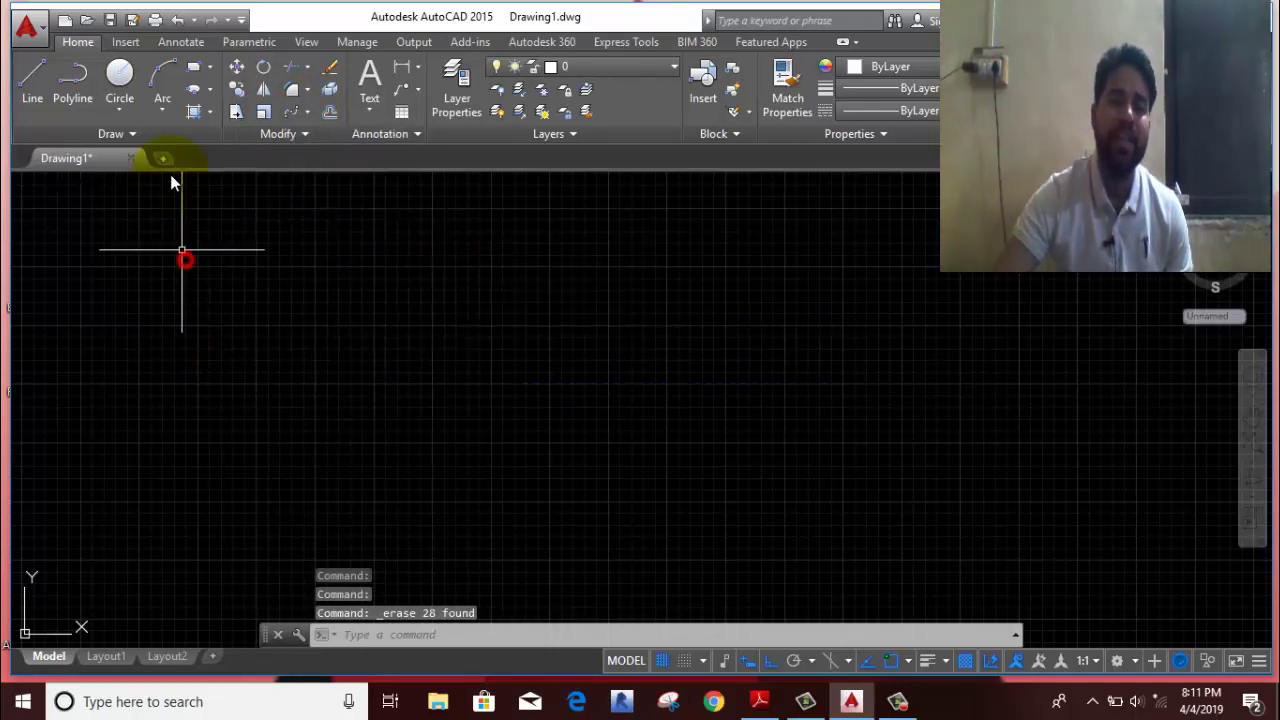
Step: Draw a large circle on the empty canvas, then a small circle just above its top
left_click(119, 77)
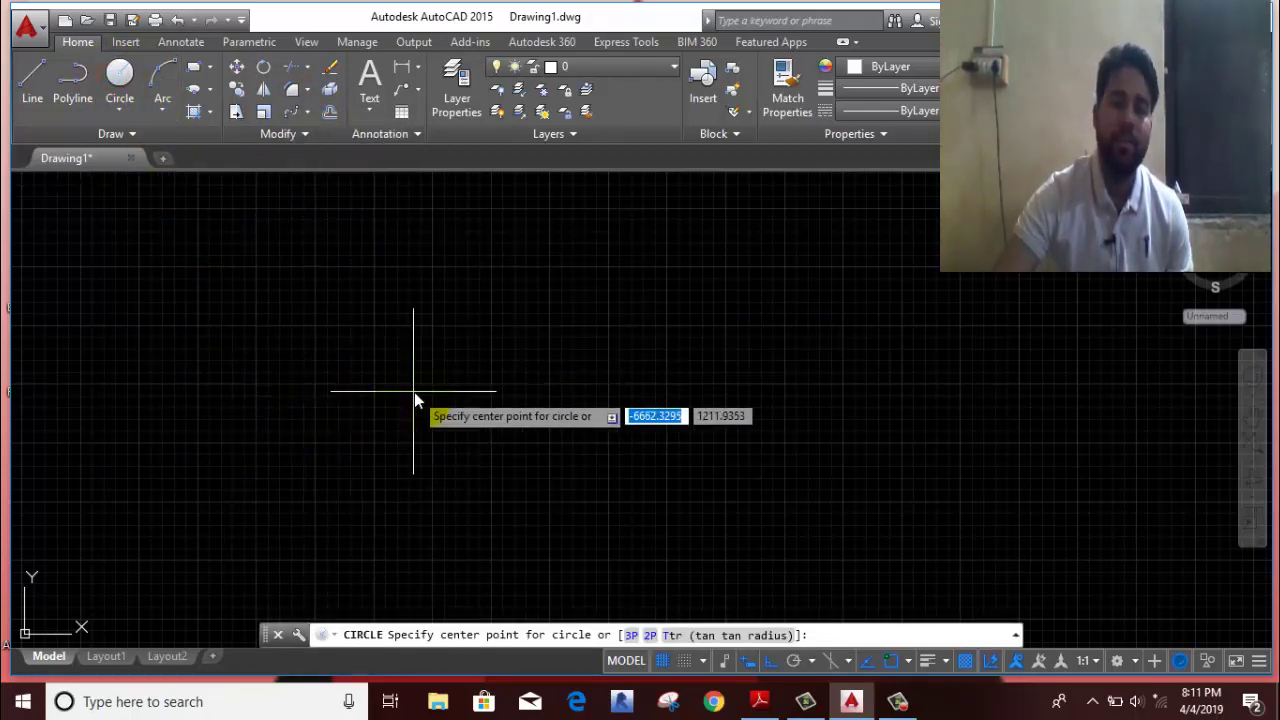
left_click(441, 379)
left_click(517, 408)
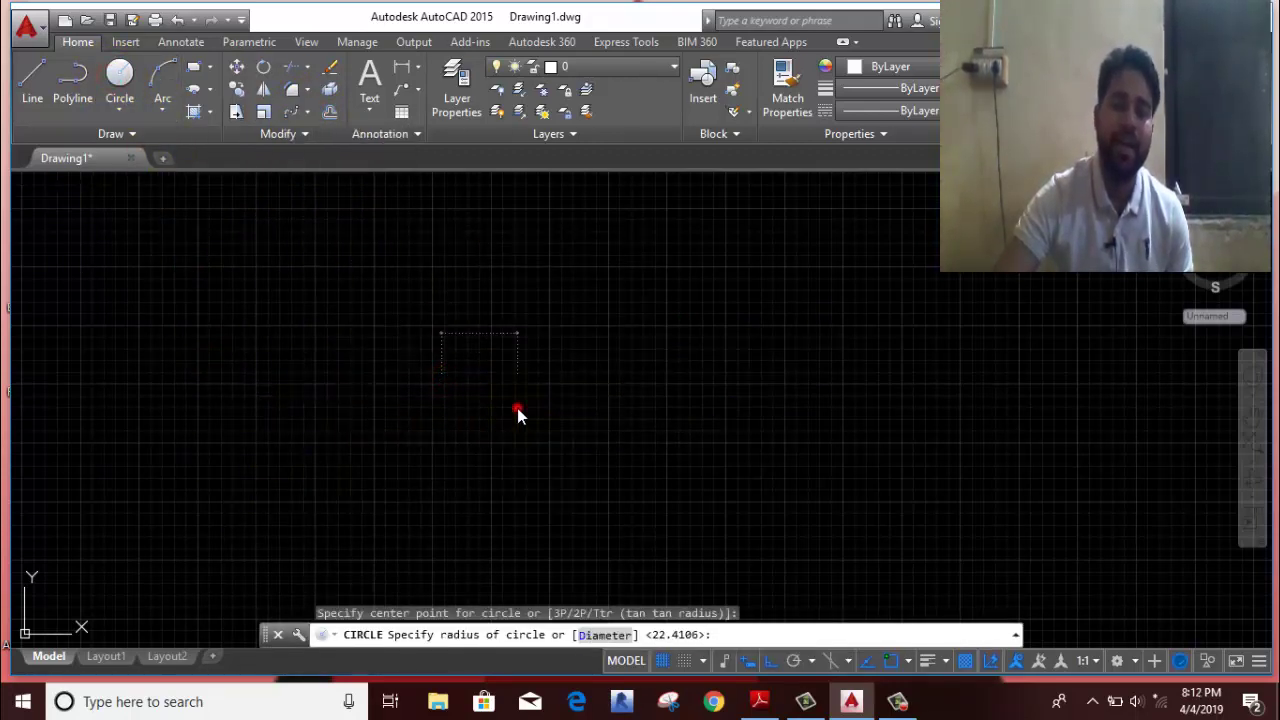
left_click(120, 75)
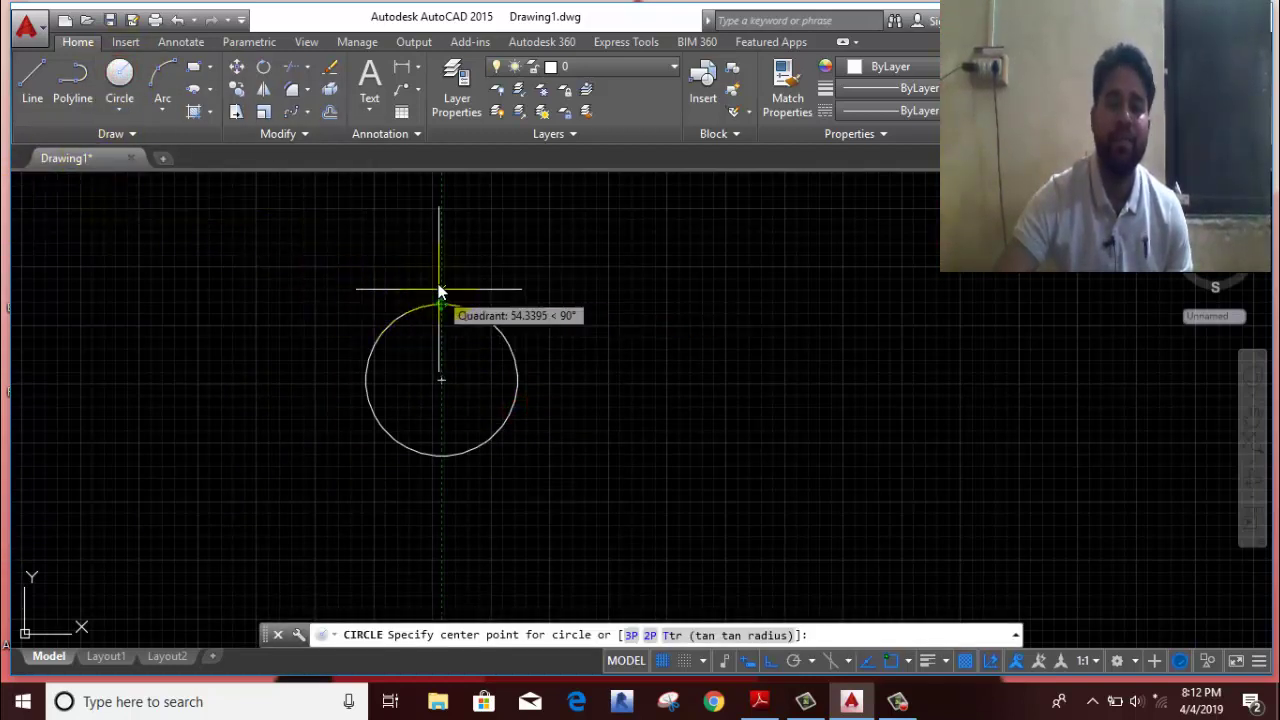
left_click(441, 251)
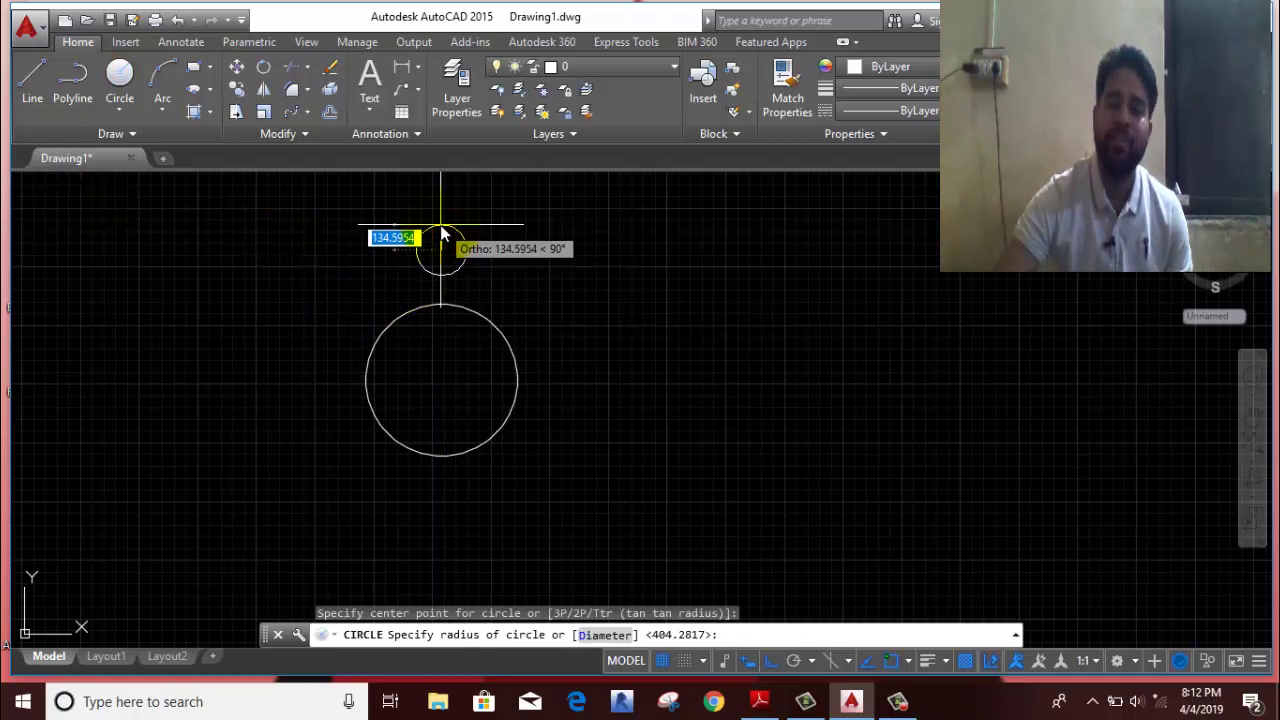
left_click(441, 227)
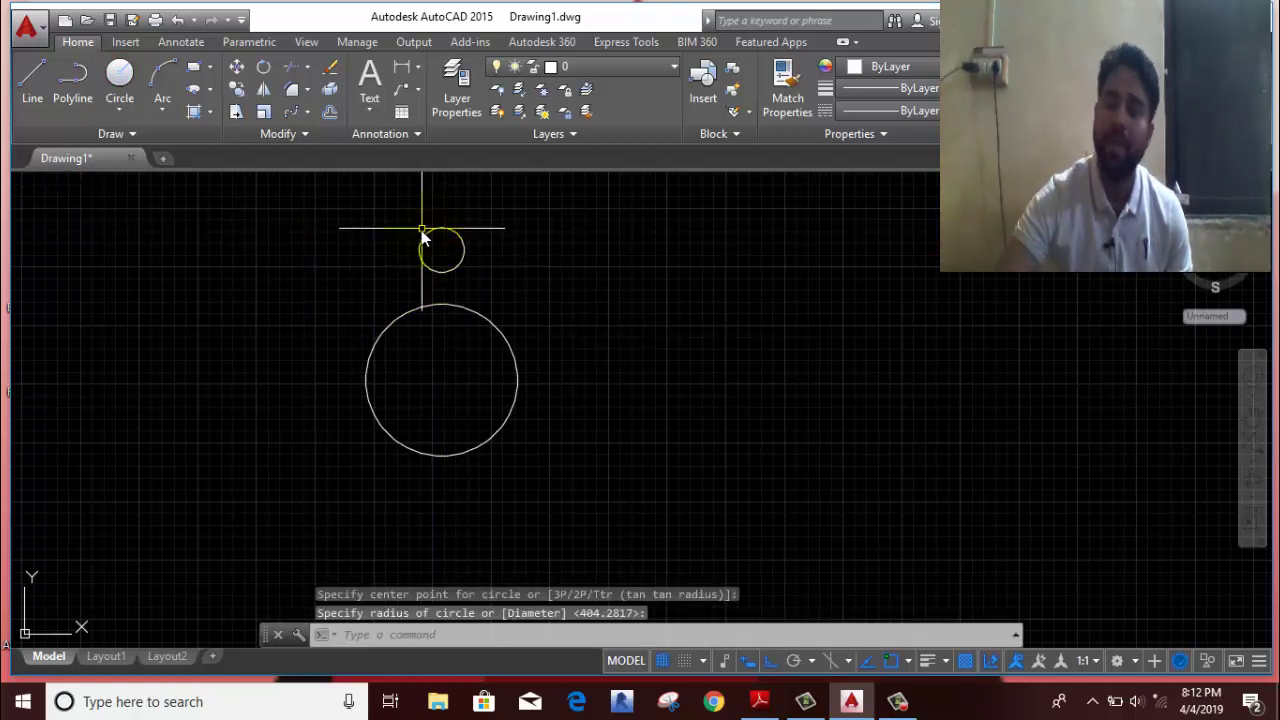
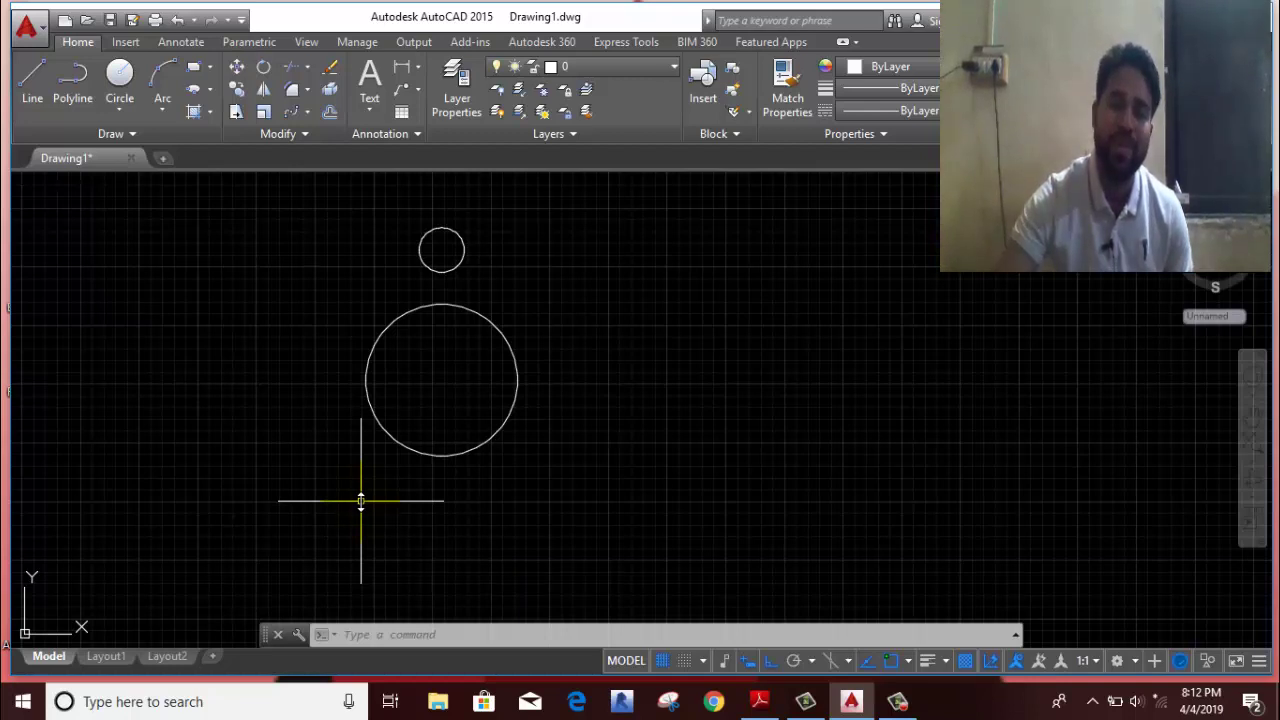
Step: Polar-array the small circle about the large circle's centre with 10 items in 5 rows
left_click(561, 215)
left_click(373, 271)
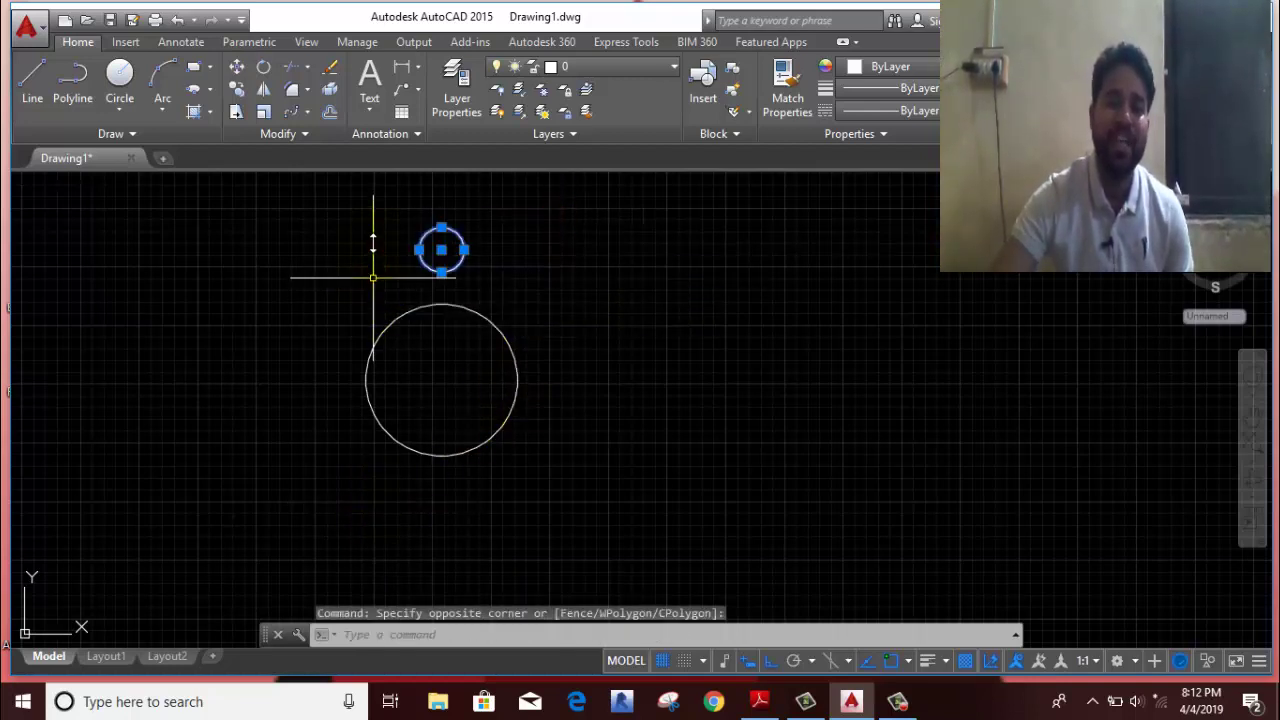
left_click(307, 110)
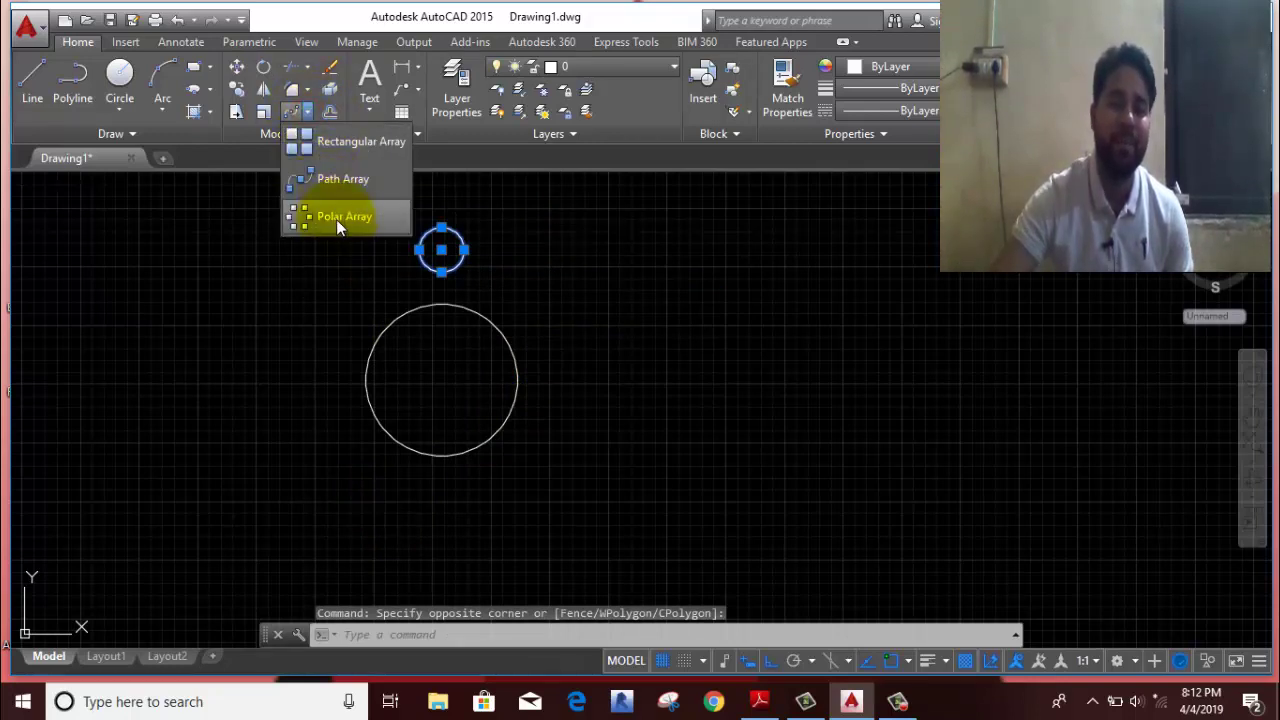
left_click(336, 219)
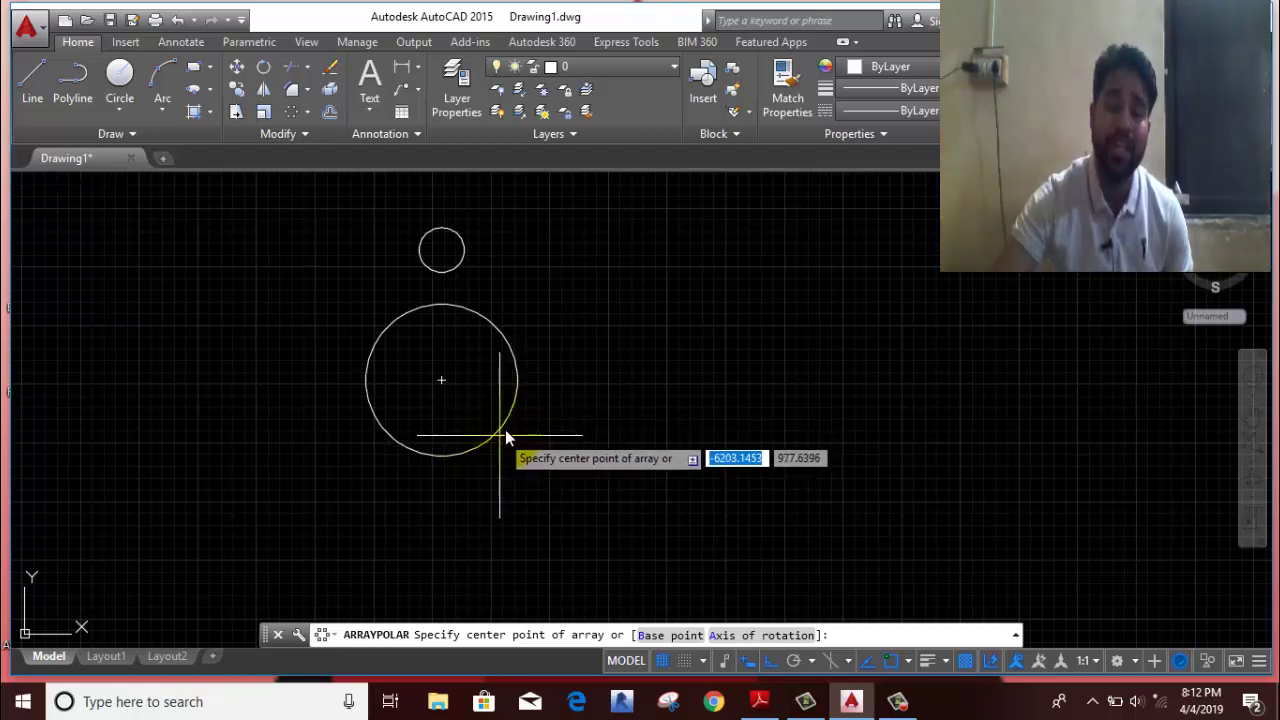
left_click(441, 382)
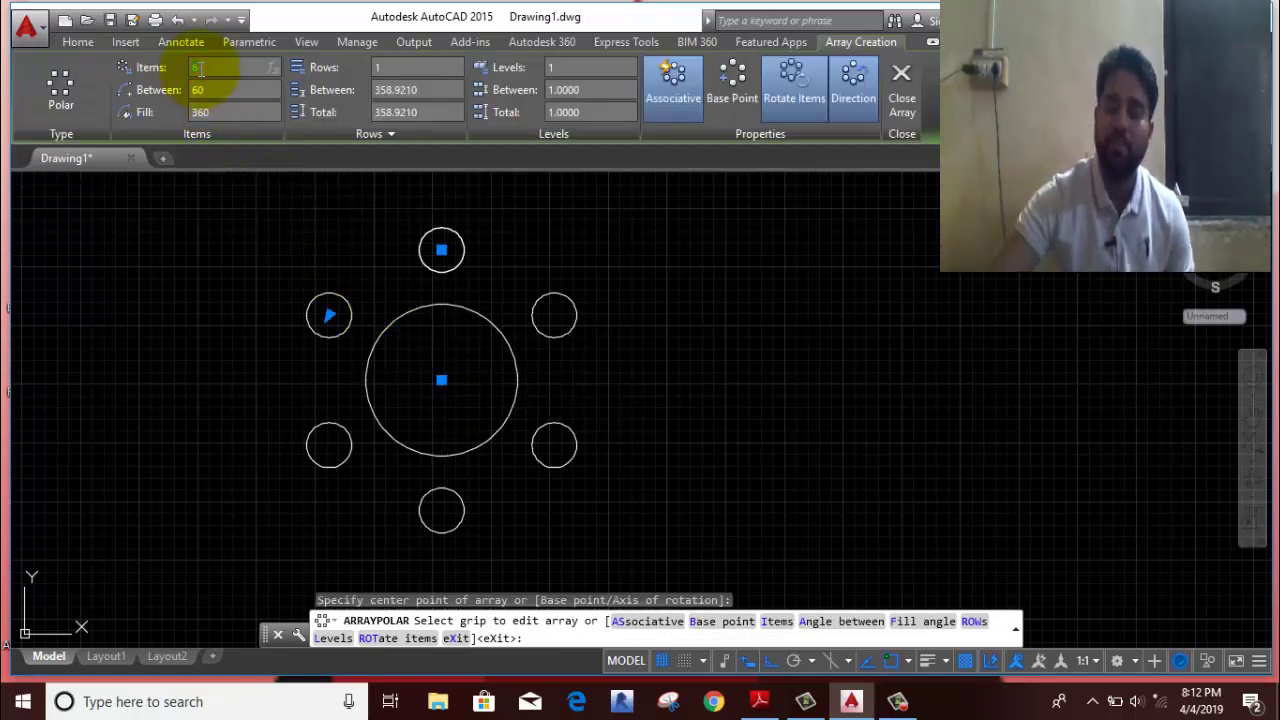
type("0")
key("Return")
type("5")
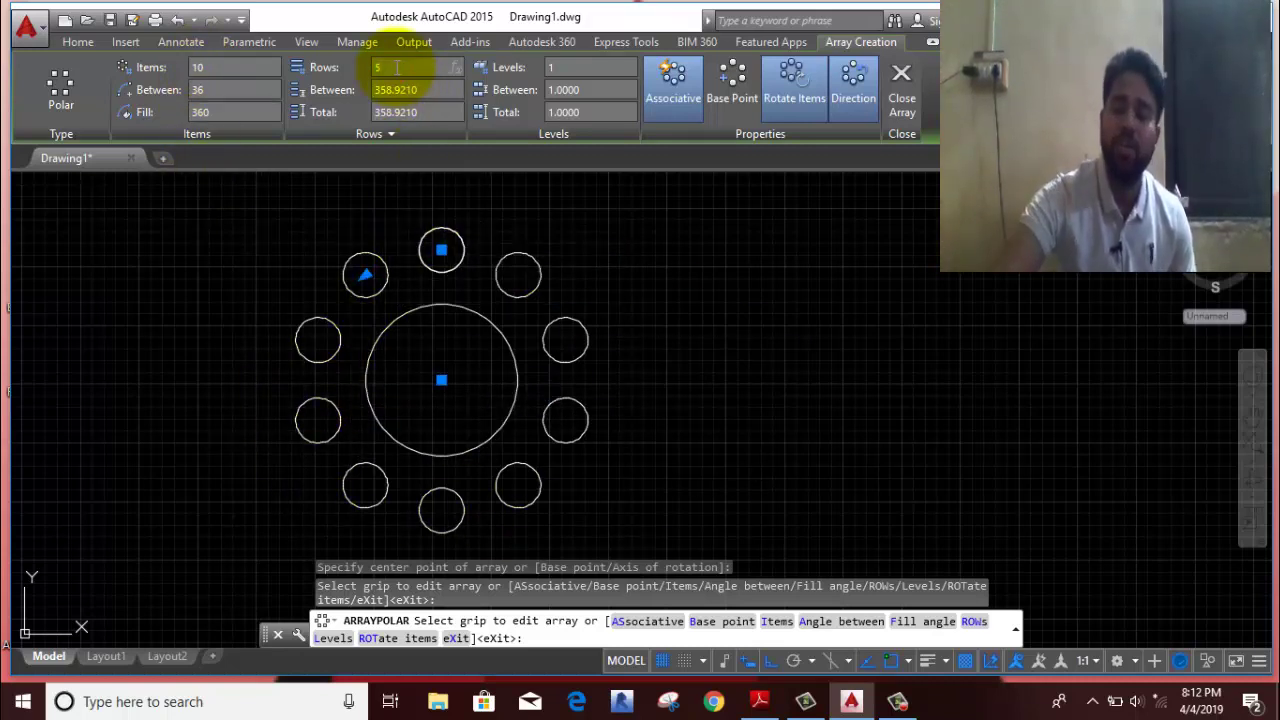
key("Return")
scroll(522, 384, "down", 2)
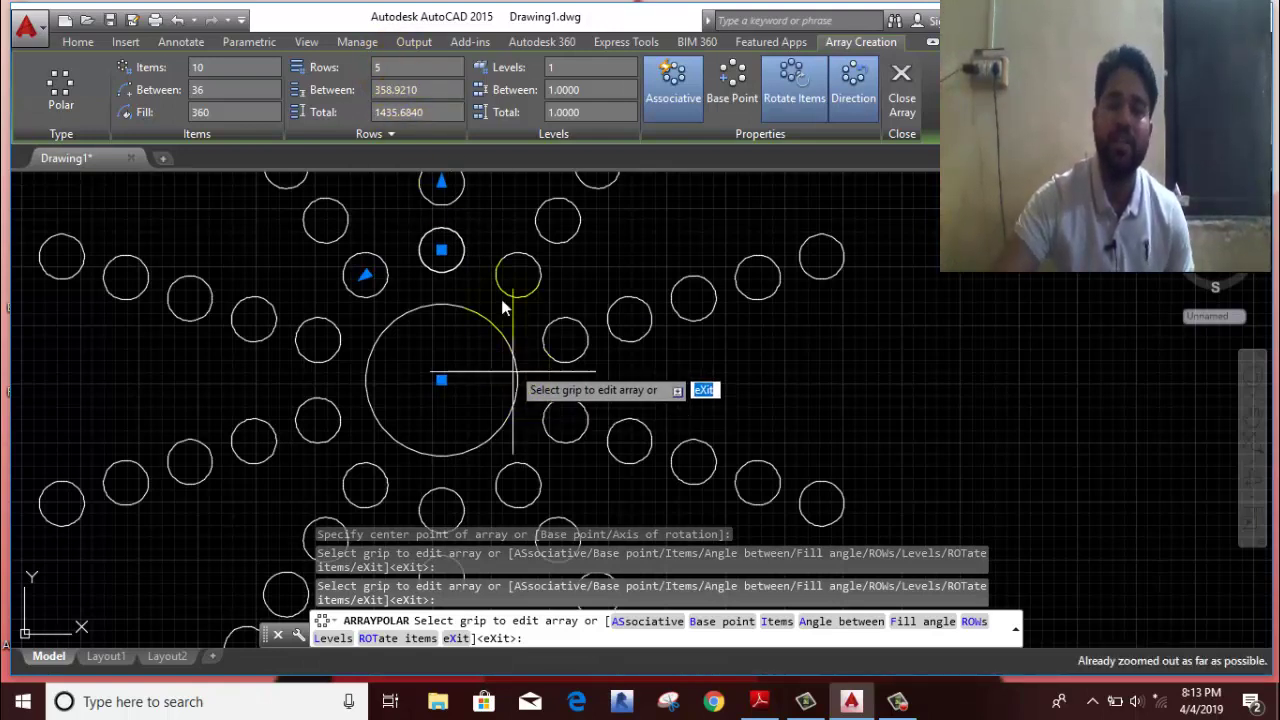
left_click(592, 70)
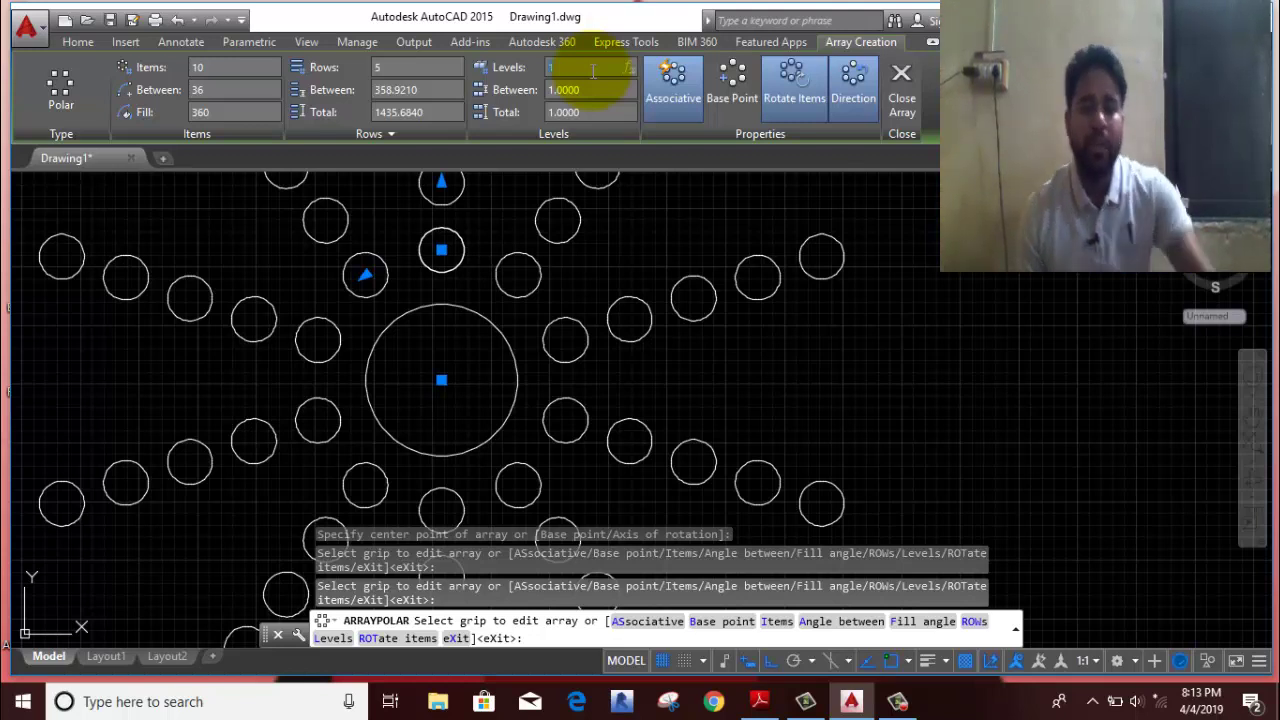
right_click(656, 302)
left_click(683, 270)
Step: Pan to an empty area and draw a new circle there
middle_click_drag(751, 380, 621, 294)
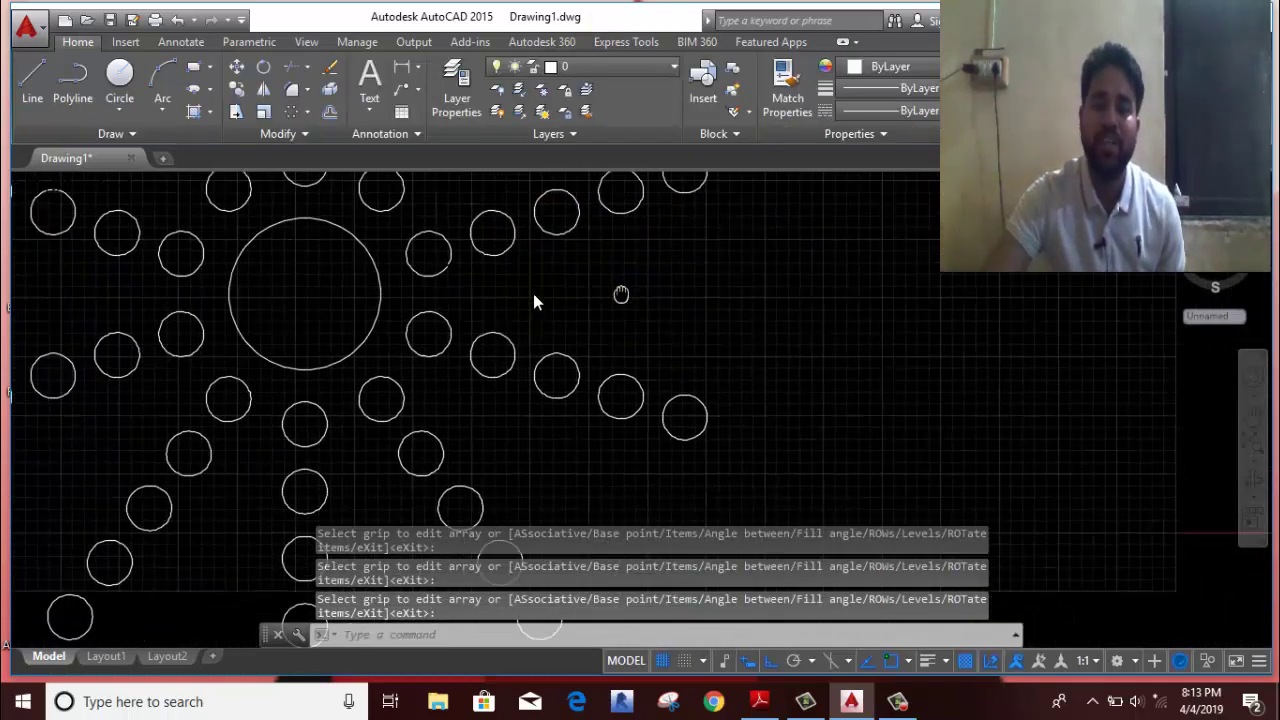
middle_click_drag(533, 300, 3, 375)
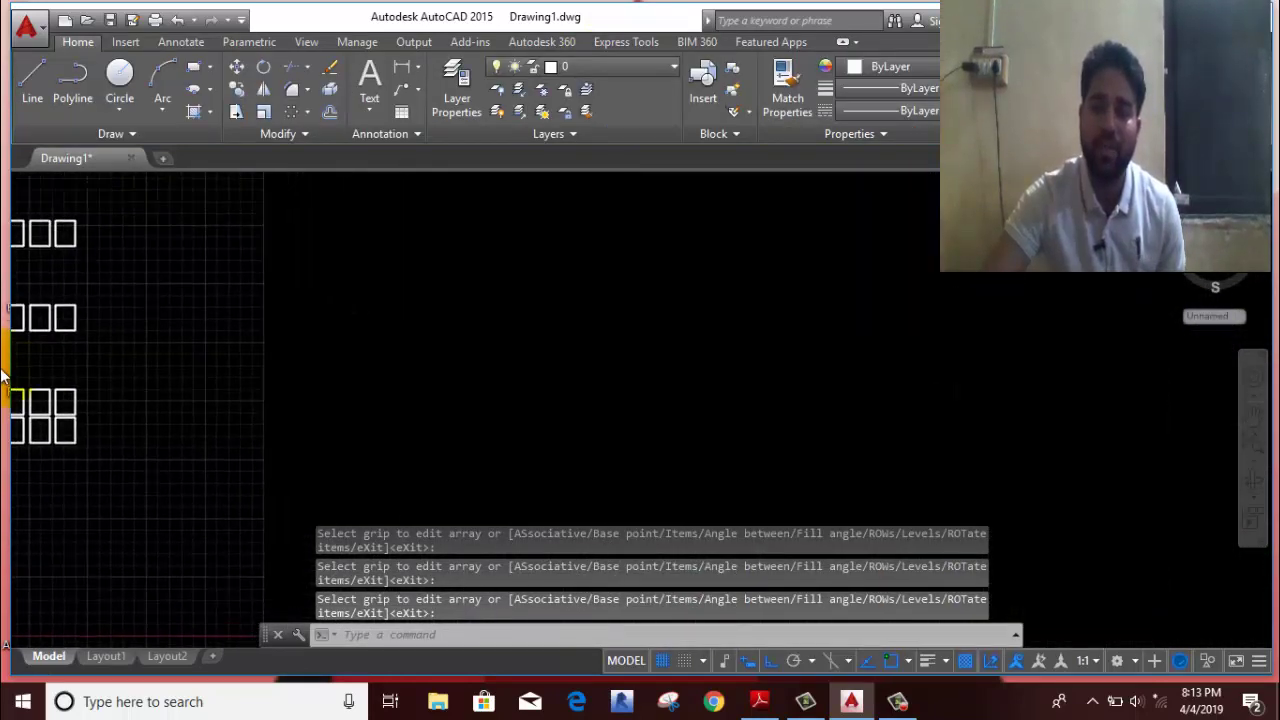
middle_click_drag(243, 277, 183, 257)
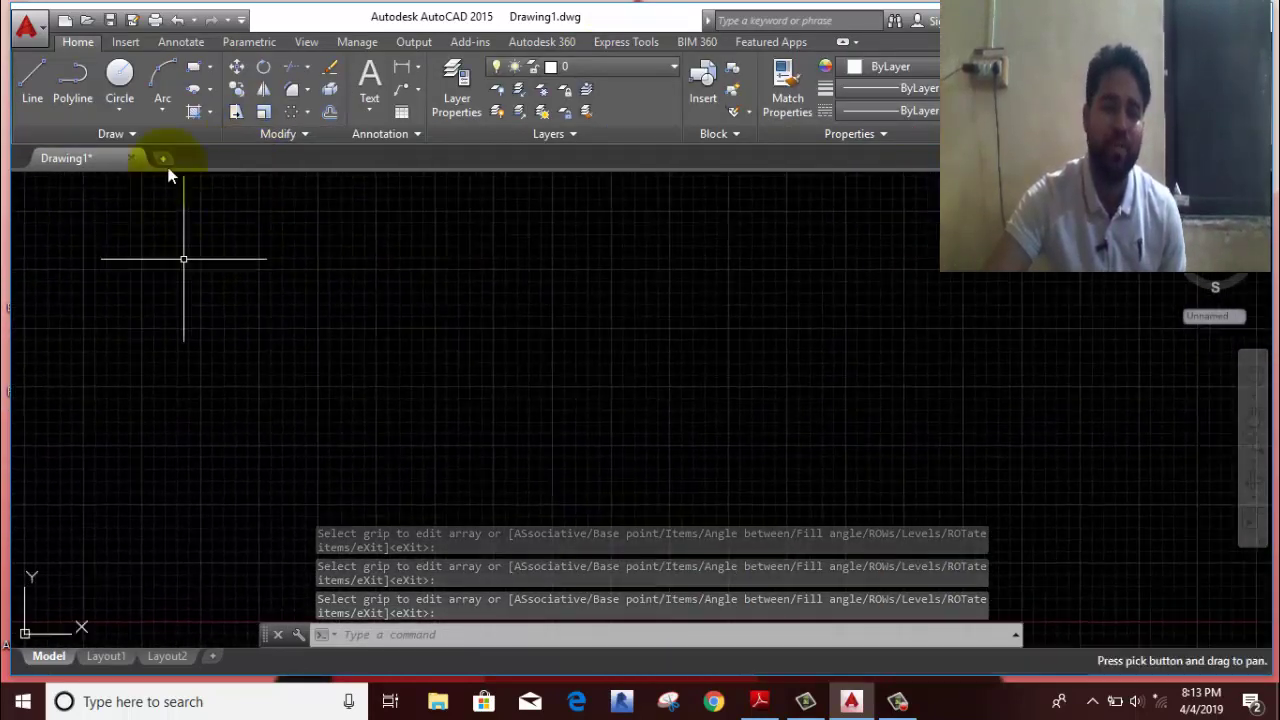
left_click(119, 80)
left_click(576, 312)
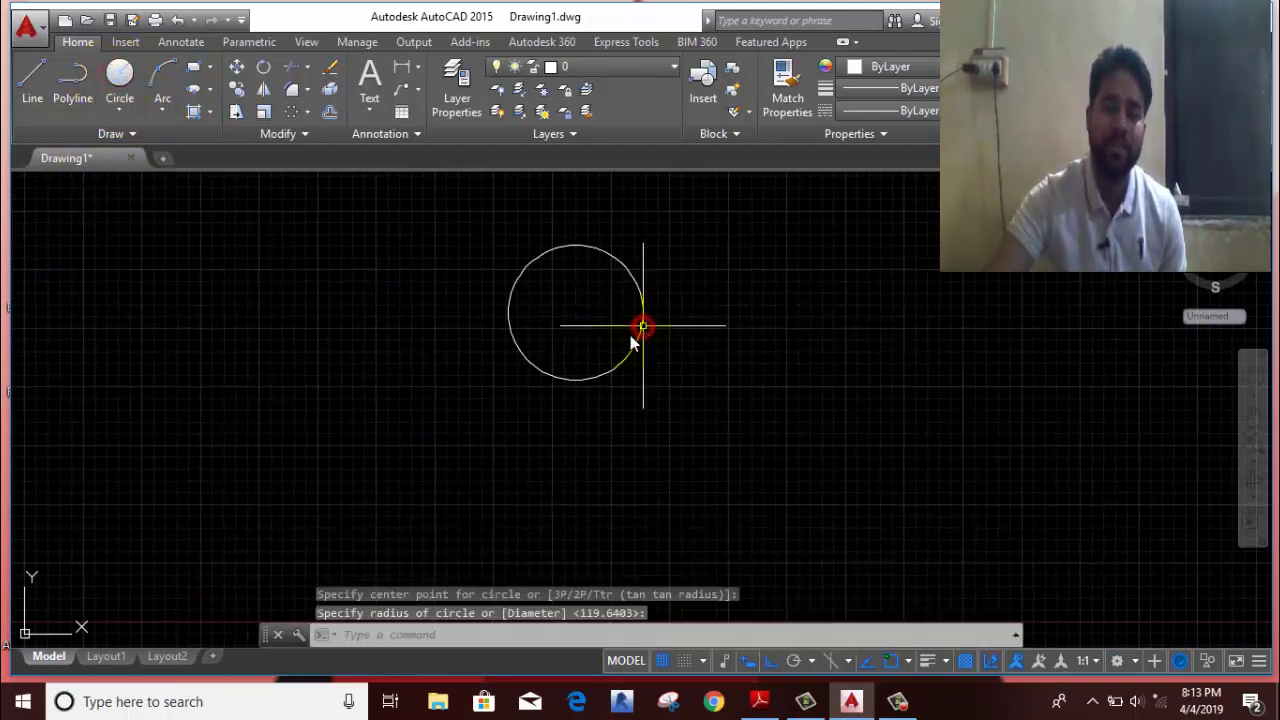
left_click(643, 325)
Step: Polar-array the new circle about its bottom point with 50 items
left_click(716, 240)
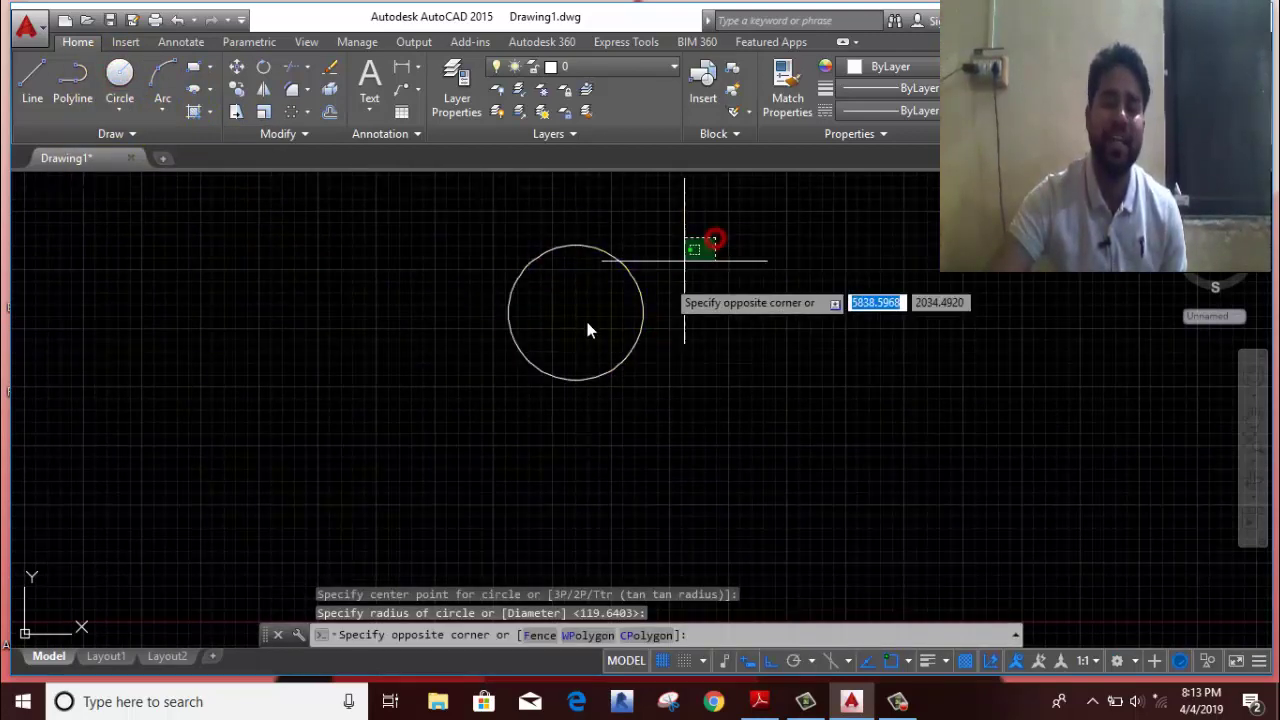
left_click(587, 322)
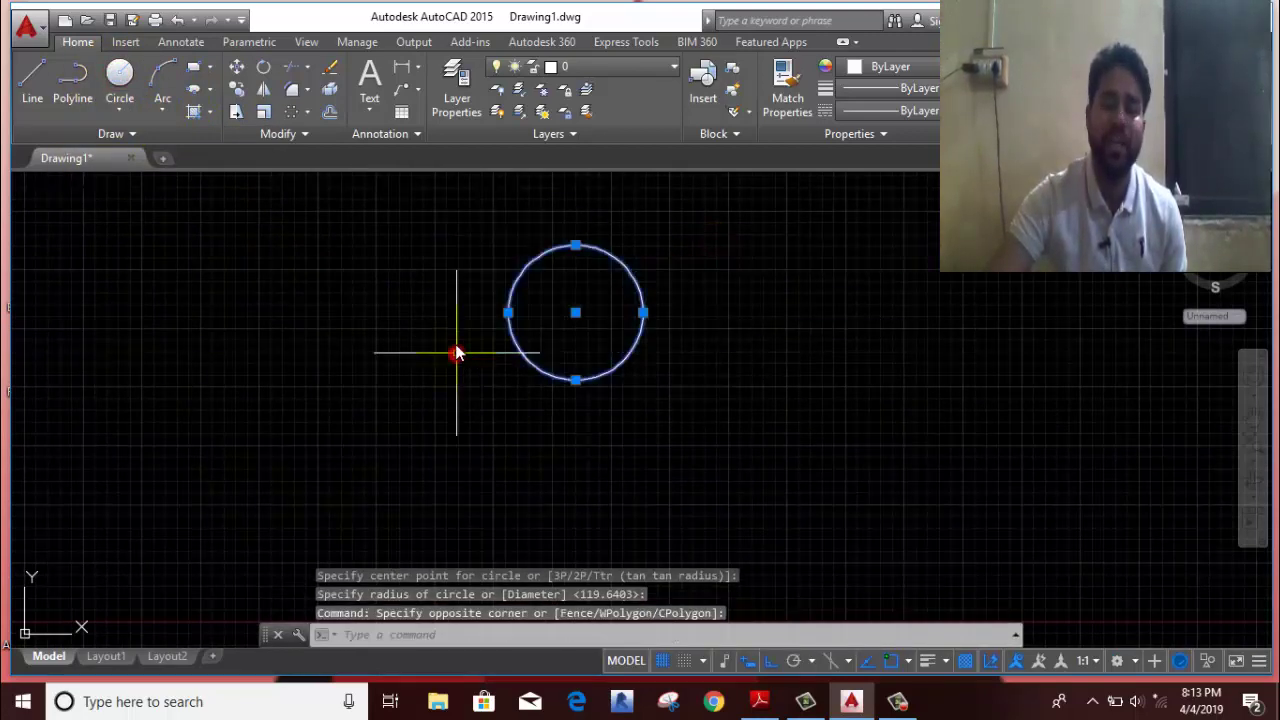
left_click(301, 112)
left_click(307, 113)
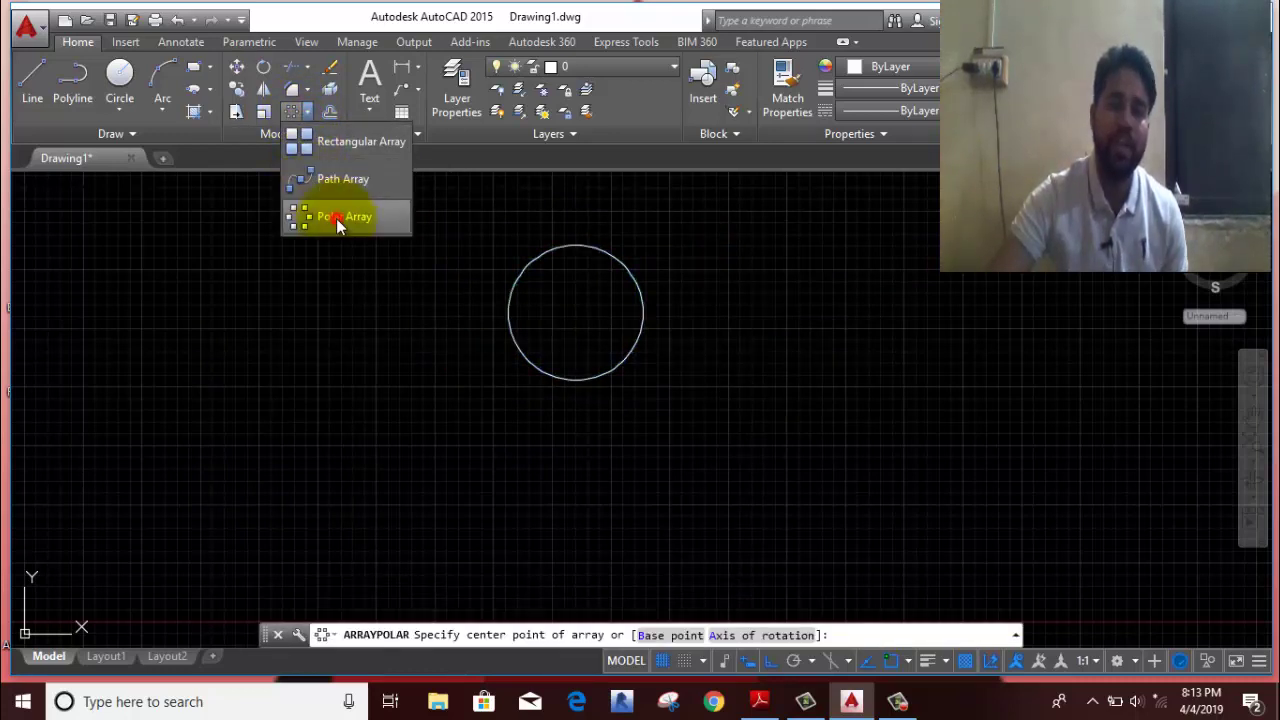
left_click(337, 220)
left_click(568, 246)
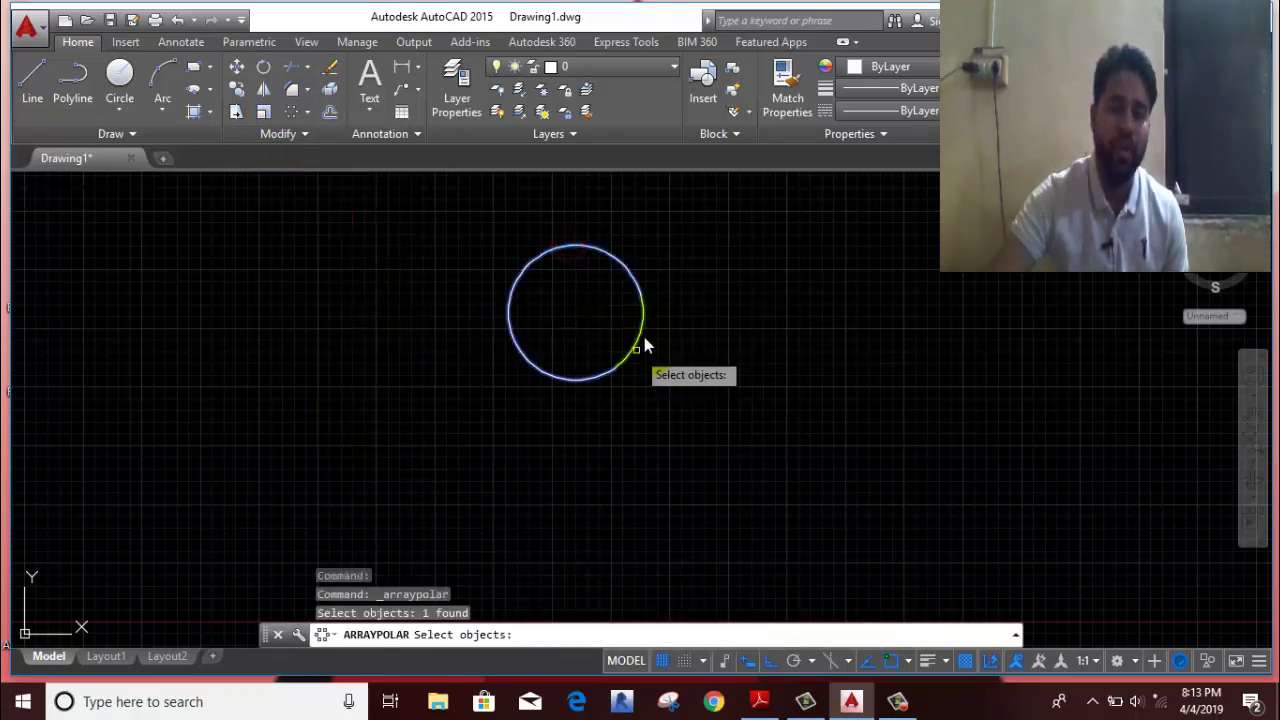
key("Return")
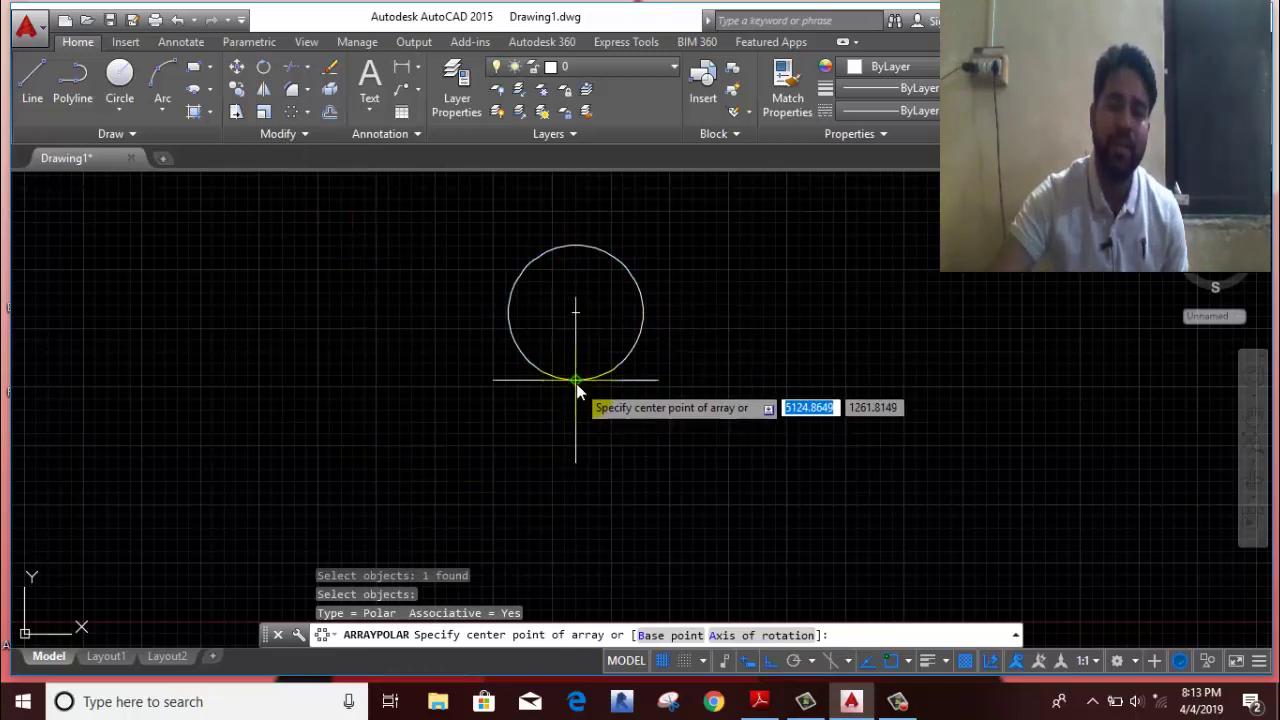
left_click(576, 384)
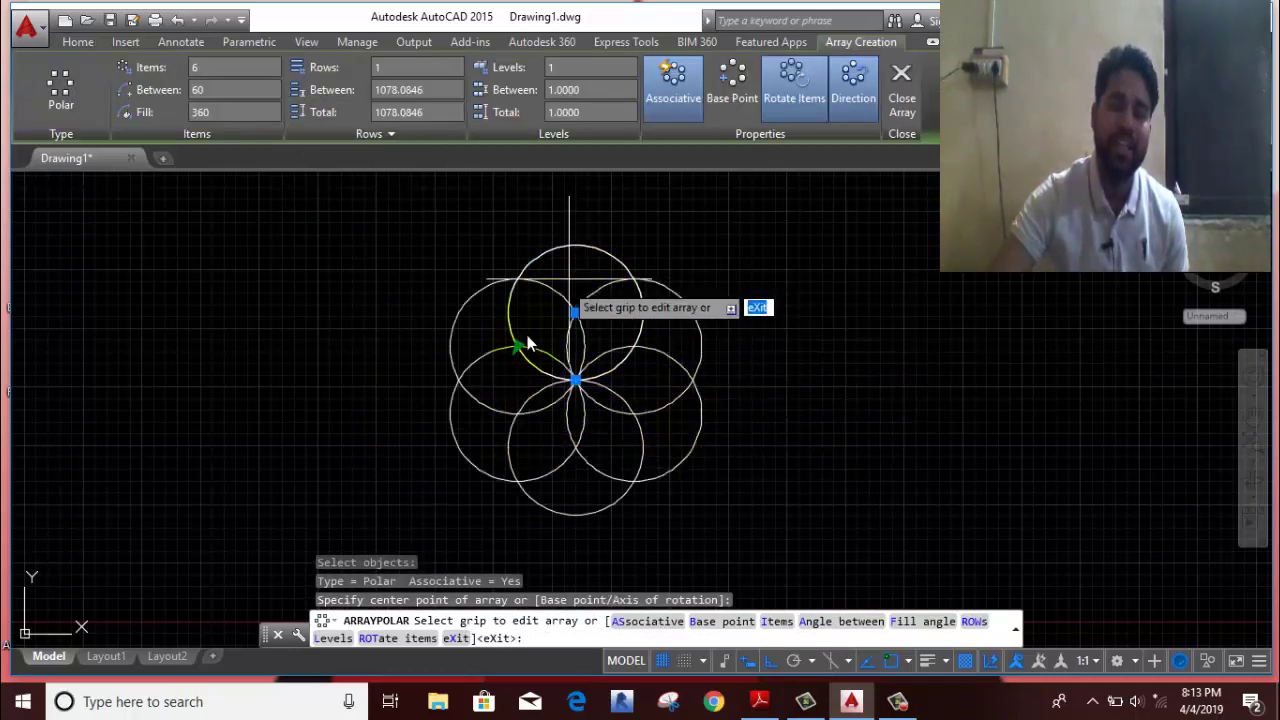
left_click(222, 67)
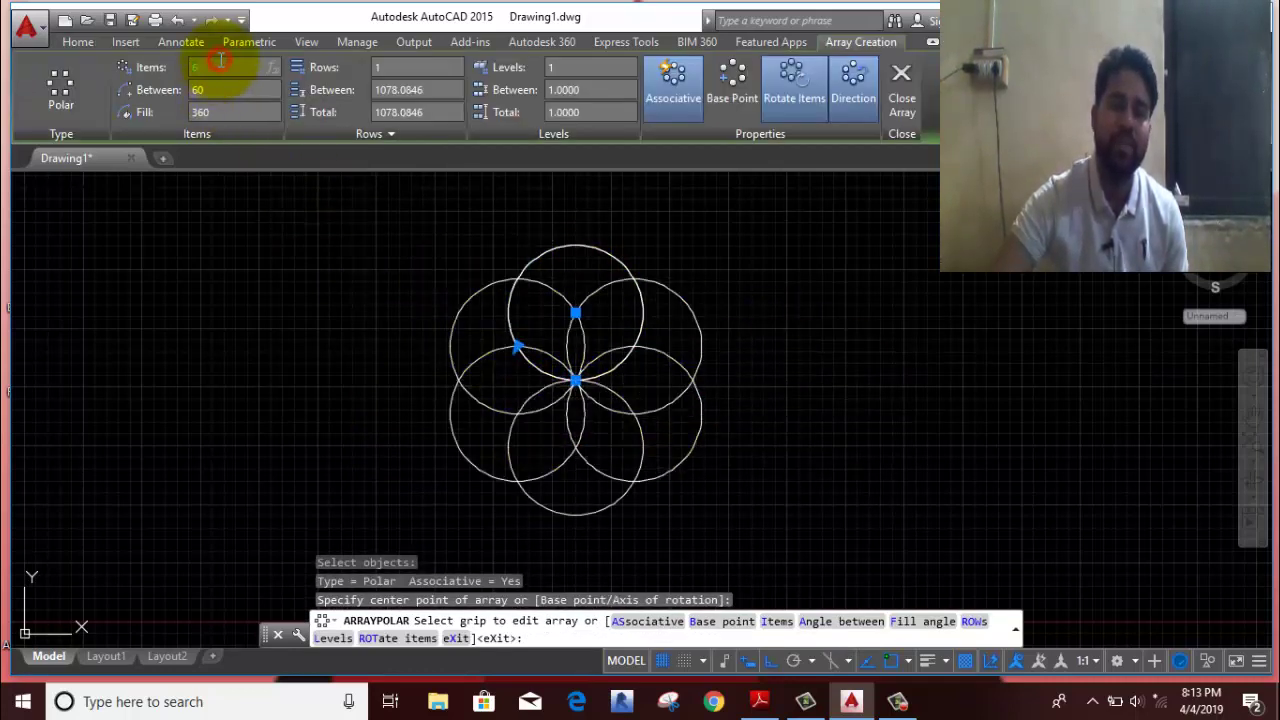
type("50")
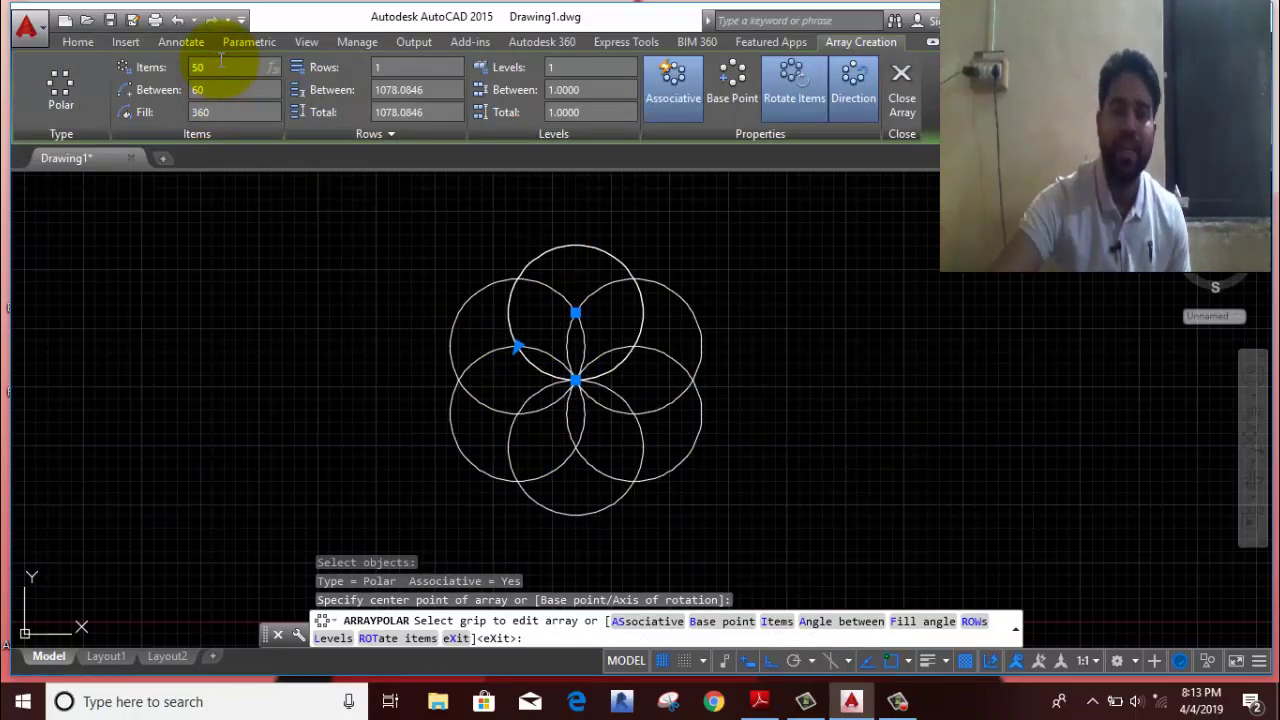
key("Return")
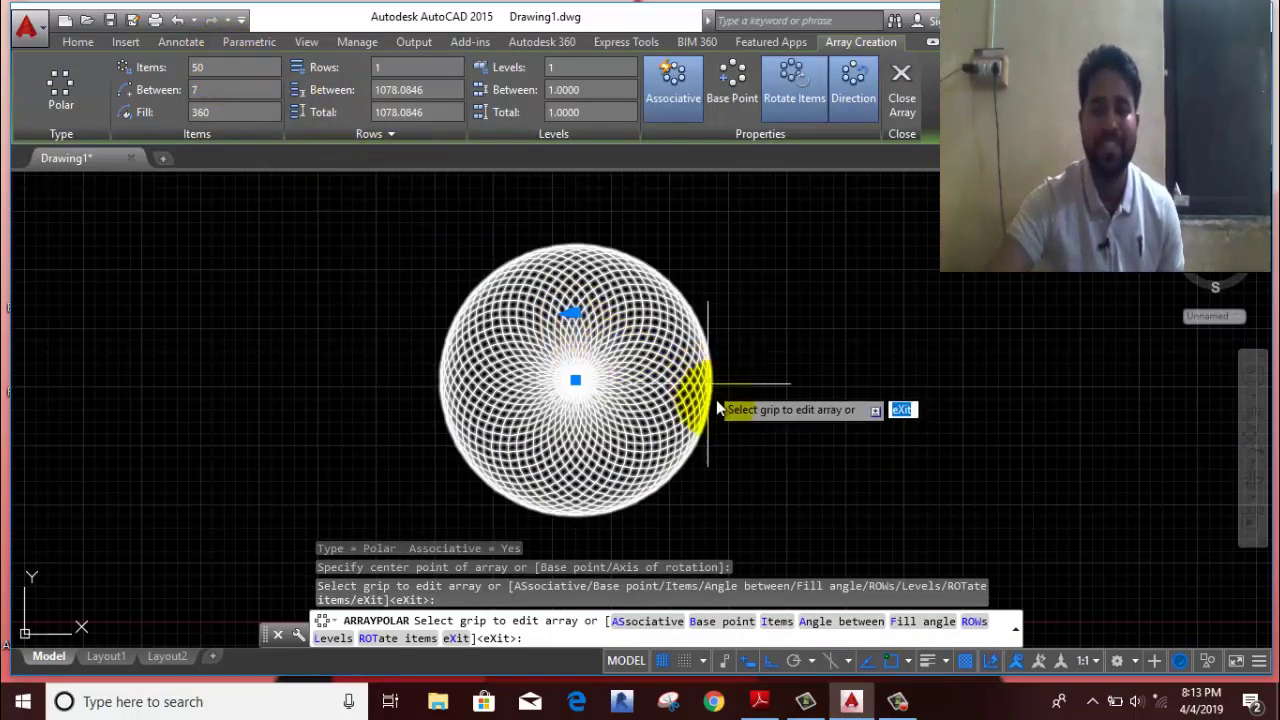
Step: Finish the 50-circle rosette array and zoom to check the result
scroll(834, 386, "up", 1)
scroll(834, 386, "down", 1)
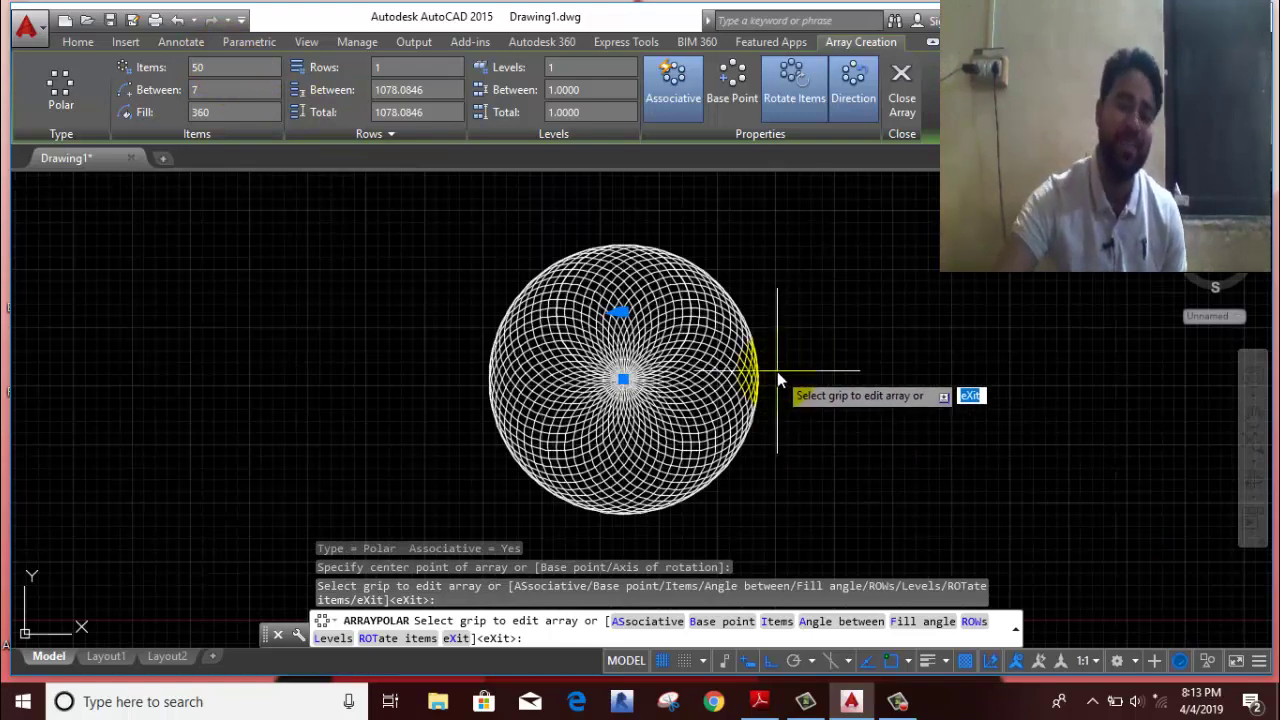
right_click(797, 322)
left_click(830, 314)
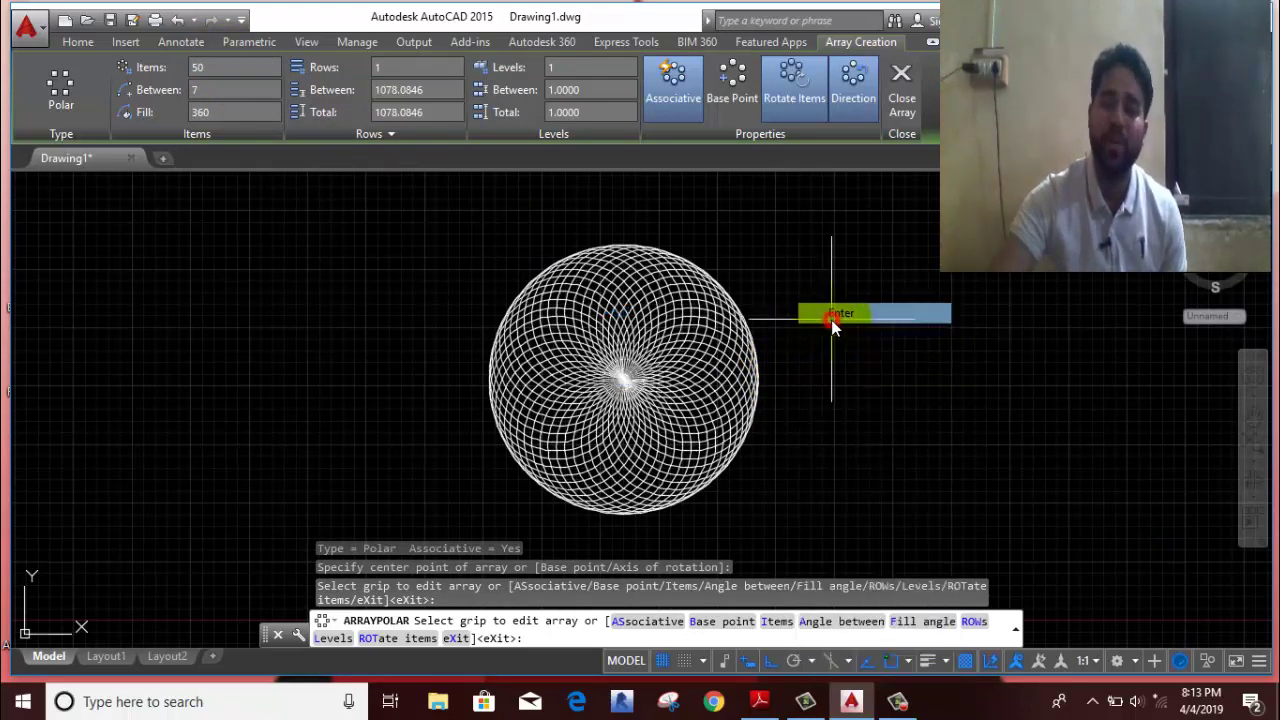
scroll(772, 388, "up", 2)
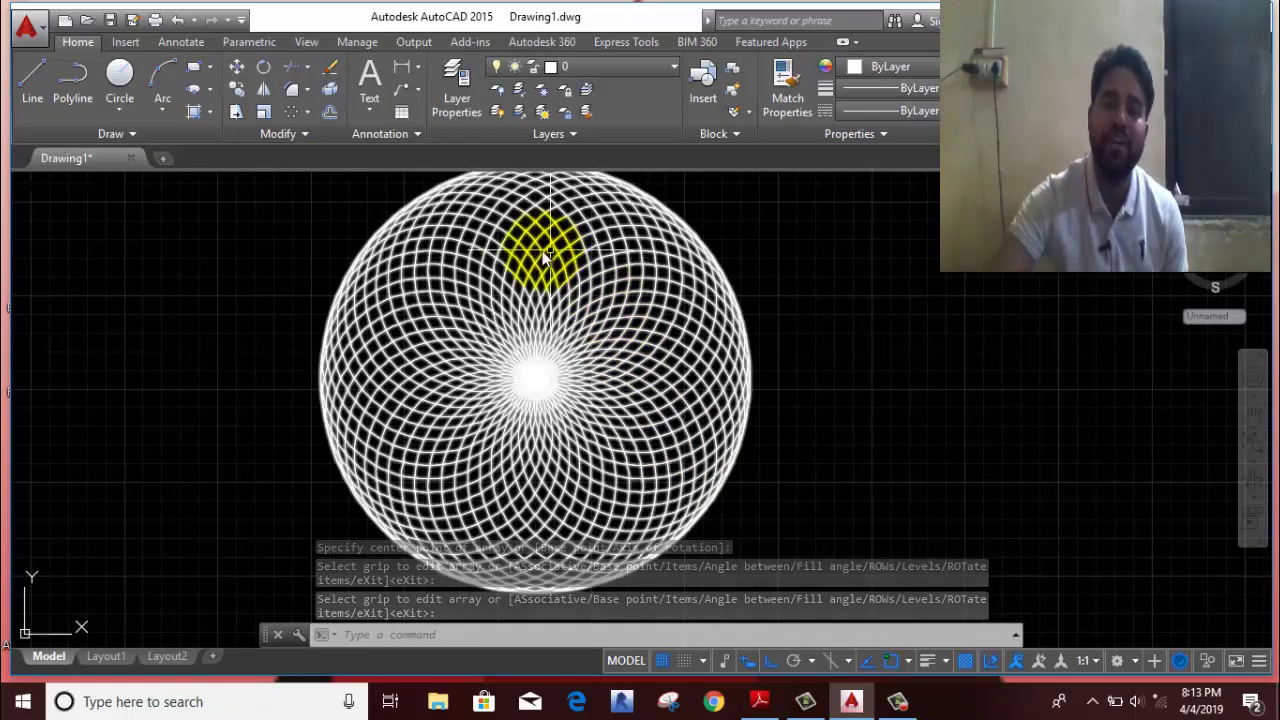
scroll(505, 391, "down", 2)
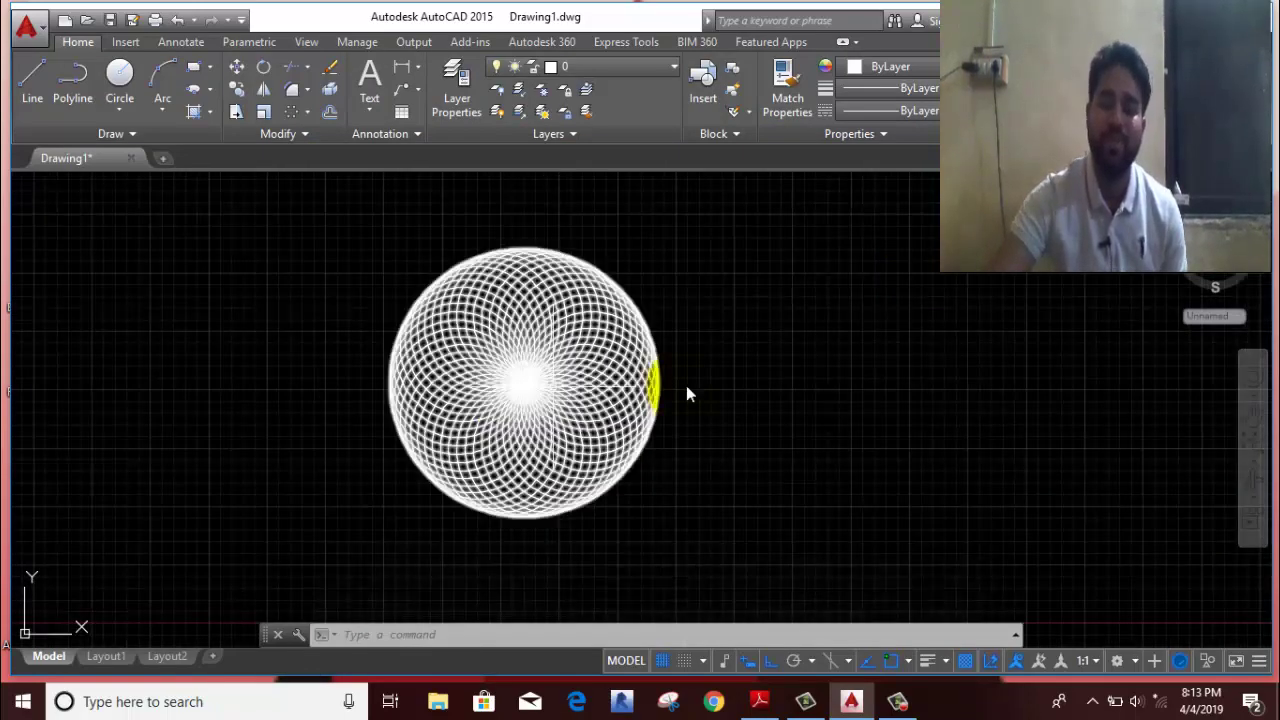
scroll(686, 354, "up", 4)
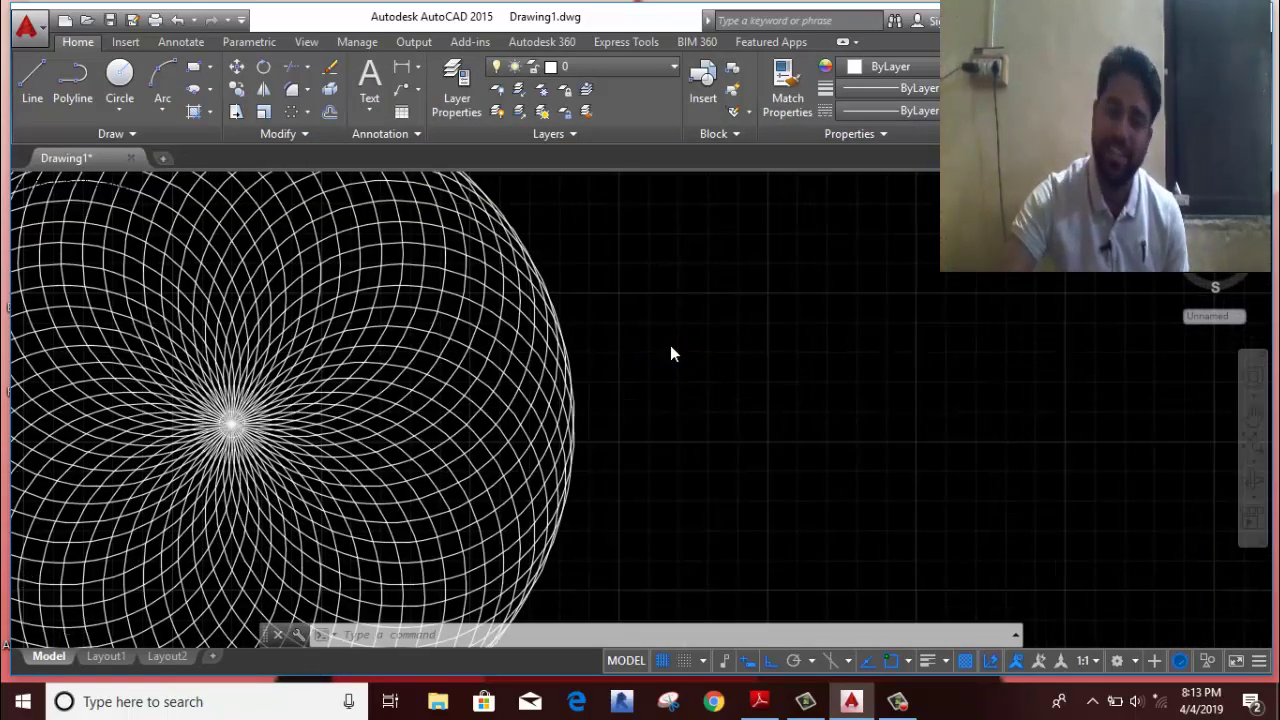
scroll(670, 348, "down", 2)
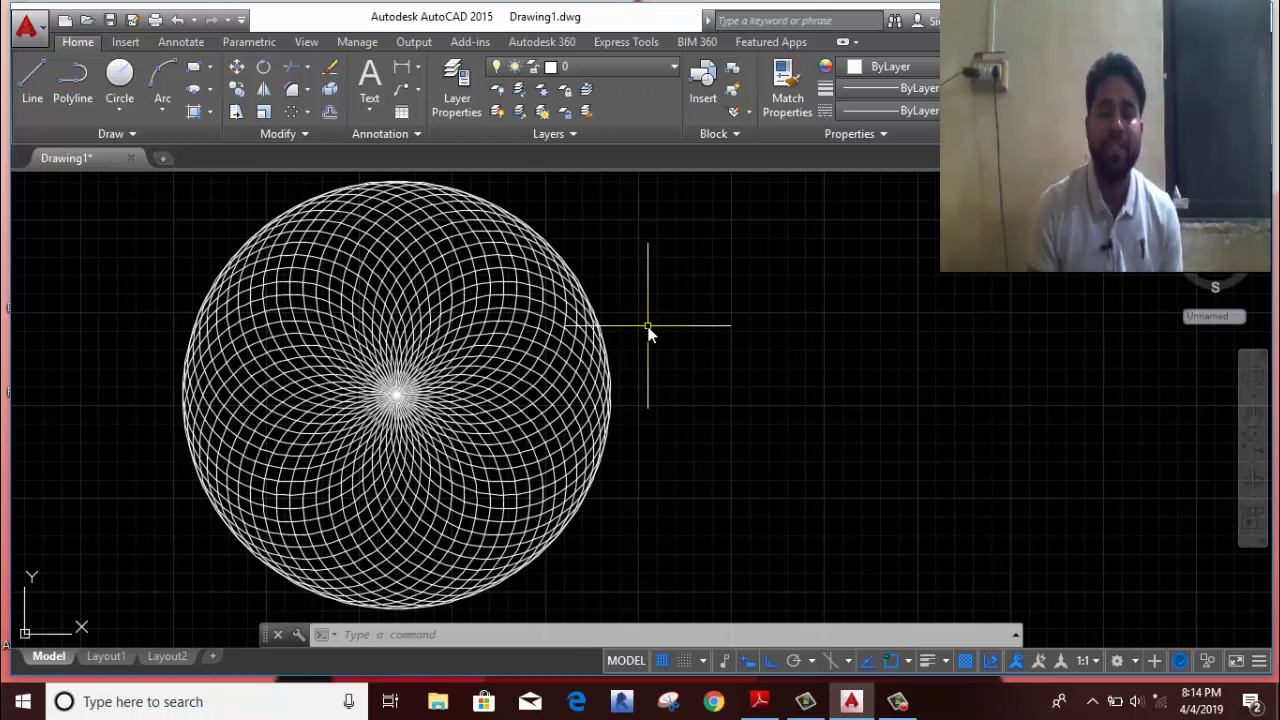
Step: Select the whole rosette pattern and erase it, leaving the view empty
left_click(705, 225)
left_click(103, 549)
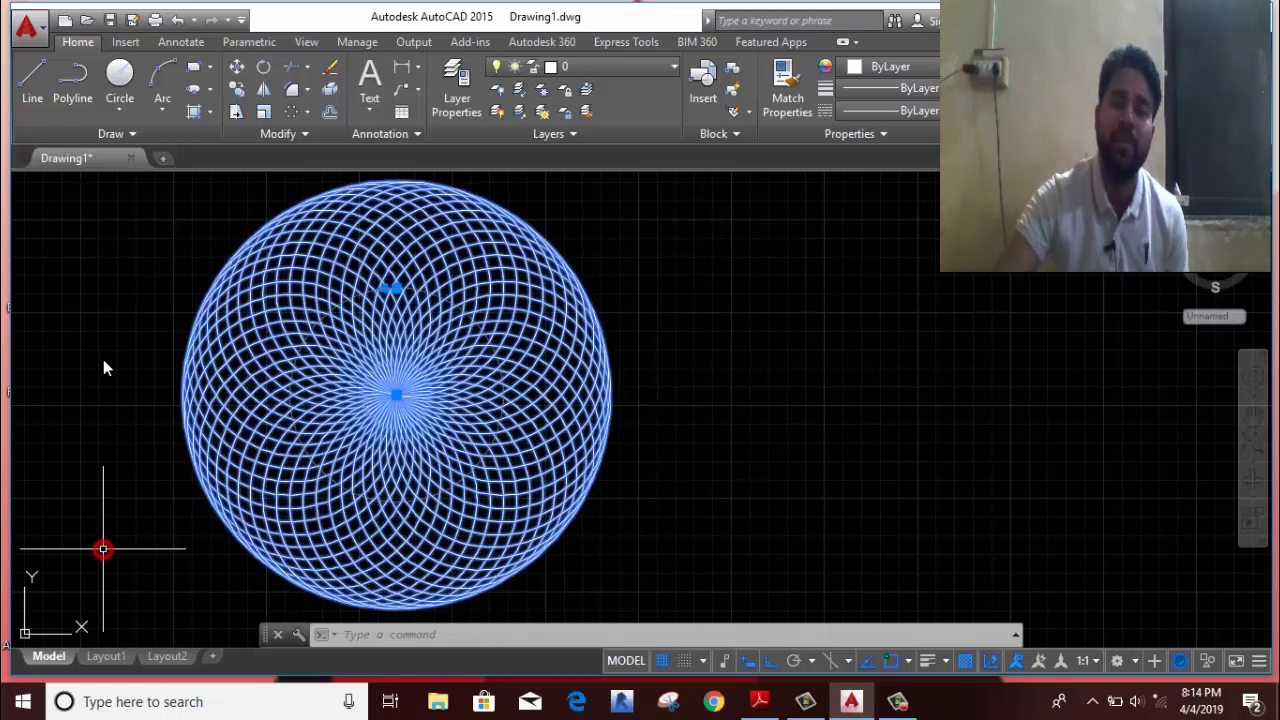
right_click(94, 330)
left_click(110, 337)
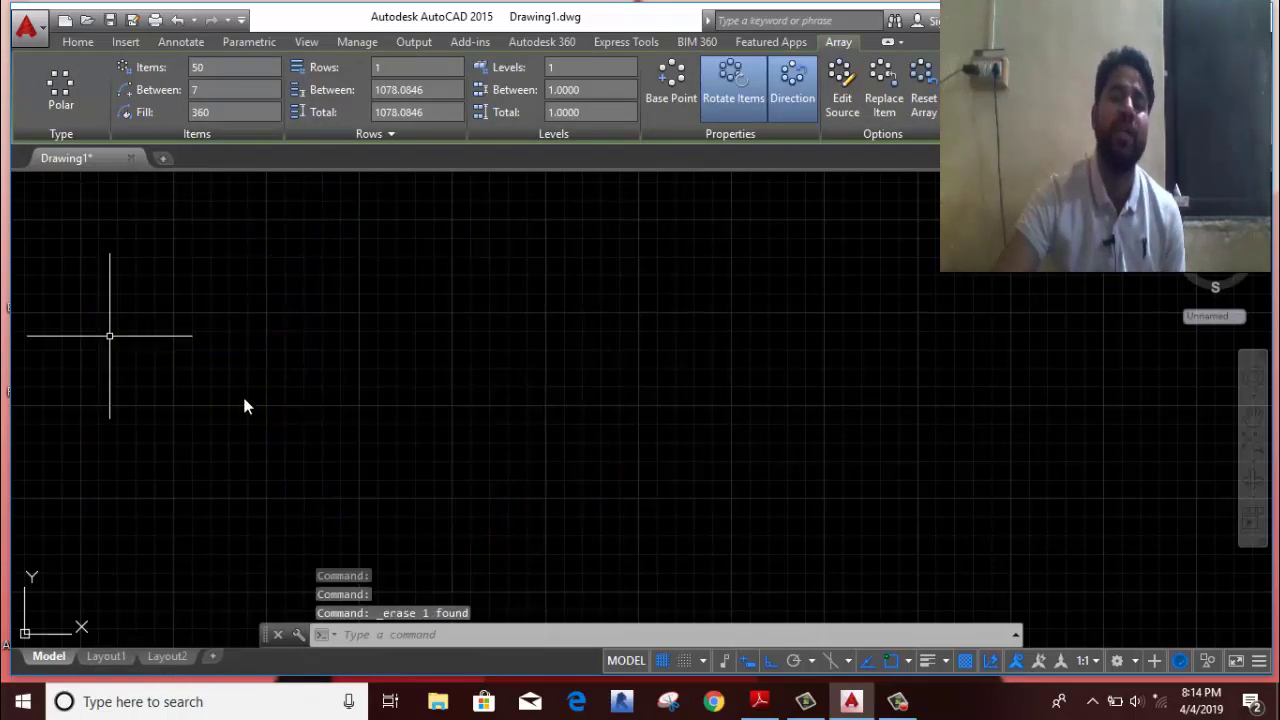
scroll(245, 405, "down", 2)
mouse_move(691, 460)
middle_mouse_down()
mouse_move(627, 432)
mouse_move(561, 440)
middle_mouse_up()
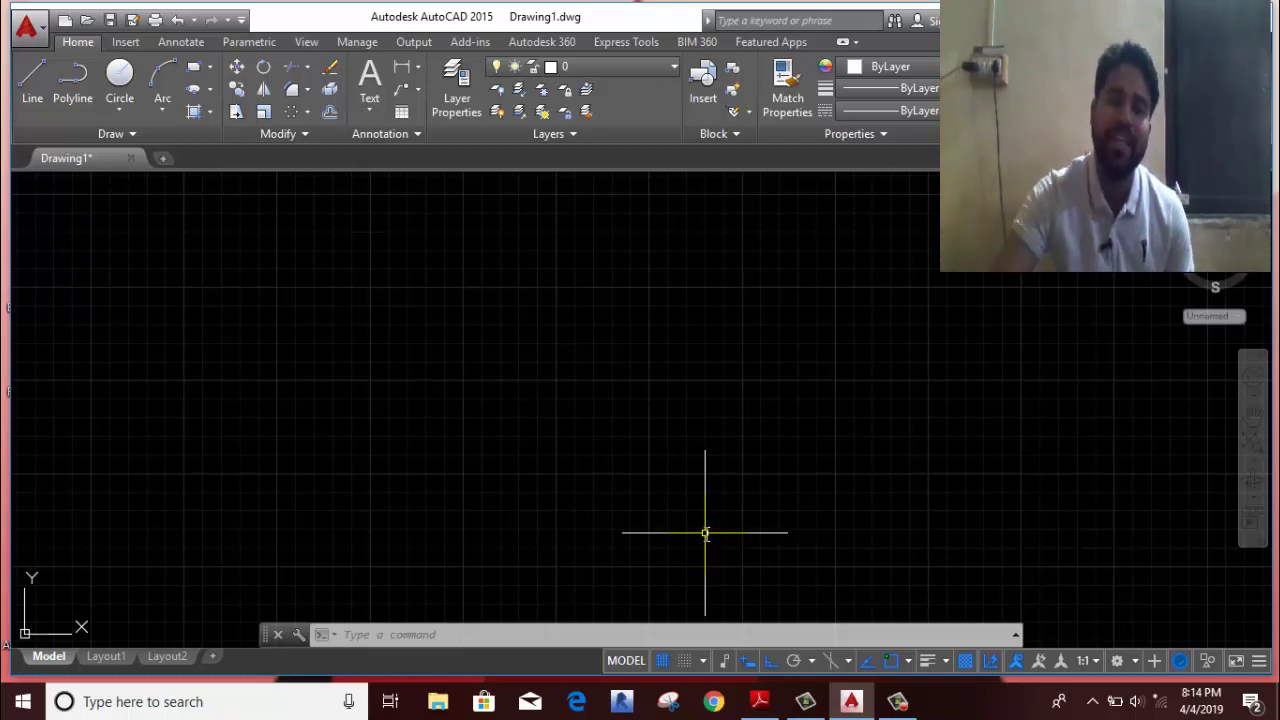
Step: Bring the workbook PDF with the ellipse-and-star figure to the front
left_click(758, 704)
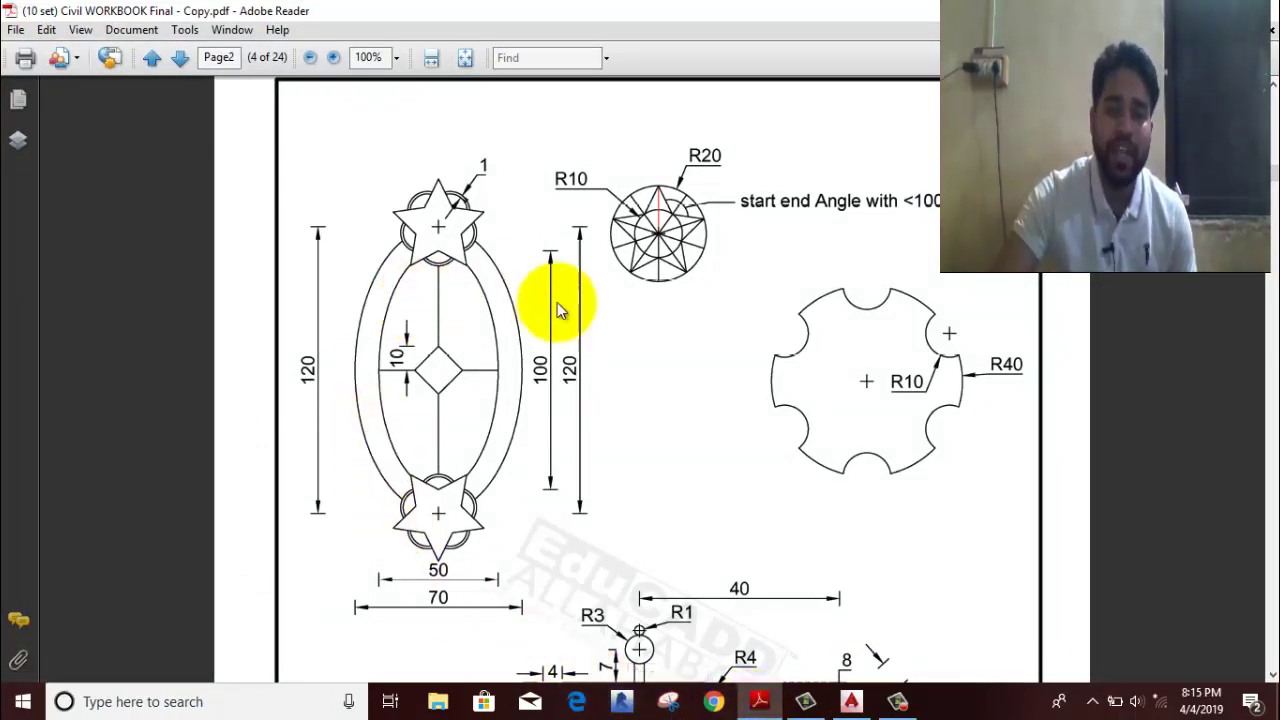
left_click(850, 703)
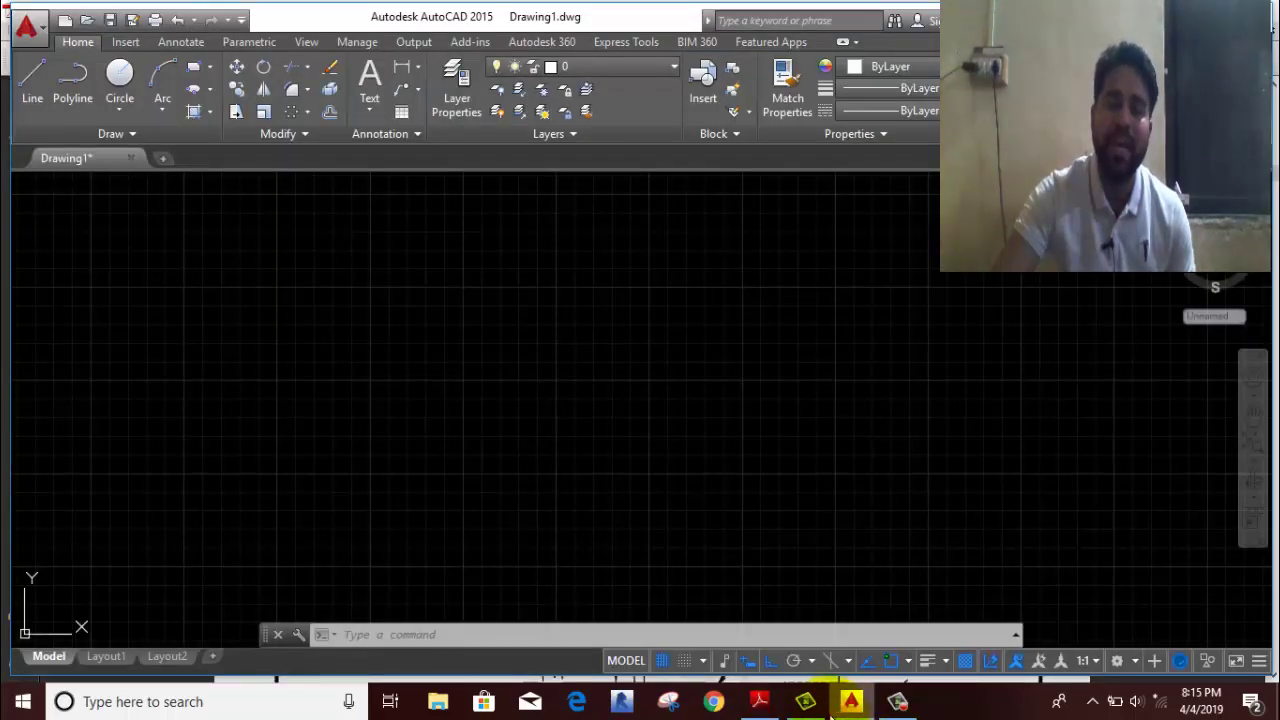
left_click(759, 701)
left_click(850, 703)
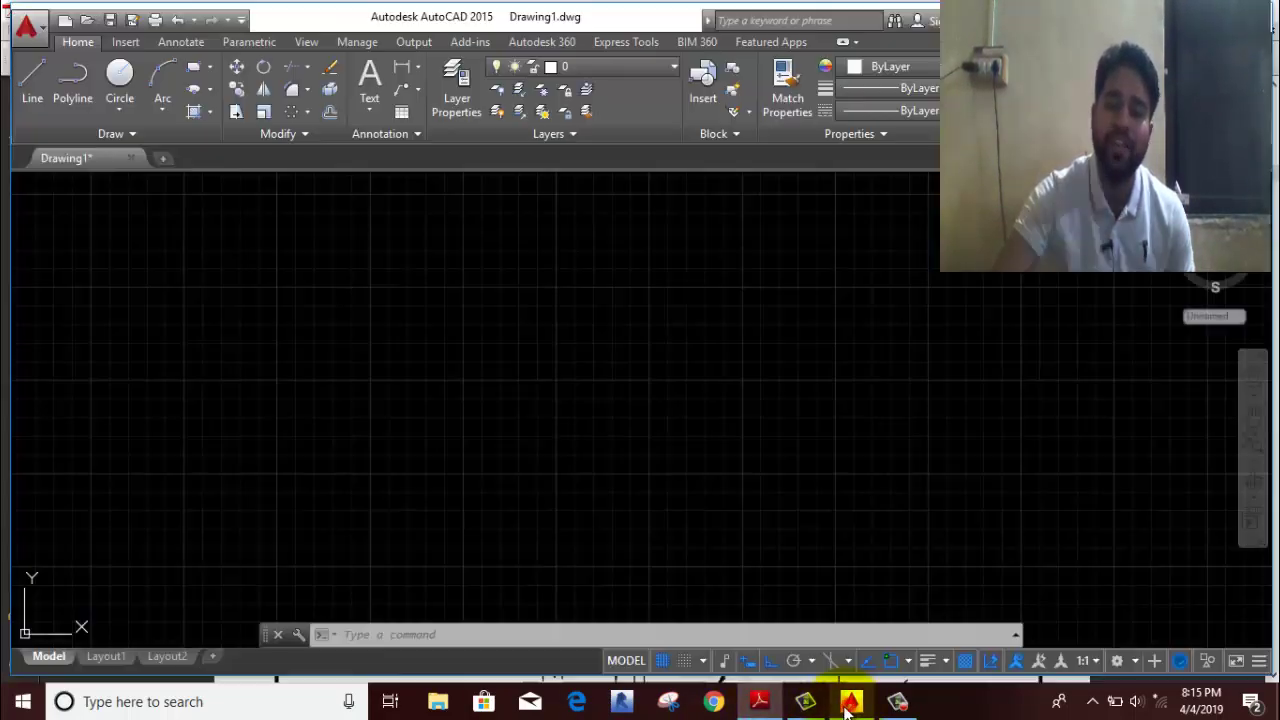
left_click(759, 701)
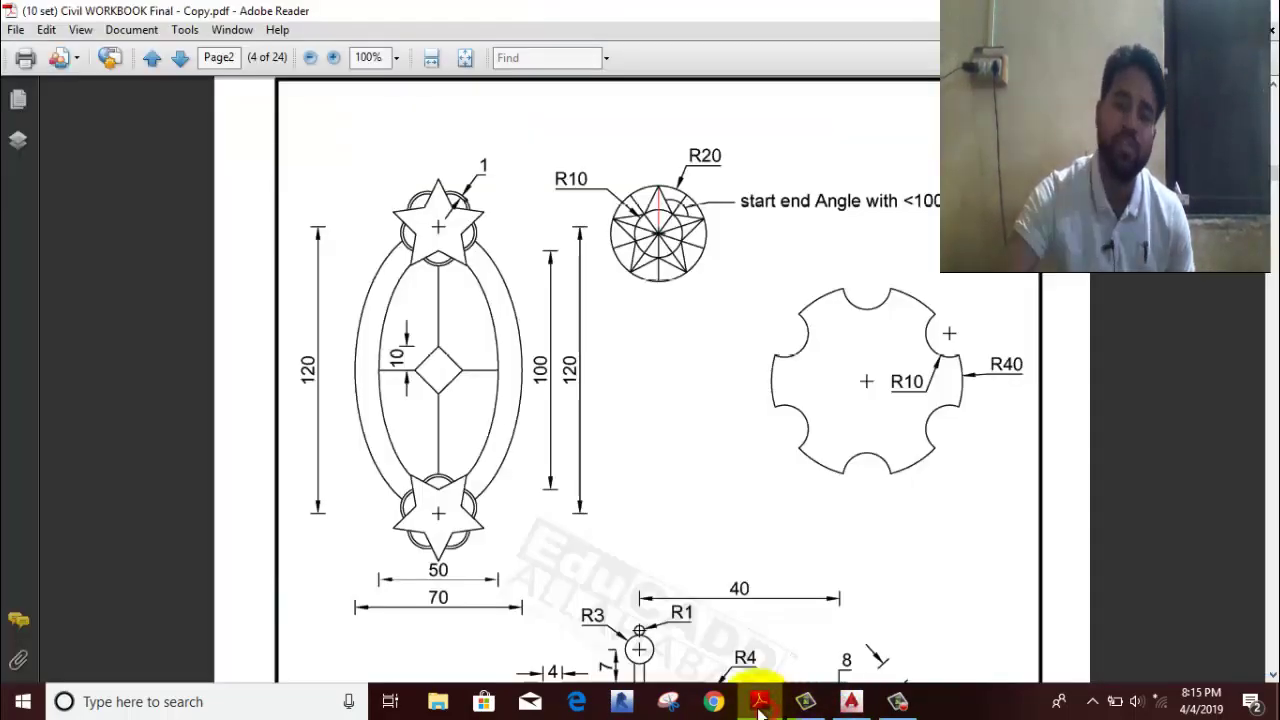
left_click(670, 703)
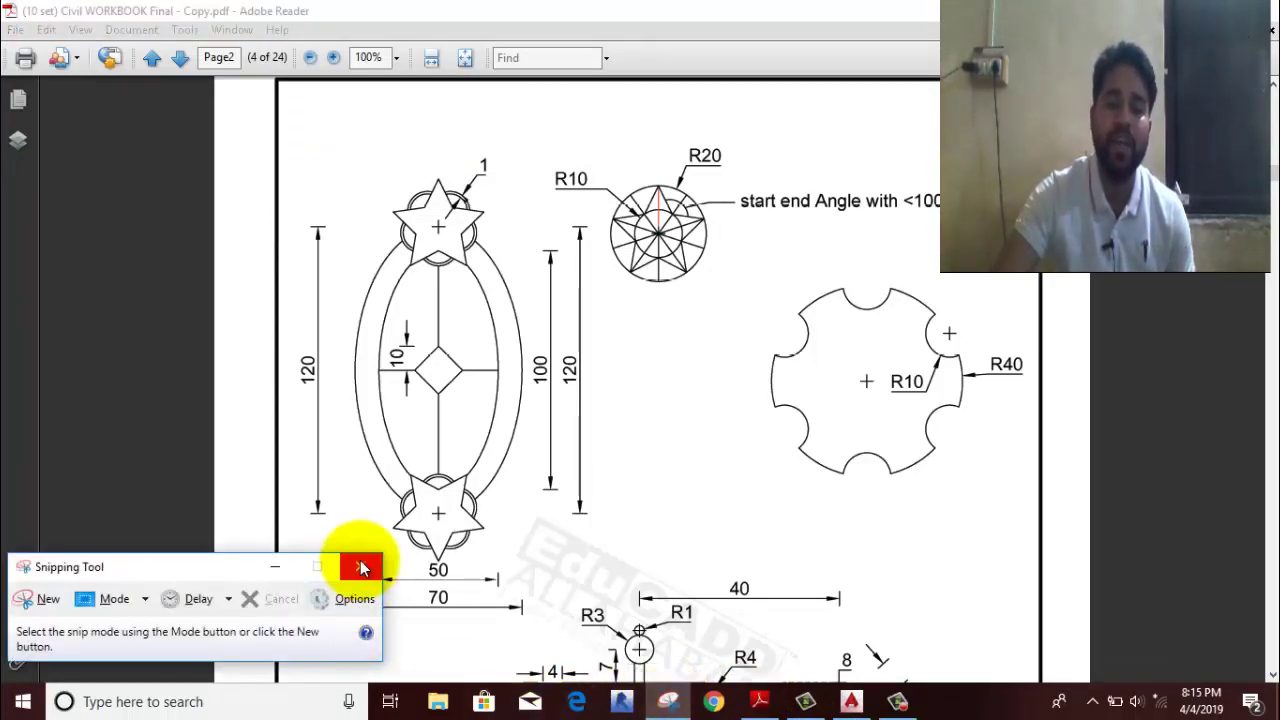
left_click(359, 561)
Step: Find the Snipping Tool through Windows search and launch it
left_click(136, 706)
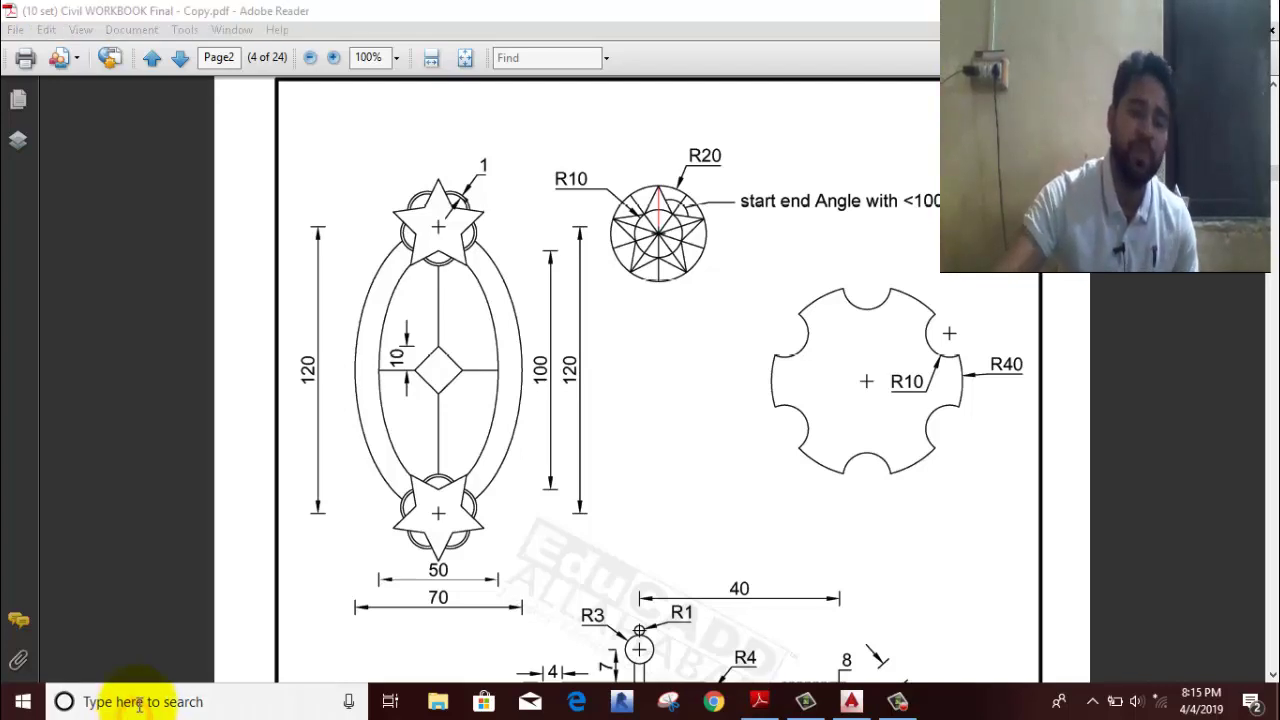
left_click(163, 702)
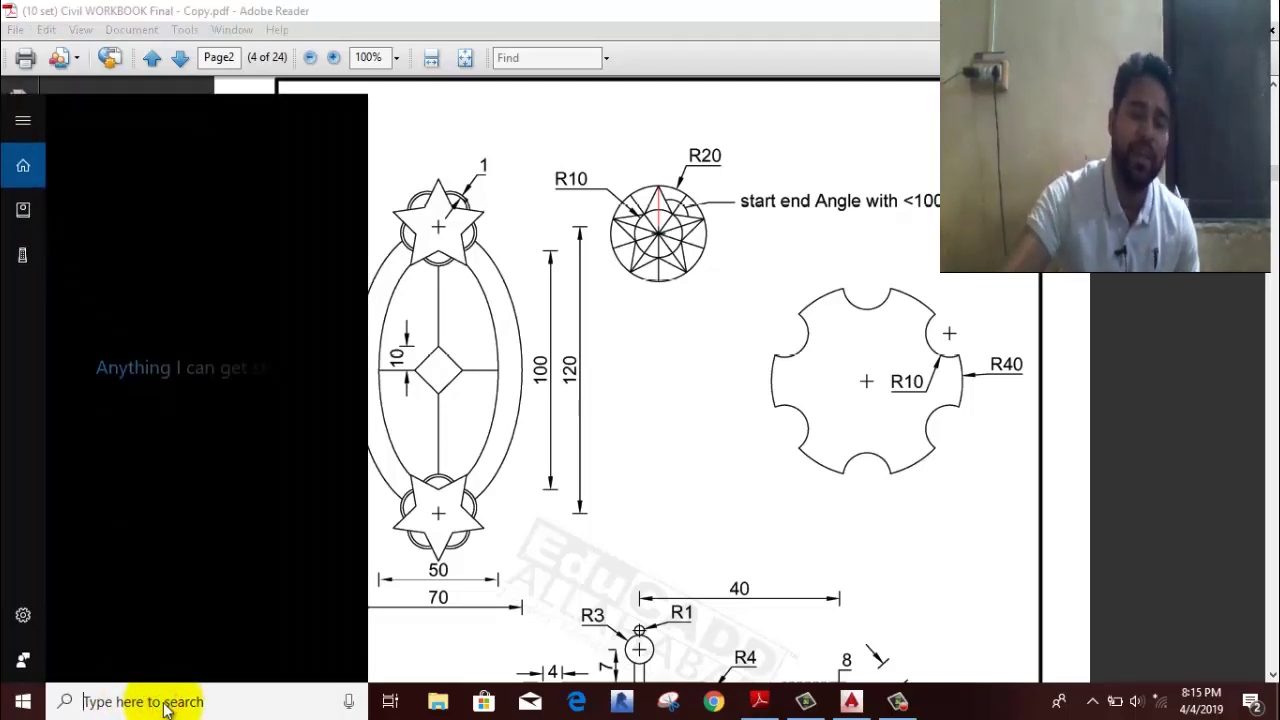
type("sn")
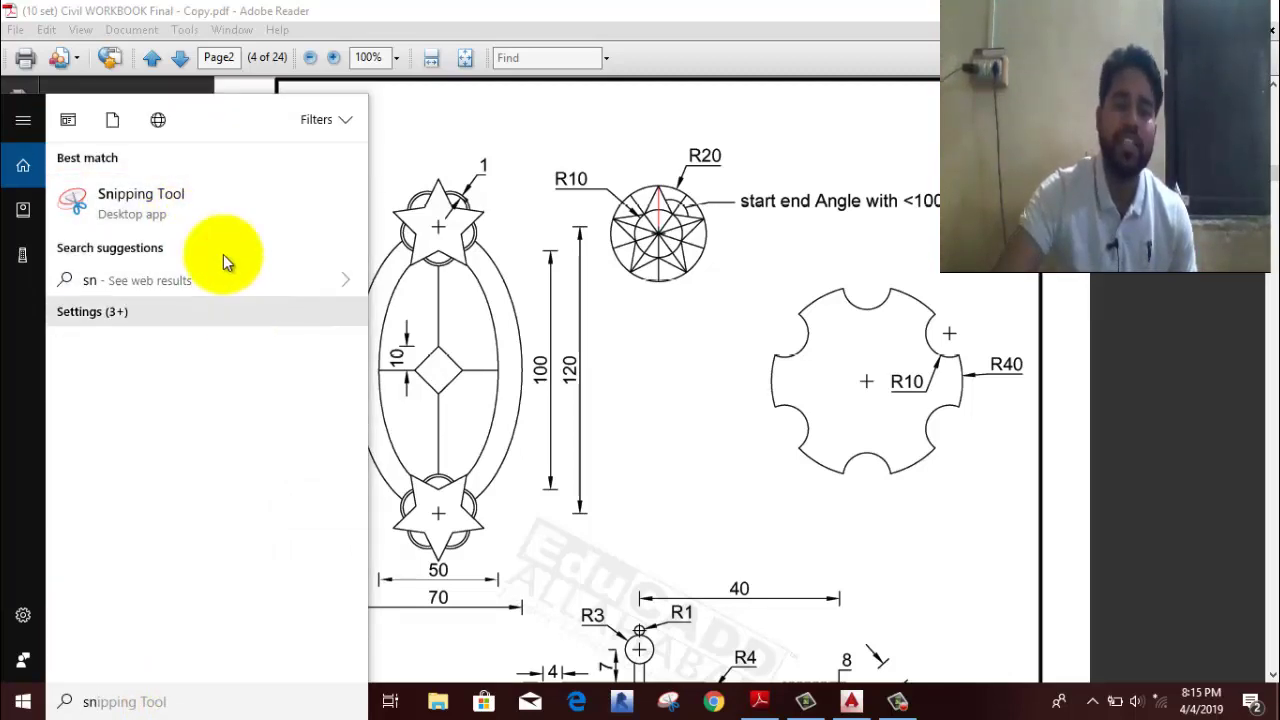
right_click(200, 193)
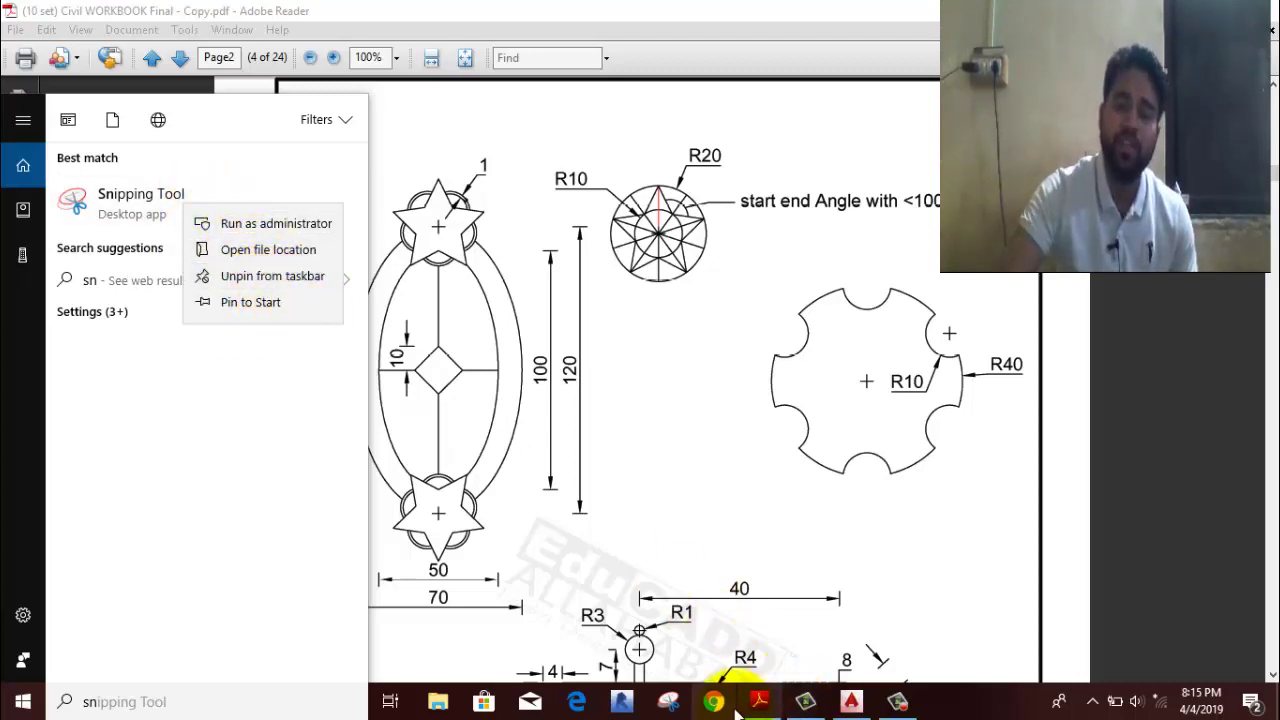
left_click(664, 704)
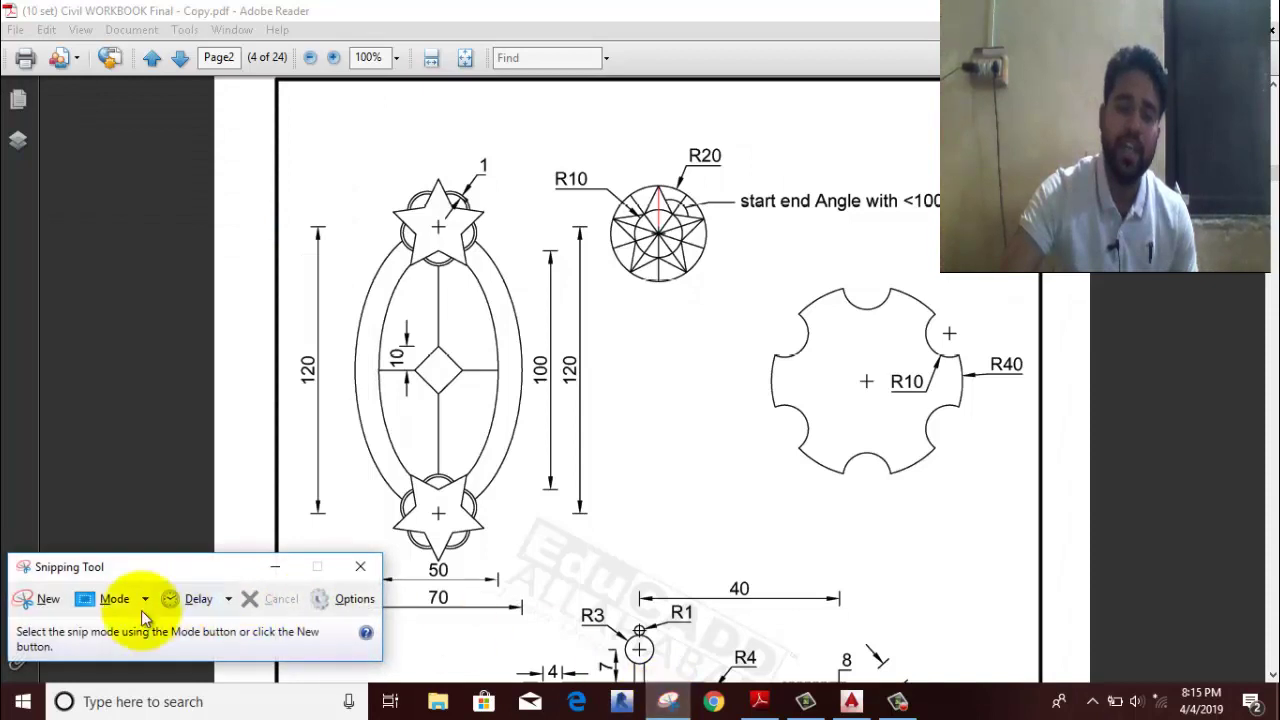
Step: Snip the workbook figure and save it to the Desktop as Capture.png
left_click(45, 603)
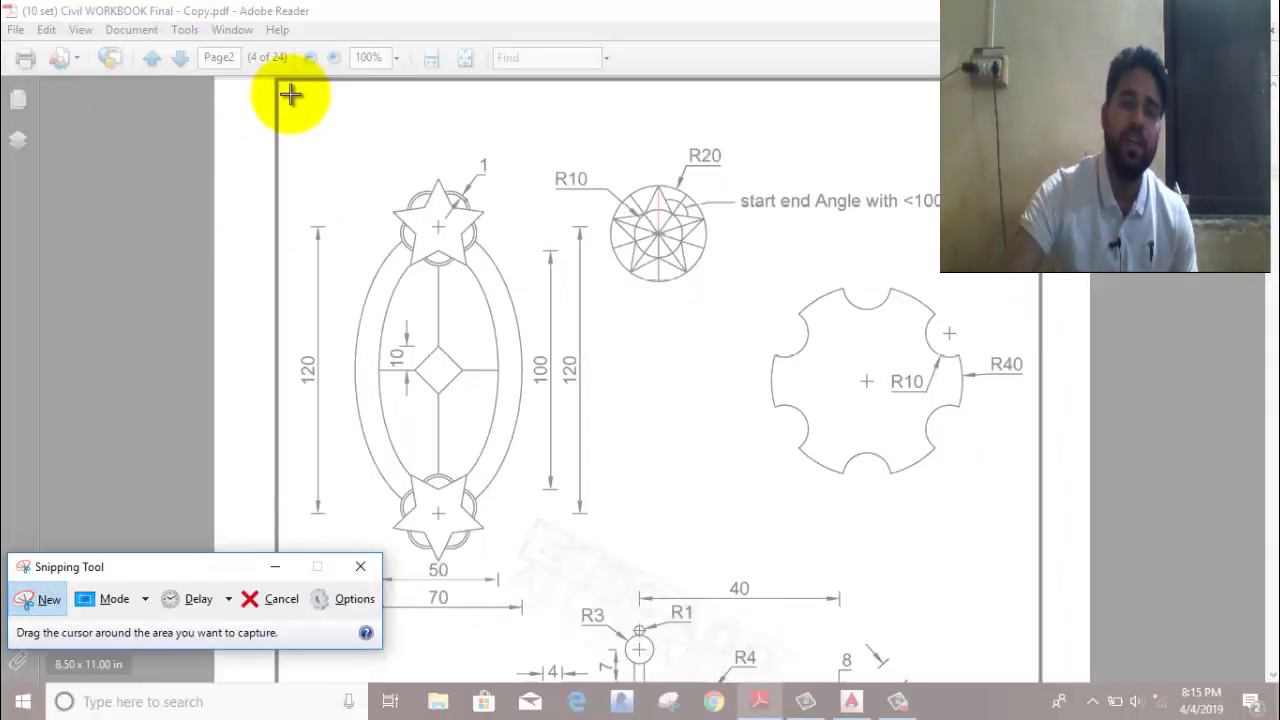
mouse_move(286, 102)
left_mouse_down()
mouse_move(1026, 626)
mouse_move(1020, 636)
left_mouse_up()
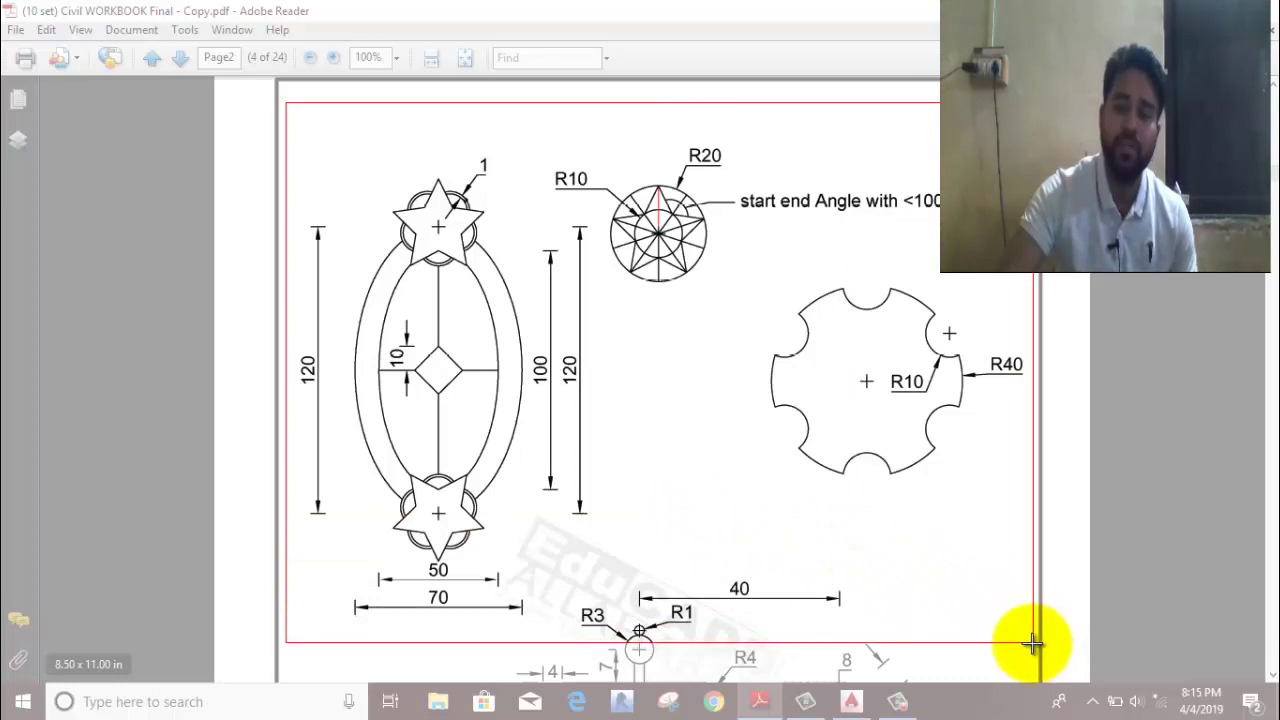
left_click_drag(1020, 636, 1006, 645)
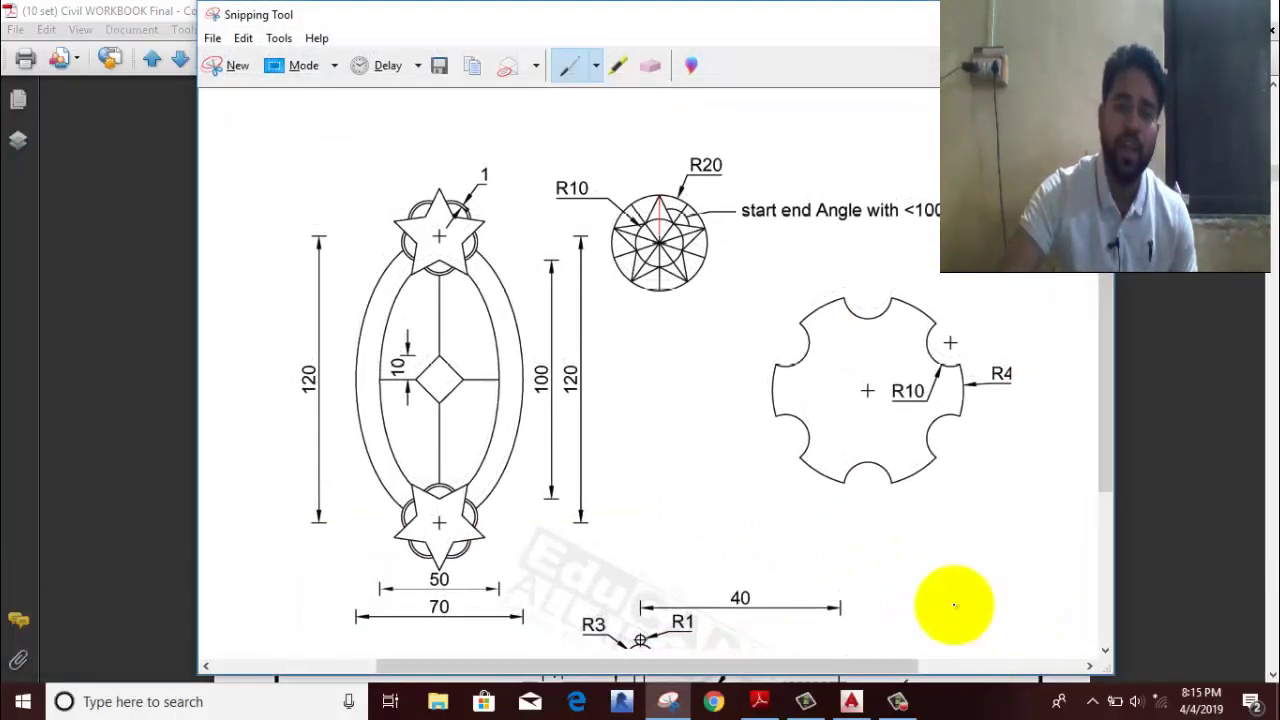
left_click(212, 38)
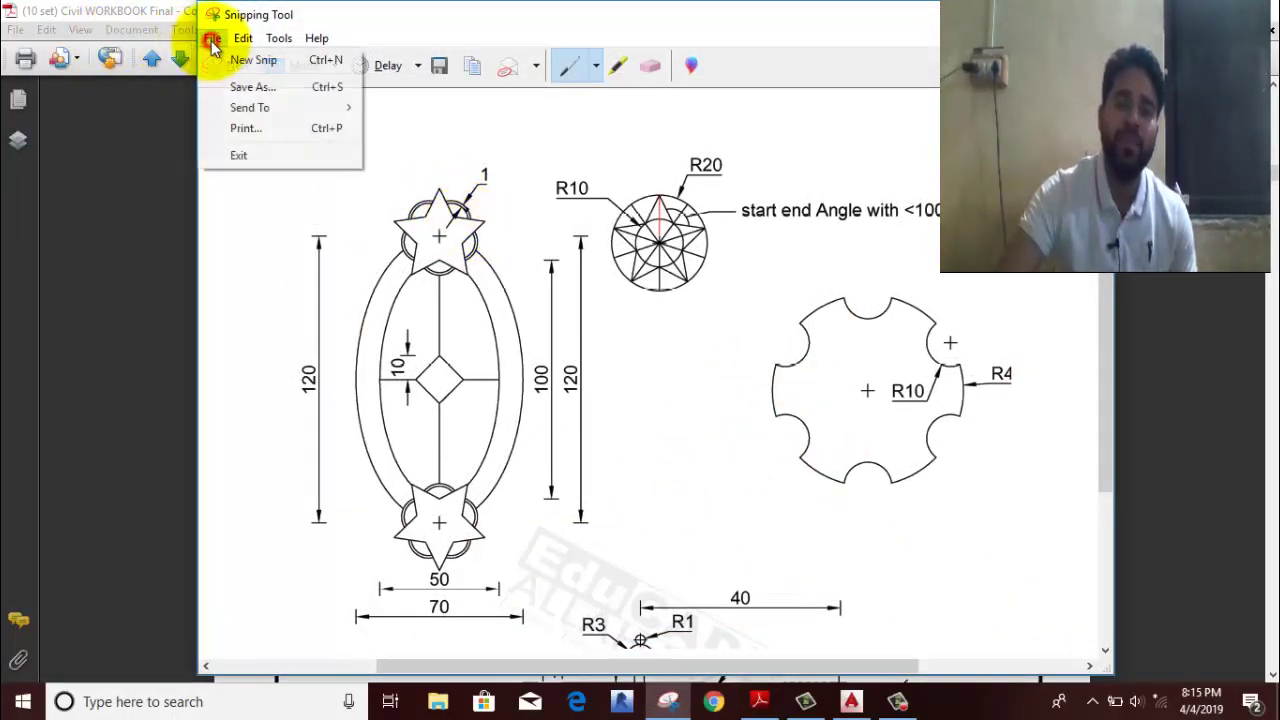
left_click(236, 90)
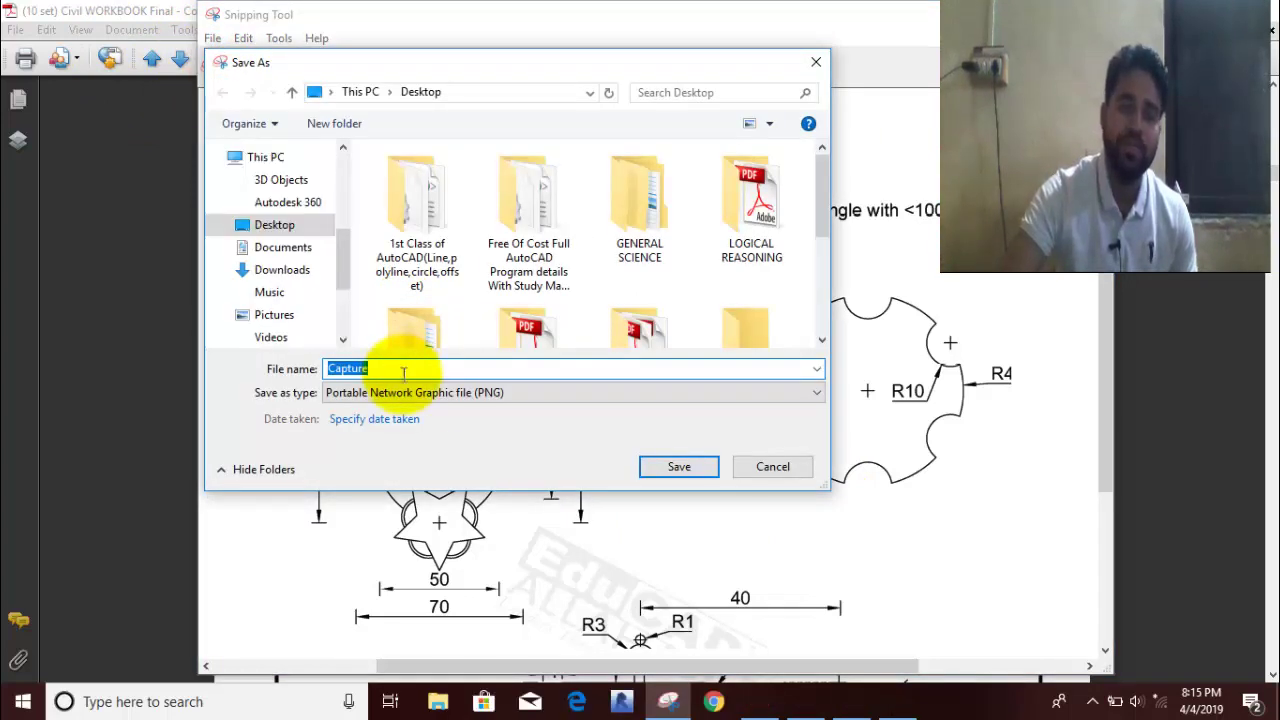
left_click(679, 470)
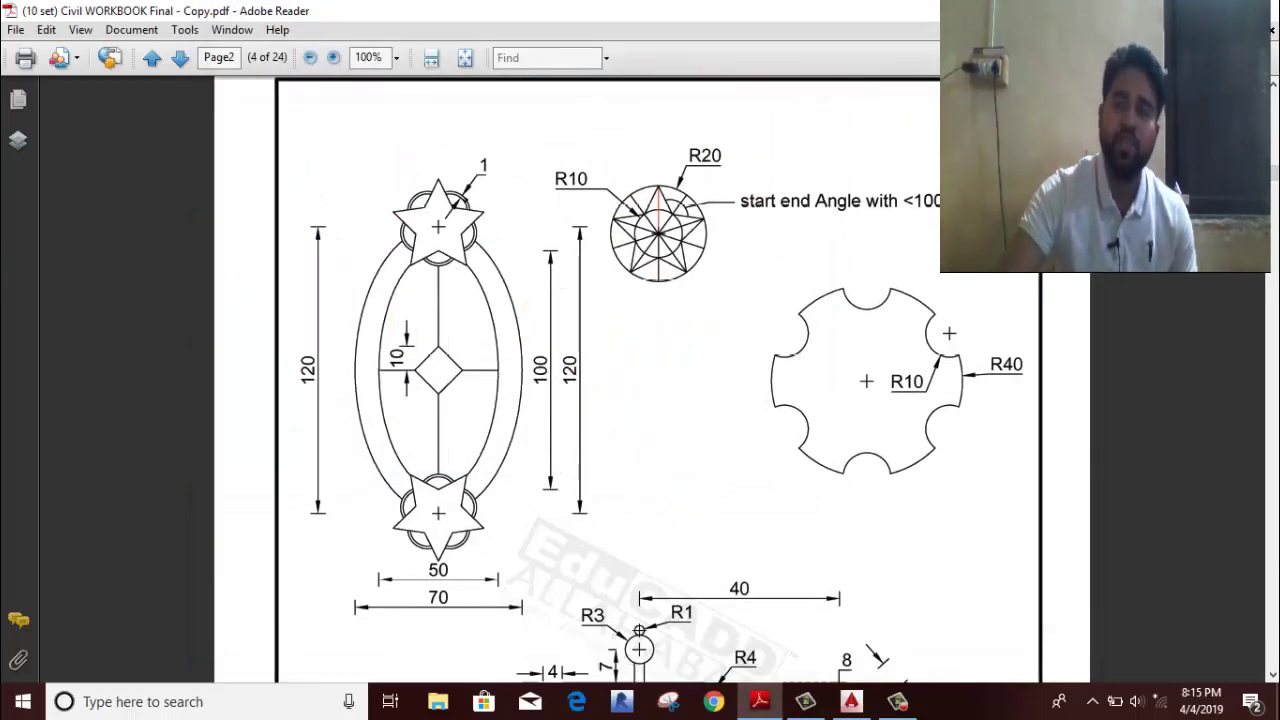
key("alt+Tab")
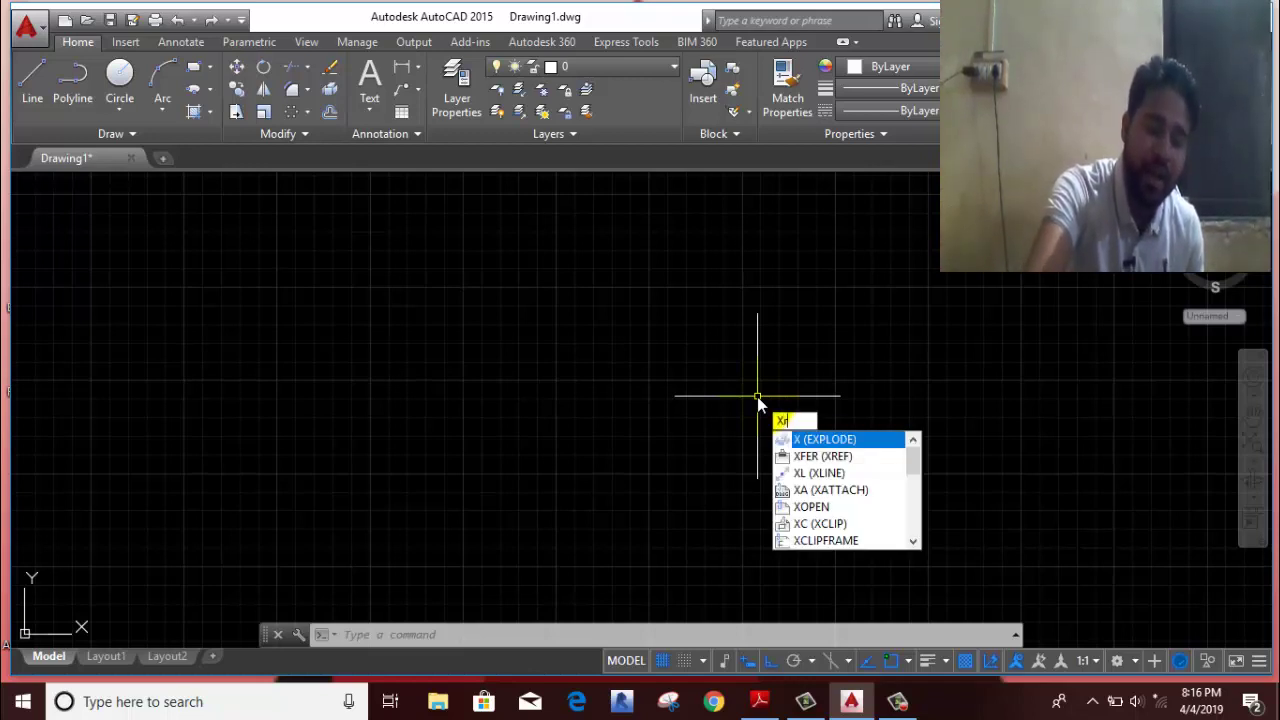
Step: Attach the Capture image from the Desktop as an image reference via XREF
type("ef")
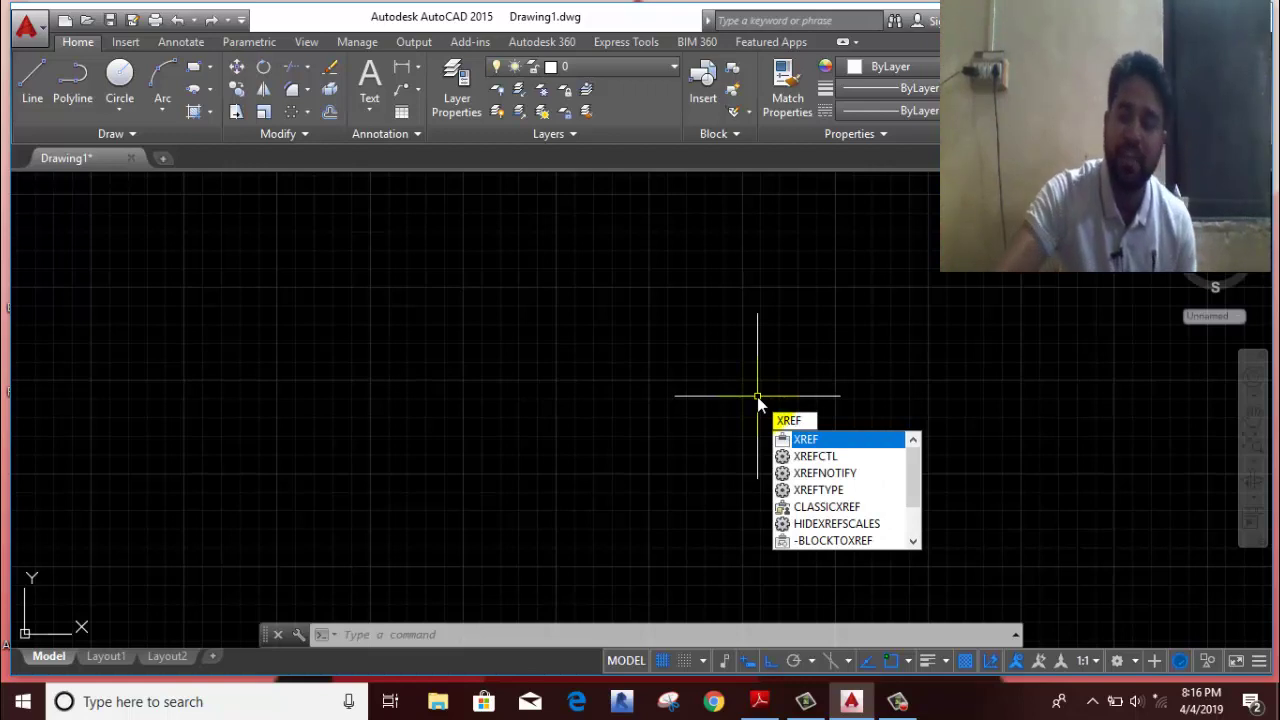
key("Return")
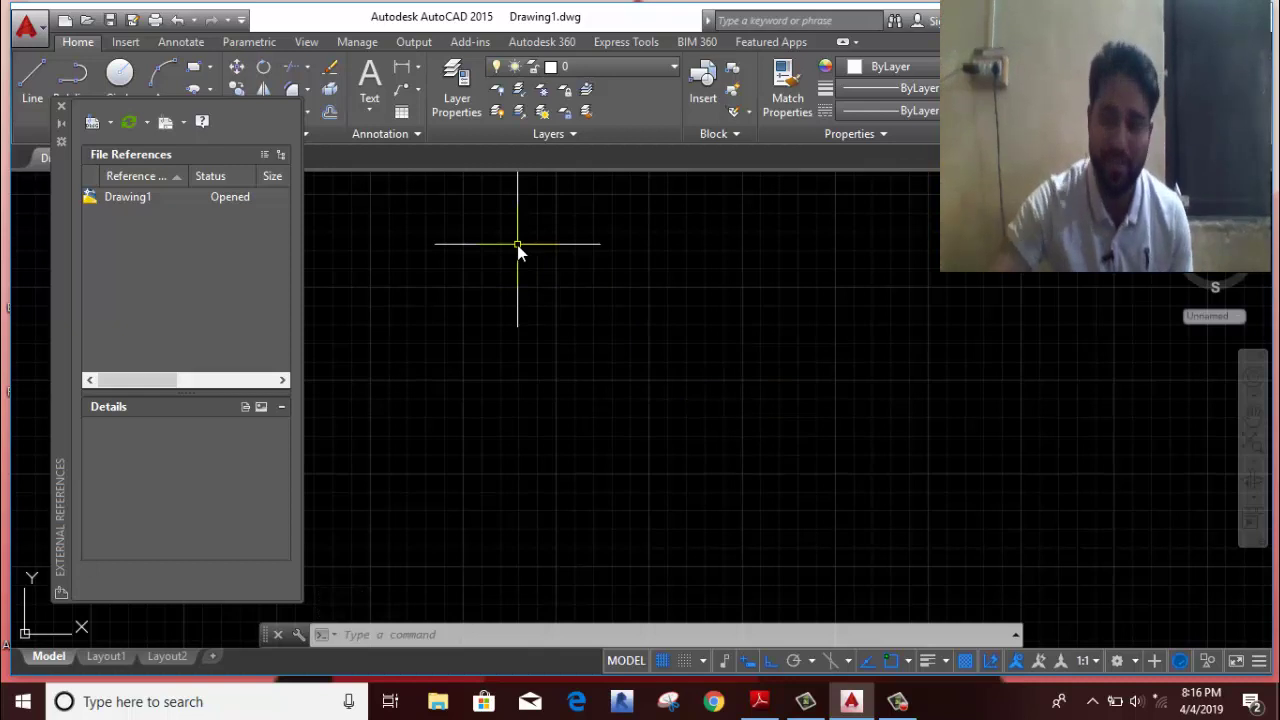
left_click(110, 123)
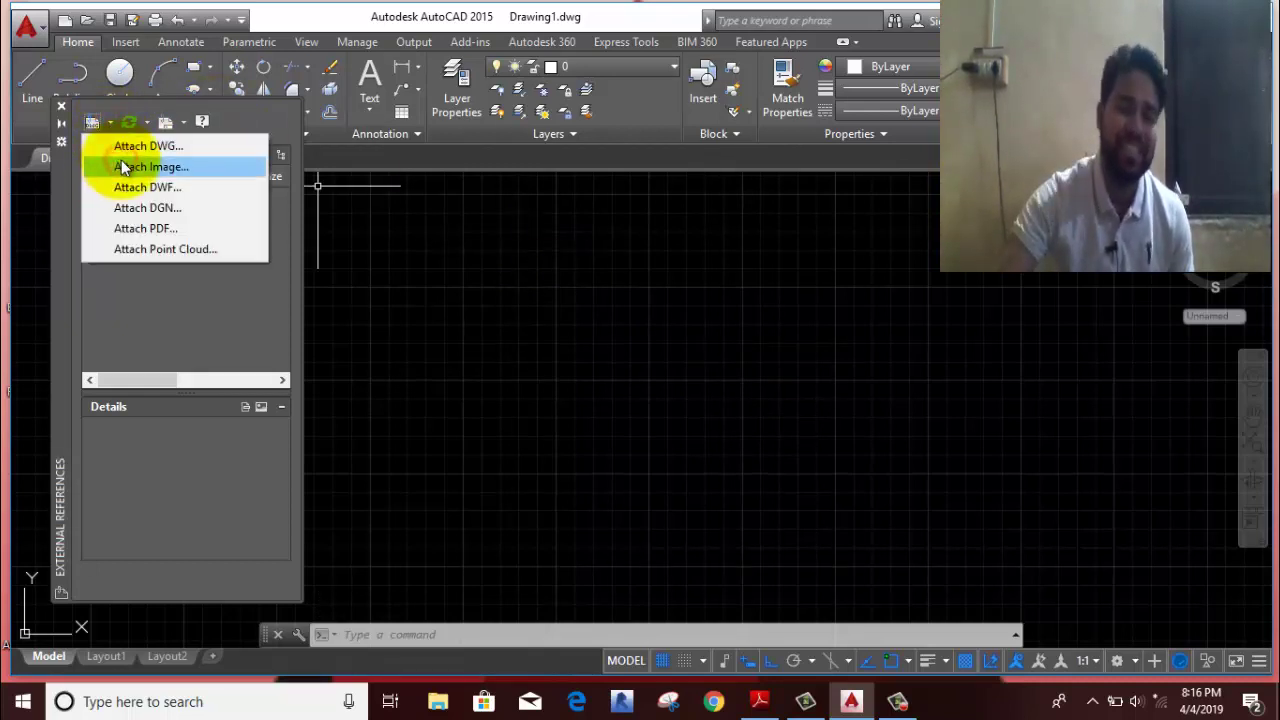
left_click(122, 167)
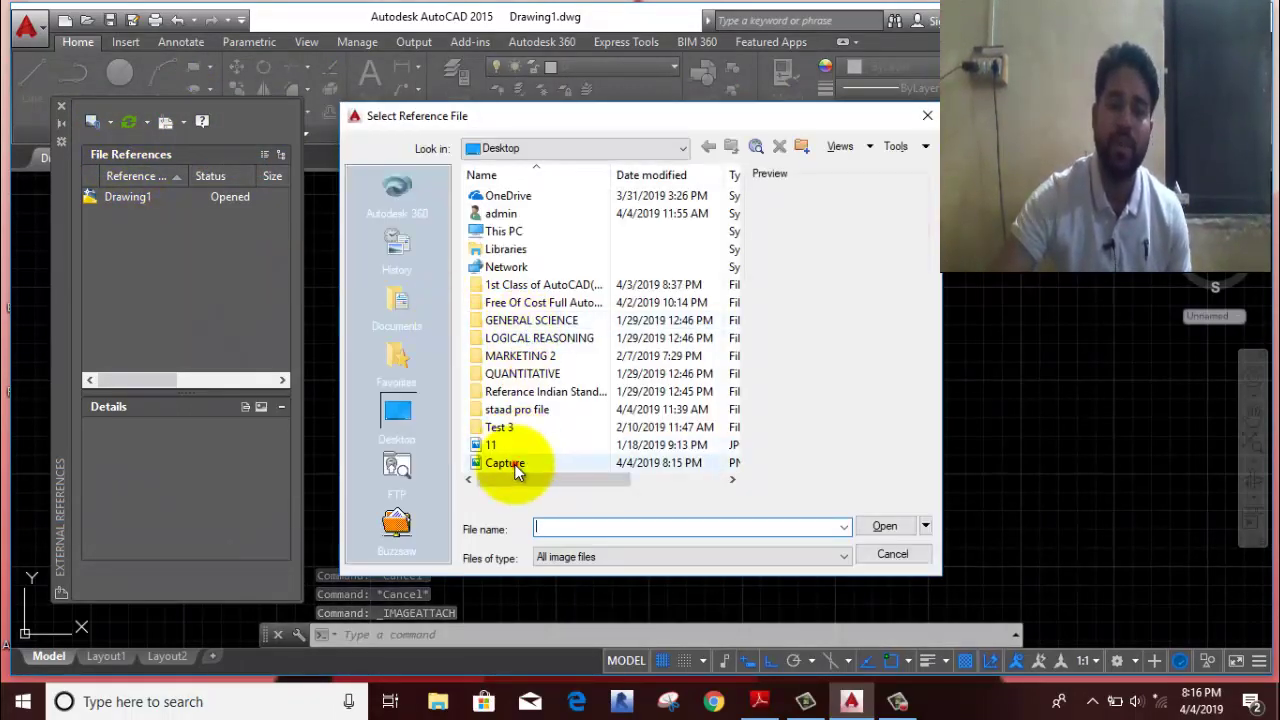
left_click(516, 468)
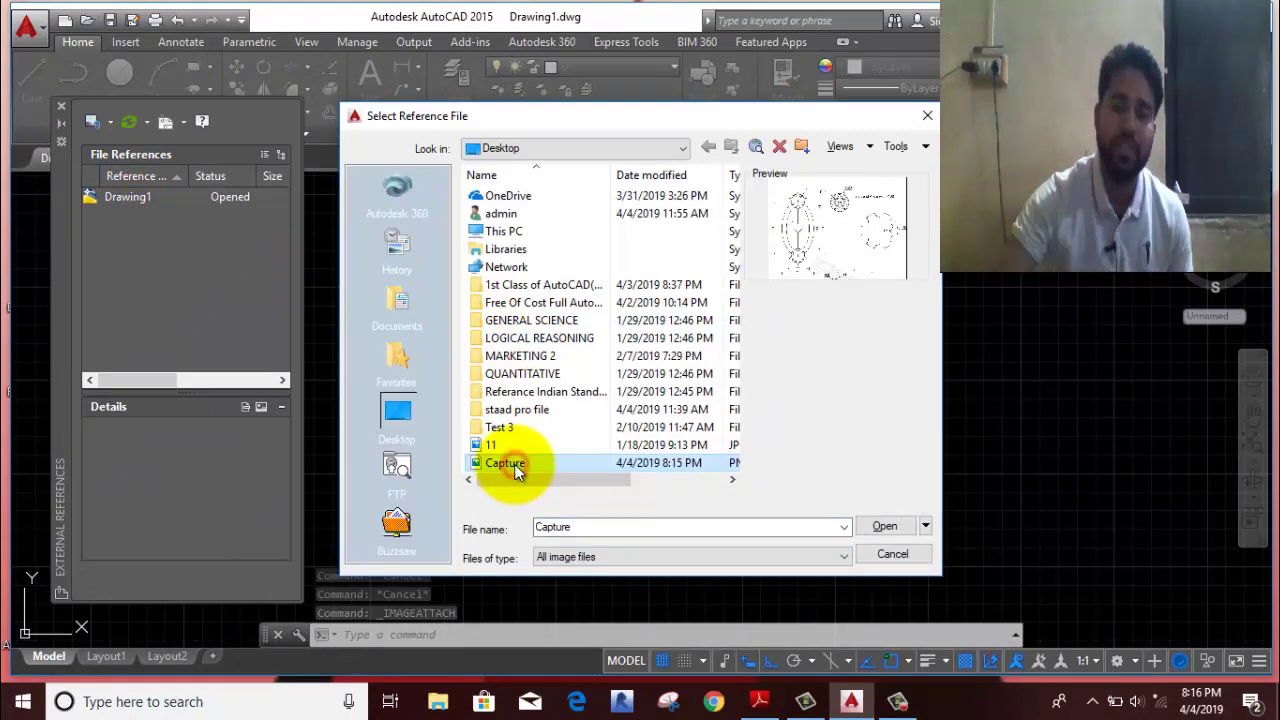
left_click(884, 526)
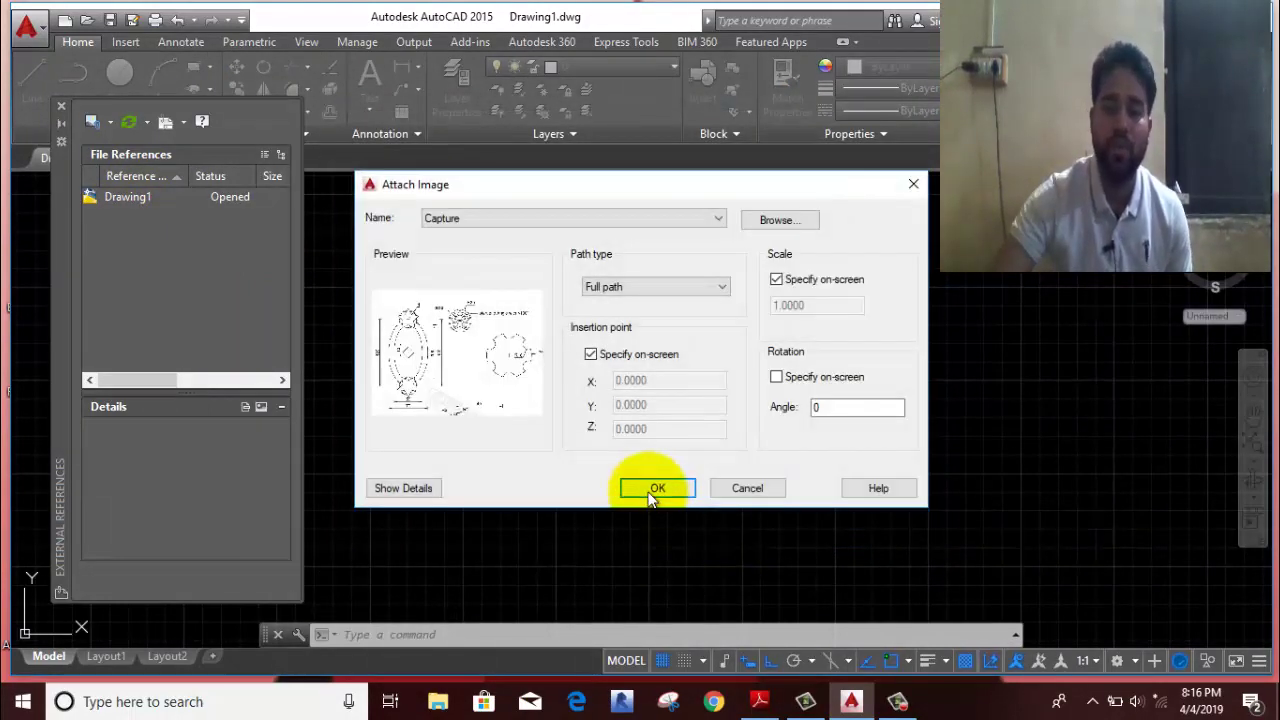
left_click(655, 489)
left_click(398, 545)
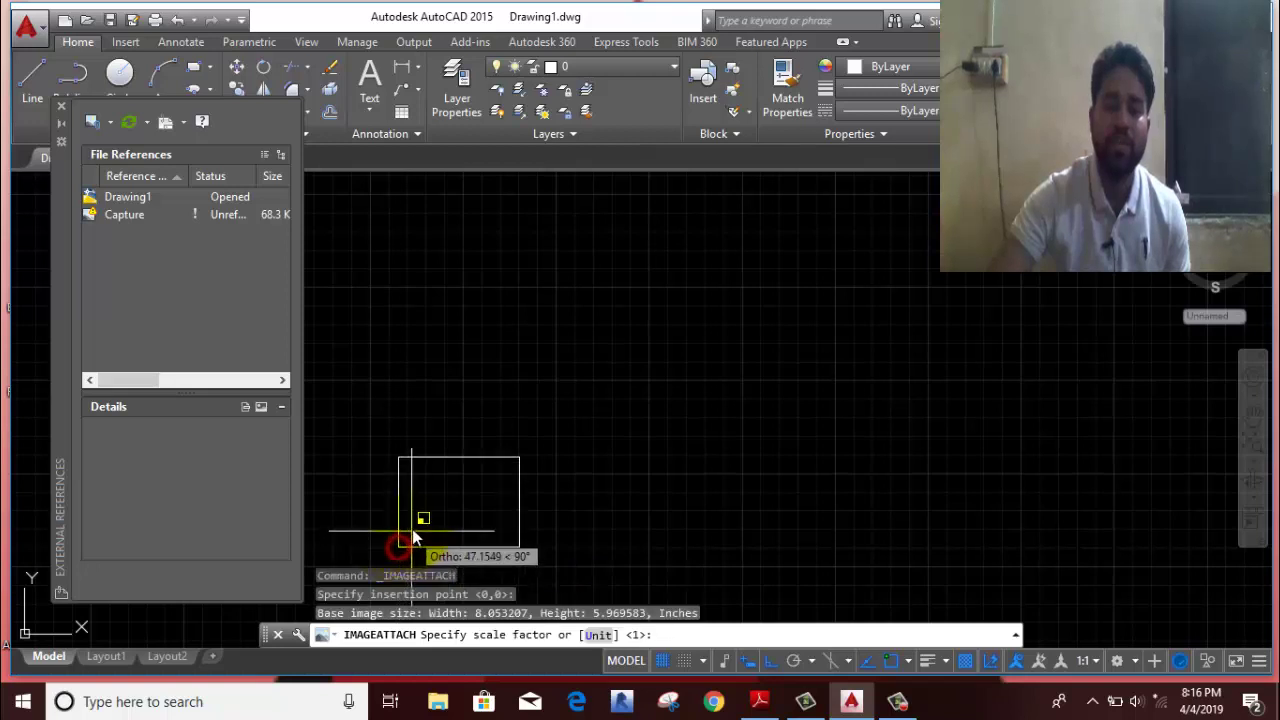
left_click(445, 490)
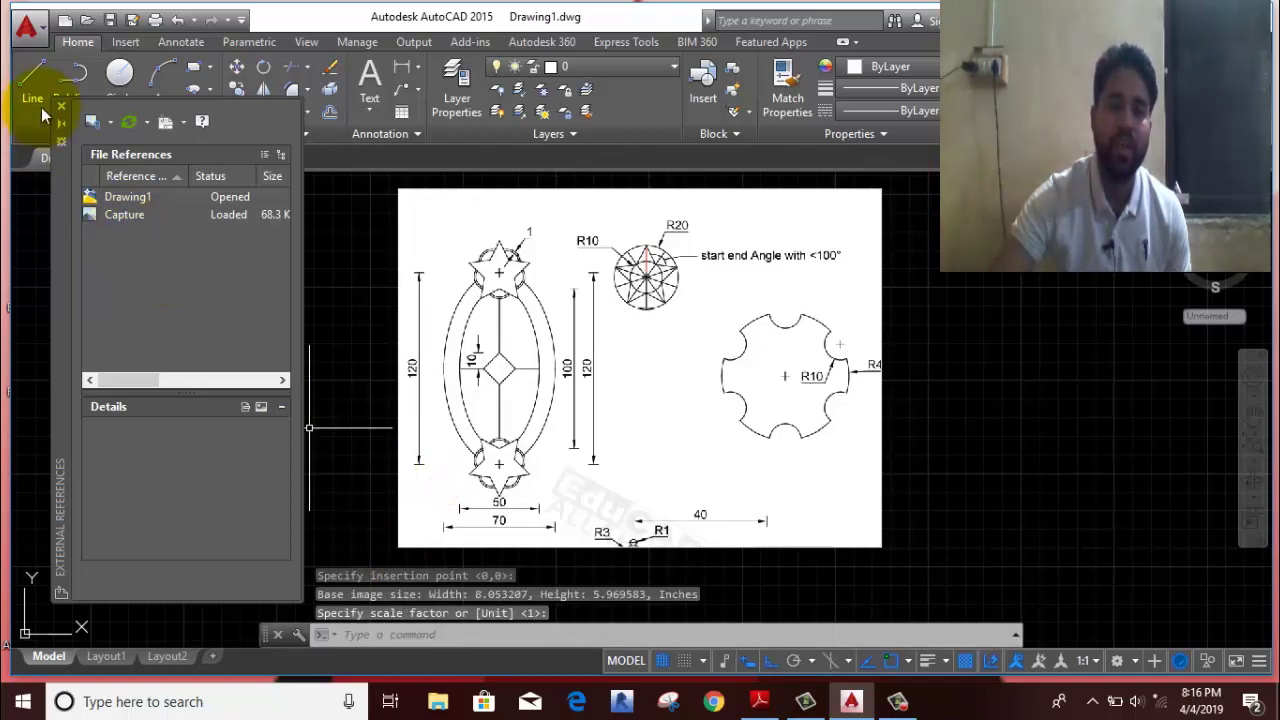
left_click(62, 108)
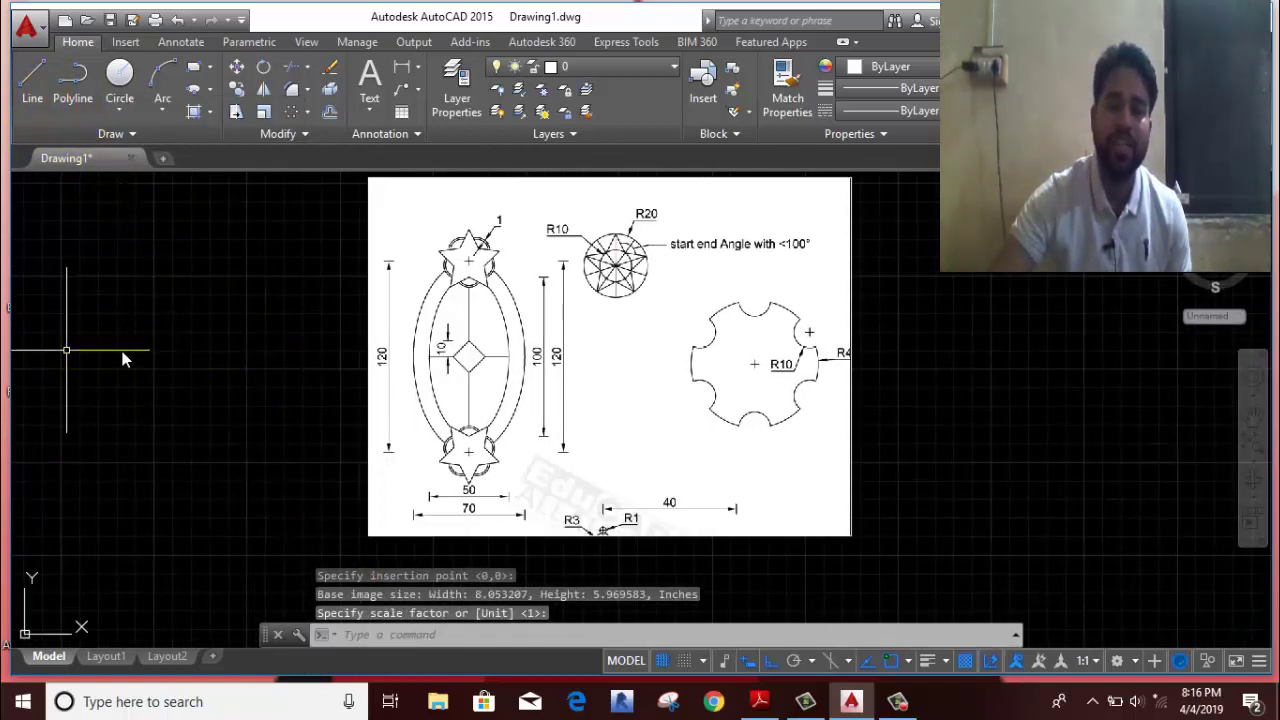
left_click(519, 347)
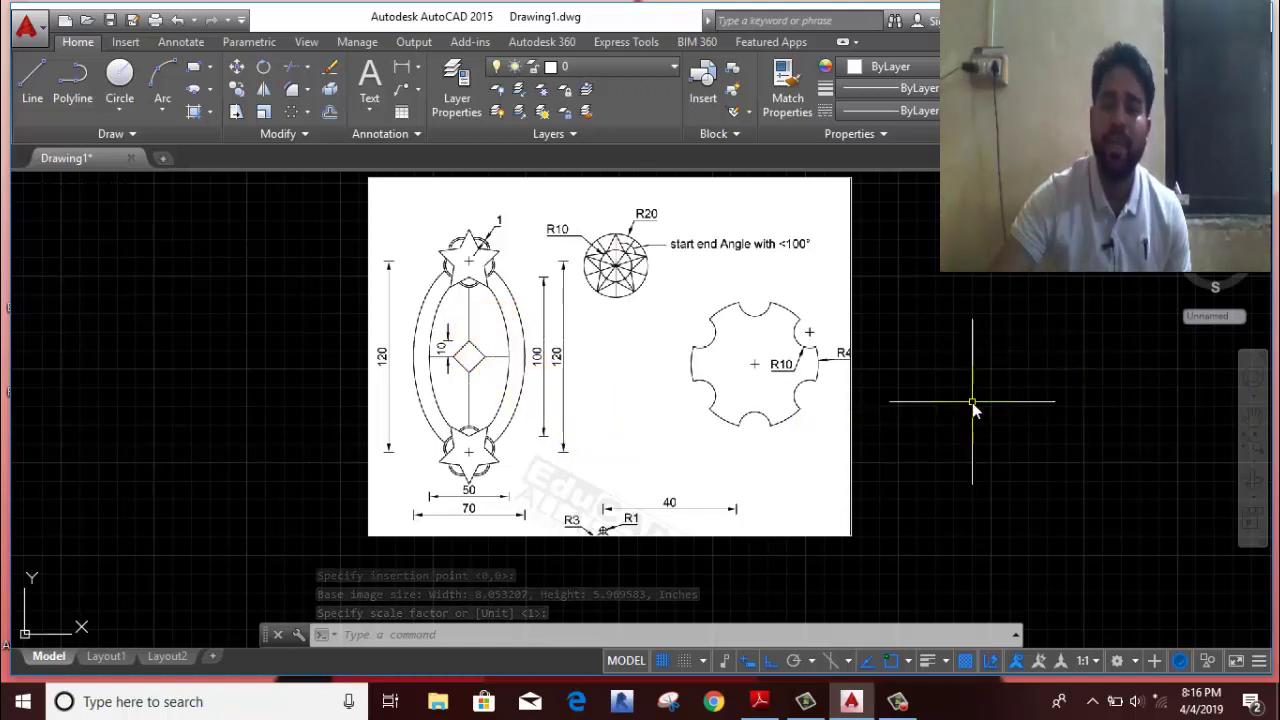
scroll(1183, 423, "down", 2)
left_click(588, 428)
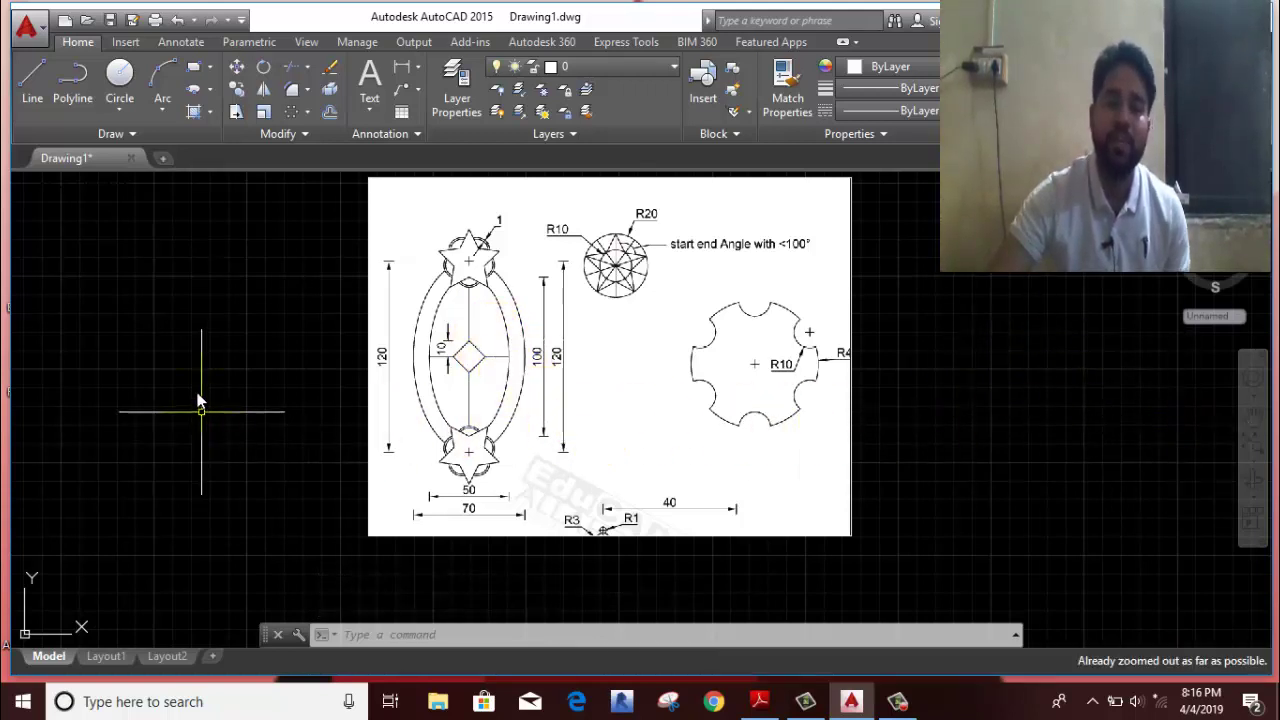
type("RE")
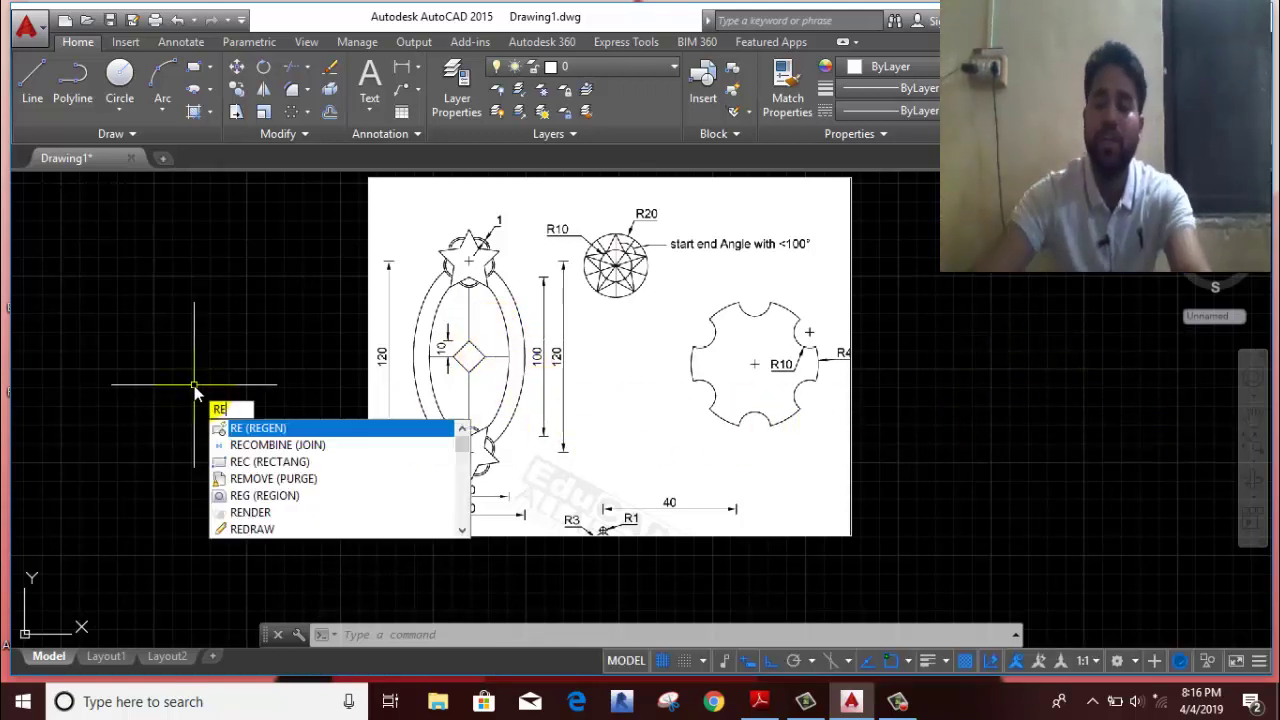
key("Return")
scroll(195, 393, "down", 3)
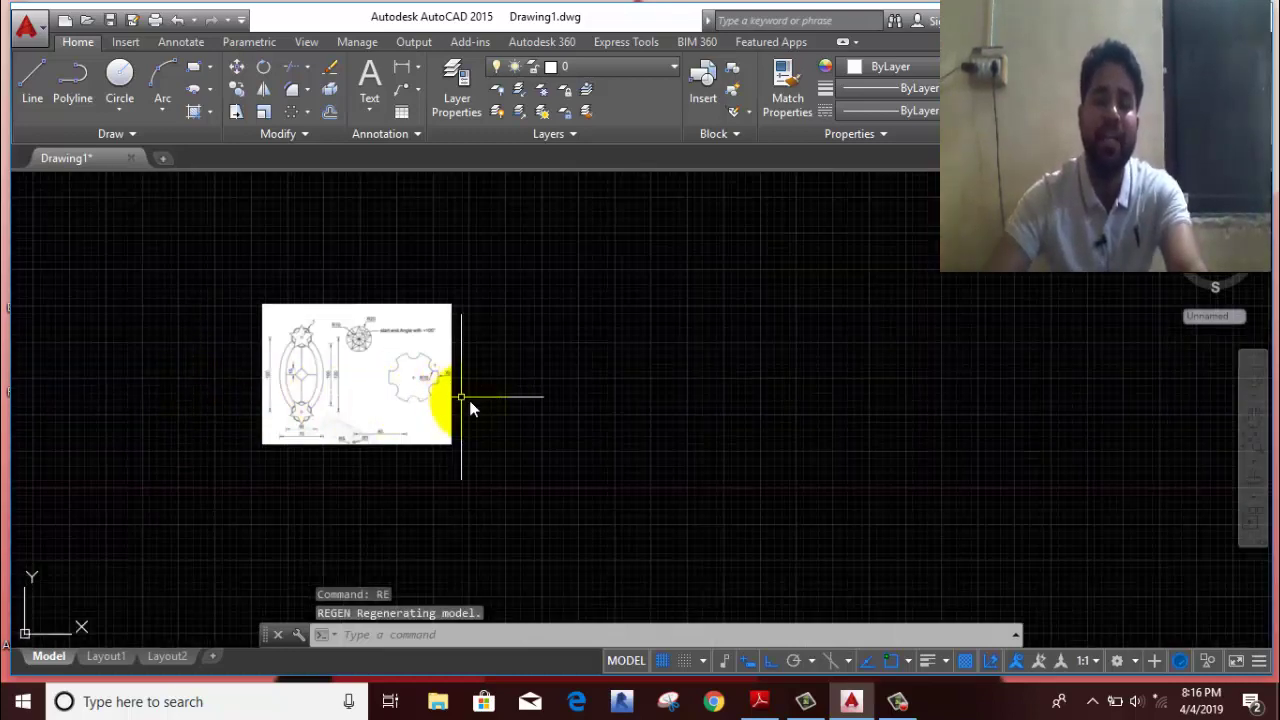
scroll(575, 377, "up", 1)
scroll(446, 360, "up", 1)
scroll(460, 371, "down", 1)
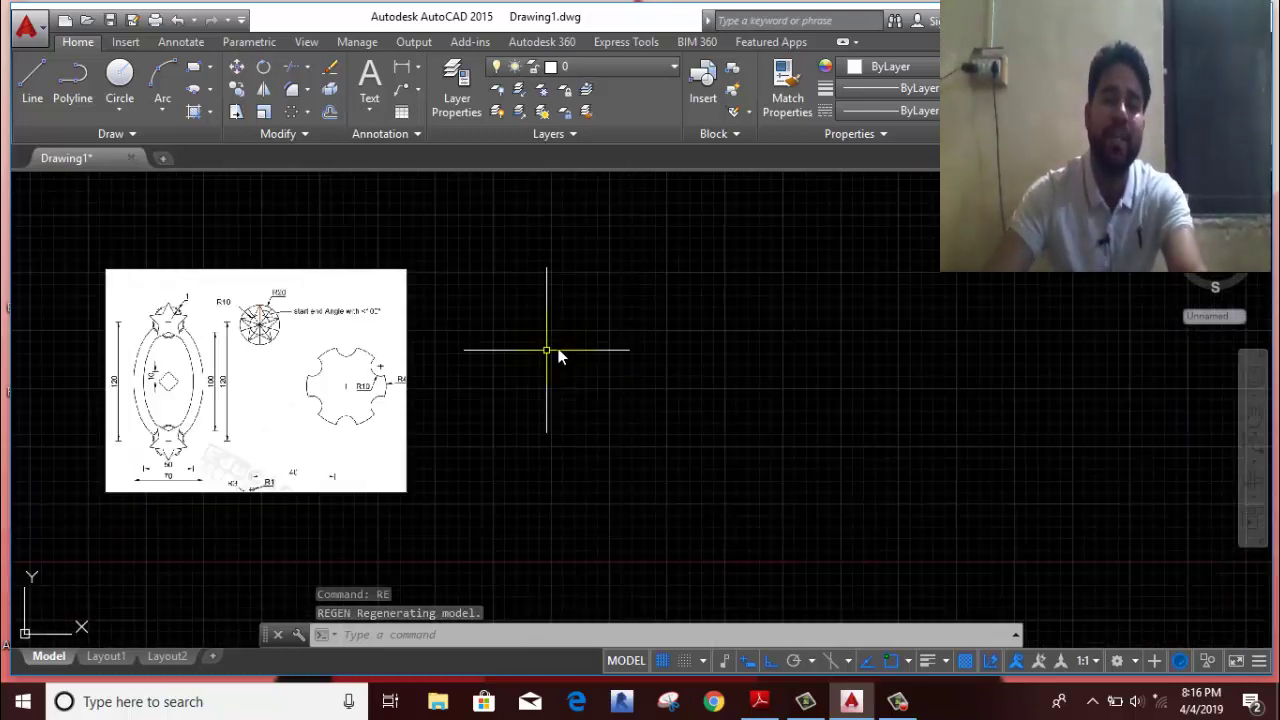
scroll(470, 385, "up", 2)
scroll(346, 395, "down", 5)
scroll(175, 410, "up", 3)
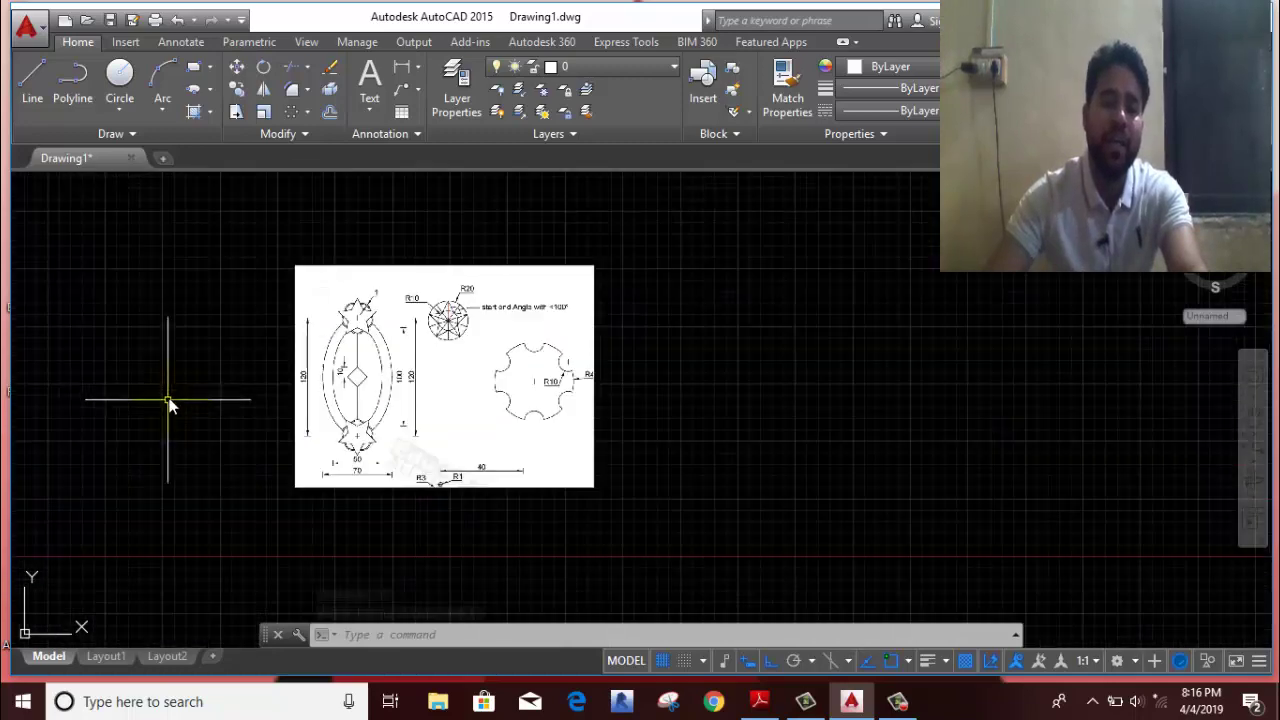
scroll(166, 400, "up", 1)
middle_click_drag(253, 390, 526, 400)
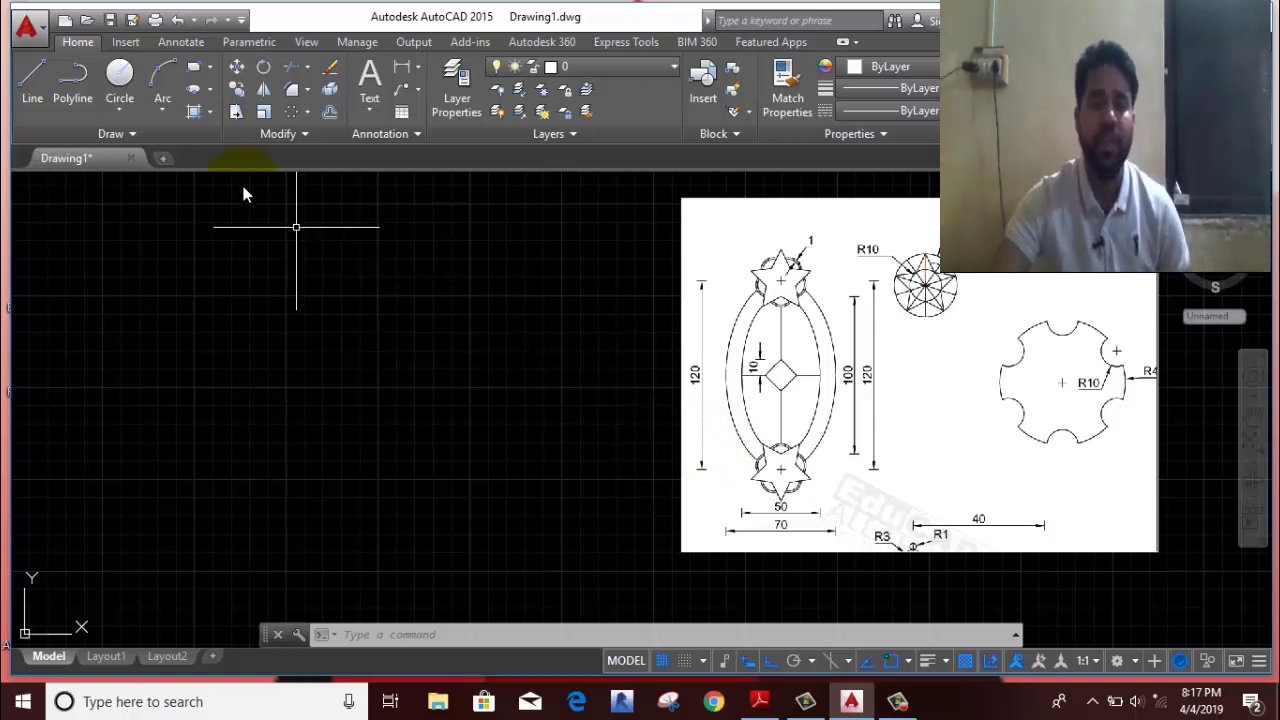
Step: Draw a centre ellipse left of the reference image with half-axes 50 and 25
left_click(206, 88)
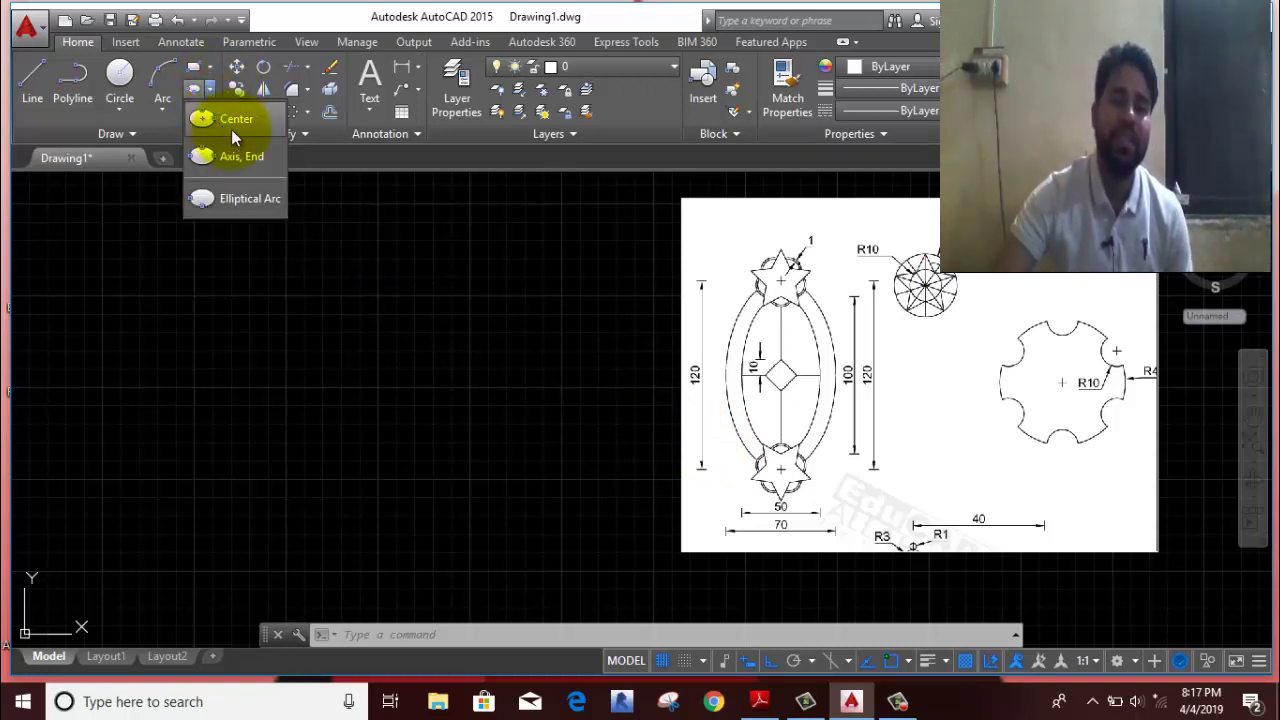
left_click(226, 120)
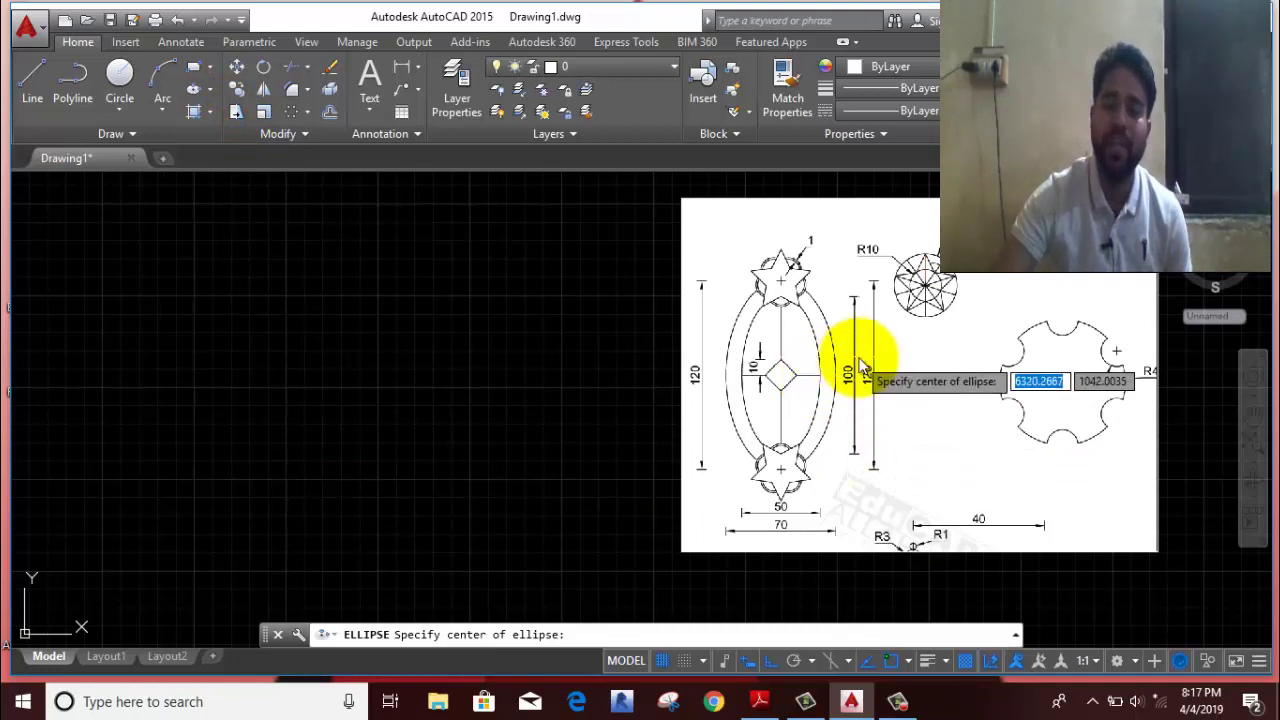
scroll(845, 380, "up", 2)
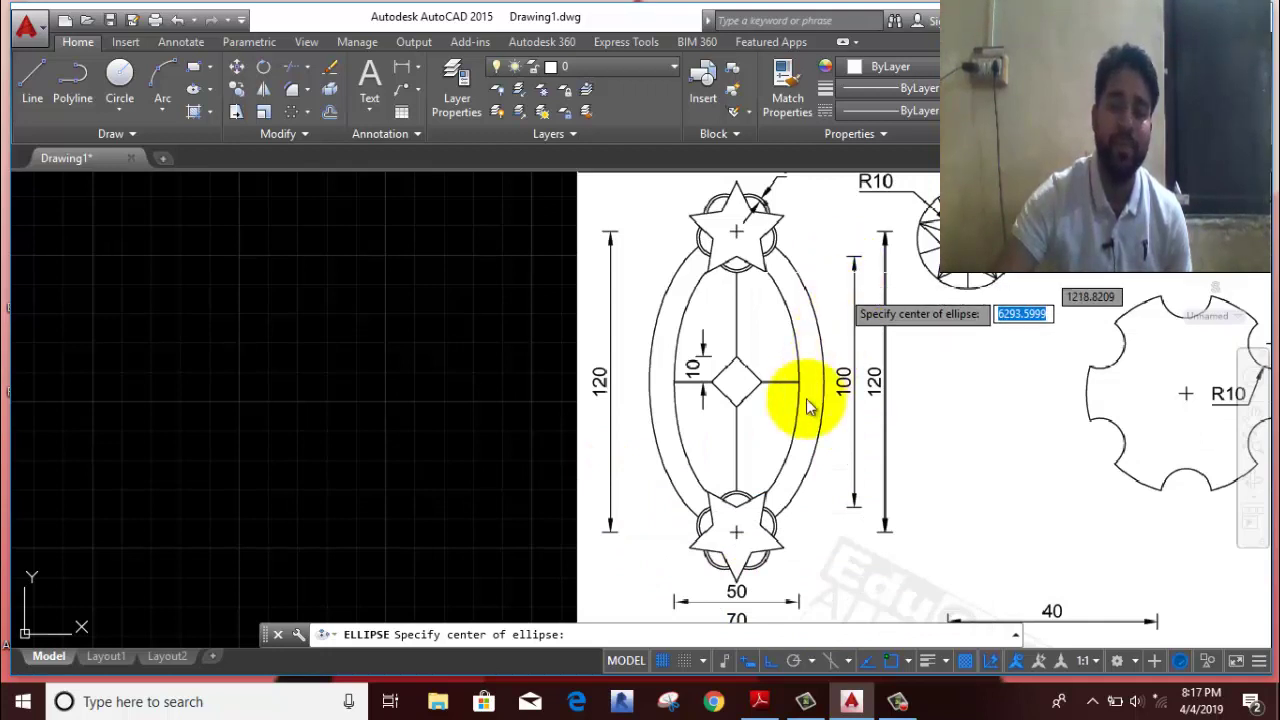
left_click(153, 398)
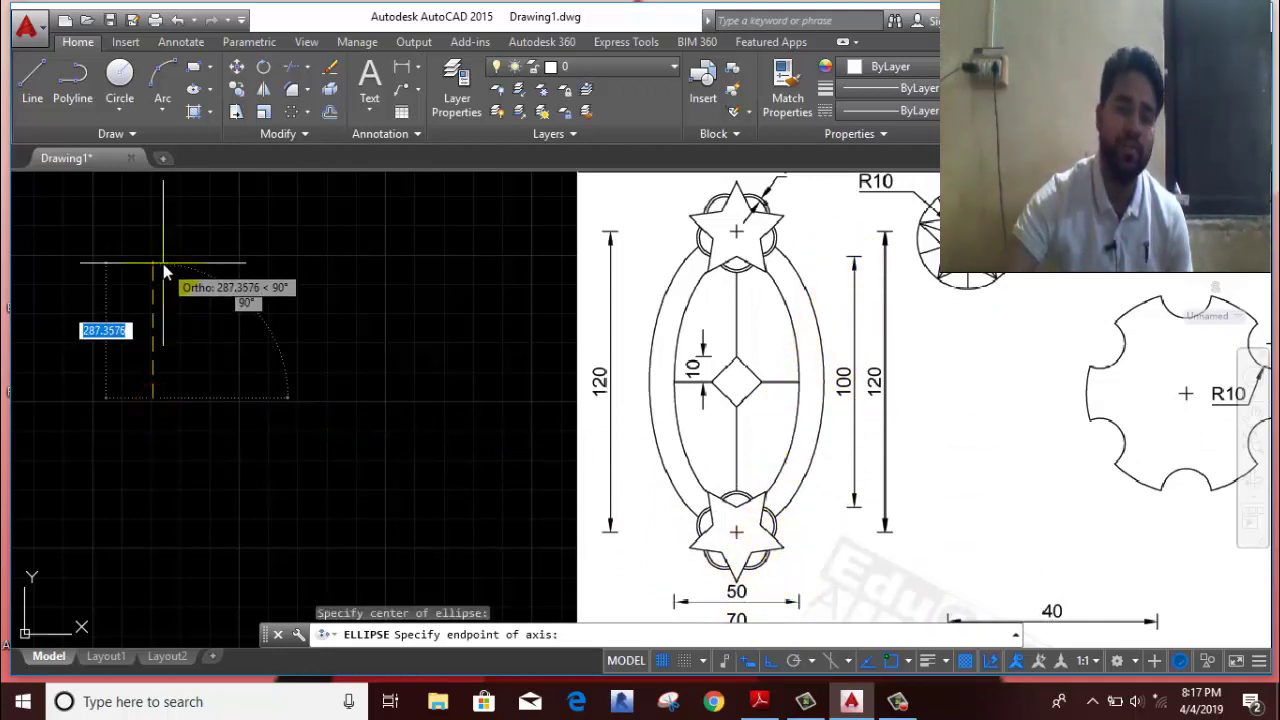
type("50")
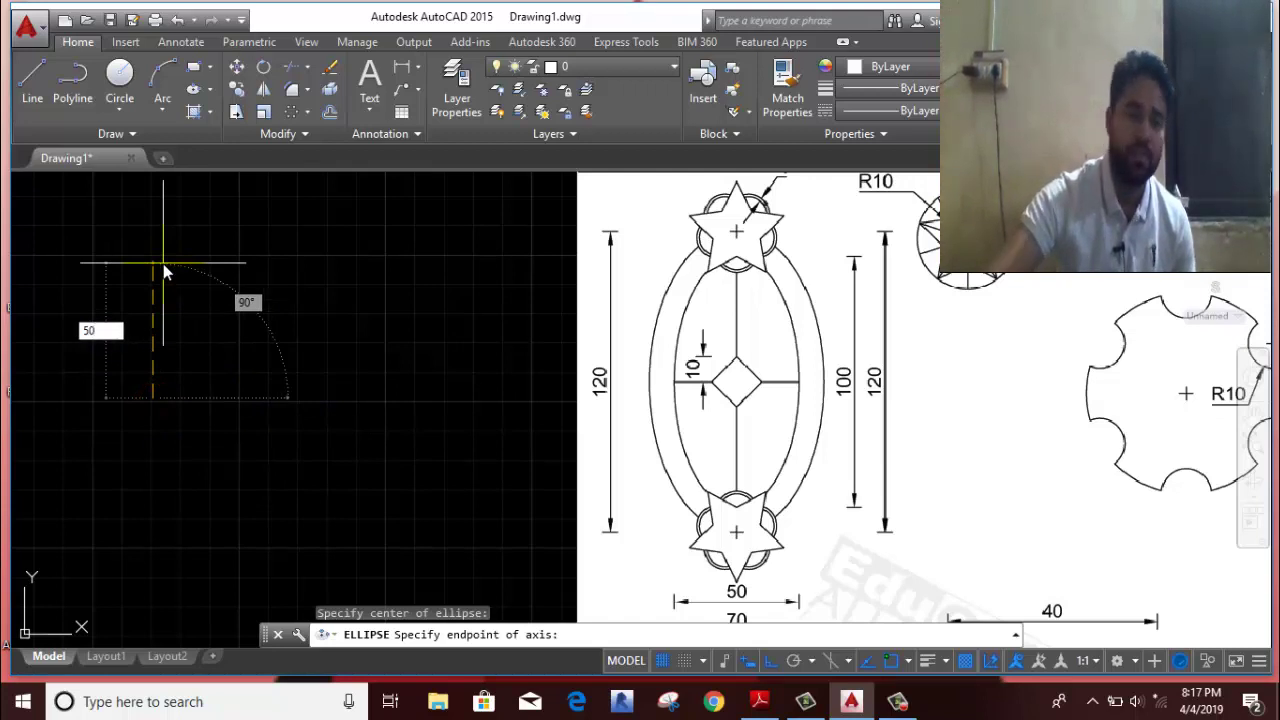
key("Return")
type("25")
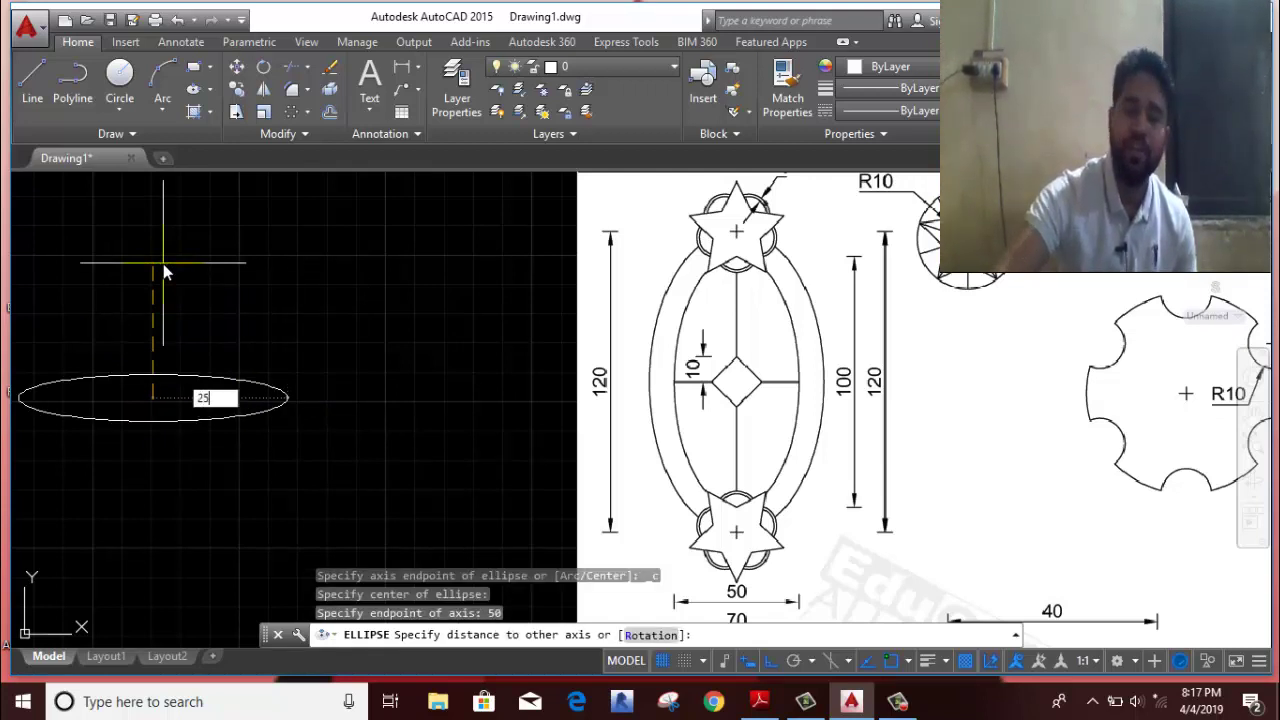
key("Return")
scroll(143, 400, "down", 3)
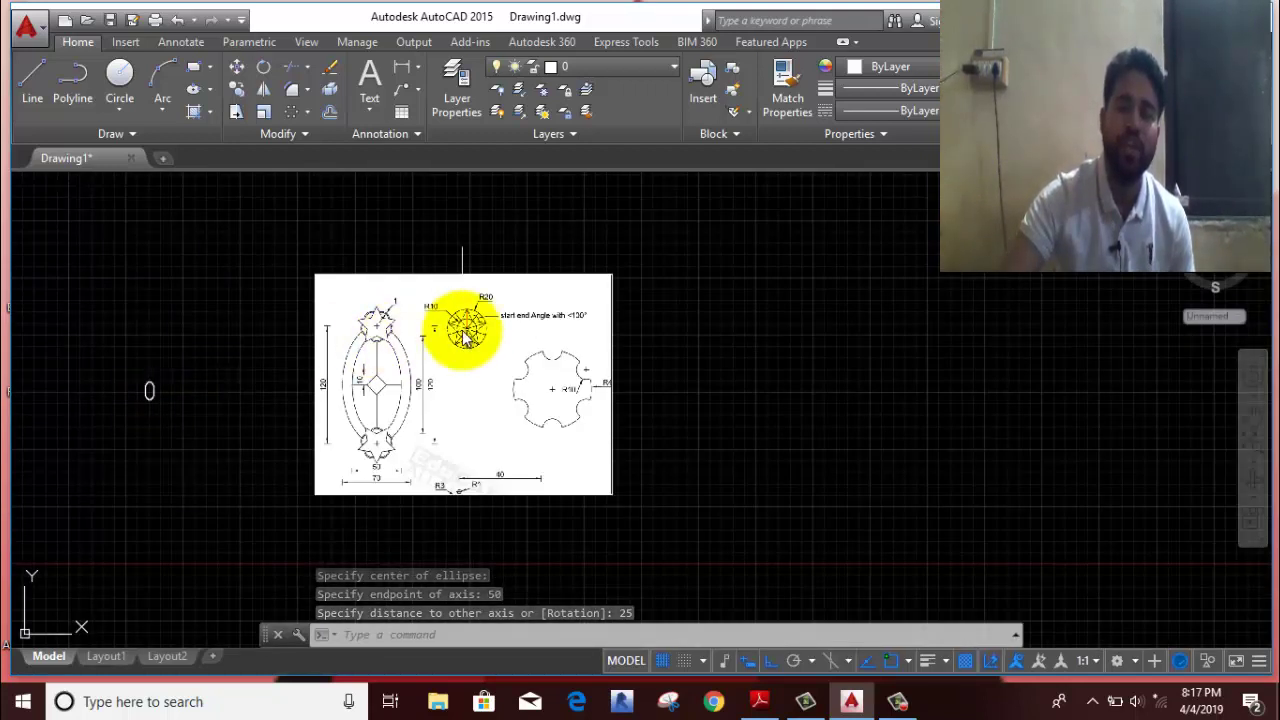
Step: Scale the reference image by 0.05 from its lower-left corner
left_click(709, 240)
left_click(486, 423)
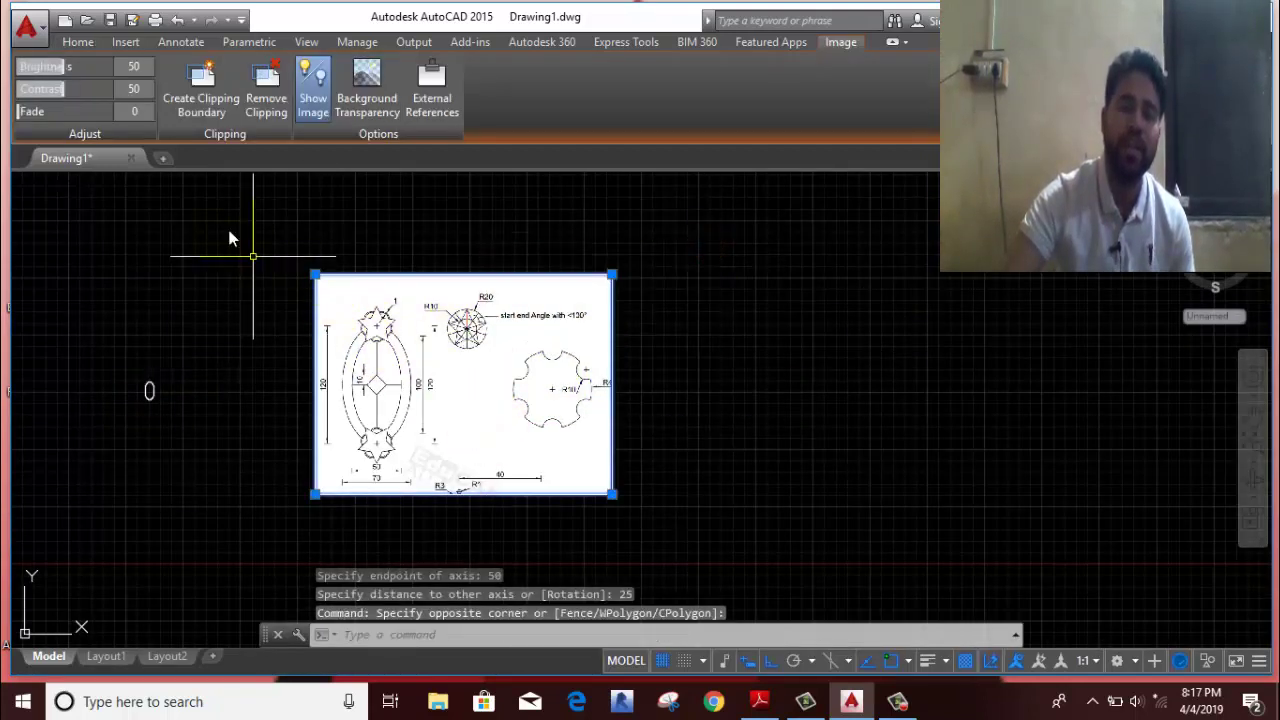
left_click(88, 42)
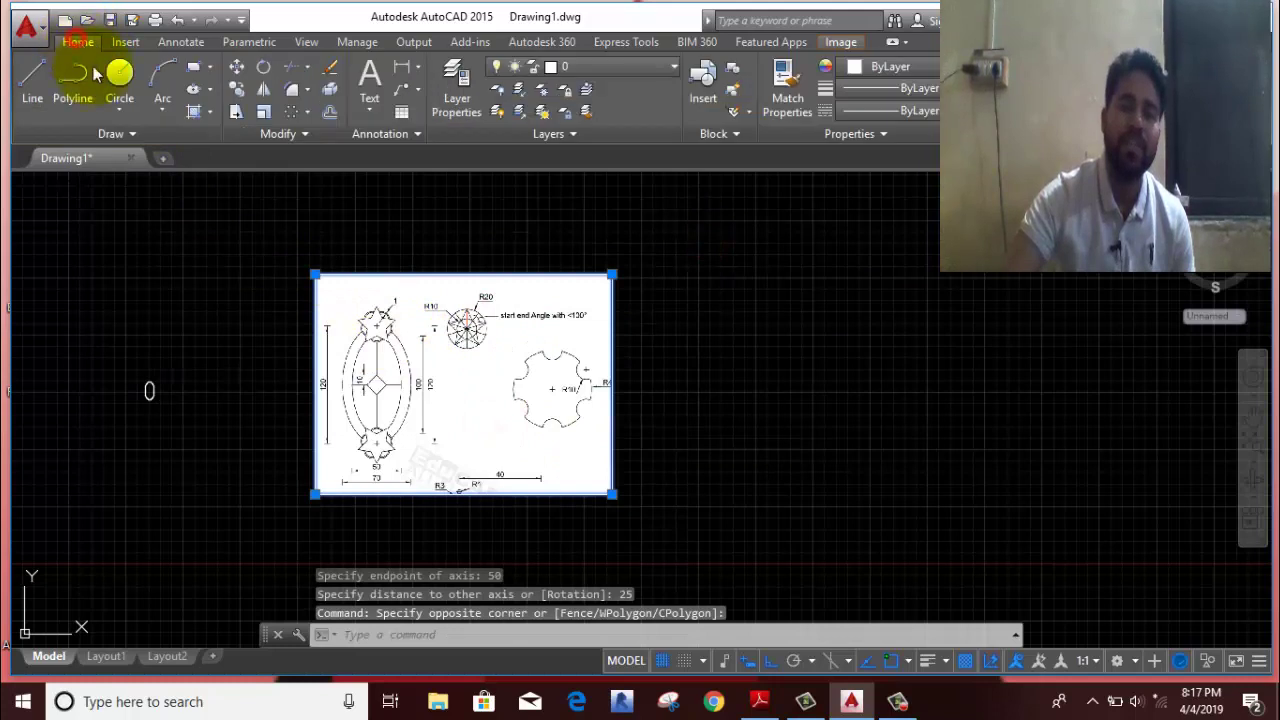
left_click(265, 112)
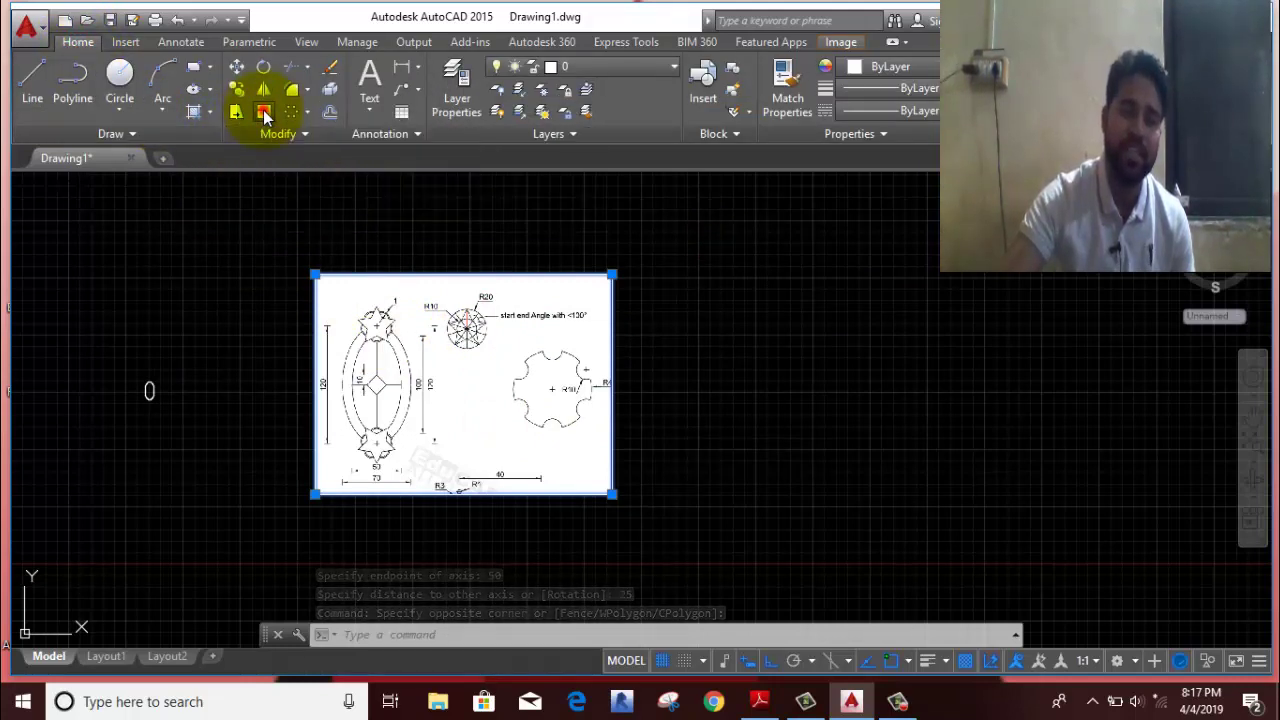
left_click(312, 497)
type("0")
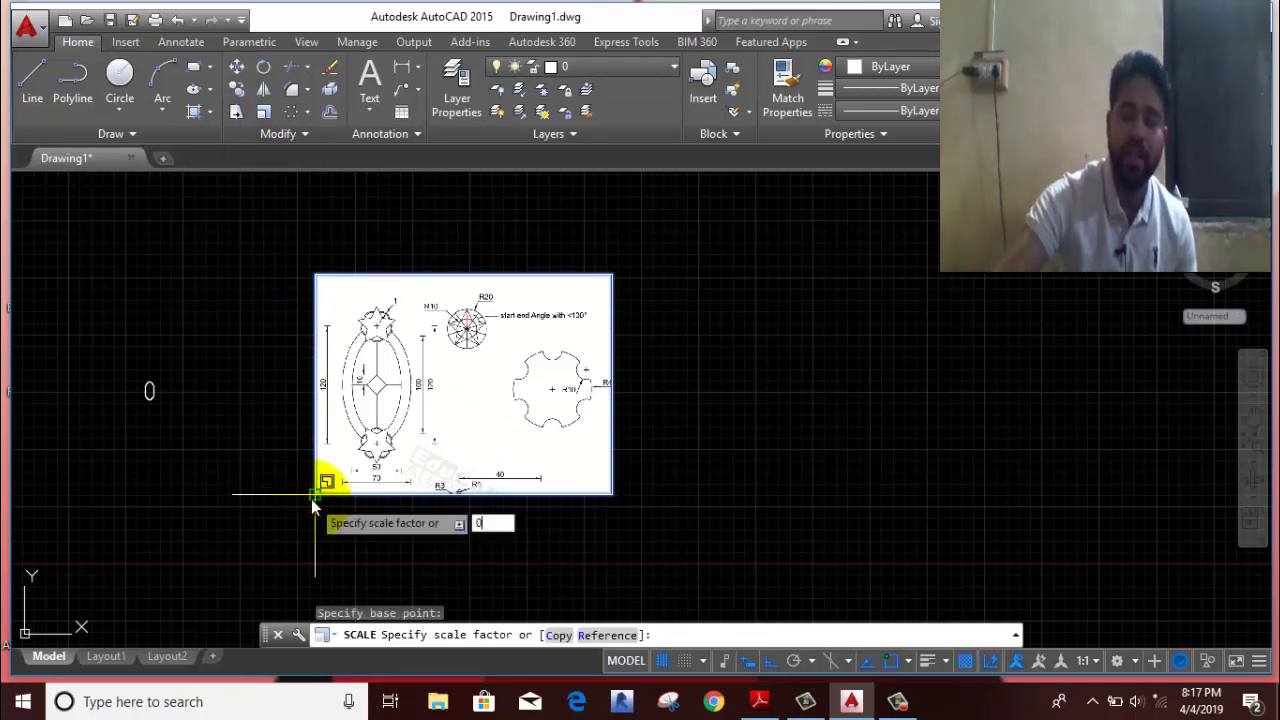
type(".5")
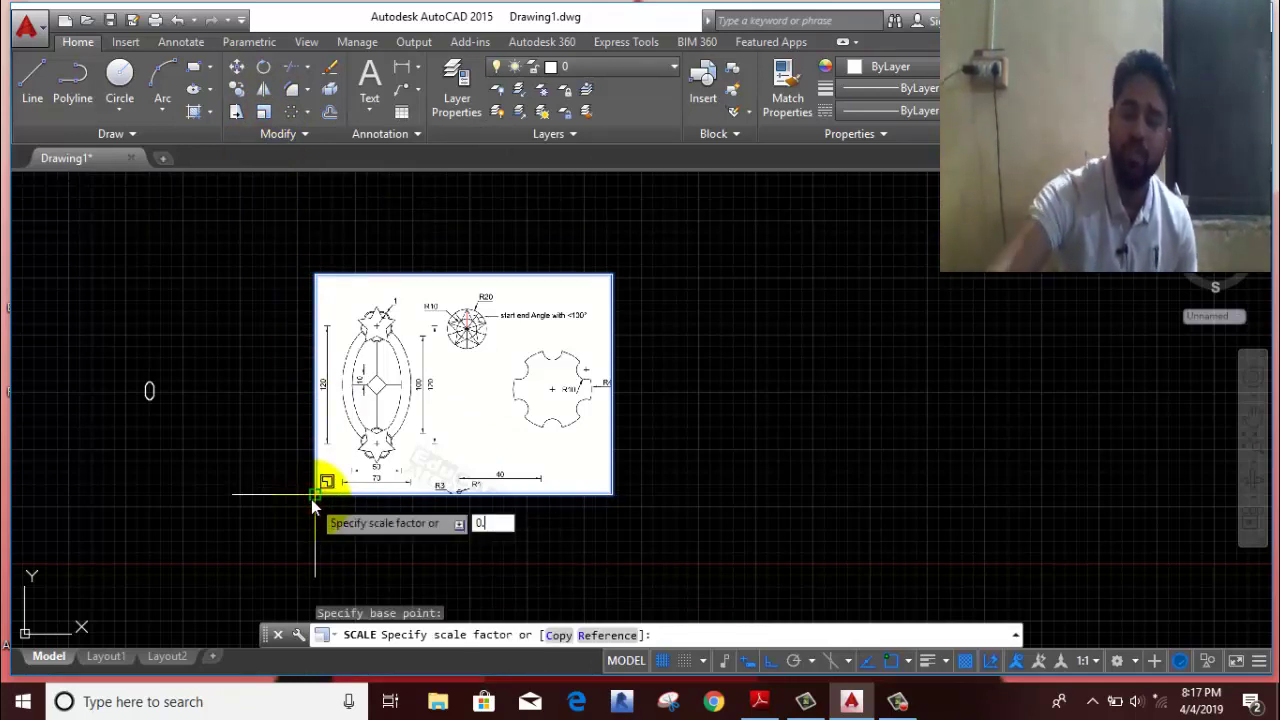
key("Return")
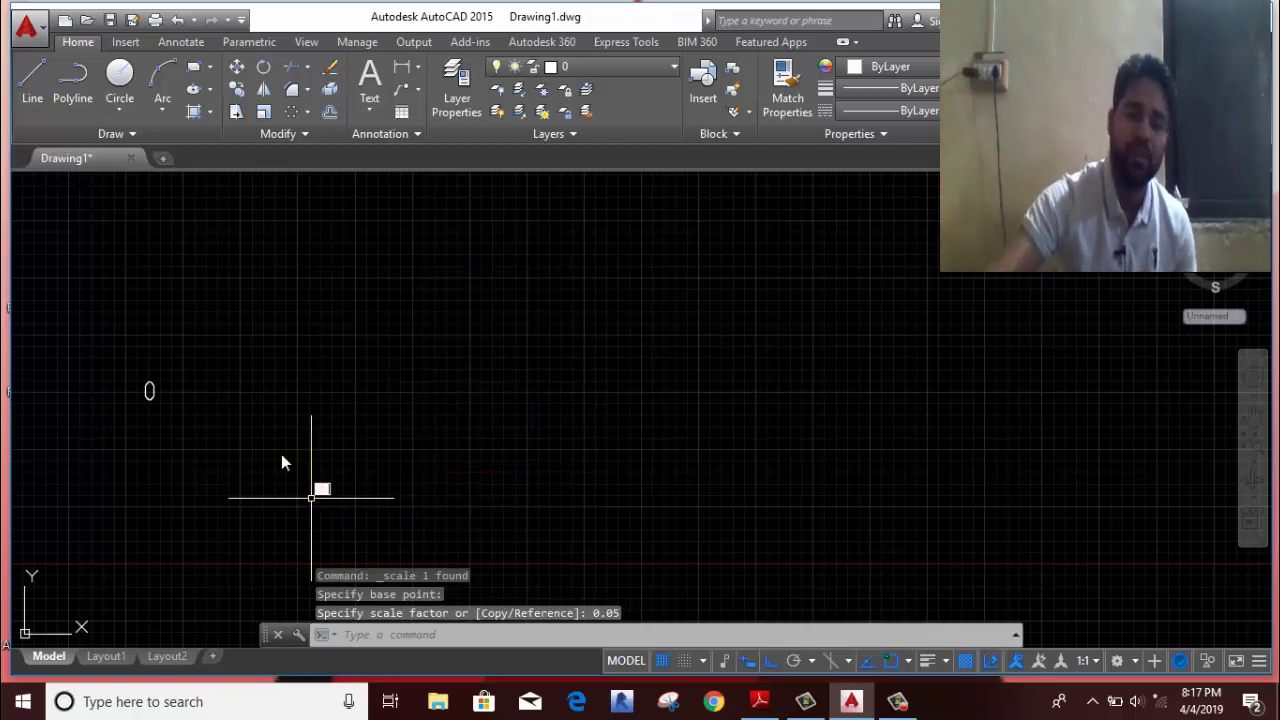
Step: Move the ellipse toward the canvas centre with Ortho off, then turn Ortho back on
left_click(221, 356)
left_click(122, 449)
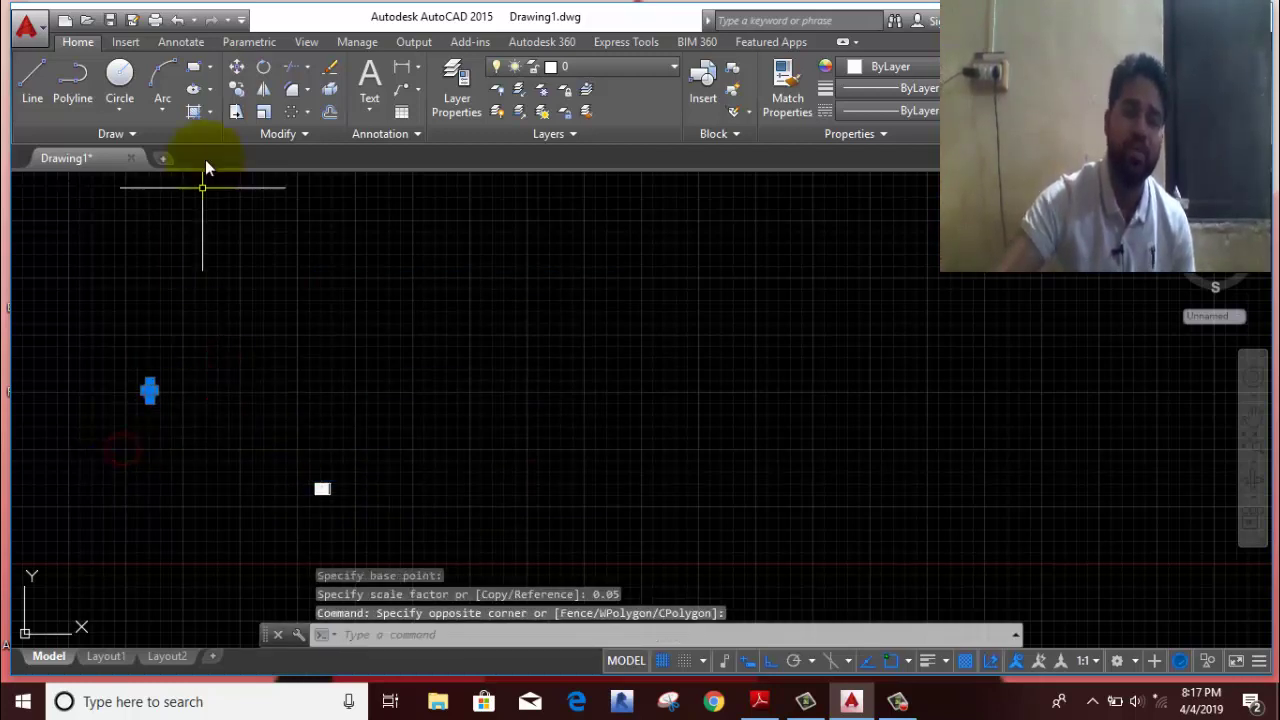
left_click(237, 68)
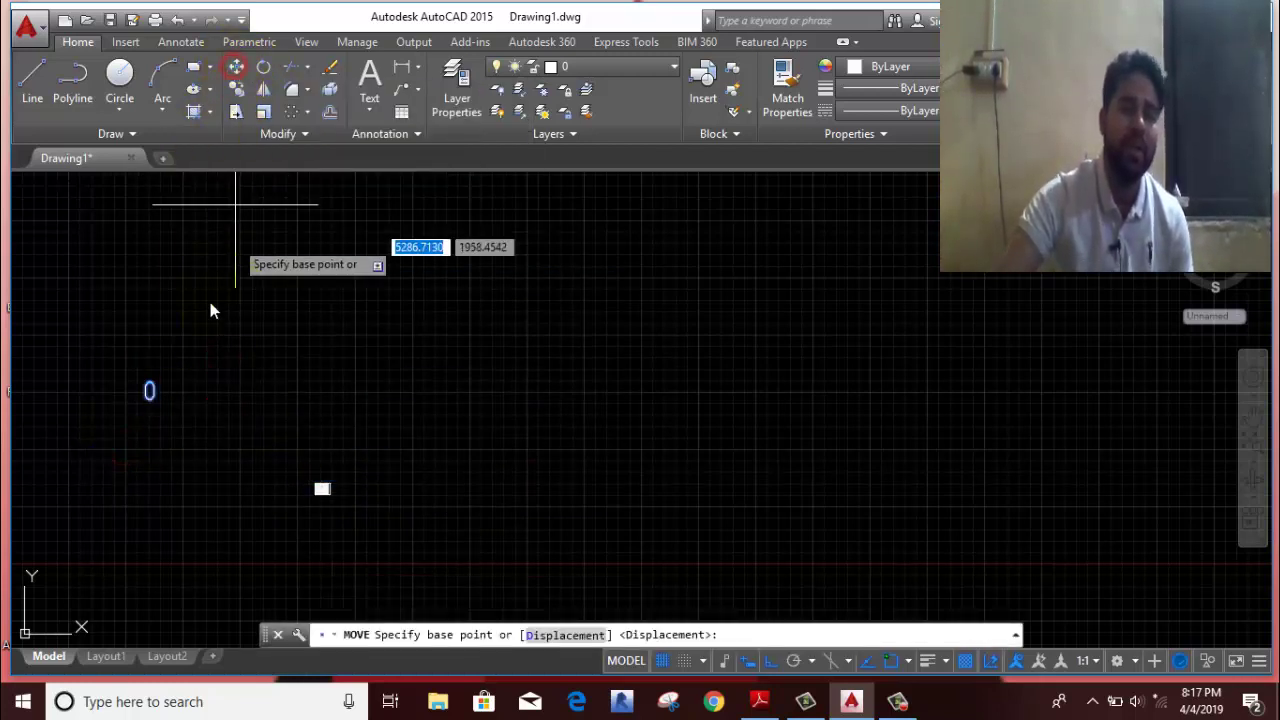
left_click(150, 401)
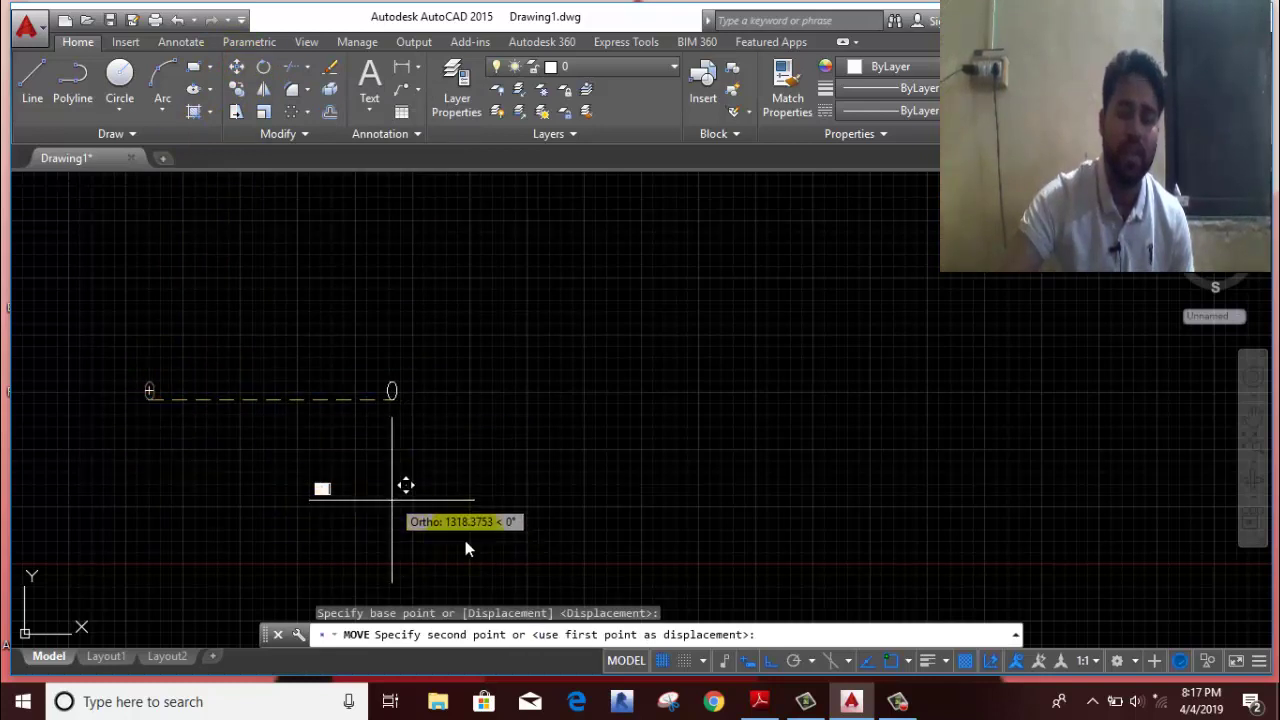
left_click(770, 662)
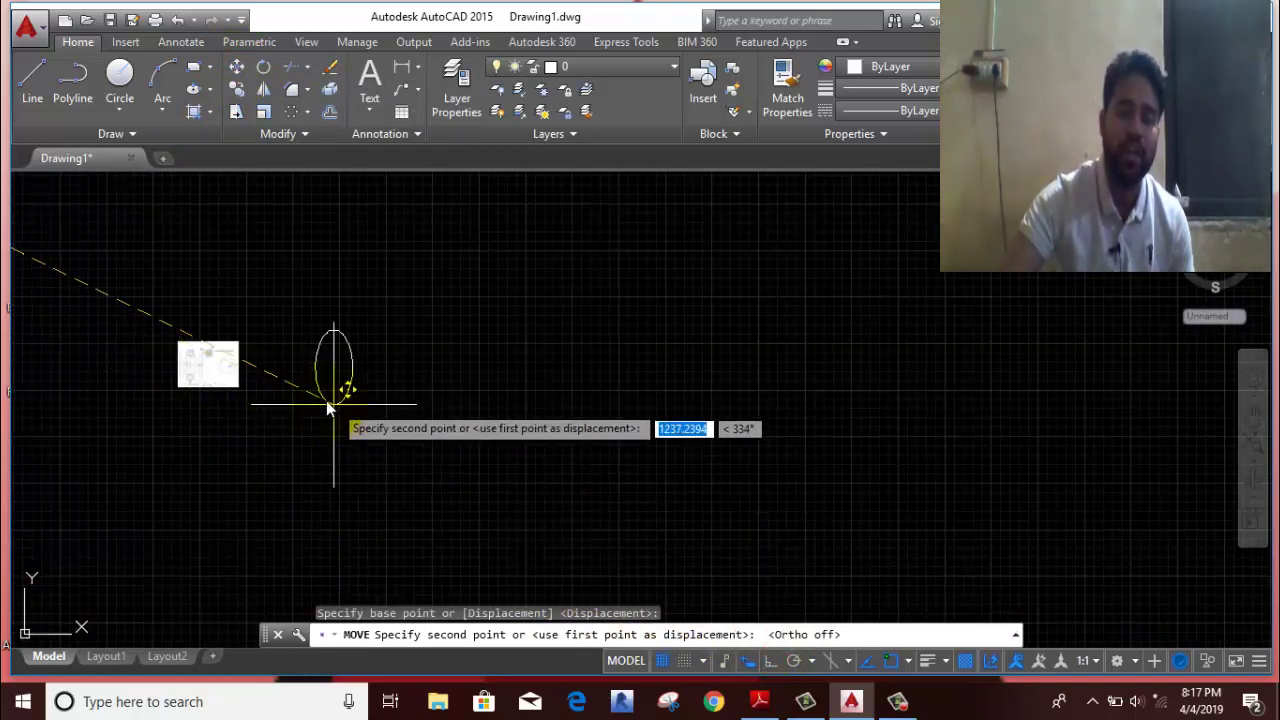
left_click(297, 395)
scroll(186, 358, "up", 2)
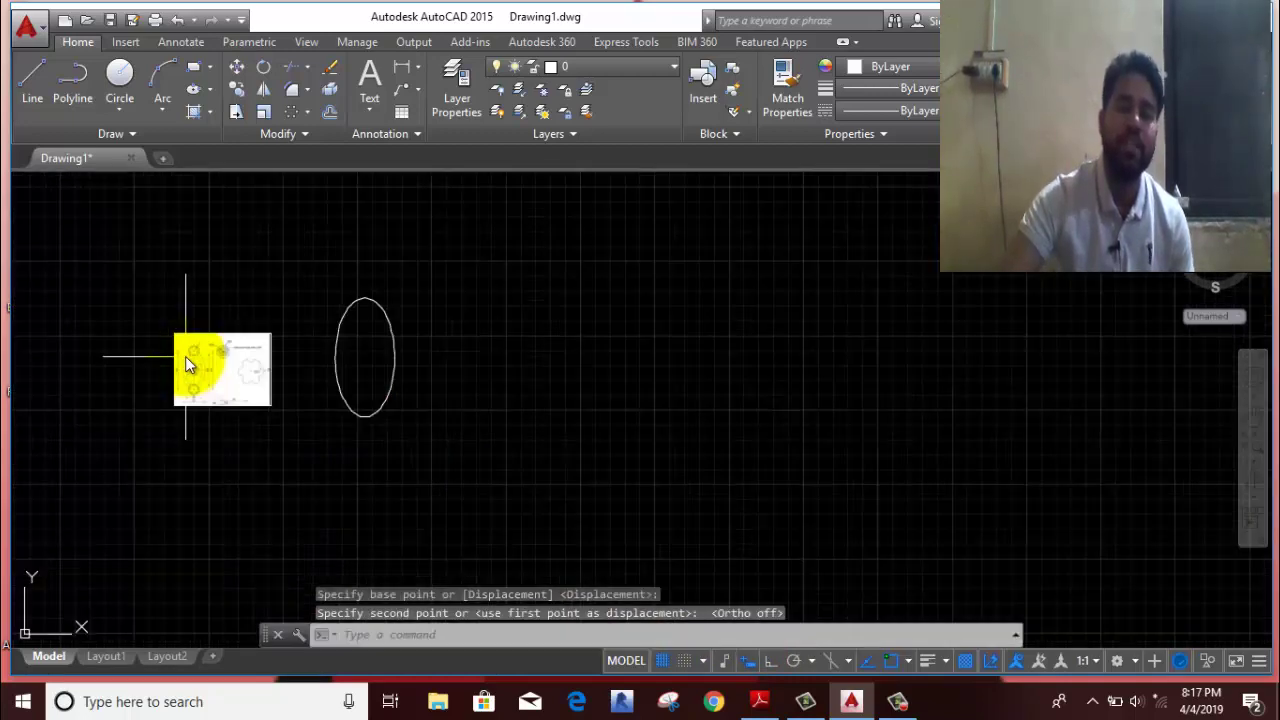
scroll(112, 360, "up", 2)
scroll(110, 357, "up", 2)
left_click(770, 662)
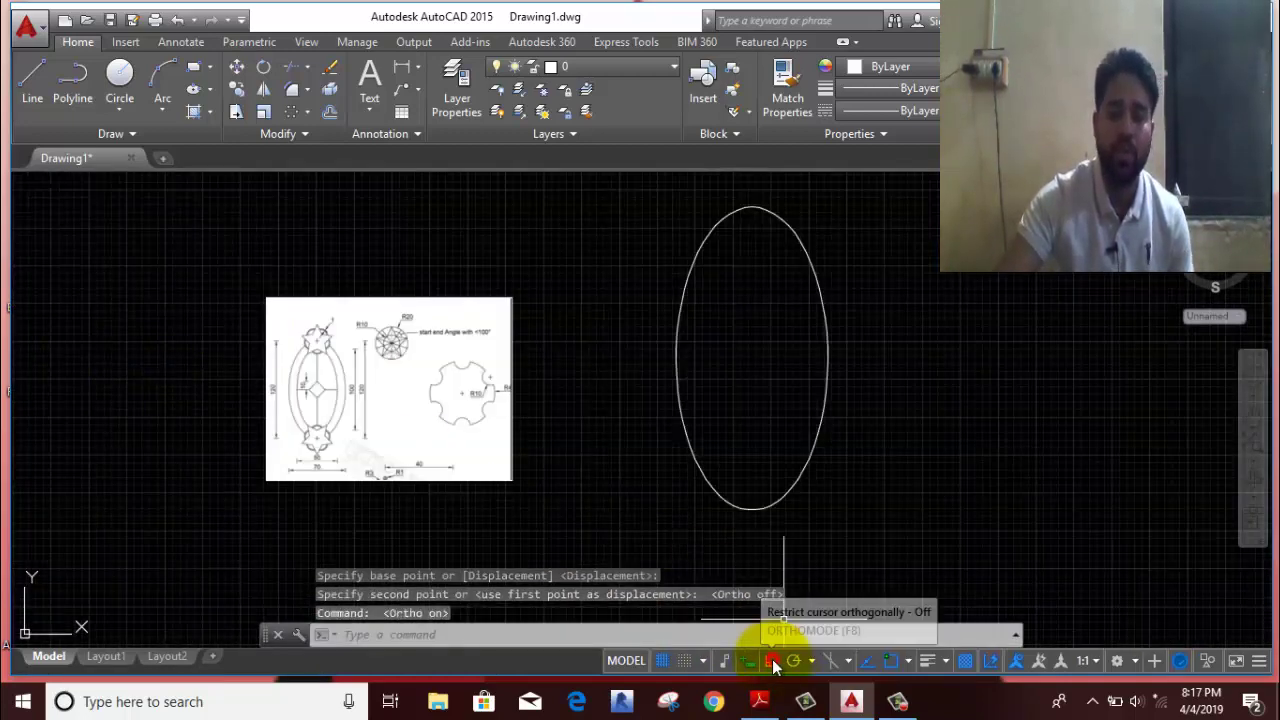
scroll(321, 408, "up", 4)
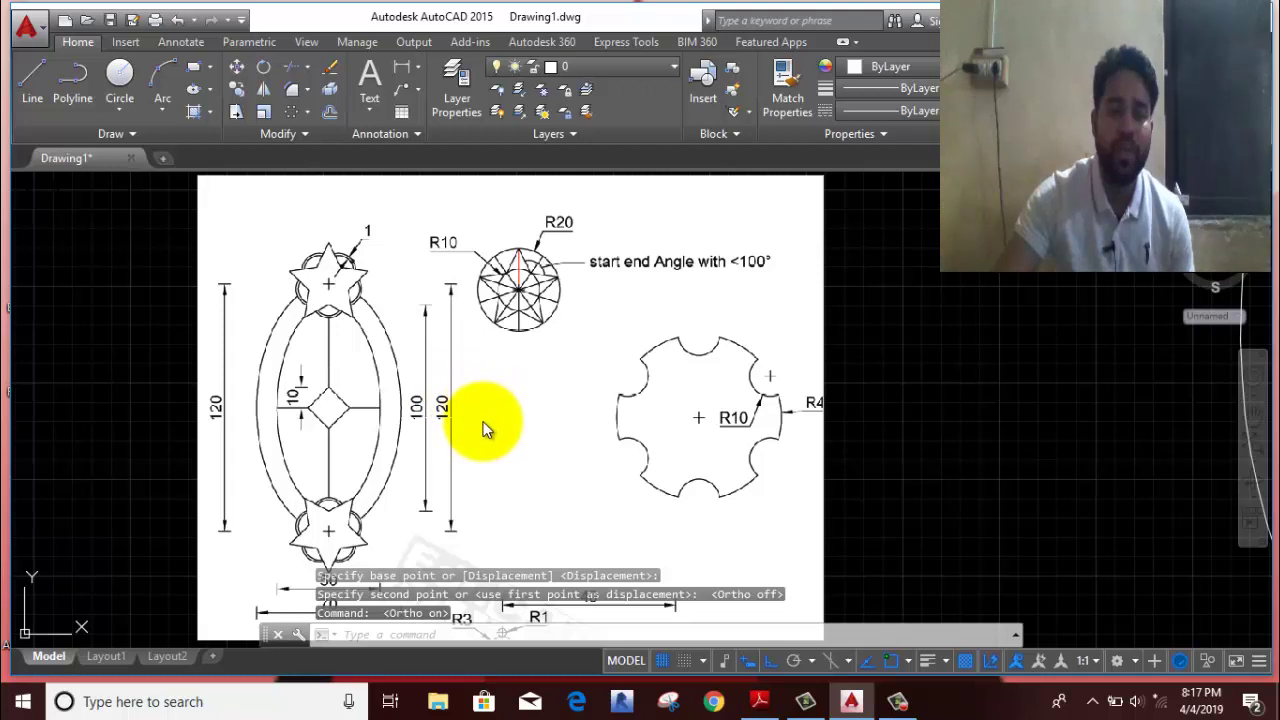
scroll(476, 448, "down", 2)
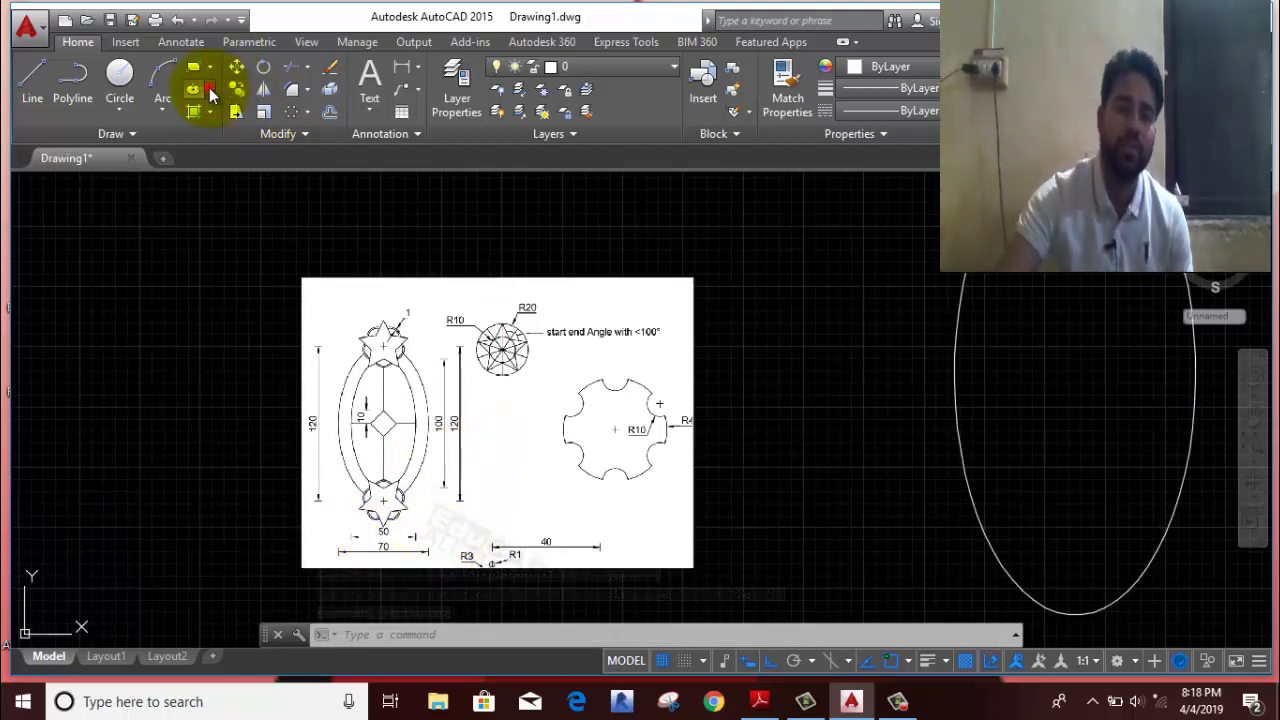
Step: Draw a second ellipse on the first one's centre with half-axes 60 and 35
left_click(209, 89)
left_click(230, 120)
scroll(780, 432, "down", 2)
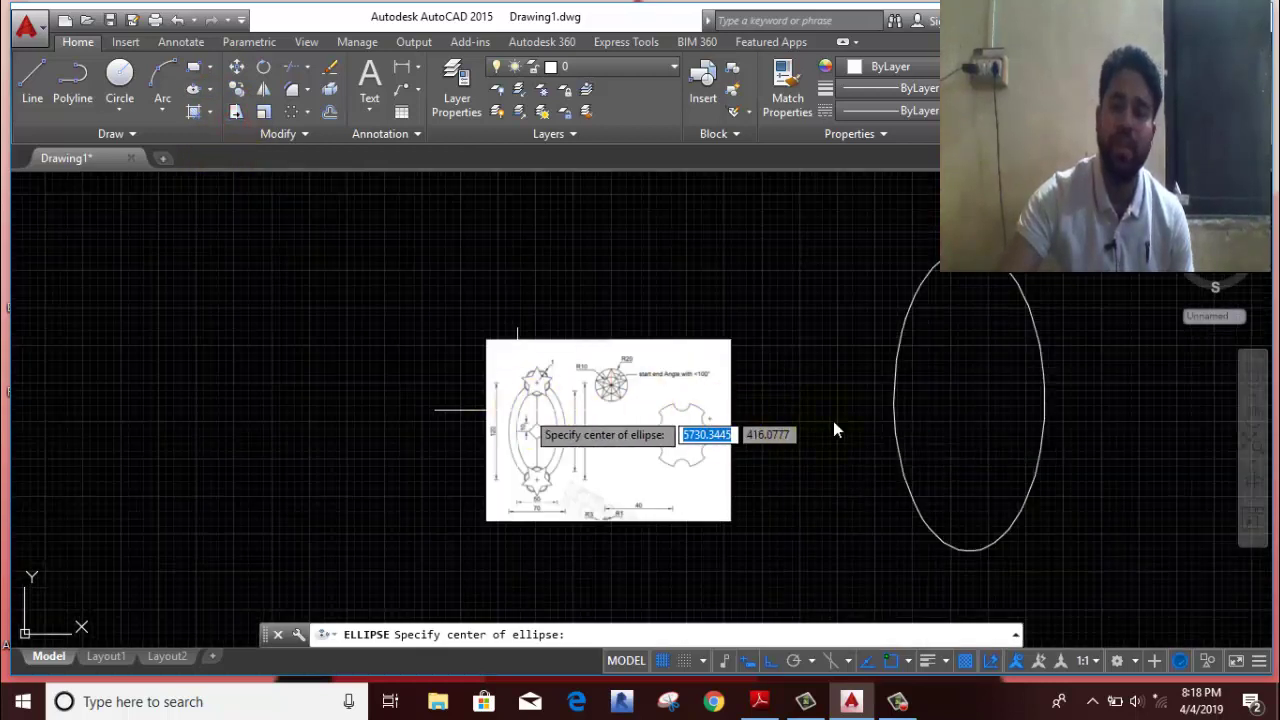
left_click(965, 401)
type("60")
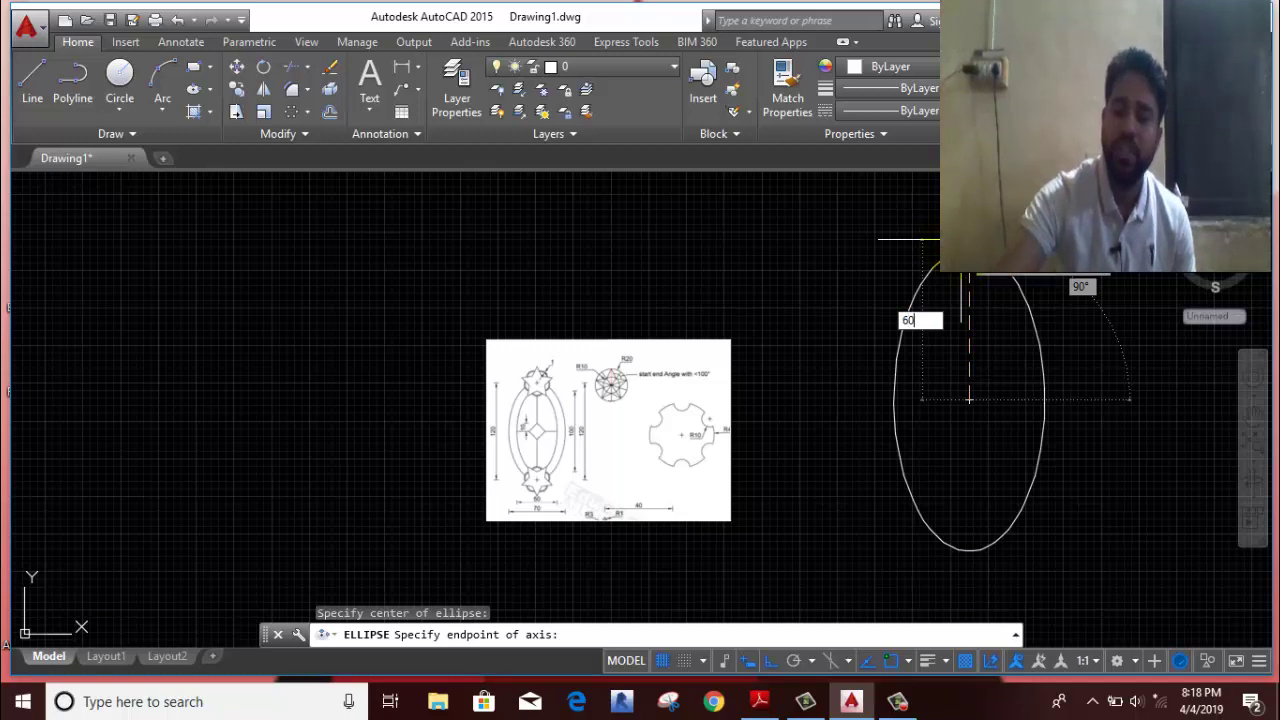
key("Return")
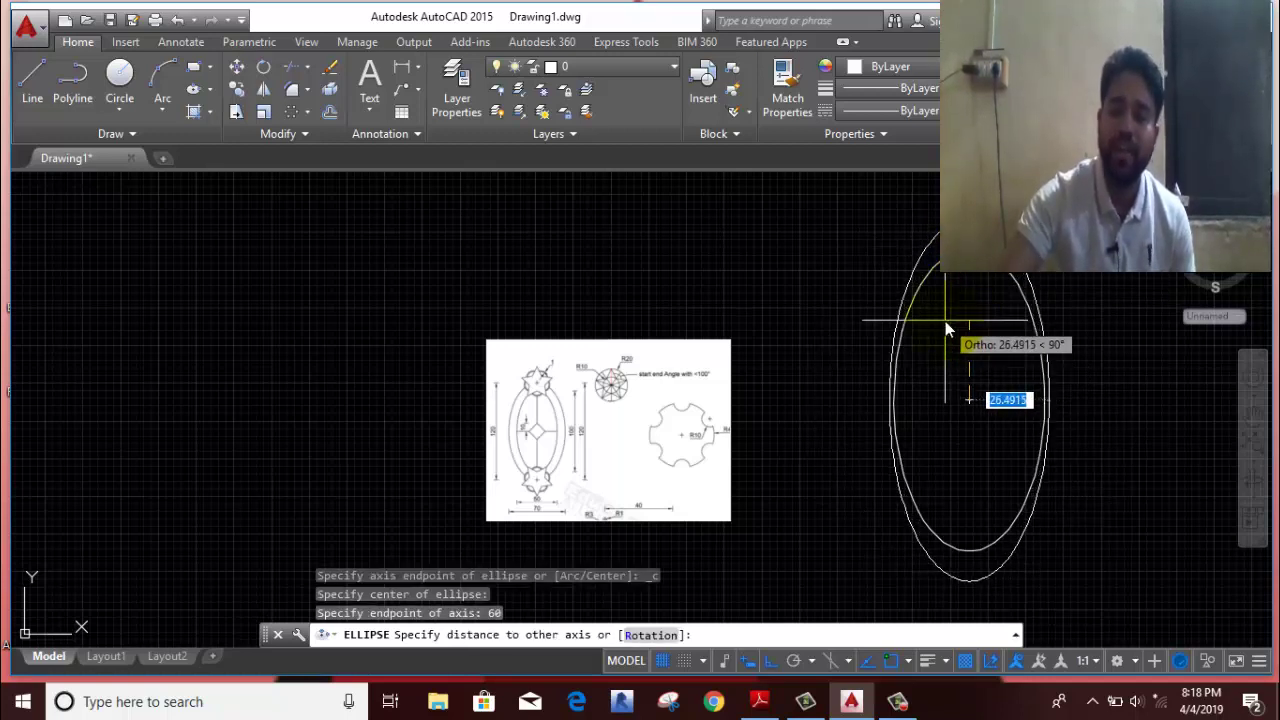
type("35")
key("Return")
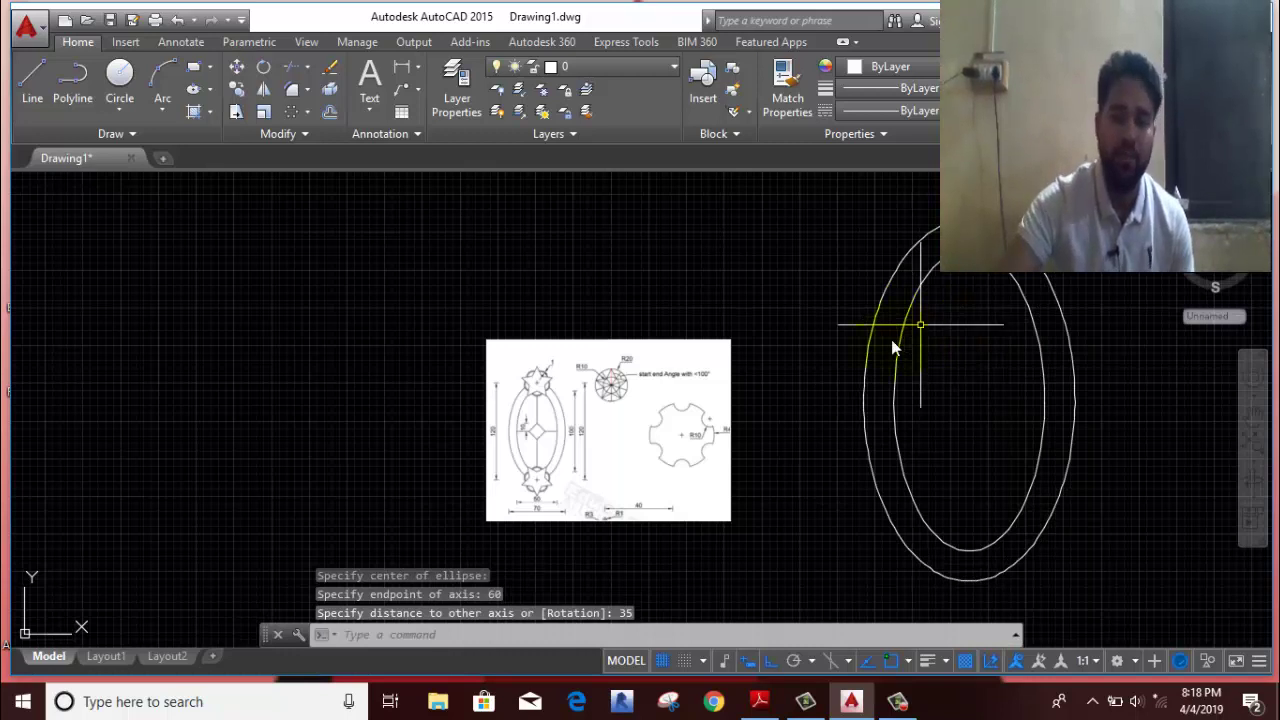
scroll(580, 440, "up", 2)
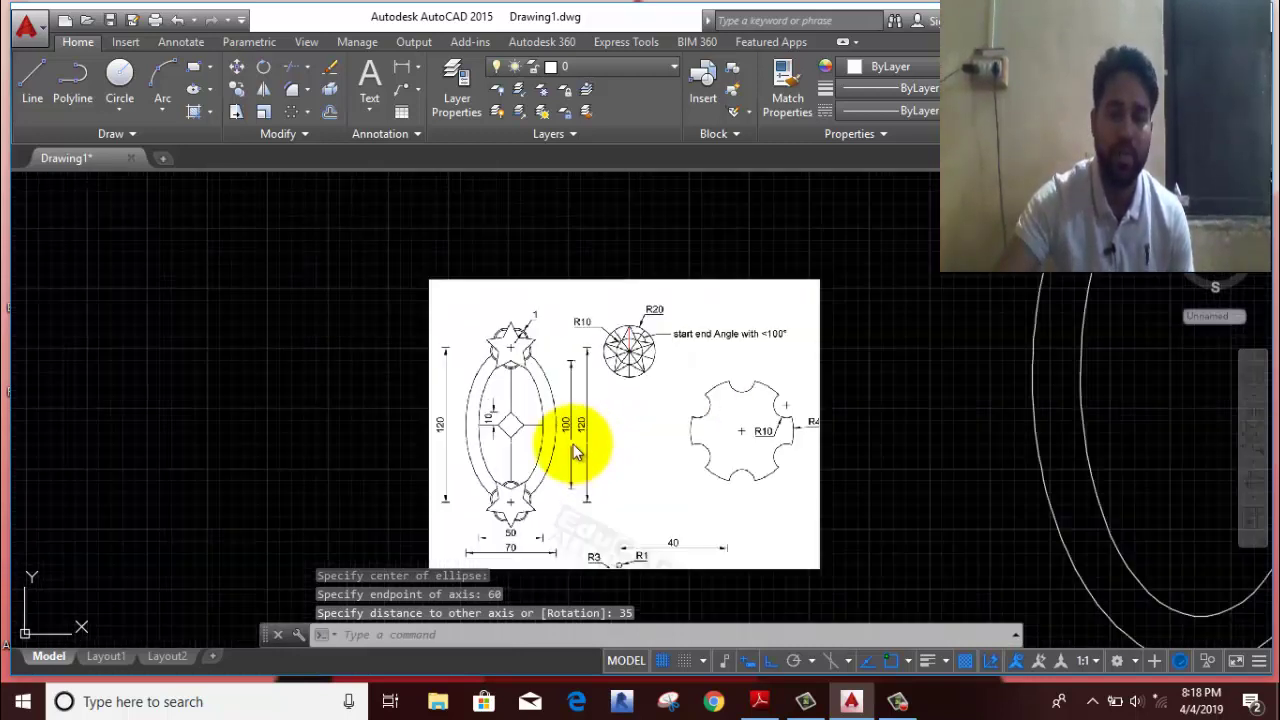
scroll(522, 355, "up", 3)
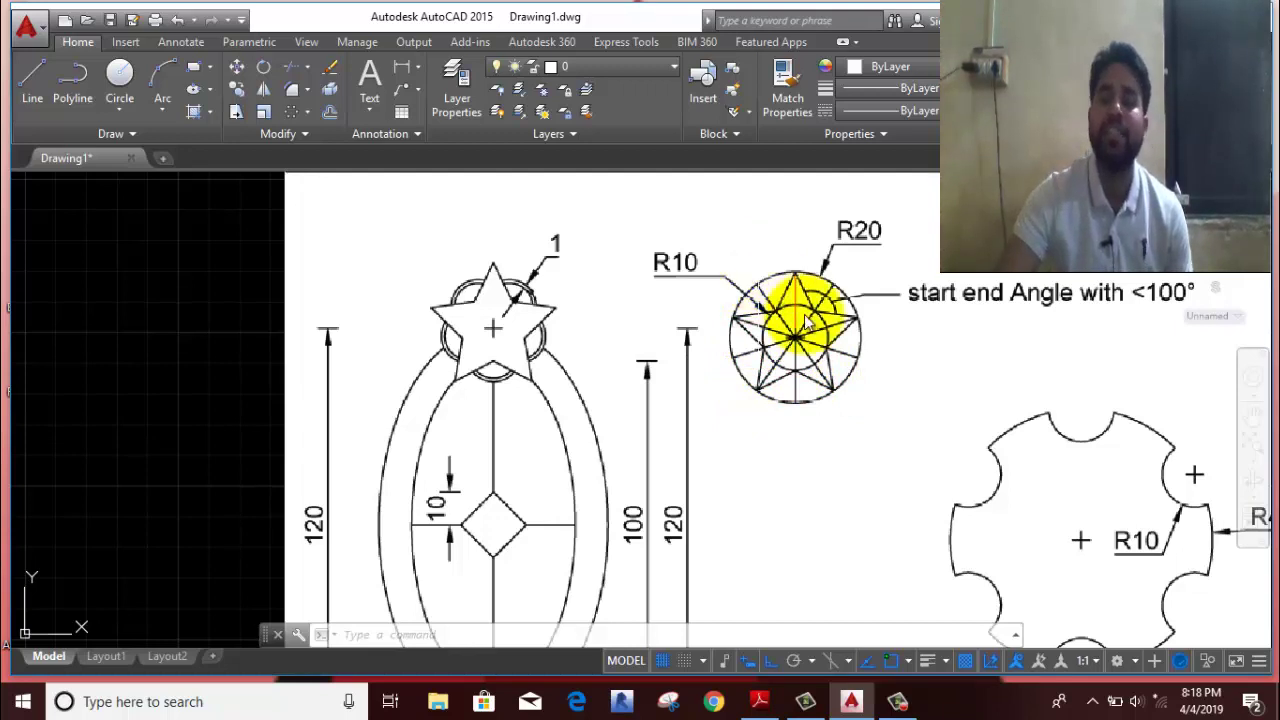
scroll(838, 340, "down", 3)
scroll(550, 359, "down", 2)
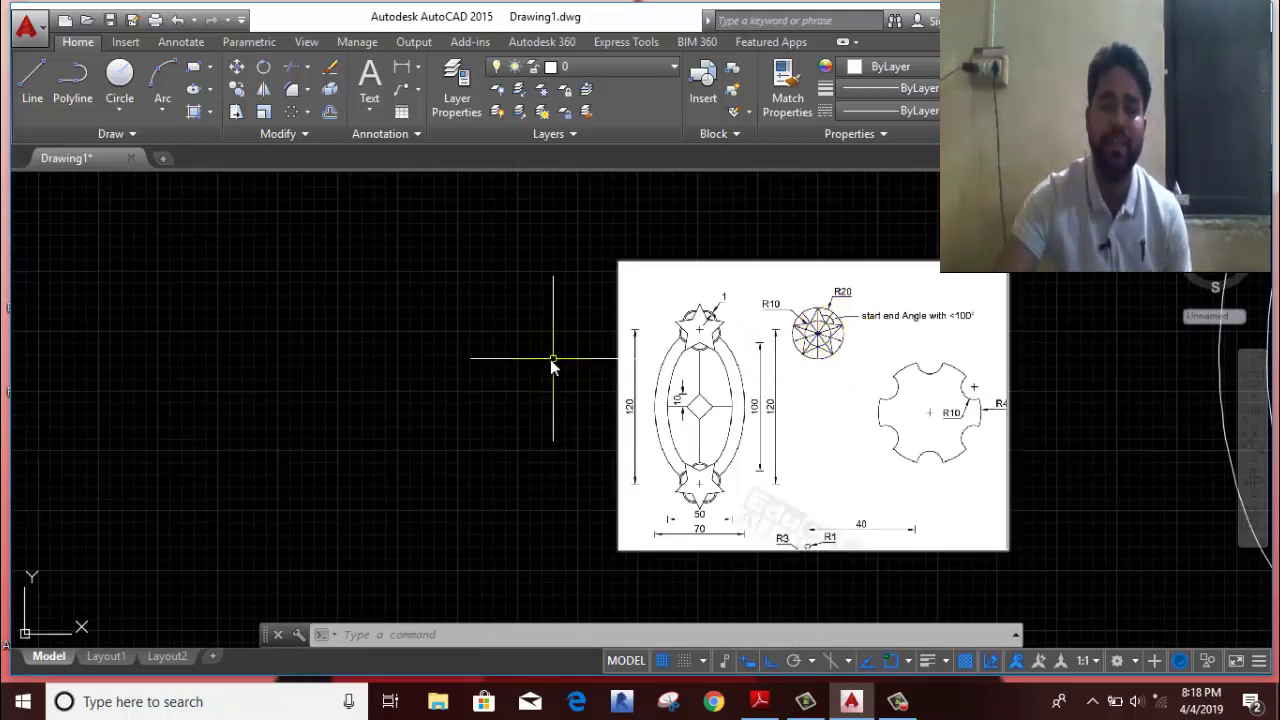
Step: Draw concentric circles of radius 20 and 10 left of the reference figure
left_click(119, 74)
left_click(317, 372)
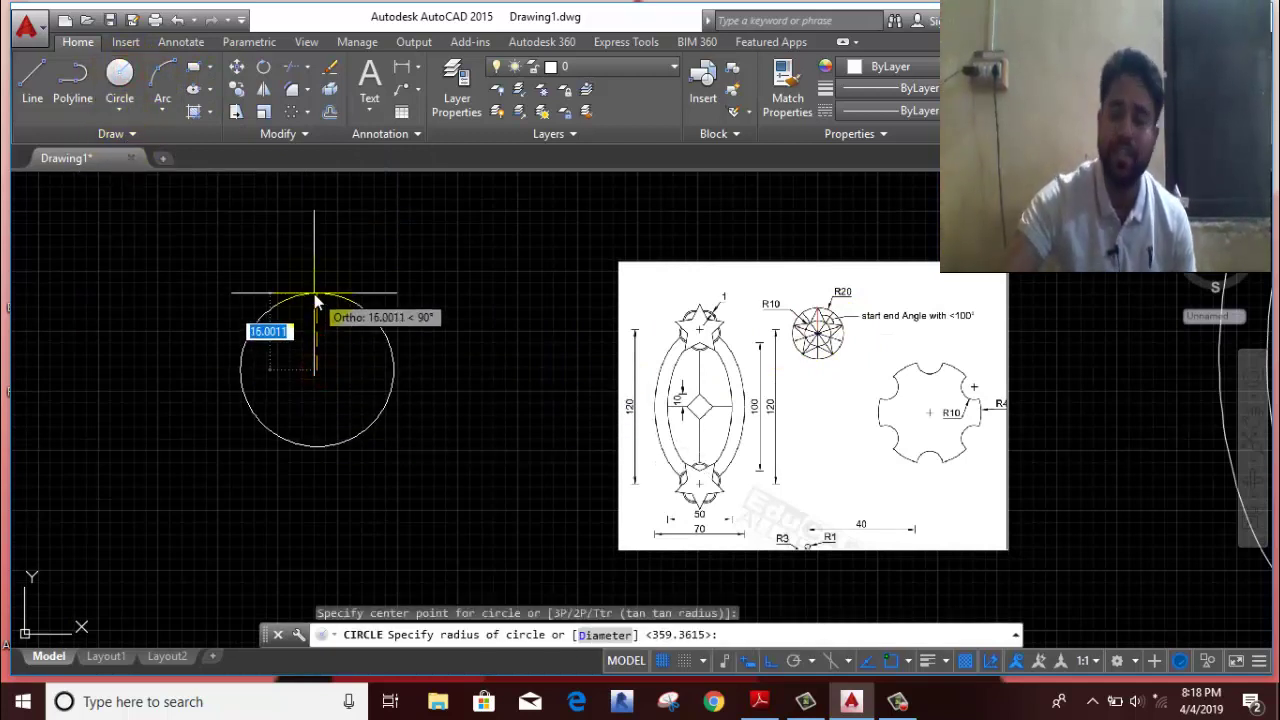
type("20")
key("Return")
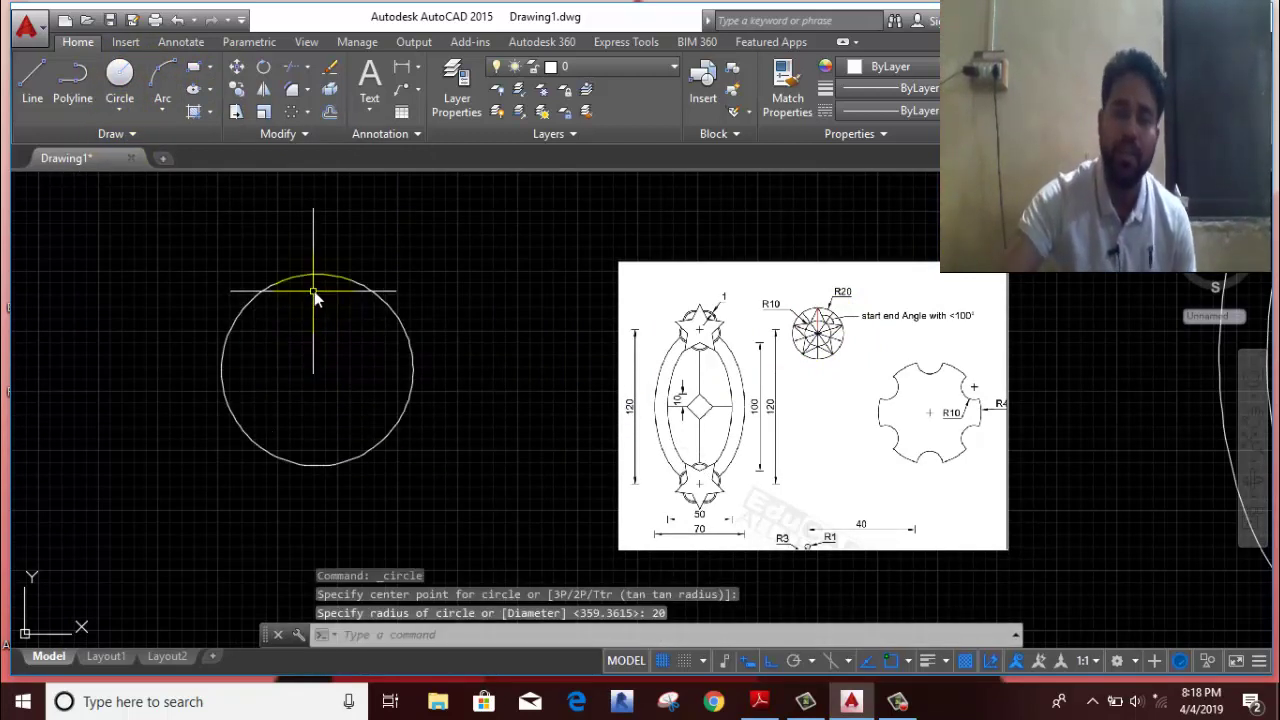
right_click(342, 303)
left_click(342, 304)
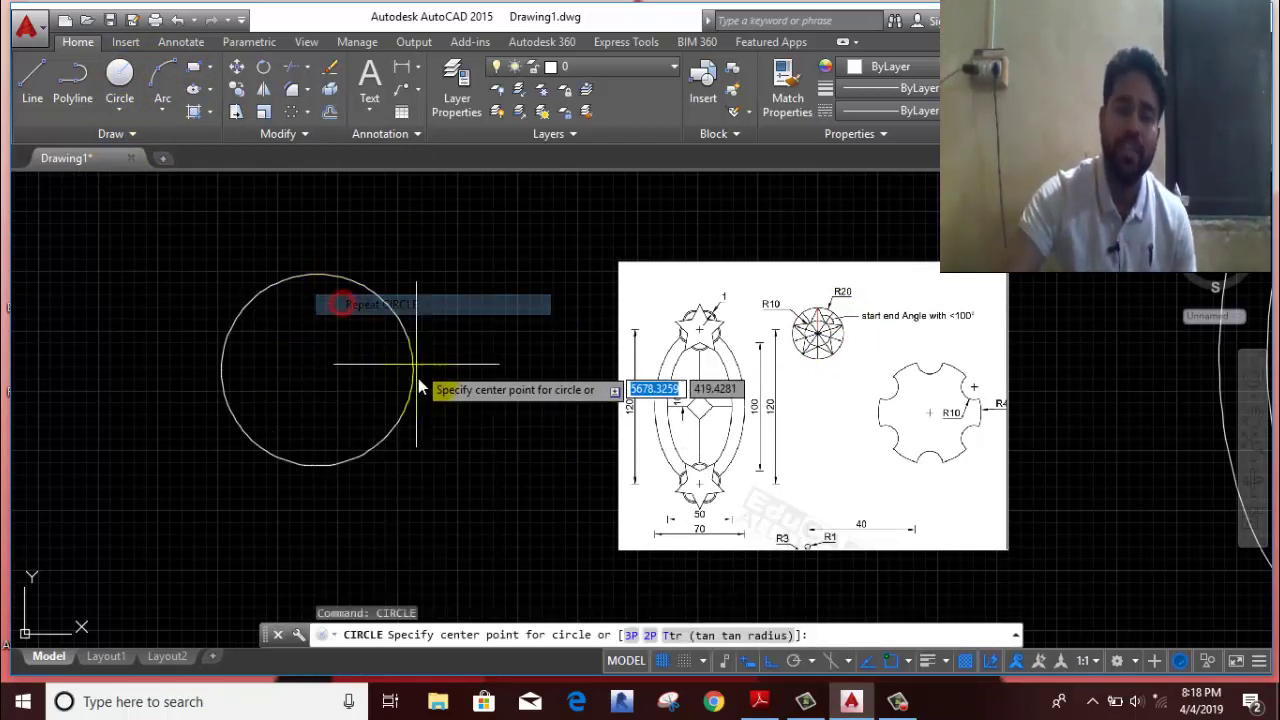
left_click(320, 368)
type("10")
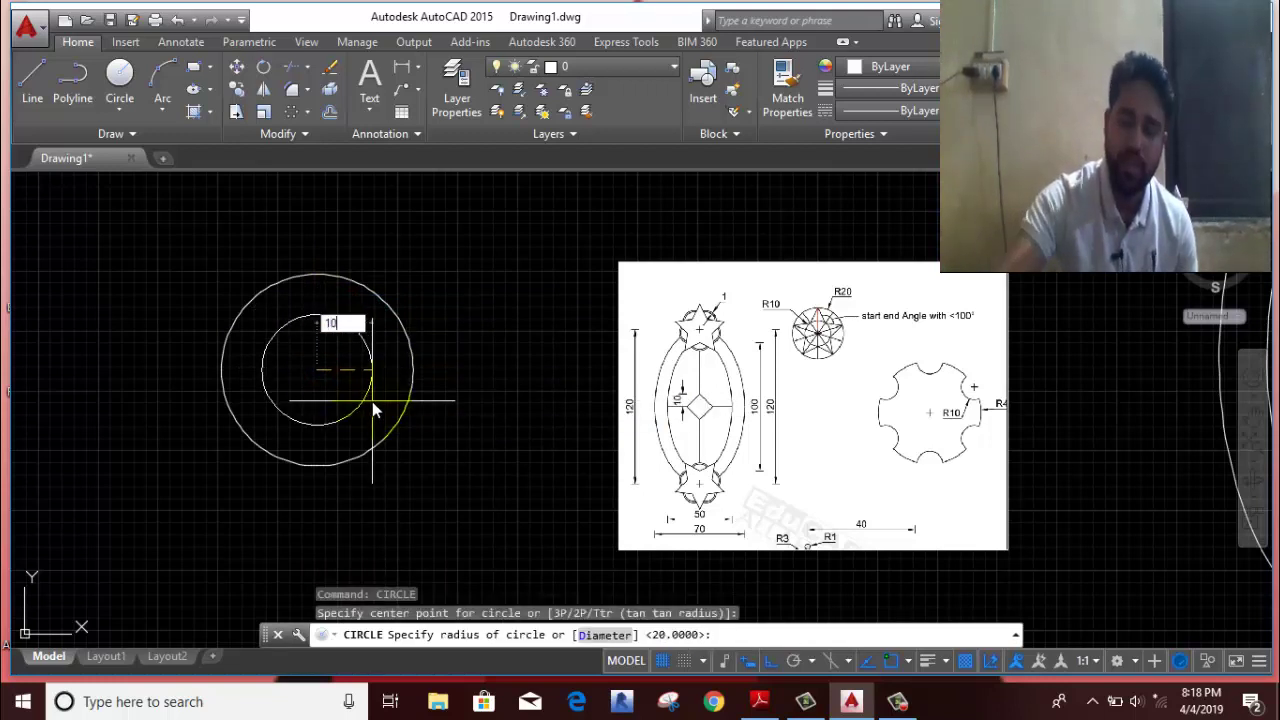
key("Return")
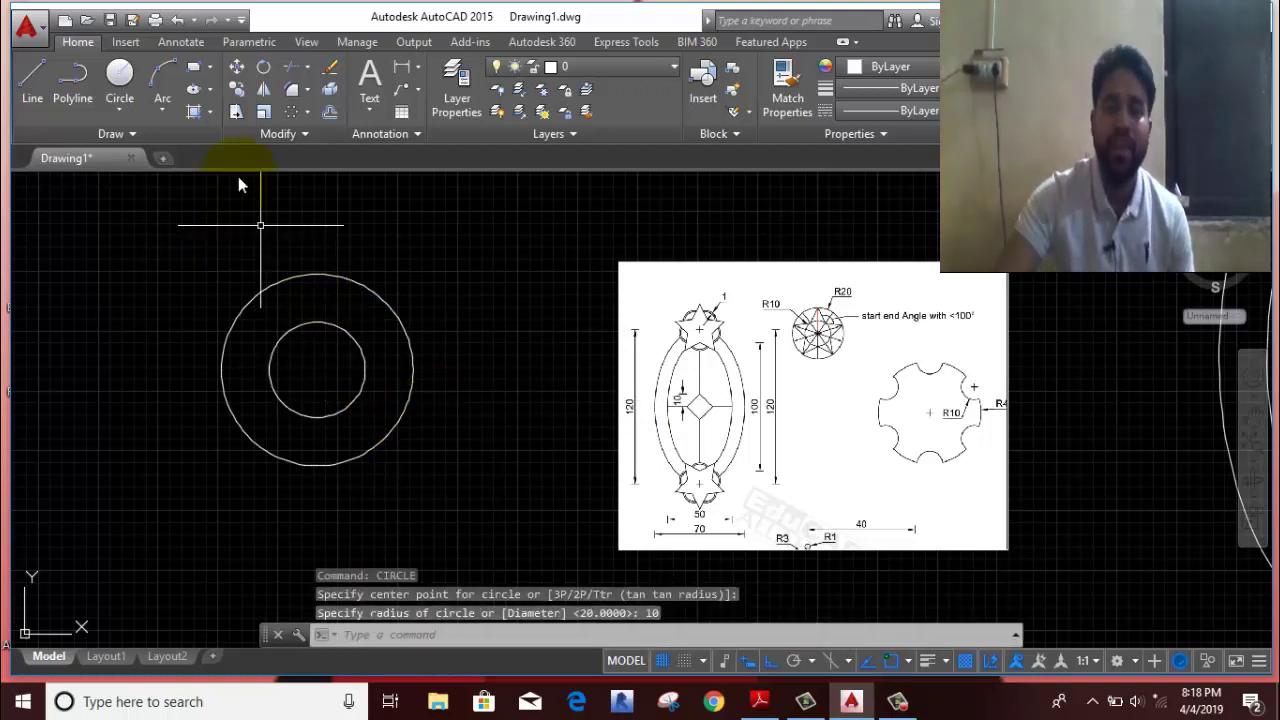
Step: Draw a vertical line from the circles' centre to the outer circle's top and select it
left_click(36, 80)
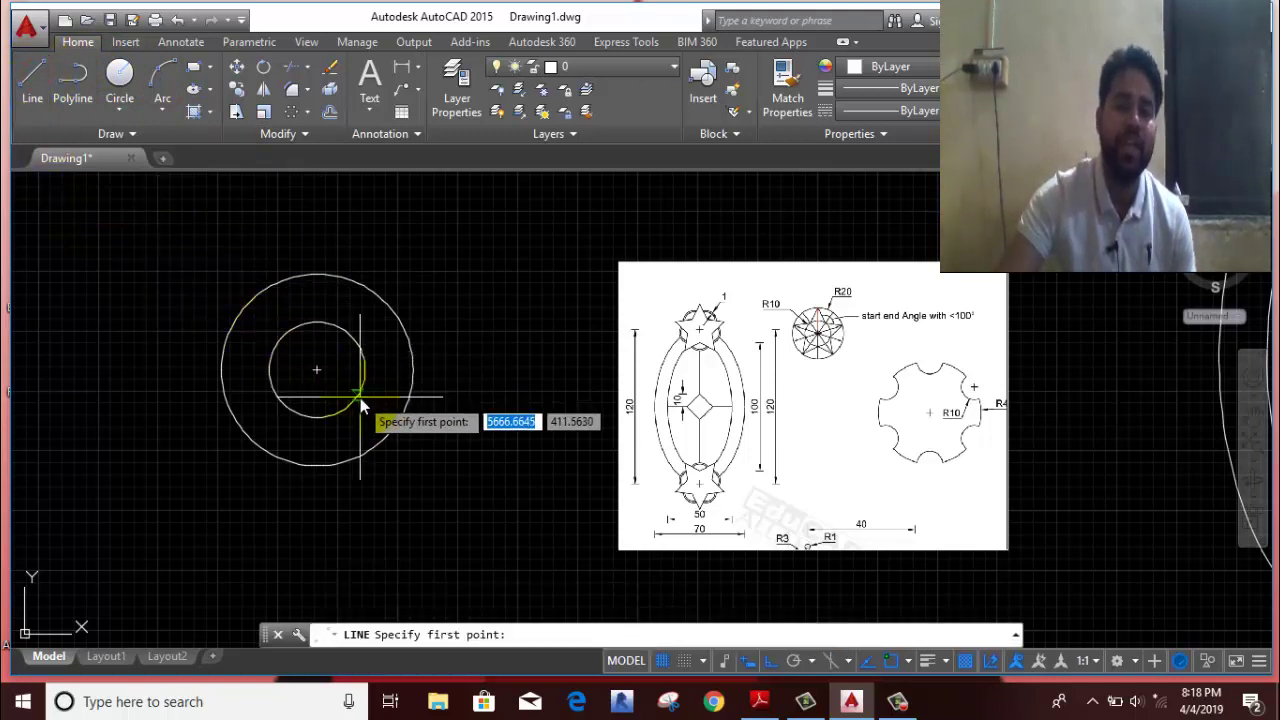
left_click(316, 372)
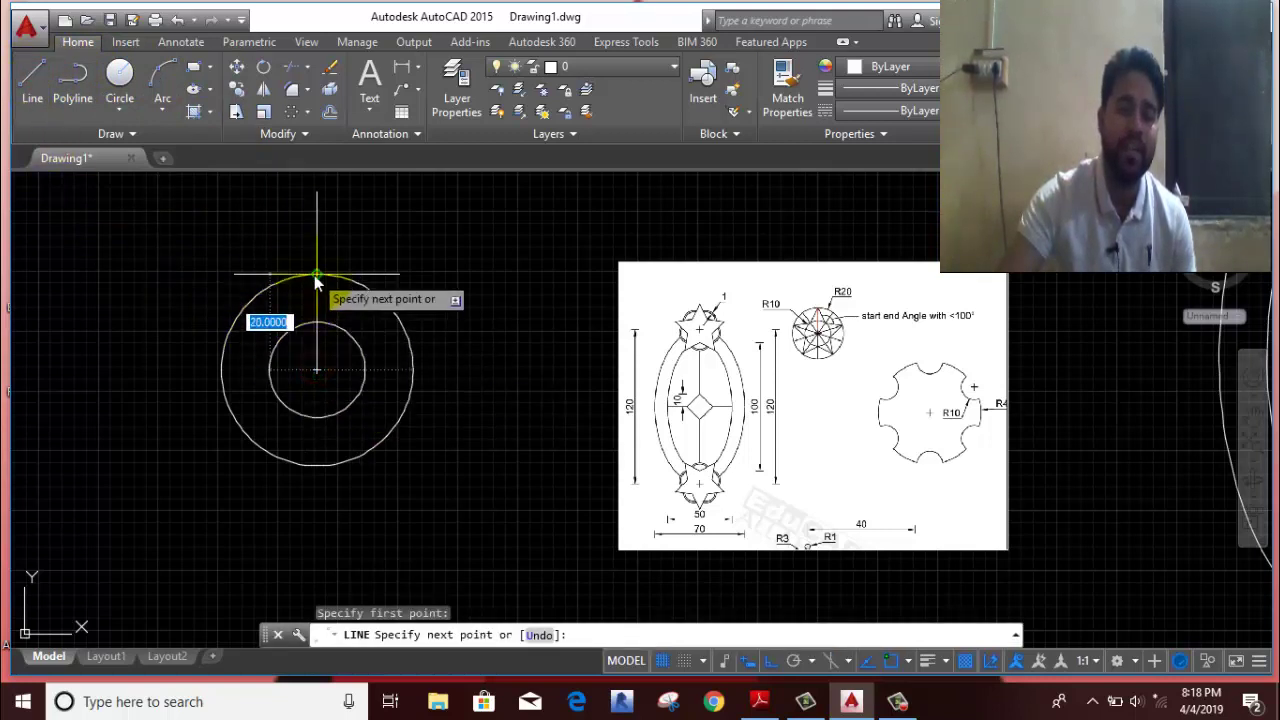
left_click(317, 275)
right_click(338, 240)
left_click(363, 248)
left_click(323, 303)
left_click(295, 303)
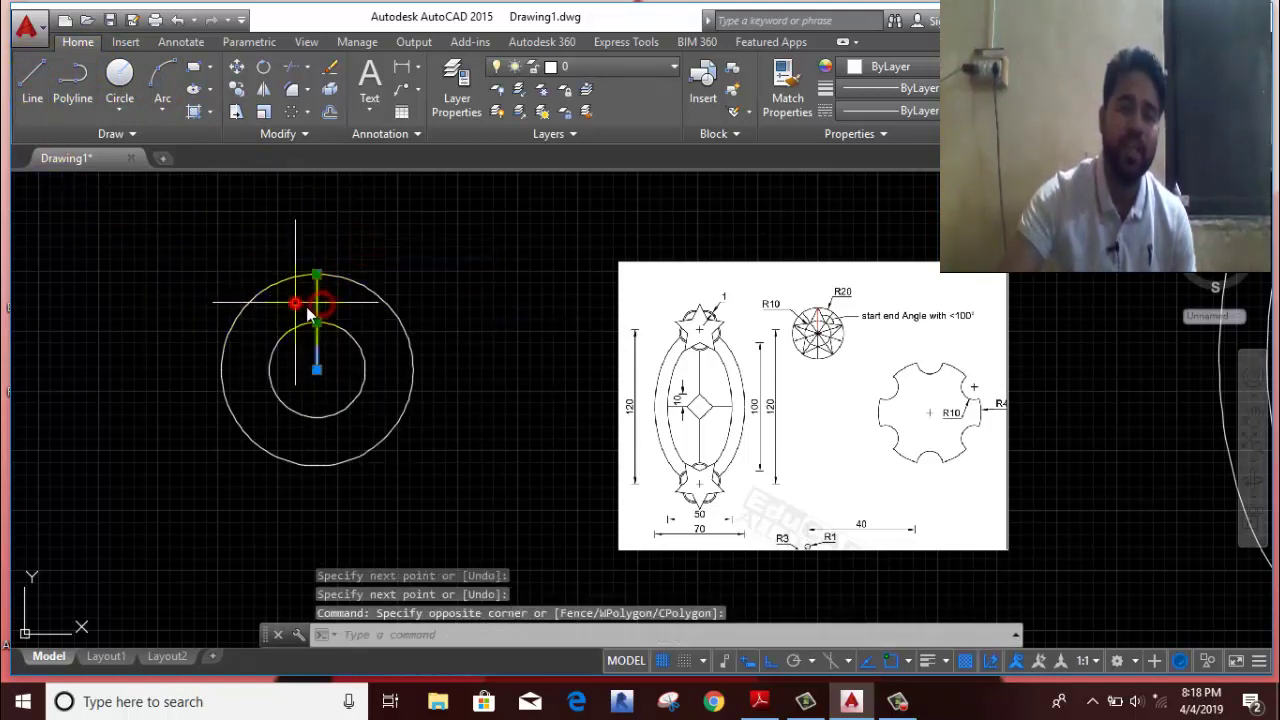
left_click(306, 112)
Step: Polar-array the vertical line about the circles' centre into 10 spokes 36° apart
left_click(337, 218)
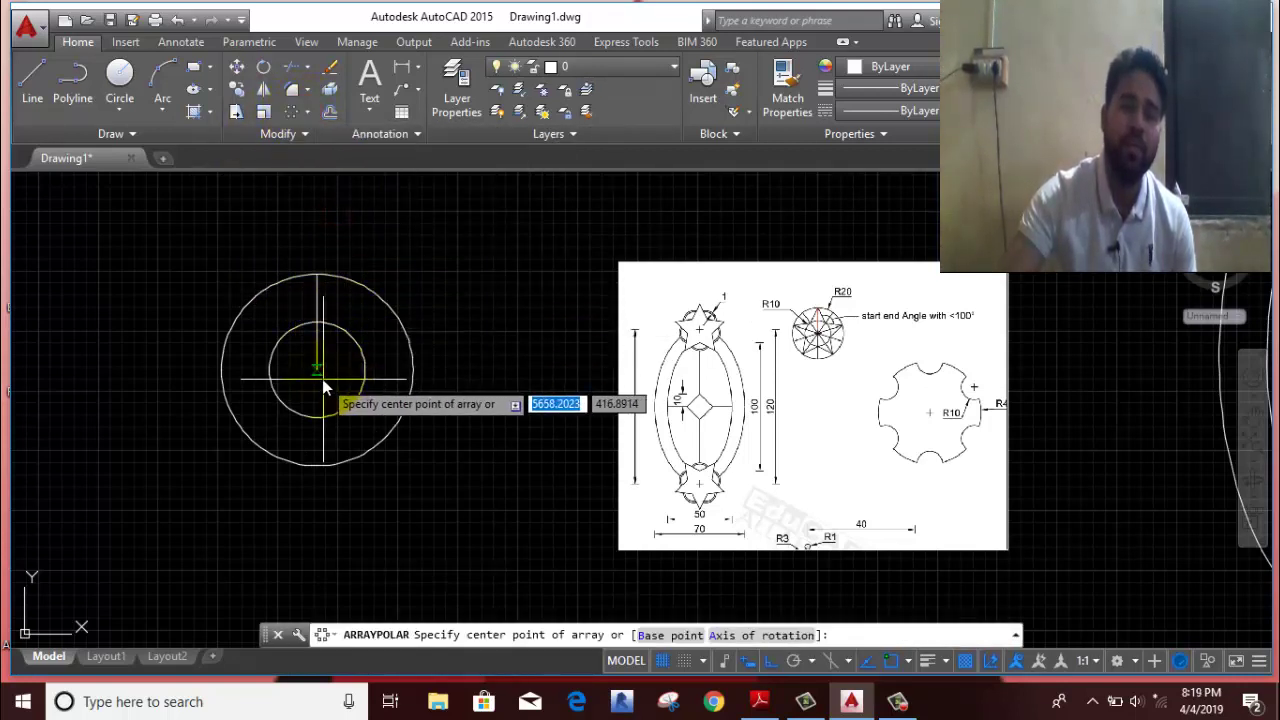
left_click(316, 370)
type("10")
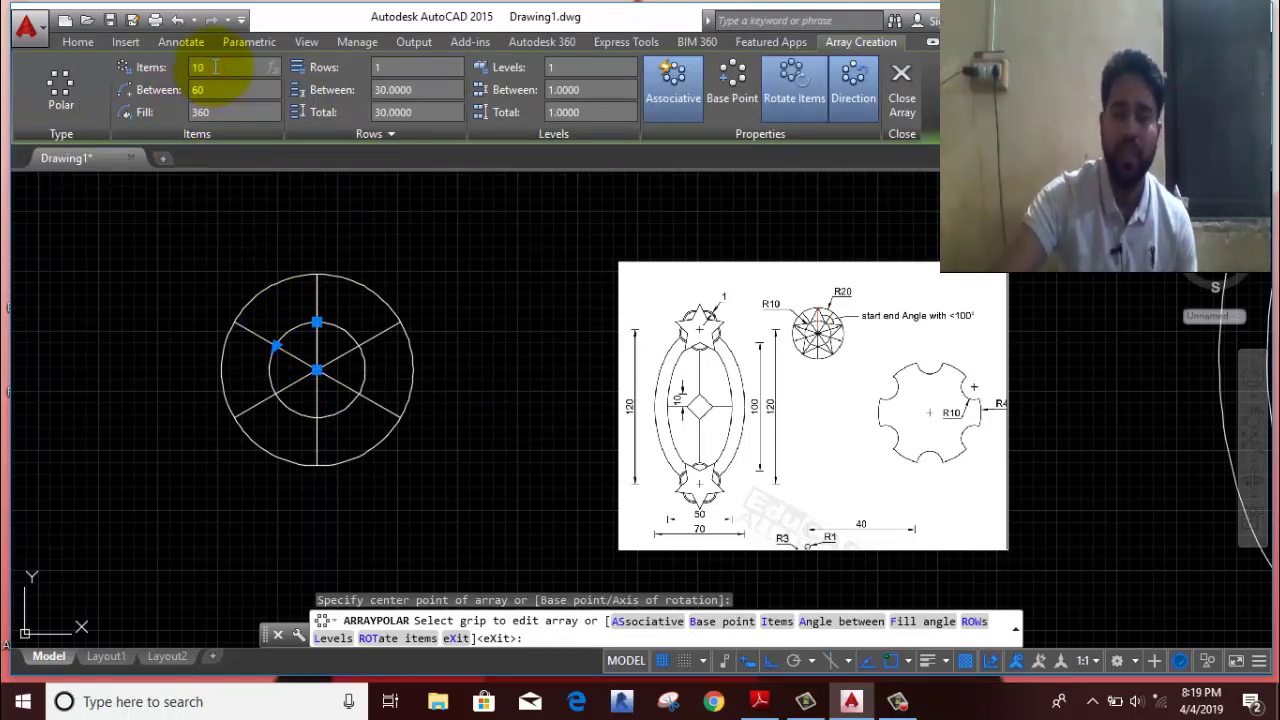
key("Return")
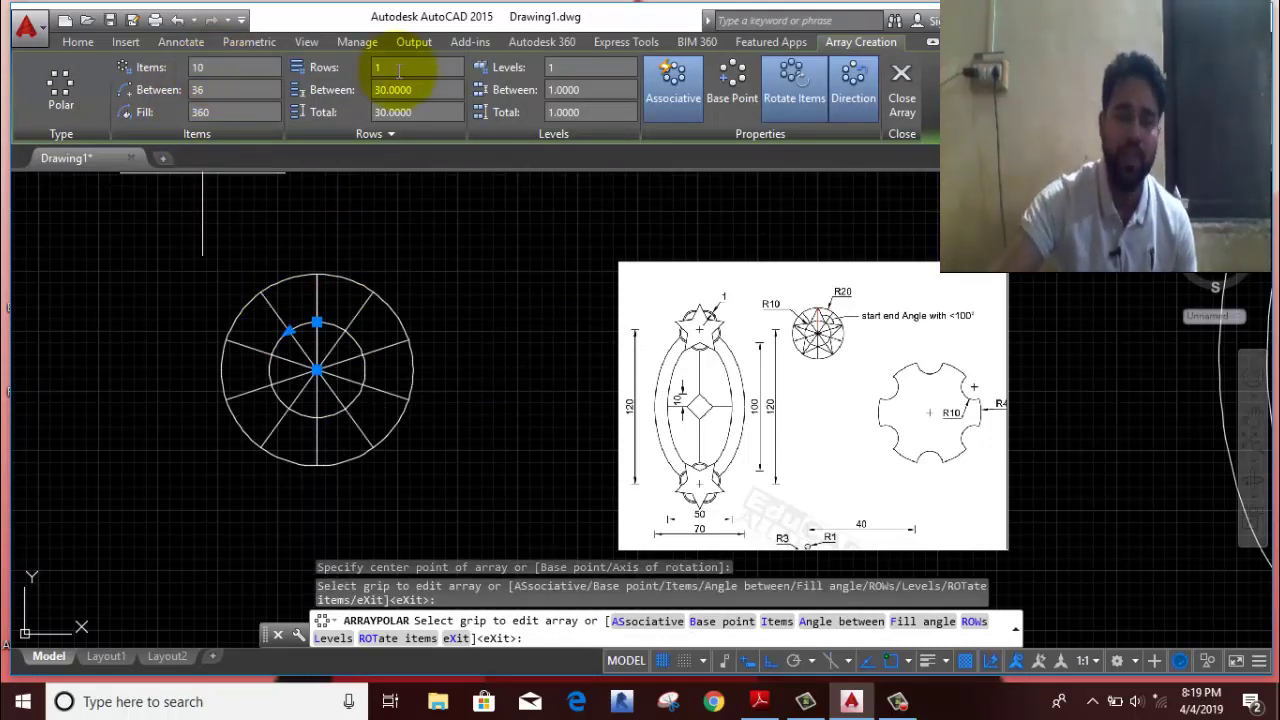
key("Return")
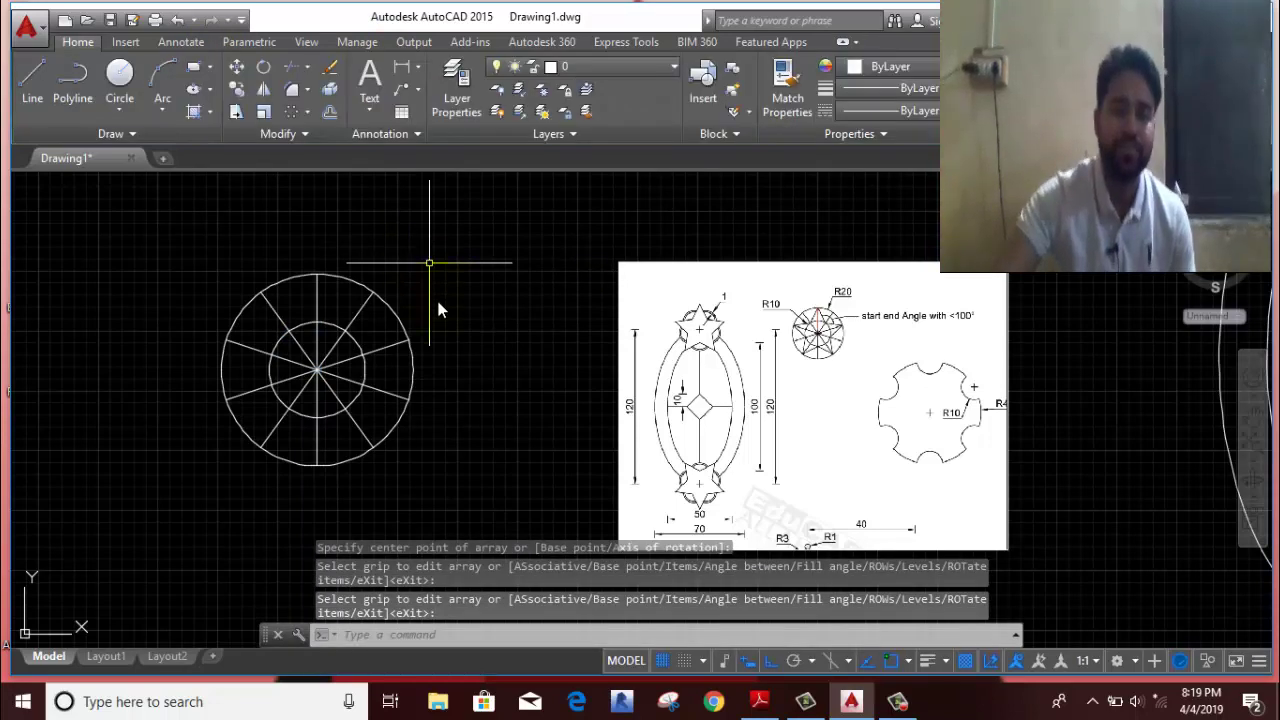
left_click(825, 335)
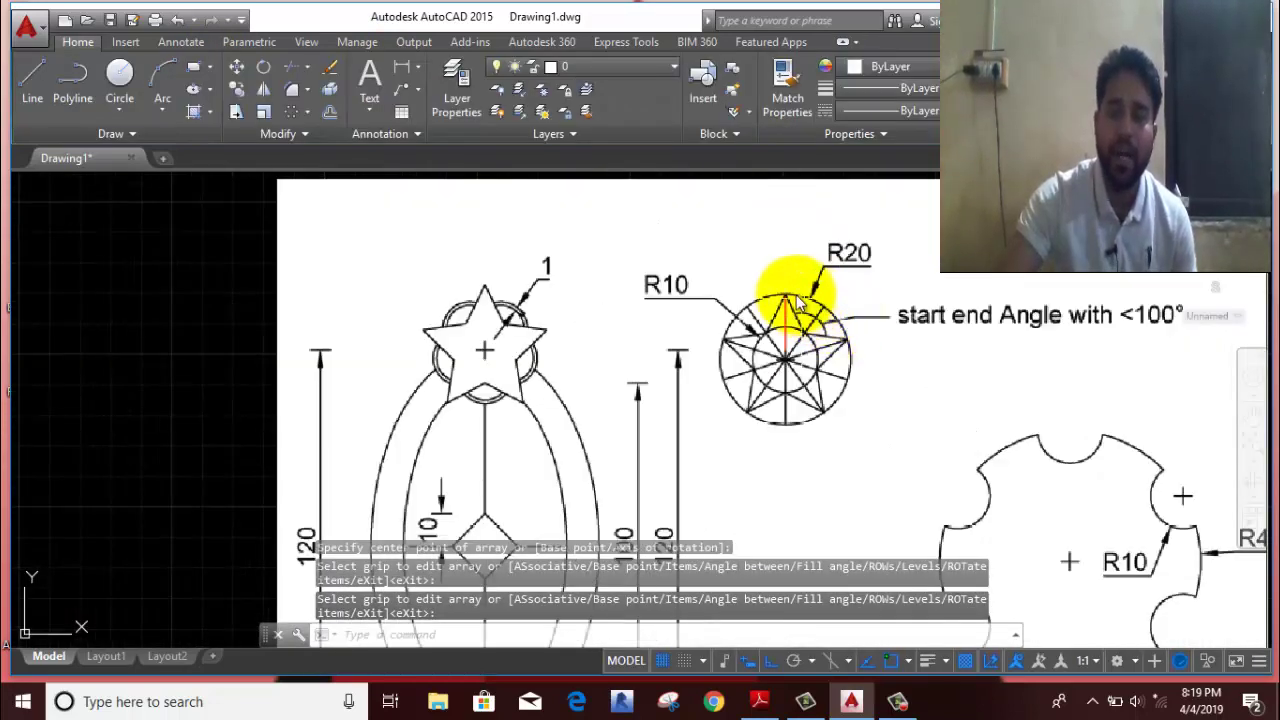
left_click(810, 390)
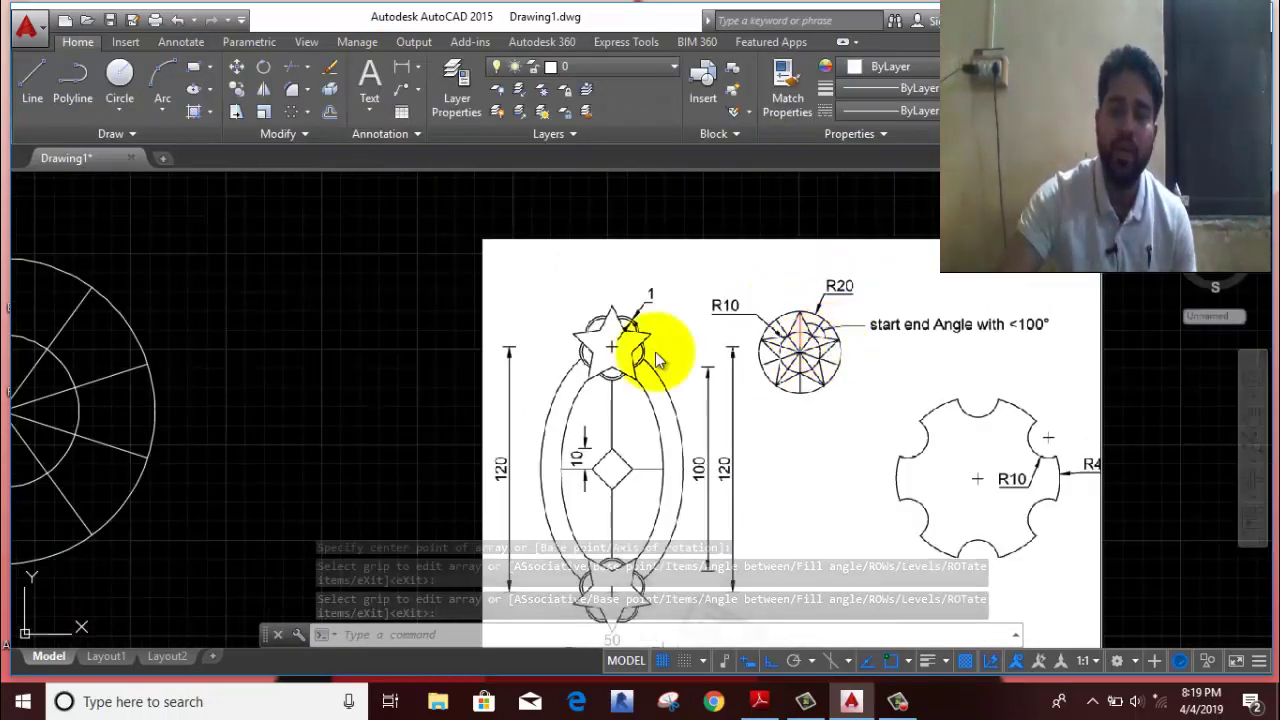
Step: Draw a slanted line from the outer circle's top to the inner circle/spoke intersection
left_click(32, 80)
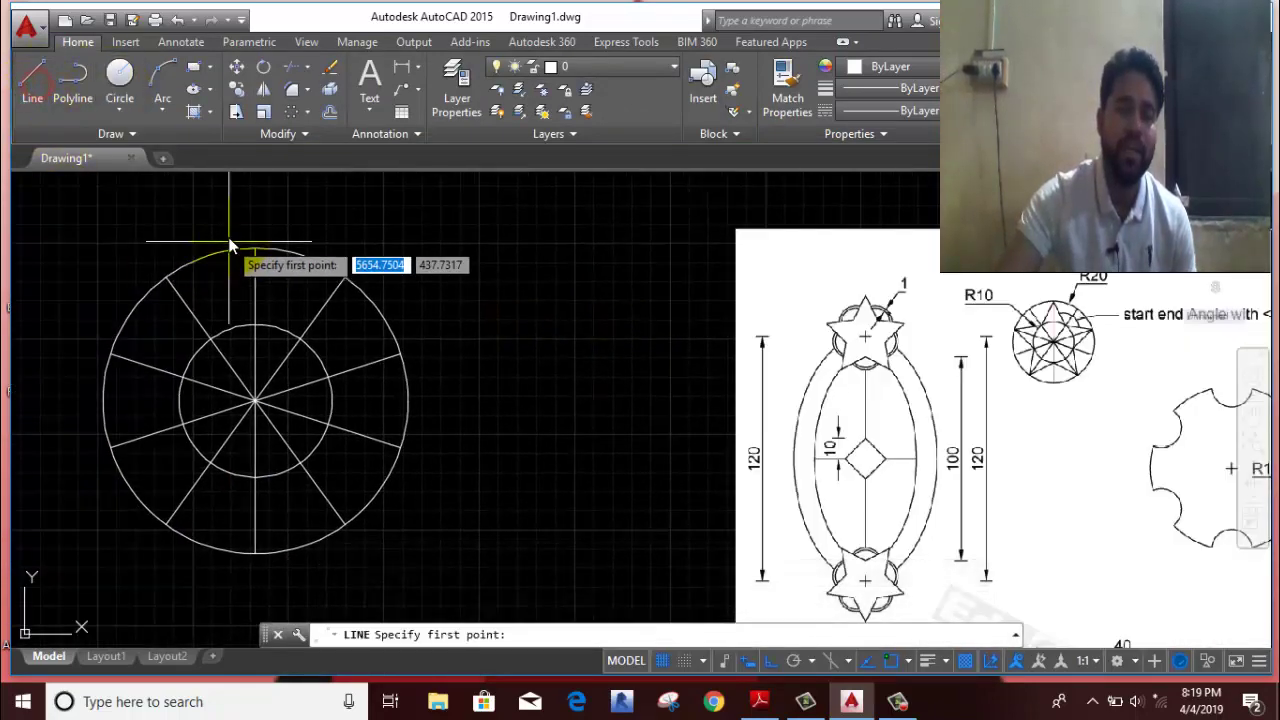
left_click(252, 247)
left_click(214, 337)
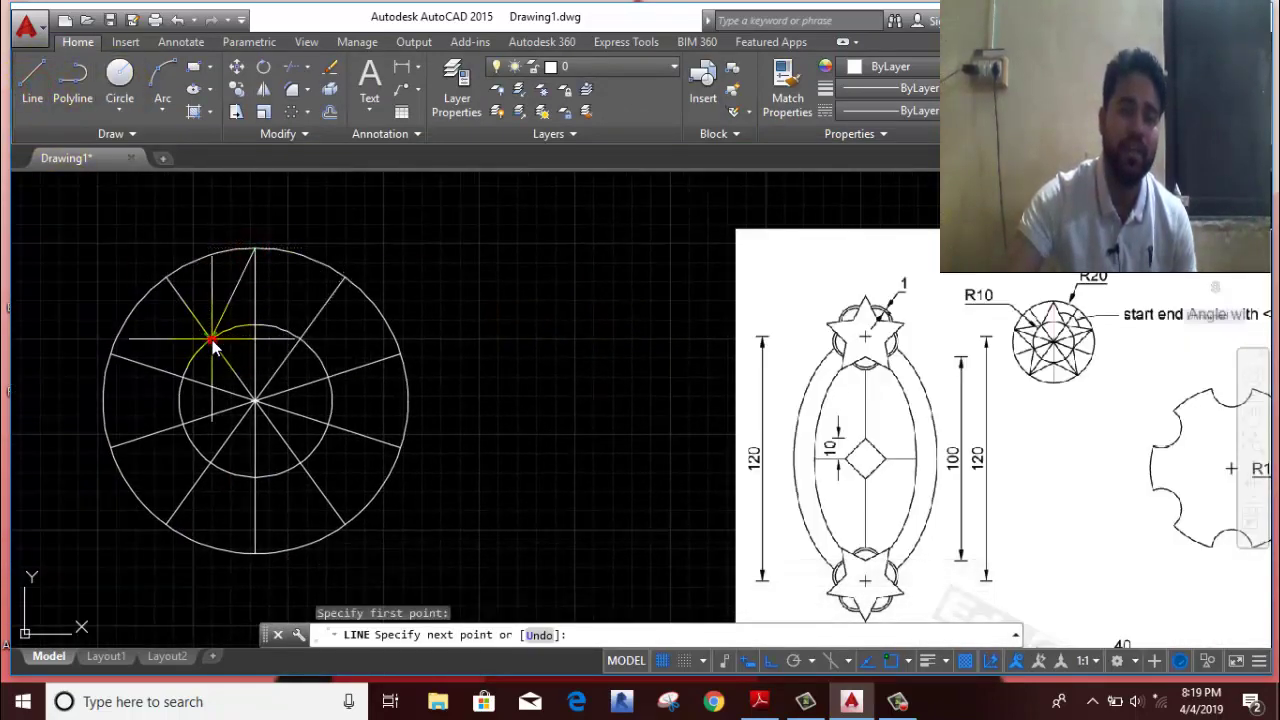
right_click(184, 238)
left_click(219, 252)
key("Return")
Step: Mirror the slanted line about the vertical spoke, keeping the original, and select both lines
left_click(236, 299)
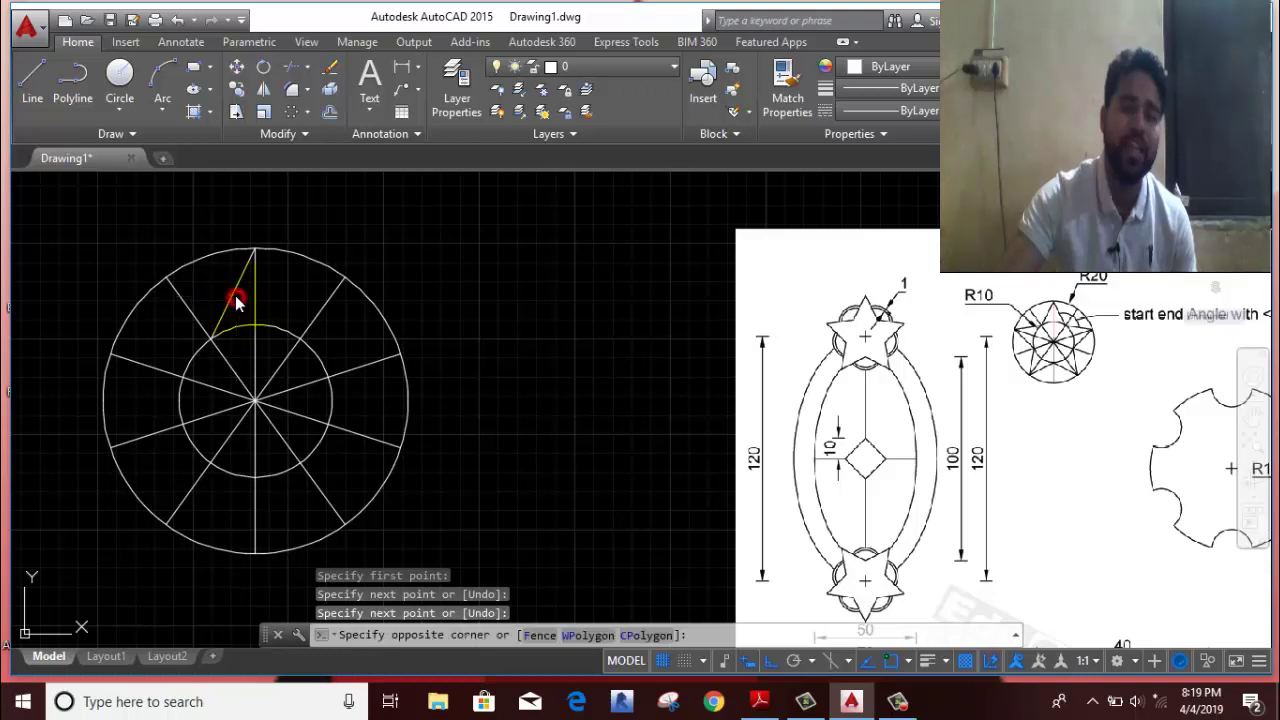
left_click(218, 268)
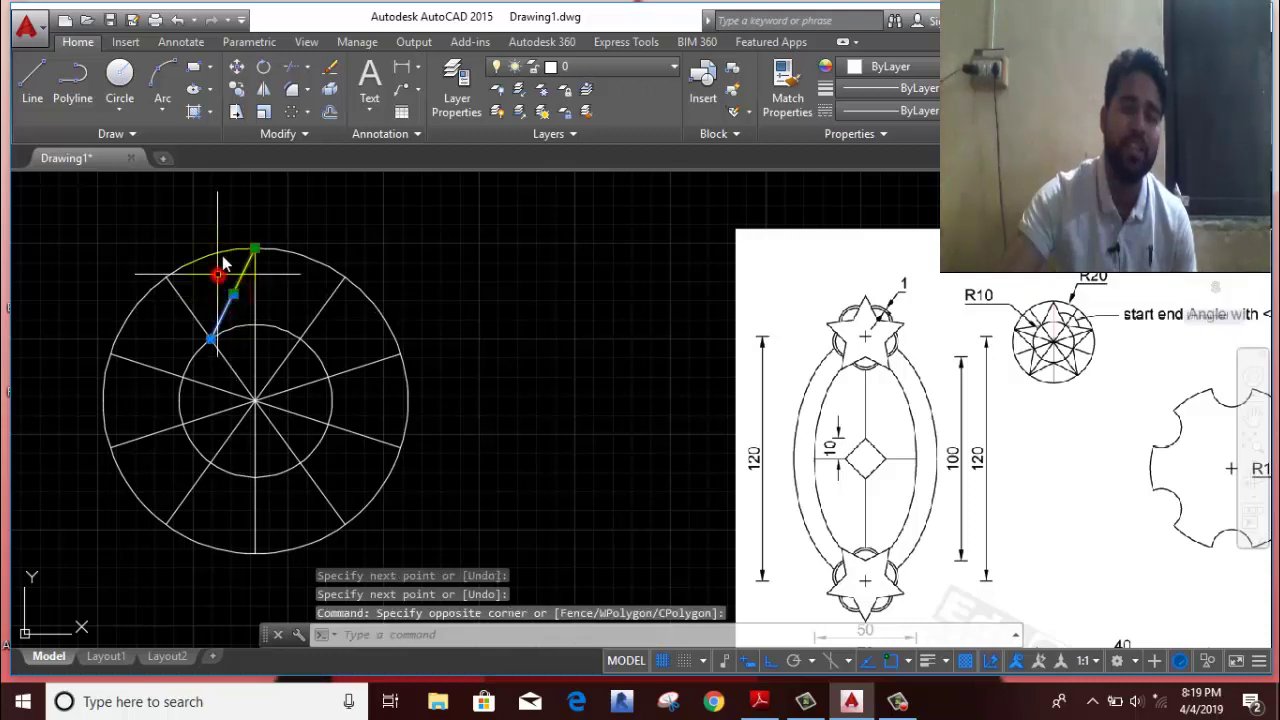
left_click(266, 92)
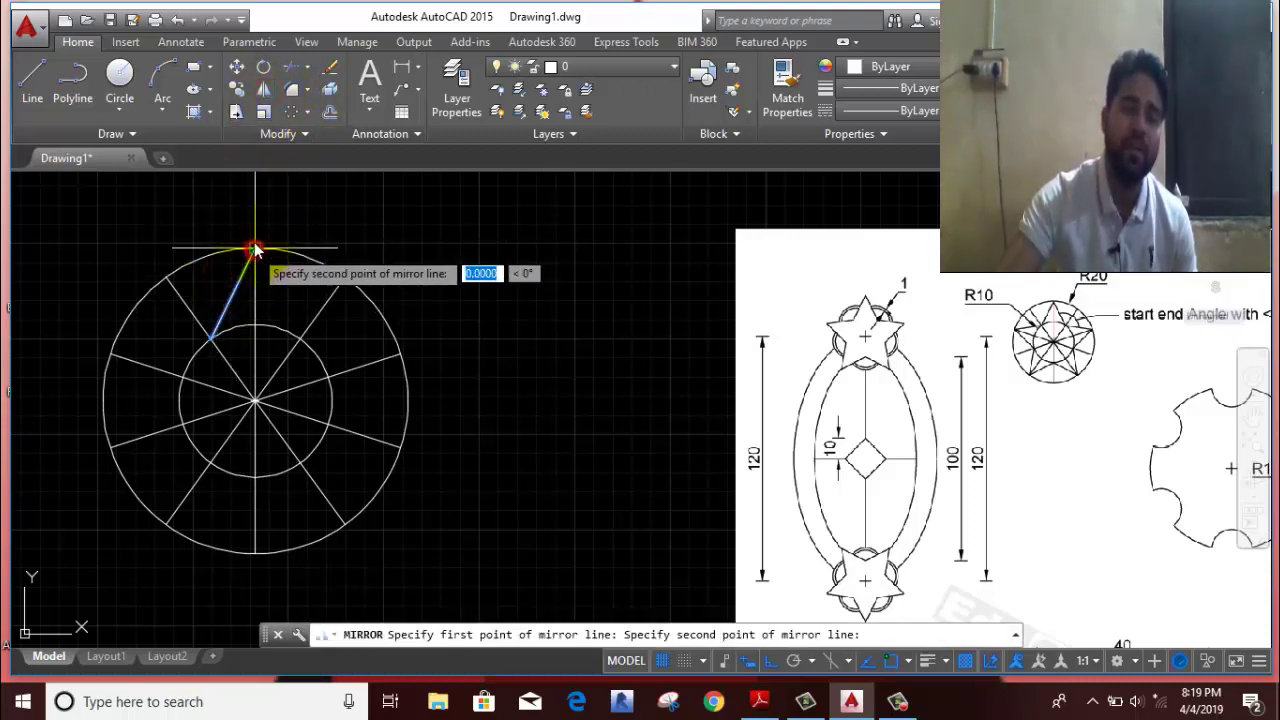
left_click(264, 196)
key("Return")
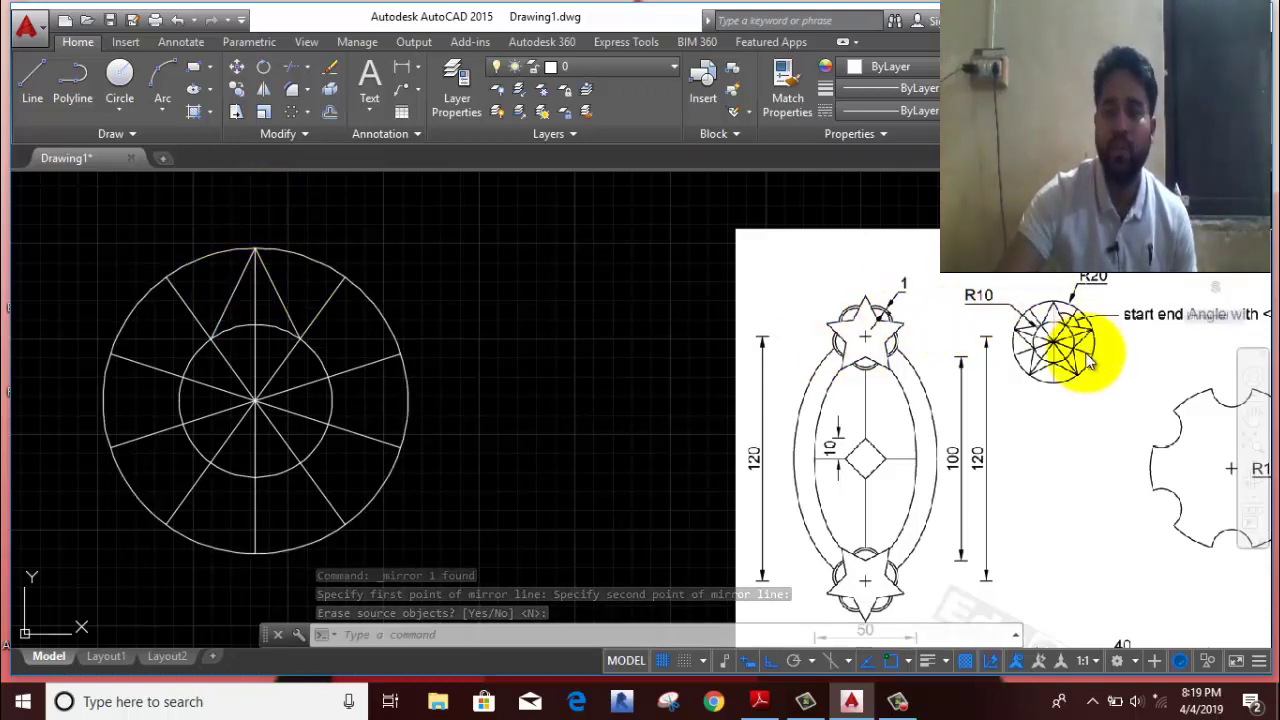
left_click(281, 307)
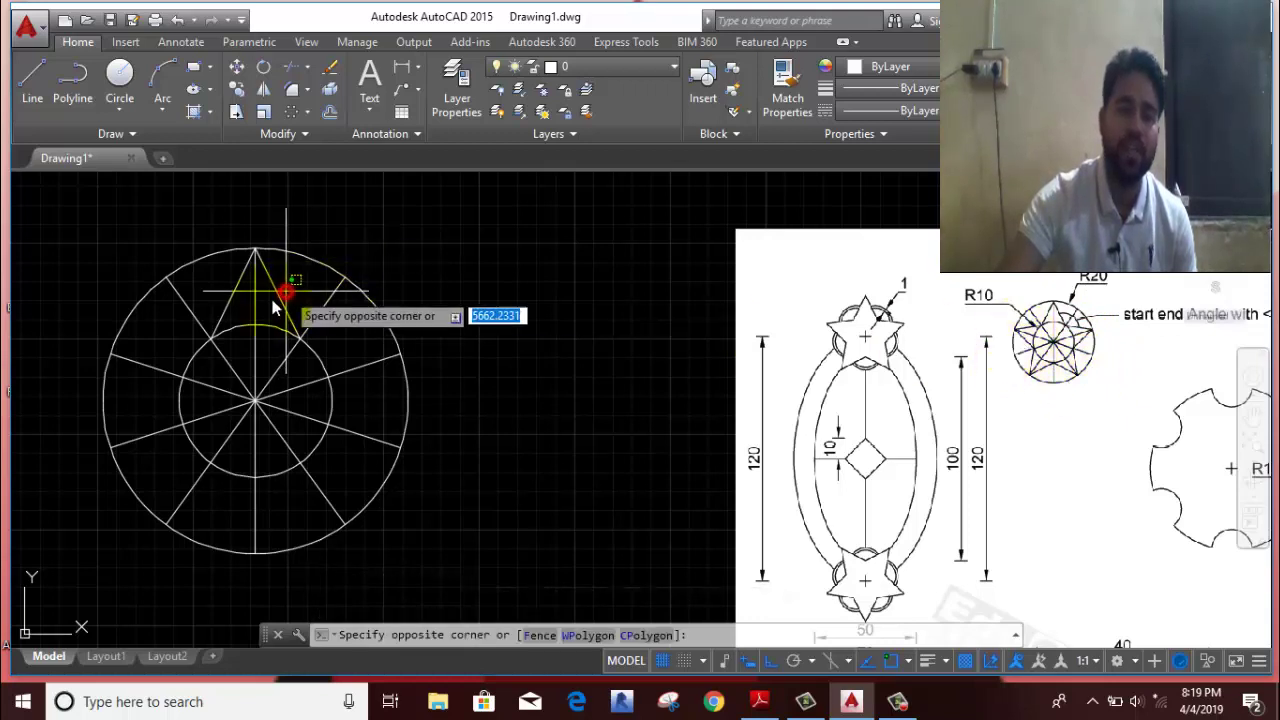
left_click(219, 304)
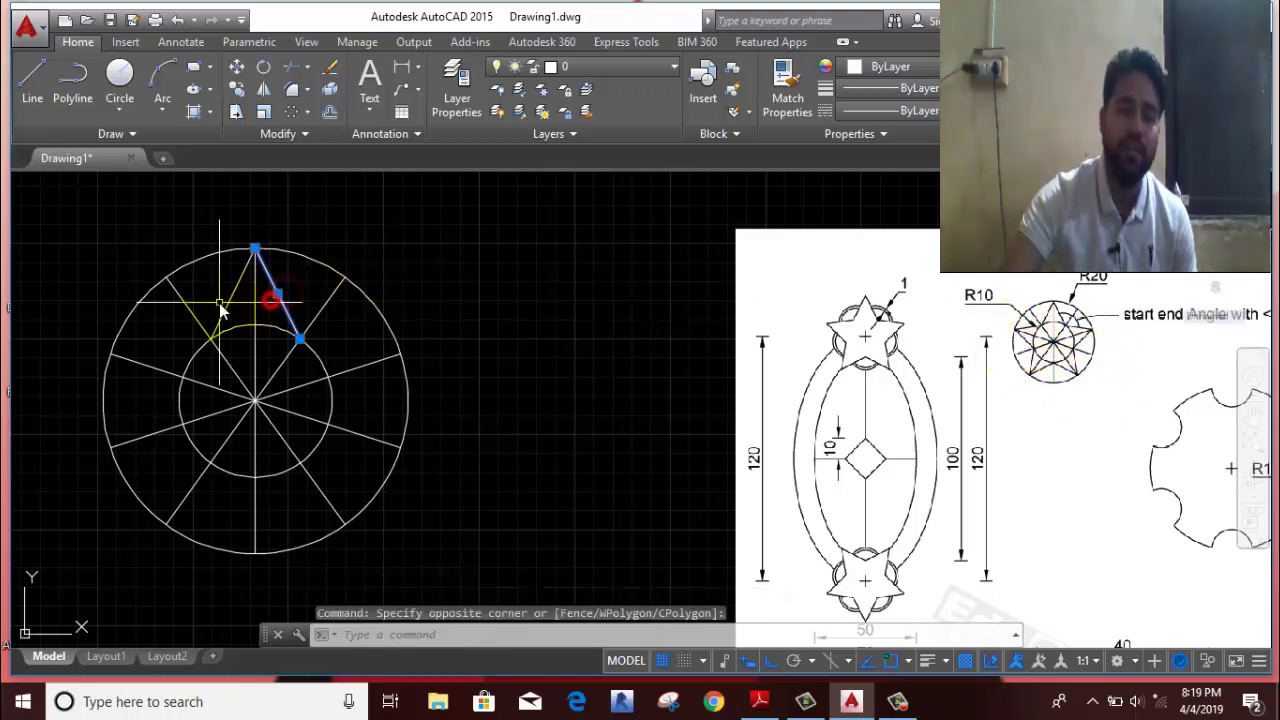
Step: Polar-array the star point 5 times about the circle centre, then explode the array
left_click(296, 116)
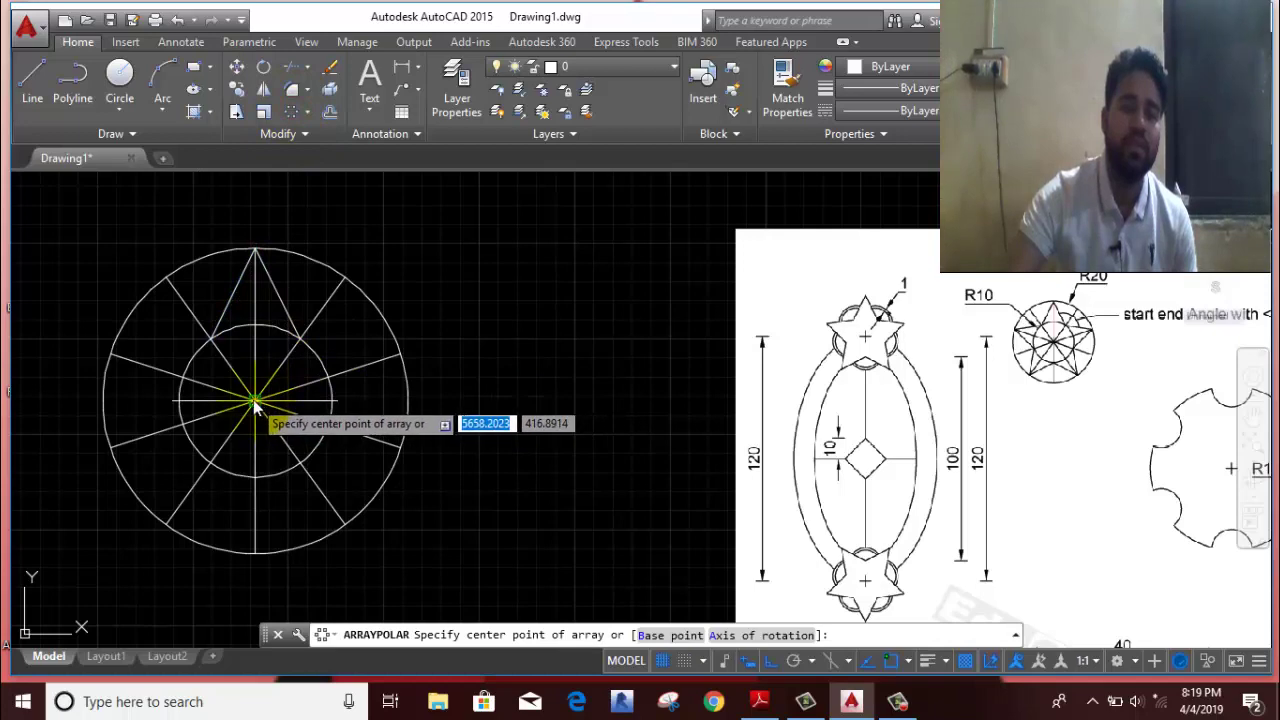
left_click(255, 400)
type("5")
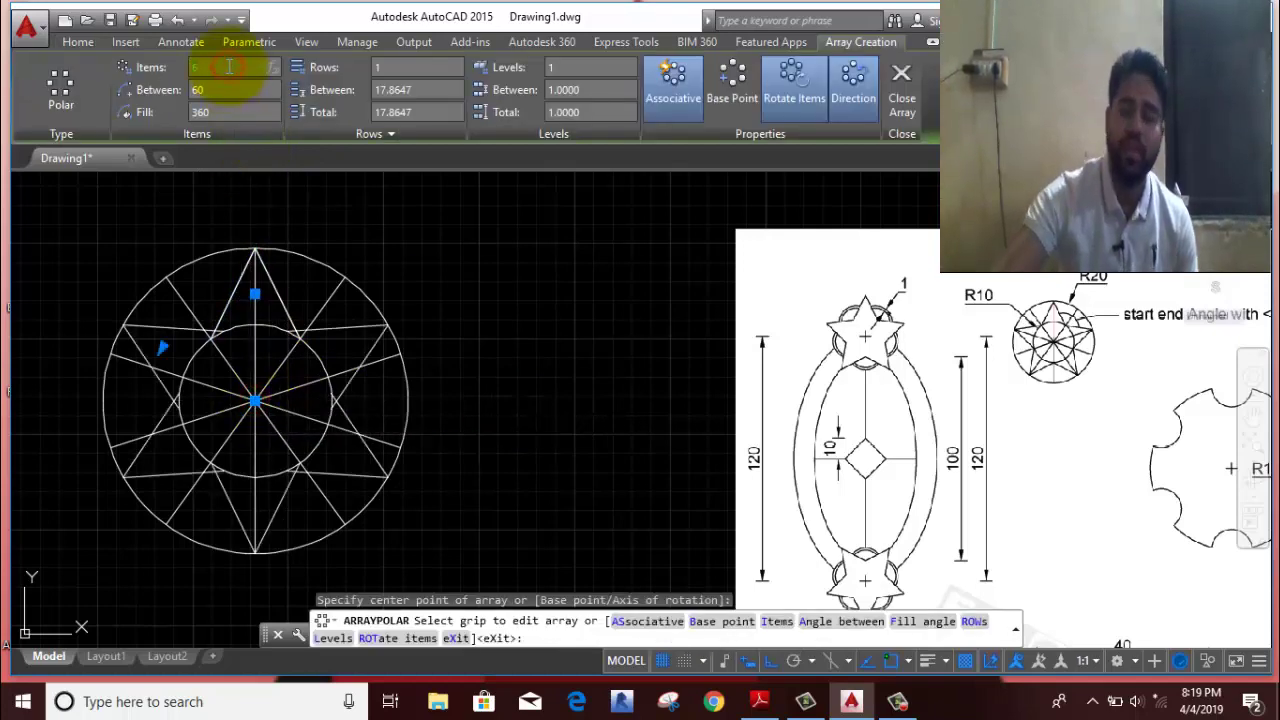
key("Return")
key("Return")
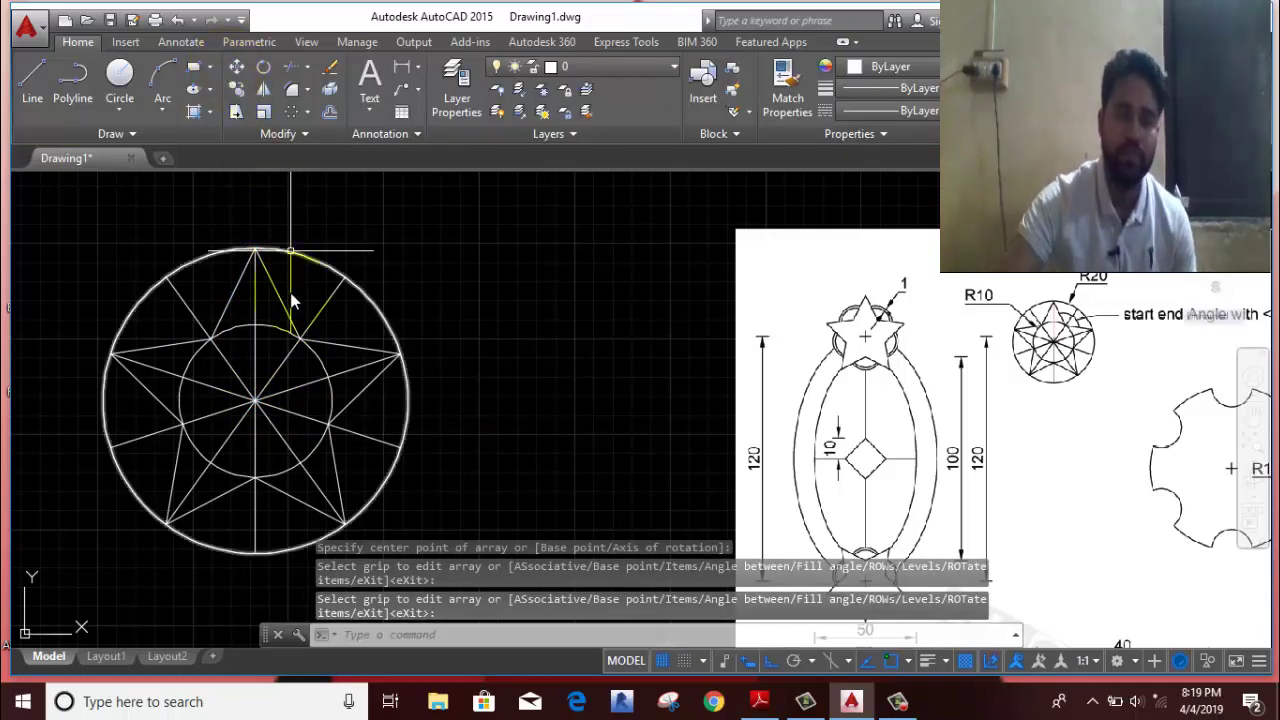
mouse_move(333, 322)
middle_mouse_down()
mouse_move(372, 305)
mouse_move(417, 316)
middle_mouse_up()
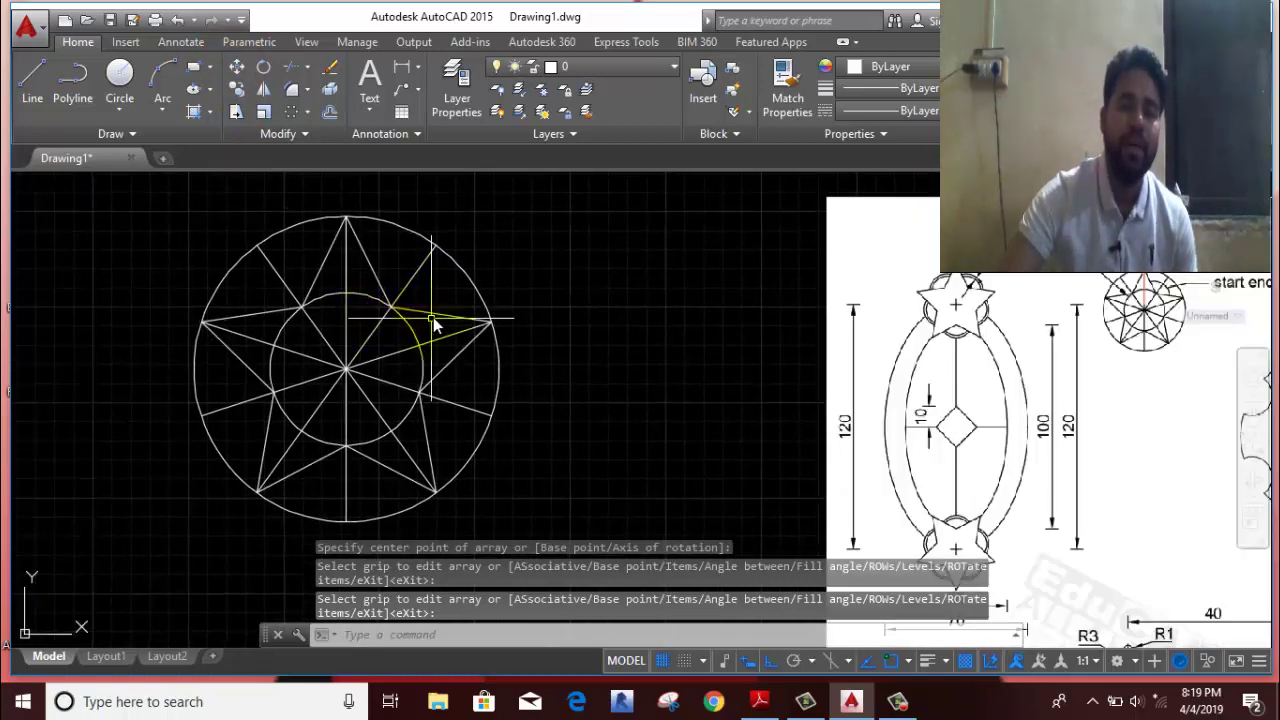
left_click(435, 316)
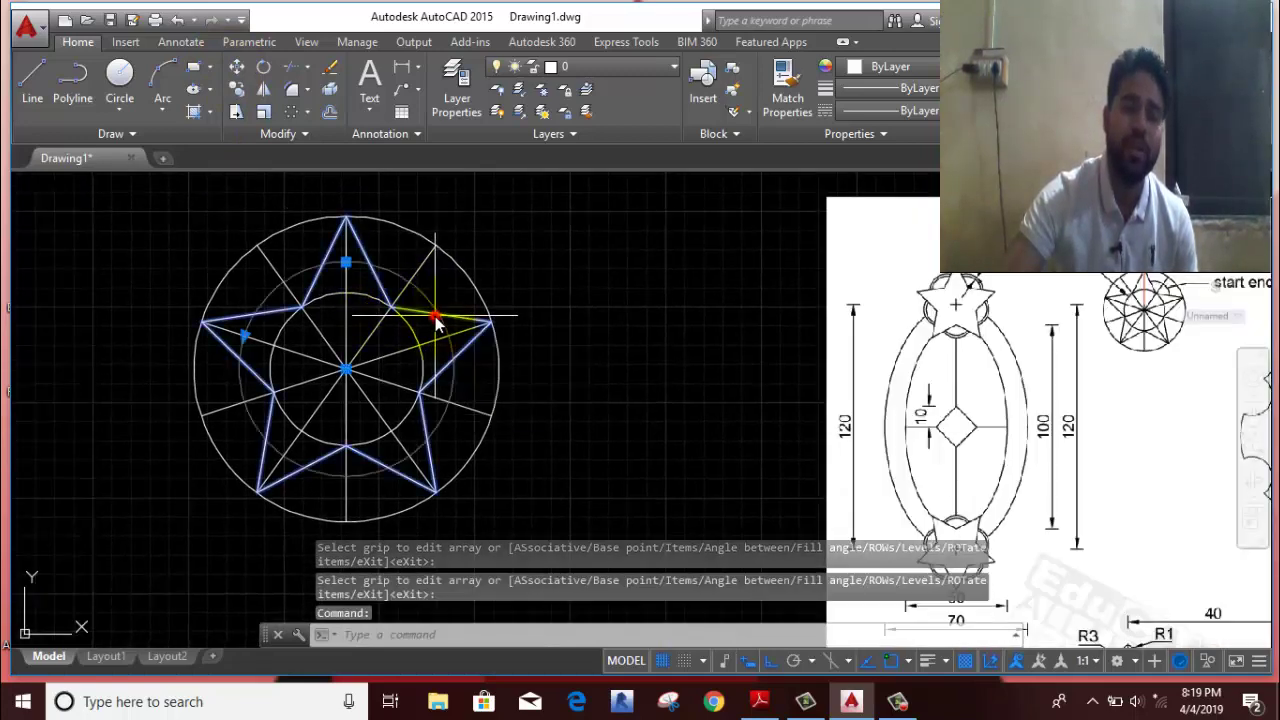
type("x")
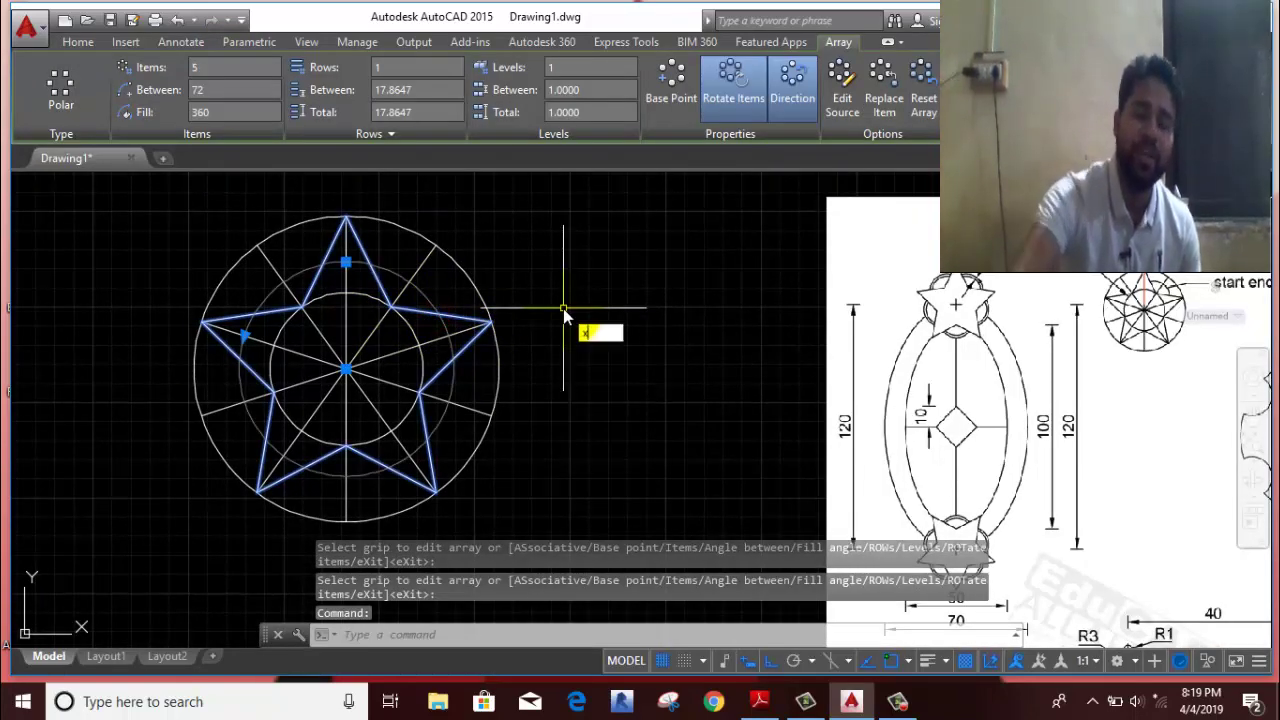
key("Return")
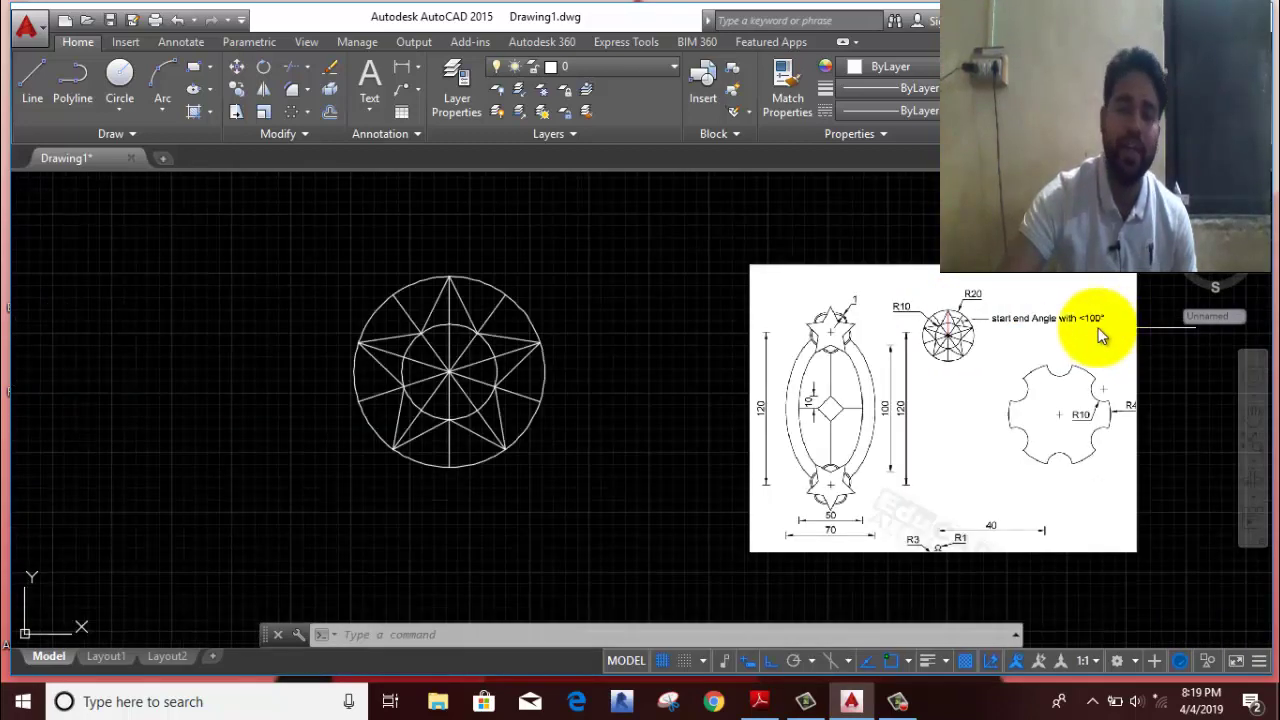
Step: Draw a Start-End-Angle arc with 100° included angle between the star's upper-right edge and top tip
left_click(155, 109)
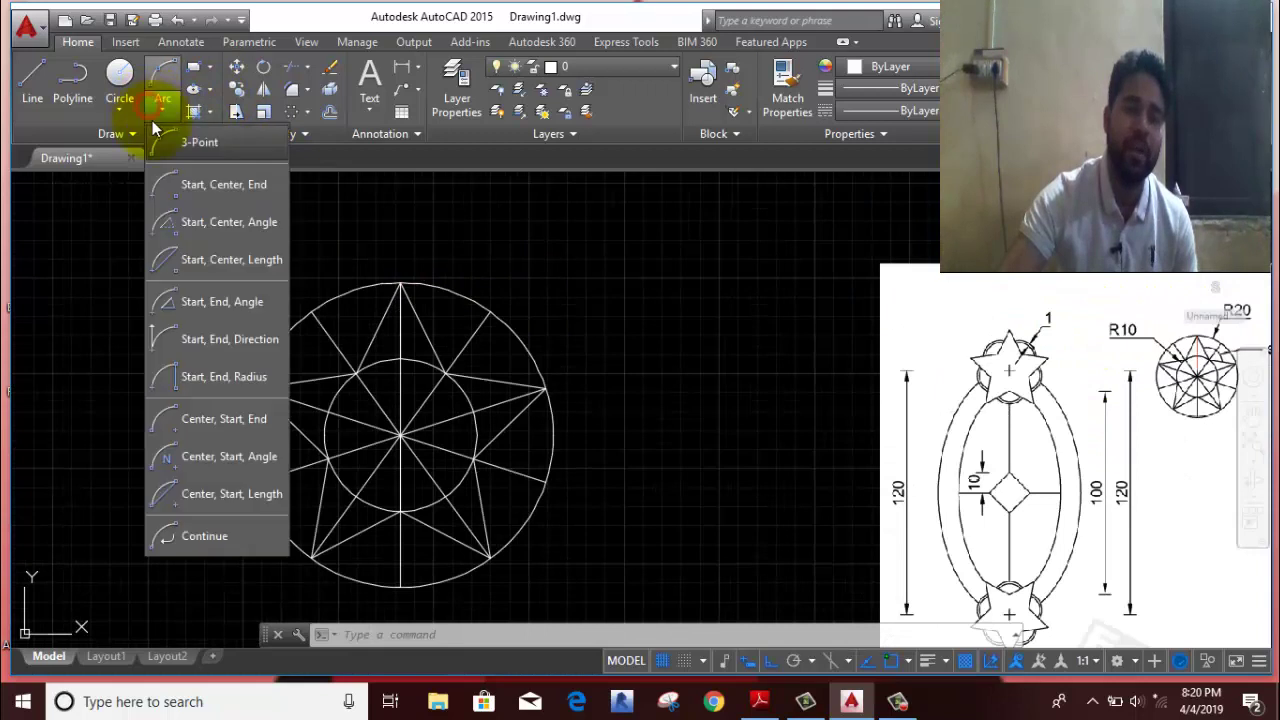
left_click(211, 303)
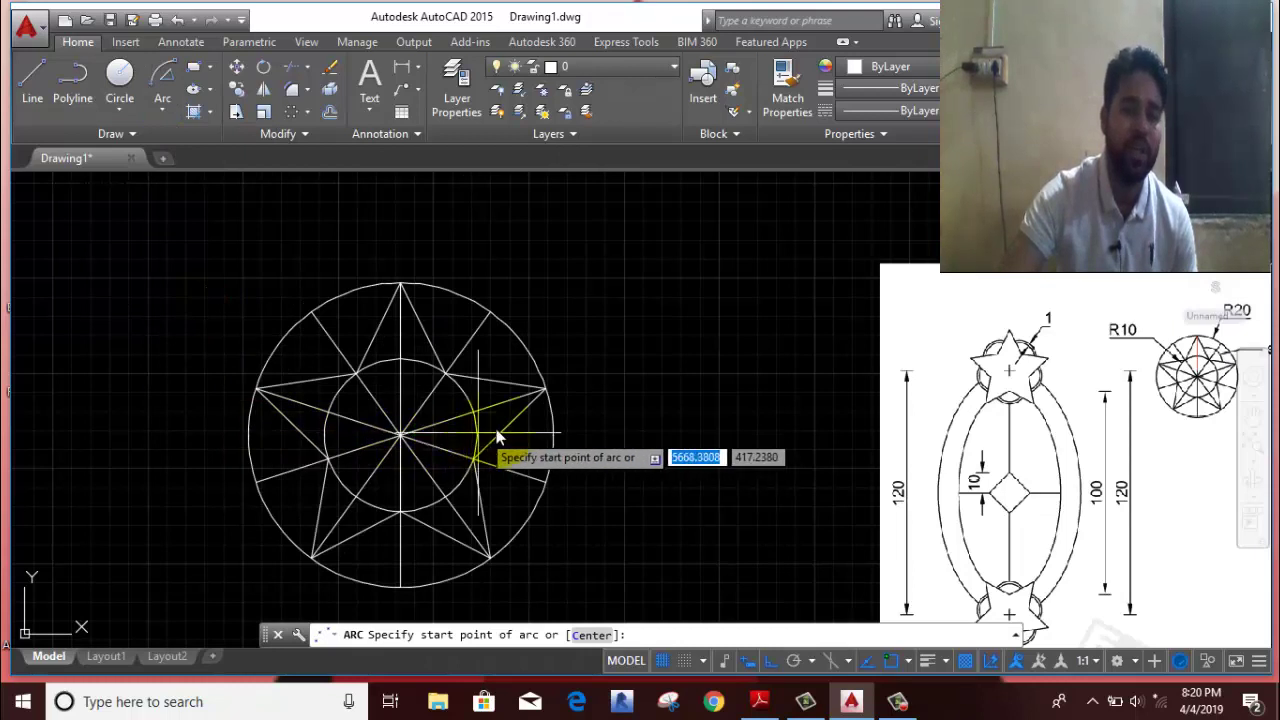
left_click(494, 382)
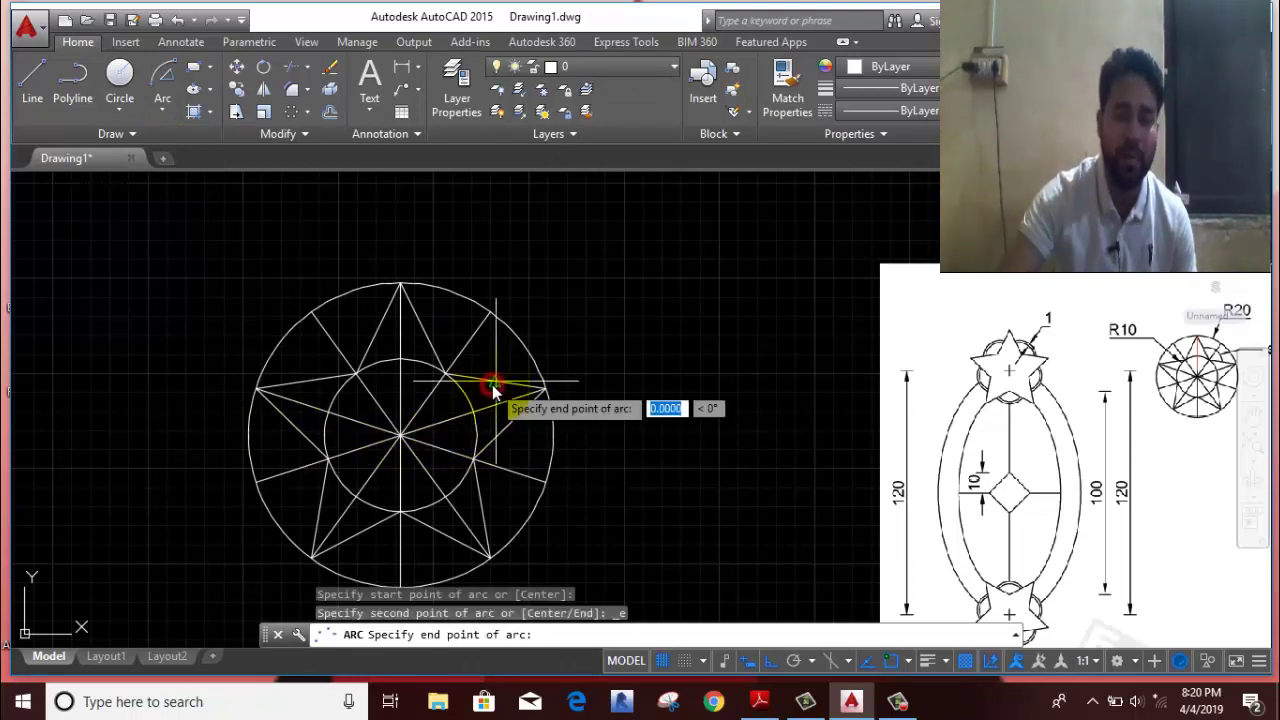
left_click(420, 325)
type("a")
key("Return")
type("100")
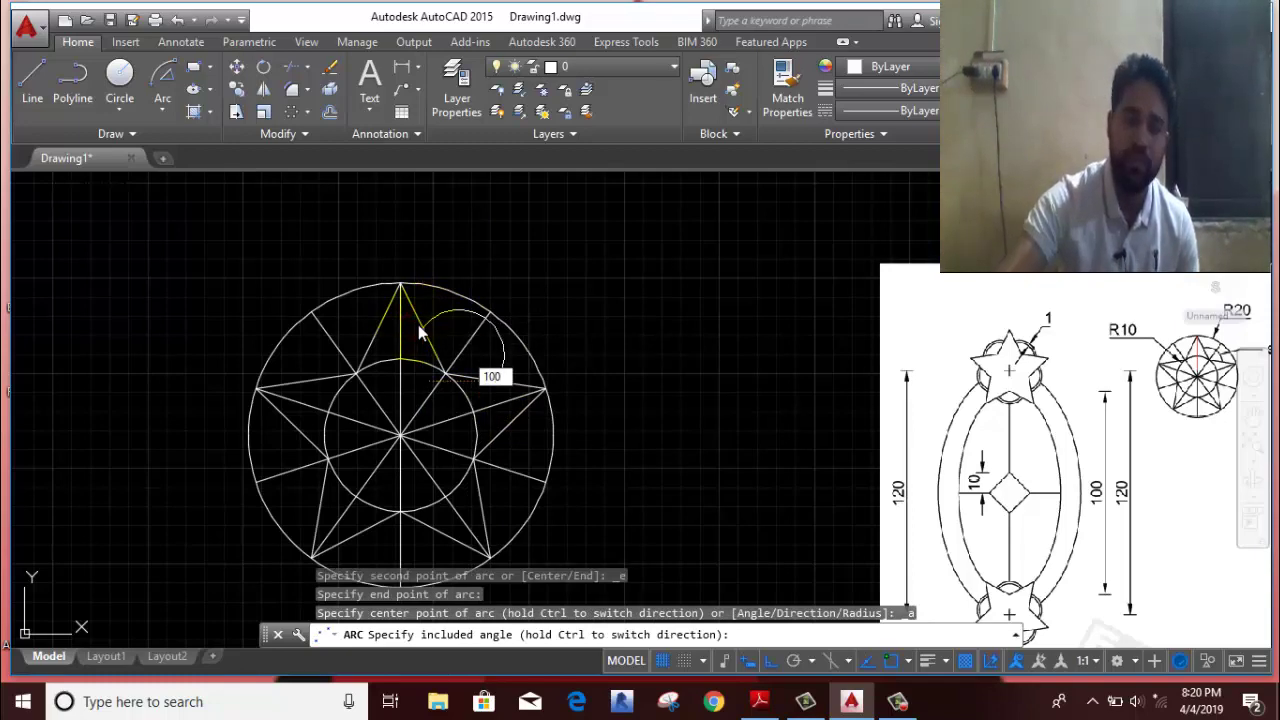
key("Return")
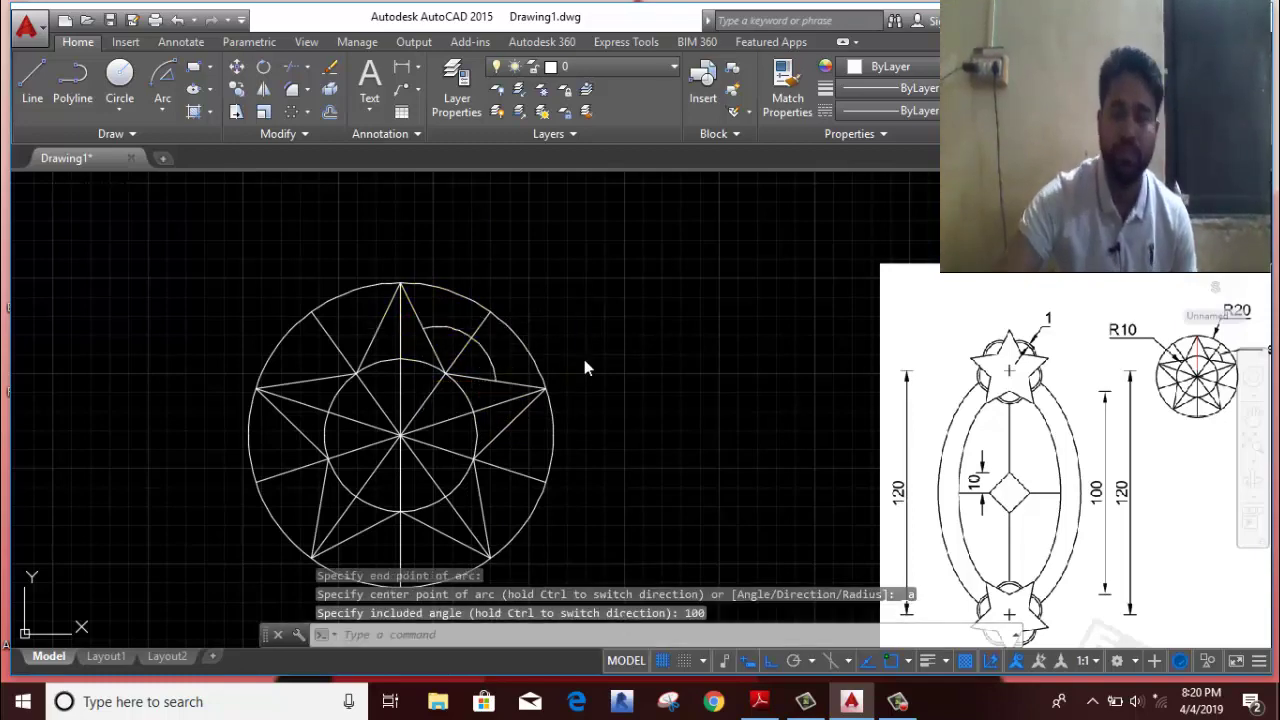
middle_click_drag(584, 359, 426, 300)
middle_click_drag(1030, 288, 750, 331)
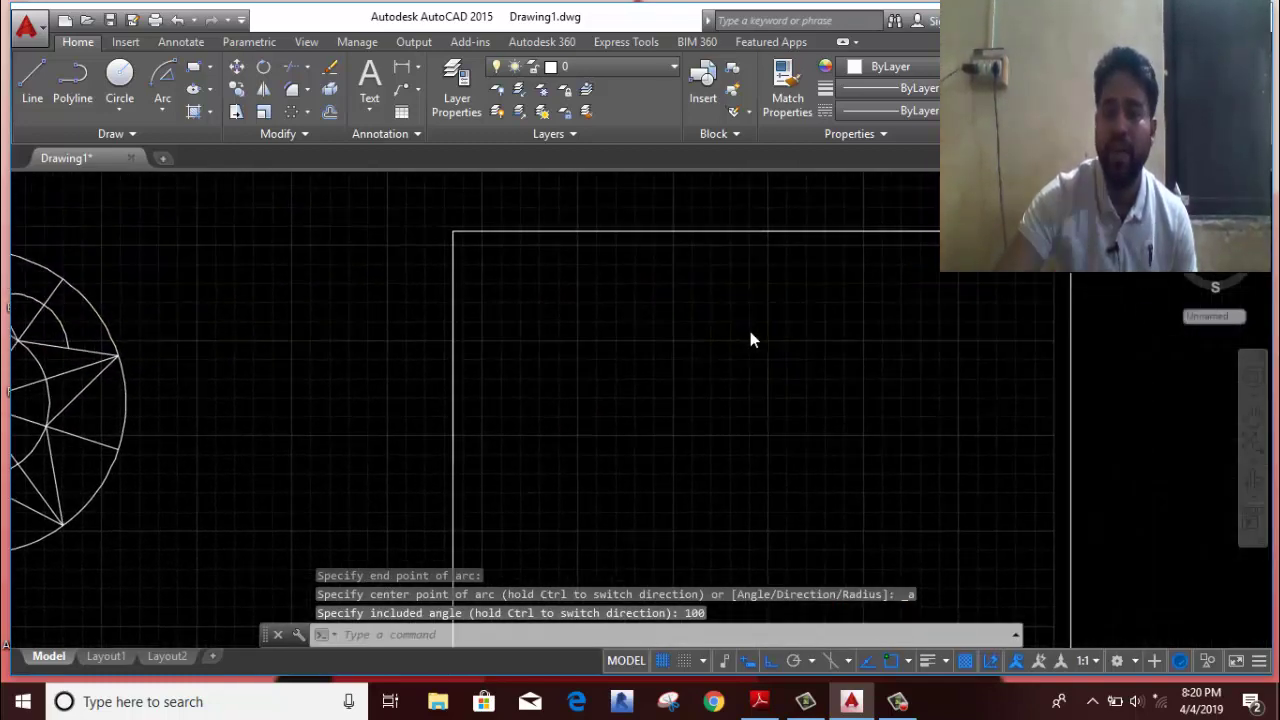
scroll(640, 310, "up", 2)
scroll(615, 330, "up", 1)
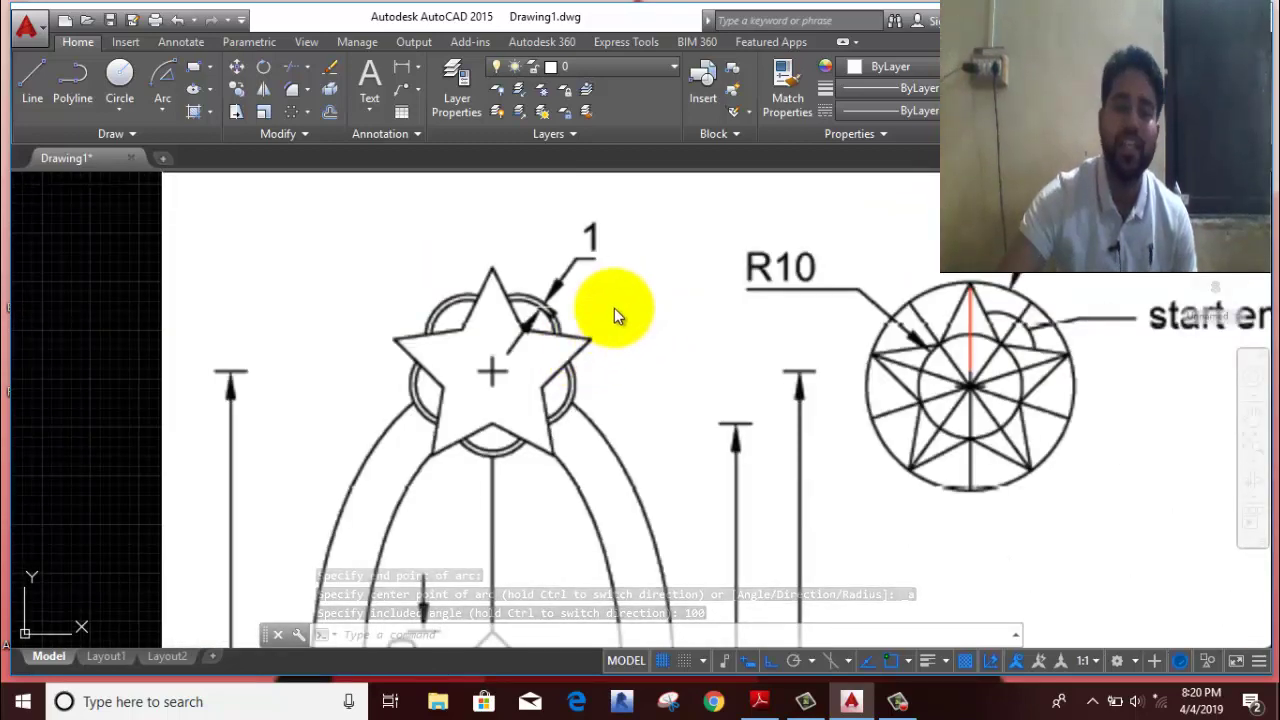
scroll(610, 325, "down", 2)
scroll(560, 345, "down", 1)
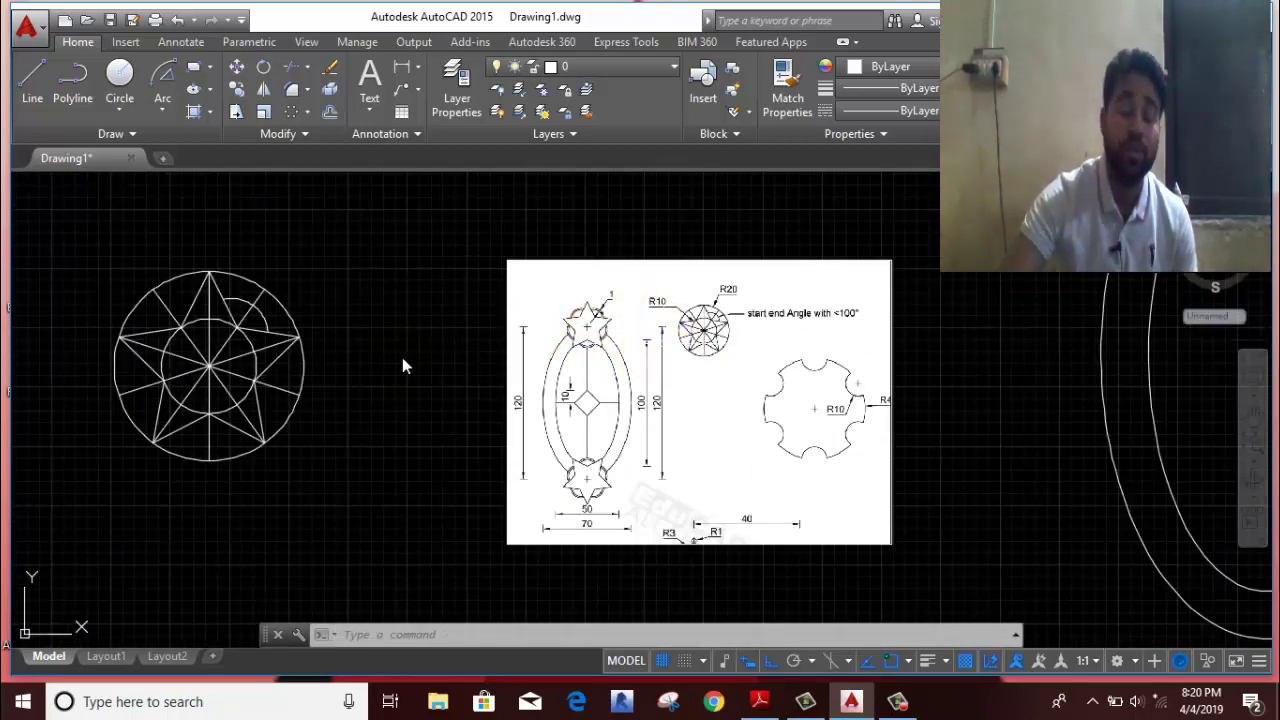
scroll(235, 318, "up", 3)
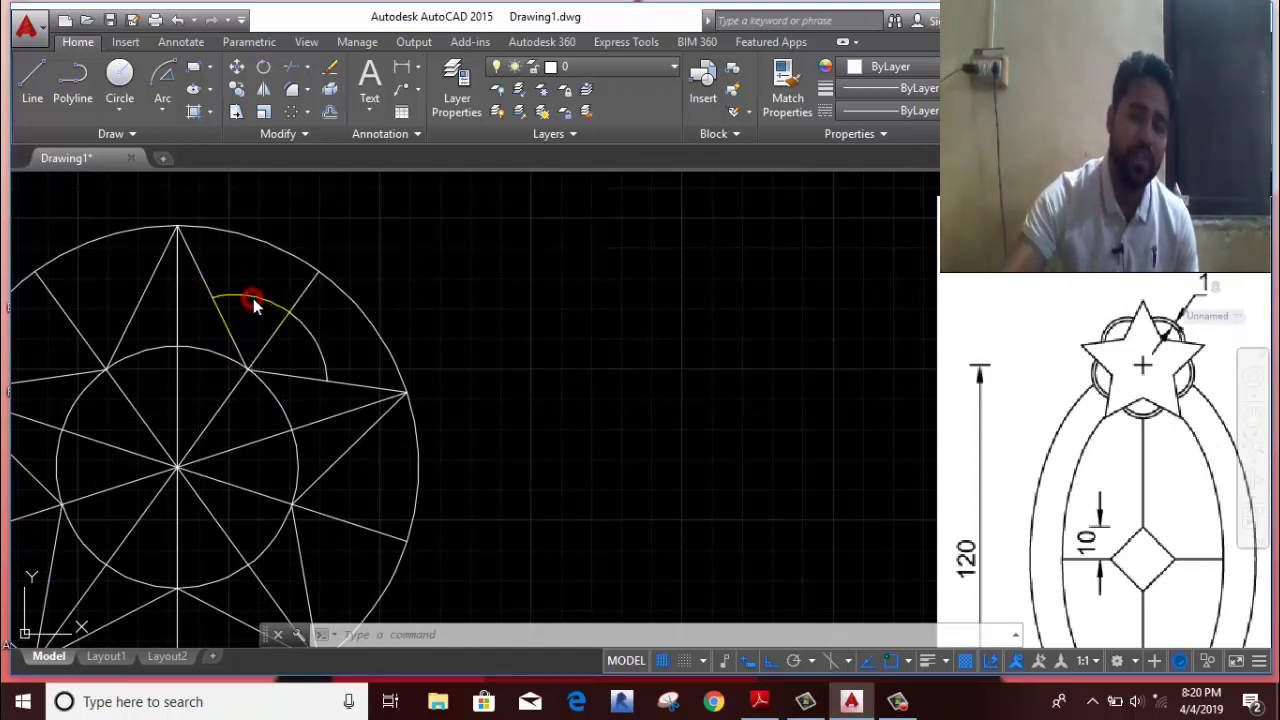
Step: Offset the 100° arc by 1 to create a parallel arc
left_click(336, 117)
left_click(320, 320)
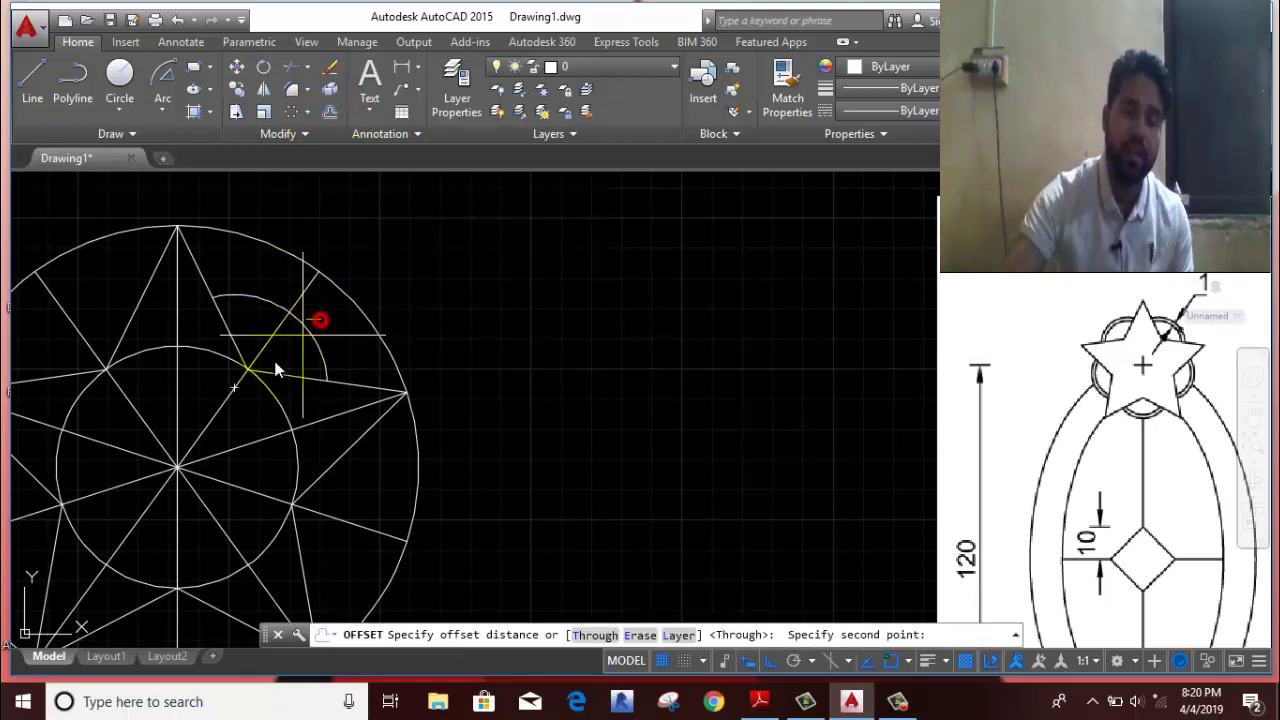
type("1")
key("Return")
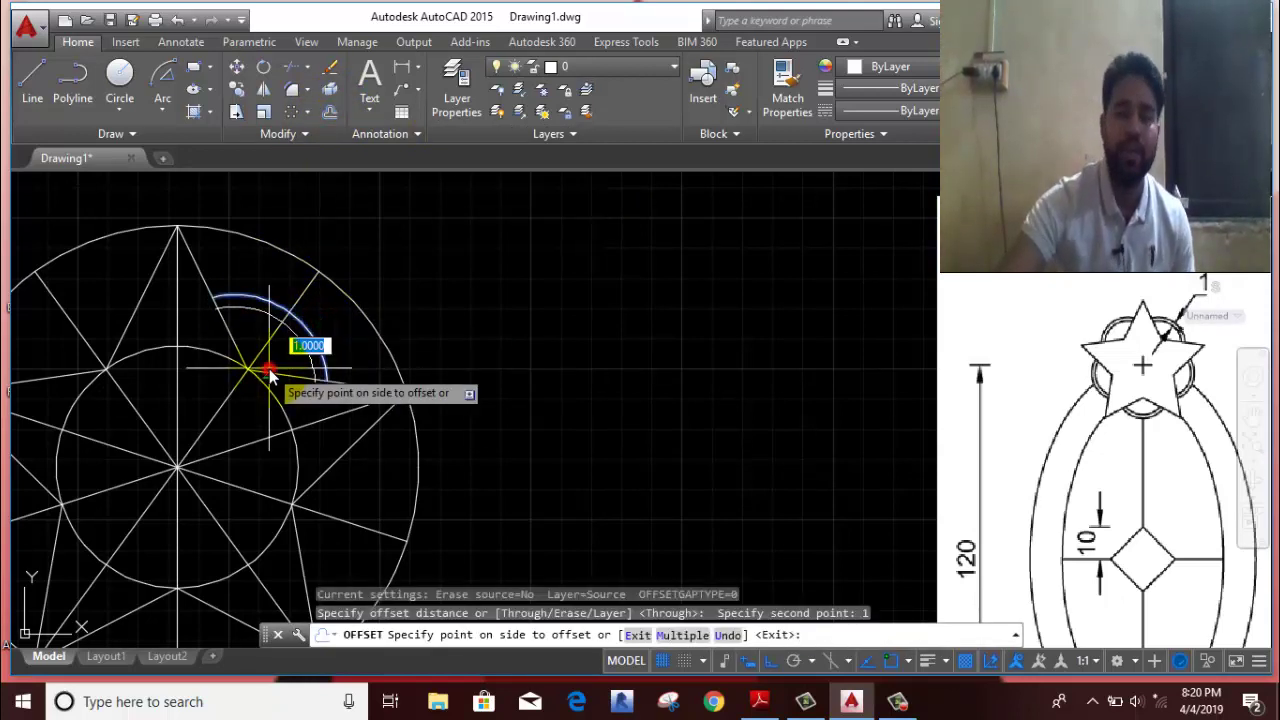
left_click(271, 371)
right_click(422, 270)
left_click(462, 303)
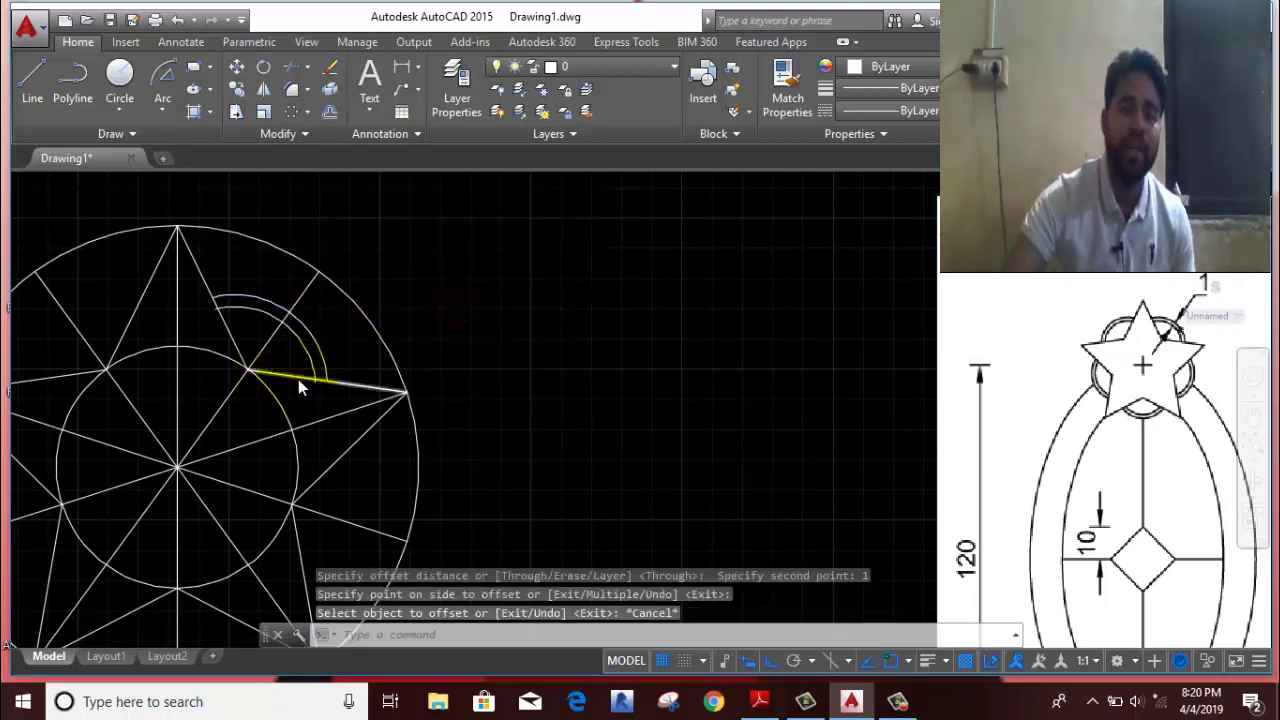
scroll(300, 379, "up", 3)
Step: Trim the arc ends back to the star's edges
left_click(288, 66)
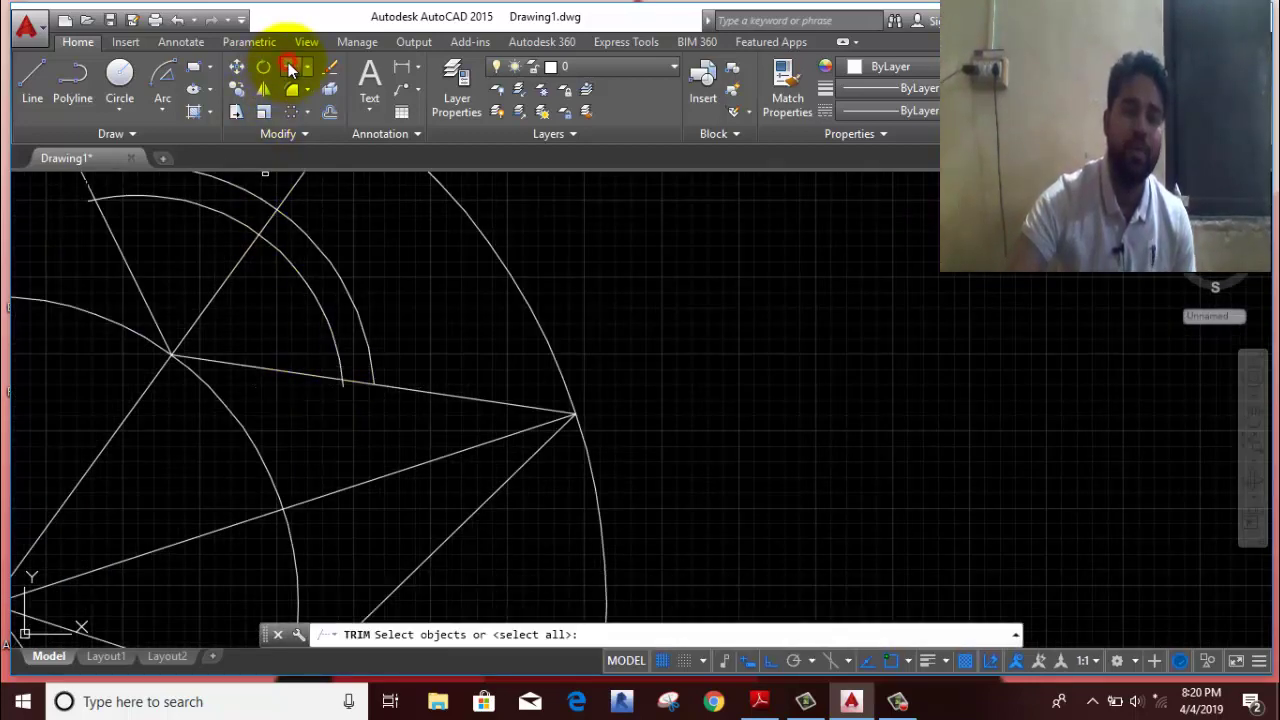
key("Return")
scroll(348, 386, "up", 4)
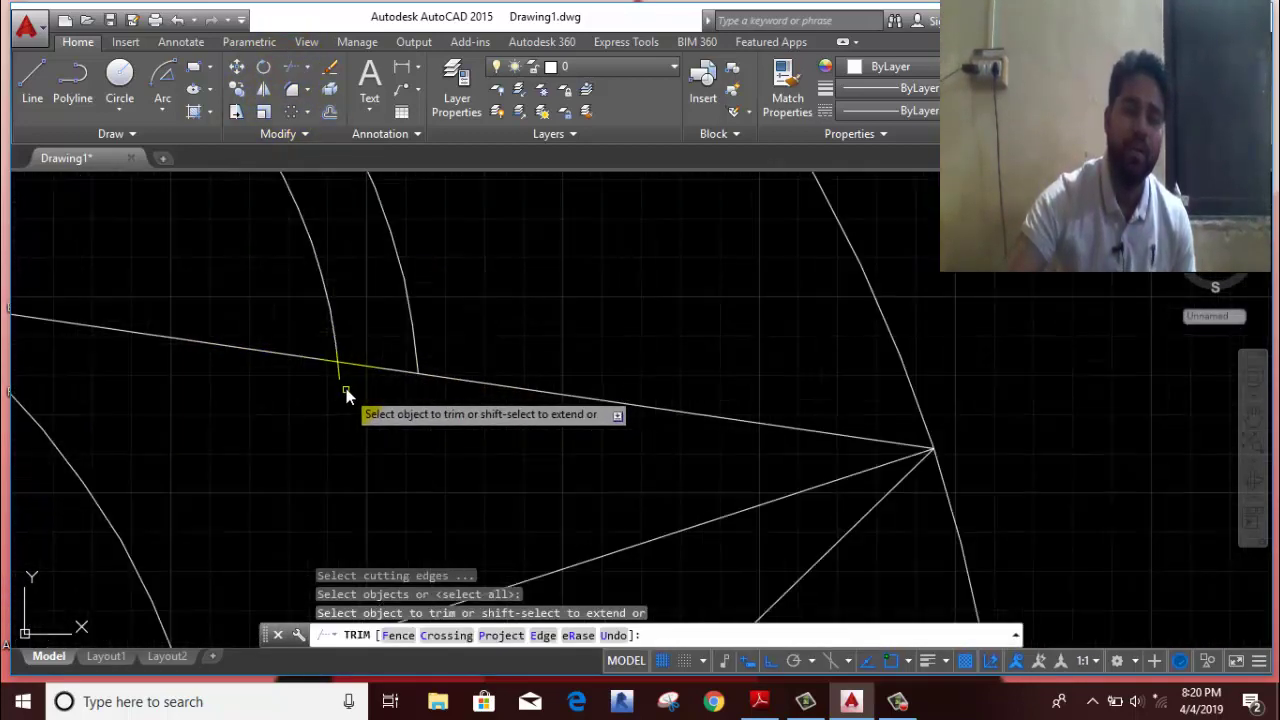
left_click(339, 377)
scroll(360, 417, "down", 3)
scroll(740, 538, "down", 3)
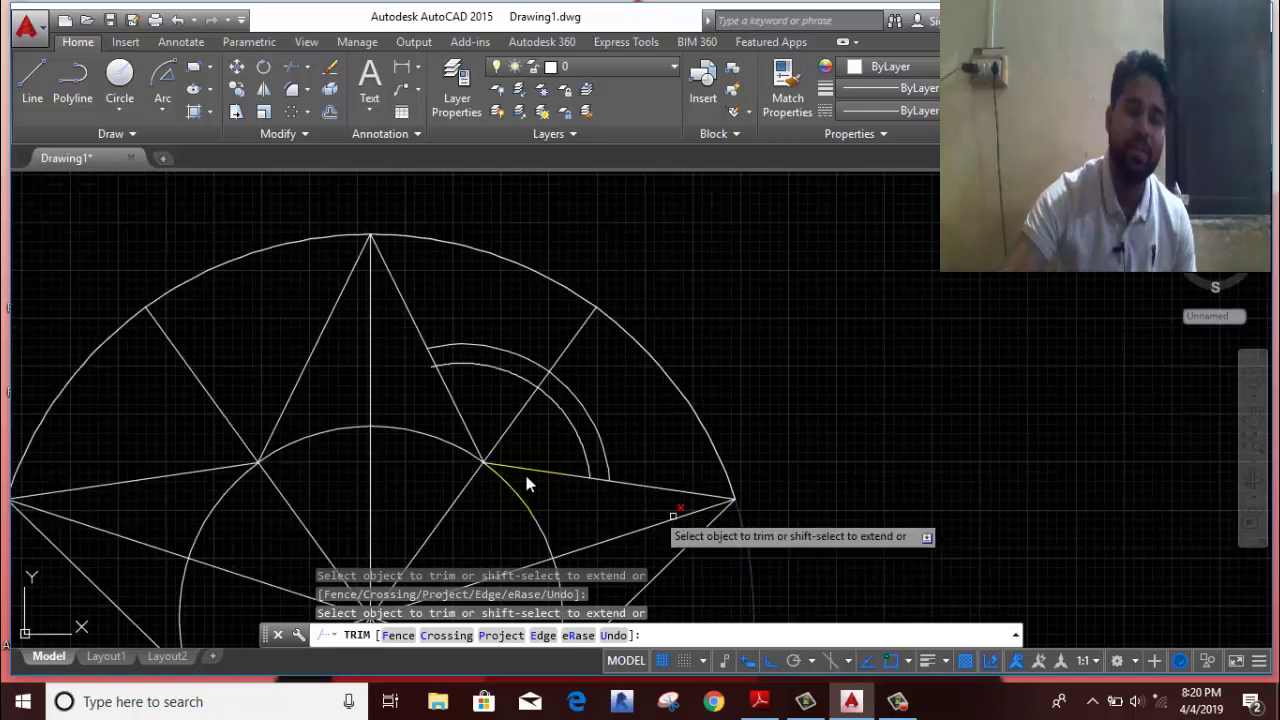
scroll(415, 362, "up", 3)
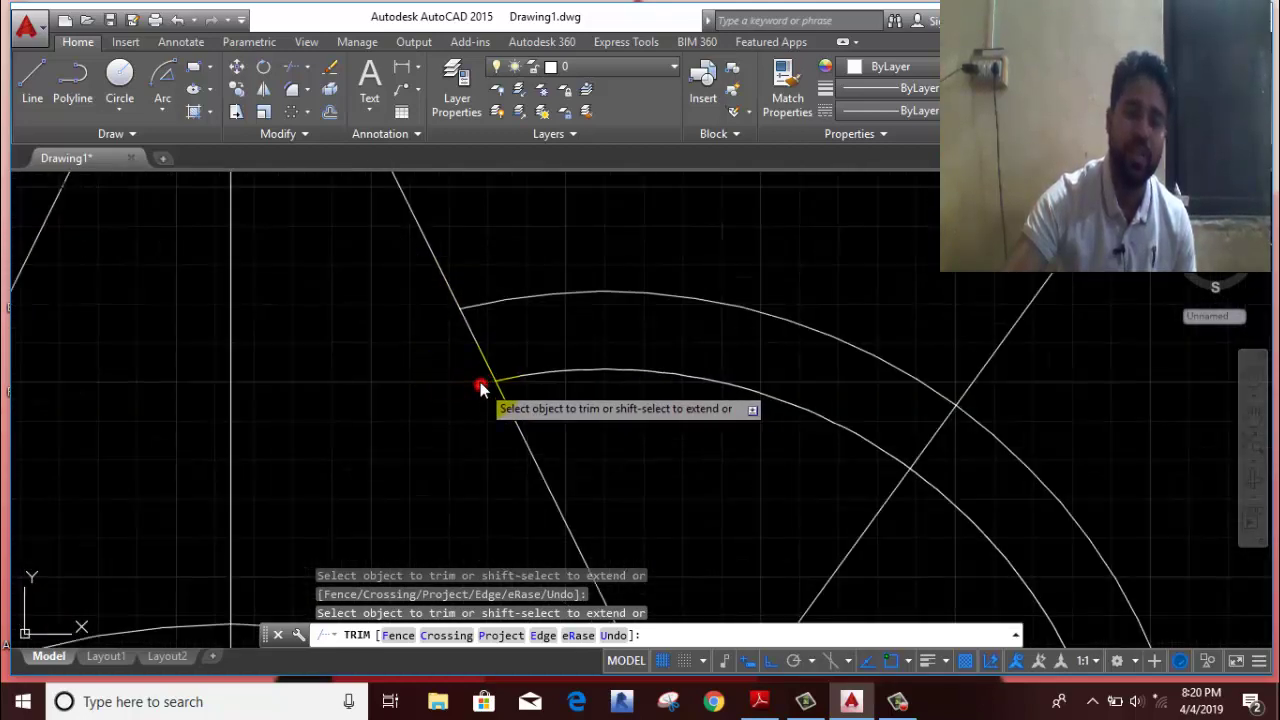
right_click(434, 332)
left_click(434, 332)
Step: Select the trimmed pair of arcs for a polar array
scroll(434, 331, "down", 3)
left_click(522, 366)
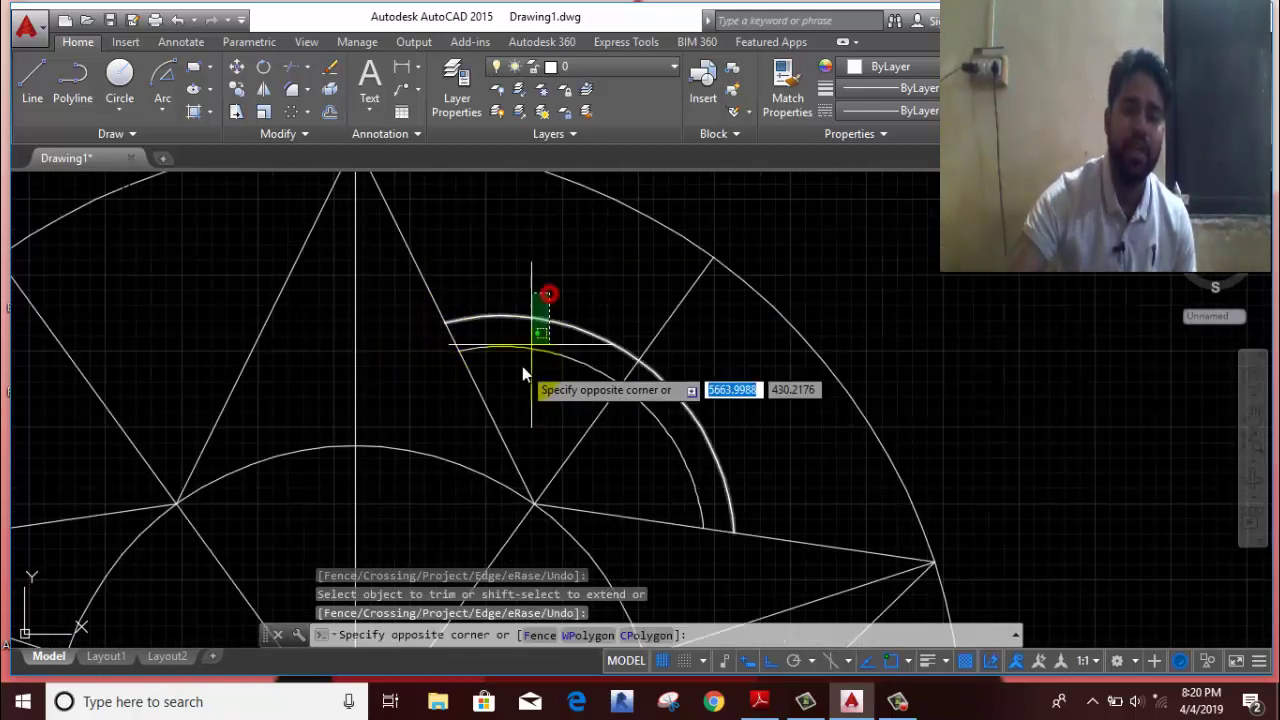
scroll(549, 346, "down", 3)
left_click(528, 352)
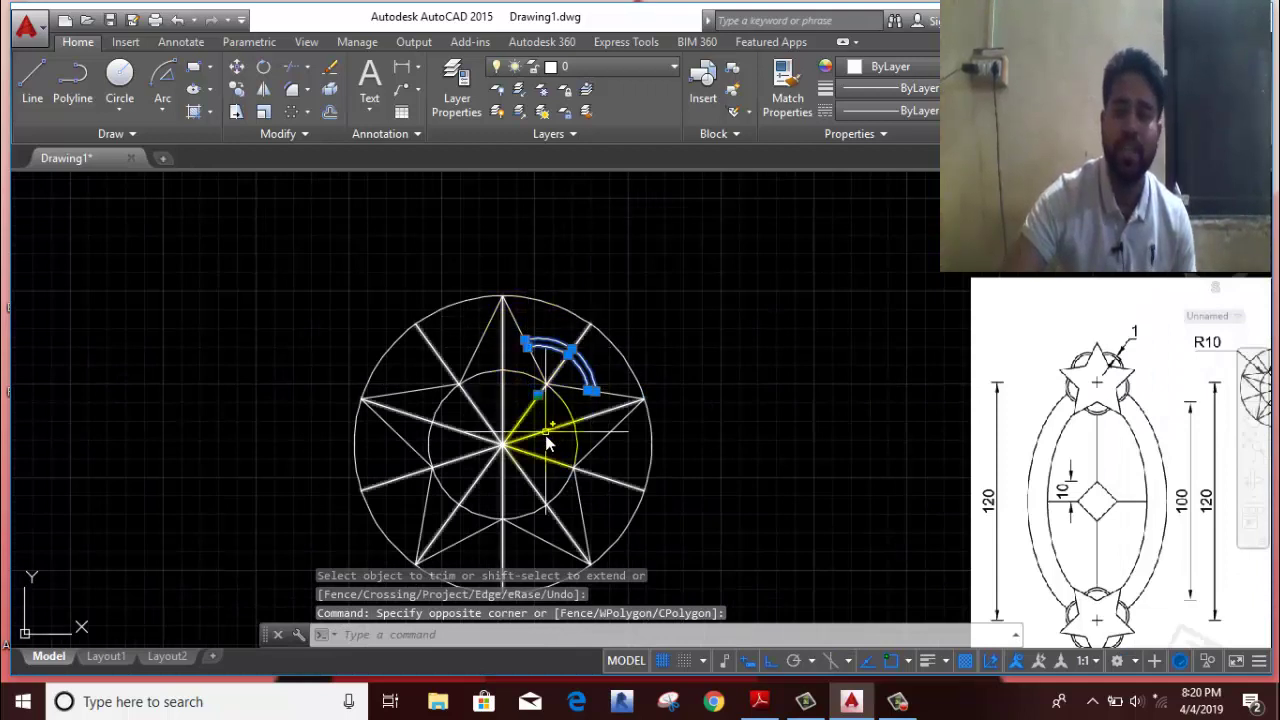
left_click(295, 116)
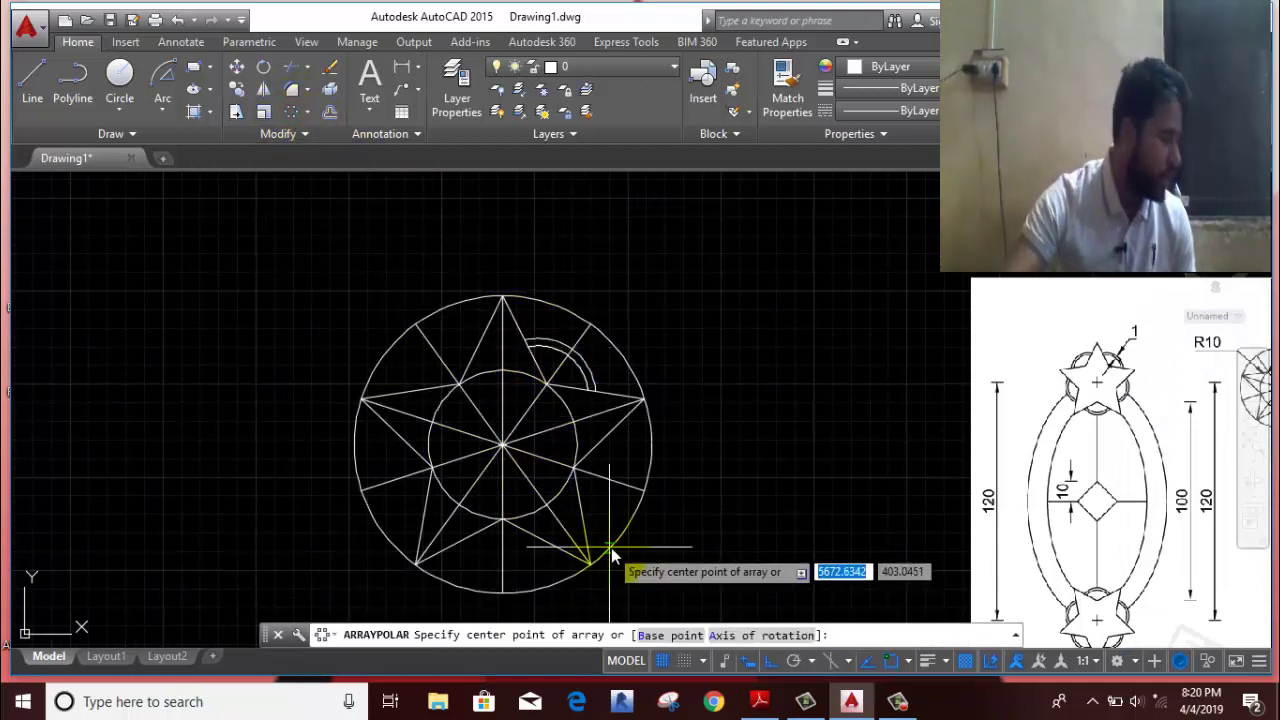
Step: Array the arc pair around the star's centre, one in each of the five notches
left_click(500, 443)
type("5")
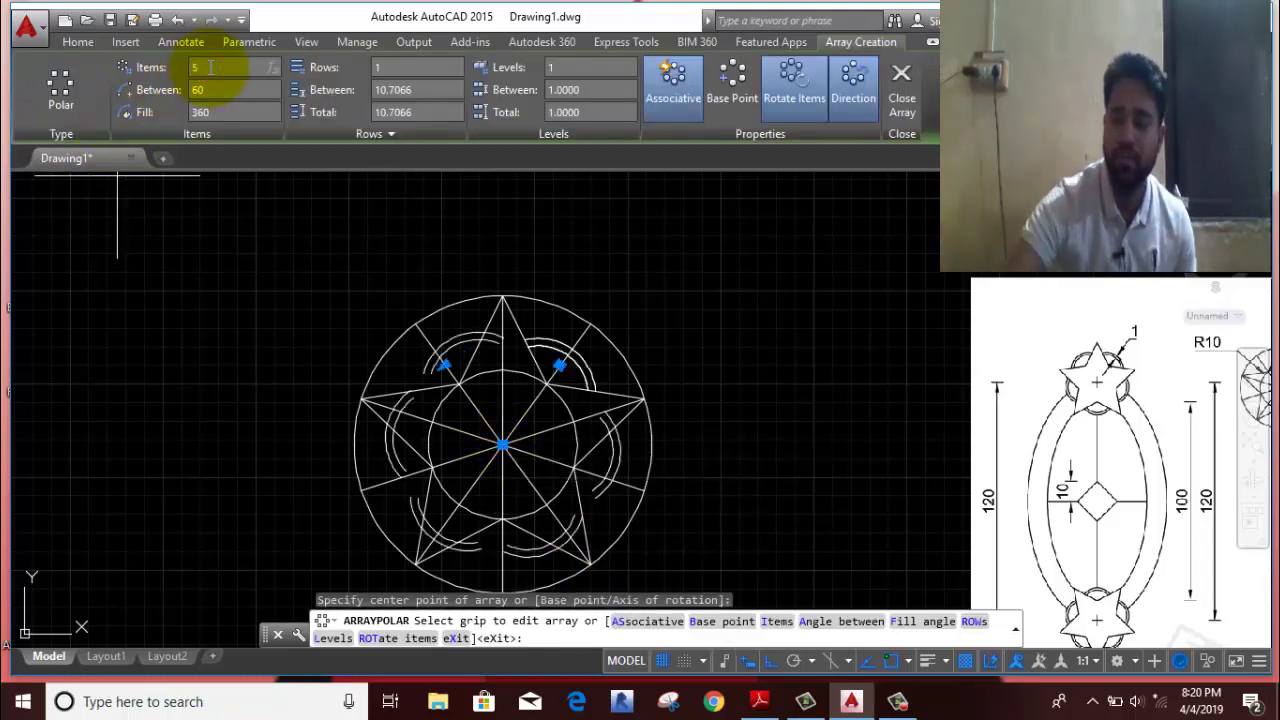
key("Return")
key("Return")
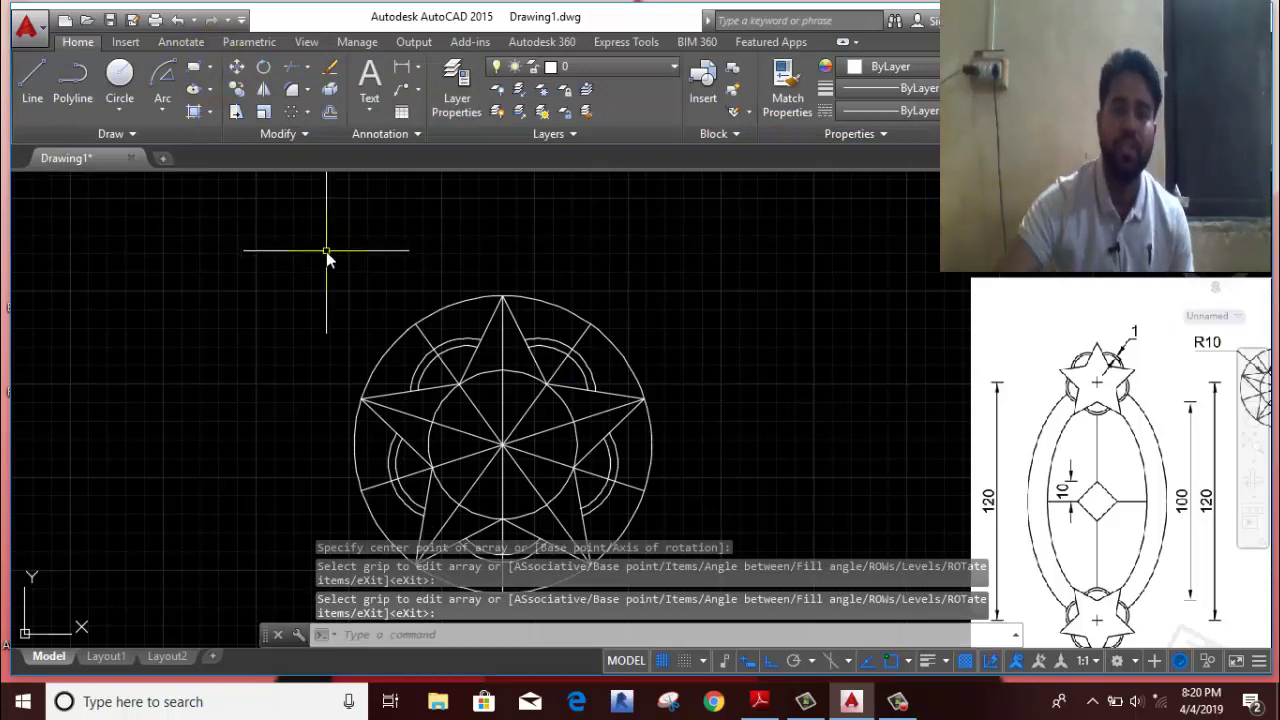
scroll(357, 280, "down", 5)
scroll(370, 287, "up", 7)
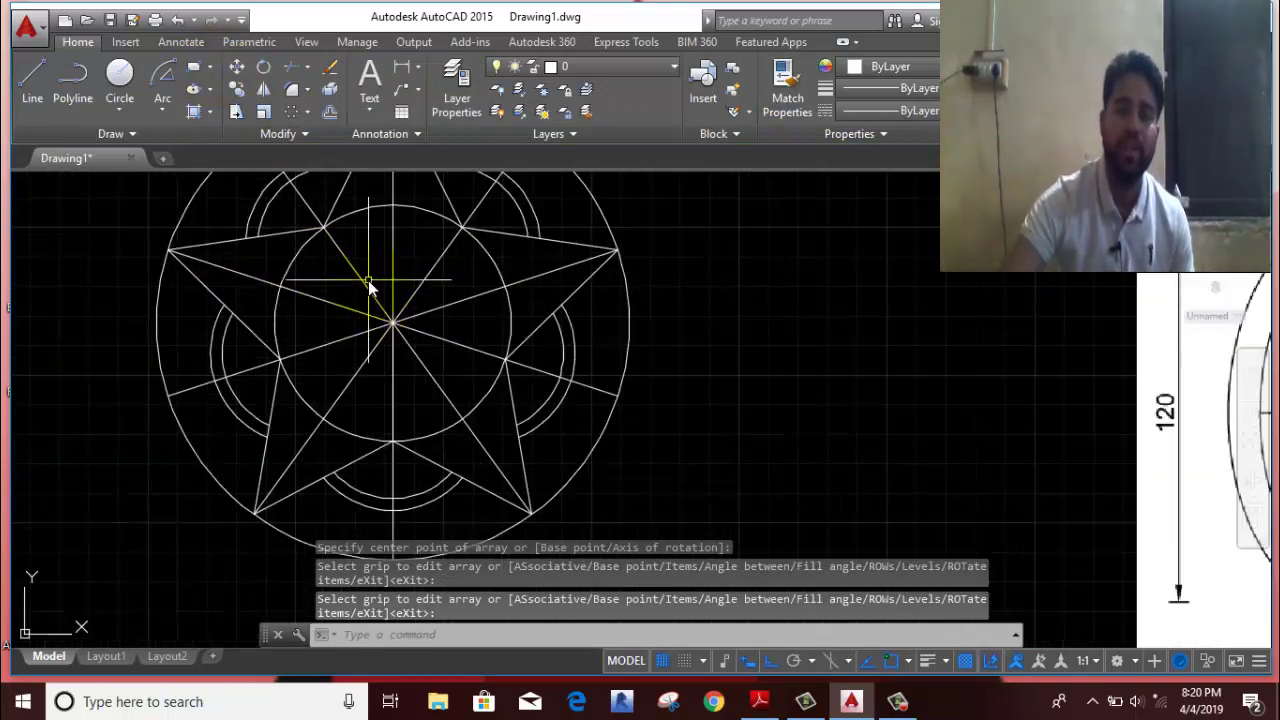
Step: Erase the array of radial construction lines
left_click(449, 293)
left_click(375, 330)
scroll(362, 360, "down", 2)
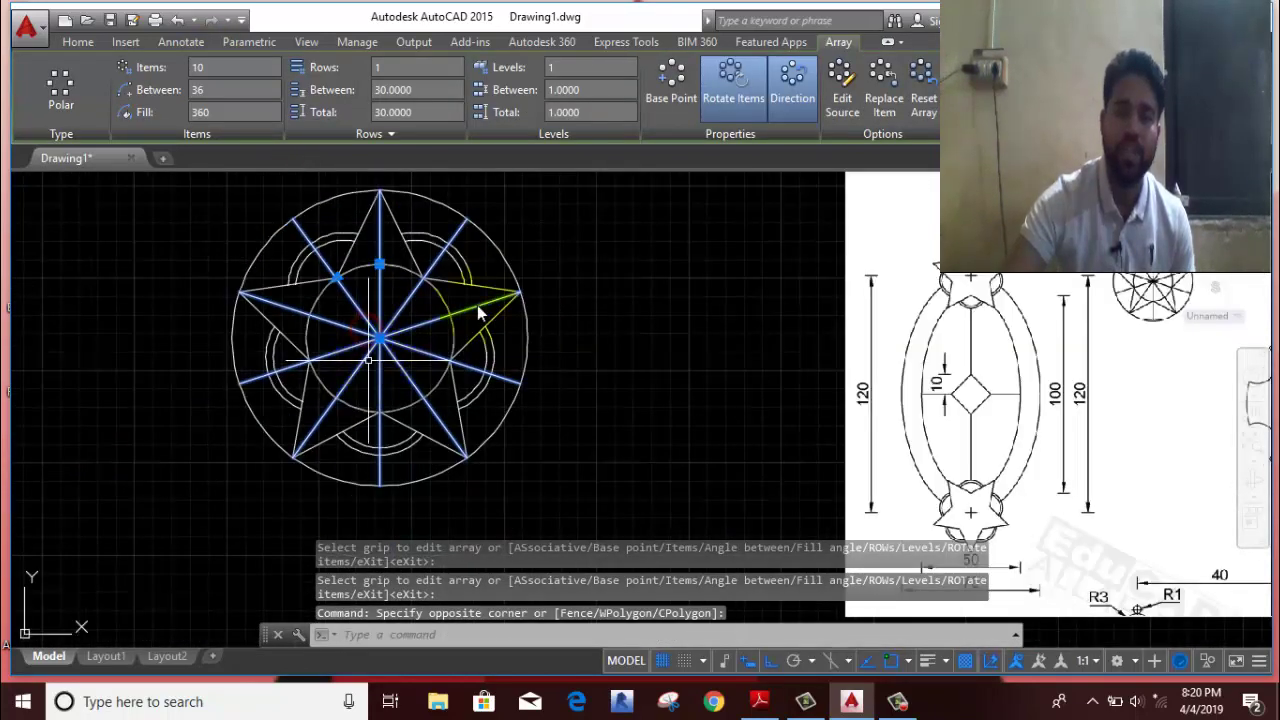
right_click(620, 250)
left_click(662, 338)
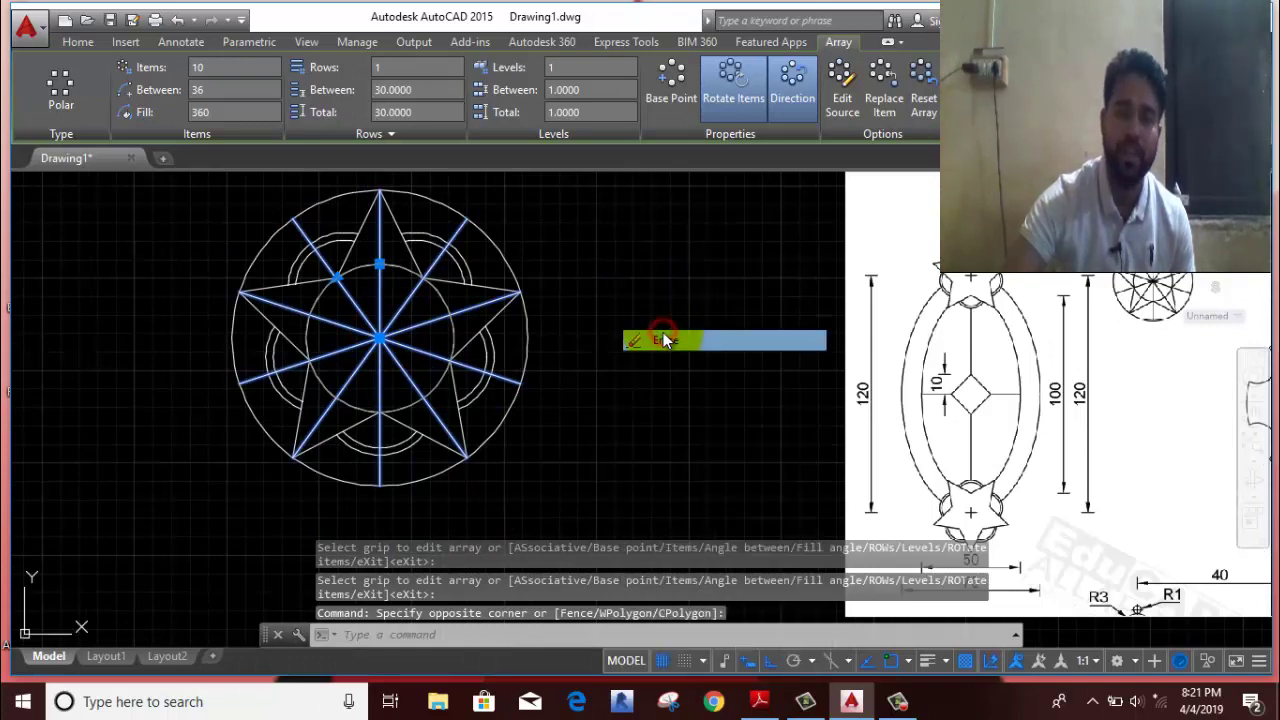
scroll(662, 338, "down", 2)
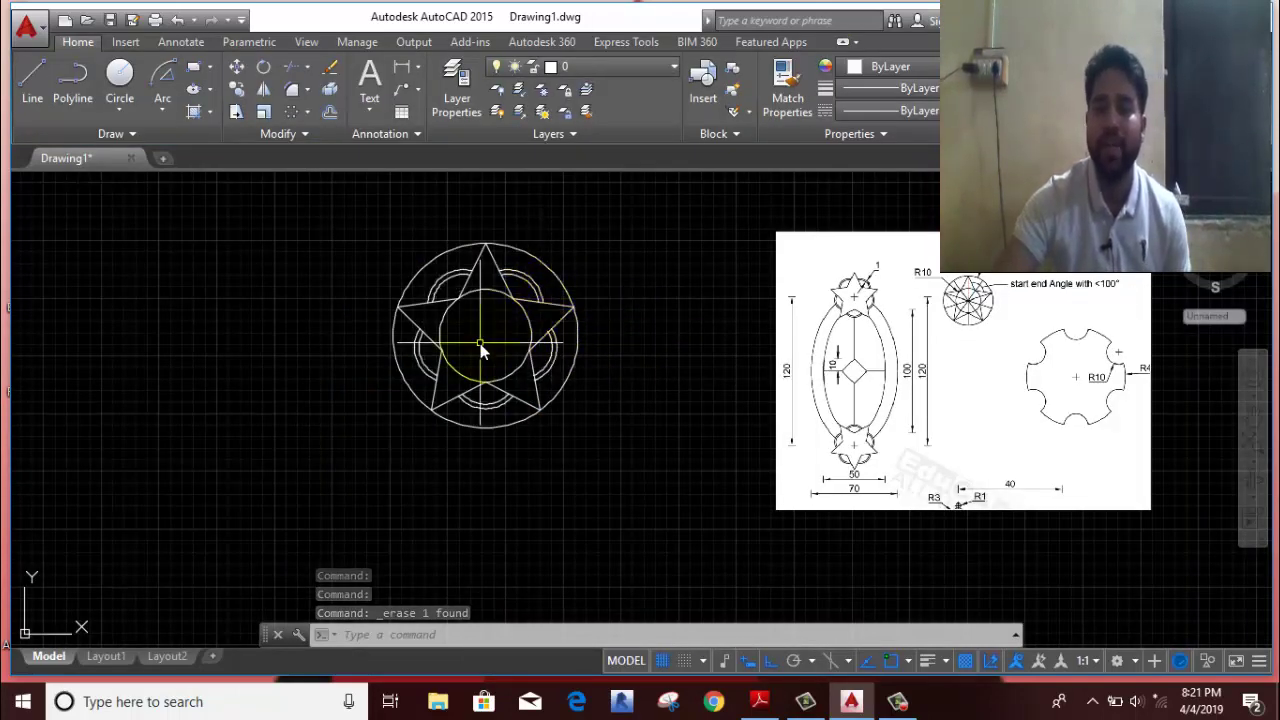
Step: Select the whole star ornament and start moving it from a base point on it
scroll(481, 347, "down", 4)
scroll(511, 323, "up", 2)
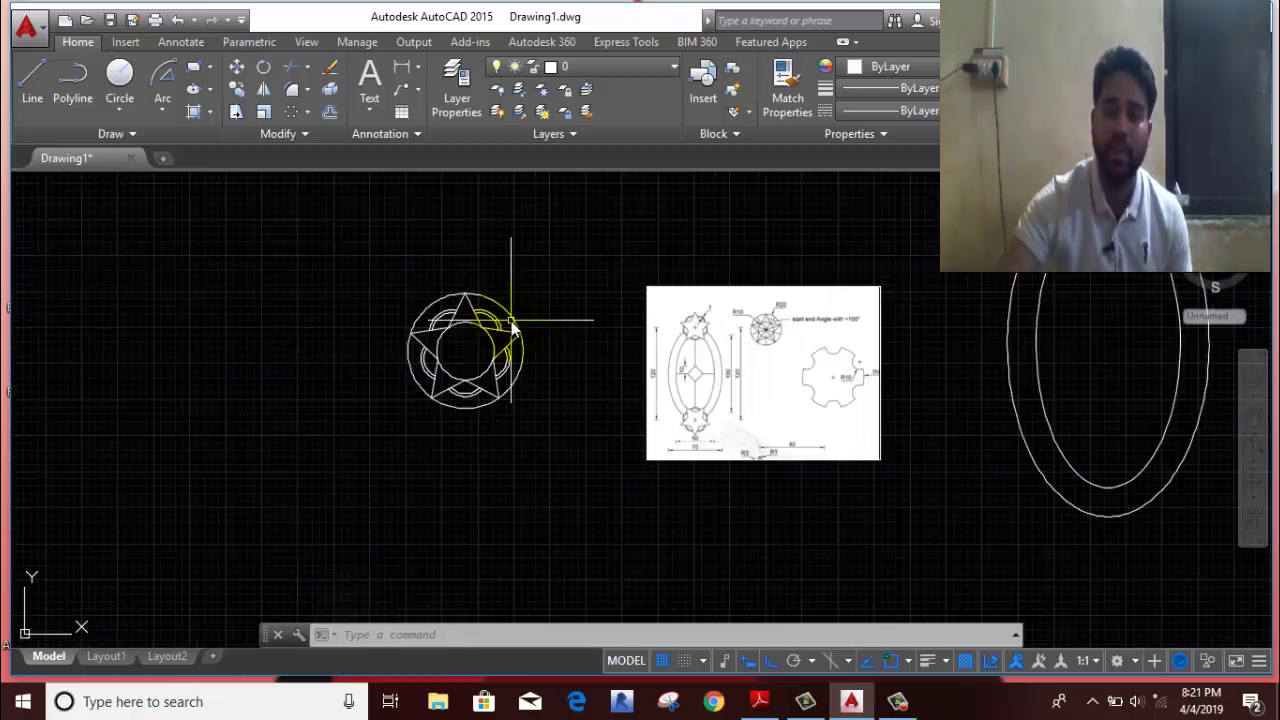
left_click(371, 431)
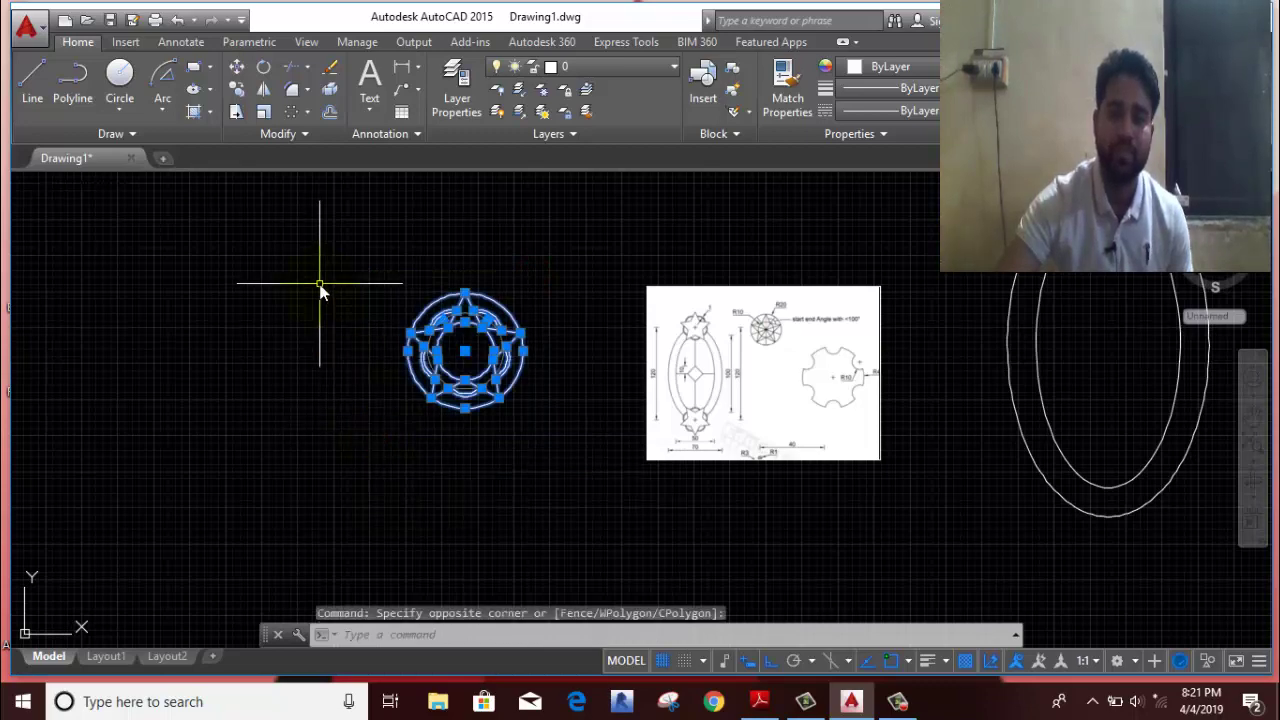
scroll(498, 410, "up", 4)
scroll(500, 410, "up", 3)
scroll(461, 405, "down", 5)
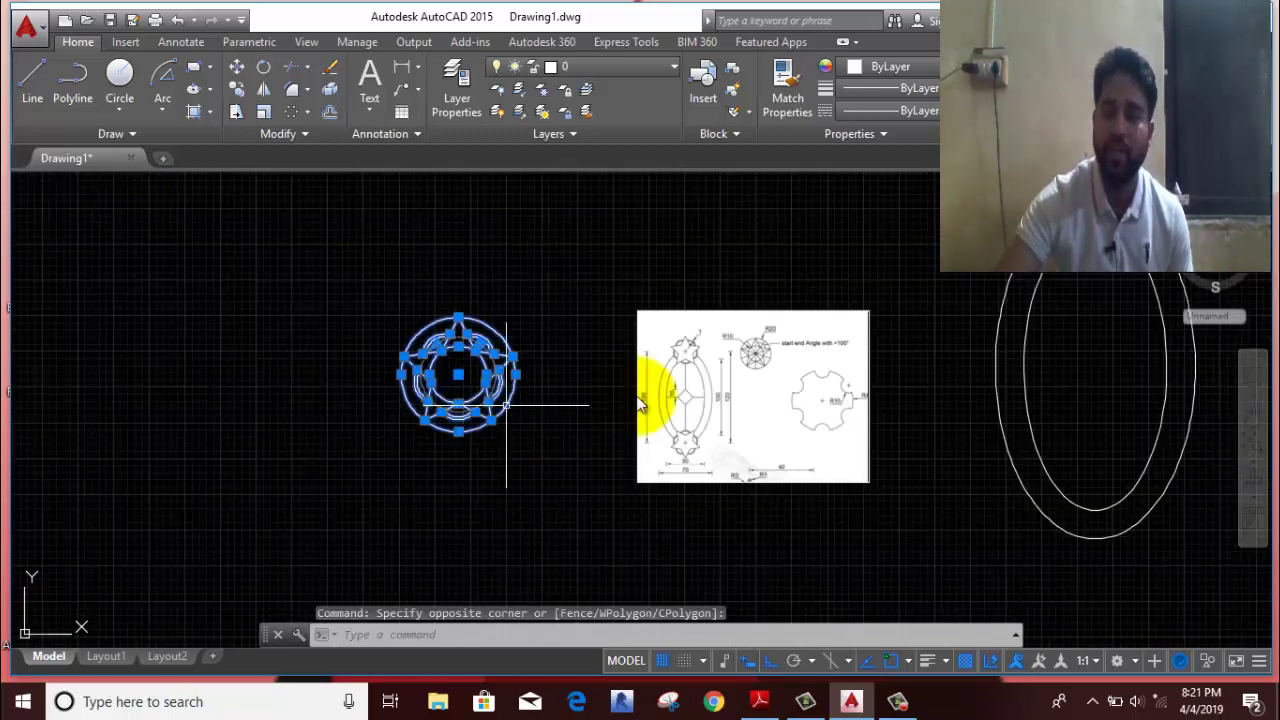
scroll(614, 343, "up", 3)
scroll(712, 365, "up", 2)
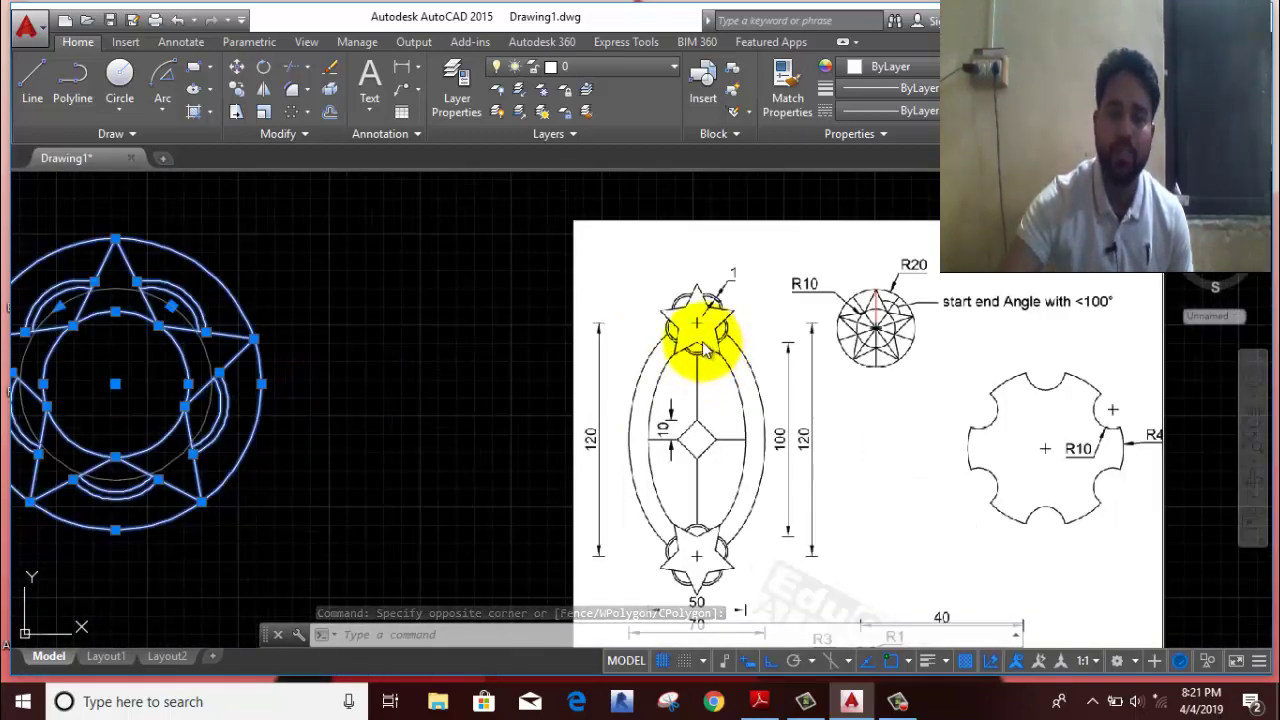
scroll(705, 345, "down", 2)
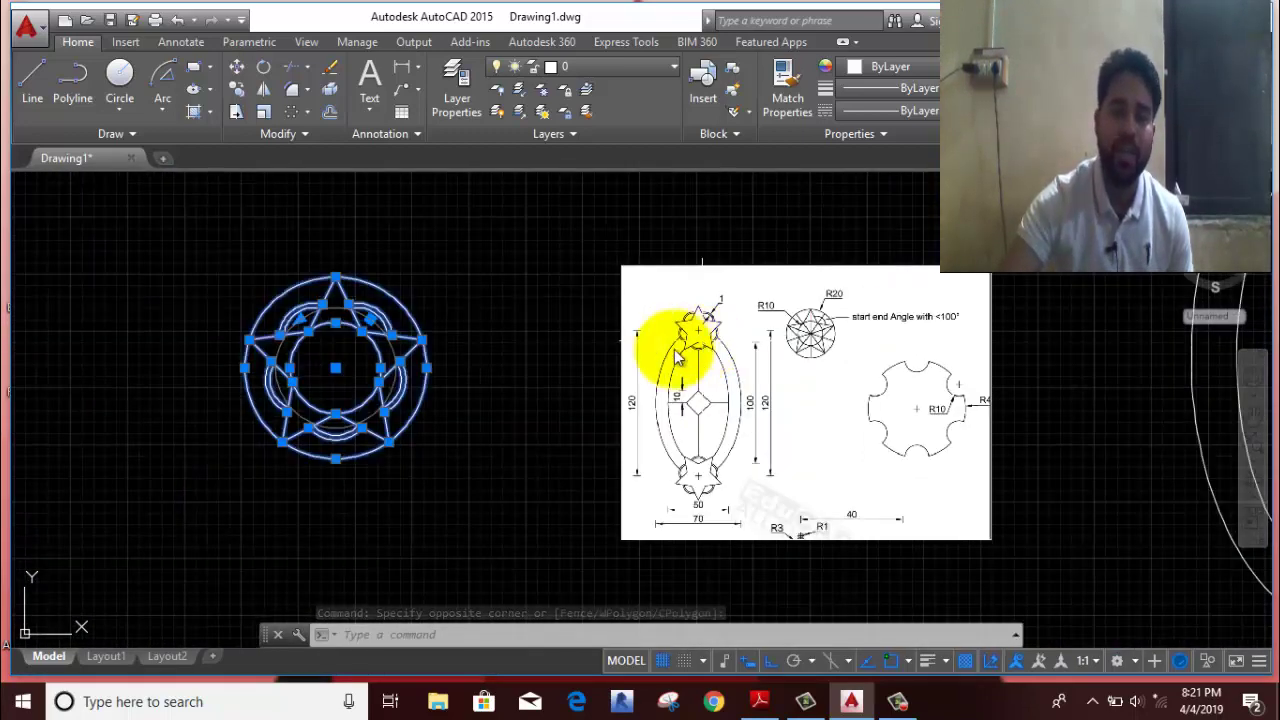
left_click(238, 66)
scroll(340, 425, "up", 3)
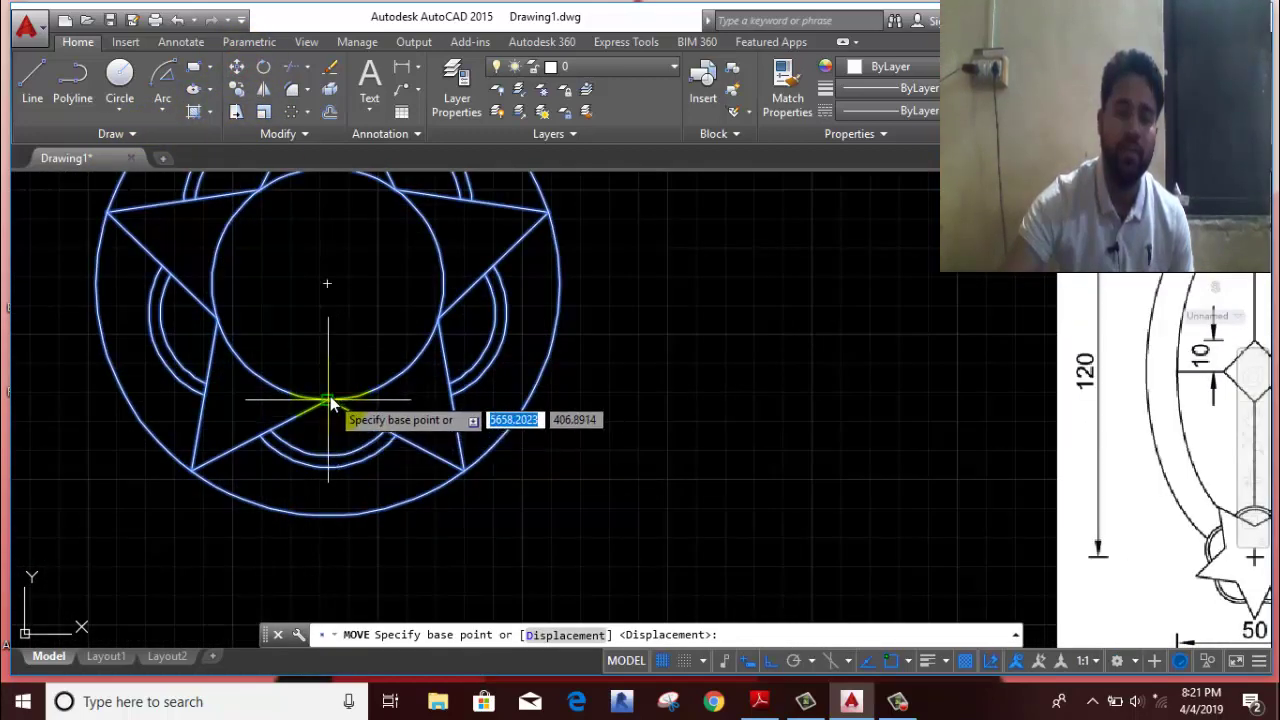
left_click(330, 401)
scroll(471, 443, "down", 2)
scroll(471, 443, "down", 1)
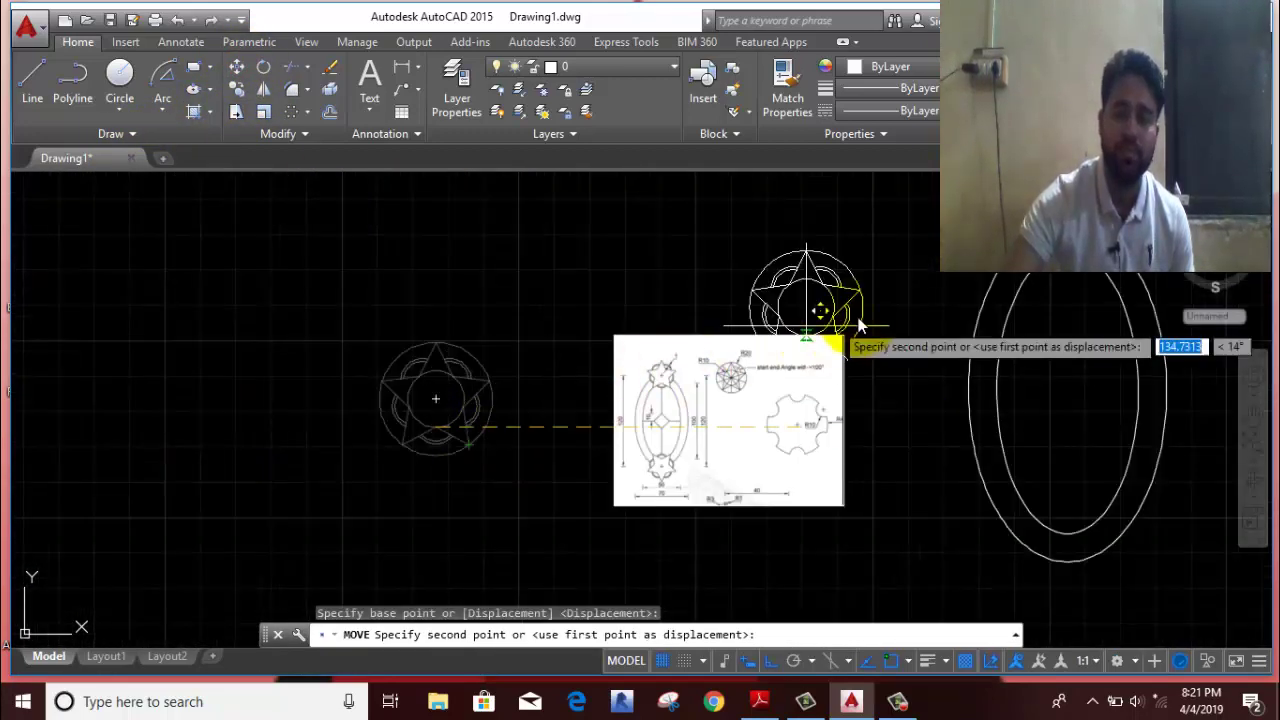
Step: With ortho off, place the star ornament at the top of the ellipses
left_click(787, 664)
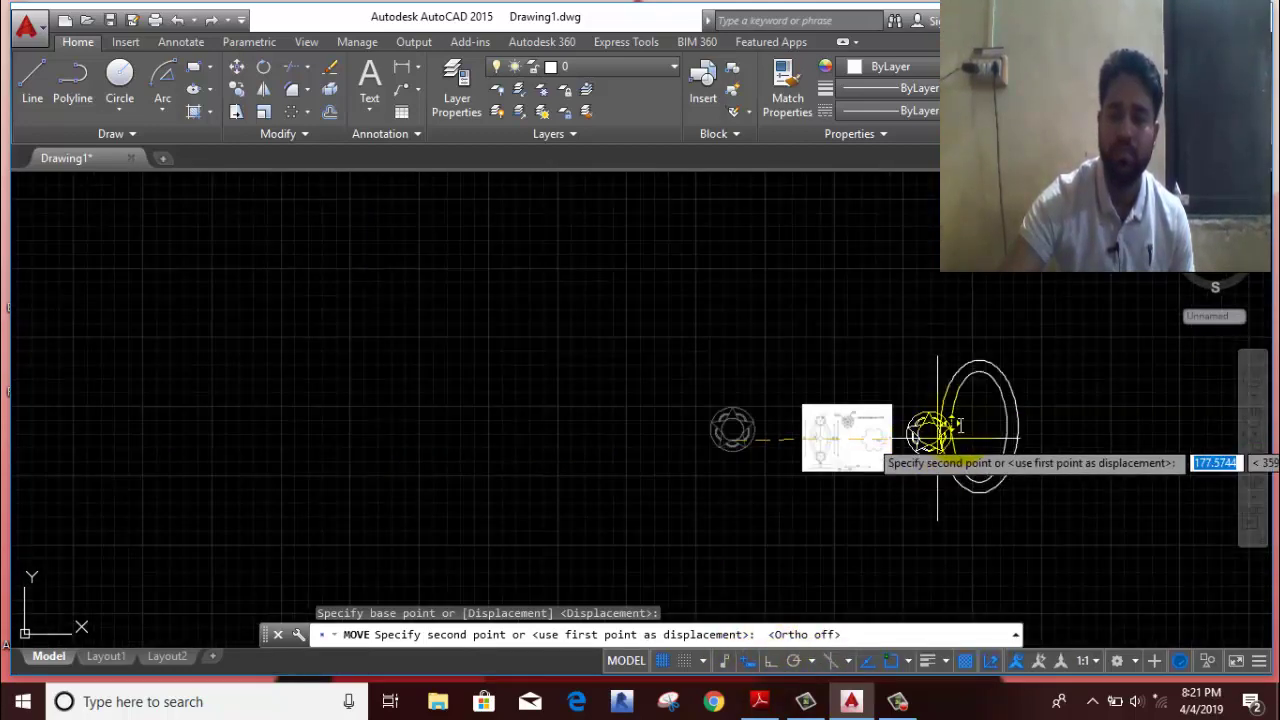
scroll(920, 440, "down", 2)
scroll(1010, 362, "up", 2)
scroll(895, 380, "up", 2)
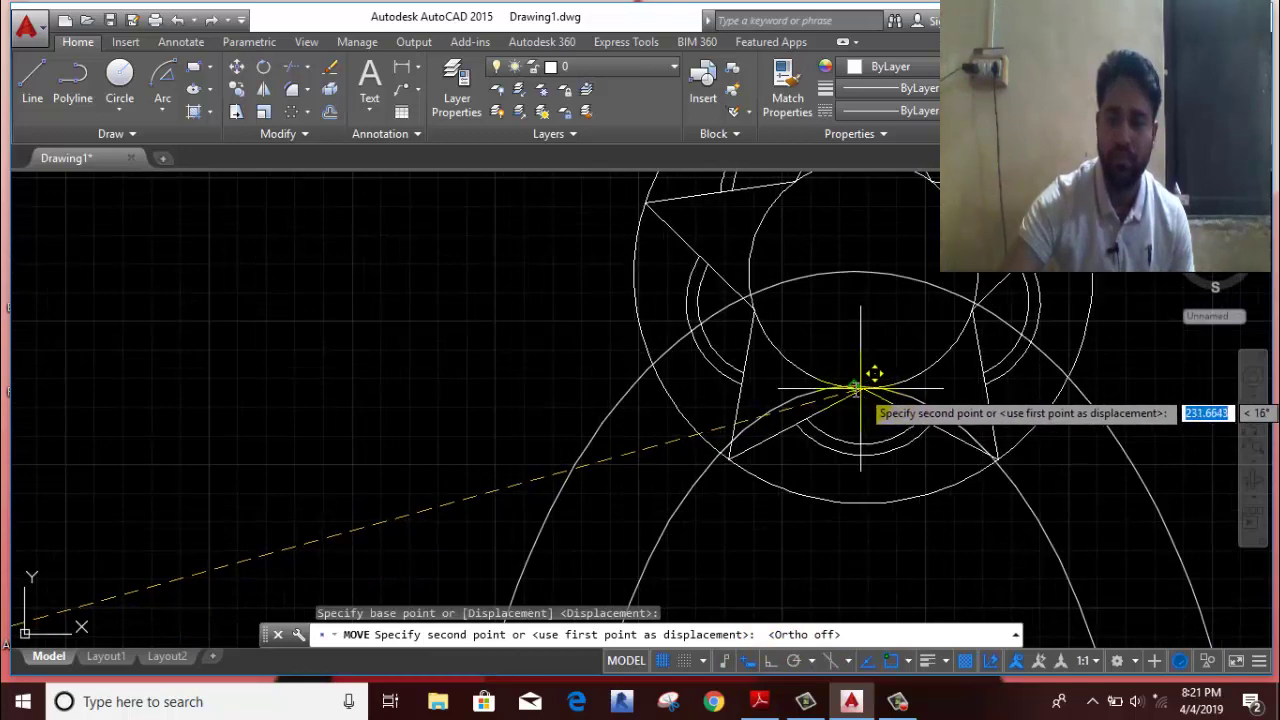
left_click(854, 386)
scroll(686, 414, "down", 2)
scroll(600, 414, "down", 2)
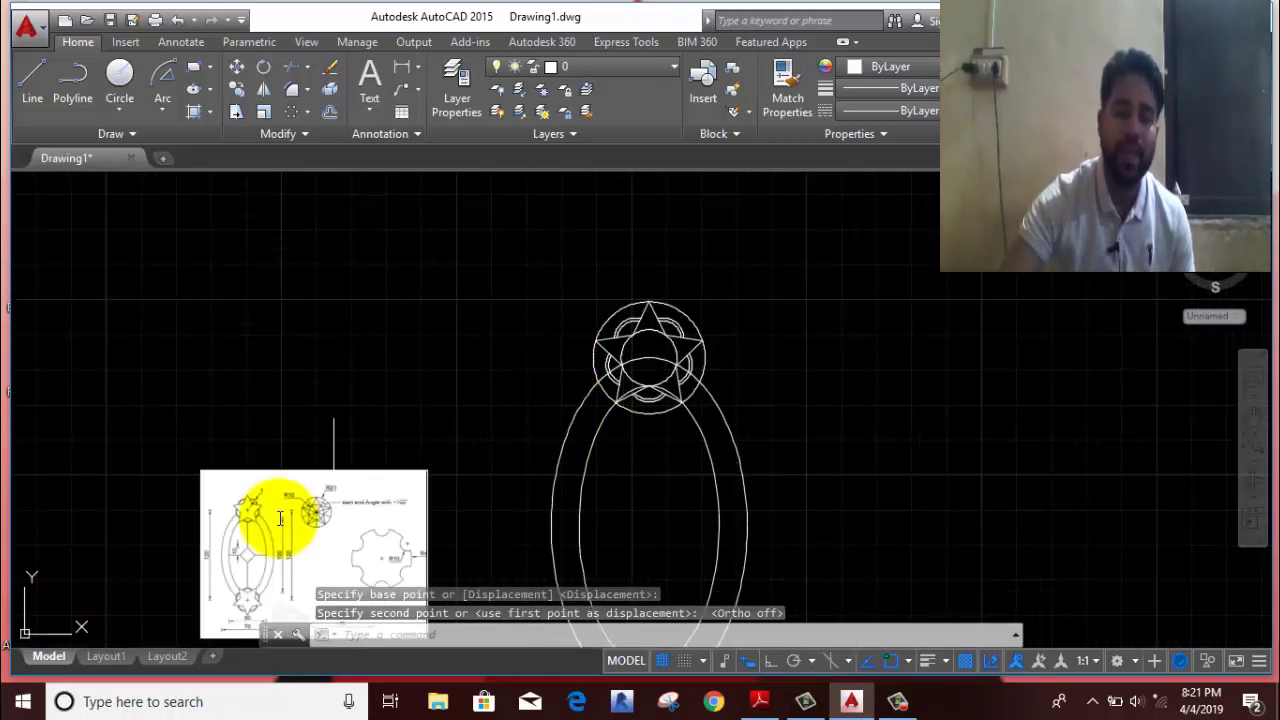
scroll(226, 511, "up", 2)
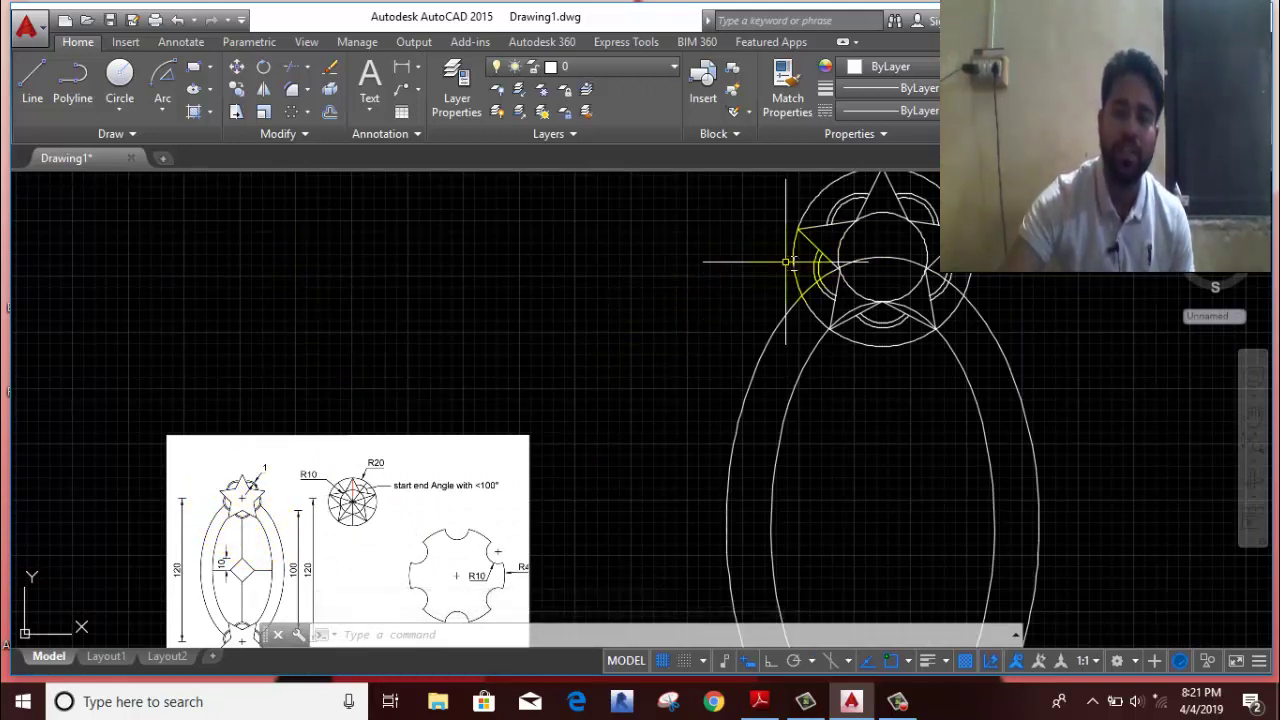
right_click(658, 272)
Step: Erase the star's outer circle and trim the first two overlapping segments
left_click(690, 338)
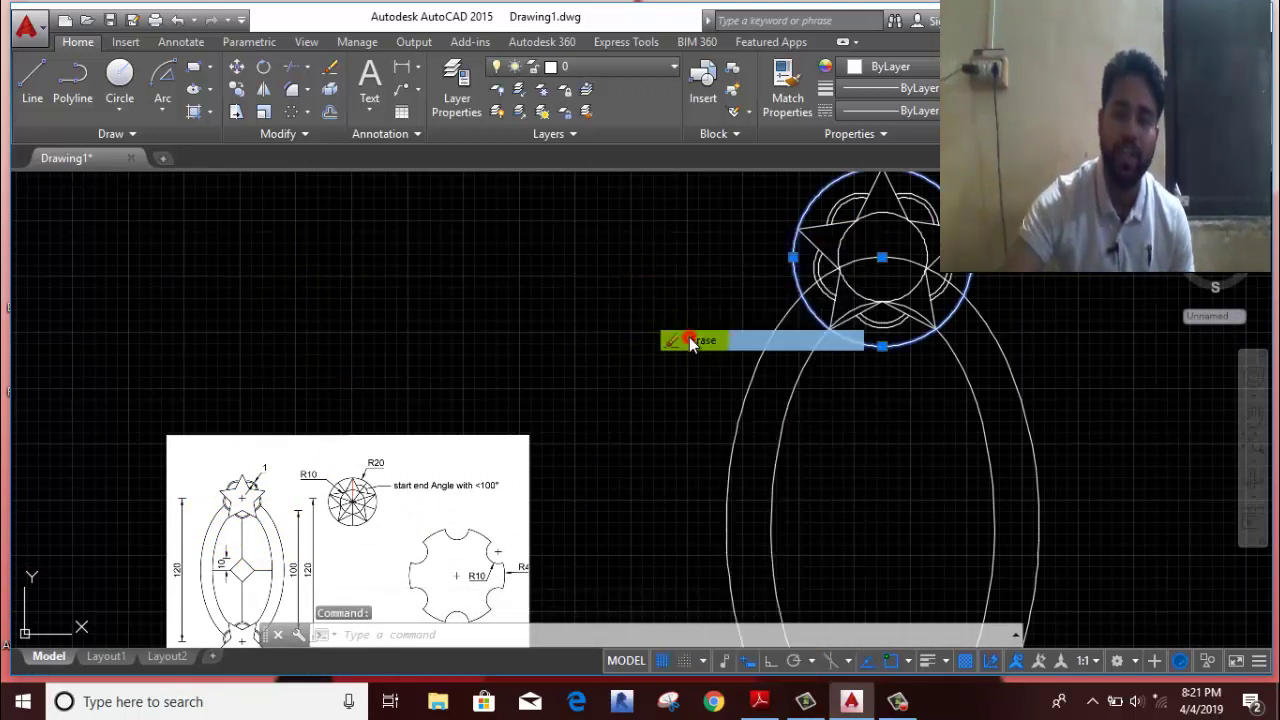
left_click(290, 67)
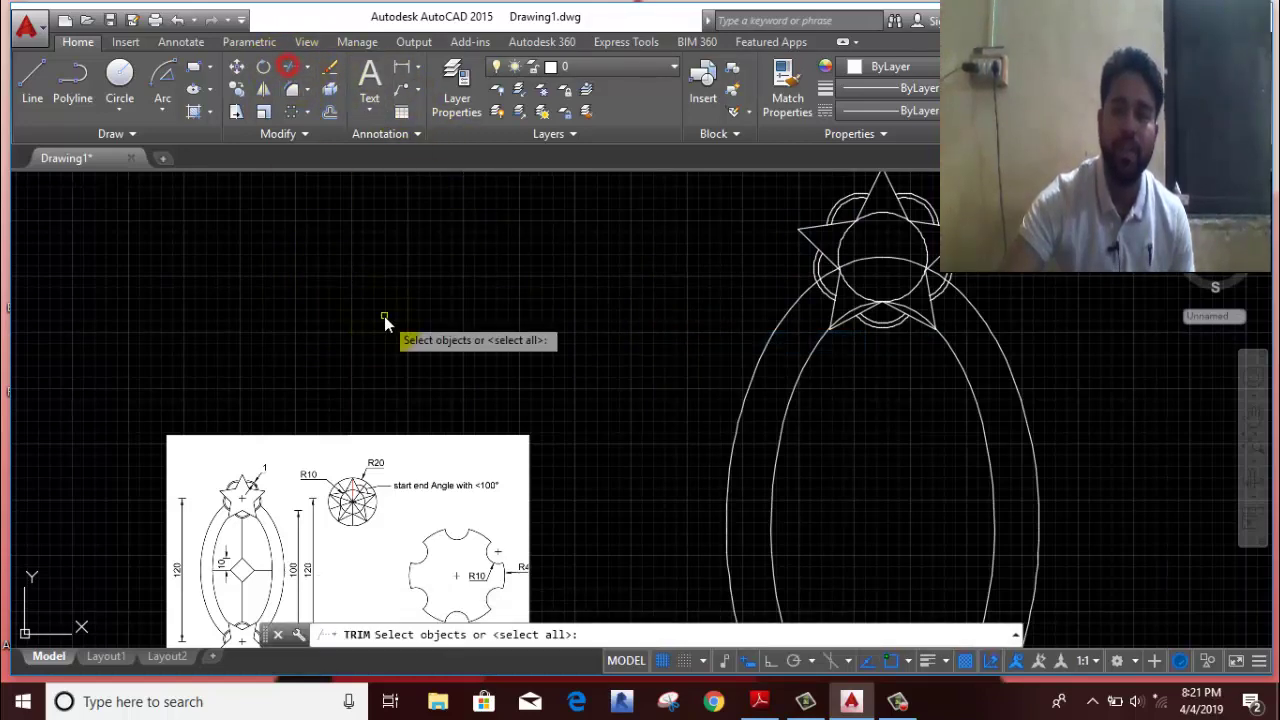
key("Return")
scroll(800, 282, "up", 3)
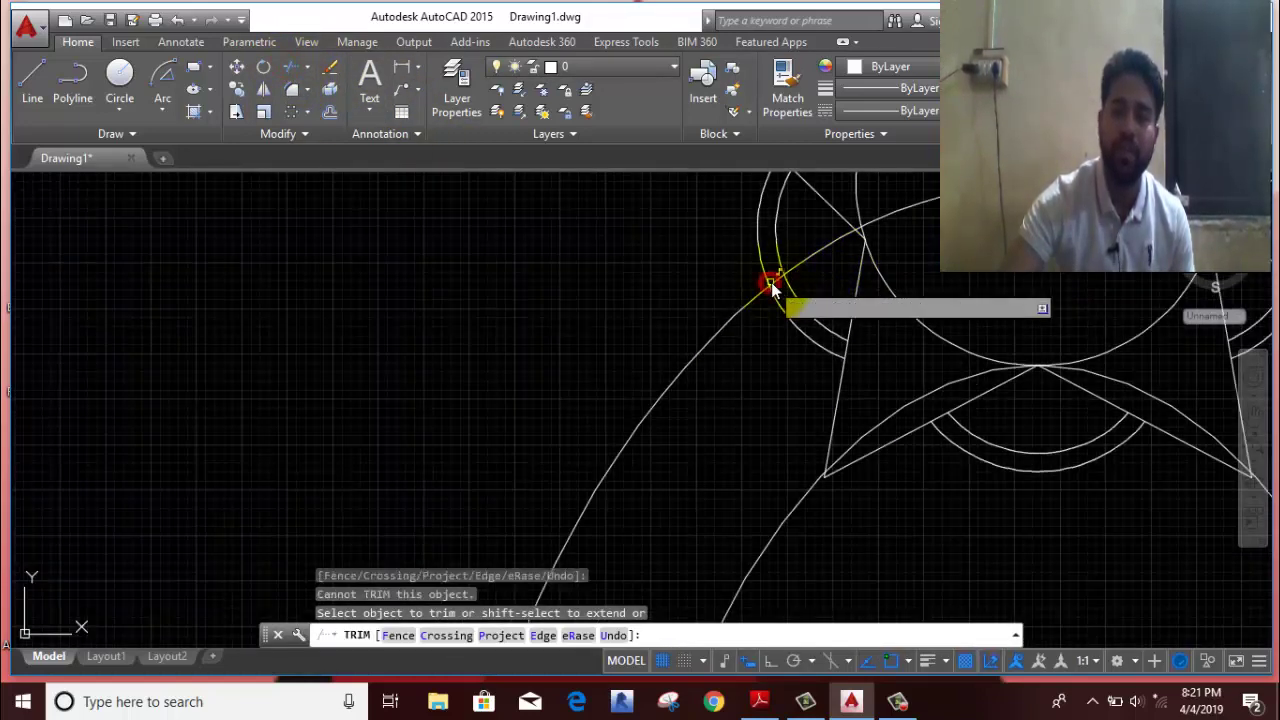
left_click(775, 284)
left_click(822, 248)
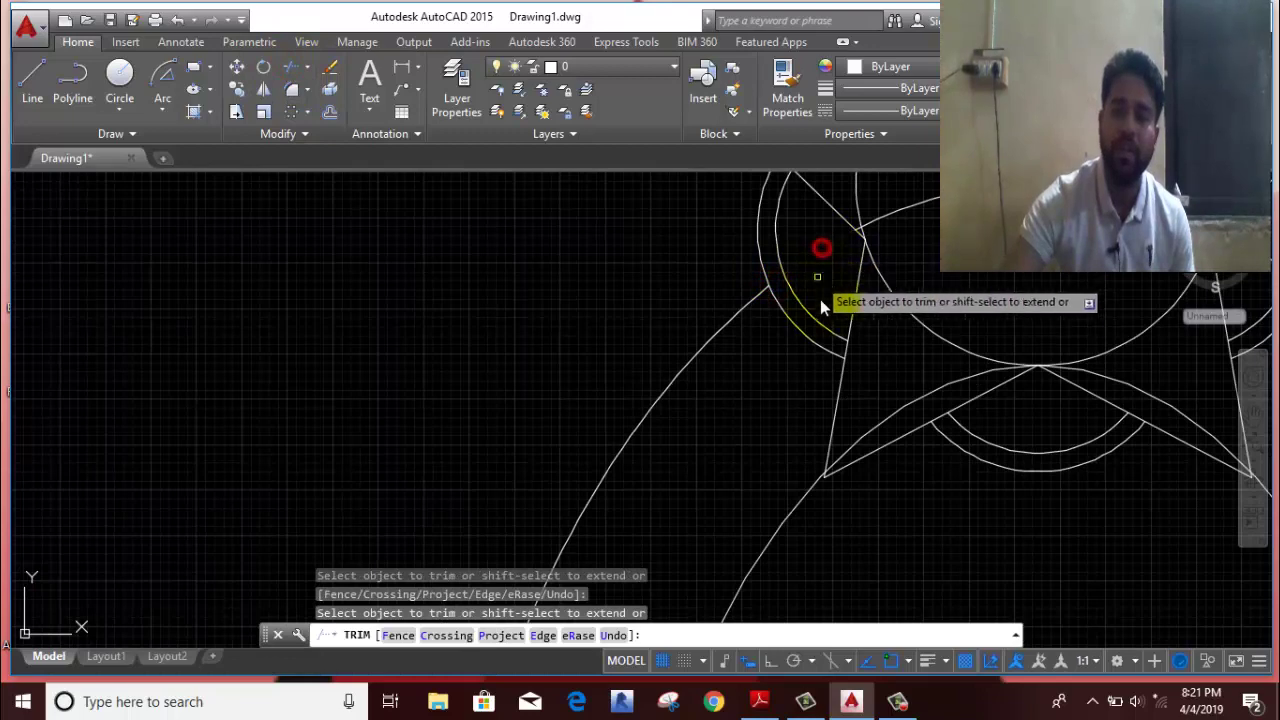
Step: Trim the arc piece inside the star and the segments between star and ellipse
scroll(867, 246, "up", 2)
scroll(794, 277, "up", 2)
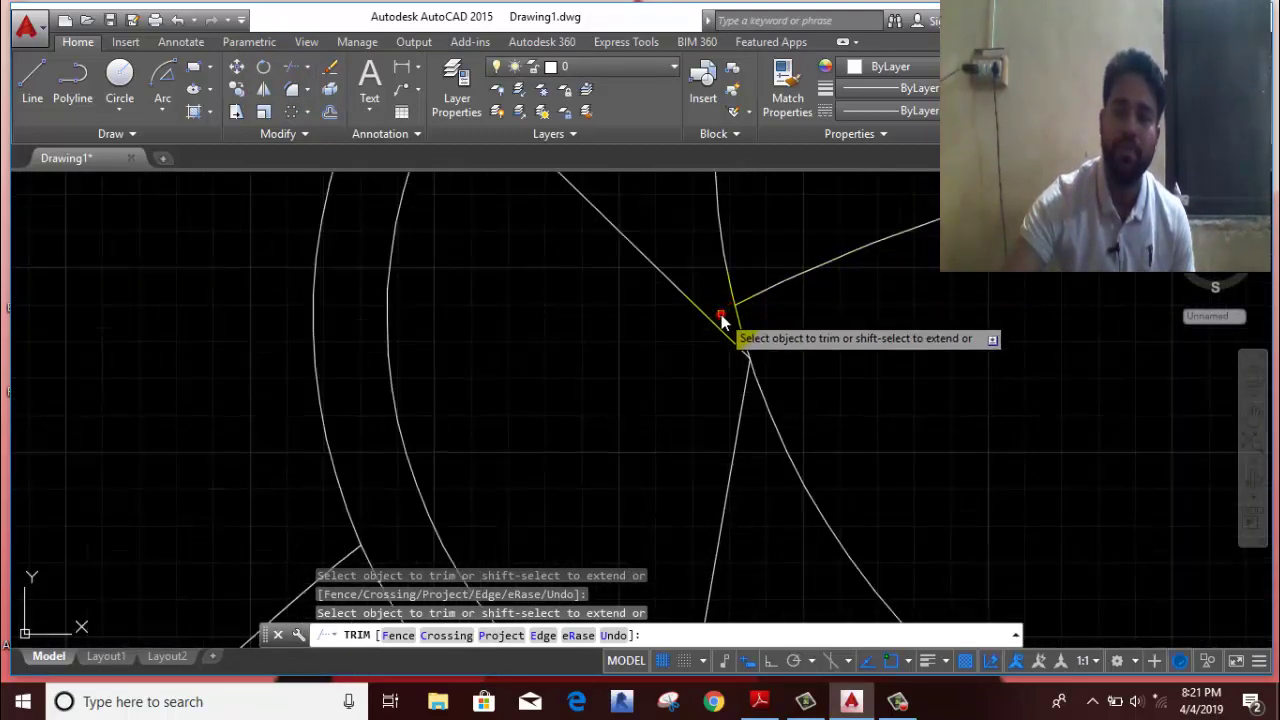
scroll(720, 318, "down", 2)
scroll(723, 320, "down", 3)
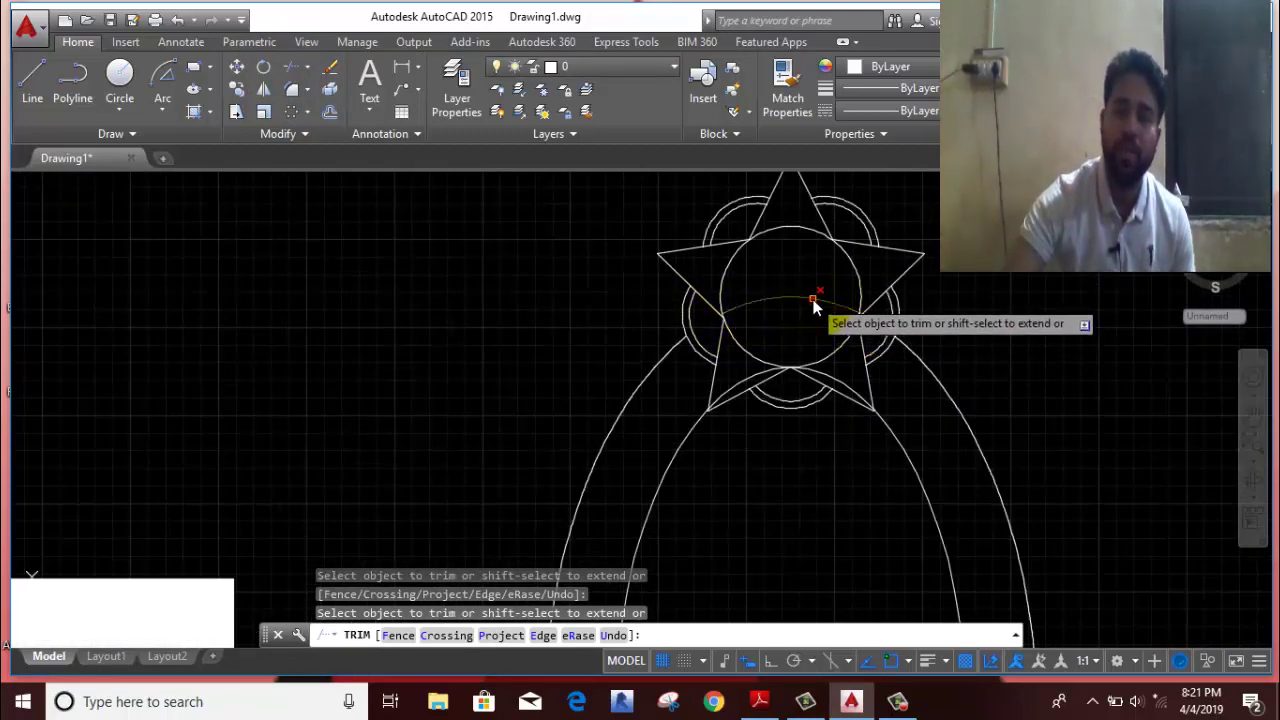
left_click(813, 300)
scroll(855, 308, "up", 3)
scroll(851, 310, "up", 2)
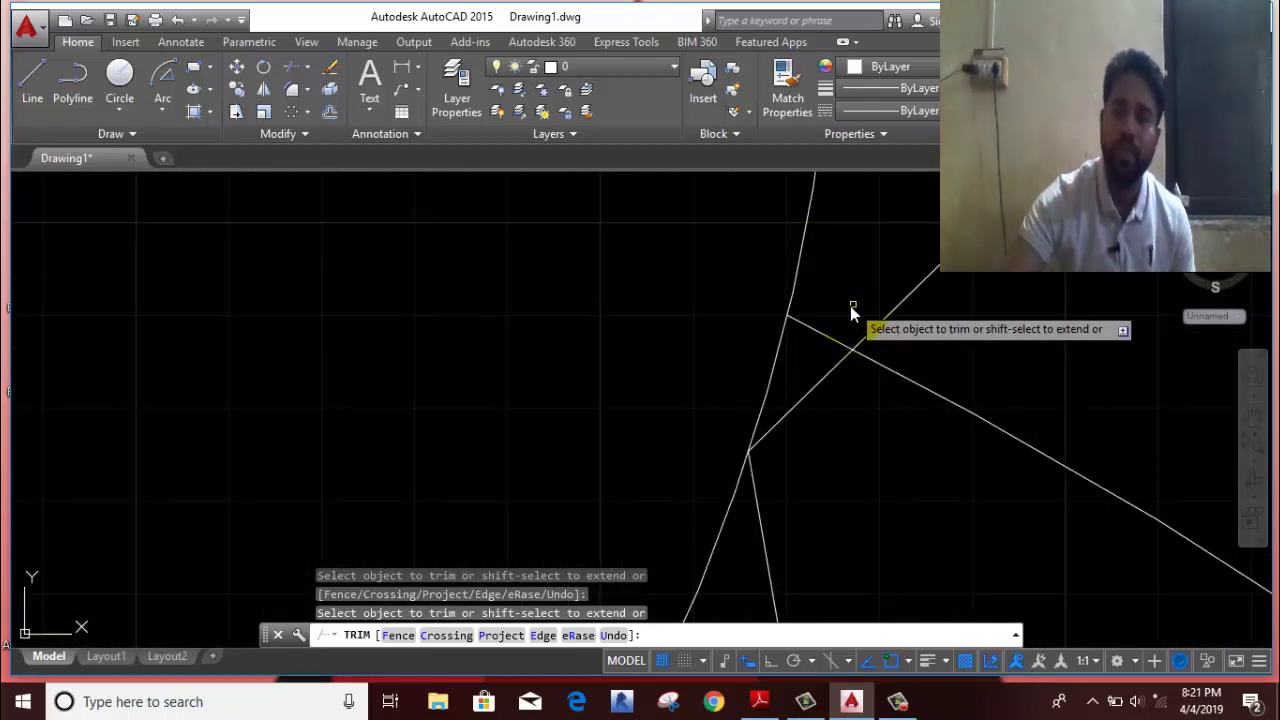
left_click(816, 345)
scroll(823, 337, "down", 2)
left_click(873, 360)
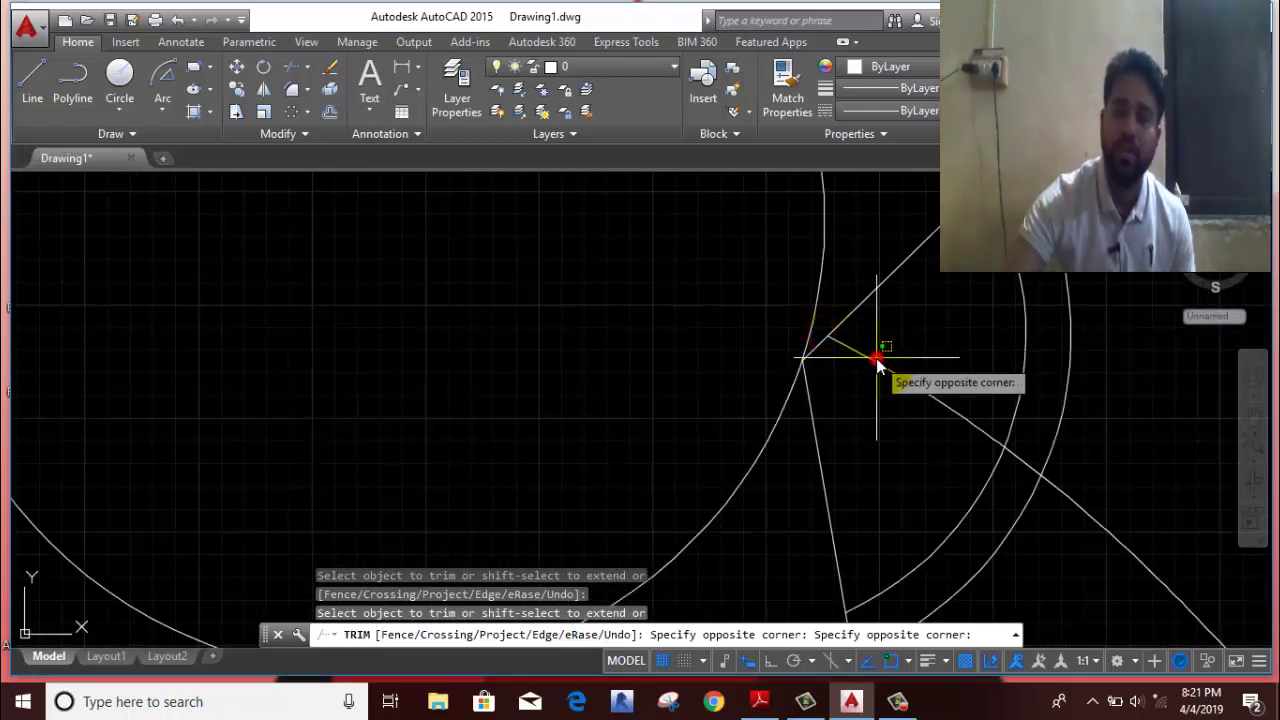
left_click(873, 408)
Step: Trim the remaining overlaps near the star's lower edge and end the trim
left_click(1031, 470)
scroll(1025, 505, "down", 3)
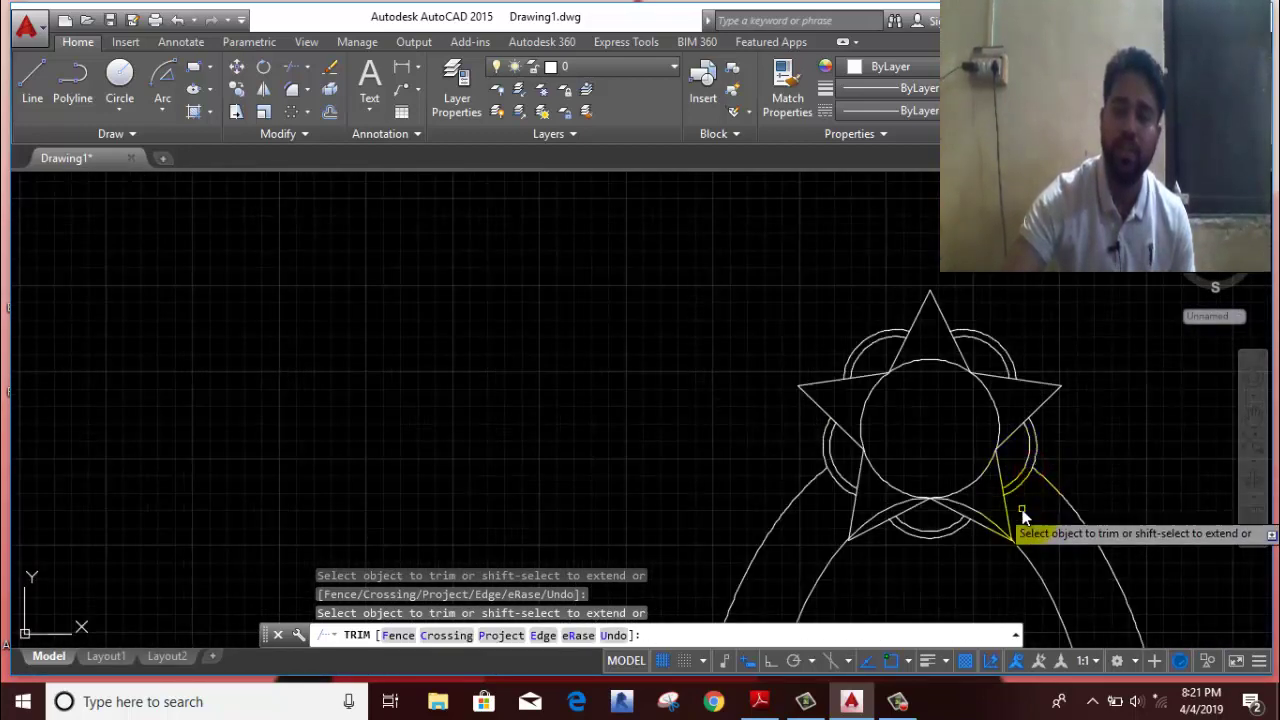
middle_click_drag(1022, 515, 841, 331)
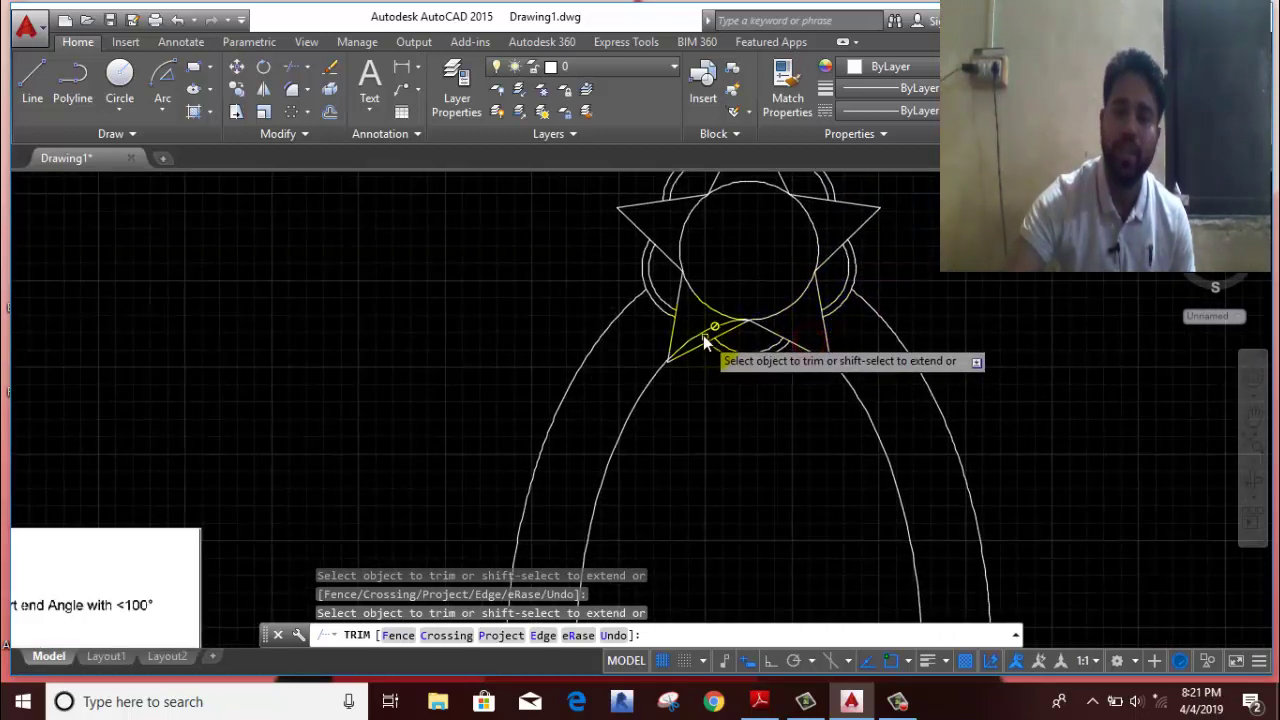
scroll(708, 336, "down", 4)
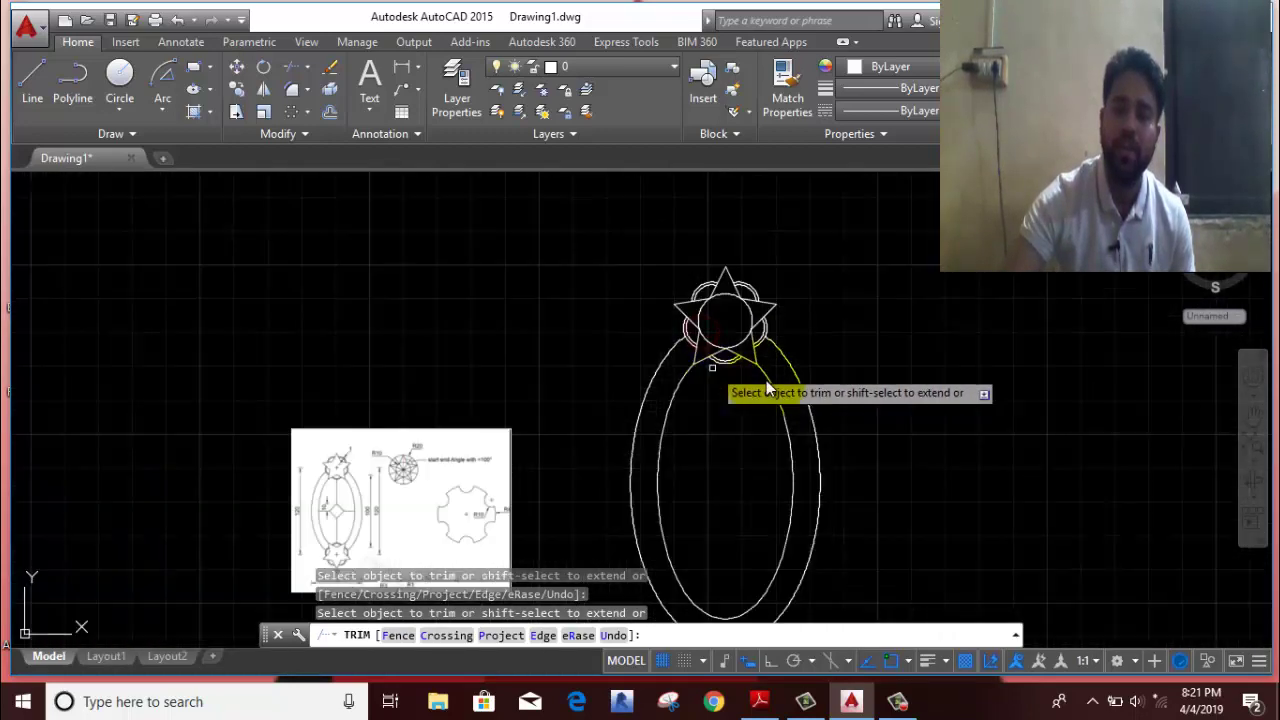
right_click(838, 286)
left_click(872, 318)
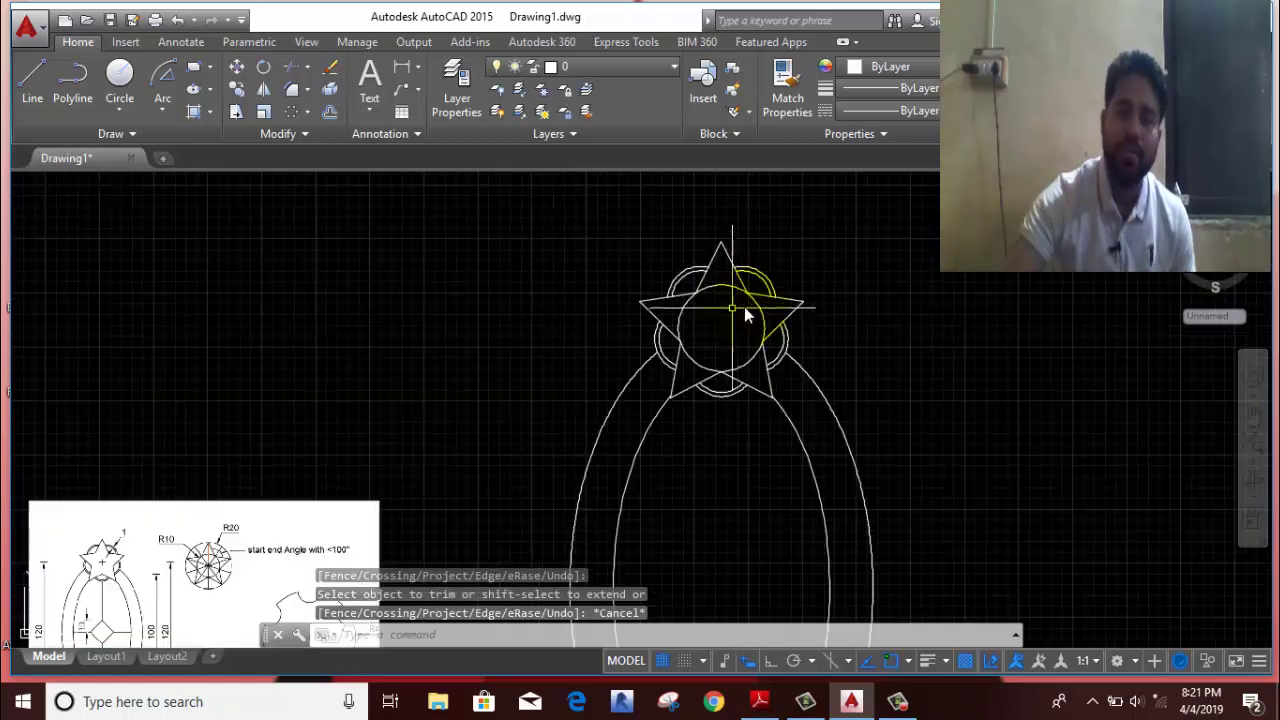
scroll(744, 307, "up", 2)
Step: Erase the inner circle of the top star ornament
left_click(757, 306)
right_click(903, 291)
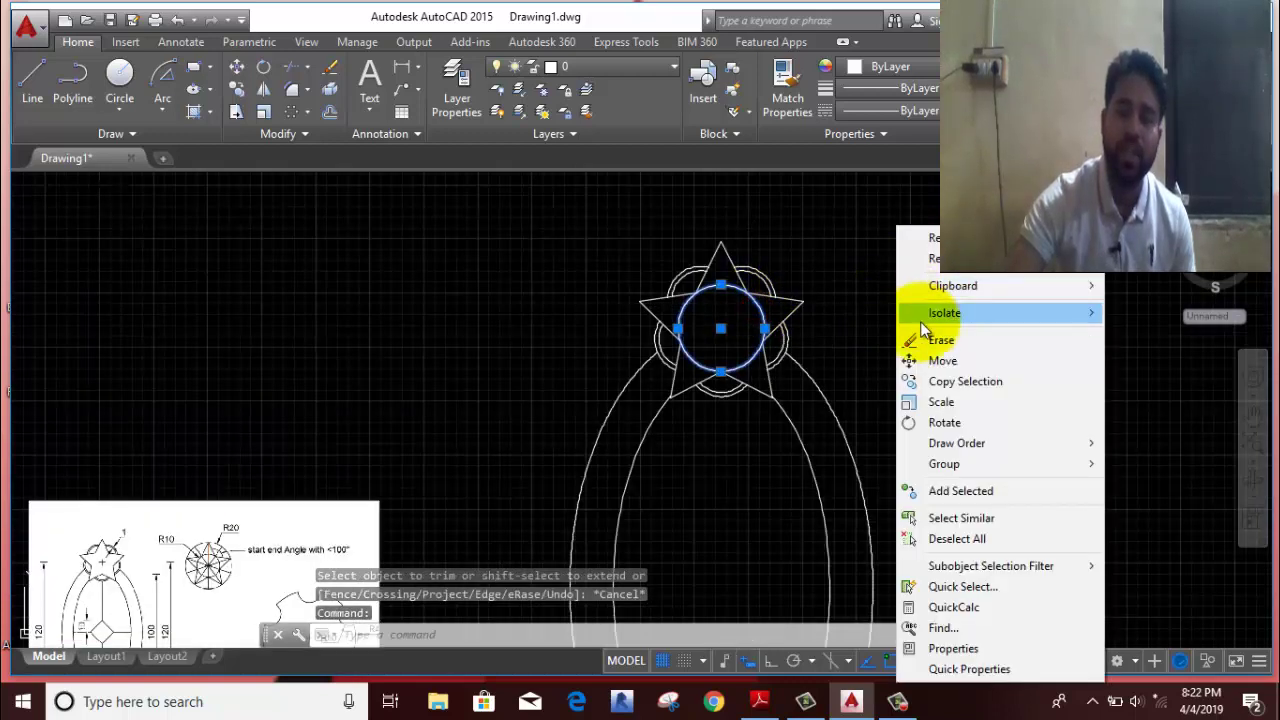
left_click(926, 335)
Step: Window-select all the star outline pieces and arcs for mirroring
left_click(882, 250)
left_click(658, 316)
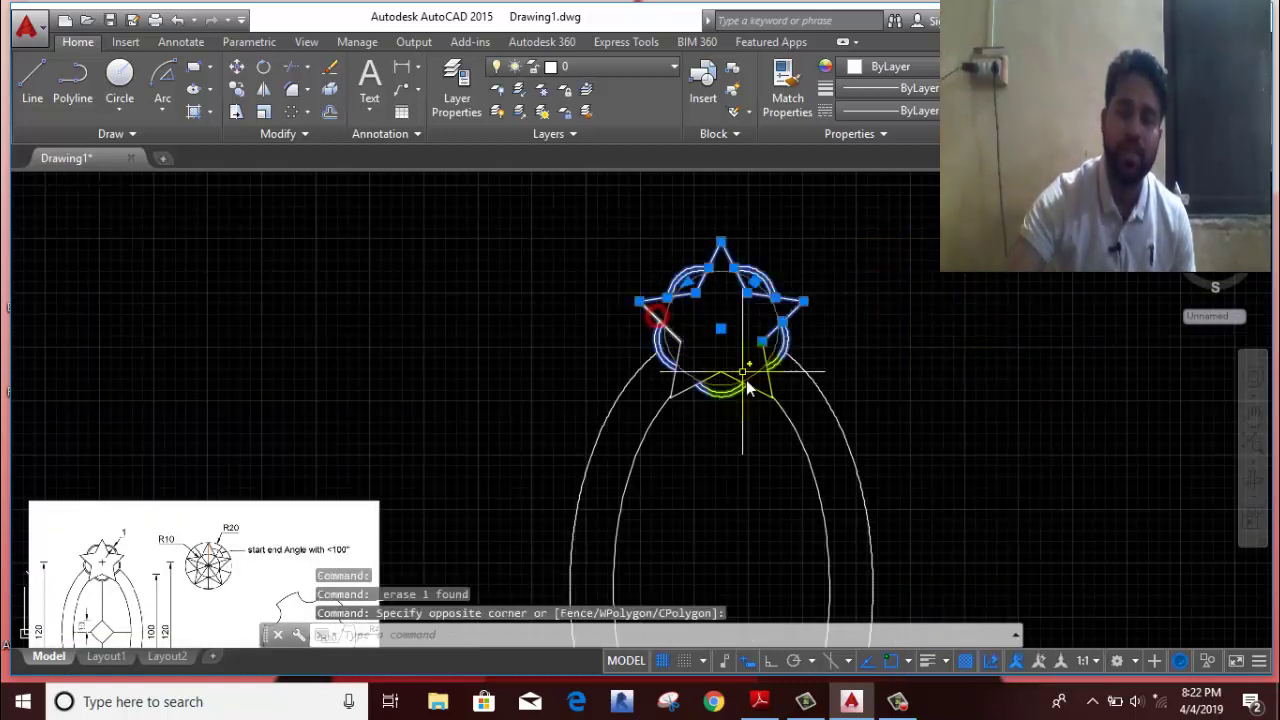
scroll(746, 380, "up", 3)
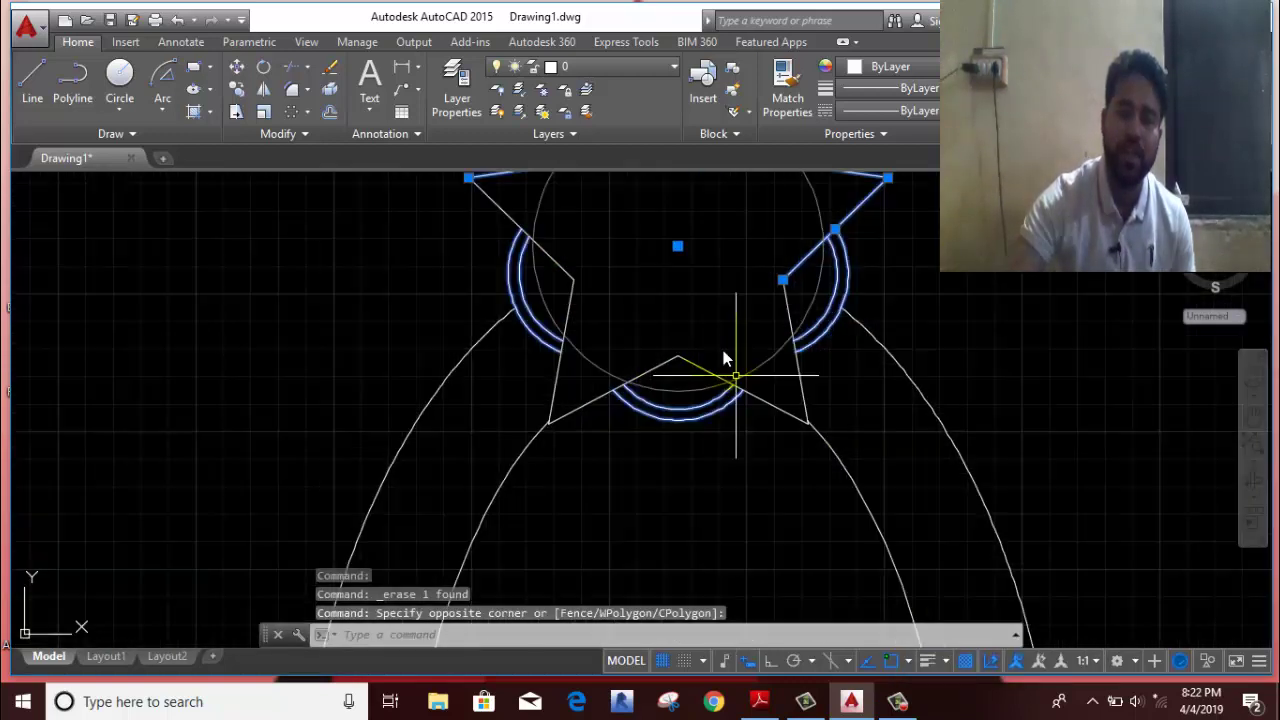
left_click(667, 362)
left_click(600, 243)
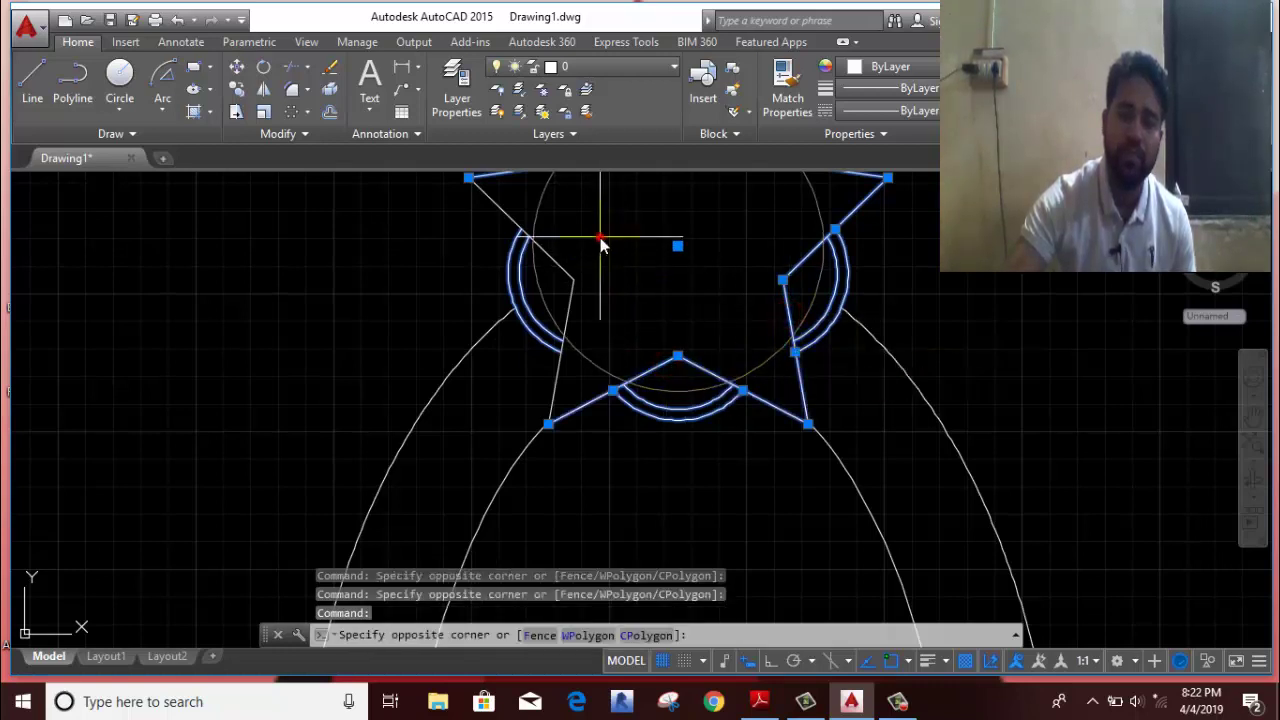
left_click(595, 335)
scroll(595, 335, "down", 4)
scroll(674, 305, "down", 3)
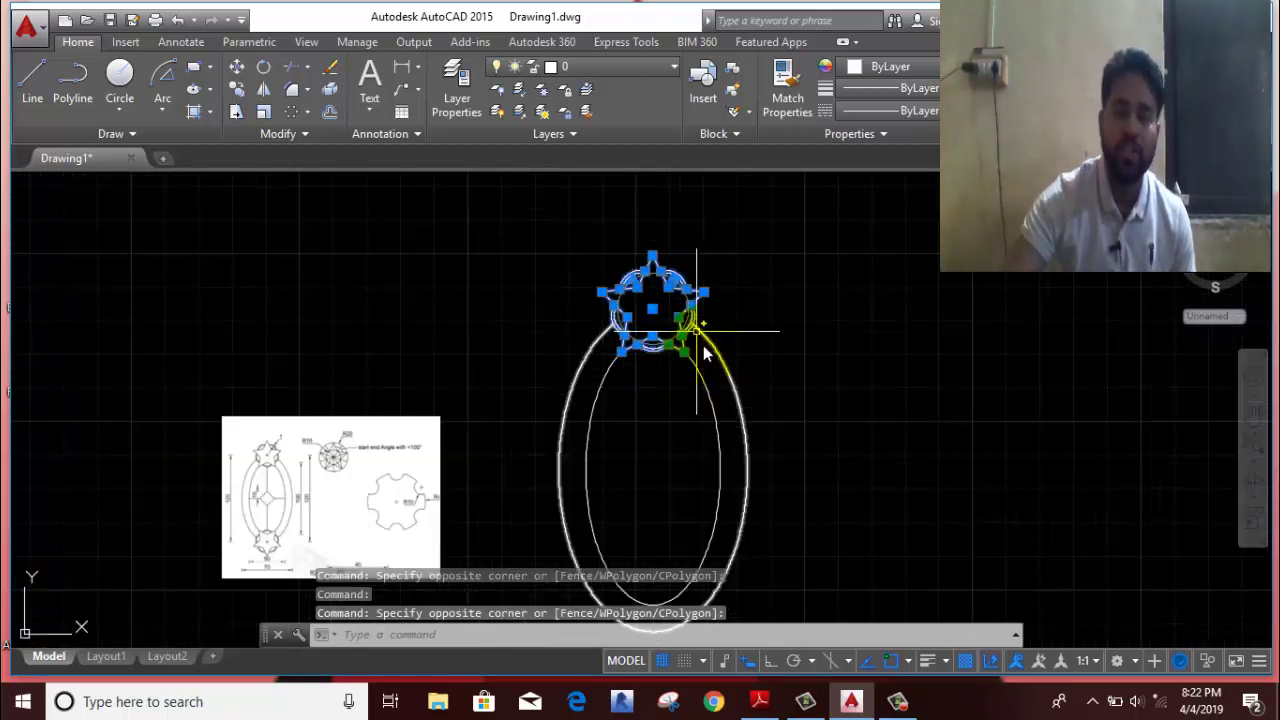
scroll(441, 248, "down", 1)
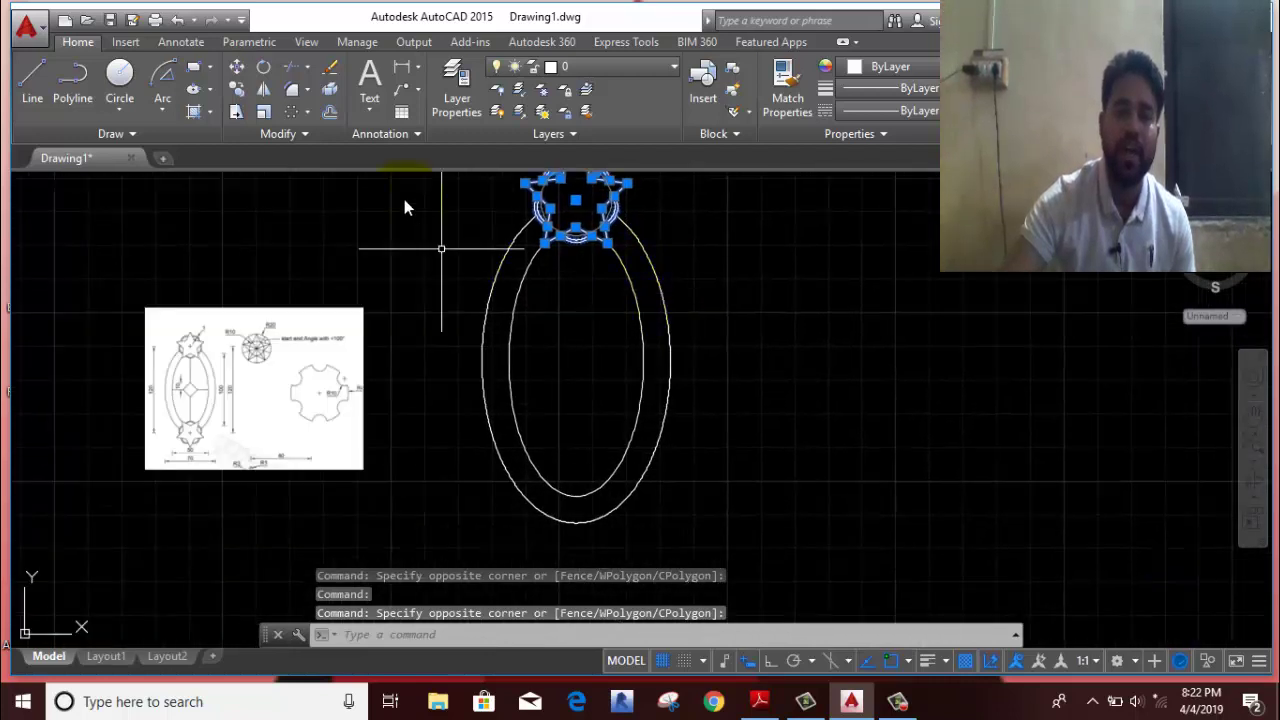
Step: Mirror the star ornament across a horizontal line through the ellipse's right quadrant, keeping the original
left_click(263, 89)
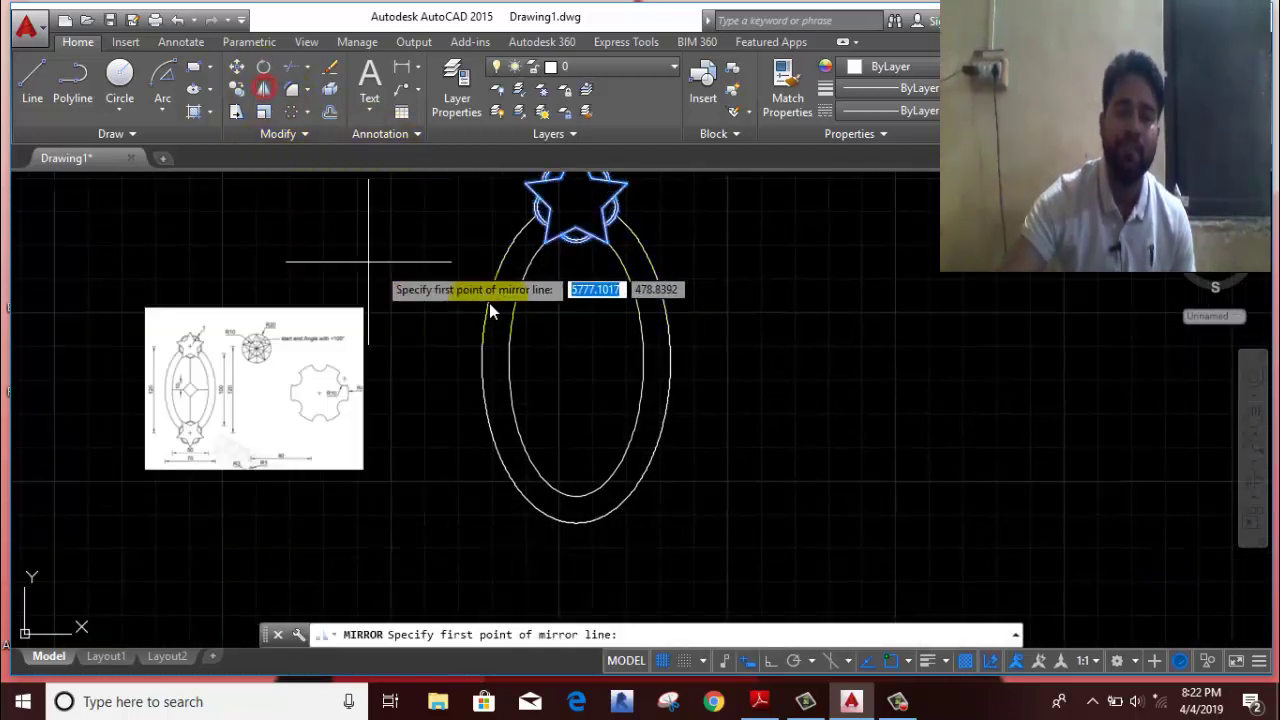
left_click(671, 360)
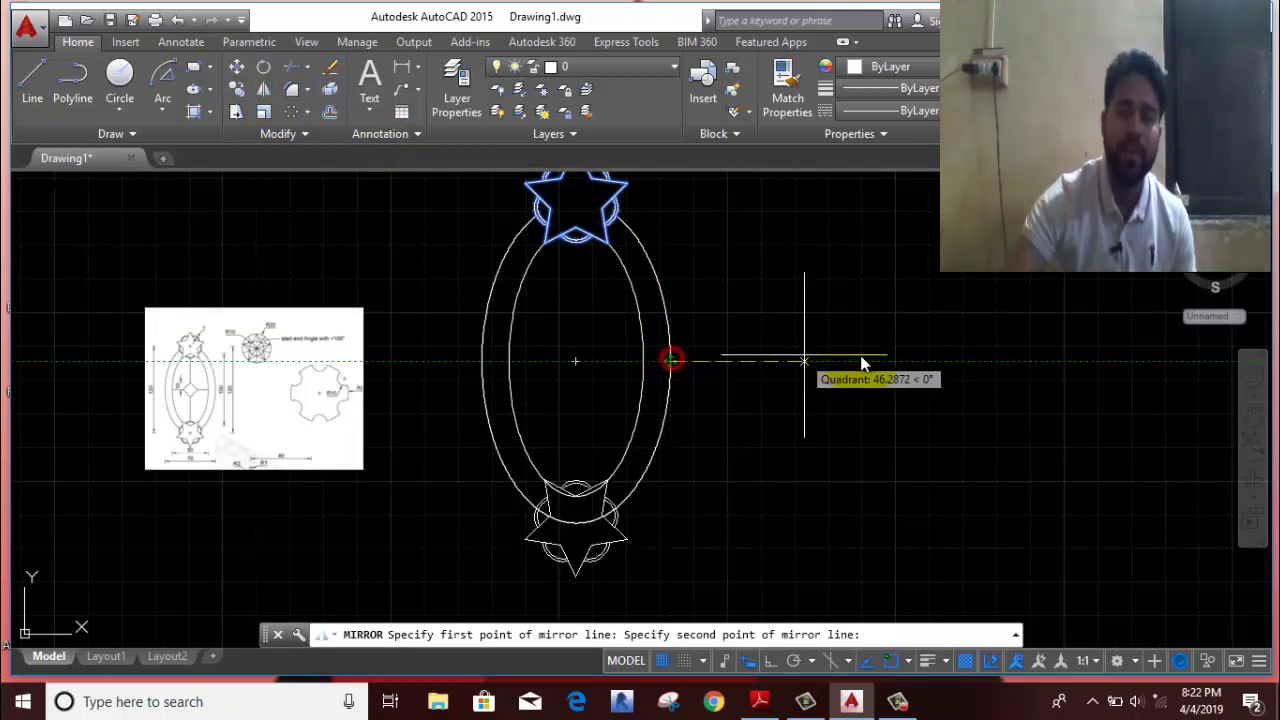
left_click(958, 357)
key("Return")
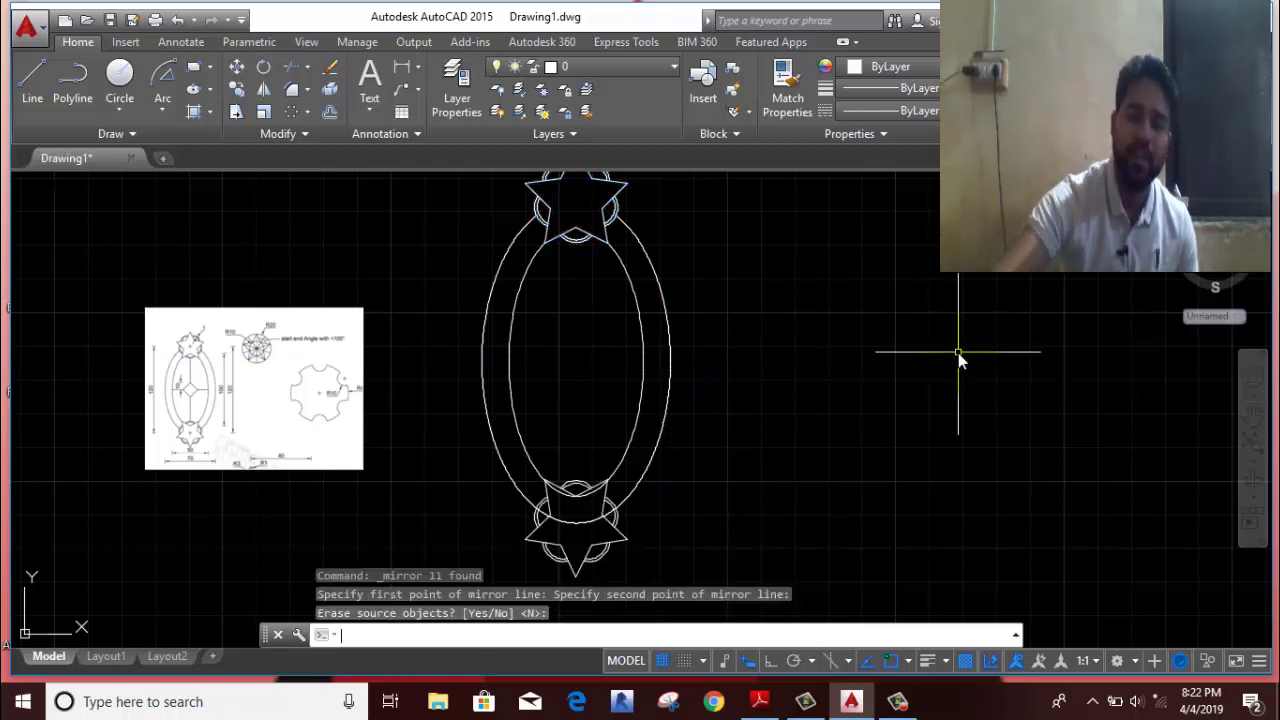
key("Return")
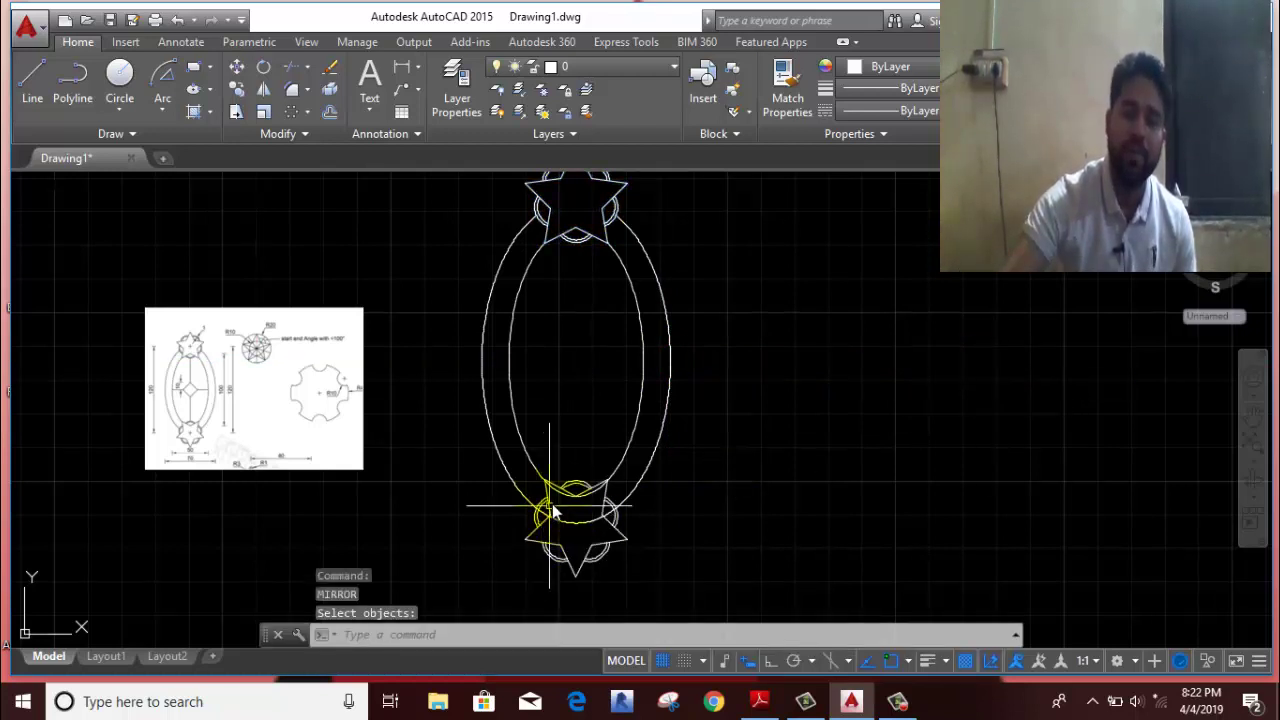
scroll(613, 490, "up", 4)
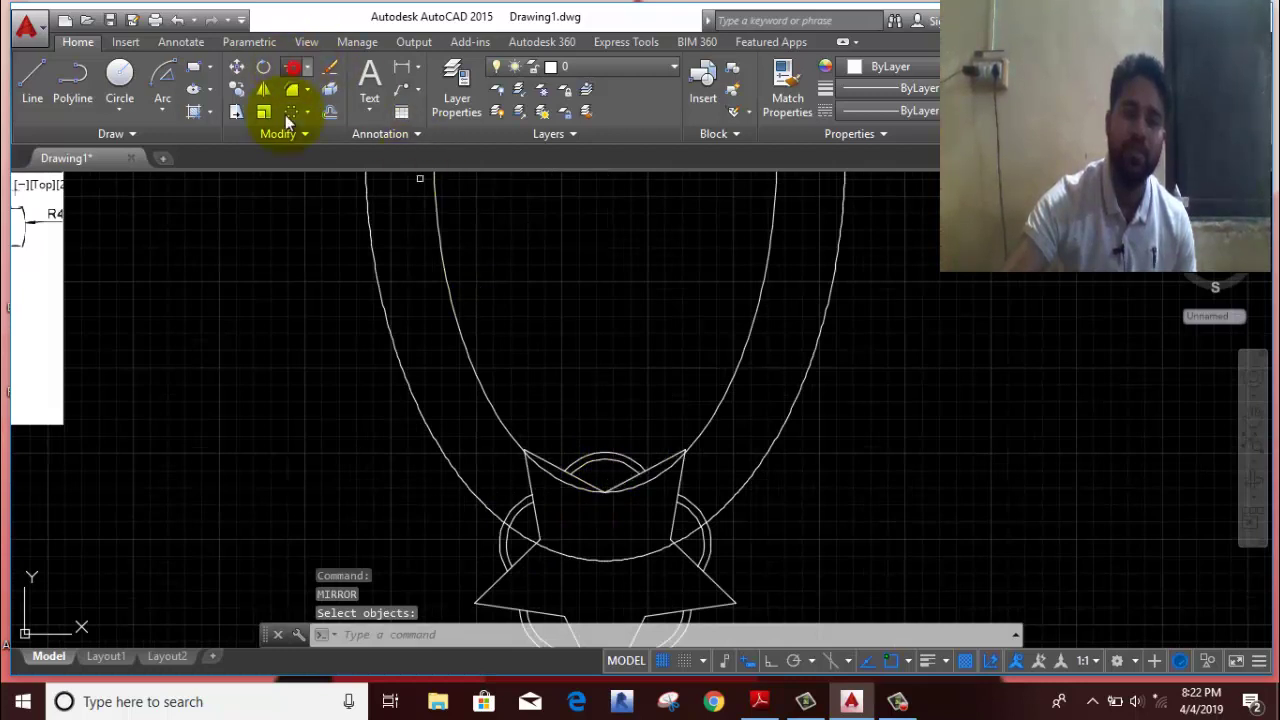
Step: Trim two overlapping bottom-star segments inside the ellipse, using all objects as cutting edges
key("Return")
left_click(646, 485)
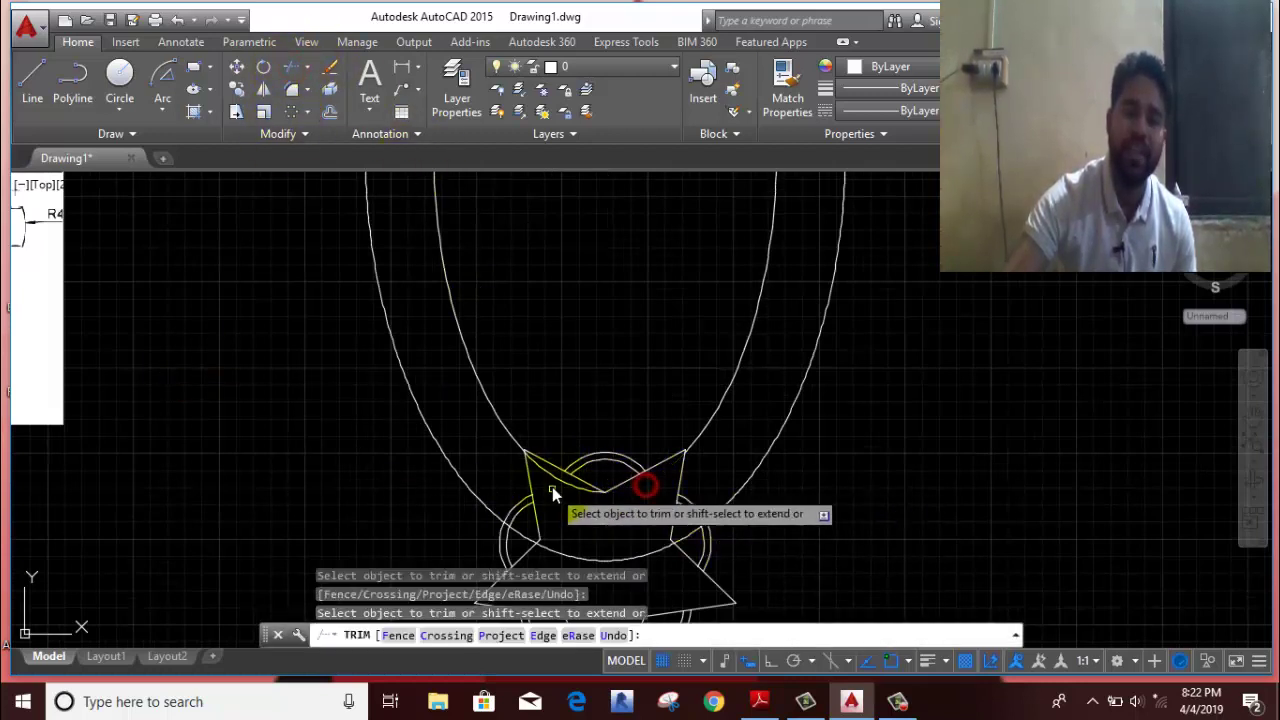
left_click(553, 485)
scroll(590, 525, "down", 3)
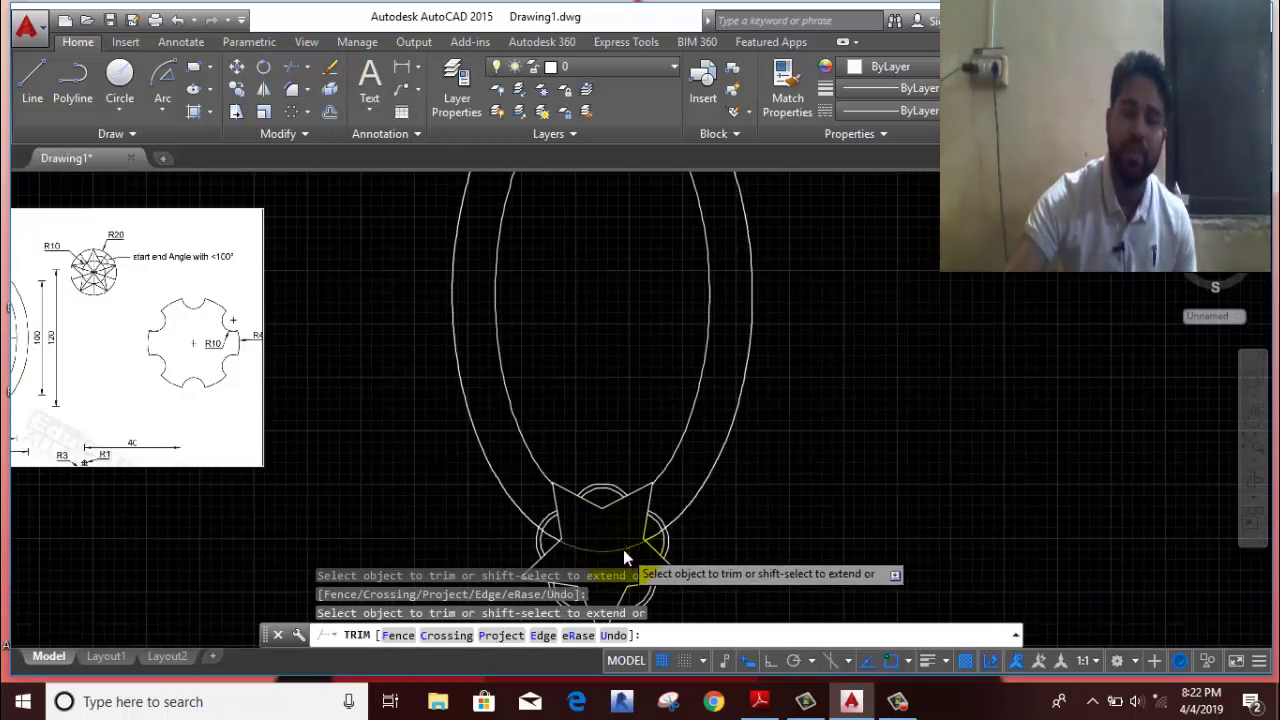
scroll(623, 549, "down", 2)
scroll(623, 549, "up", 2)
scroll(623, 549, "up", 2)
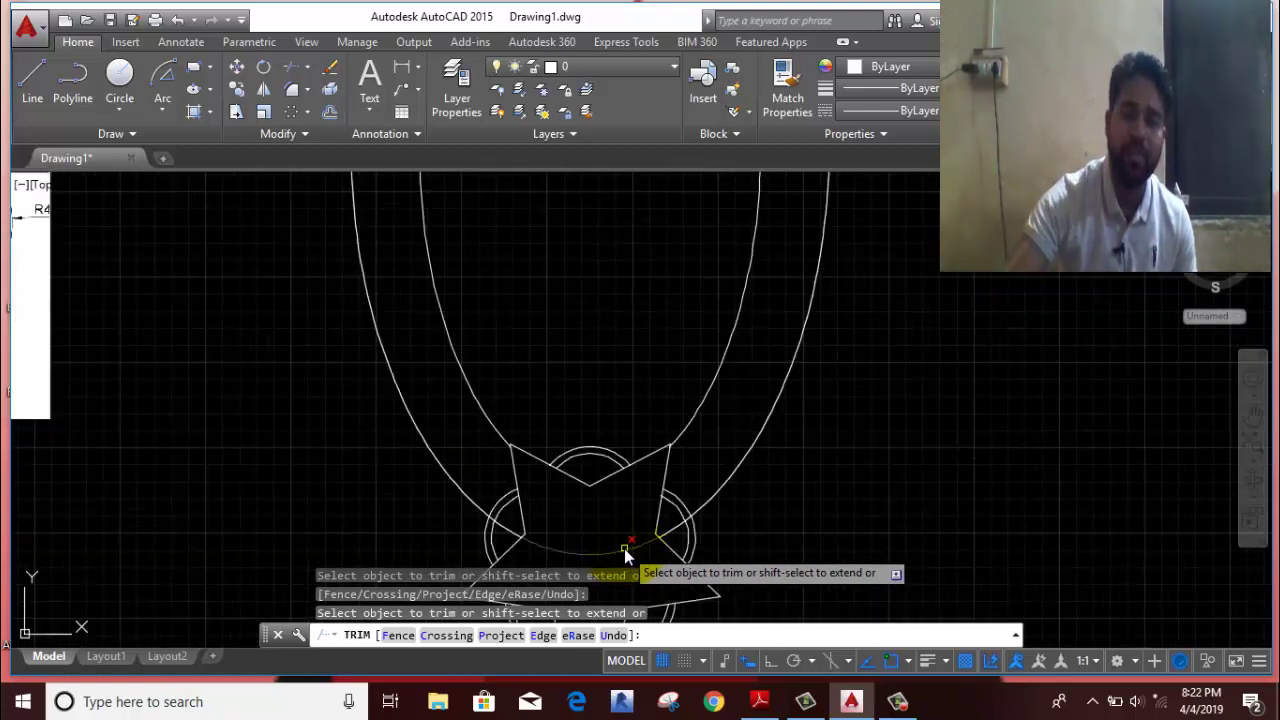
scroll(675, 537, "up", 3)
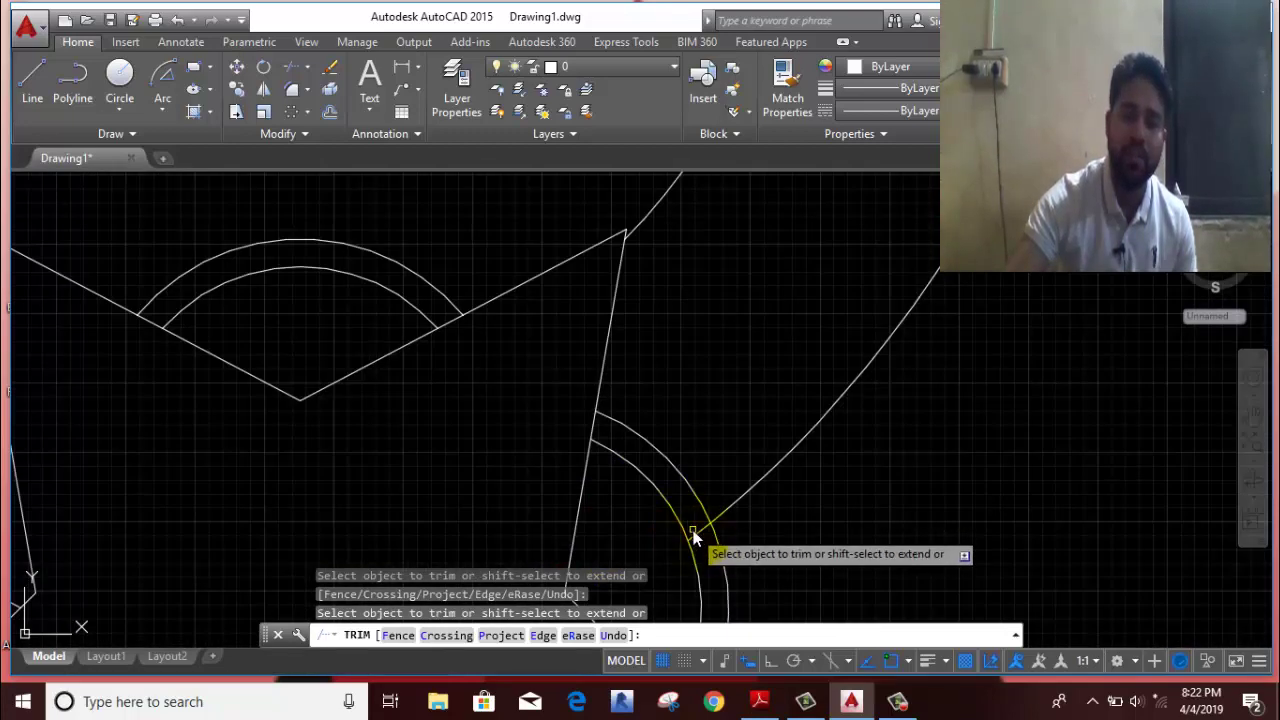
scroll(699, 535, "down", 3)
scroll(606, 541, "down", 2)
scroll(600, 540, "up", 4)
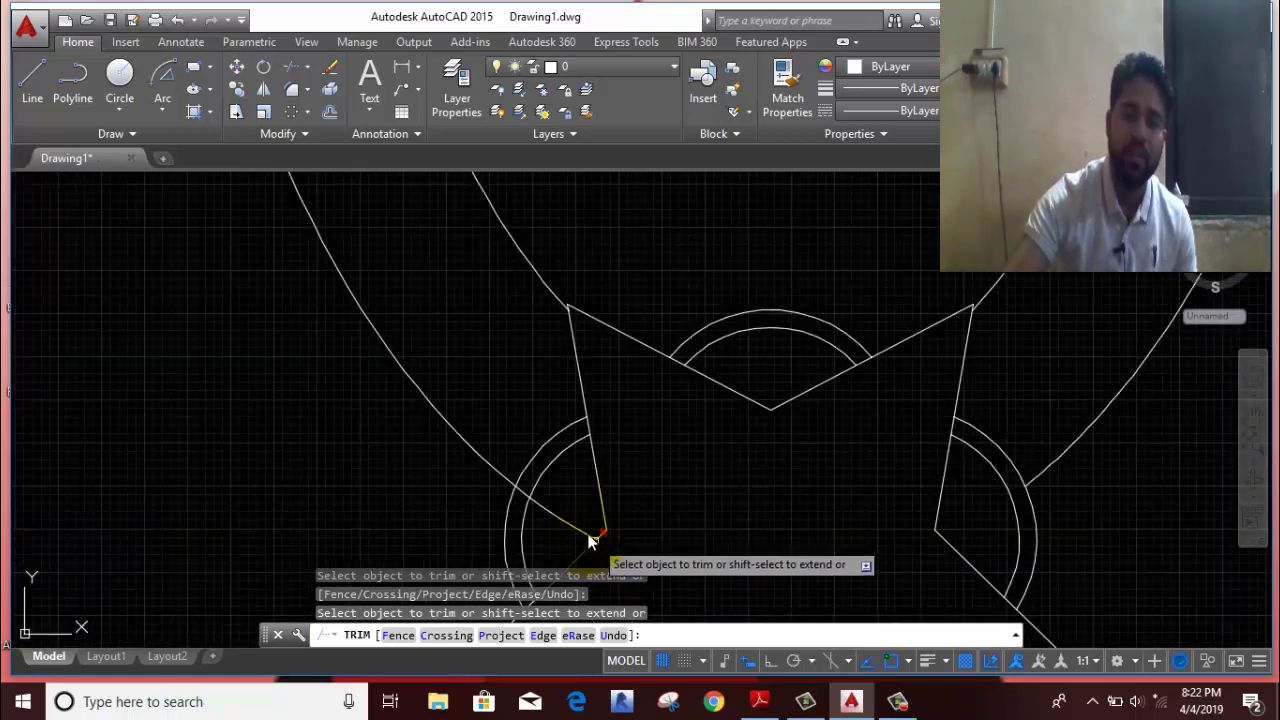
Step: Trim the overlapping corner pieces and leftover arc of the bottom star, then end trimming
left_click(580, 527)
left_click(560, 533)
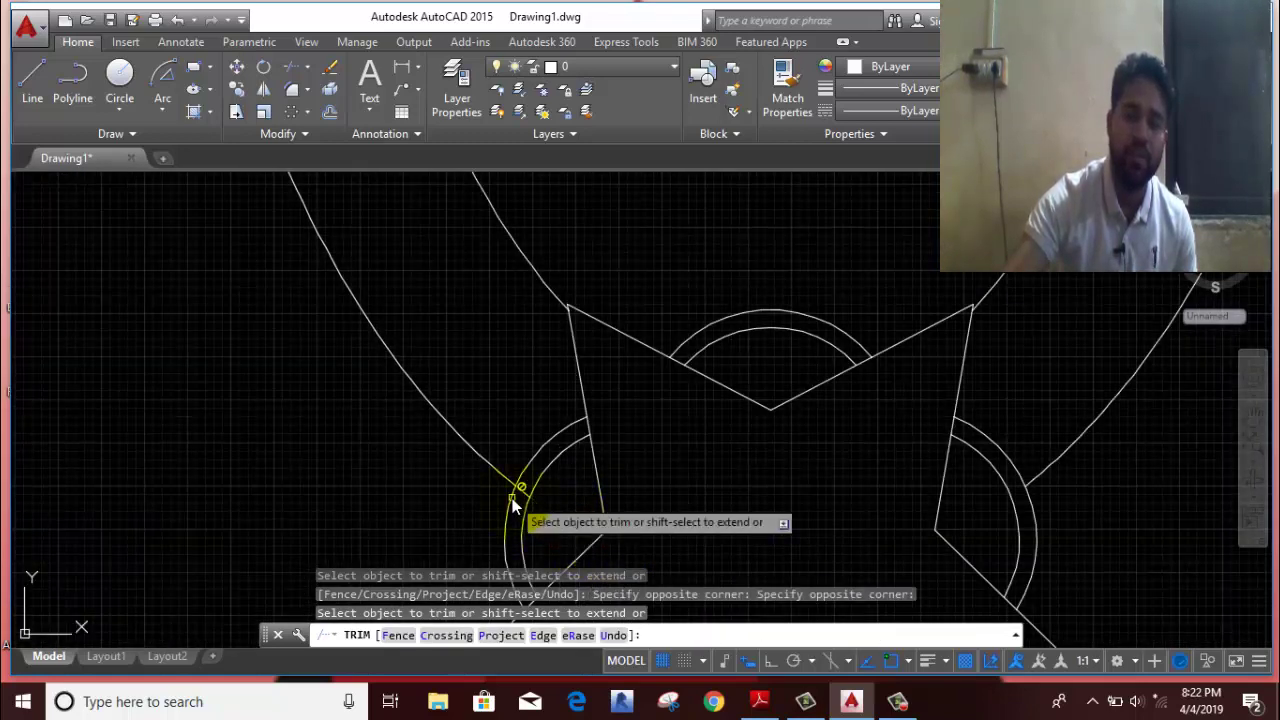
left_click(526, 495)
scroll(530, 490, "down", 2)
scroll(575, 520, "down", 2)
scroll(650, 470, "down", 2)
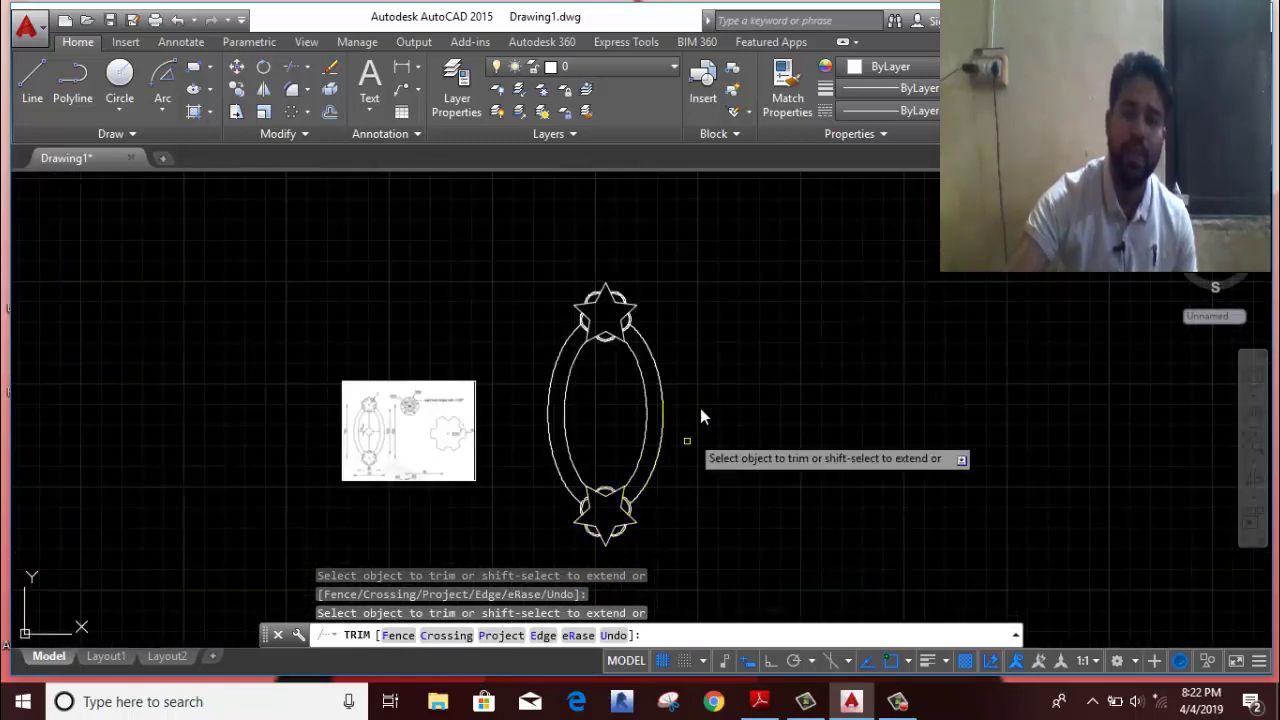
right_click(705, 322)
left_click(720, 352)
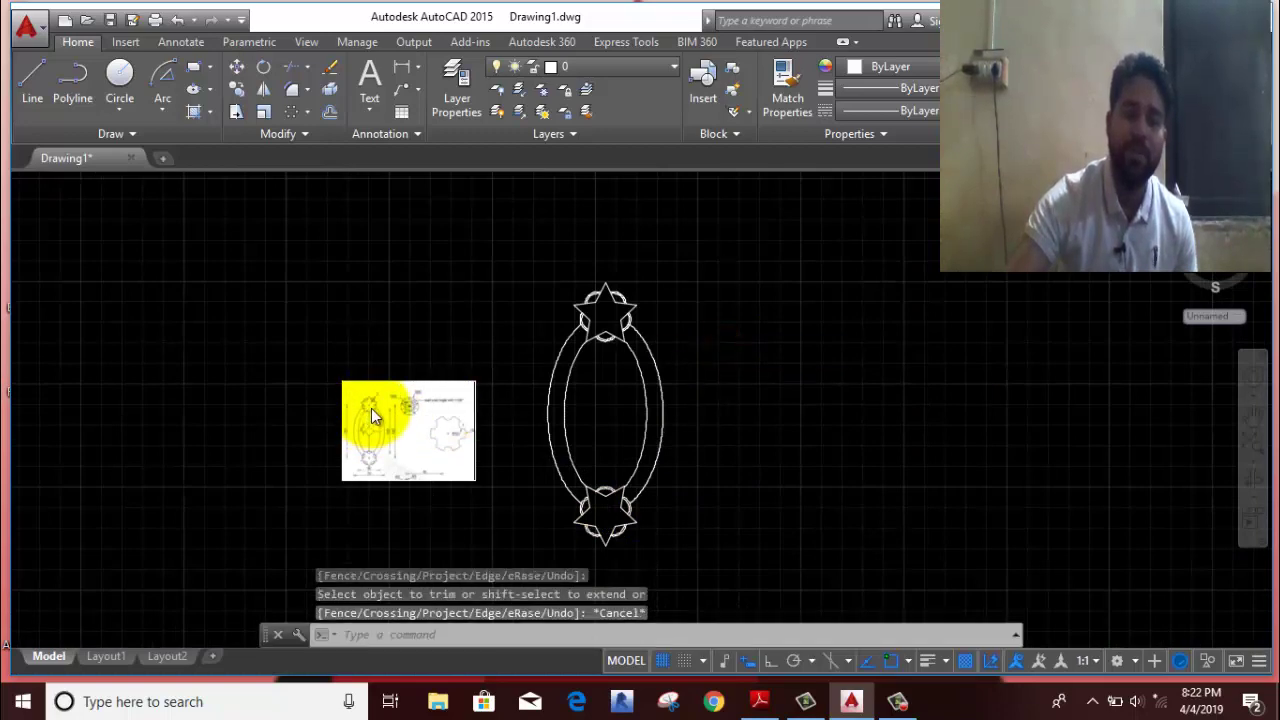
scroll(371, 408, "up", 5)
middle_click_drag(371, 470, 384, 440)
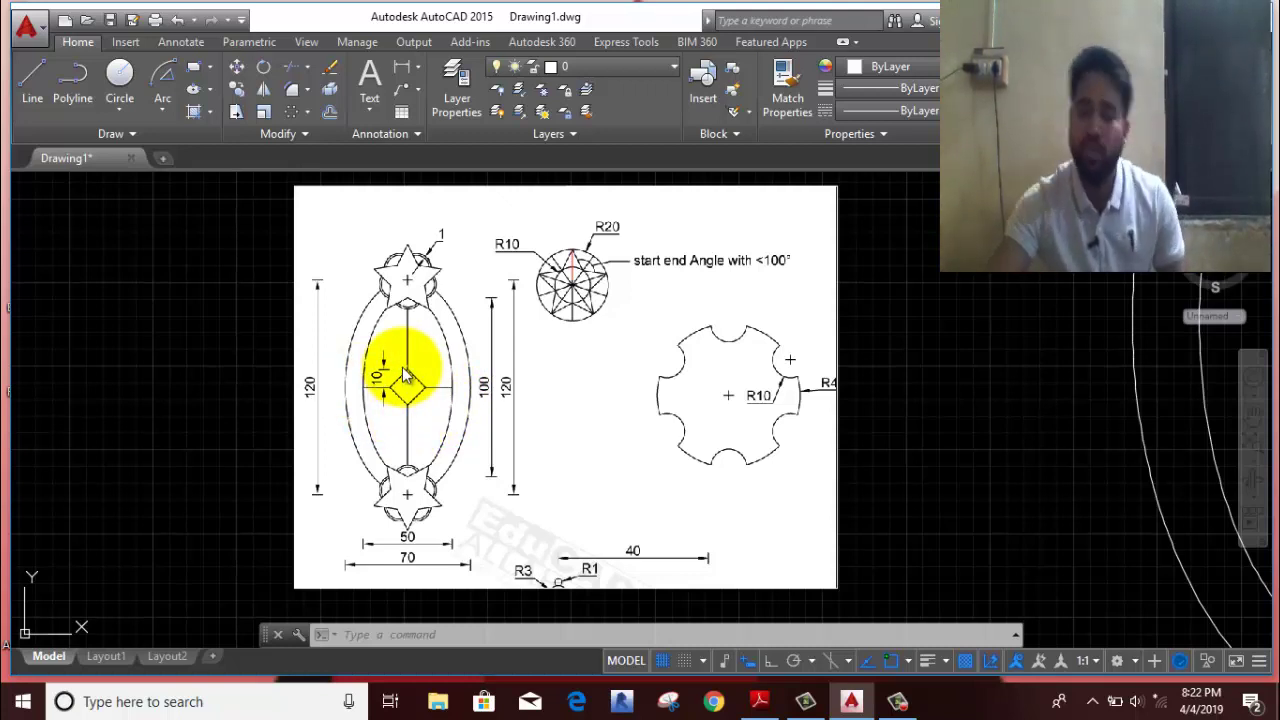
scroll(405, 372, "down", 2)
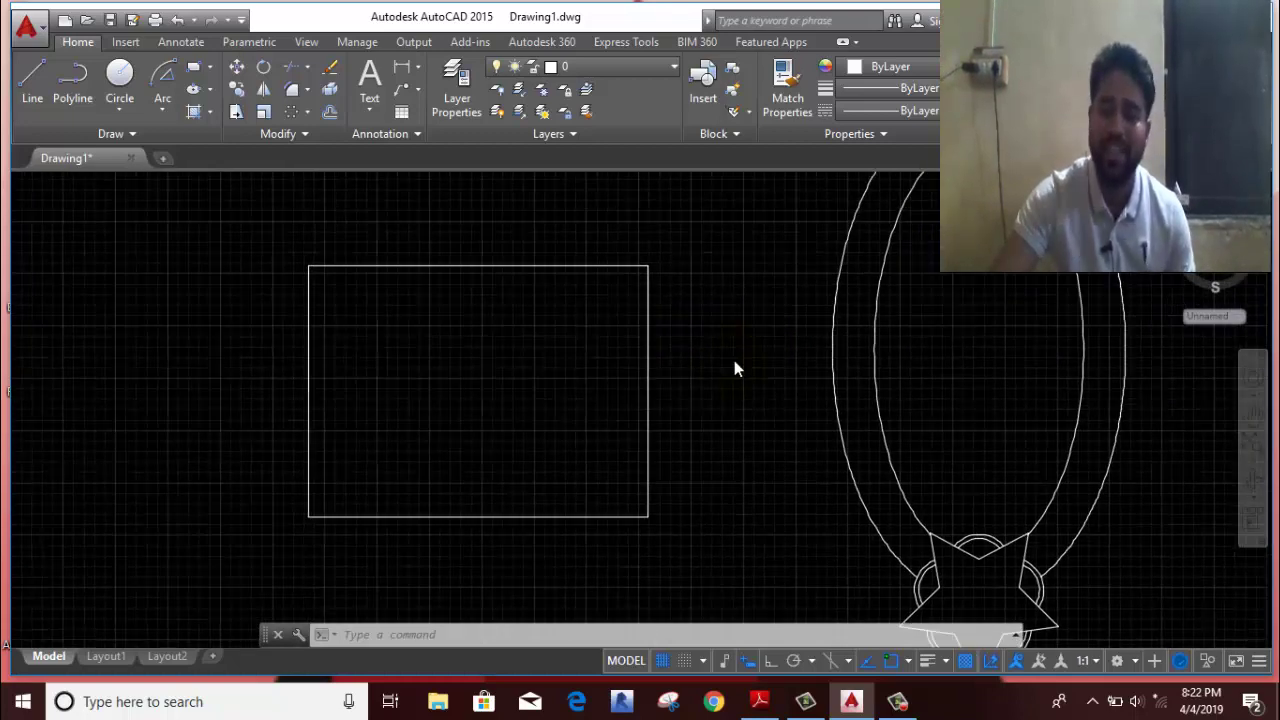
scroll(690, 380, "down", 2)
middle_click_drag(641, 391, 623, 431)
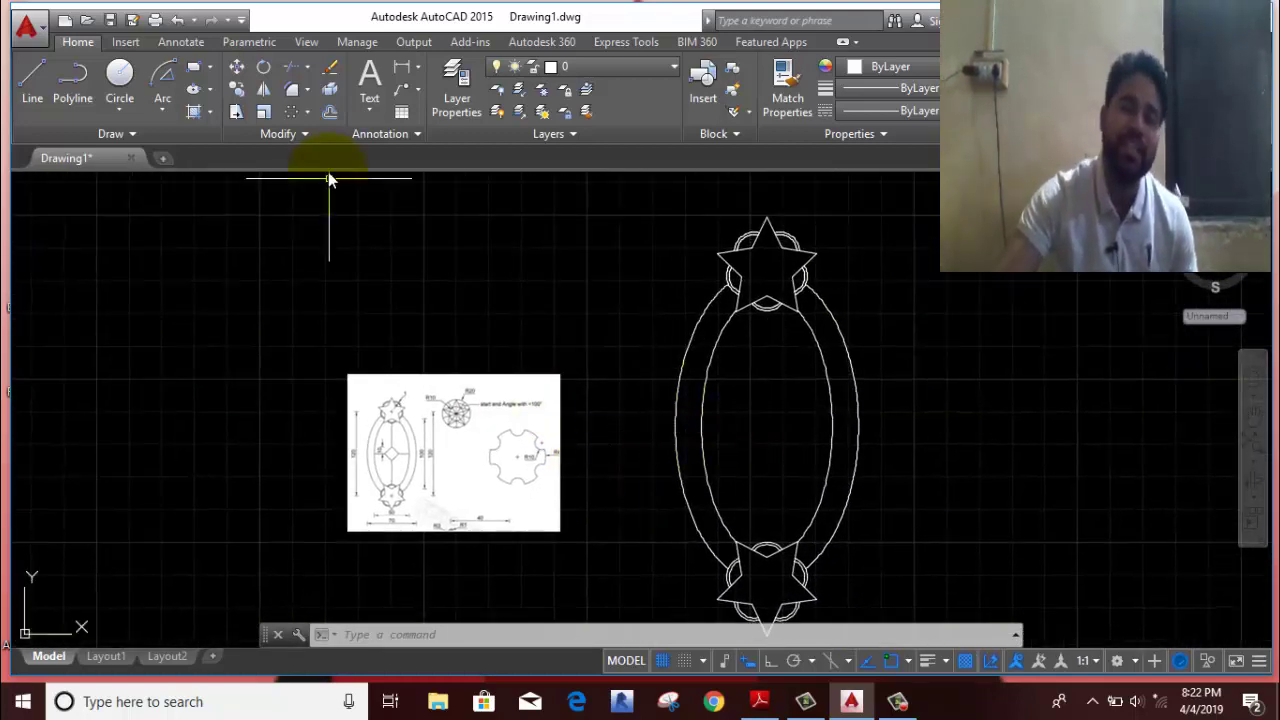
left_click(307, 110)
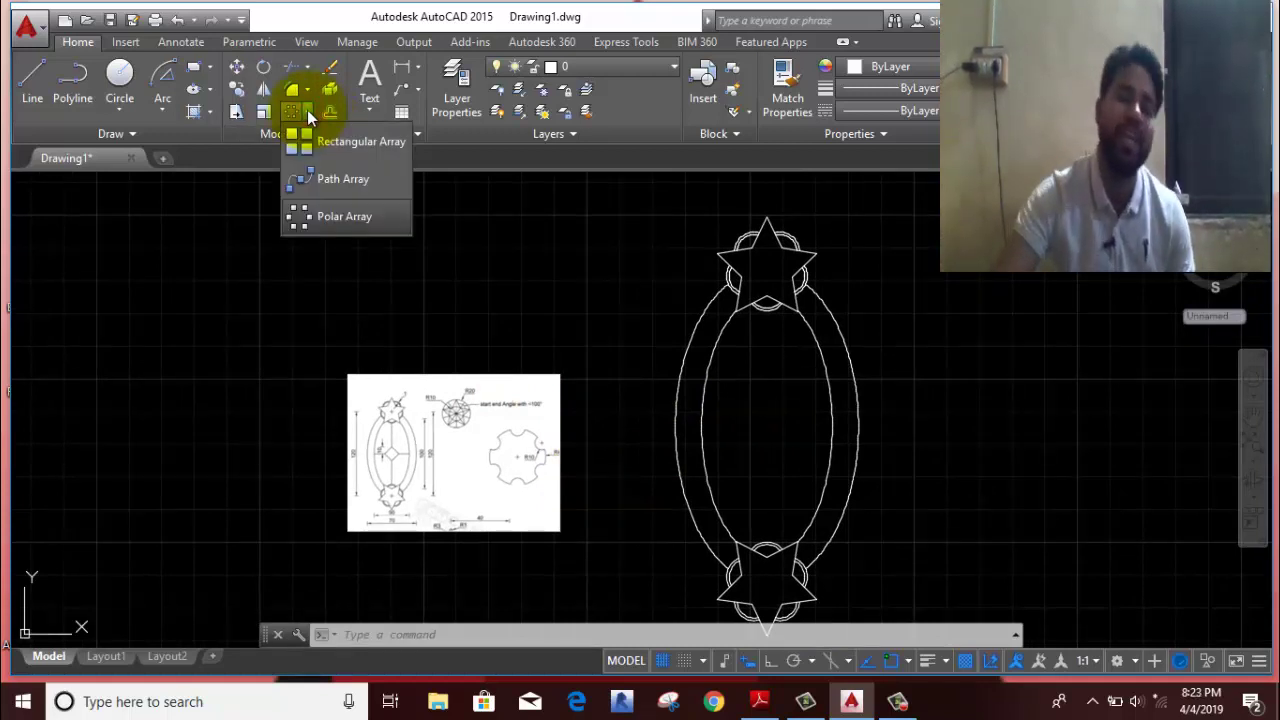
left_click(307, 110)
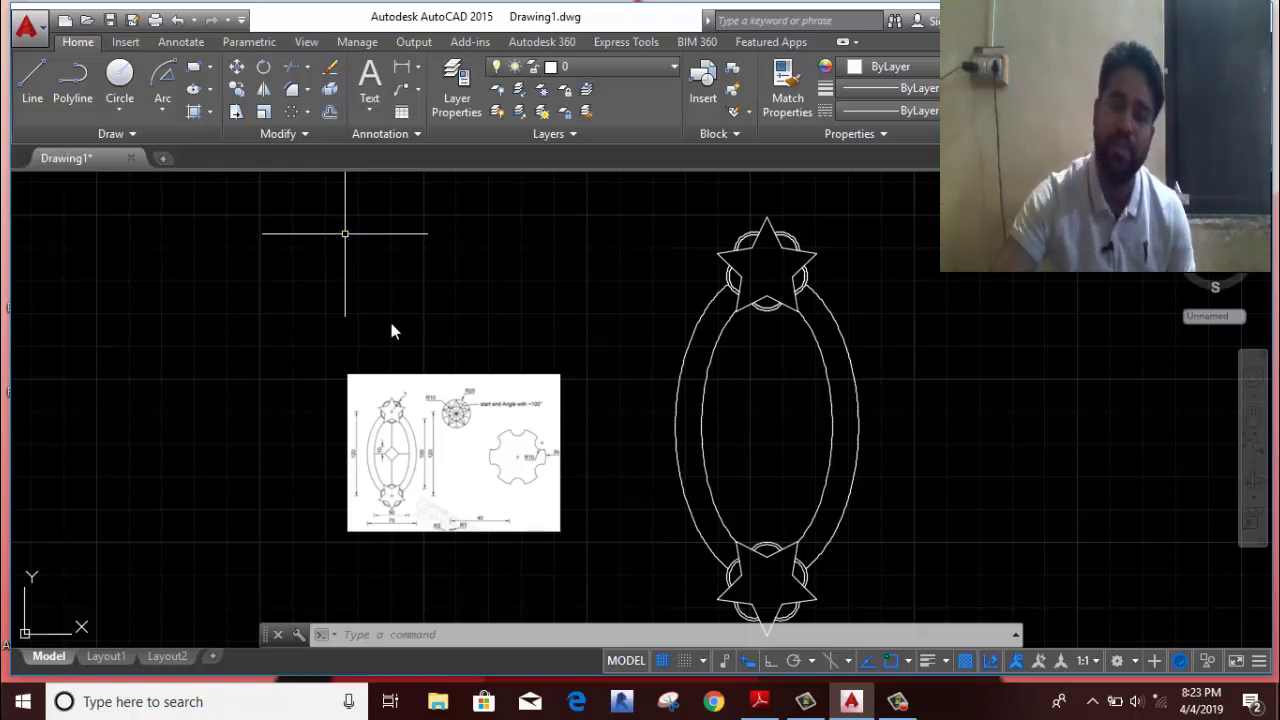
mouse_move(711, 429)
middle_mouse_down()
mouse_move(520, 336)
mouse_move(433, 383)
middle_mouse_up()
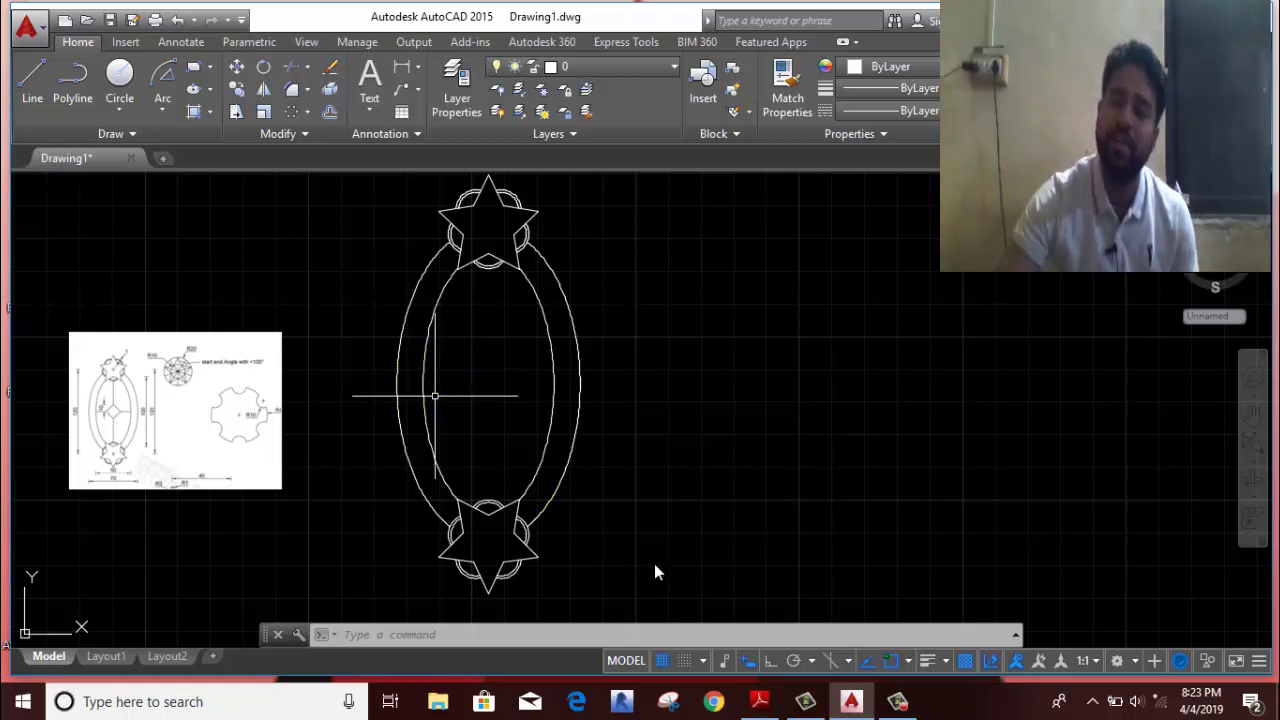
left_click(893, 710)
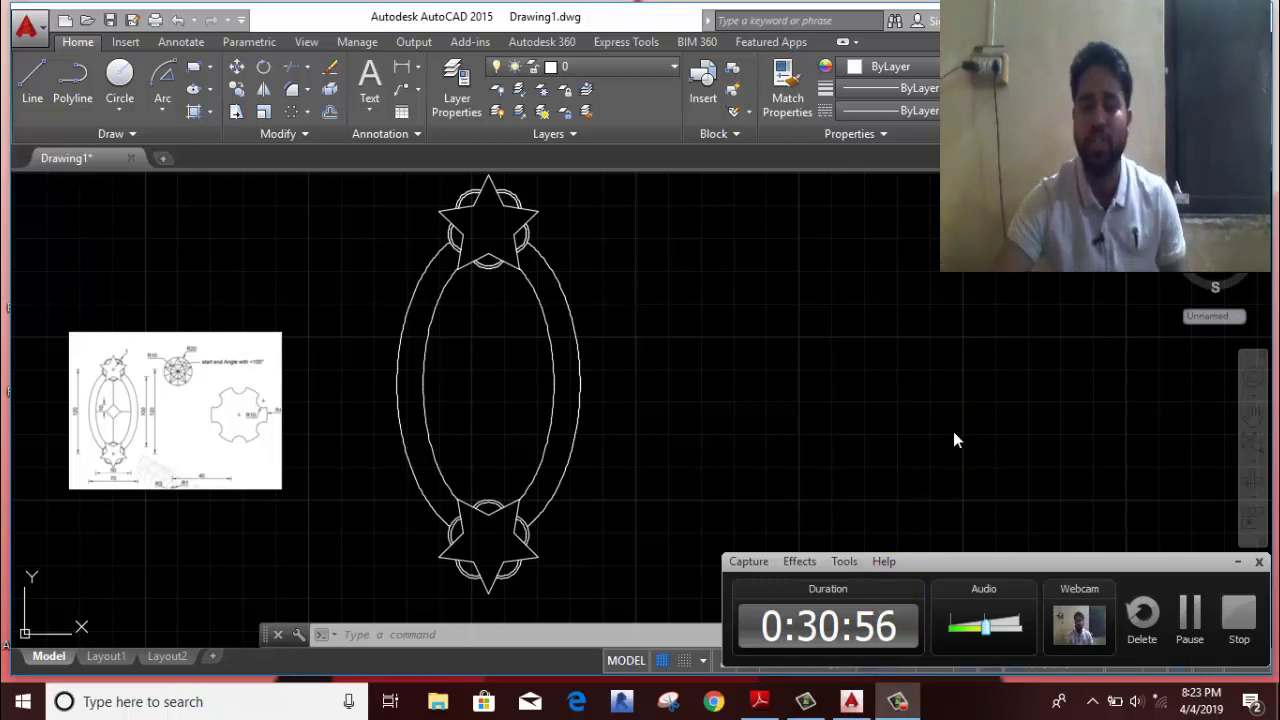